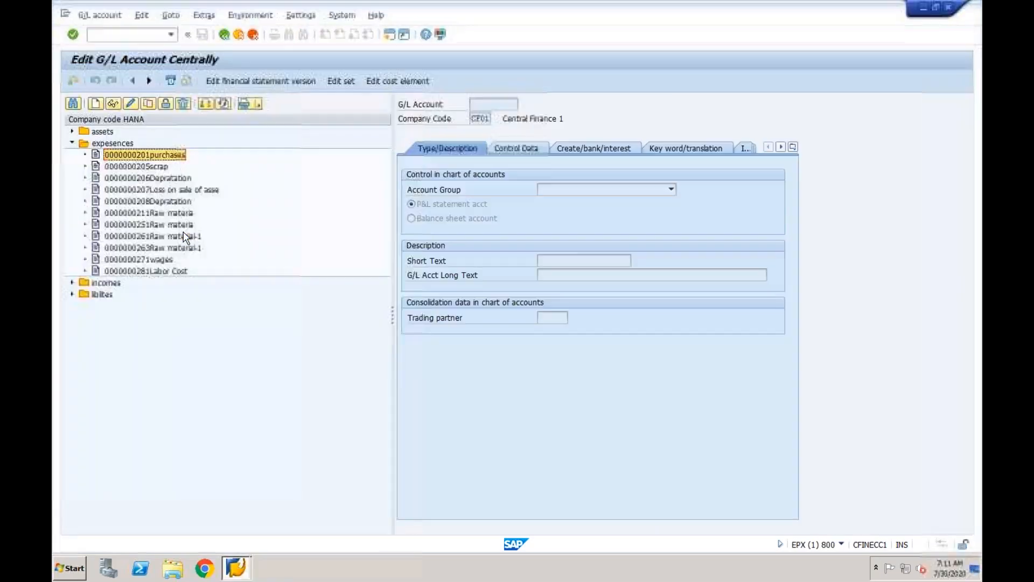
Log off the current SAP session, confirming despite the unsaved data.
left_click(336, 20)
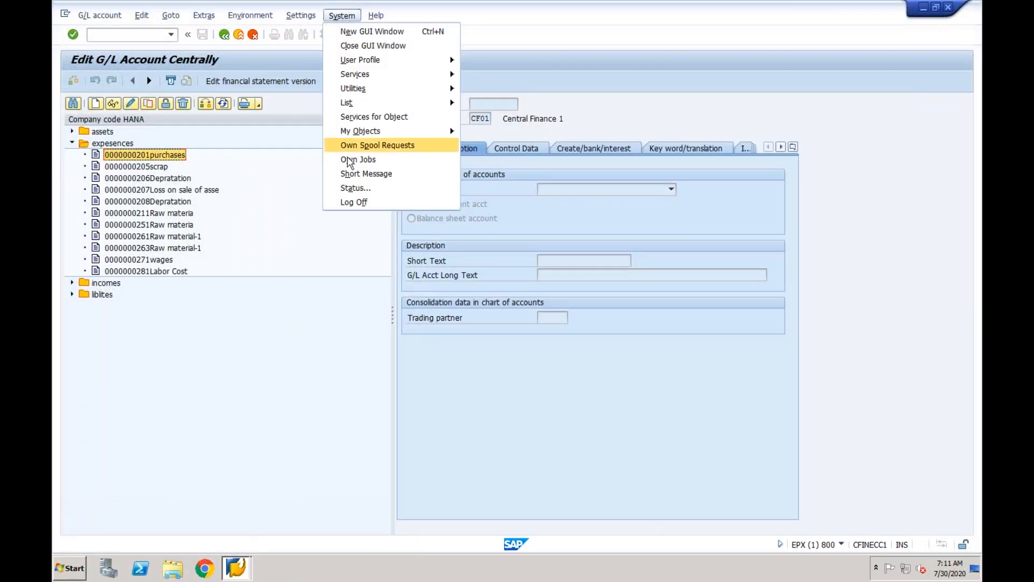
left_click(347, 201)
left_click(182, 235)
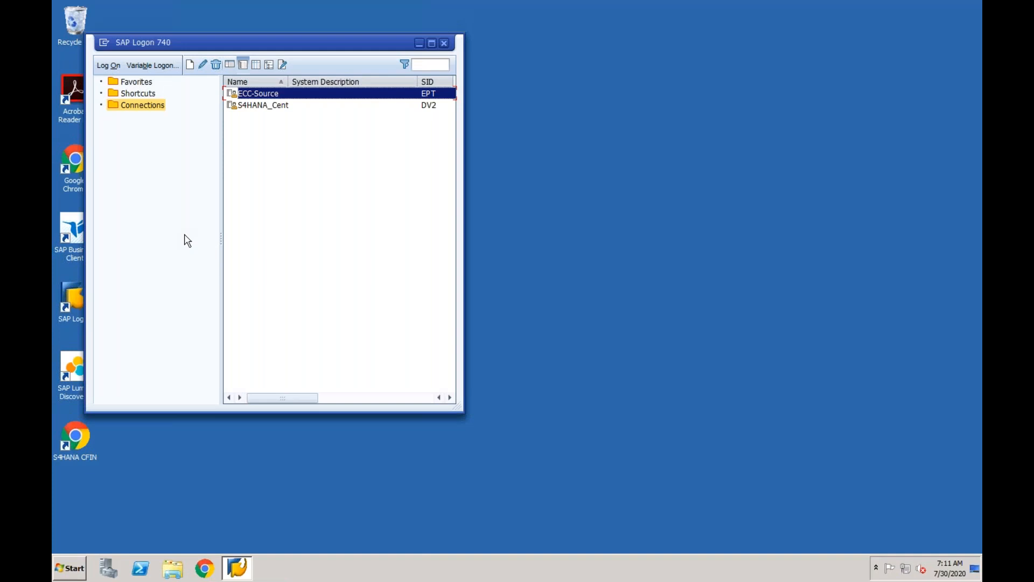
Open the ECC-Source (EPT) connection to reach its client 800 logon screen.
double_click(279, 95)
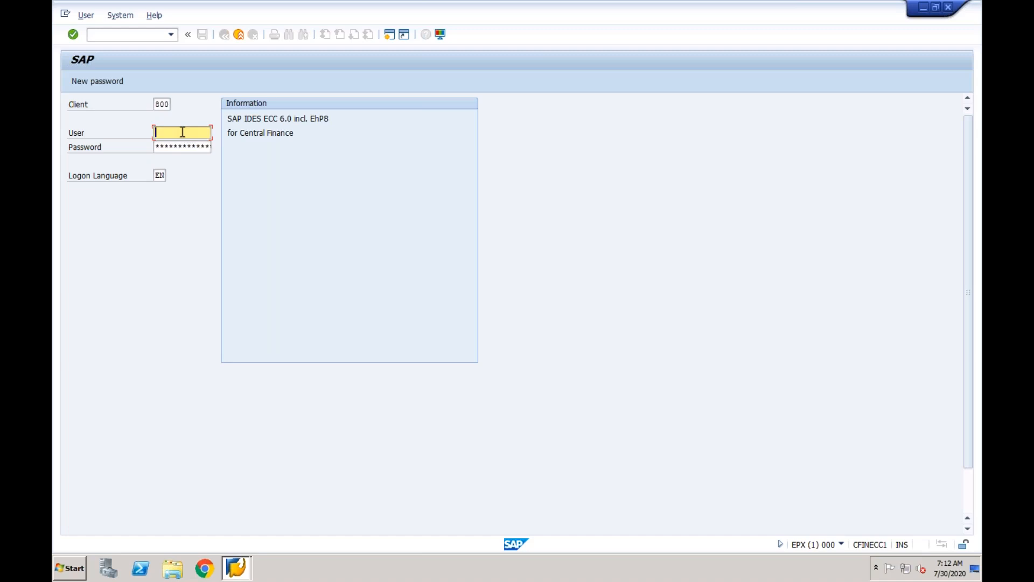
Log on to client 800 with the saved user name and password, retrying after the rejected attempt.
type("c")
key("Down")
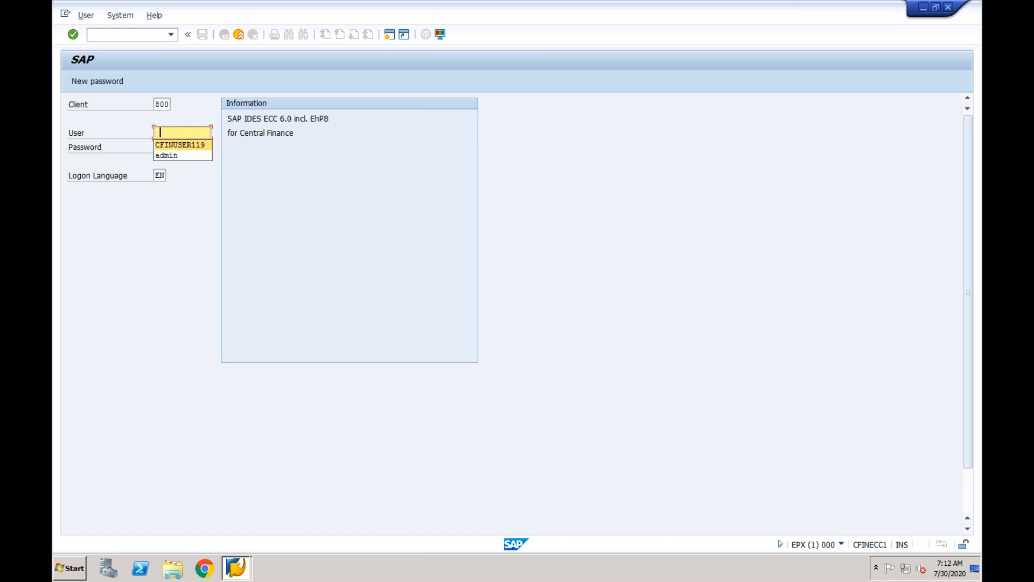
key("Return")
key("Tab")
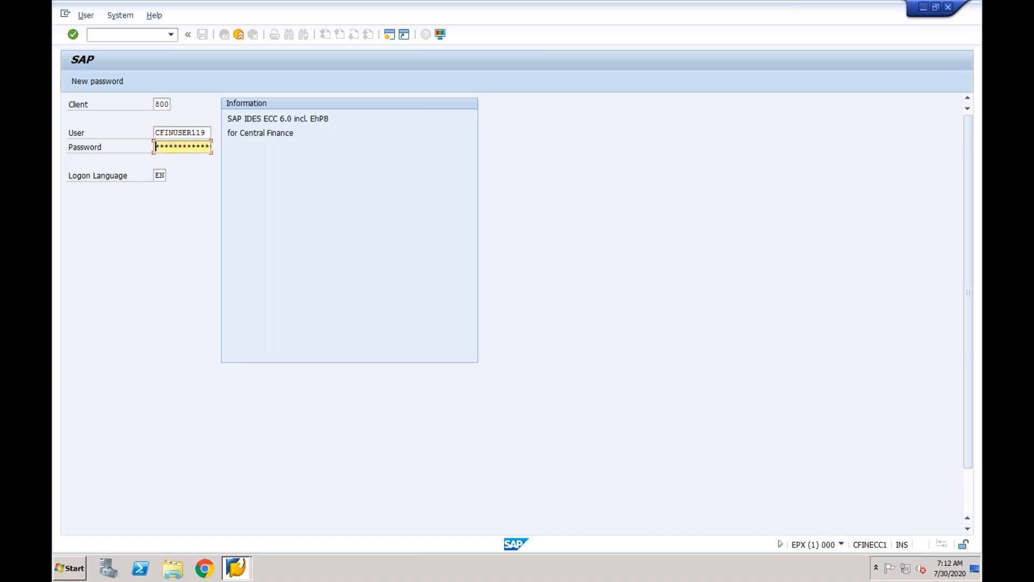
type("***********")
key("Return")
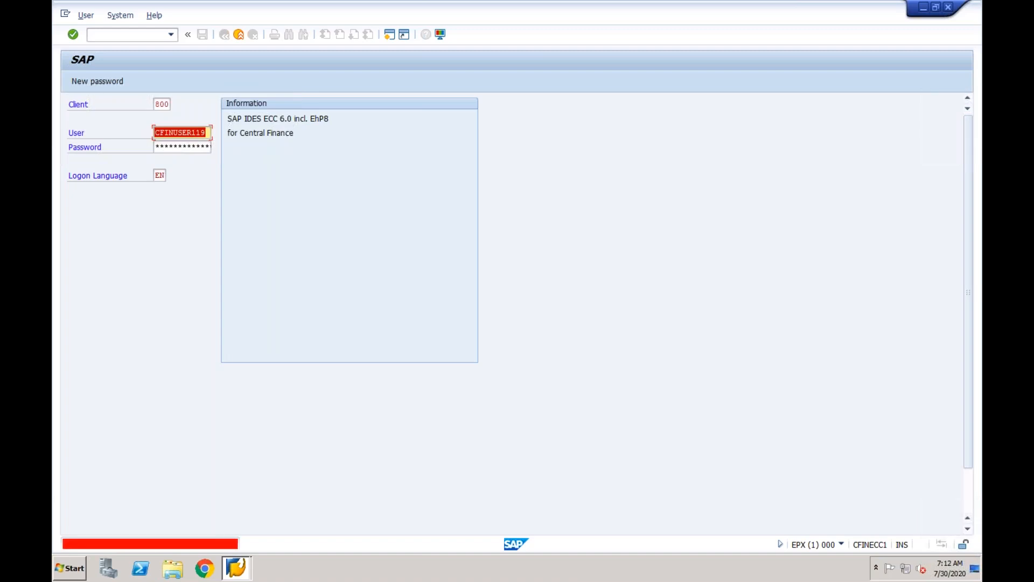
key("Tab")
type("****")
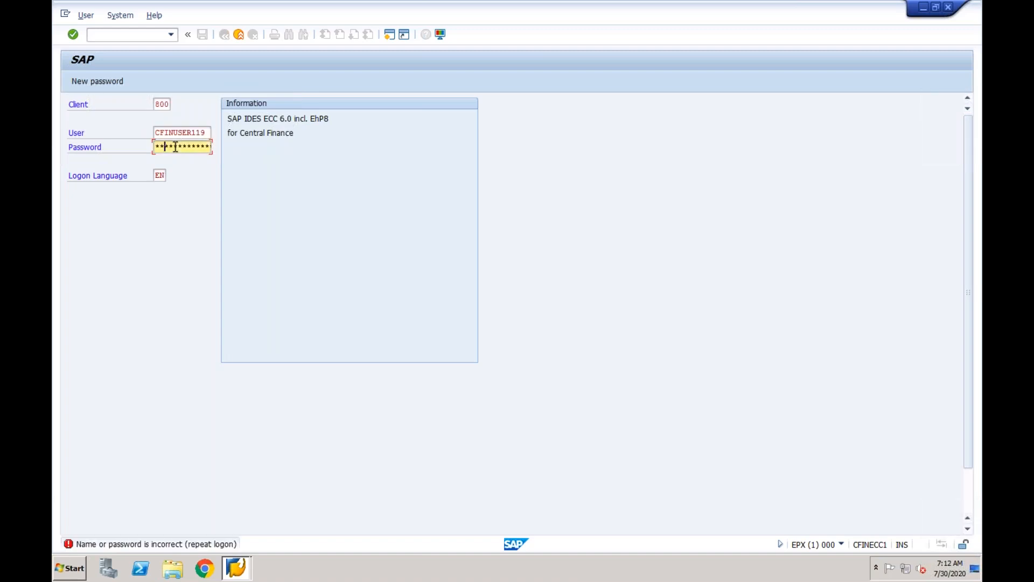
type("****")
key("Return")
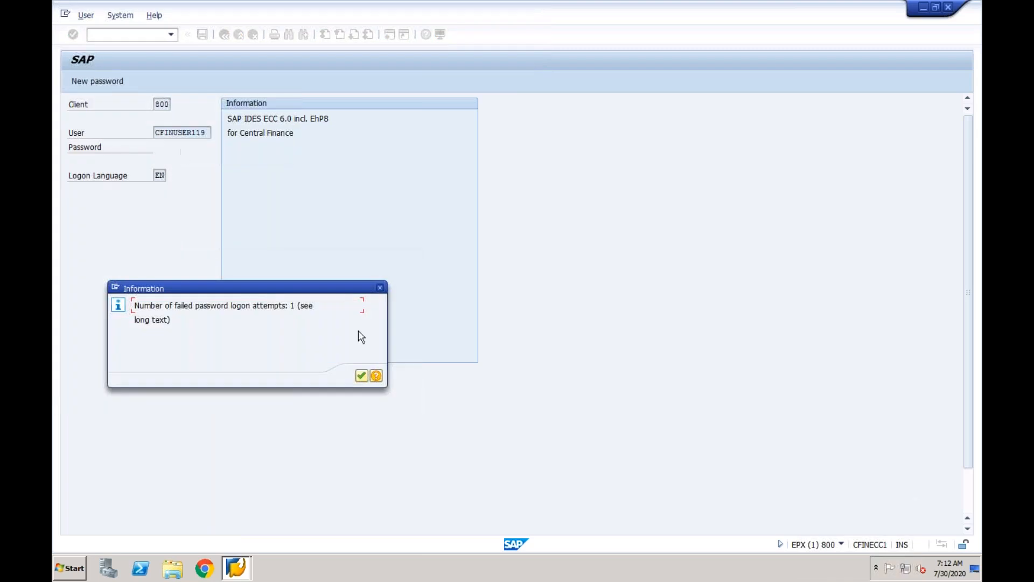
left_click(361, 375)
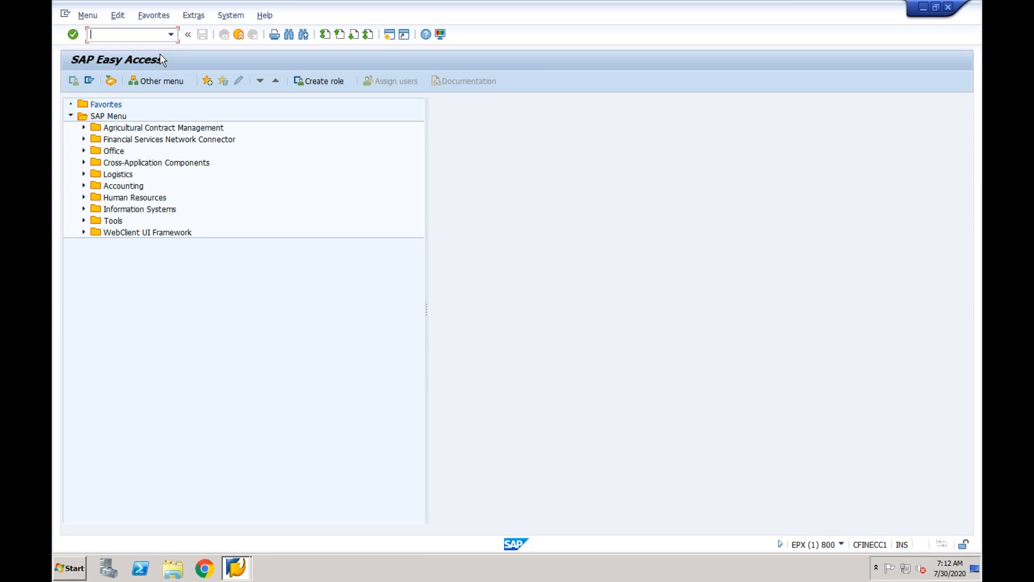
Start SPRO and open the SAP Reference IMG.
type("sprospro")
key("BackSpace")
key("BackSpace")
key("BackSpace")
key("BackSpace")
key("Return")
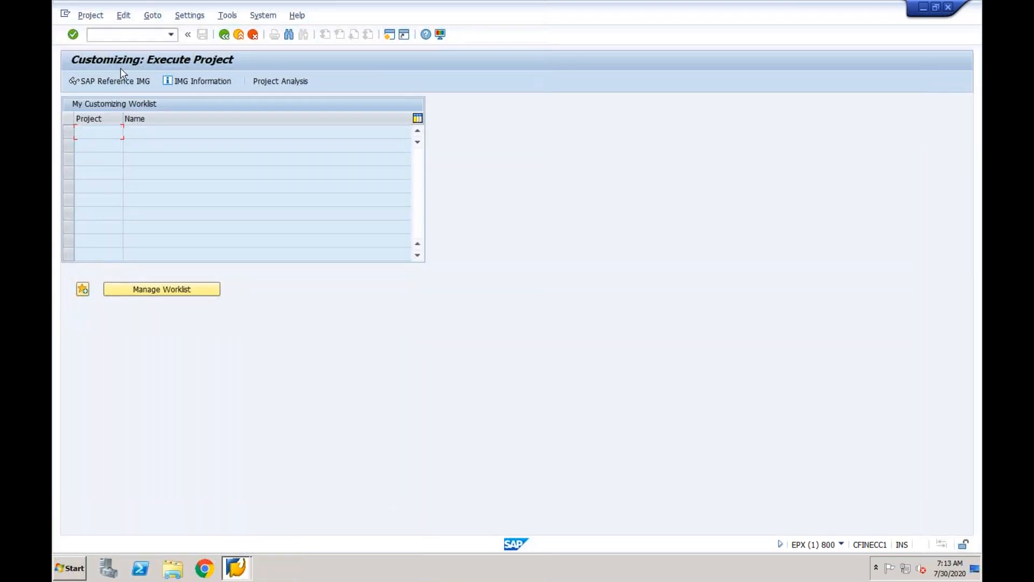
left_click(112, 81)
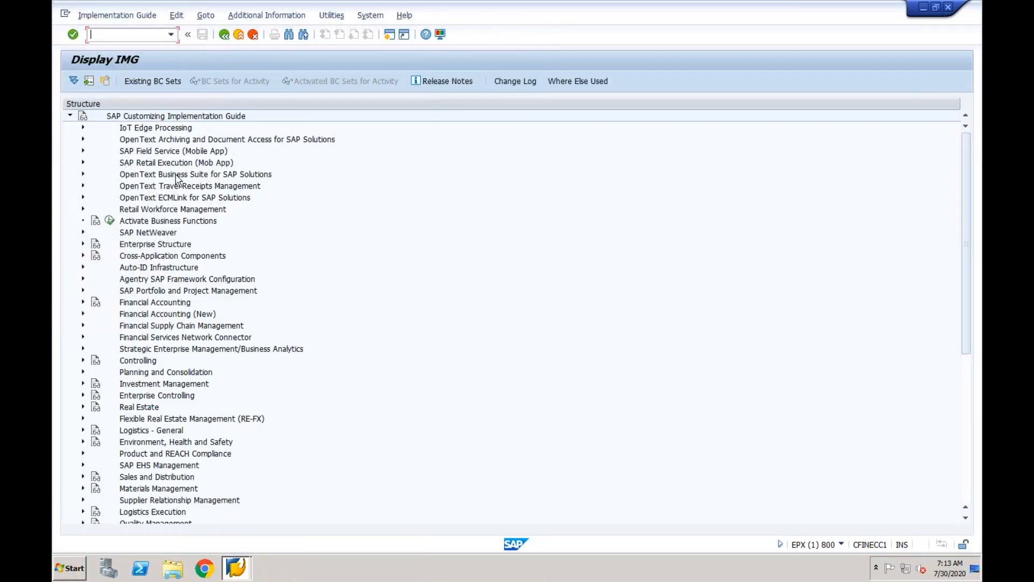
Expand Financial Accounting (New) > AR/AP > Customer Accounts > Master Data > Preparations and review its activities.
left_click(83, 314)
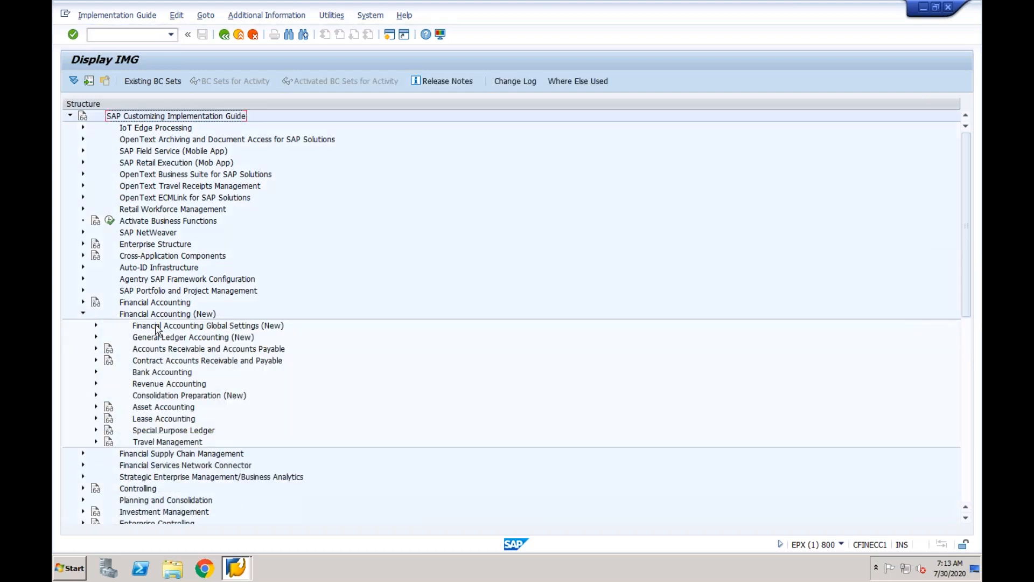
left_click(96, 349)
left_click(109, 360)
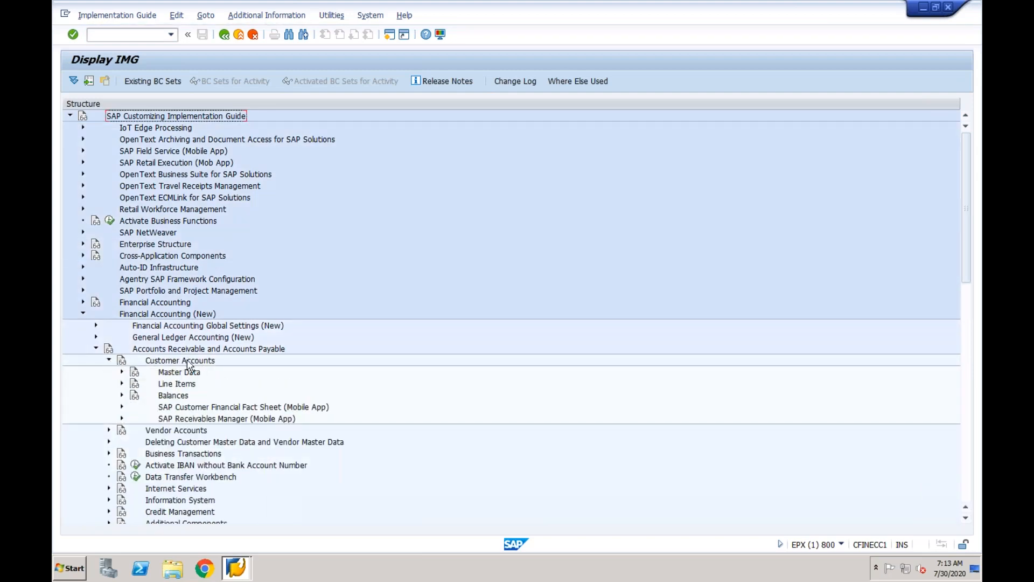
left_click(122, 371)
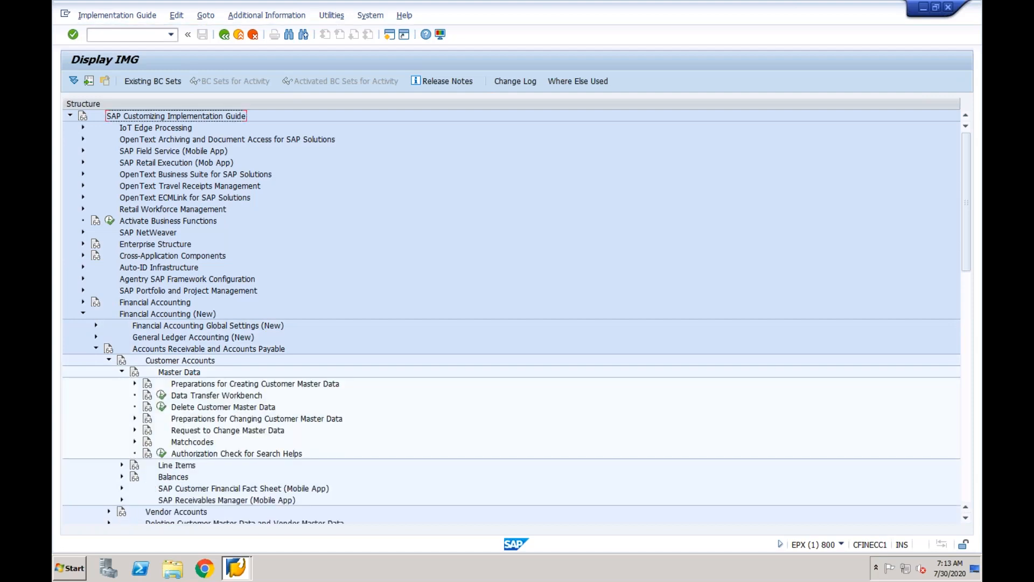
left_click(135, 384)
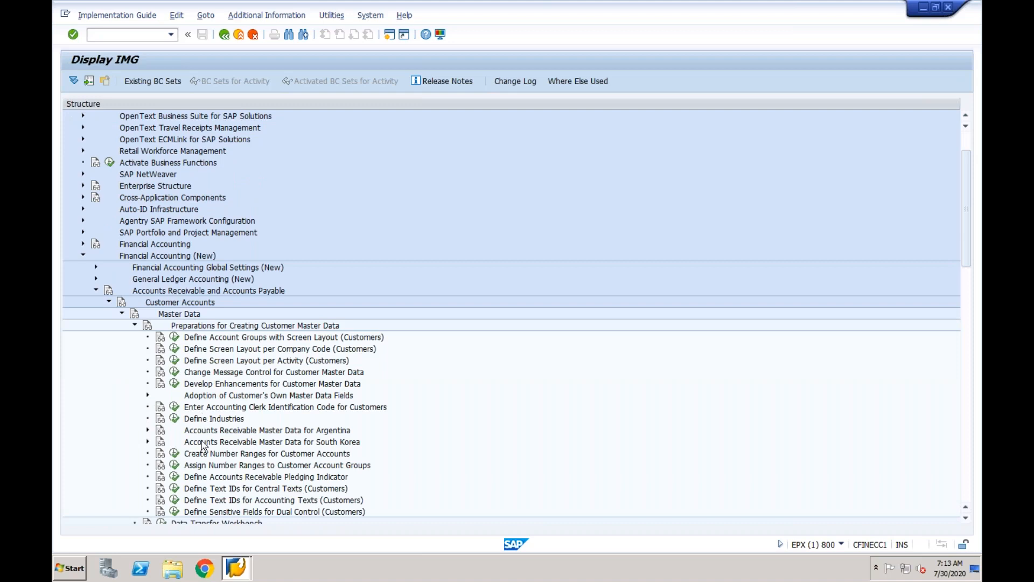
left_click(194, 479)
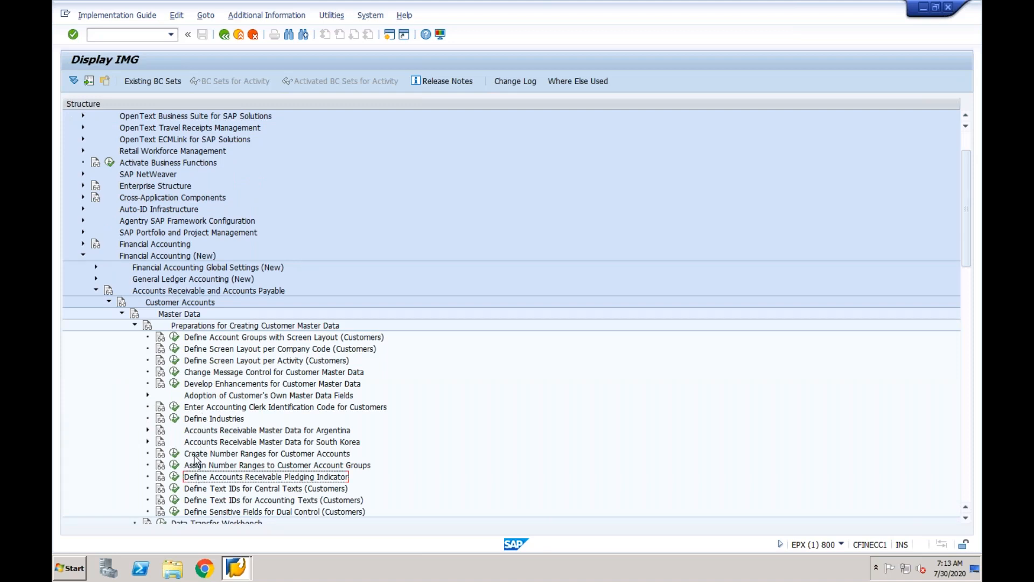
left_click(196, 456)
left_click(196, 468)
left_click(209, 340)
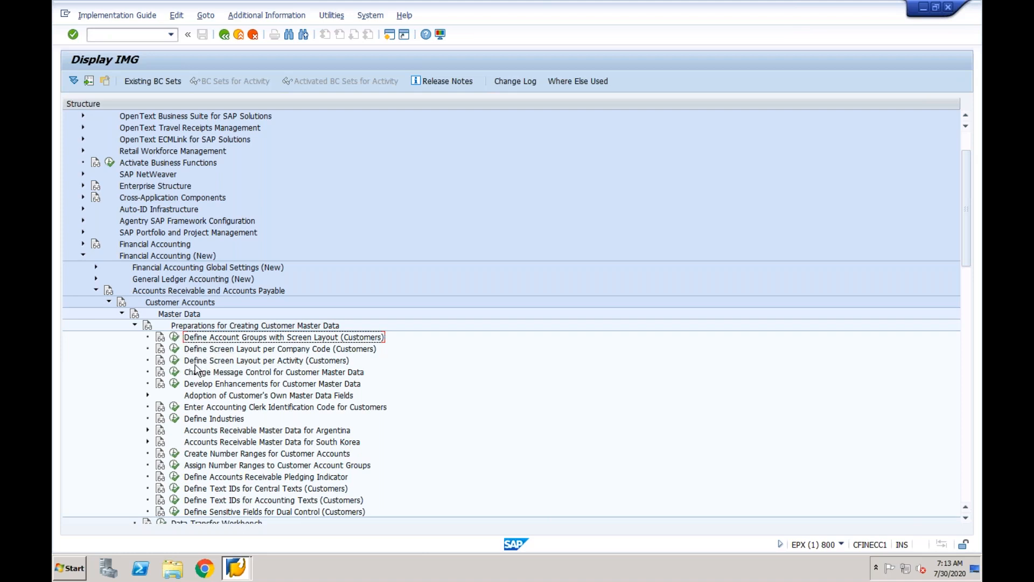
Create customer account group CFIN with meaning CFIN and save it to the customizing request.
left_click(176, 338)
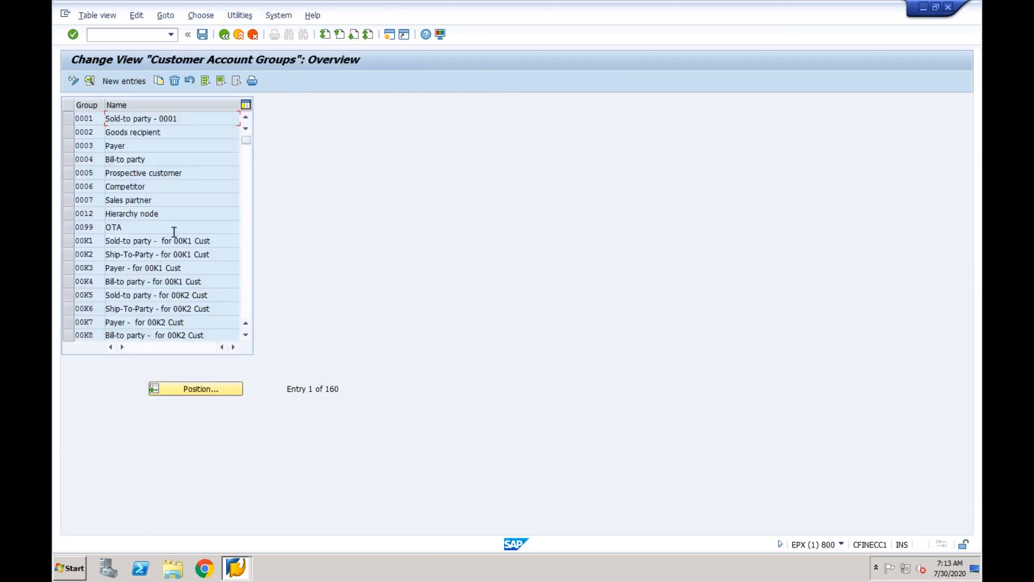
left_click(125, 80)
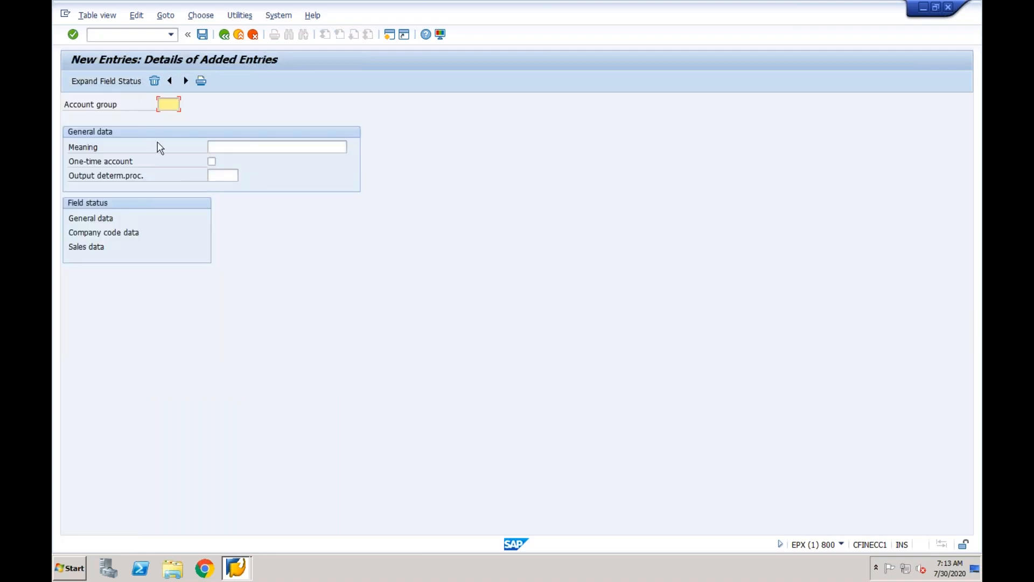
type("CFIN")
key("Tab")
type("CFIN")
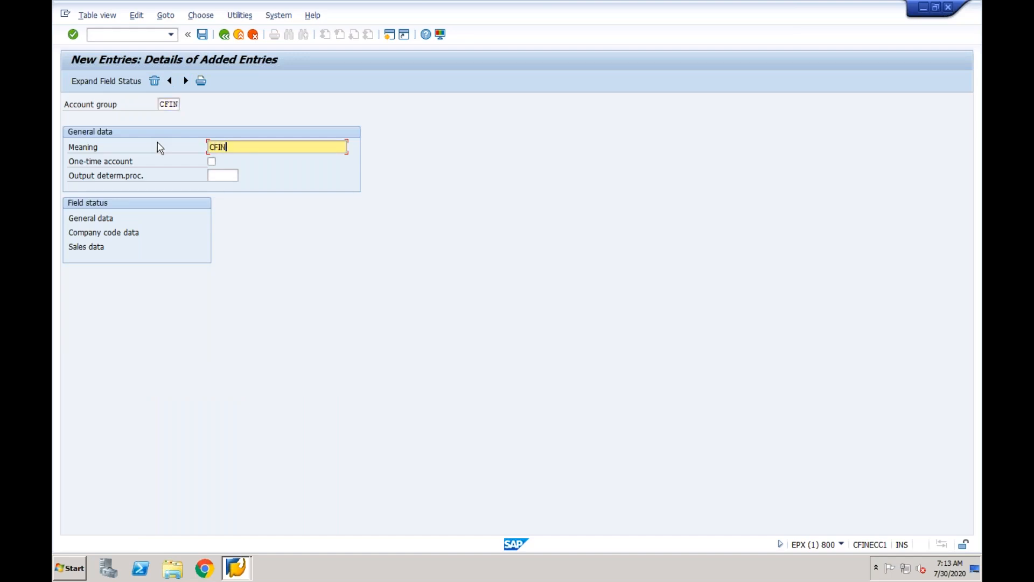
key("Return")
left_click(203, 35)
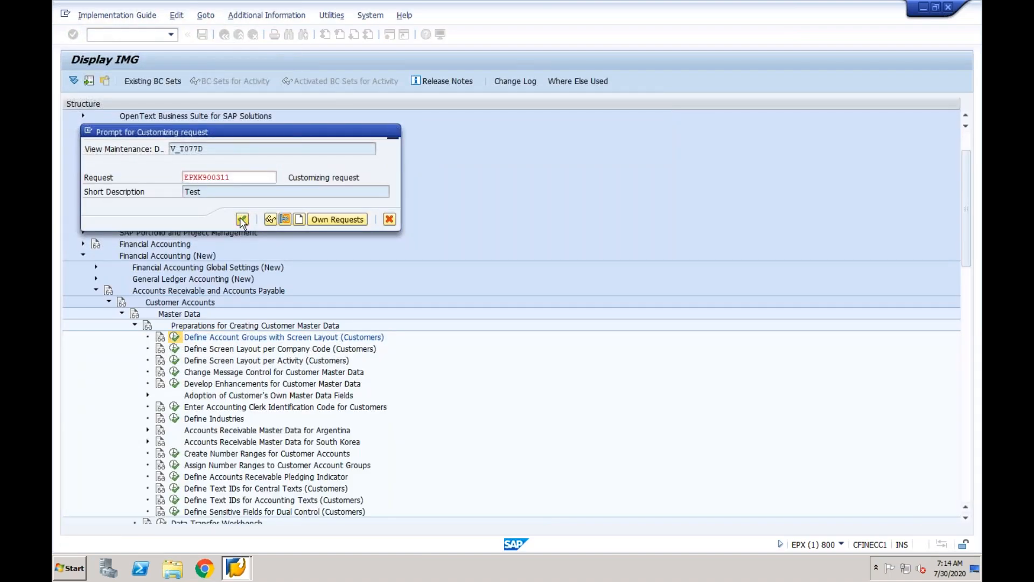
left_click(242, 219)
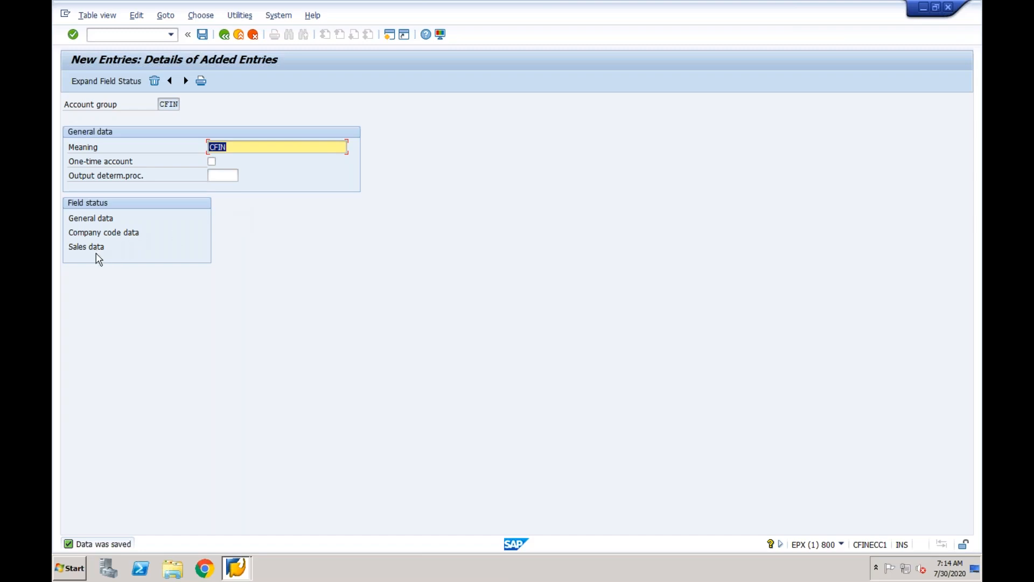
Return from the account groups screen to the implementation guide tree.
left_click(135, 35)
type("/")
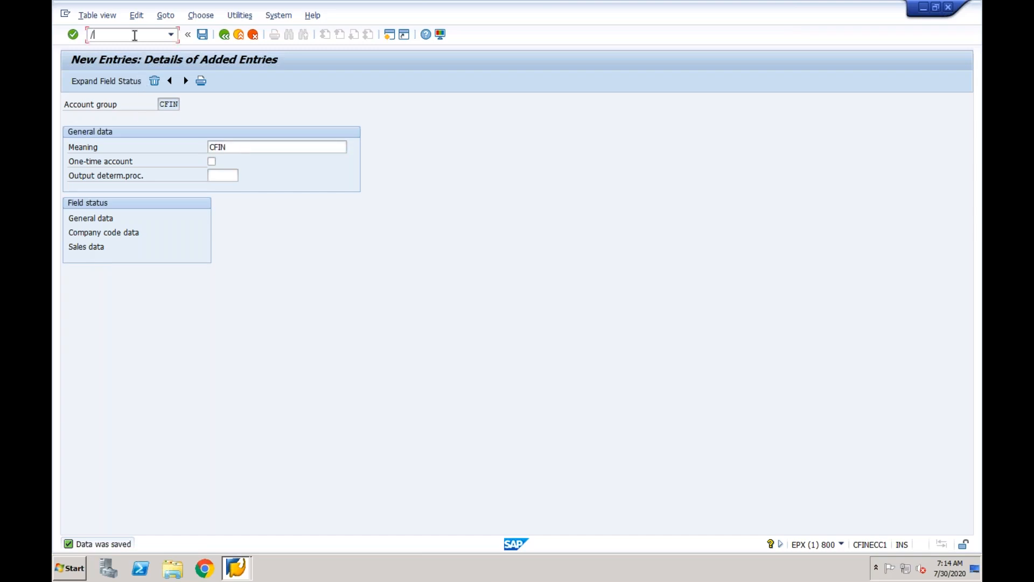
type("nx")
left_click(225, 35)
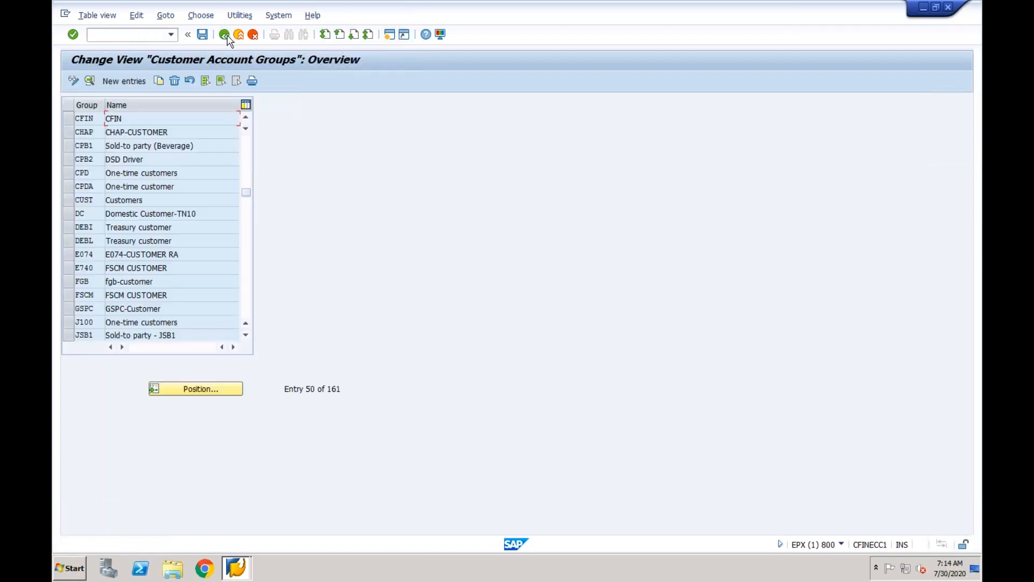
left_click(225, 35)
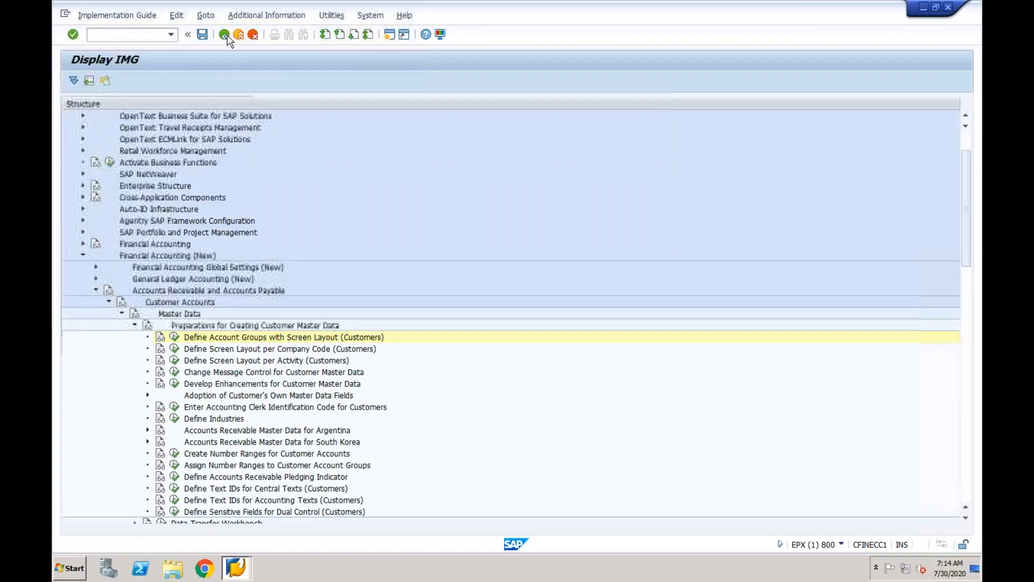
Assign number range 01 to account group CFIN and save to the customizing request.
left_click(175, 466)
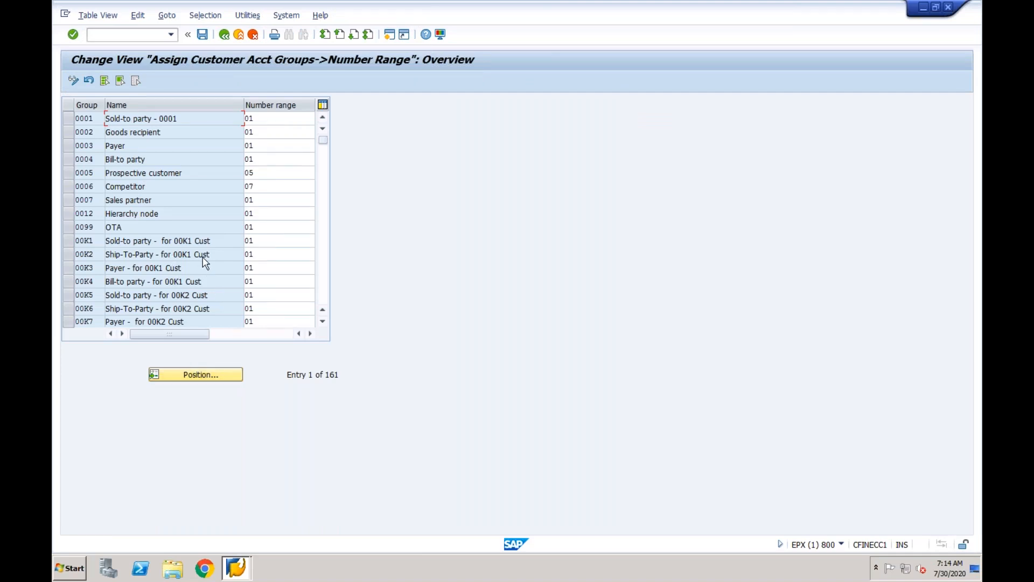
left_click(196, 379)
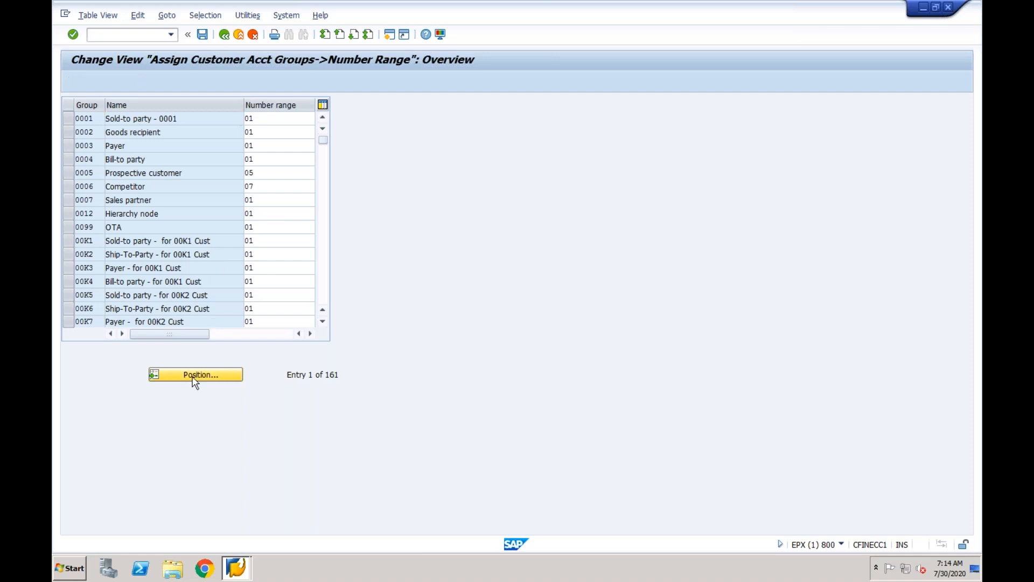
type("CFIN")
key("Return")
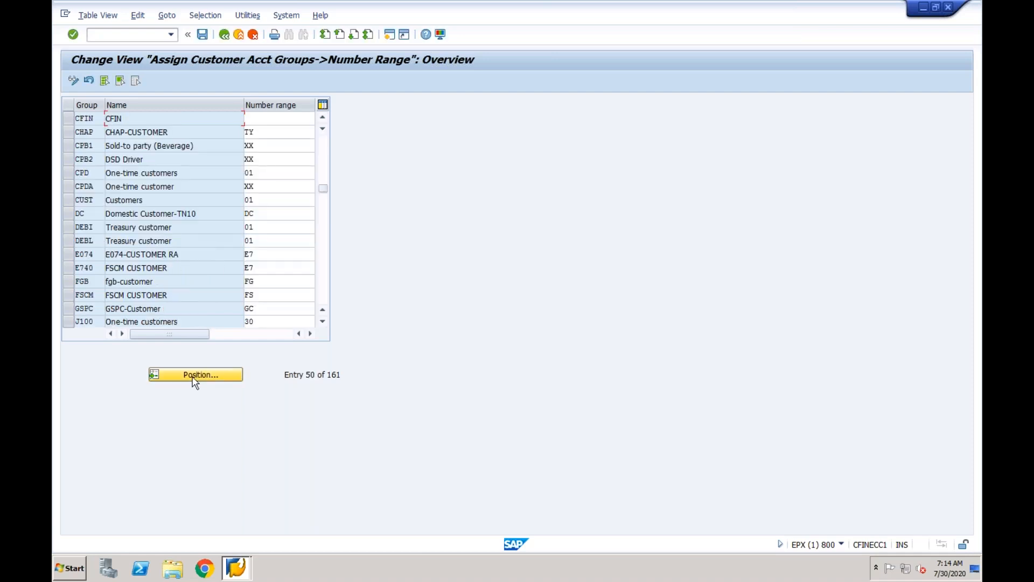
left_click(266, 119)
type("01")
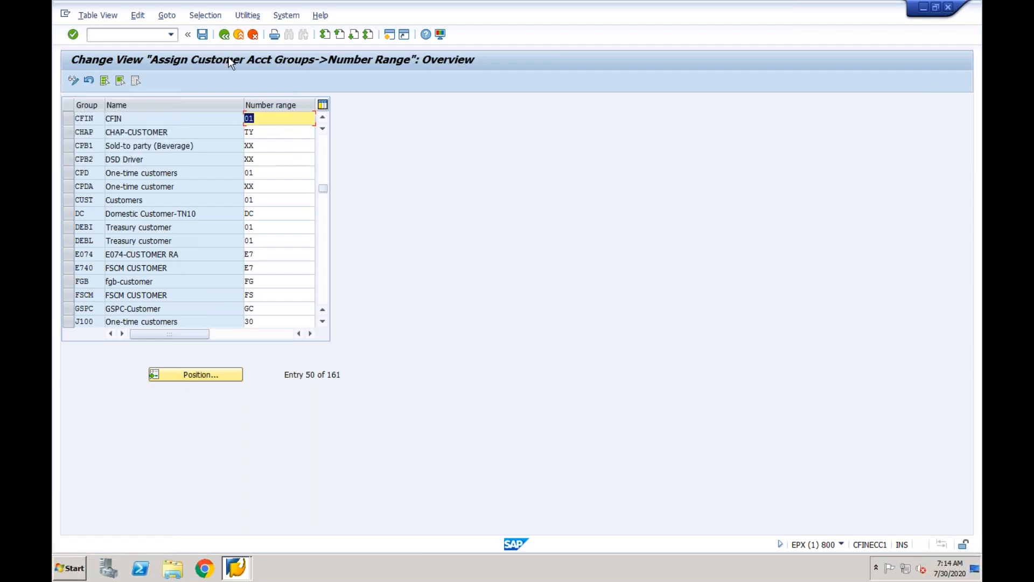
key("ctrl+s")
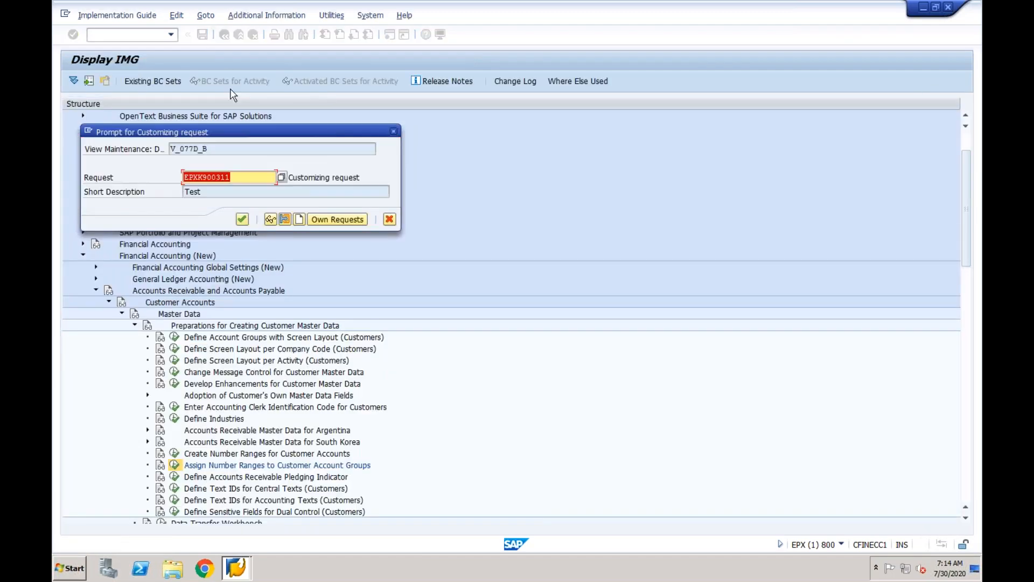
left_click(242, 219)
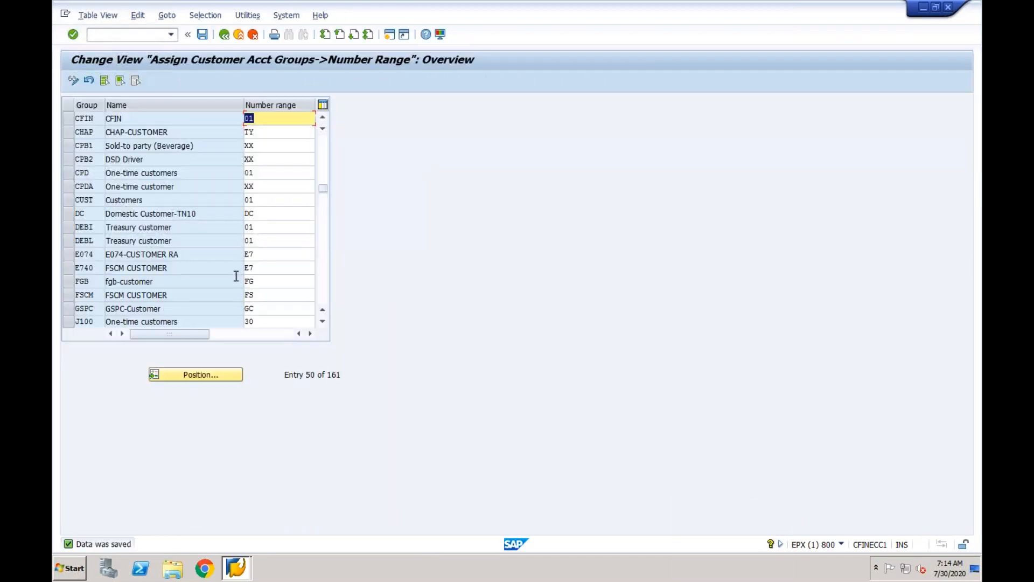
Review the customer number range intervals, checking row 01's from and to numbers.
left_click(224, 34)
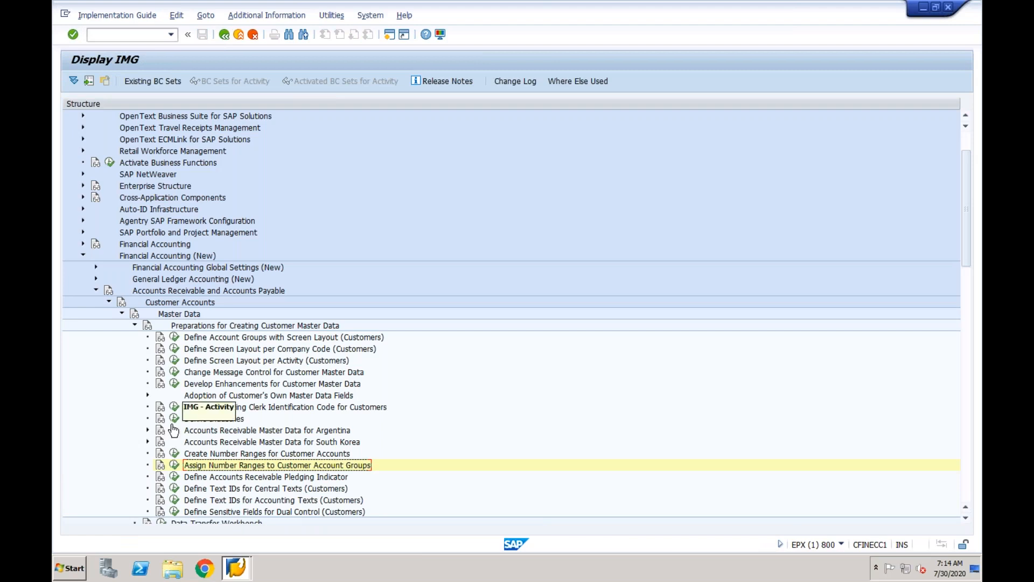
left_click(174, 455)
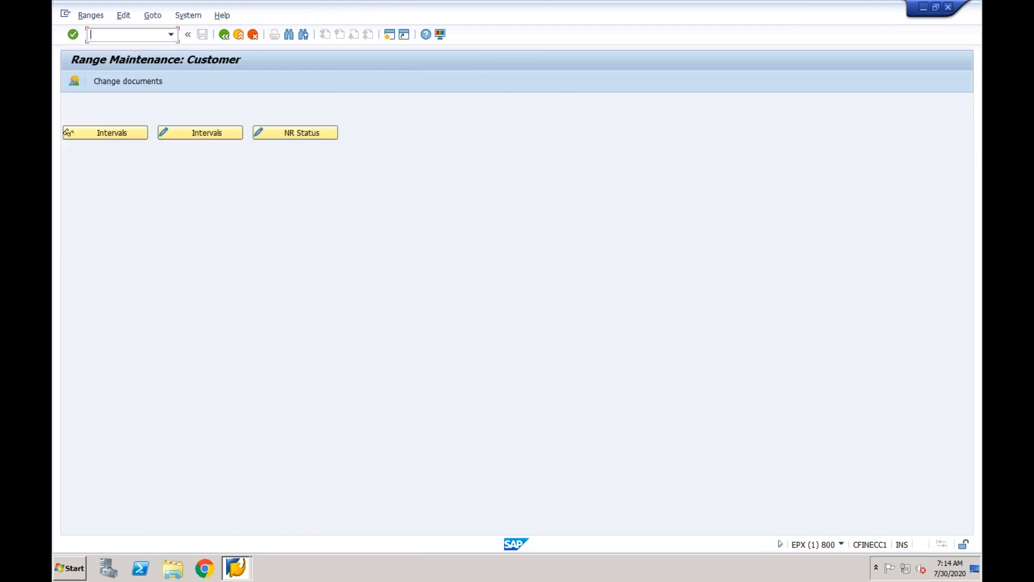
left_click(200, 133)
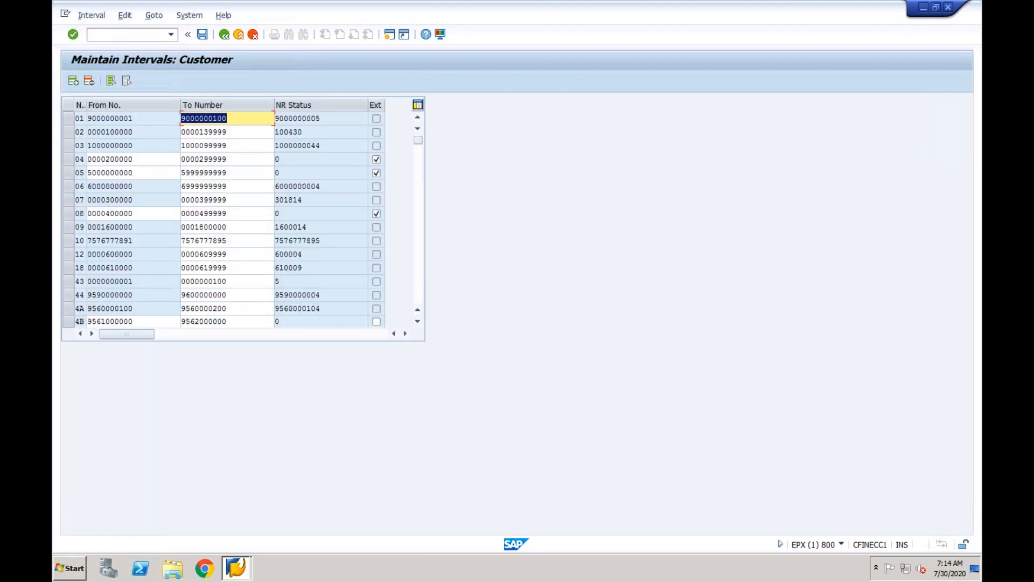
left_click(139, 118)
left_click(230, 118)
Start customer creation with the /nxd01 transaction.
left_click(153, 37)
type("/n")
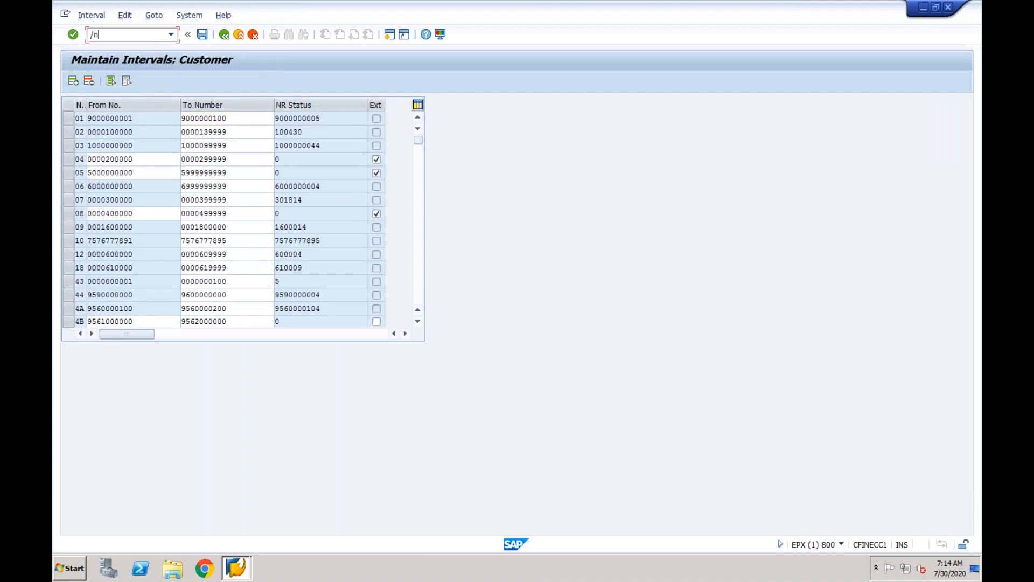
type("xd01")
key("Return")
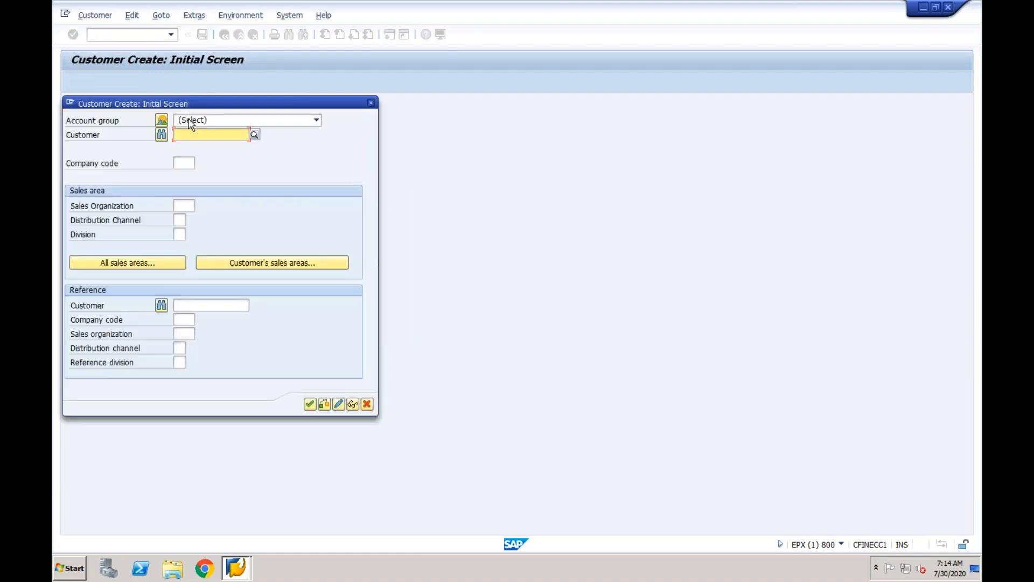
Choose account group CFIN, company code CF01 and sales area CF01 / CF / CF, then confirm.
left_click(208, 124)
scroll(183, 266, "down", 5)
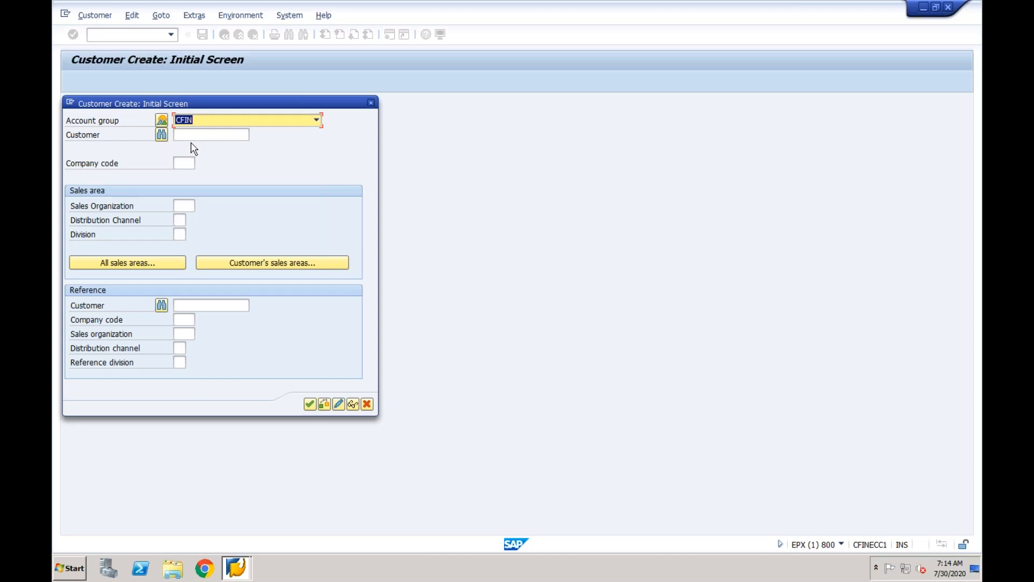
left_click(185, 163)
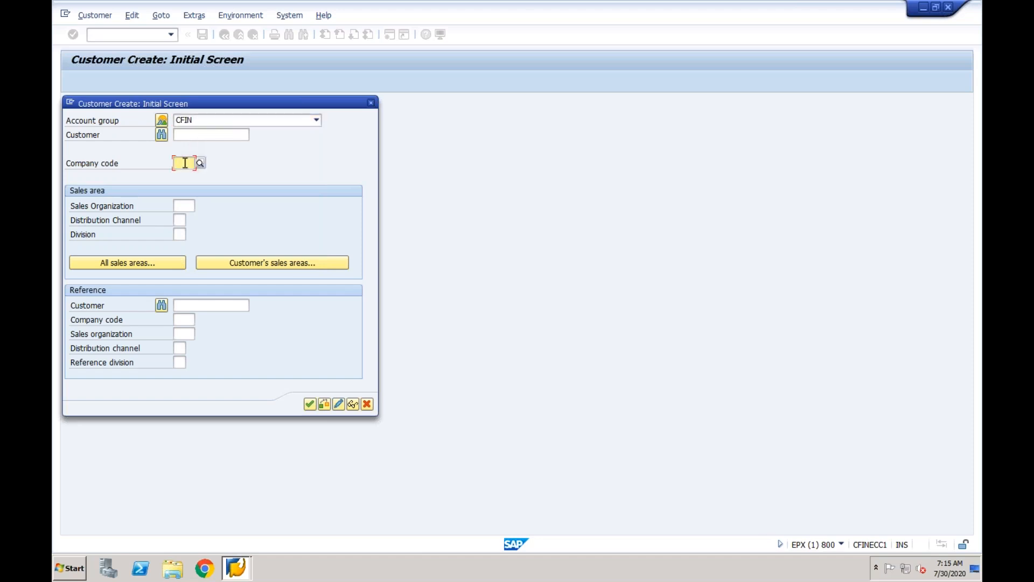
type("CF01")
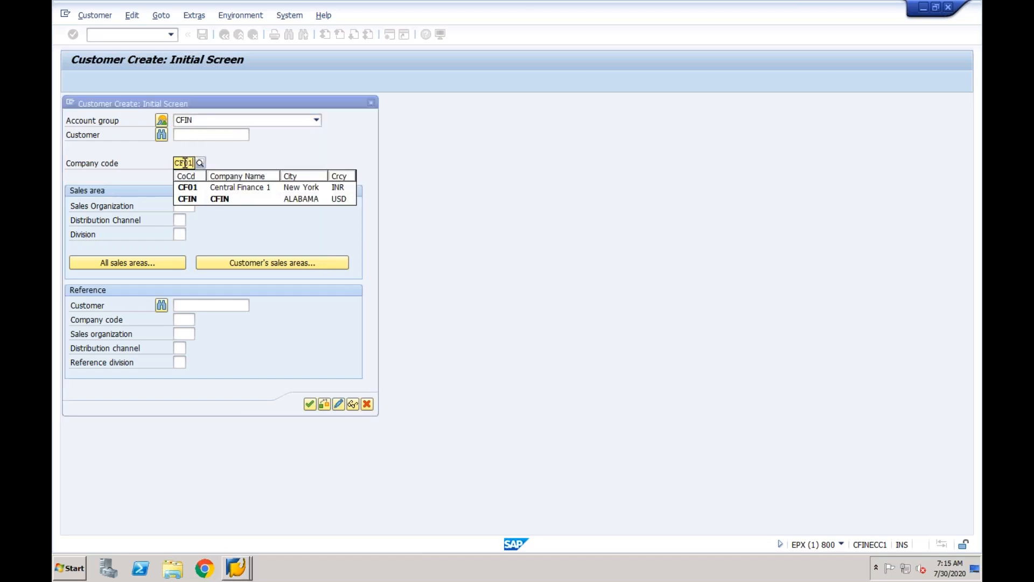
left_click(182, 208)
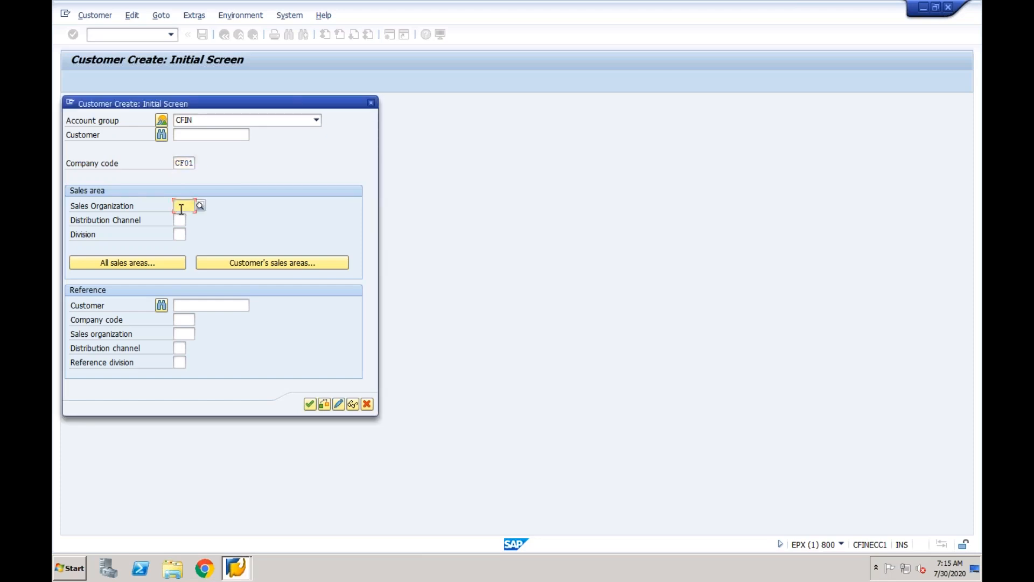
type("CF01")
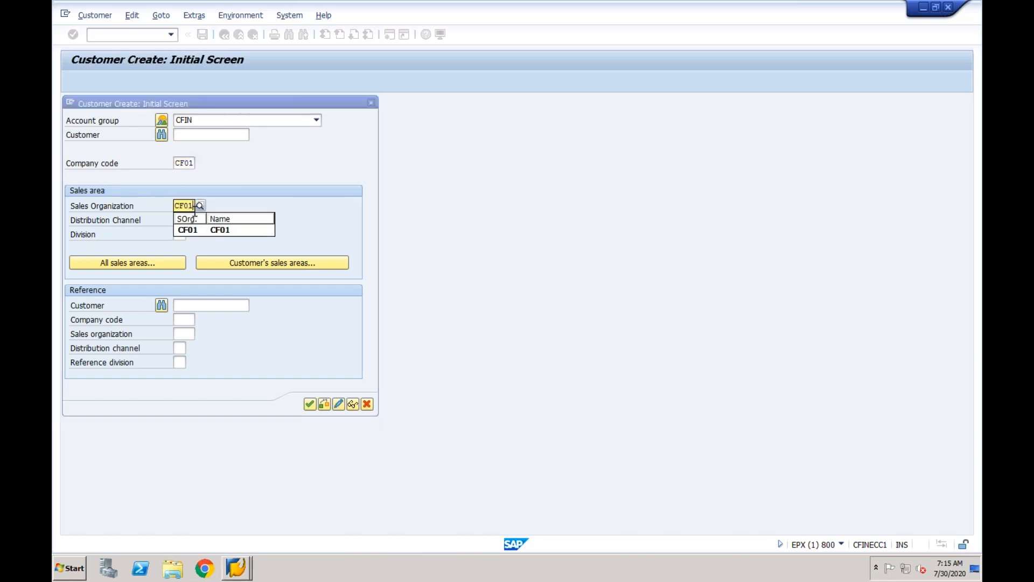
left_click(182, 228)
left_click(178, 221)
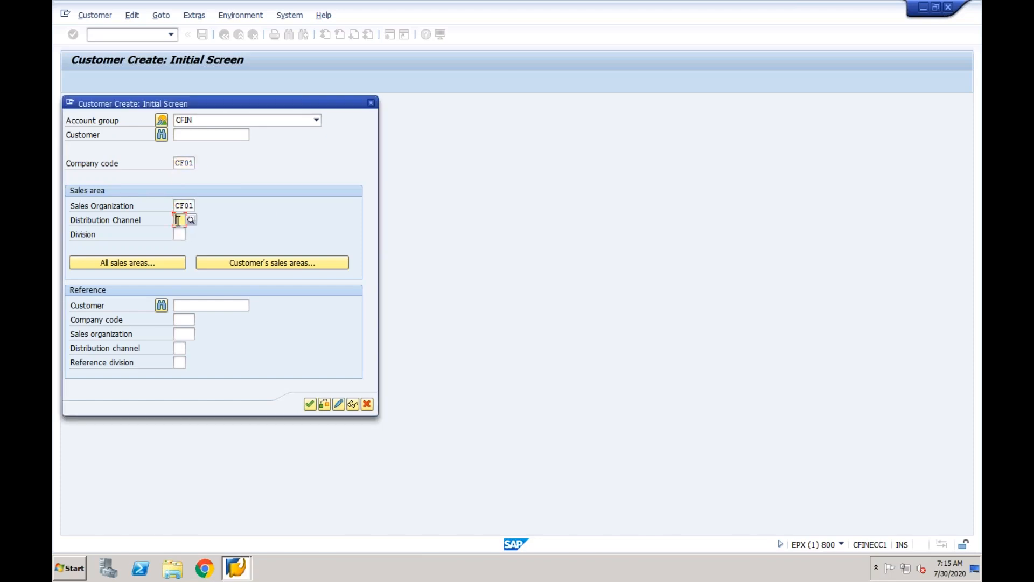
type("CF")
left_click(183, 245)
left_click(181, 233)
type("CF")
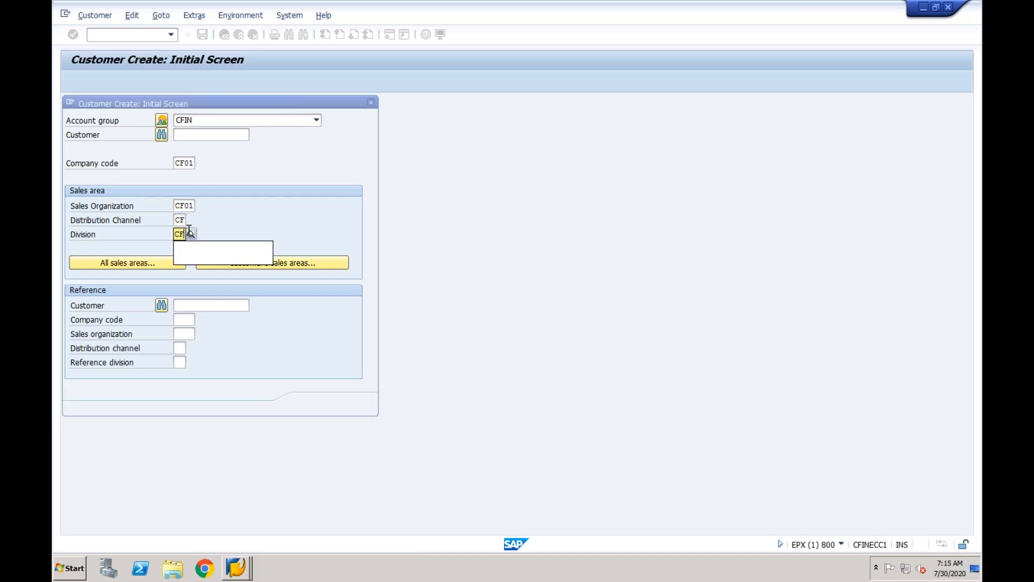
left_click(310, 405)
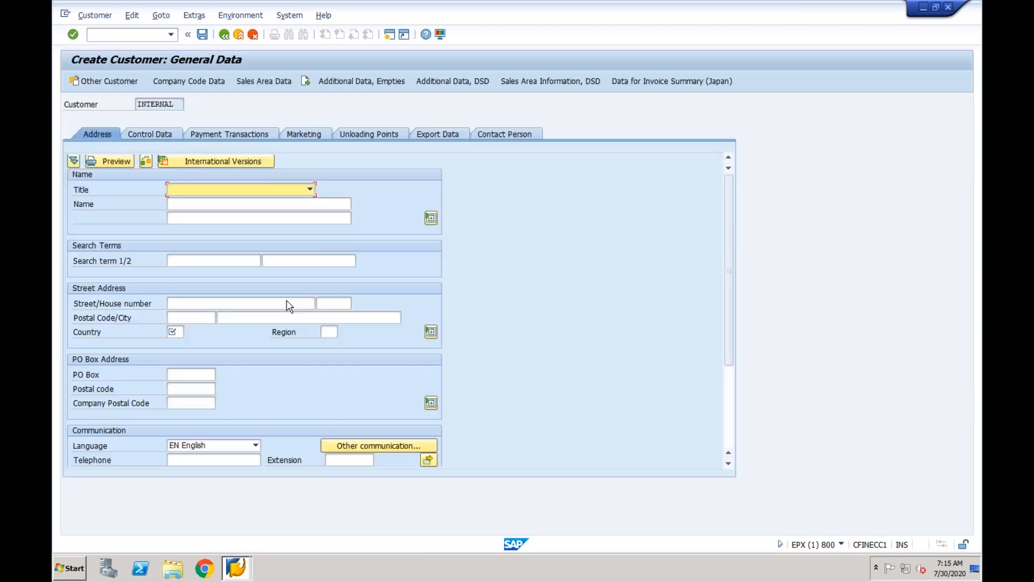
Enter title Company, name 'Test Customer for CF01' and country IN in the customer address.
left_click(310, 189)
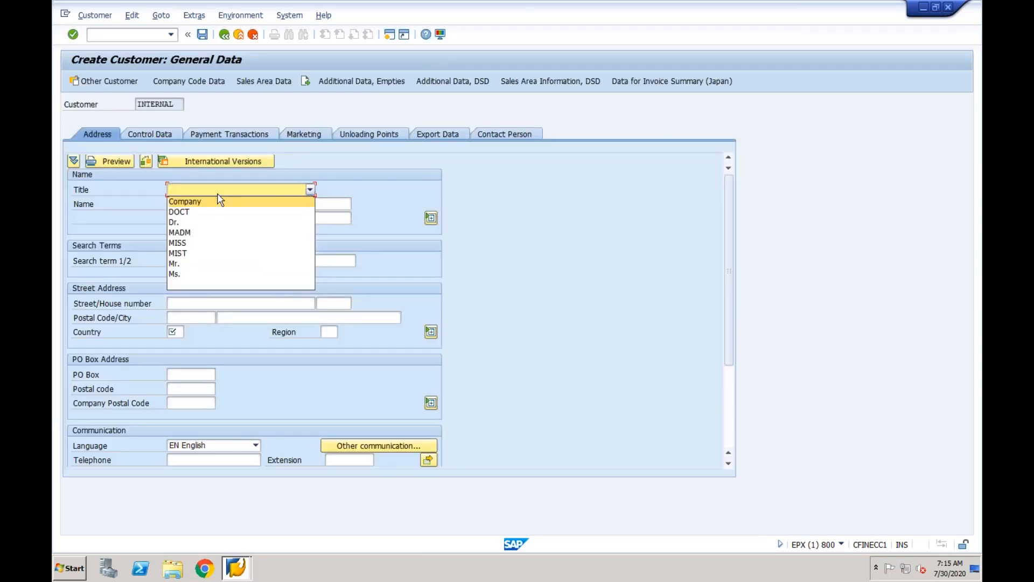
left_click(196, 202)
left_click(196, 204)
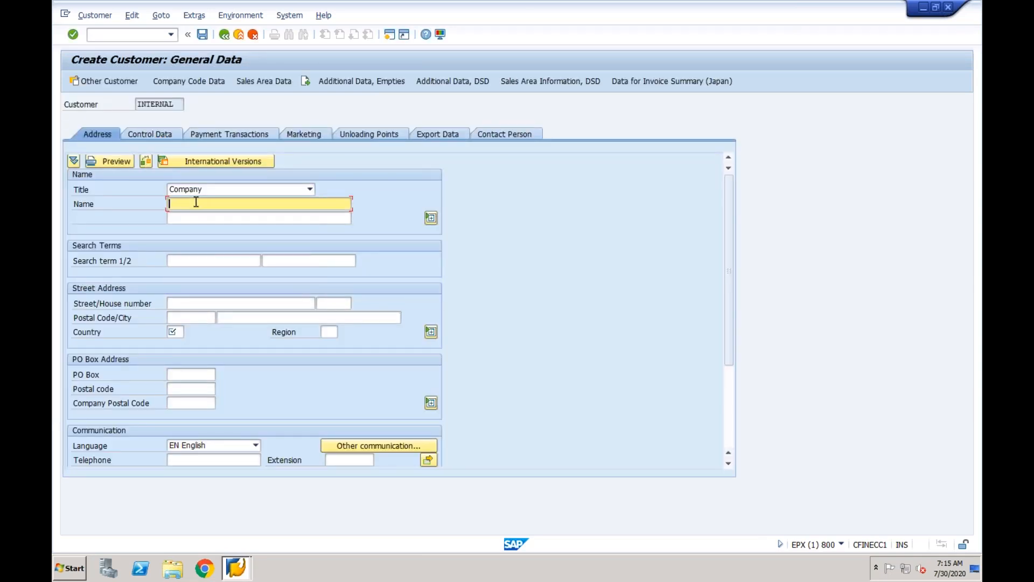
type("Test")
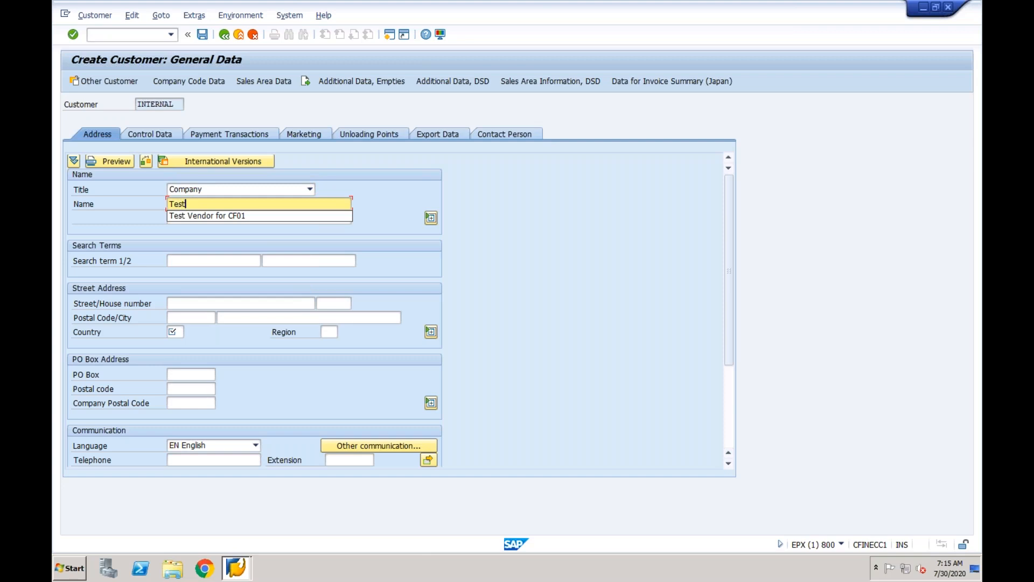
type(" Customer for CF01")
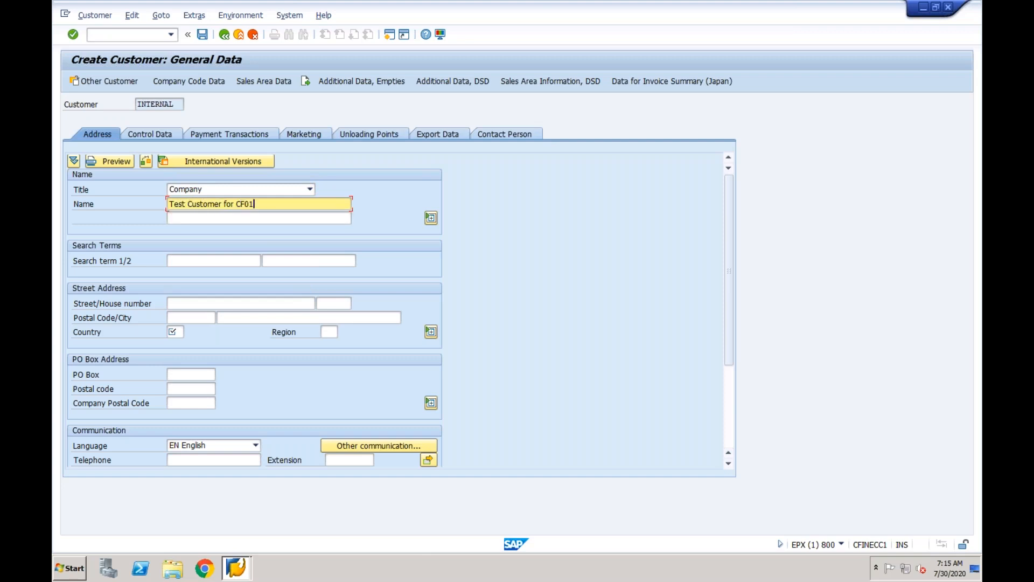
left_click(174, 333)
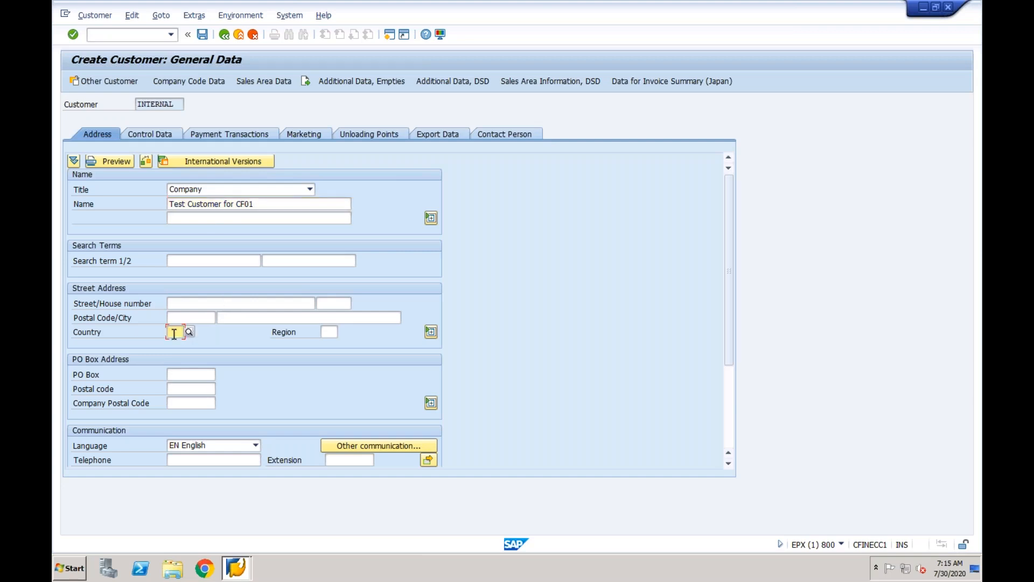
type("IN")
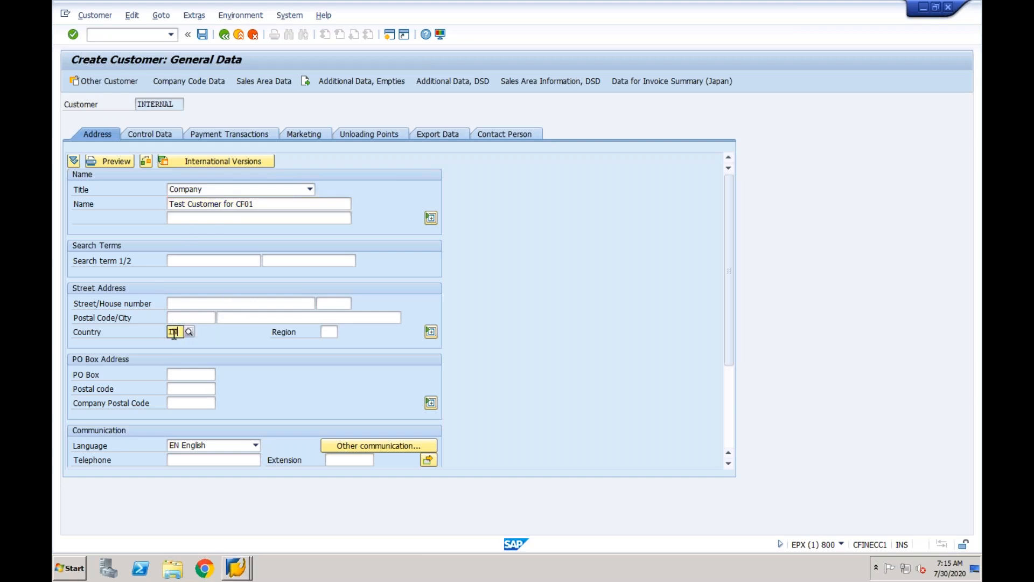
left_click(174, 353)
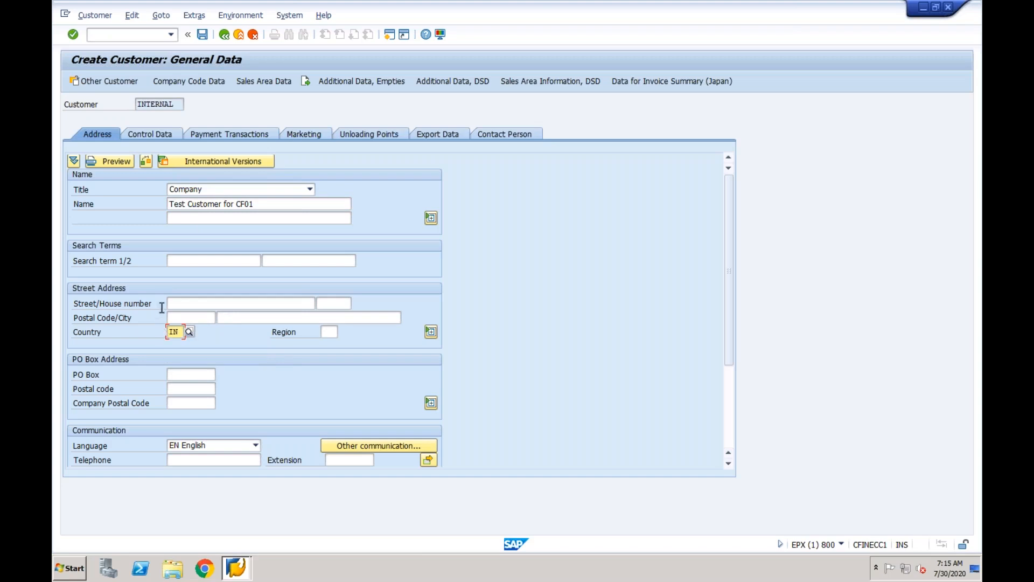
left_click(174, 317)
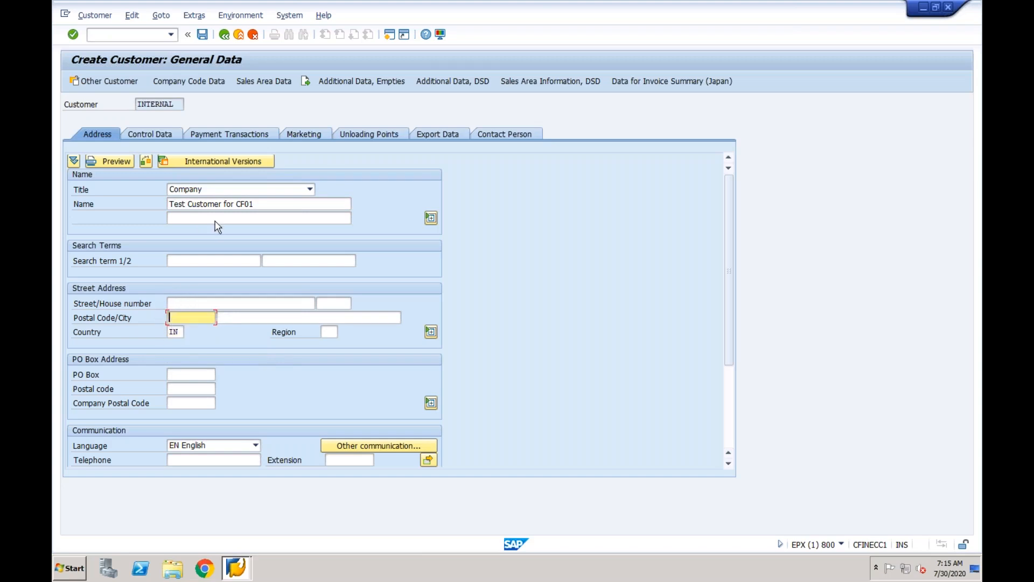
Set reconciliation account 2001 in the company code data and continue to sales area data.
left_click(210, 84)
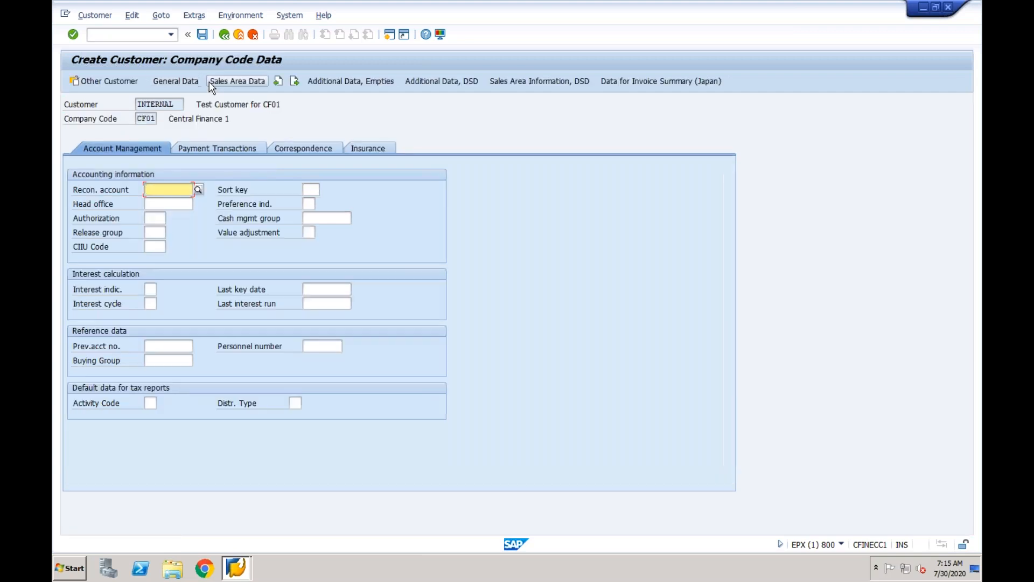
left_click(198, 190)
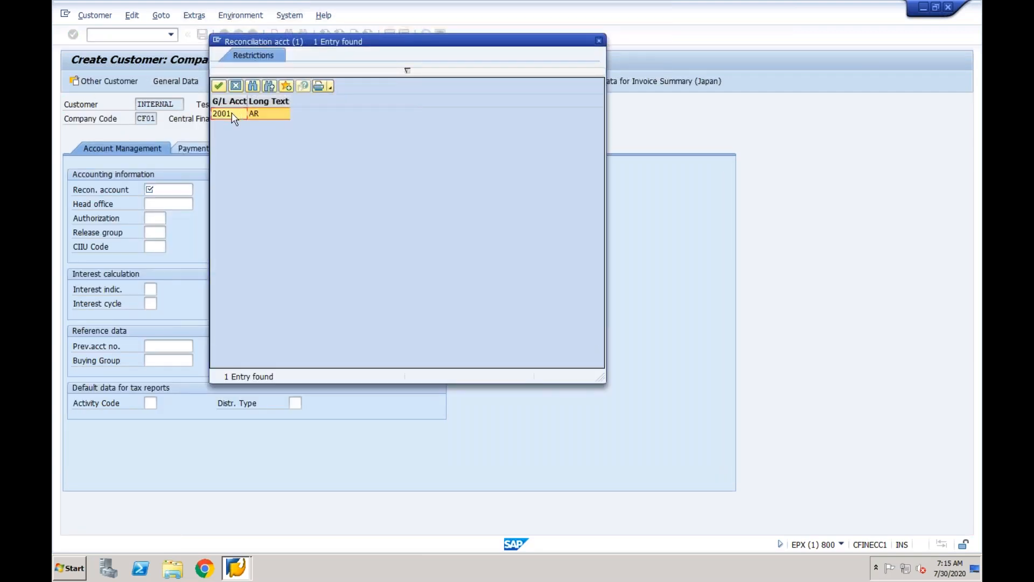
double_click(233, 114)
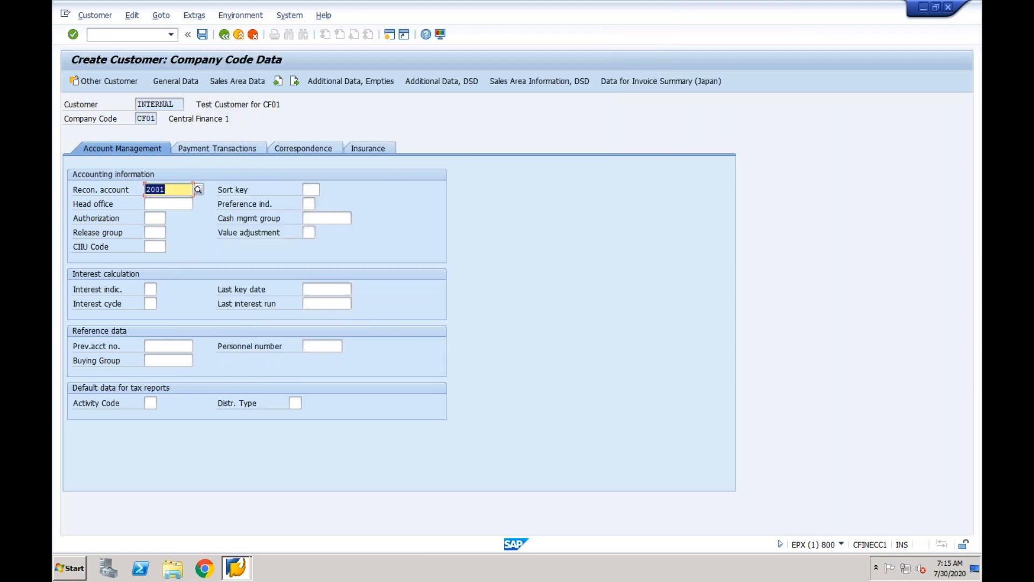
left_click(223, 79)
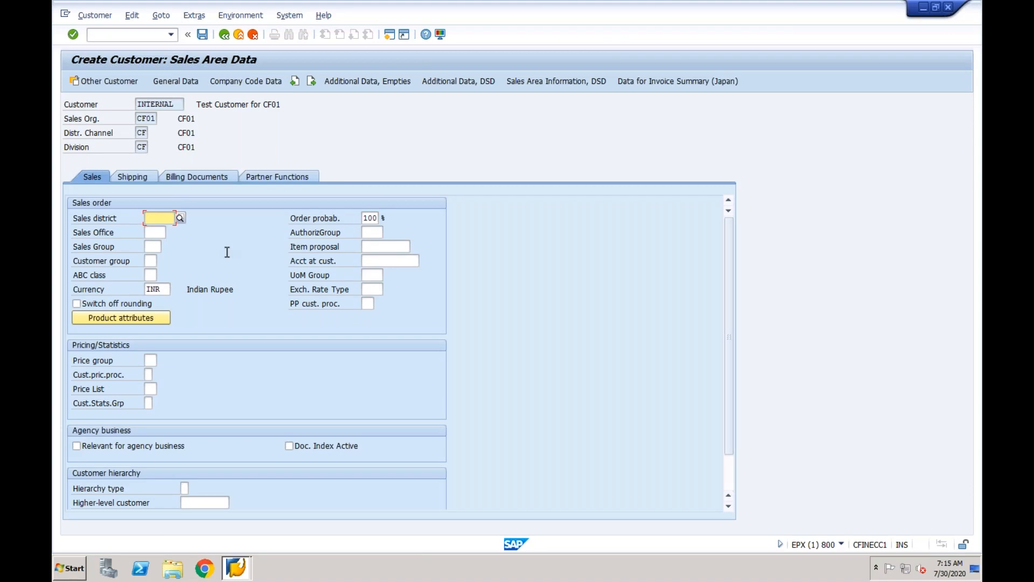
Set tax classification 0 (tax exempt) for both UTXJ and ZWST in the billing data.
left_click(144, 177)
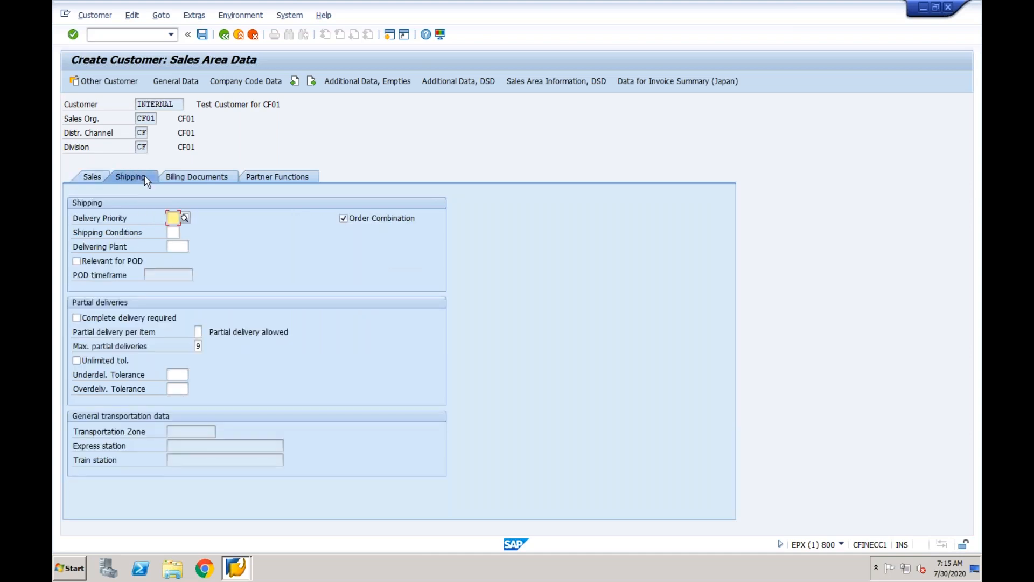
left_click(187, 177)
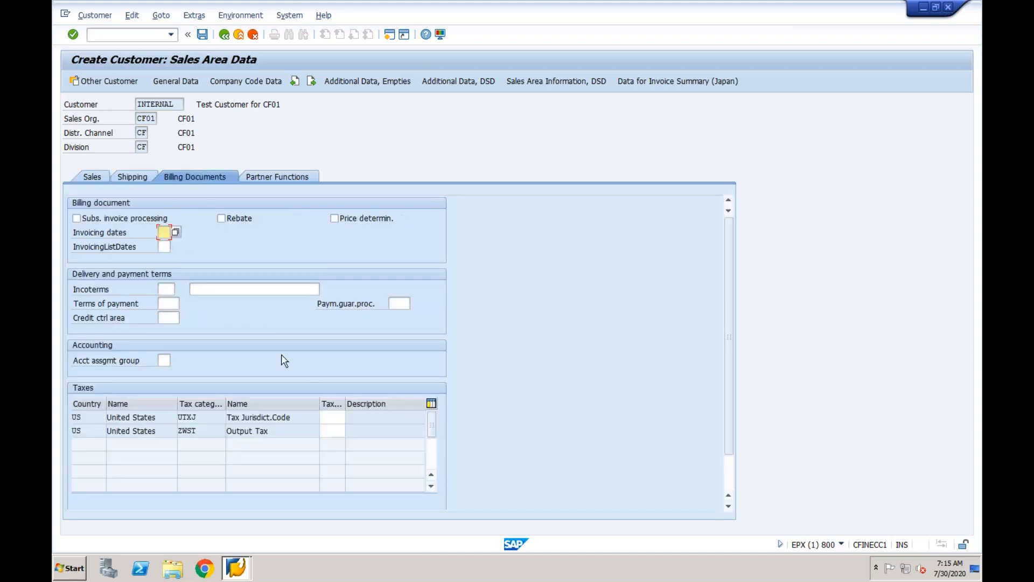
left_click(331, 416)
type("0")
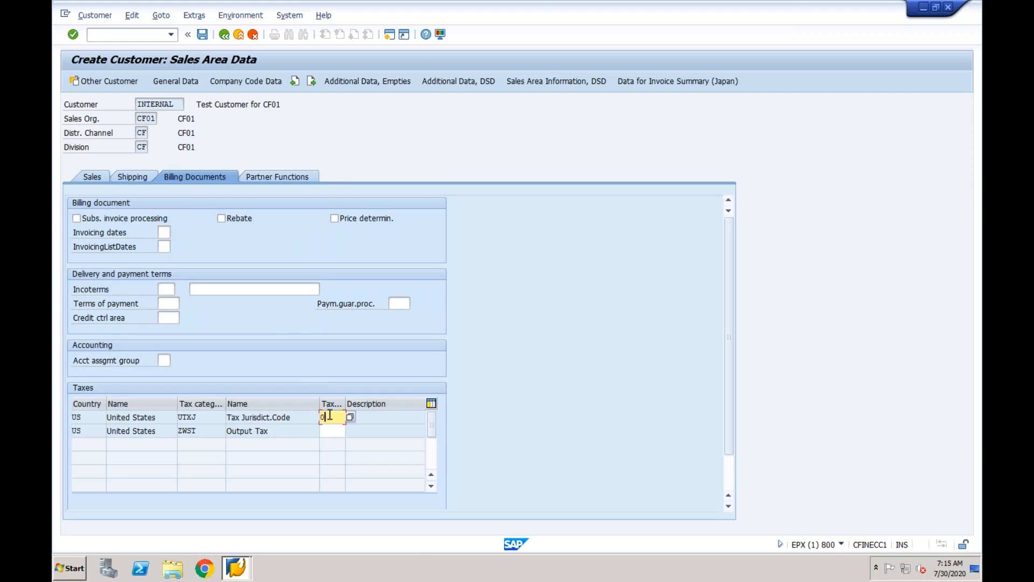
left_click(330, 430)
type("0")
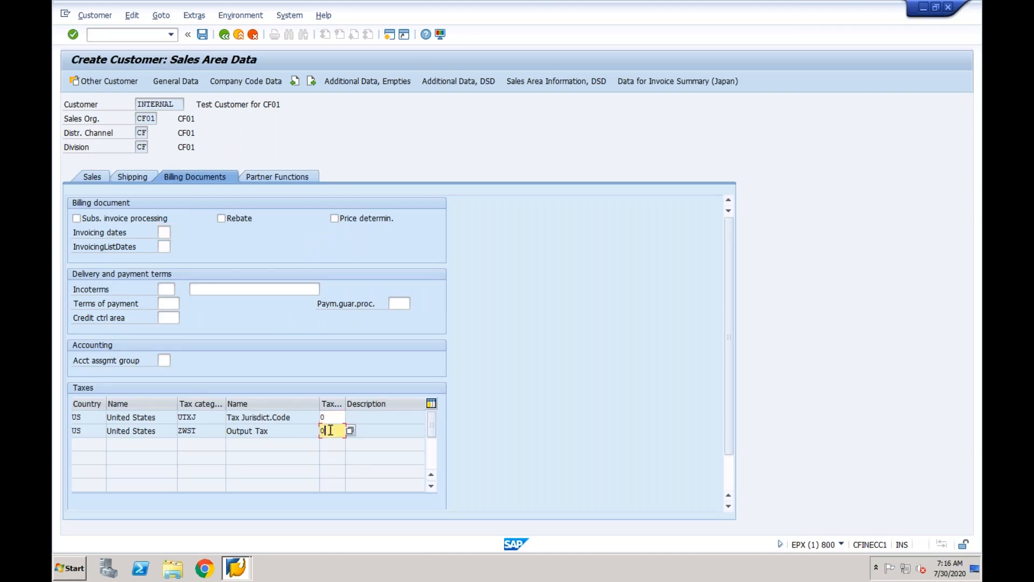
key("Return")
left_click(259, 173)
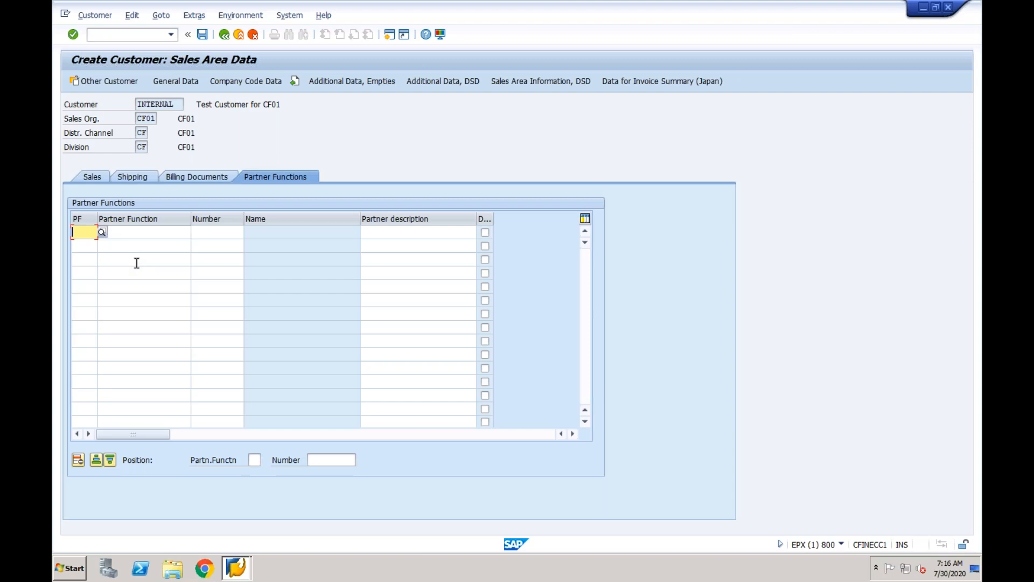
From the customer sales area window, open a new SAP session and start SPRO.
left_click(233, 567)
left_click(232, 541)
left_click(390, 34)
type("spro")
key("Return")
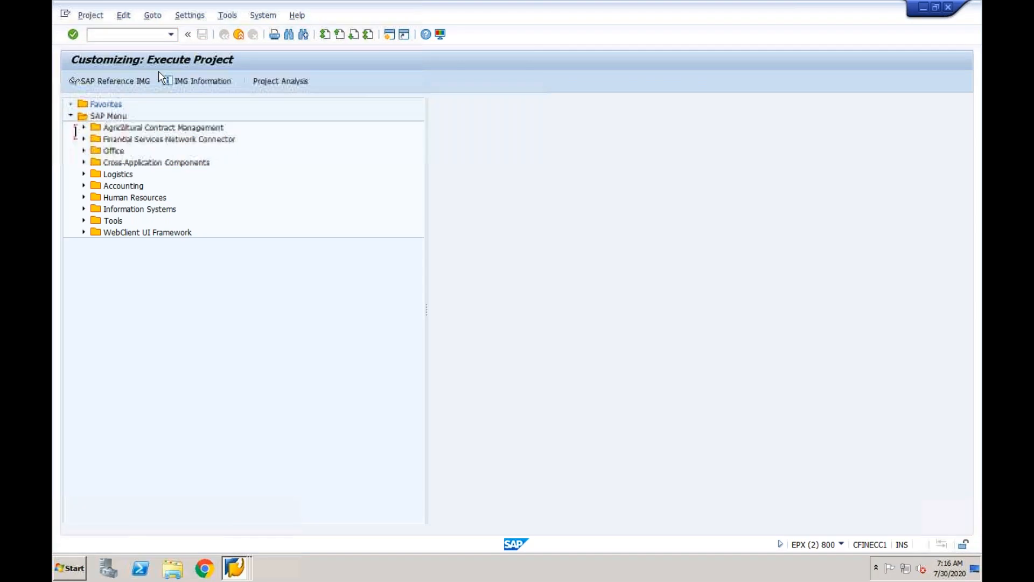
Open the SAP Reference IMG and expand Sales and Distribution, then Basic Functions.
left_click(115, 82)
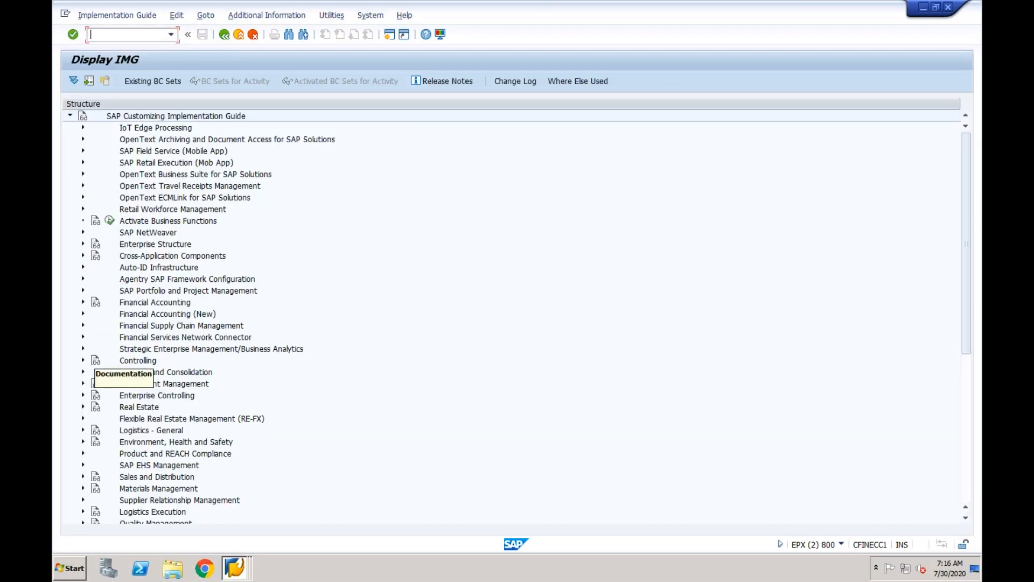
left_click(83, 477)
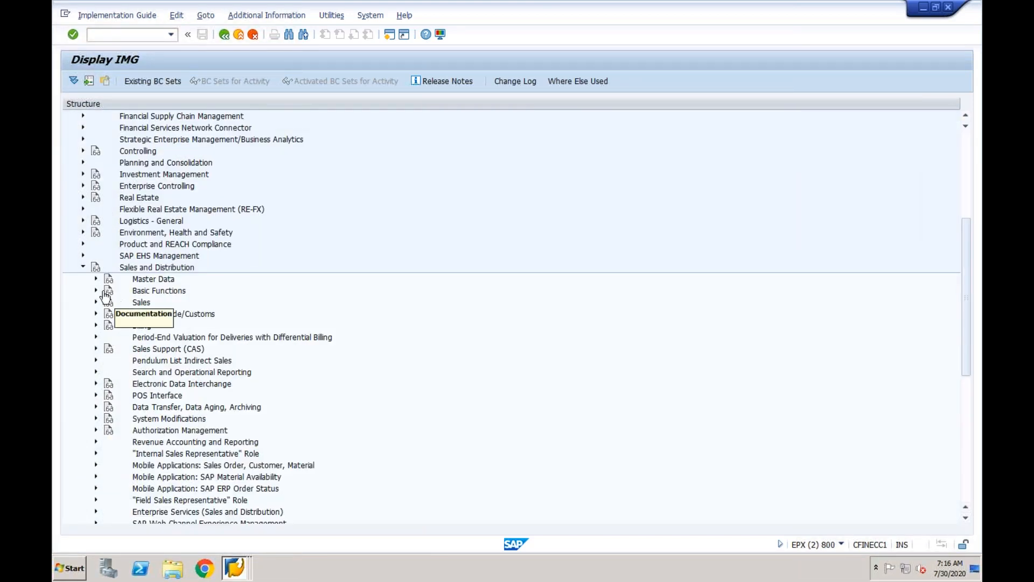
left_click(96, 291)
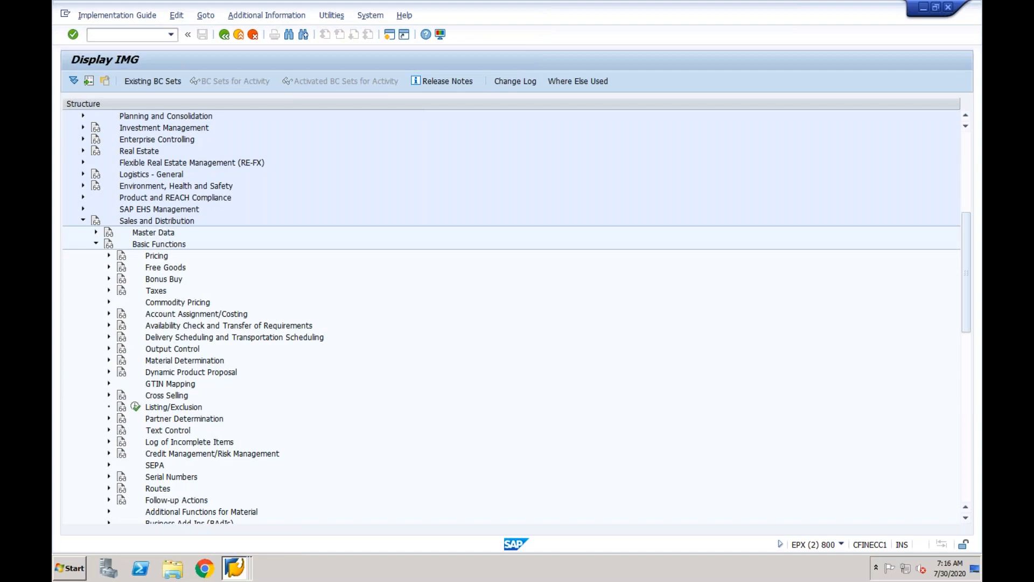
Search the implementation guide for 'partner function'.
key("ctrl+f")
type("partner ")
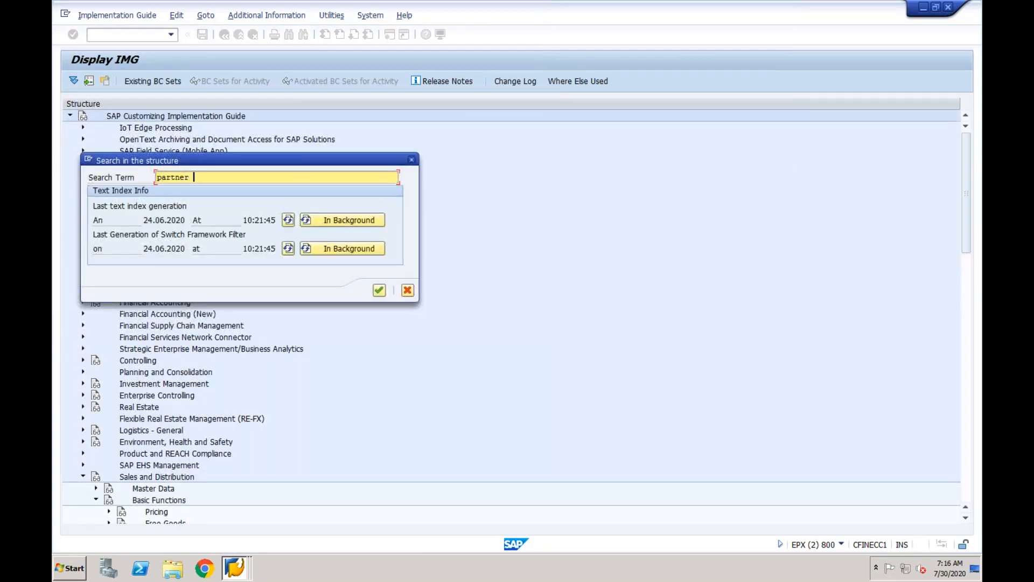
type("function")
key("Return")
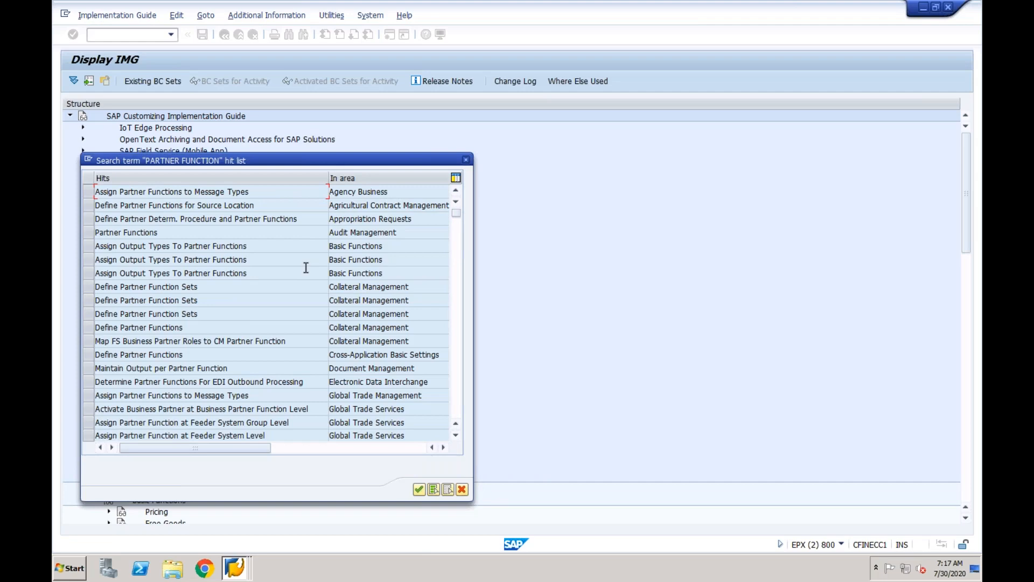
left_click(457, 322)
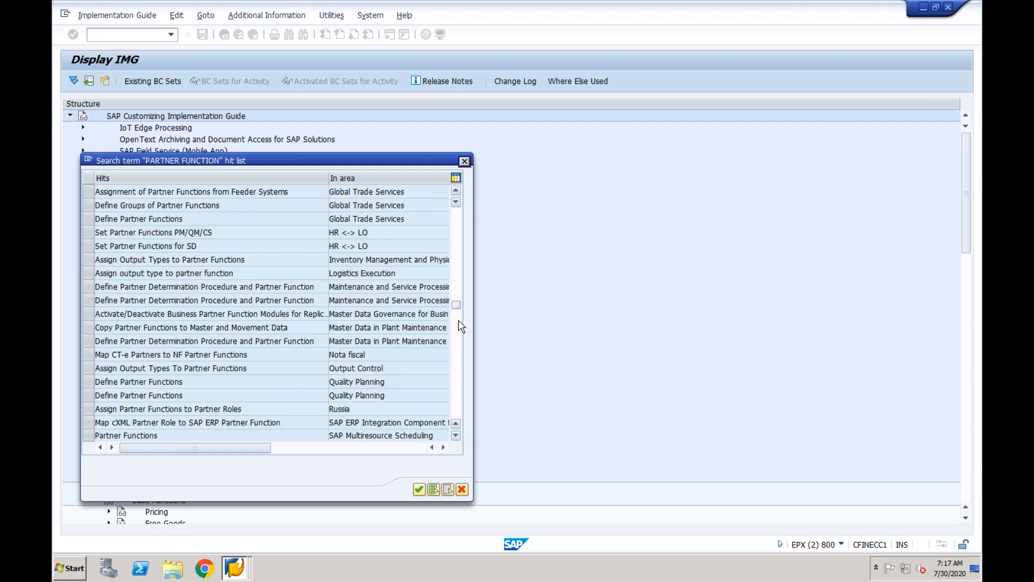
left_click(459, 322)
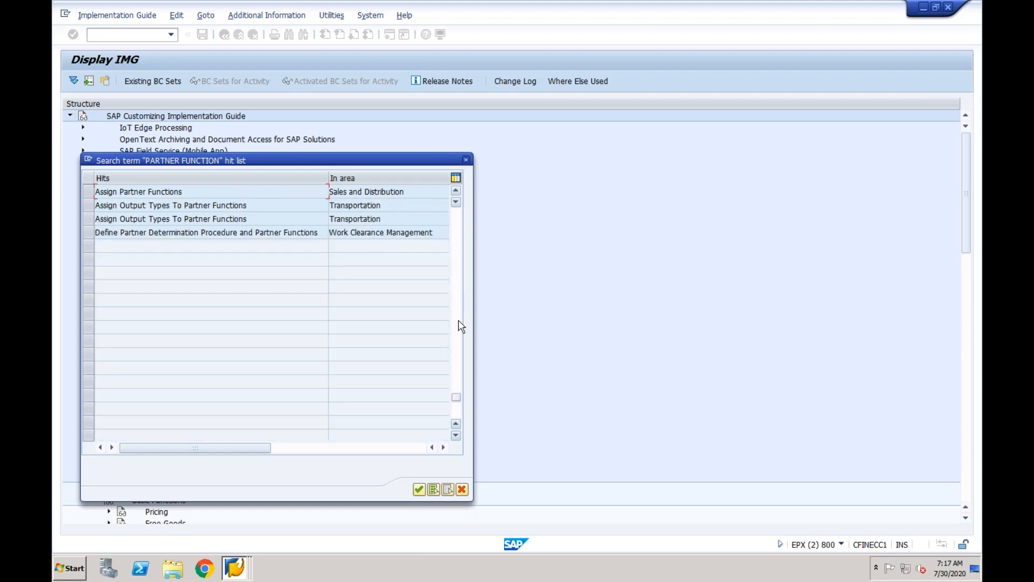
Run Assign Partner Functions for Sales and Distribution, then go back to the IMG tree.
double_click(170, 191)
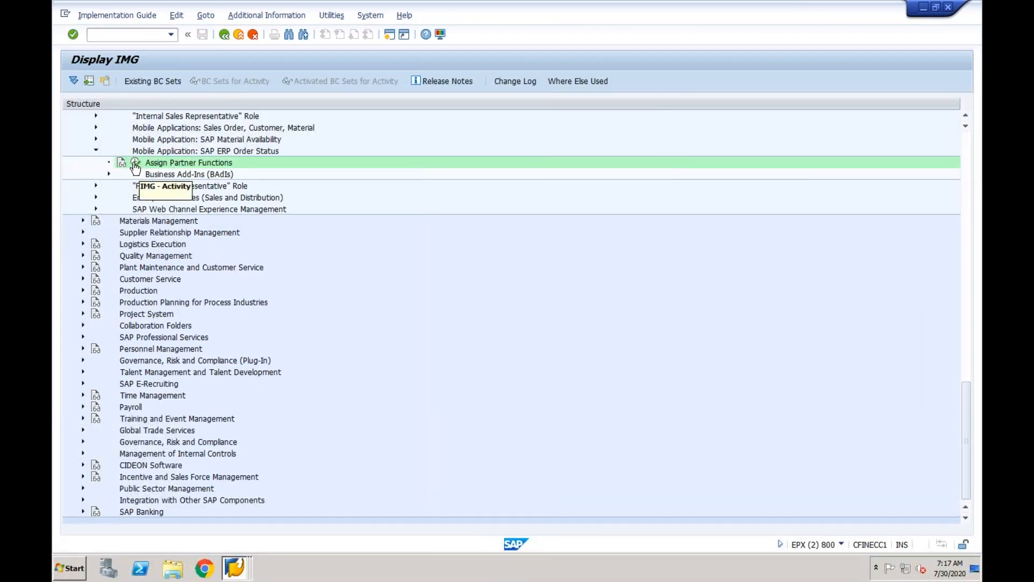
left_click(135, 164)
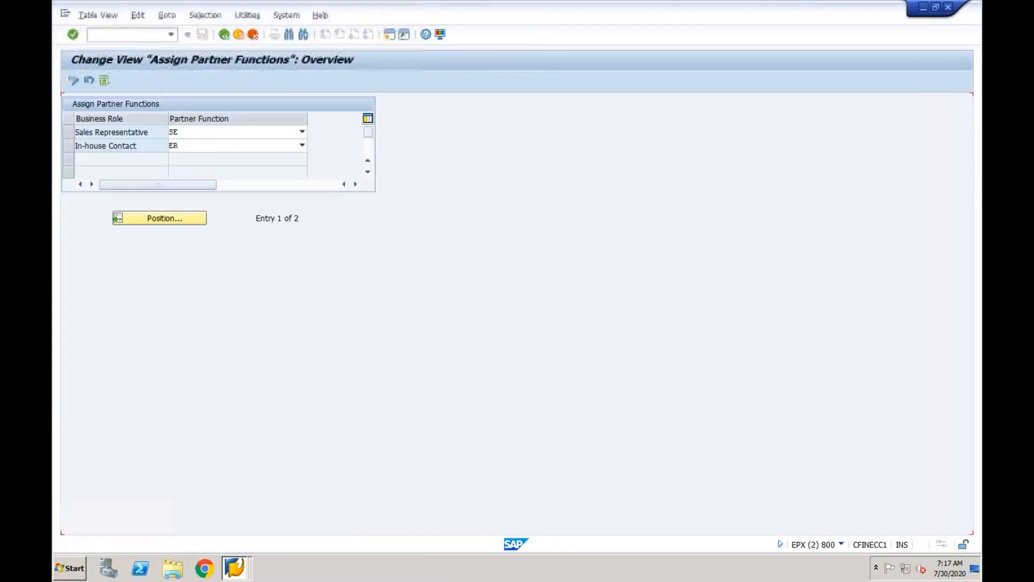
left_click(224, 35)
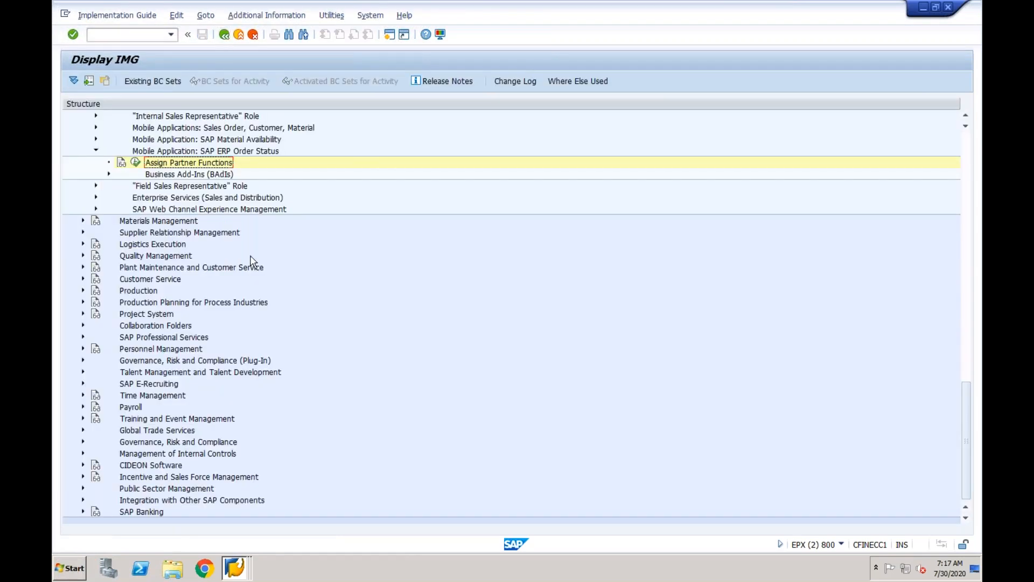
Under Partner Determination, run Set Up Partner Determination and choose the Customer Master procedures.
left_click(970, 296)
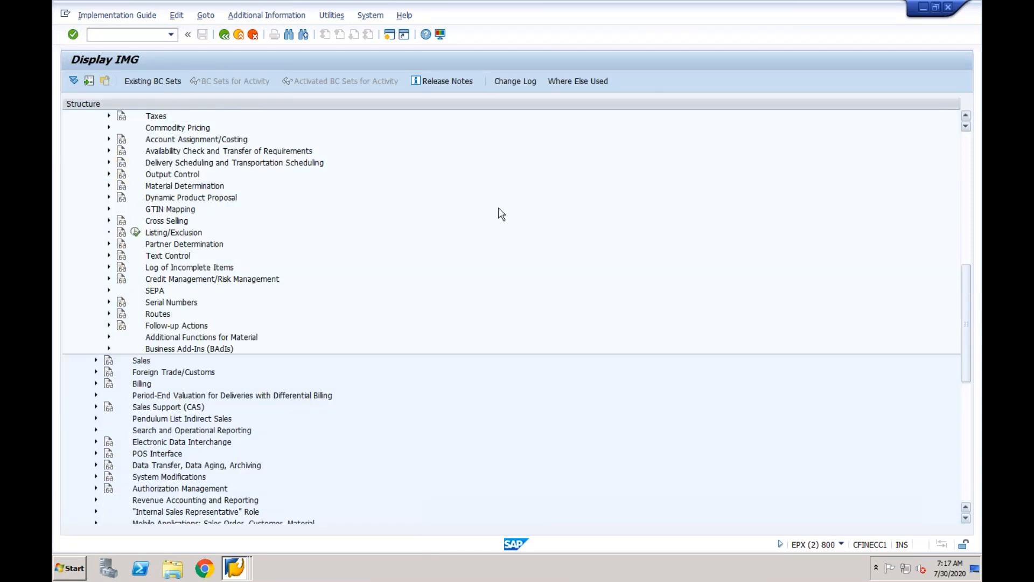
left_click(108, 245)
left_click(136, 256)
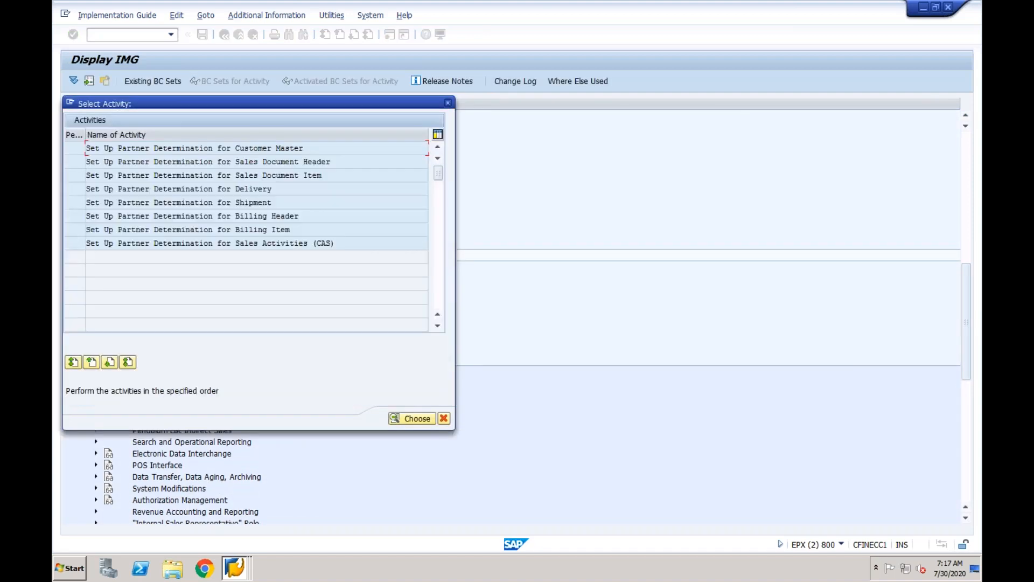
double_click(244, 148)
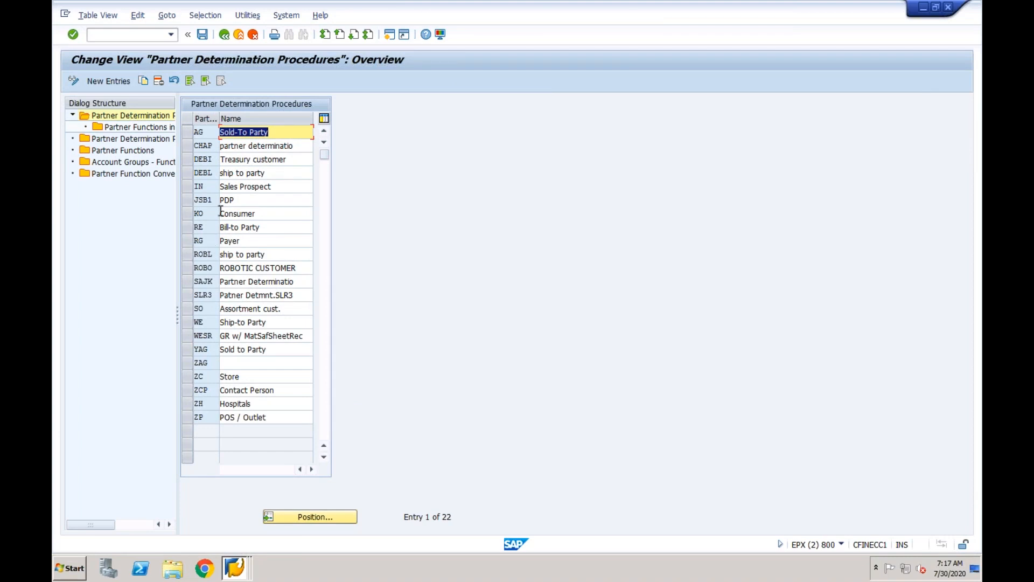
Open Account Groups - Function Assignment and scroll to the SP Sold-to party rows.
double_click(128, 163)
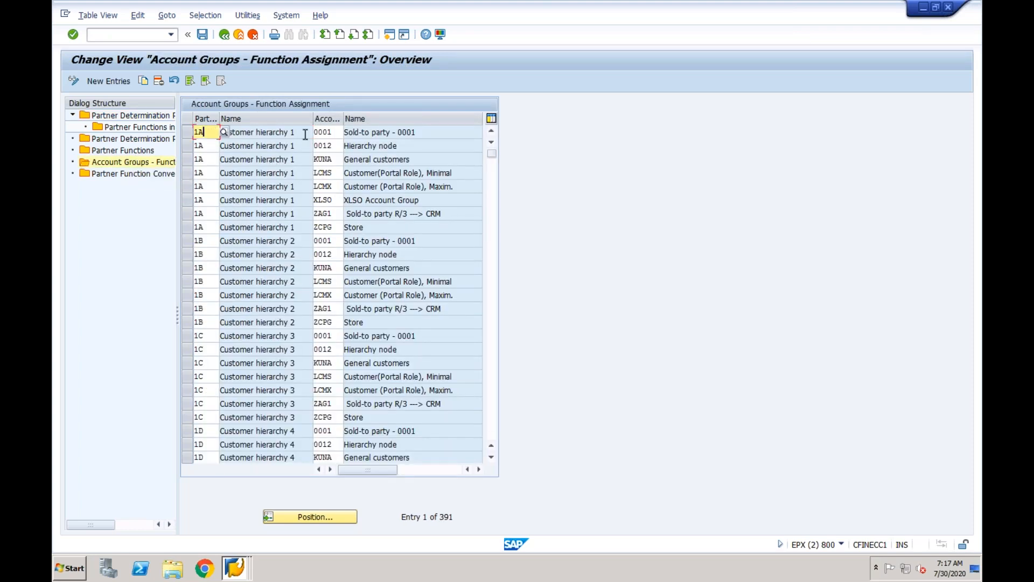
left_click(323, 131)
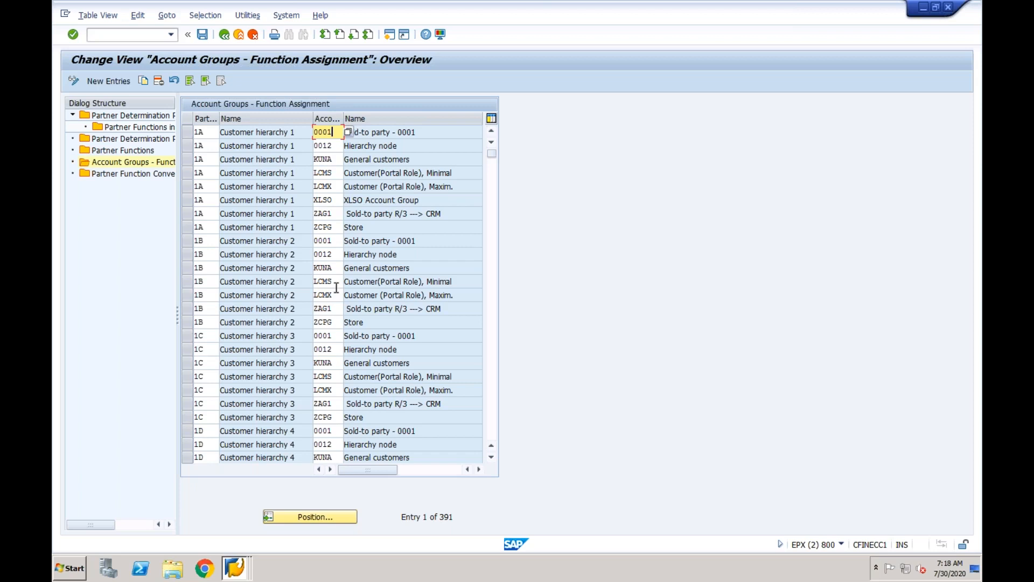
left_click(494, 277)
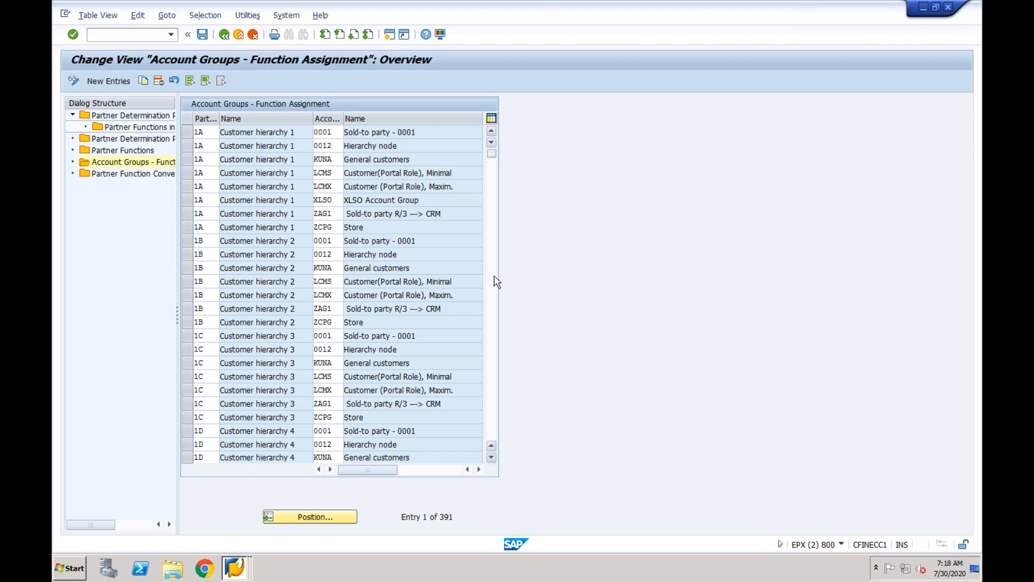
Copy the Sold-to party 0001 assignment to account group CFIN.
left_click(184, 240)
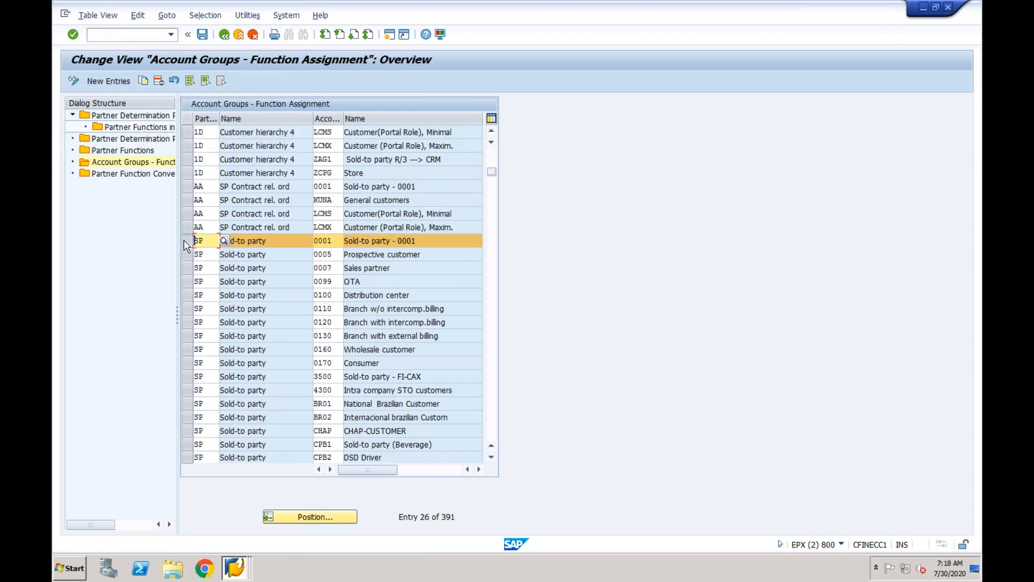
left_click(143, 80)
key("Tab")
type("CFIN")
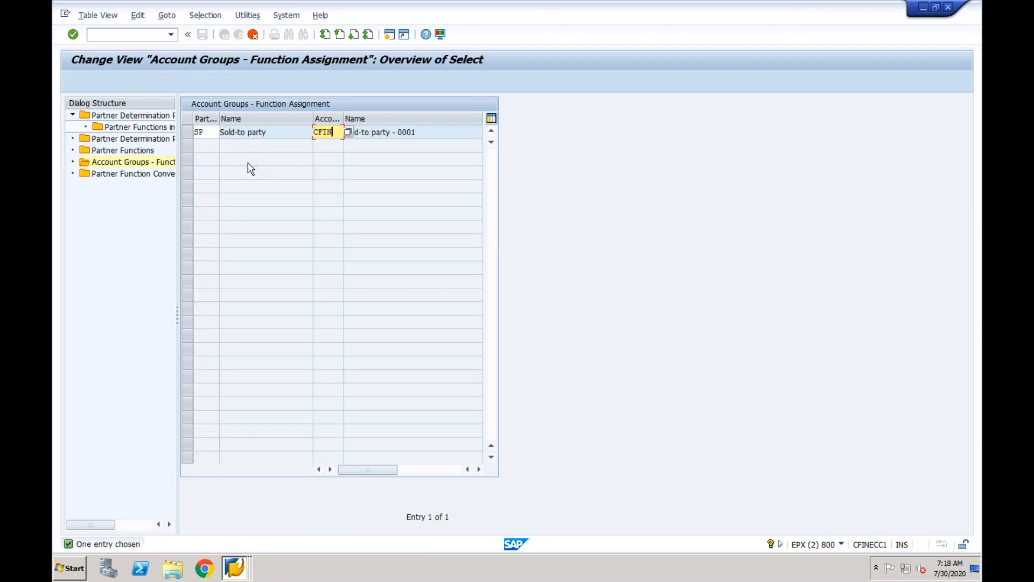
key("Return")
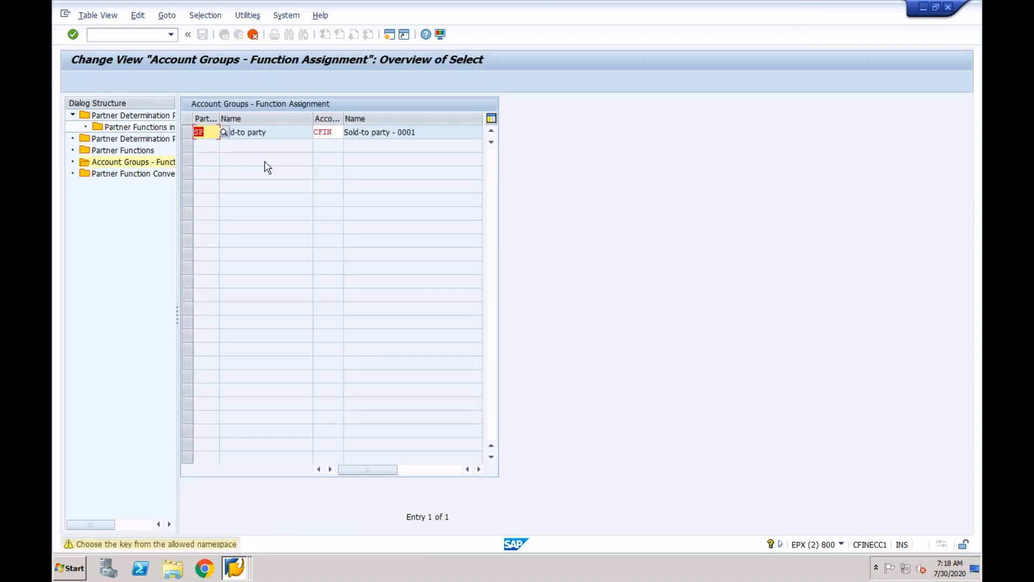
key("Return")
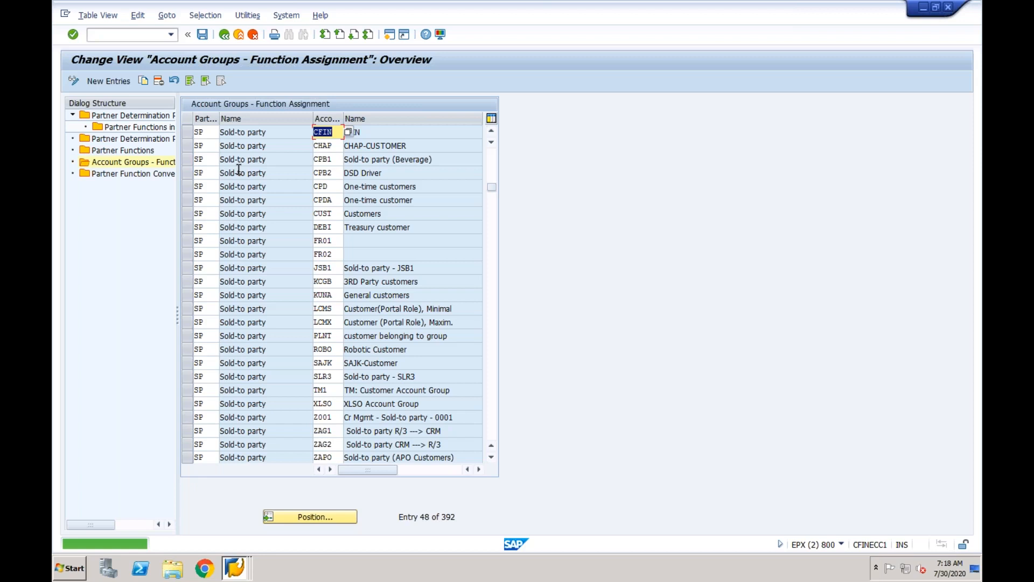
Copy the Bill-to party 0001 assignment to account group CFIN.
key("Page_Down")
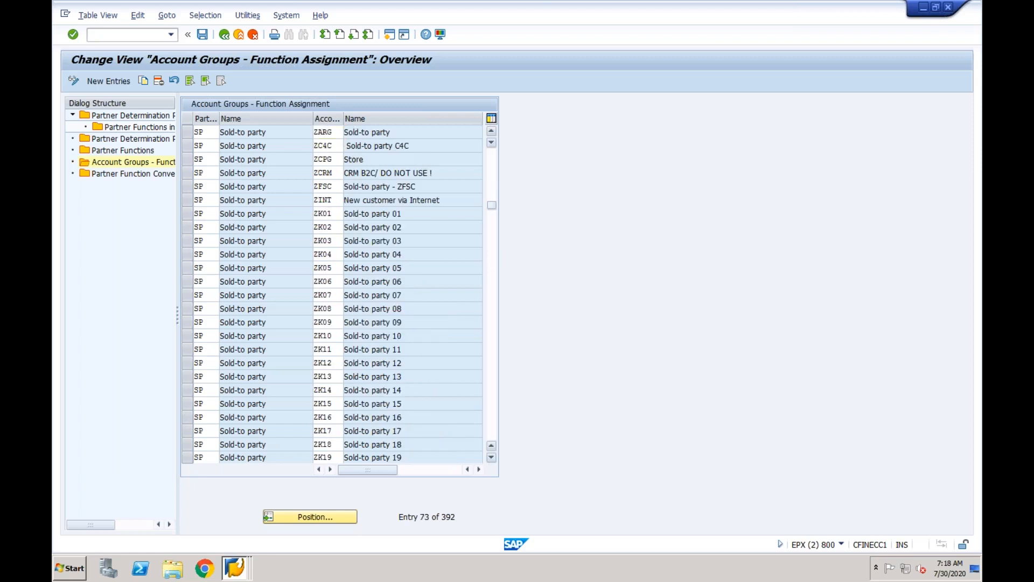
key("Page_Down")
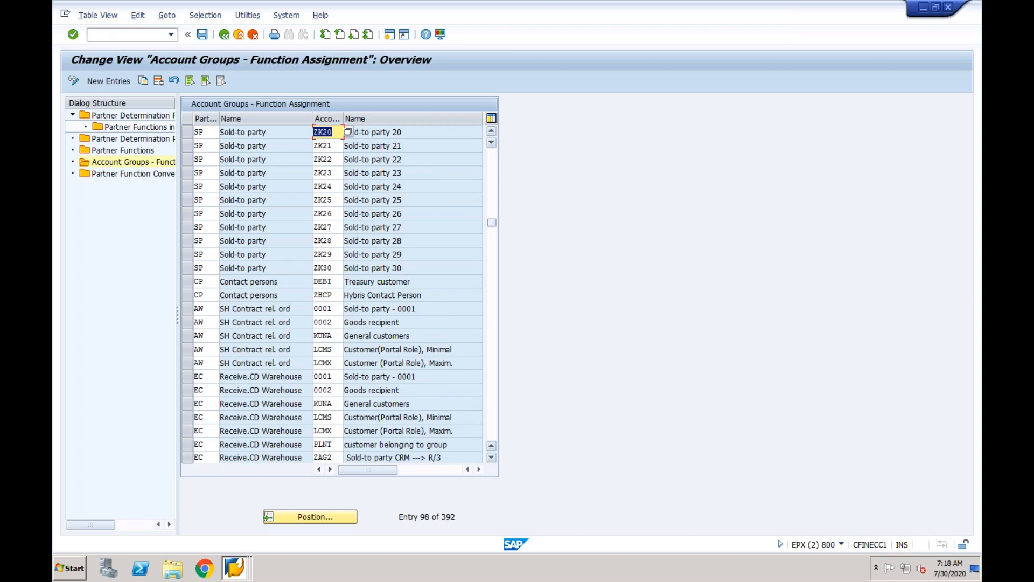
key("Page_Down")
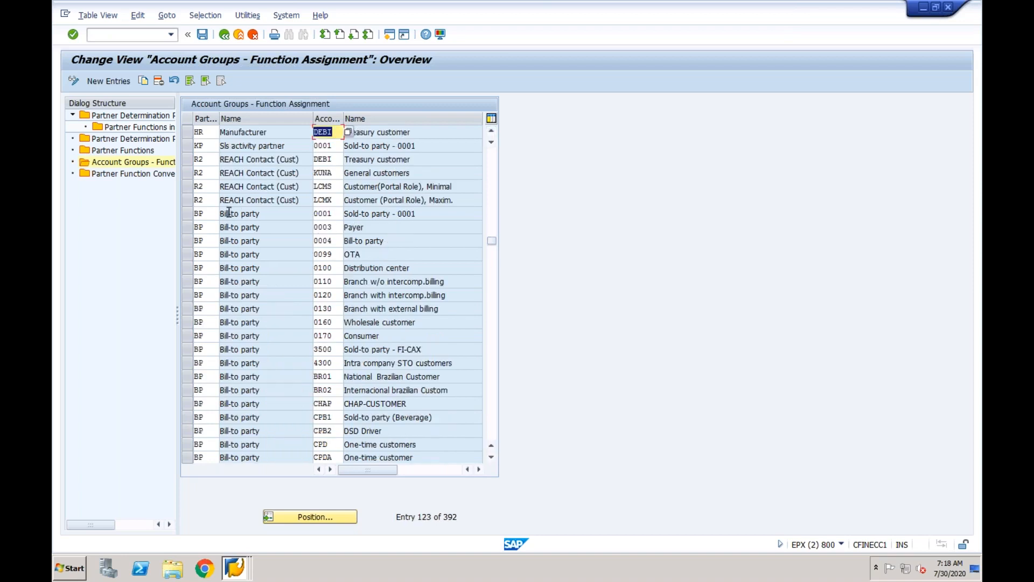
left_click(187, 213)
left_click(144, 81)
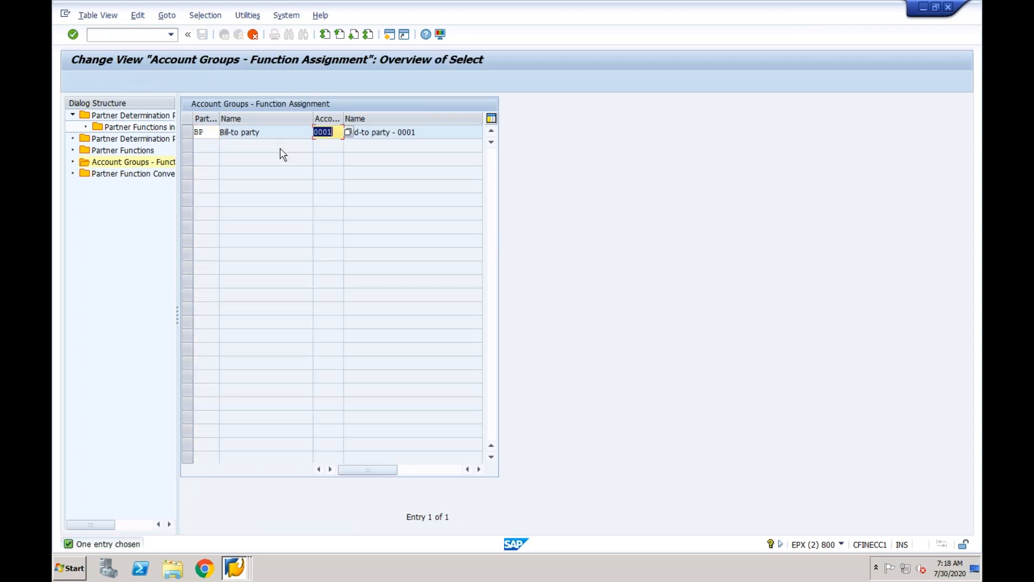
type("CFIN")
key("Return")
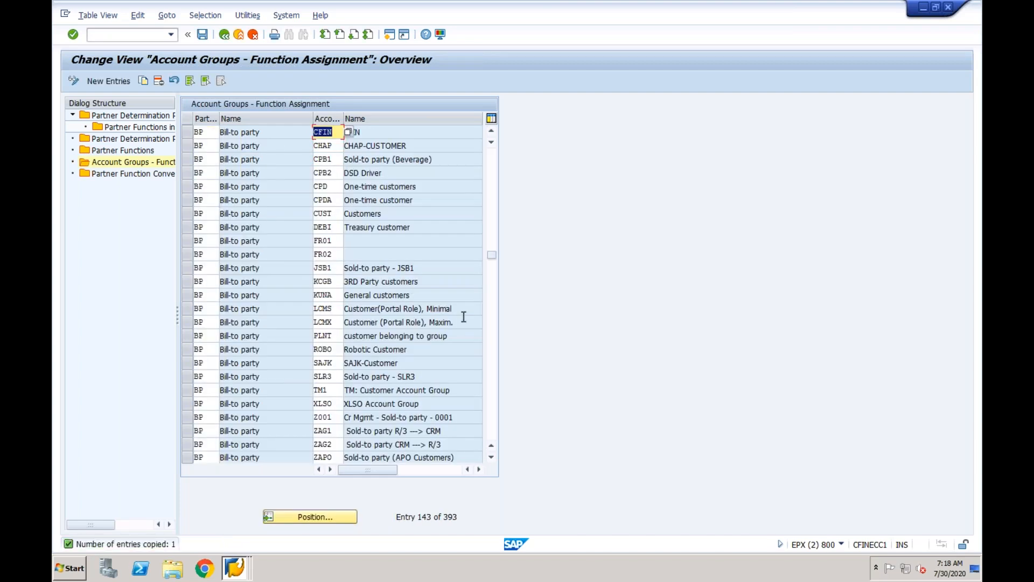
Copy the Payer 0001 assignment to account group CFIN.
left_click(491, 320)
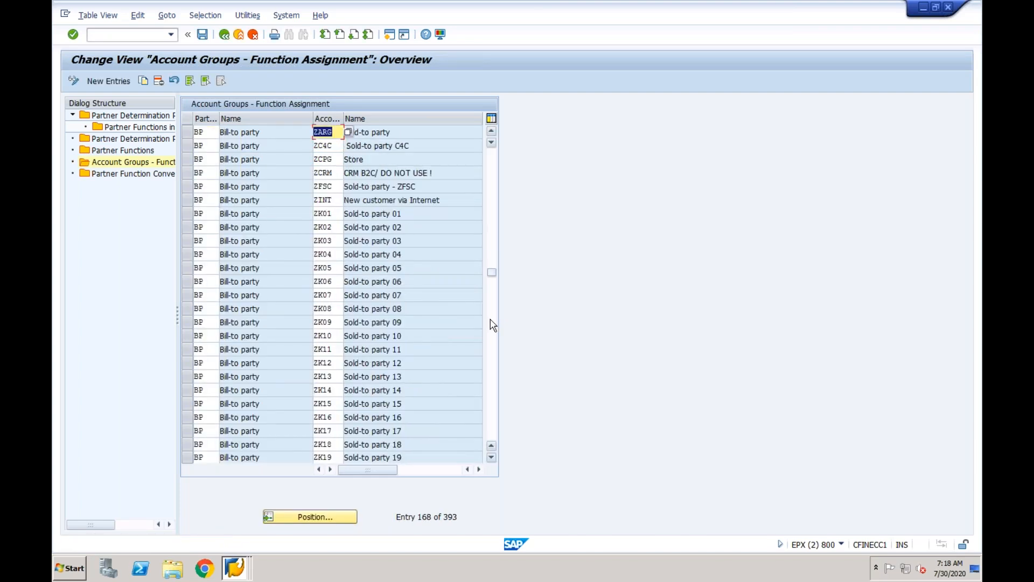
left_click(492, 324)
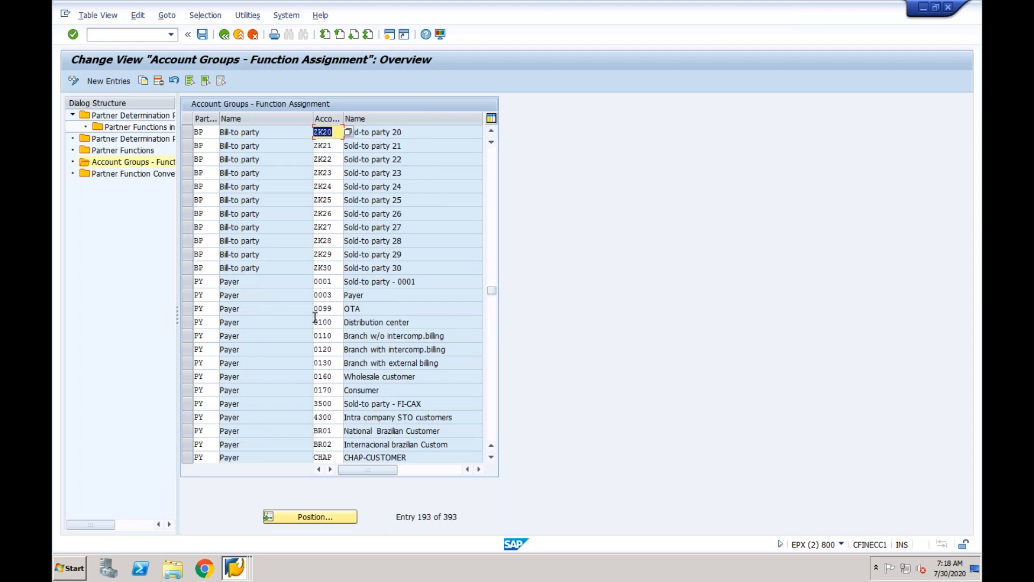
left_click(189, 281)
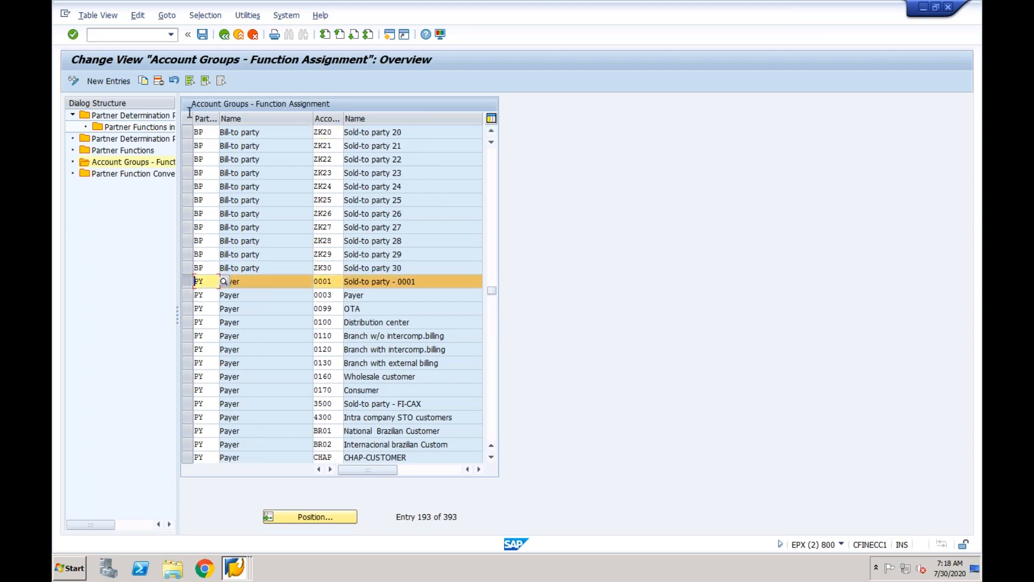
left_click(144, 82)
type("CFIN")
key("Return")
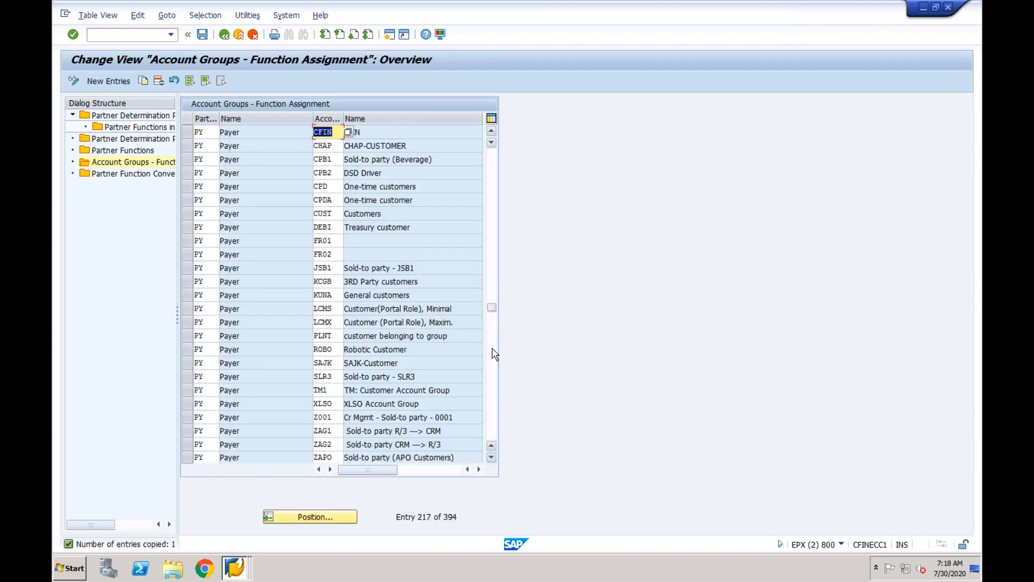
Copy the Ship-to party 0001 assignment to account group CFIN.
left_click(492, 349)
left_click(493, 374)
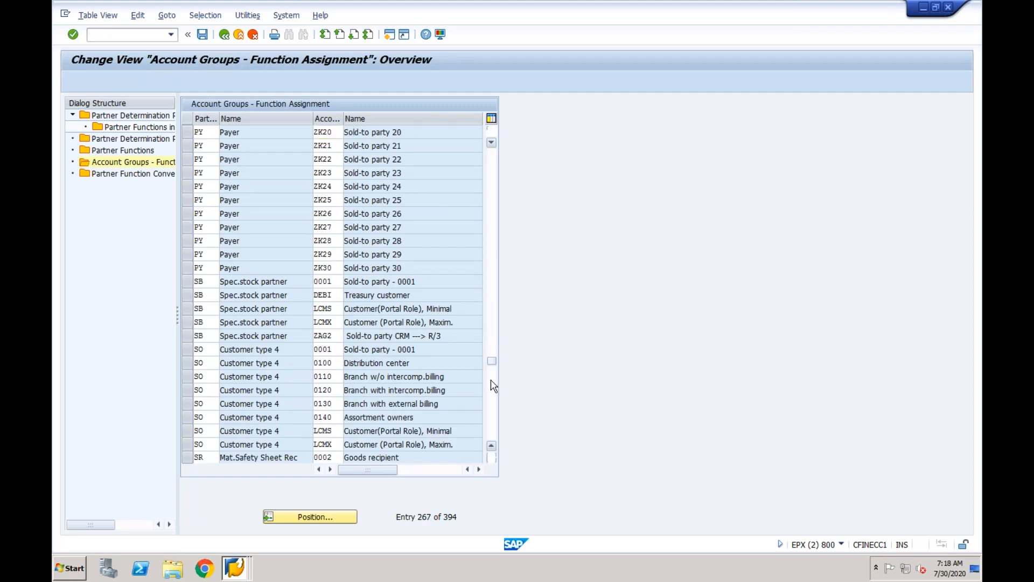
left_click(493, 385)
left_click(187, 160)
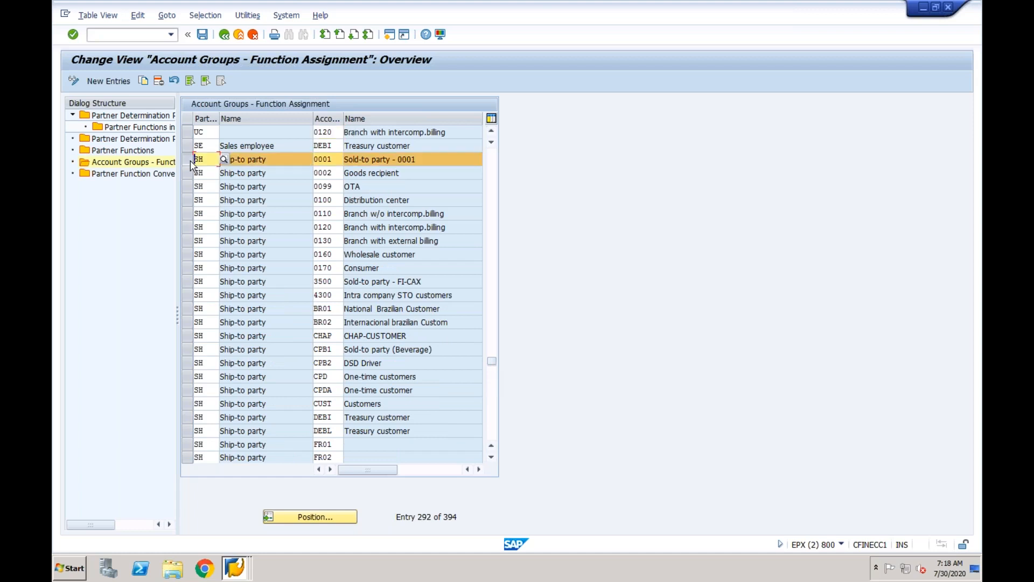
left_click(145, 80)
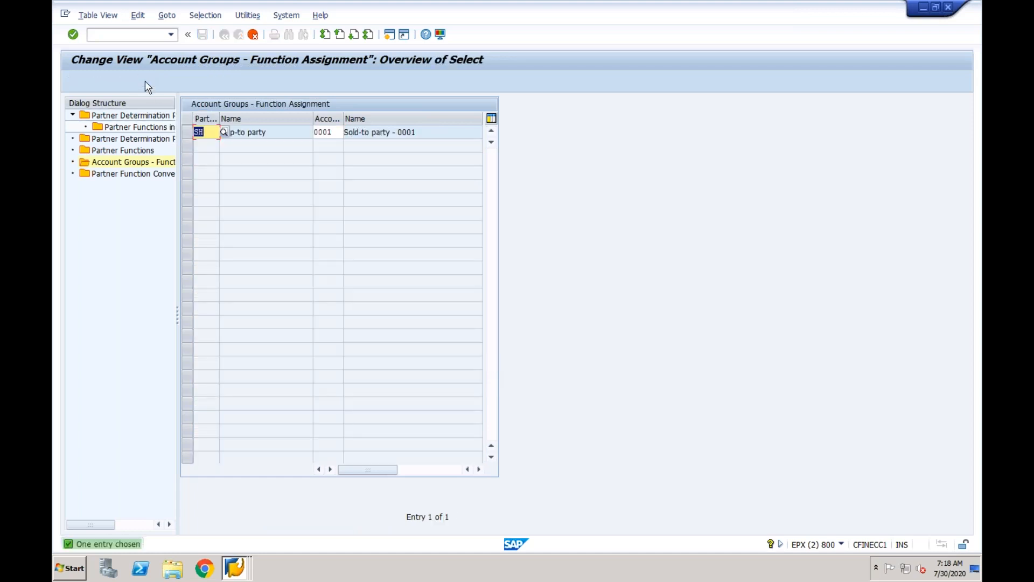
type("CFIN")
key("Return")
key("Return")
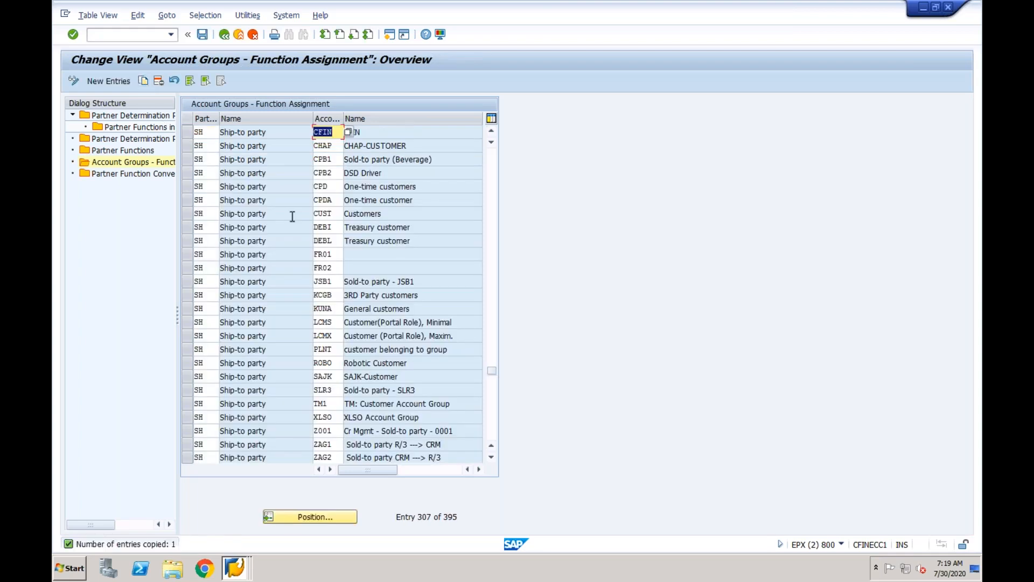
Page to the end of the assignments list and save the changes.
left_click(495, 388)
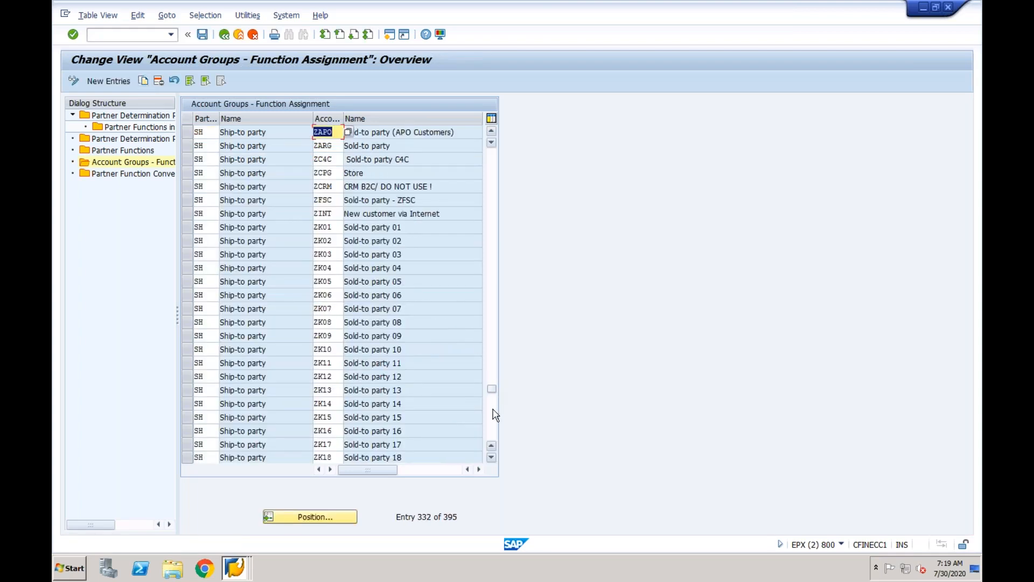
left_click(493, 404)
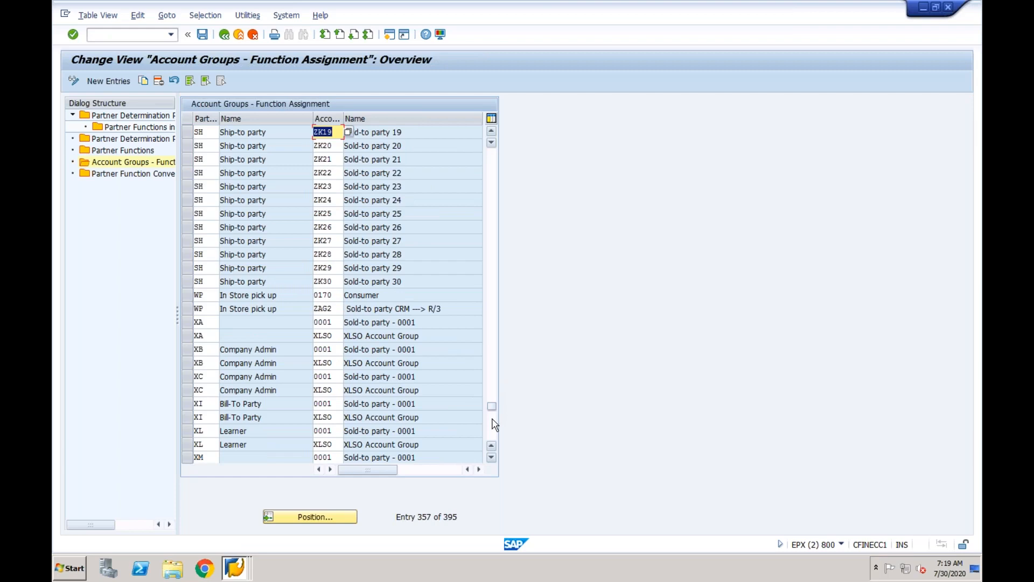
left_click(493, 423)
left_click(202, 34)
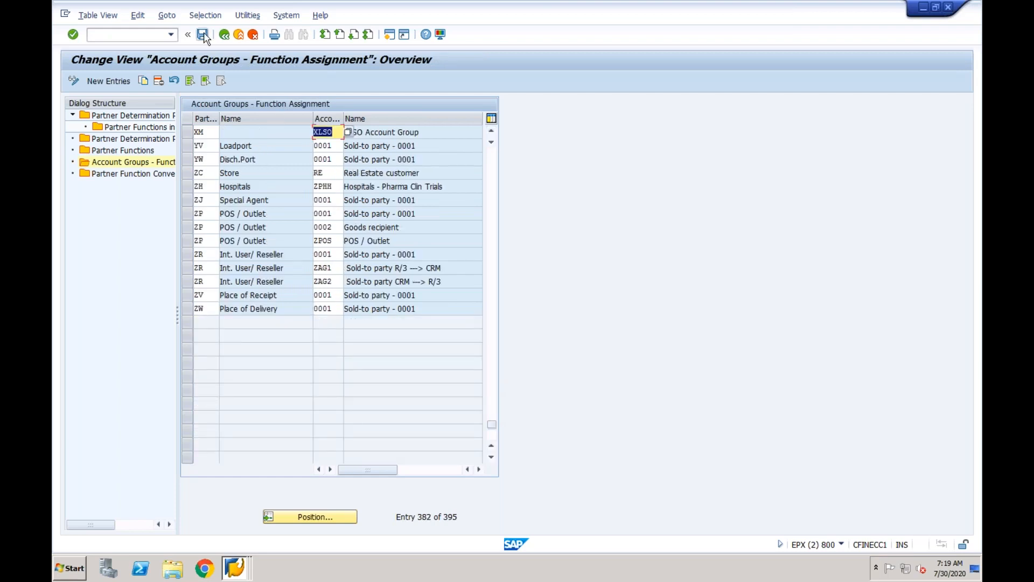
Confirm the customizing request, then start the Create Customer transaction (XD01) in the other window.
left_click(242, 219)
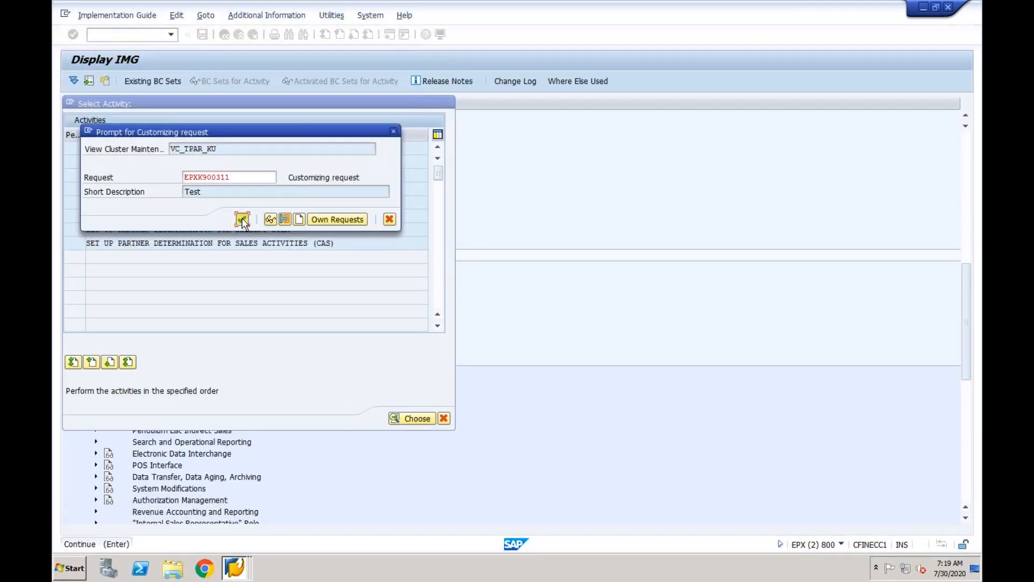
left_click(233, 563)
left_click(233, 521)
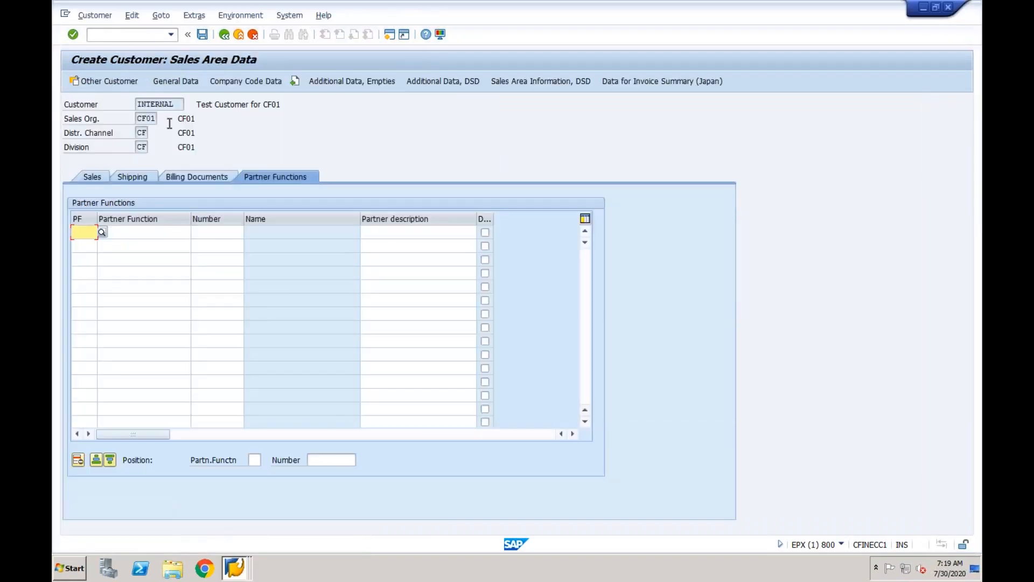
type("/nxd01")
key("Return")
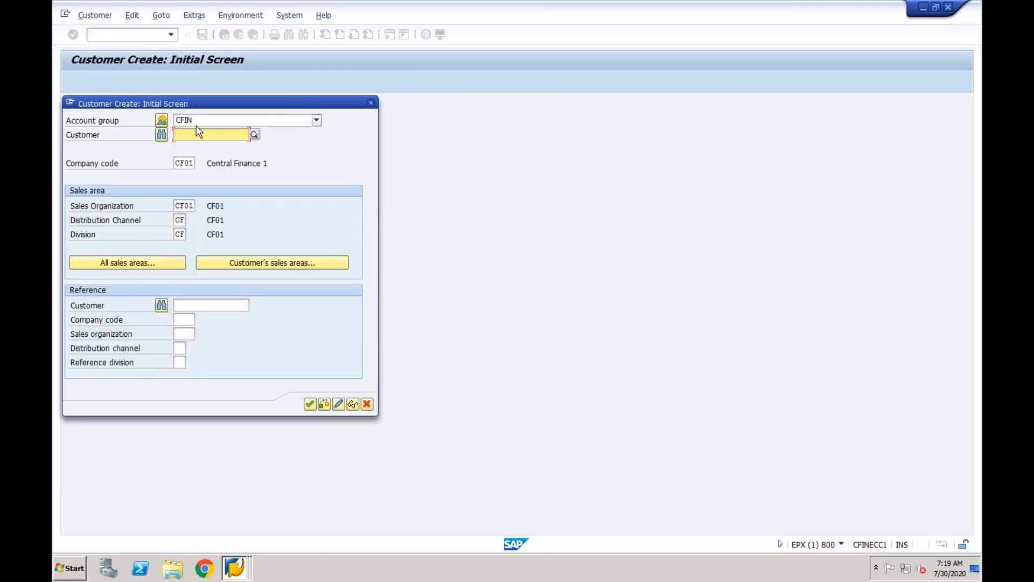
Set the new customer's title to Company and name to 'Test Customer for CF01'.
left_click(310, 404)
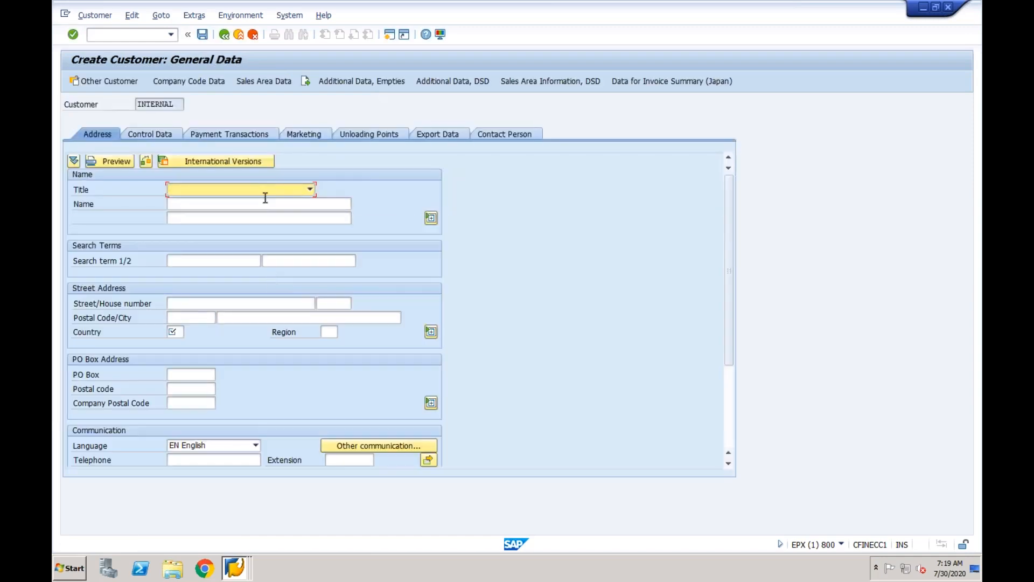
left_click(267, 190)
left_click(216, 200)
left_click(210, 204)
left_click(204, 215)
double_click(202, 204)
type("Customer for CF01")
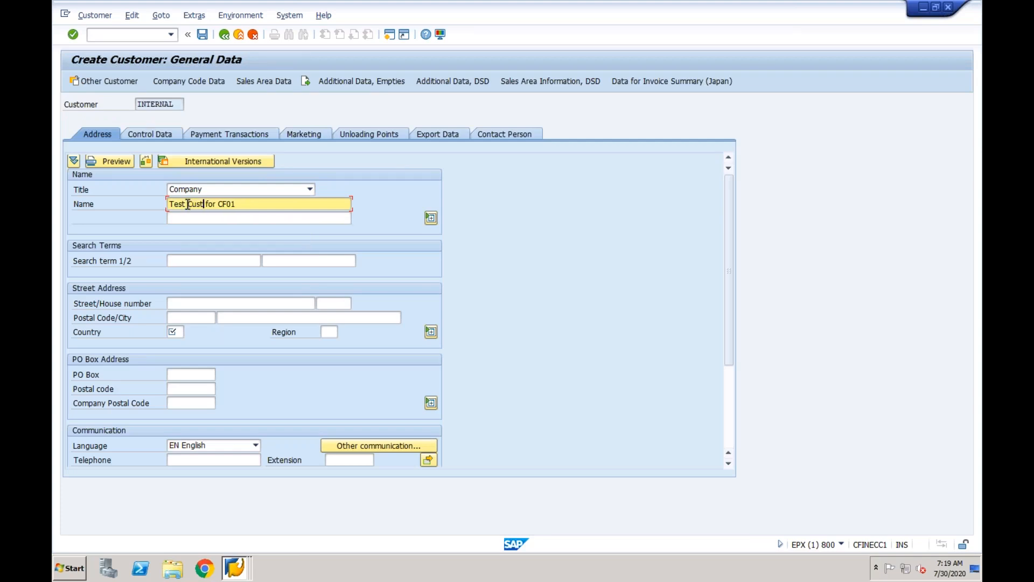
Set the customer's country to IN and reconciliation account to 2001.
left_click(179, 331)
type("IN")
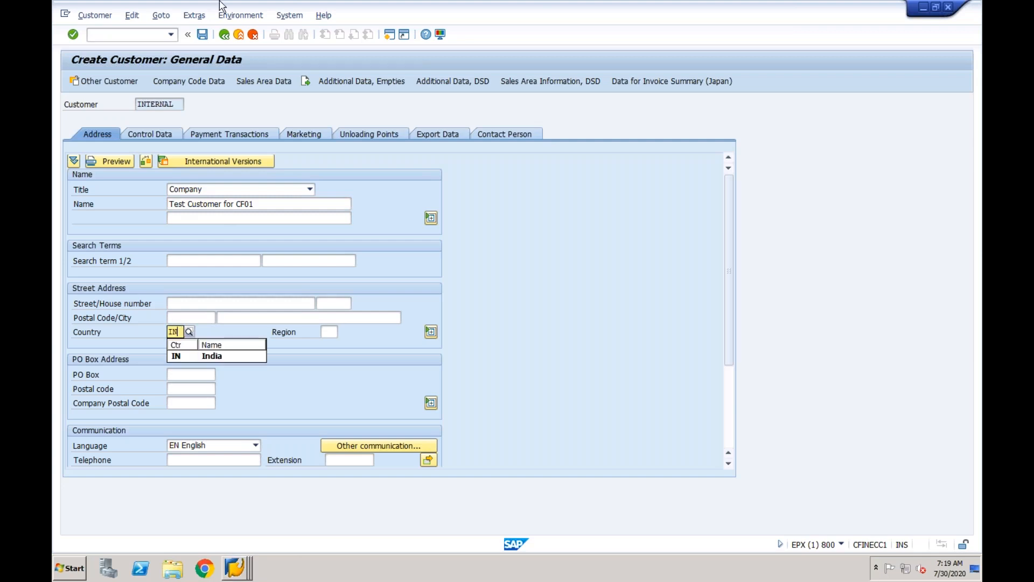
left_click(208, 85)
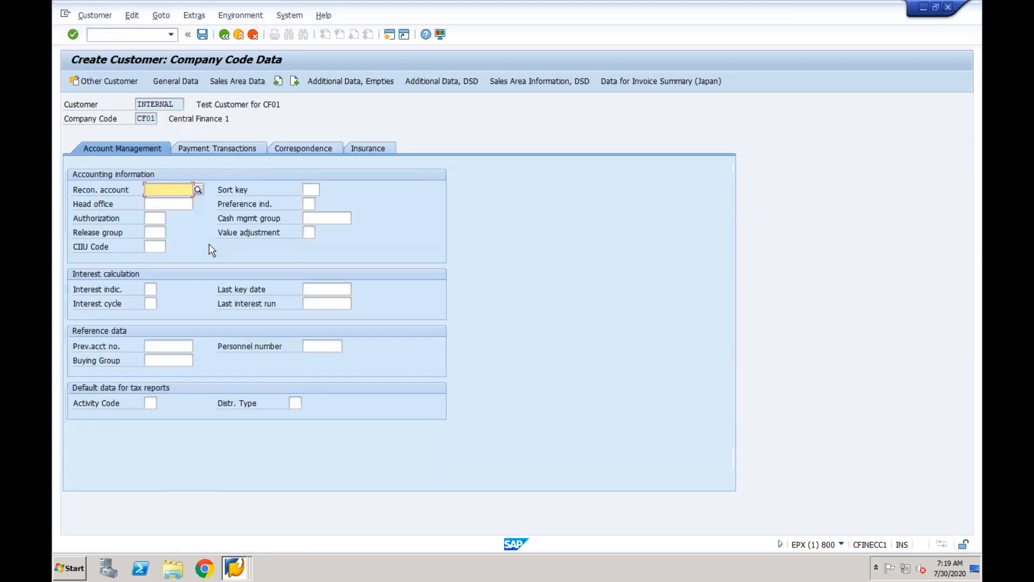
key("Down")
key("Return")
Set the billing tax classifications to 0 and save the new customer.
left_click(238, 84)
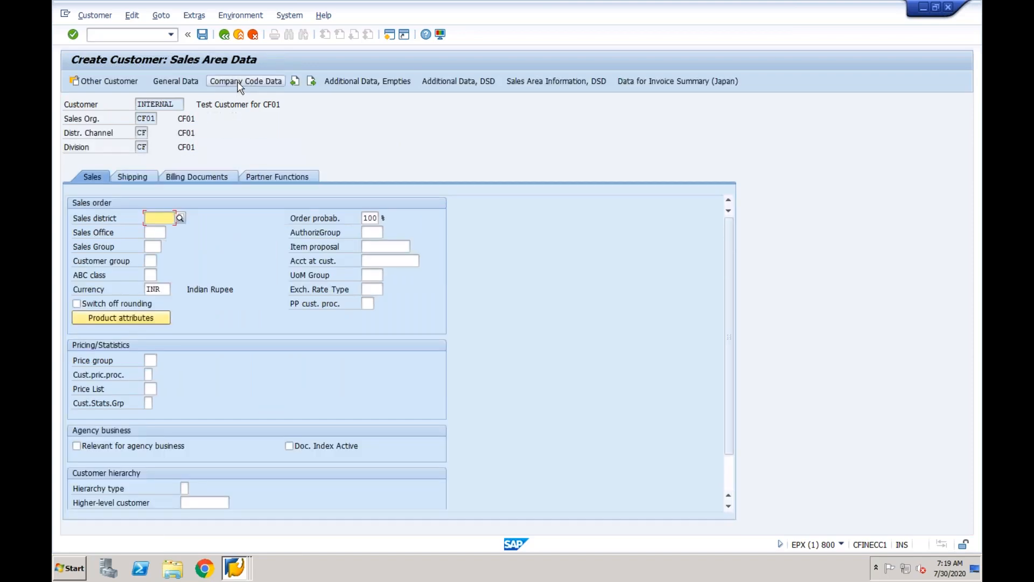
left_click(189, 178)
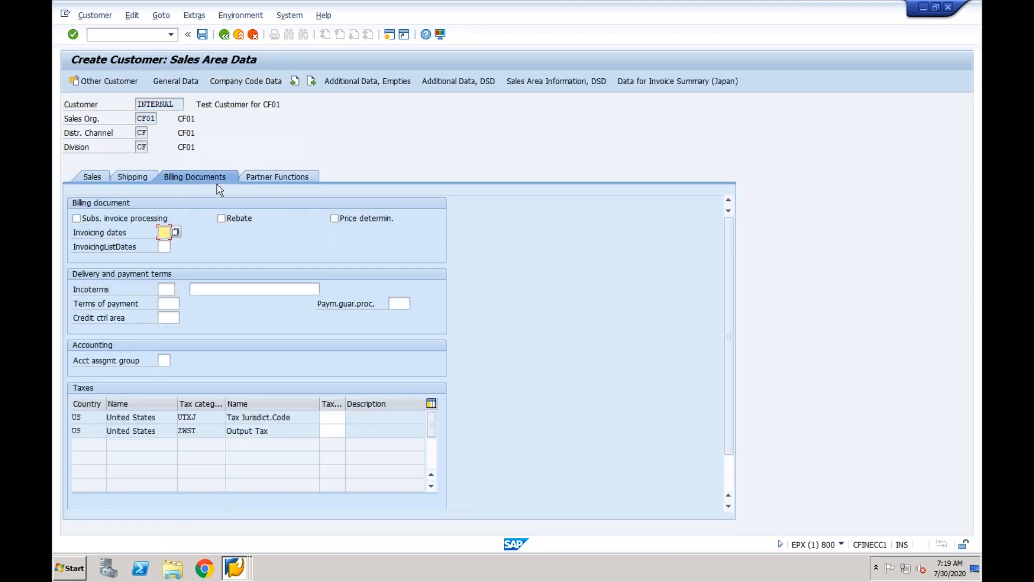
left_click(332, 418)
type("0")
left_click(336, 431)
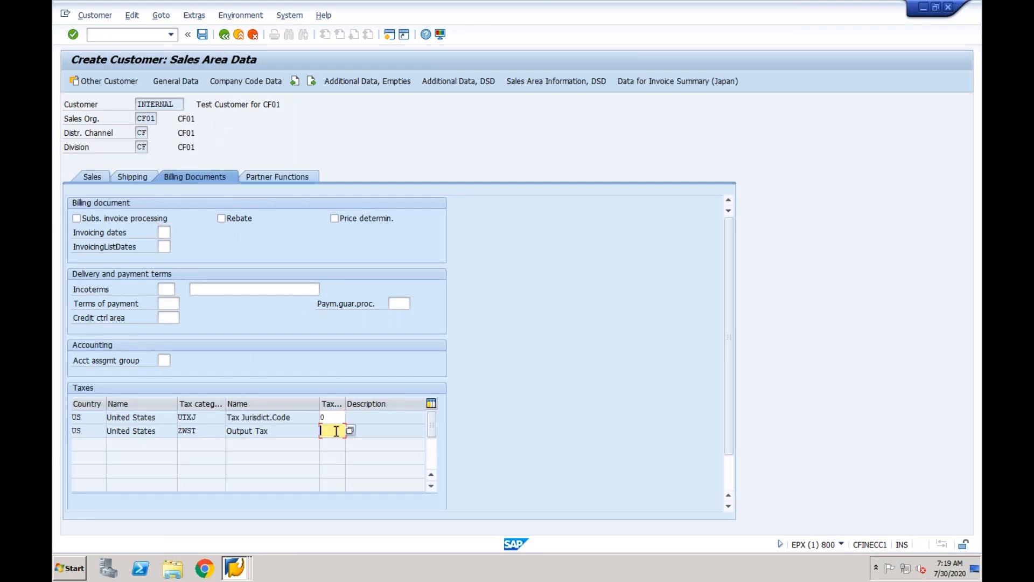
left_click(291, 179)
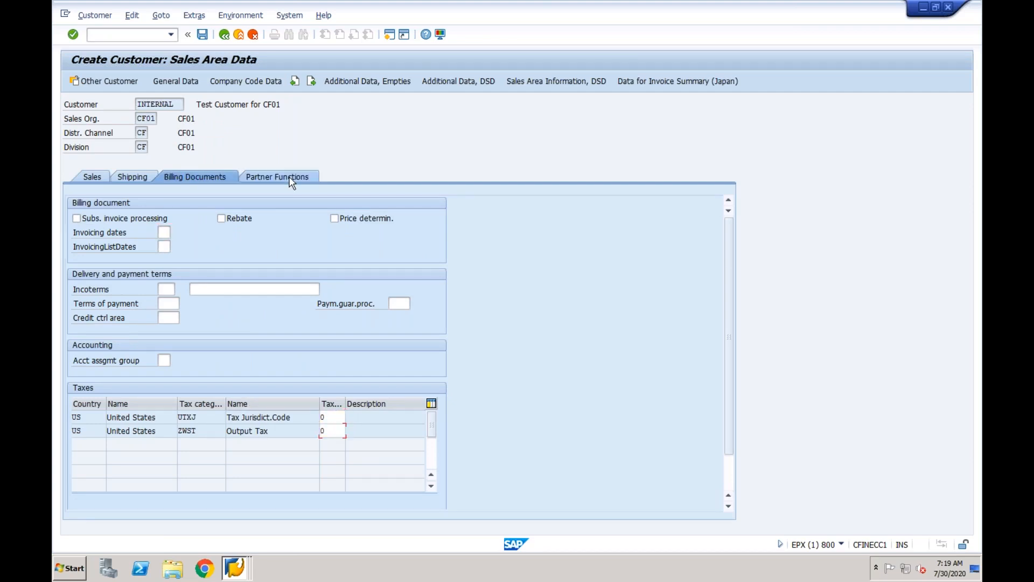
left_click(204, 36)
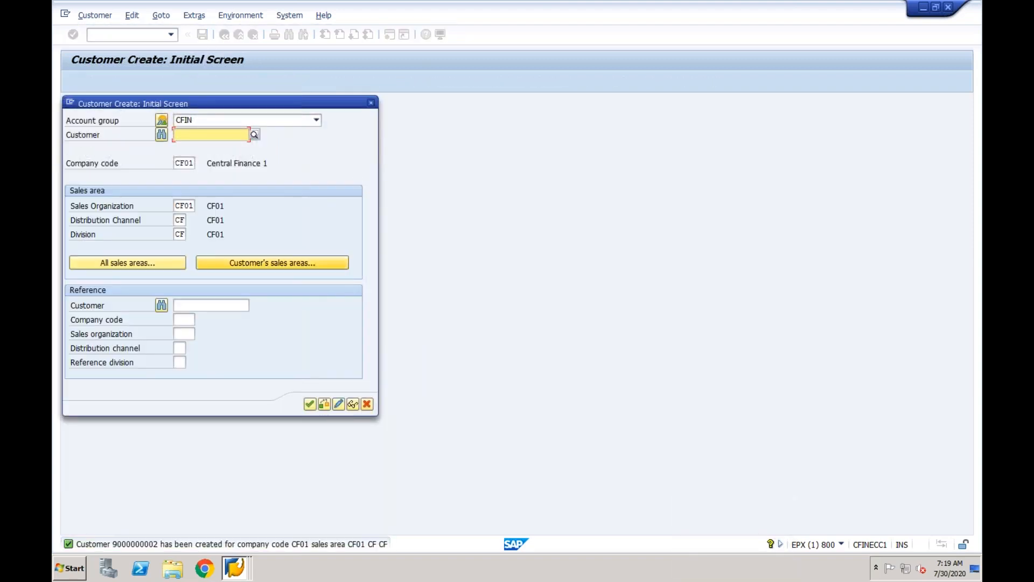
Open the new customer in XD03, check its Billing, Shipping and Sales tabs, and switch to change mode.
left_click(371, 102)
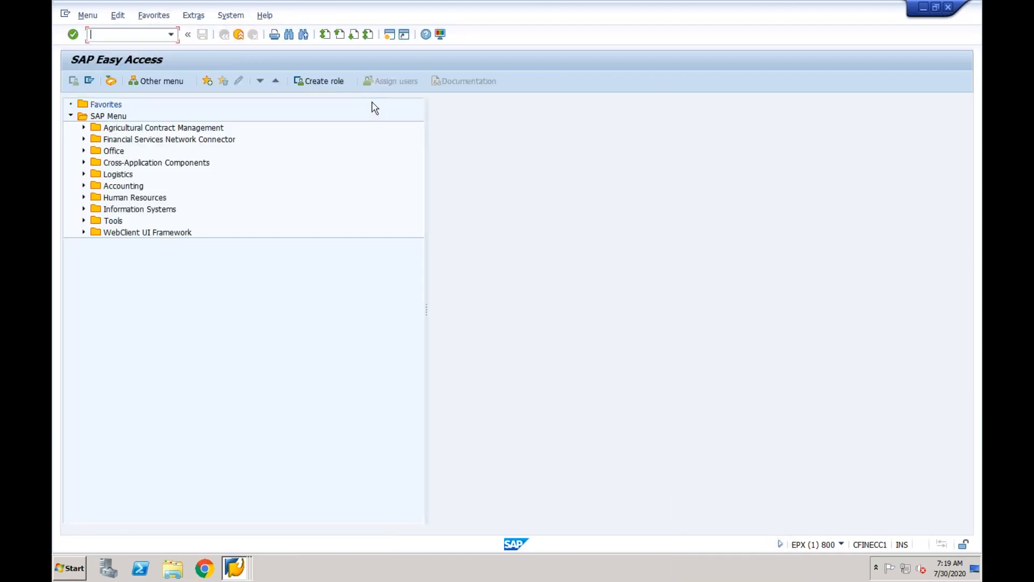
type("xd03")
key("Return")
key("Return")
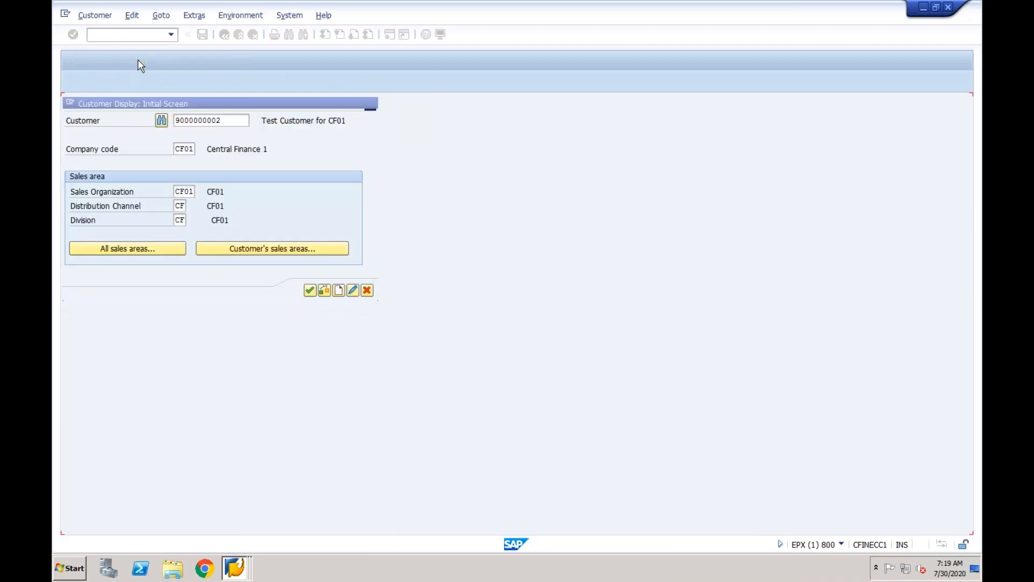
left_click(217, 176)
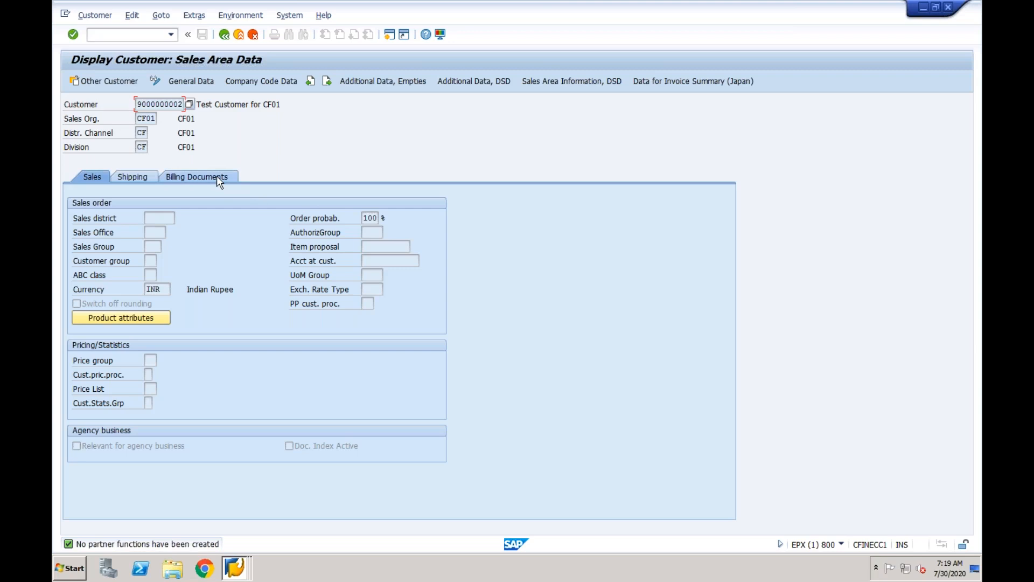
left_click(133, 179)
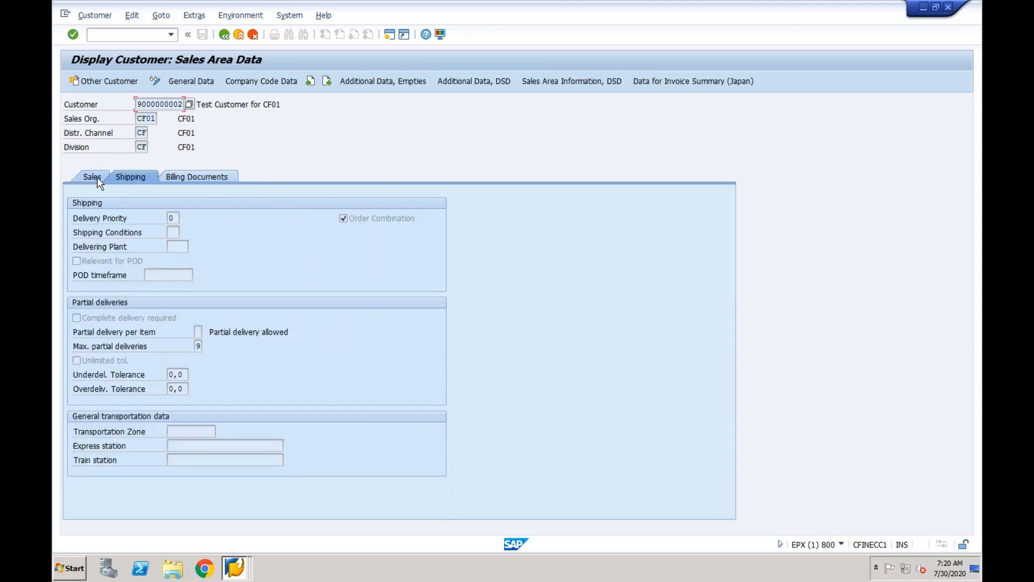
left_click(97, 177)
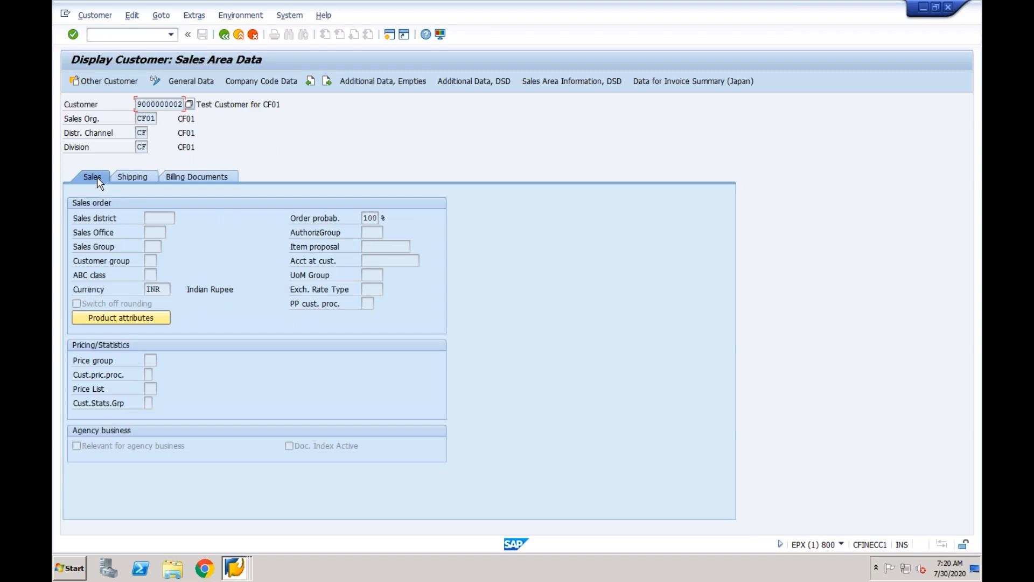
left_click(156, 81)
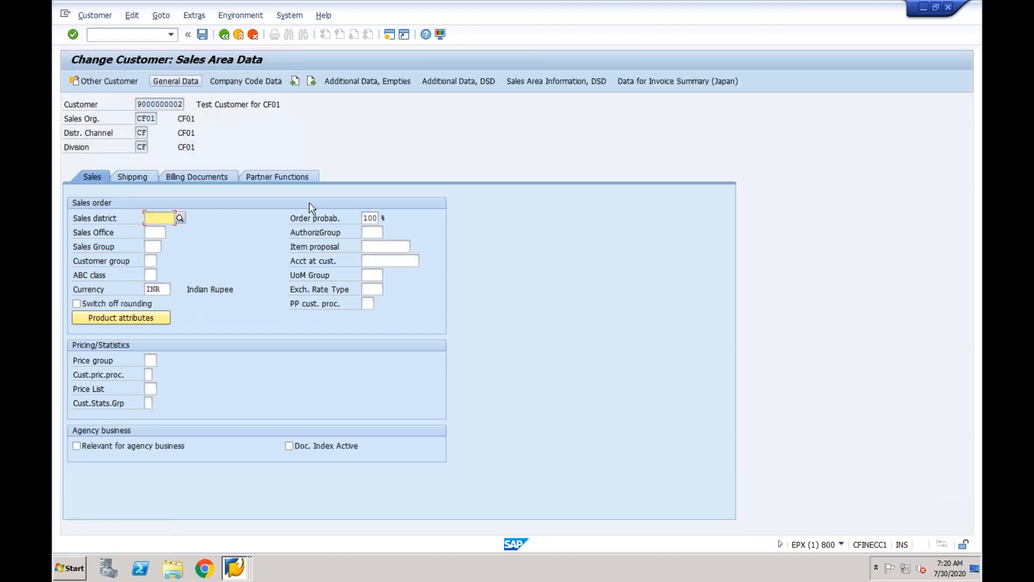
Add partner functions BP Bill-to, SP Sold-to, PY Payer and SH Ship-to party.
left_click(283, 177)
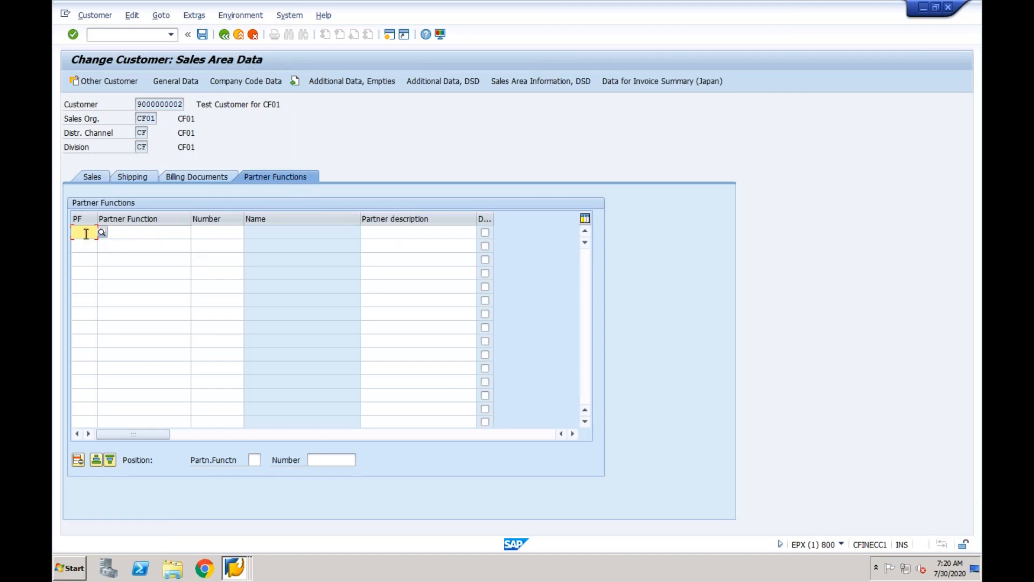
type("BP")
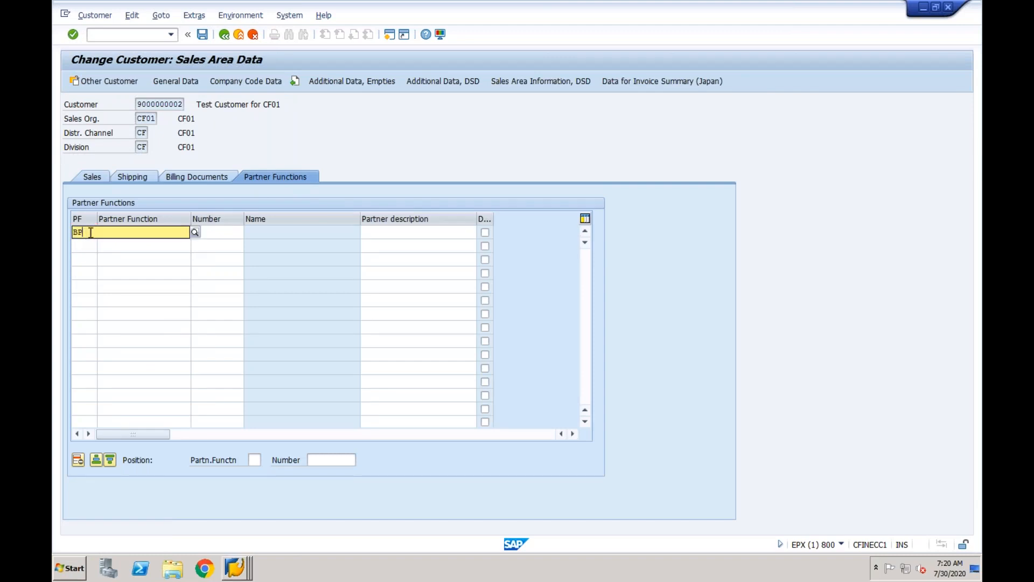
left_click(86, 248)
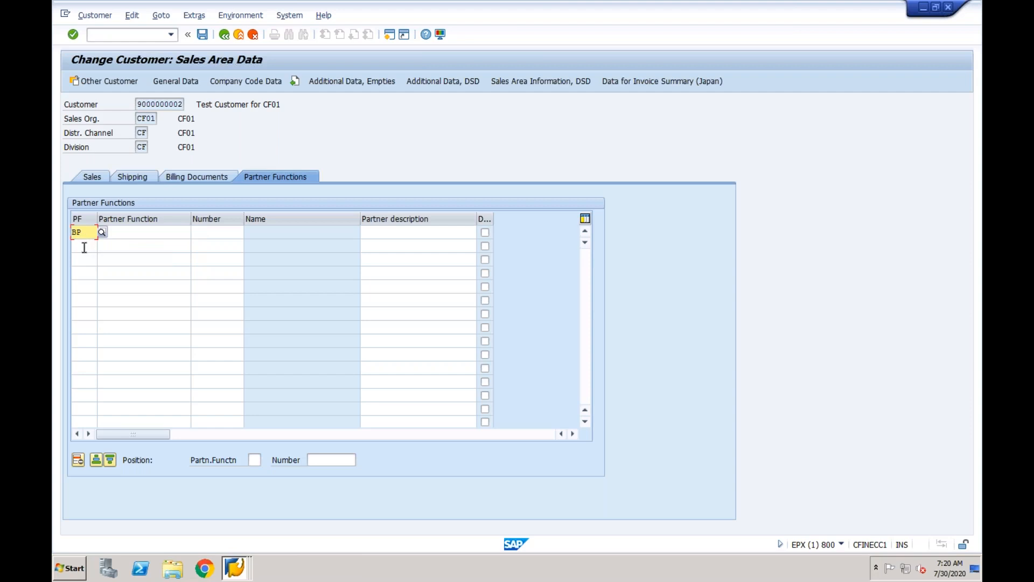
left_click(84, 247)
type("SP")
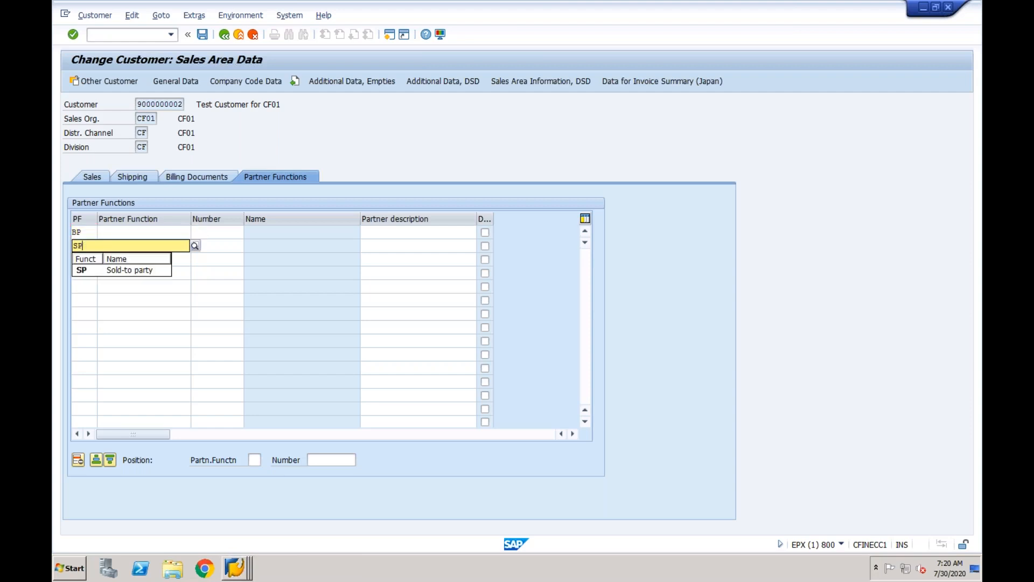
left_click(87, 271)
left_click(83, 260)
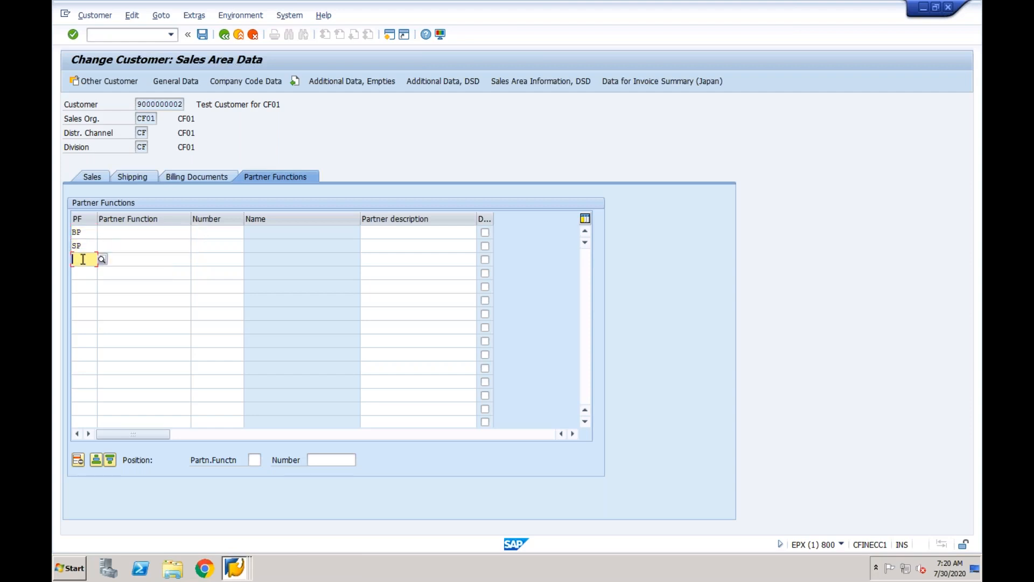
type("PY")
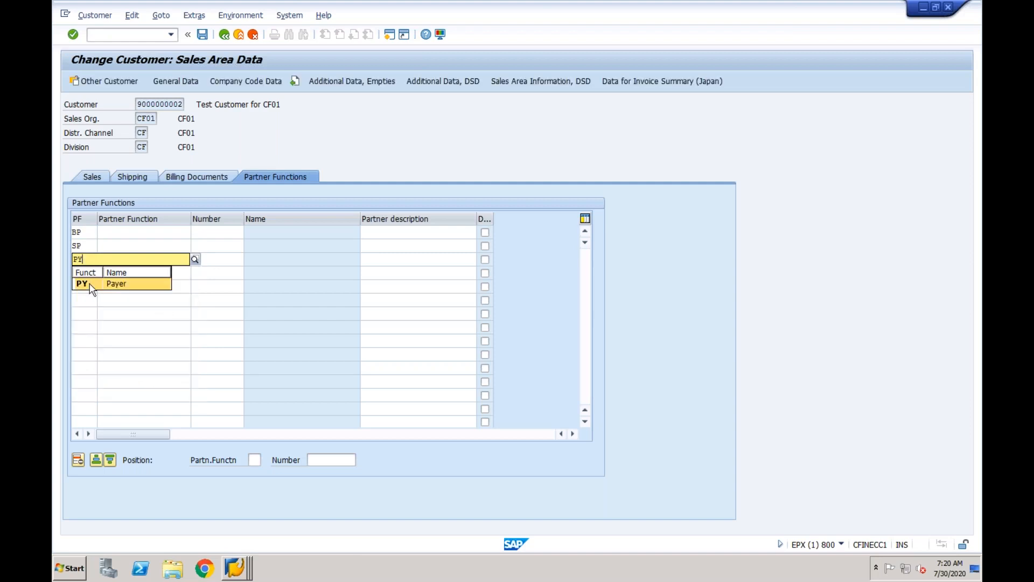
left_click(85, 282)
left_click(82, 273)
type("SH")
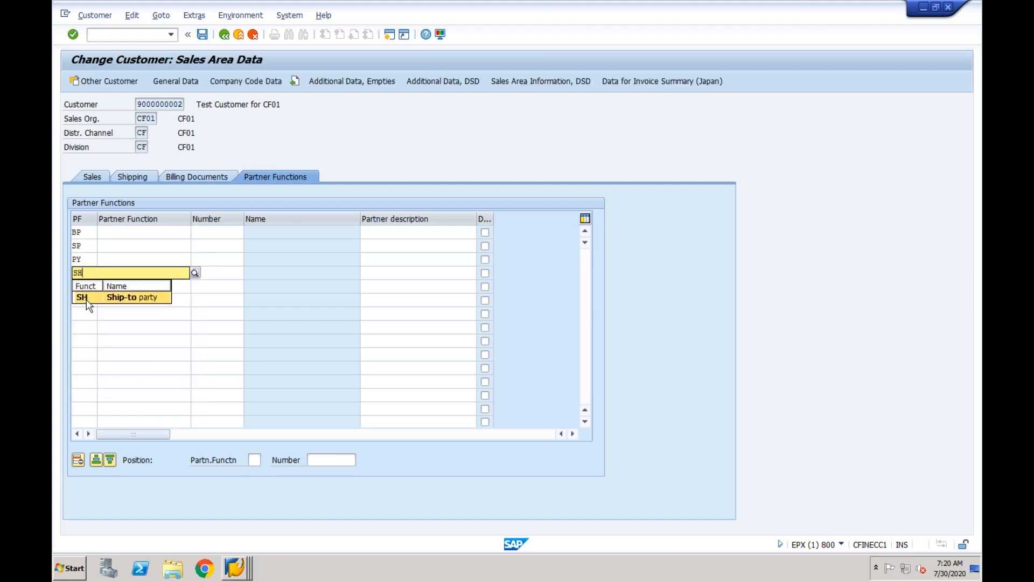
left_click(85, 295)
key("Return")
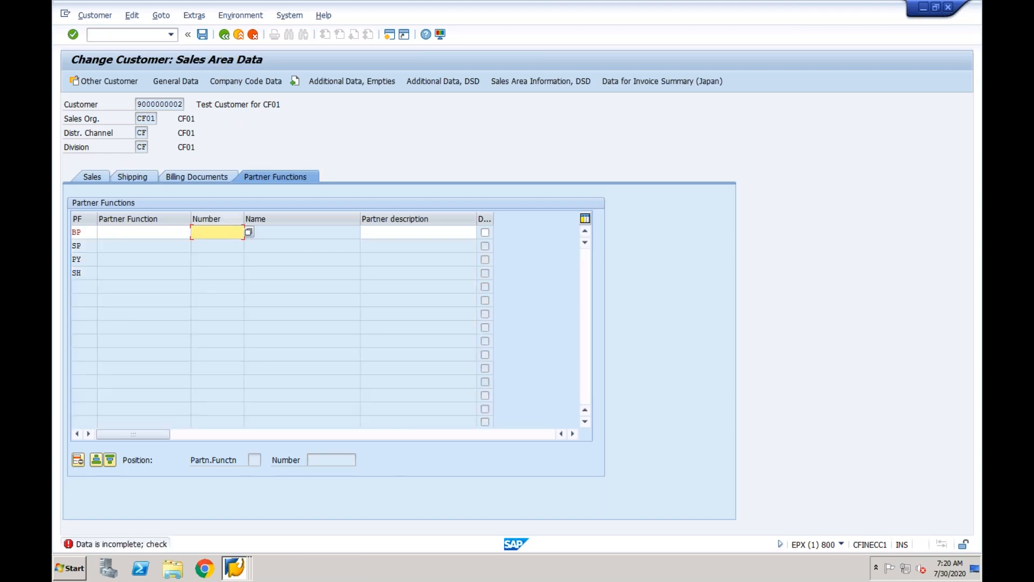
Assign the customer's own number to all four partners, save, and close the dialog.
left_click_drag(139, 104, 184, 104)
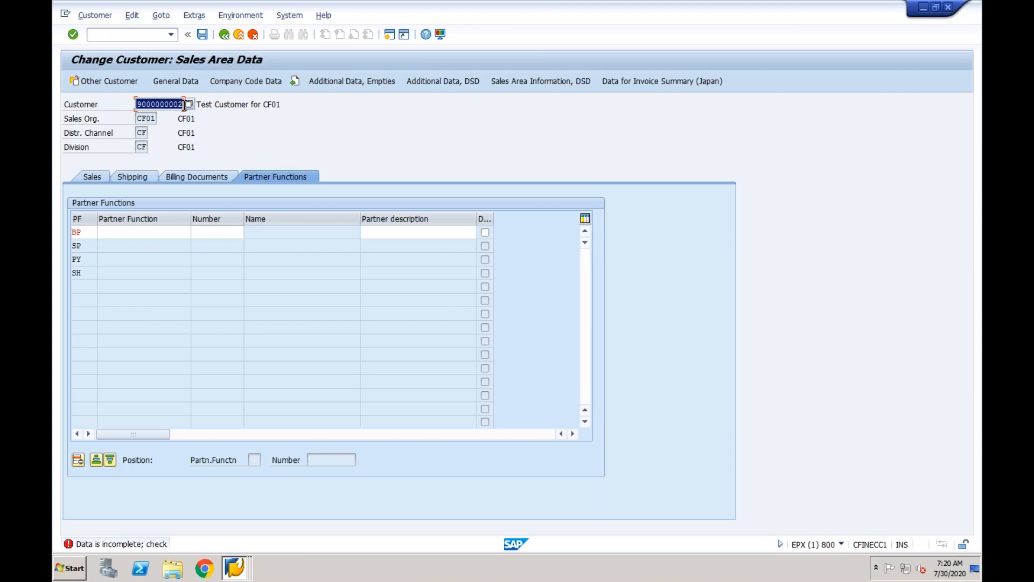
left_click(206, 232)
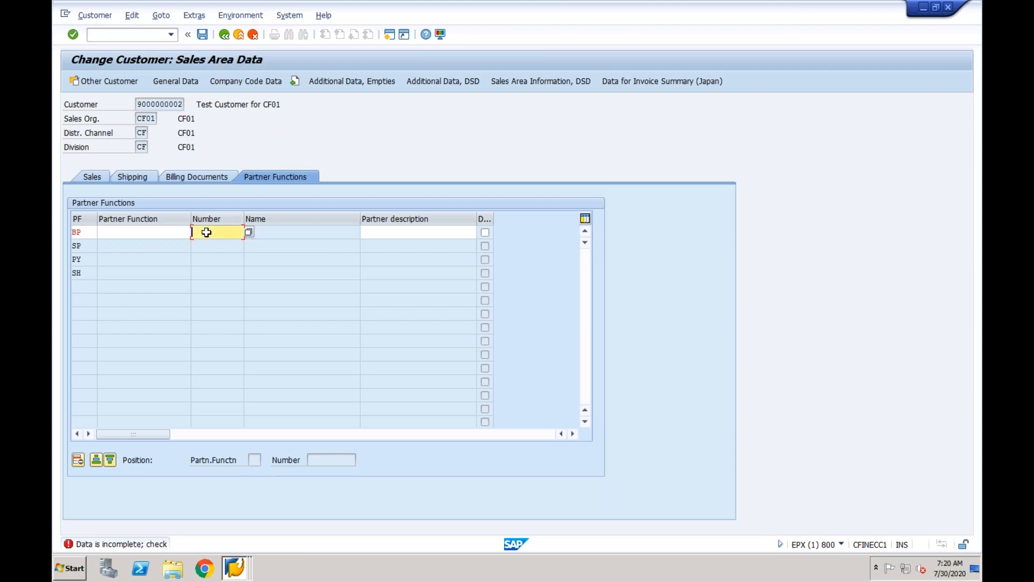
key("ctrl+v")
key("Return")
key("ctrl+v")
key("Return")
key("ctrl+v")
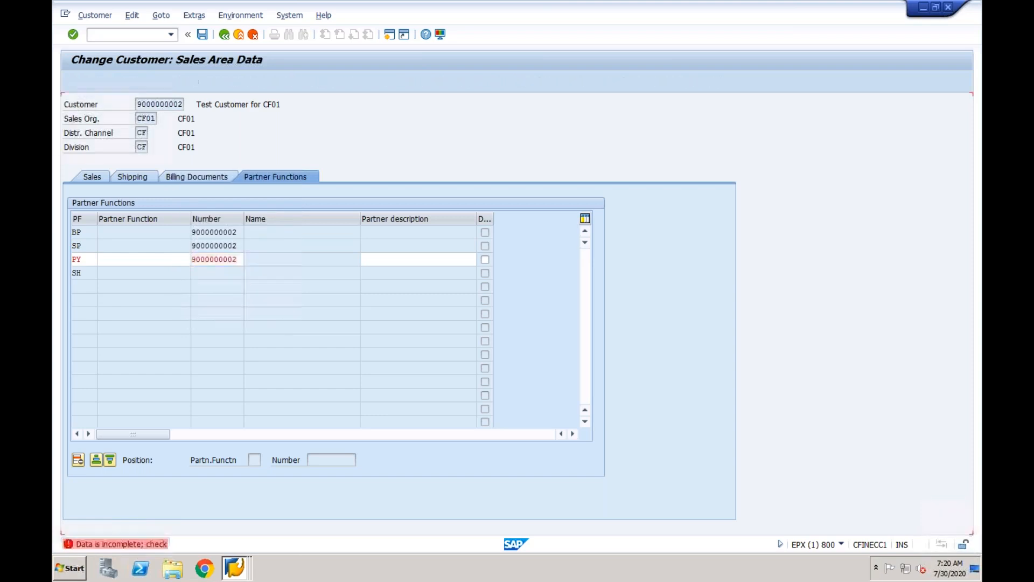
key("Return")
key("ctrl+v")
key("Return")
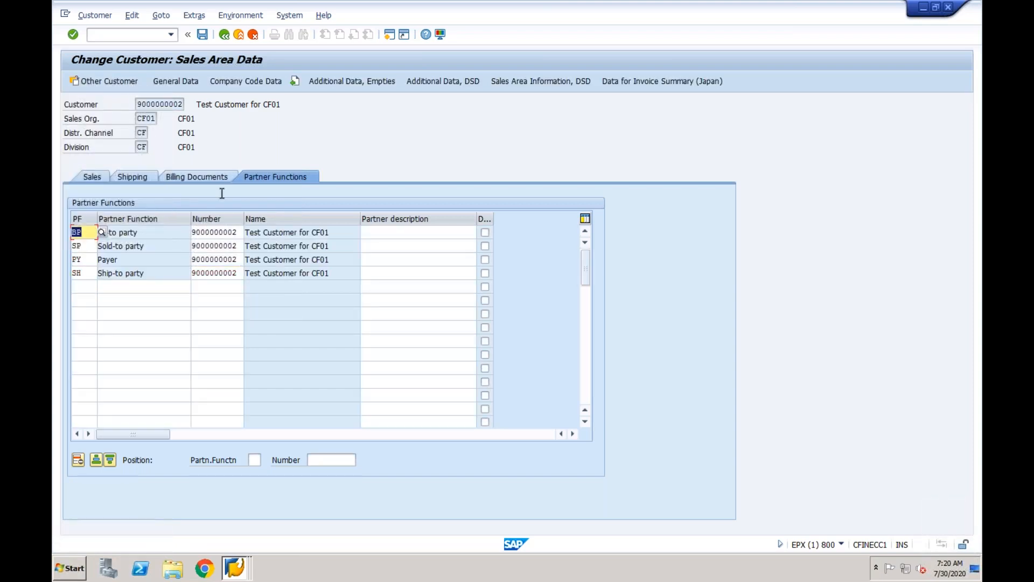
left_click(203, 34)
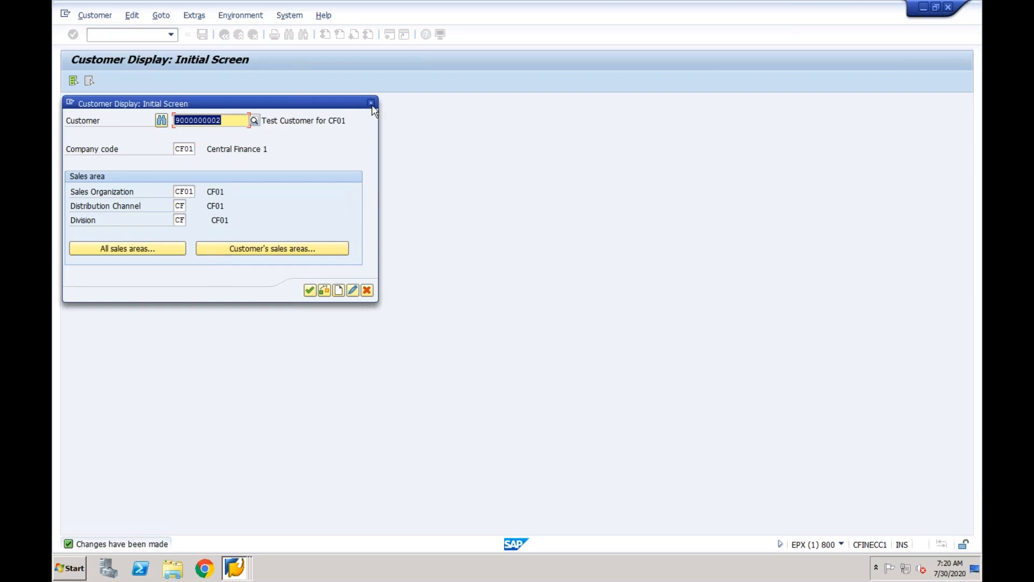
left_click(371, 104)
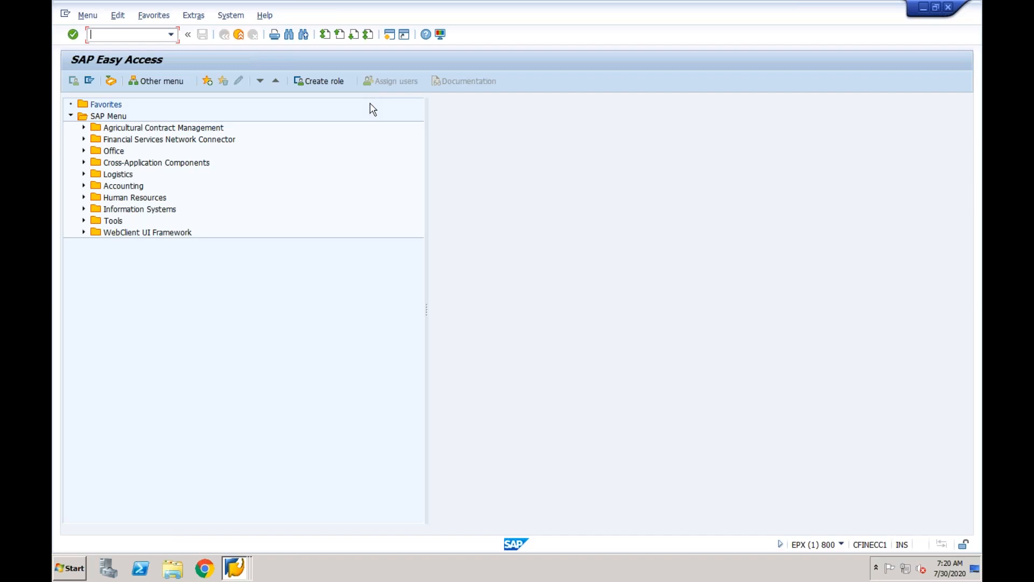
Open material CF01-TEST in MM03 with Sales Org. Data 1, Sales Org. Data 2 and General/Plant views.
type("mm03")
key("Return")
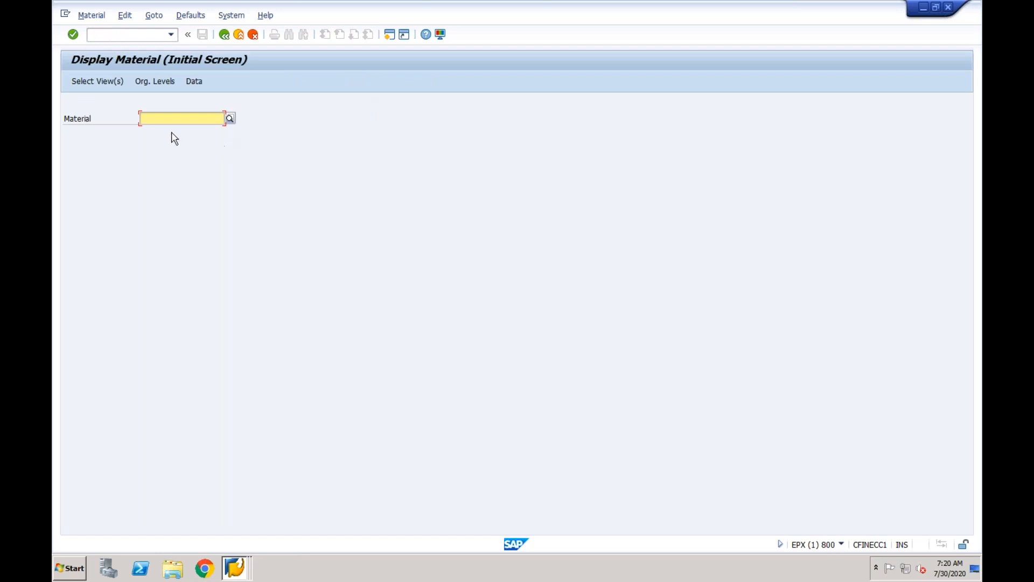
type("c")
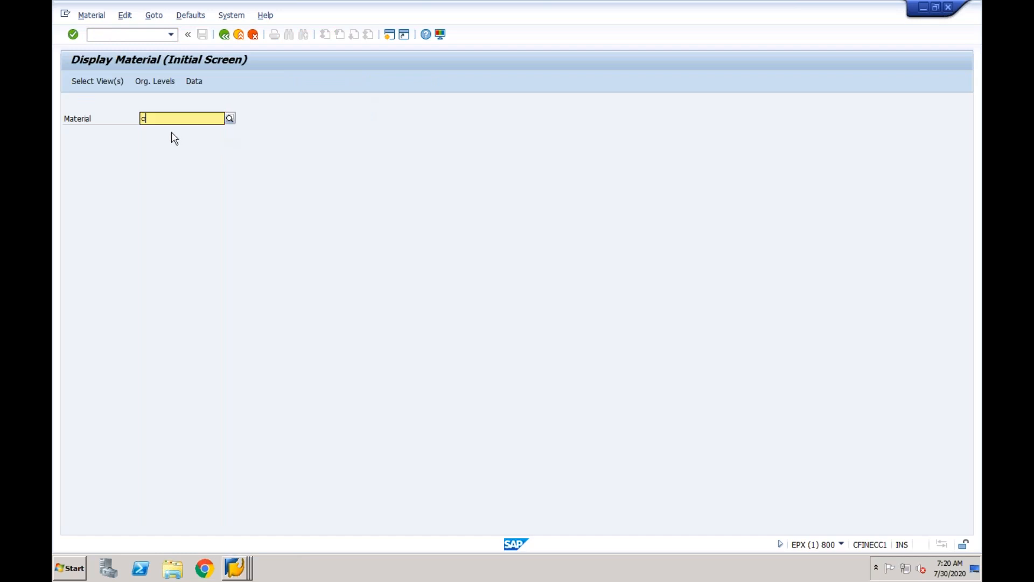
type("f")
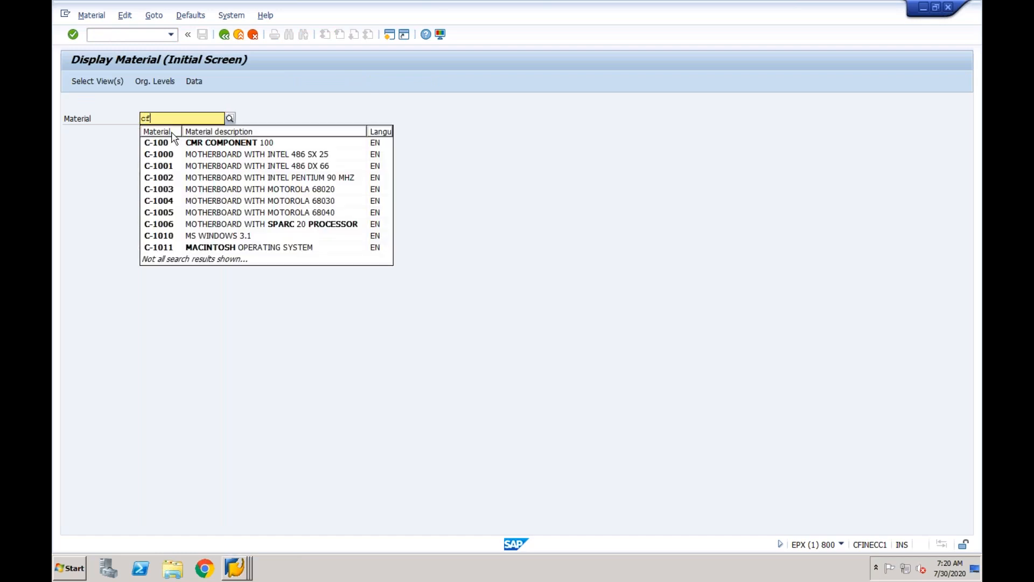
type("0")
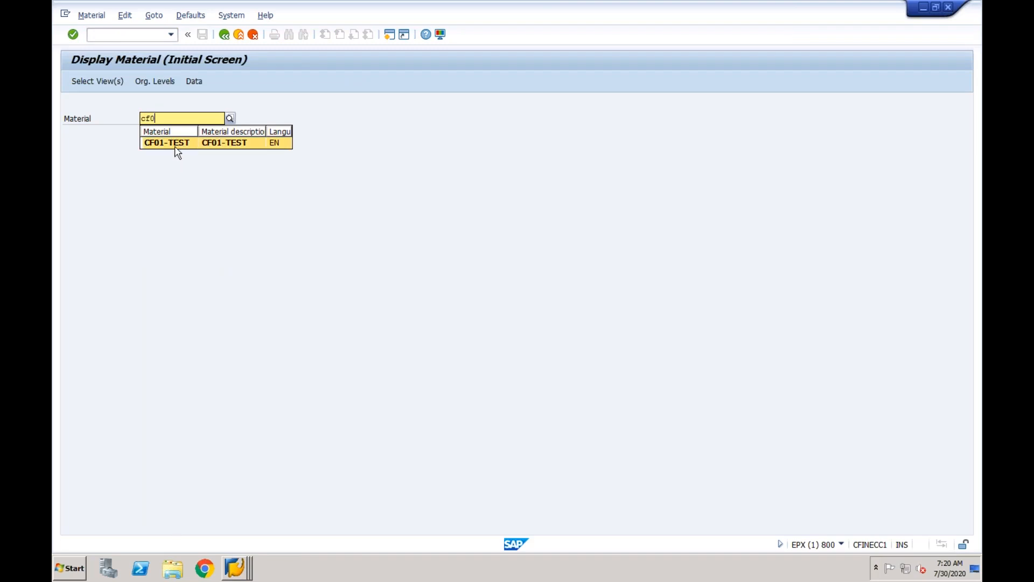
left_click(174, 143)
key("Return")
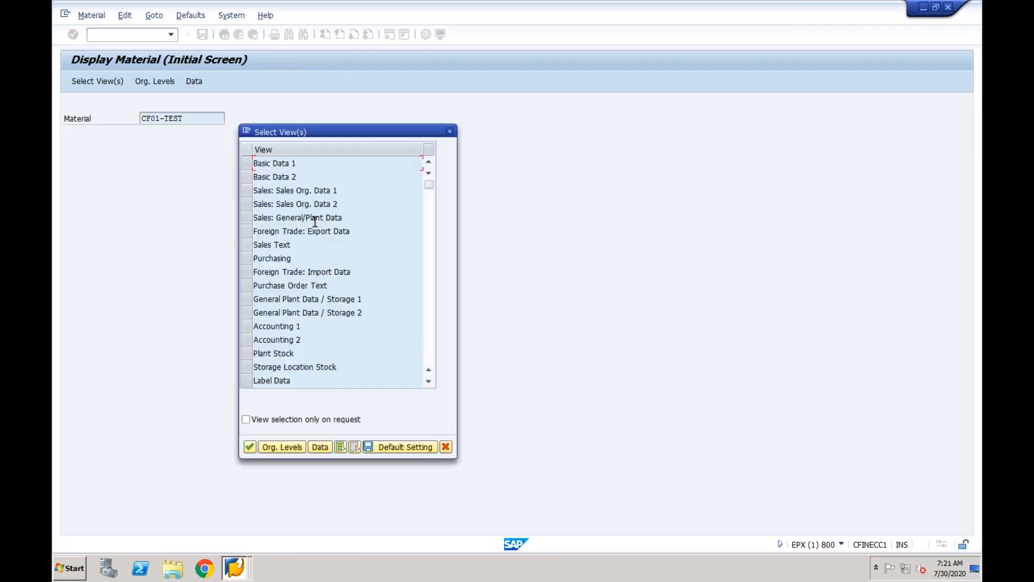
left_click(249, 191)
left_click(249, 204)
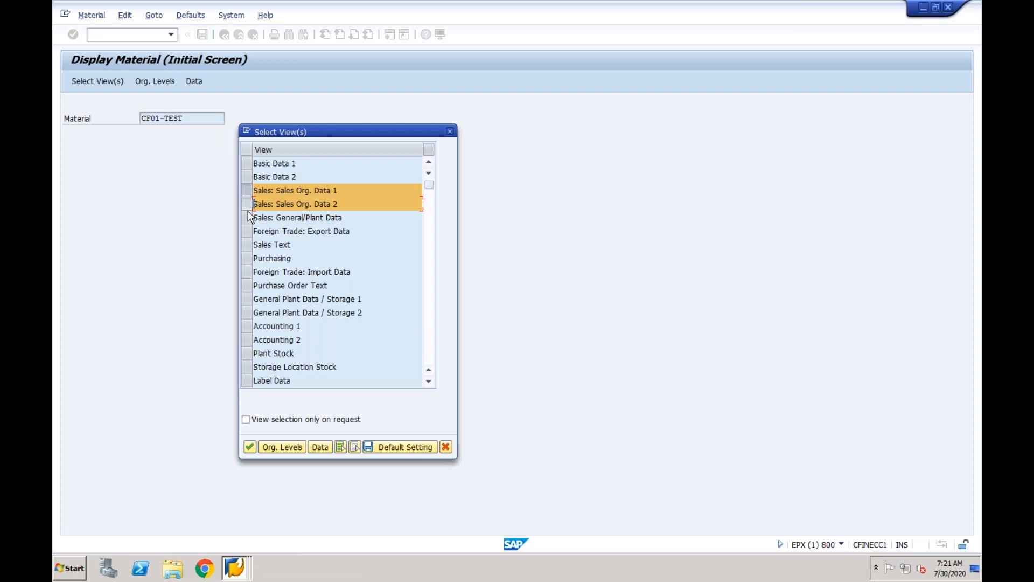
left_click(249, 217)
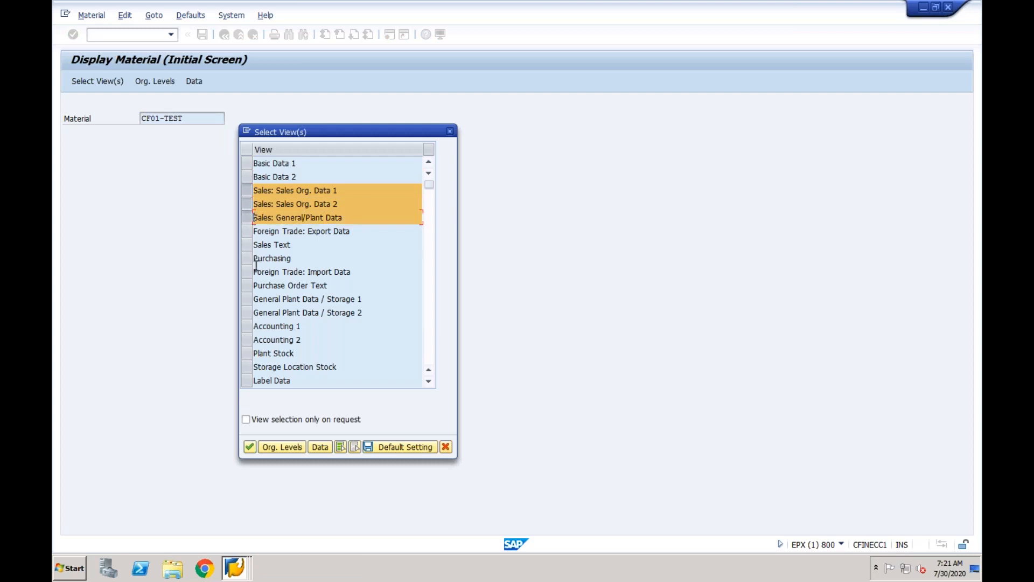
left_click(250, 446)
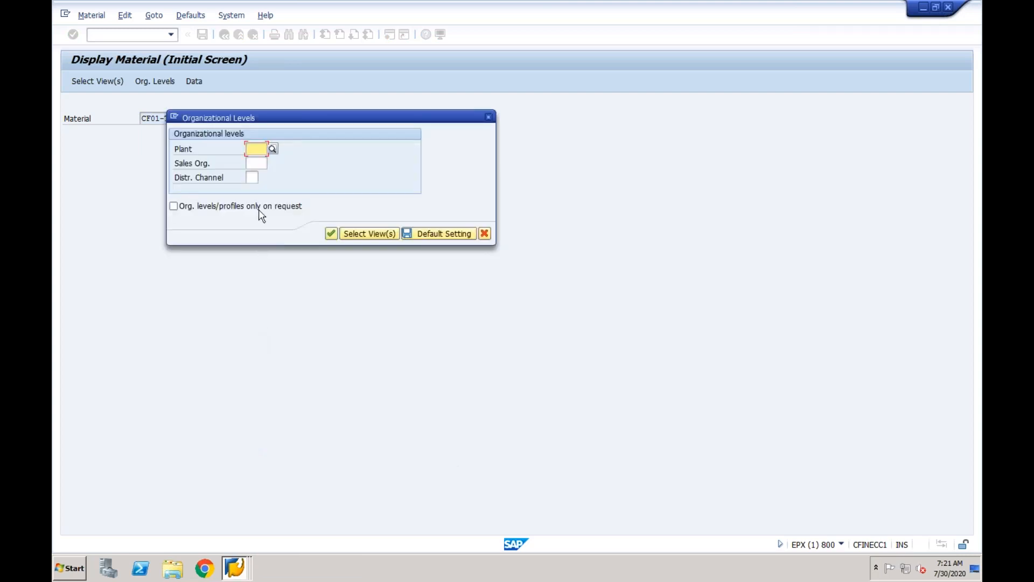
Enter plant NY, sales organization CF01 and distribution channel CF to display the material.
type("c")
key("BackSpace")
type("ny")
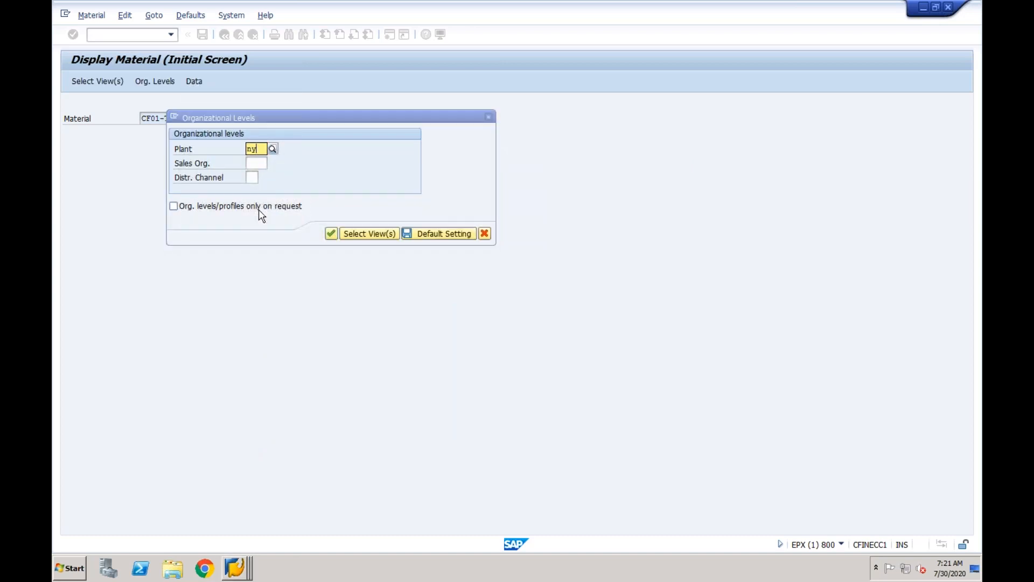
left_click(258, 174)
left_click(255, 164)
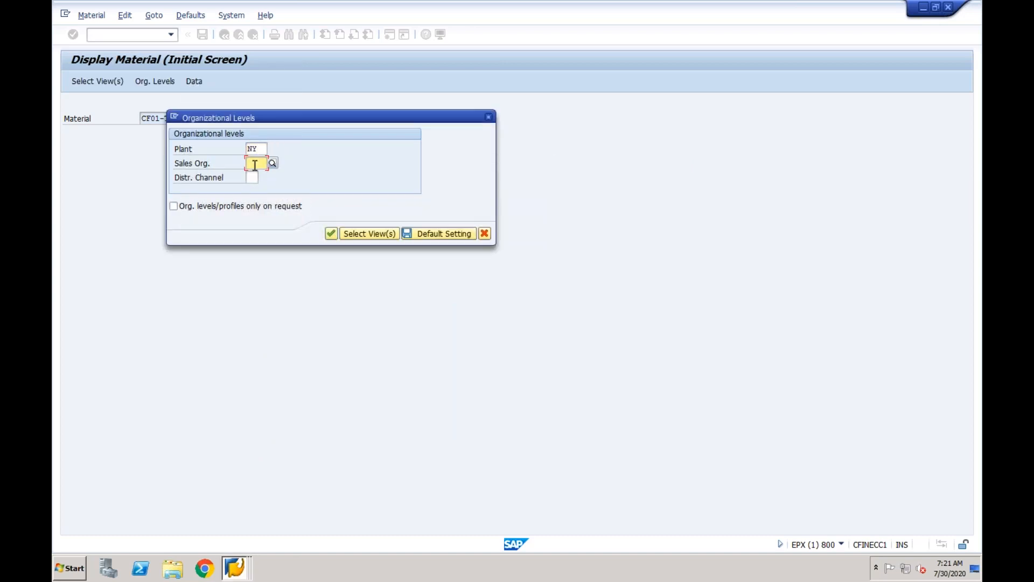
type("c5")
type("01")
key("Tab")
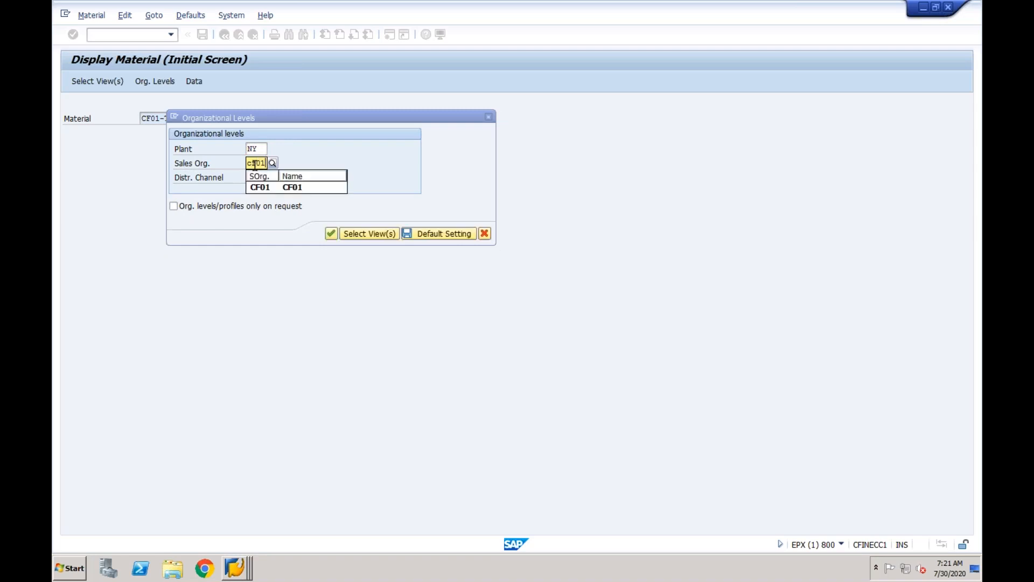
type("cf")
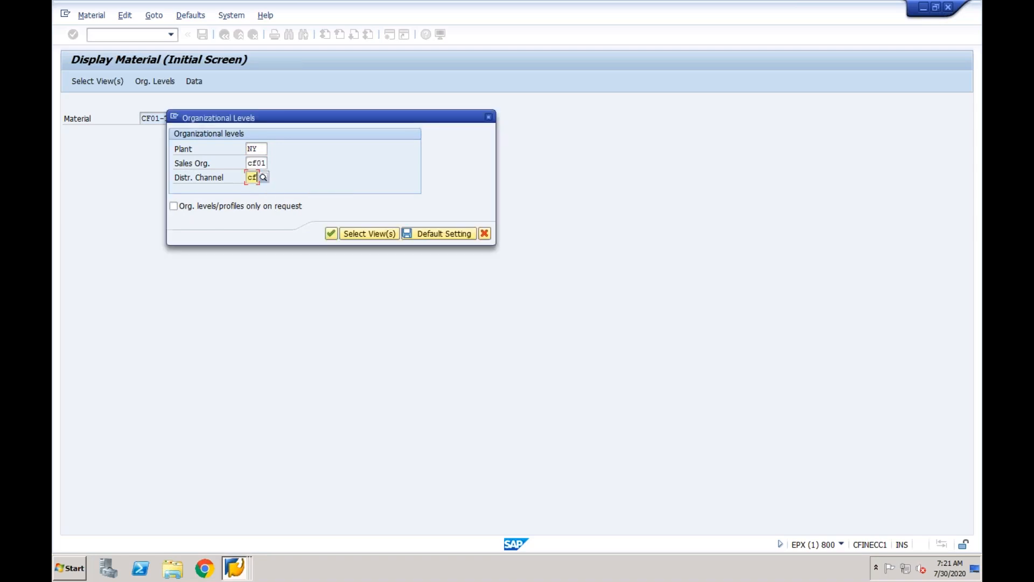
key("Return")
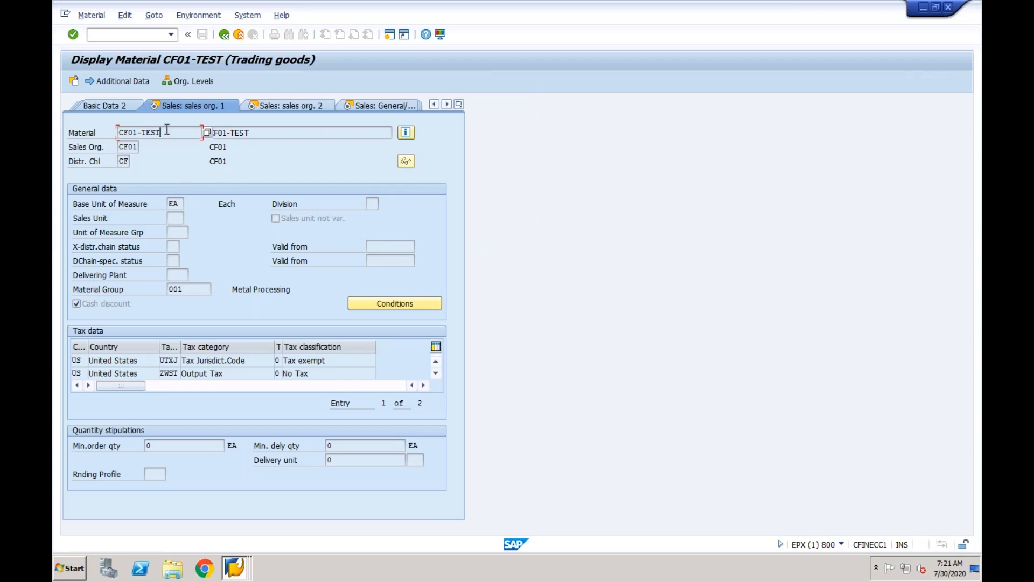
left_click(139, 36)
Start a standard sales order with /nva01, accepting the default order type and sales area.
type("/nva01")
key("Return")
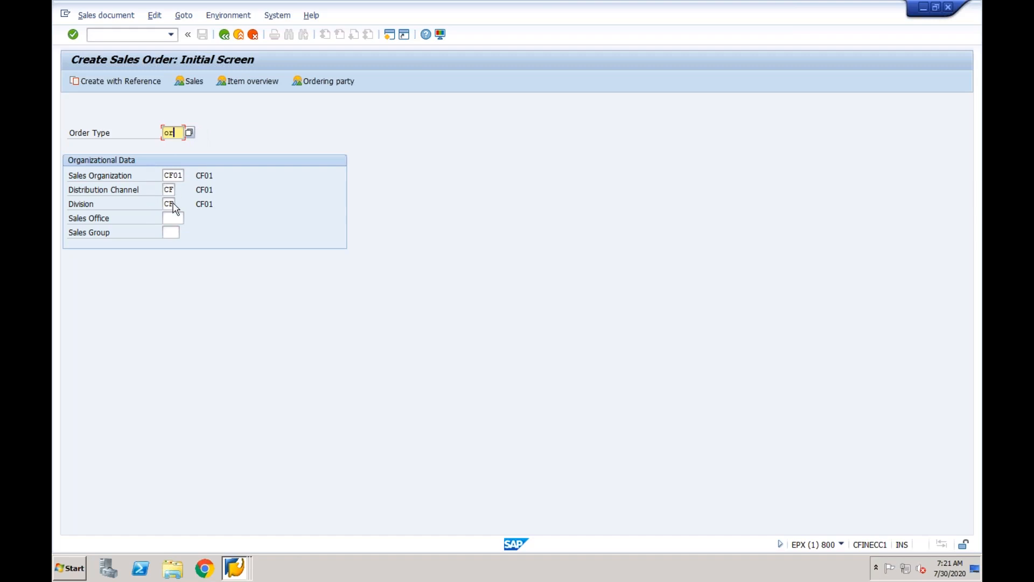
key("Return")
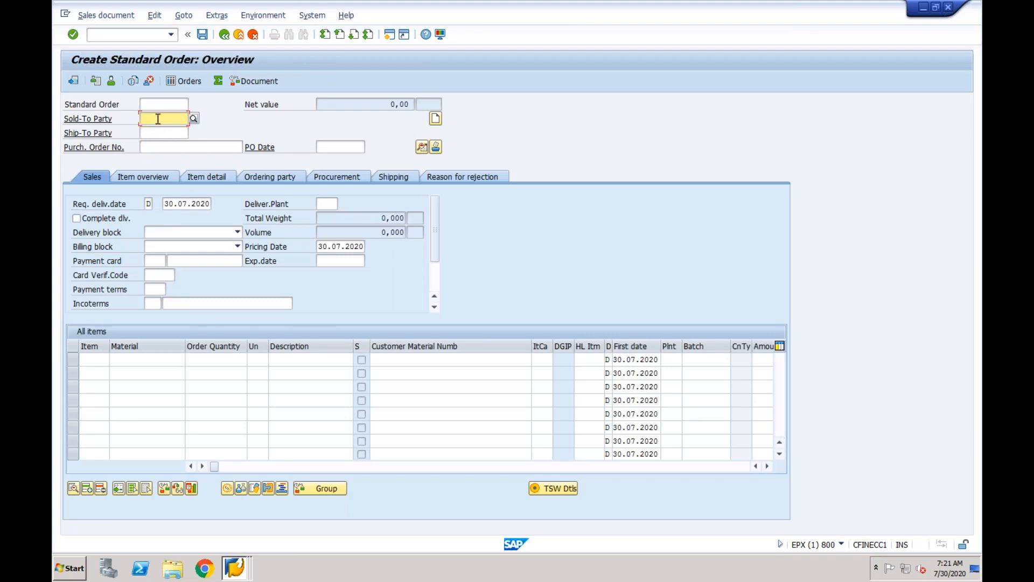
Enter the test customer as sold-to, PO number Test dated 30072020, and payment terms 0001.
key("ctrl+v")
left_click(154, 148)
type("Test")
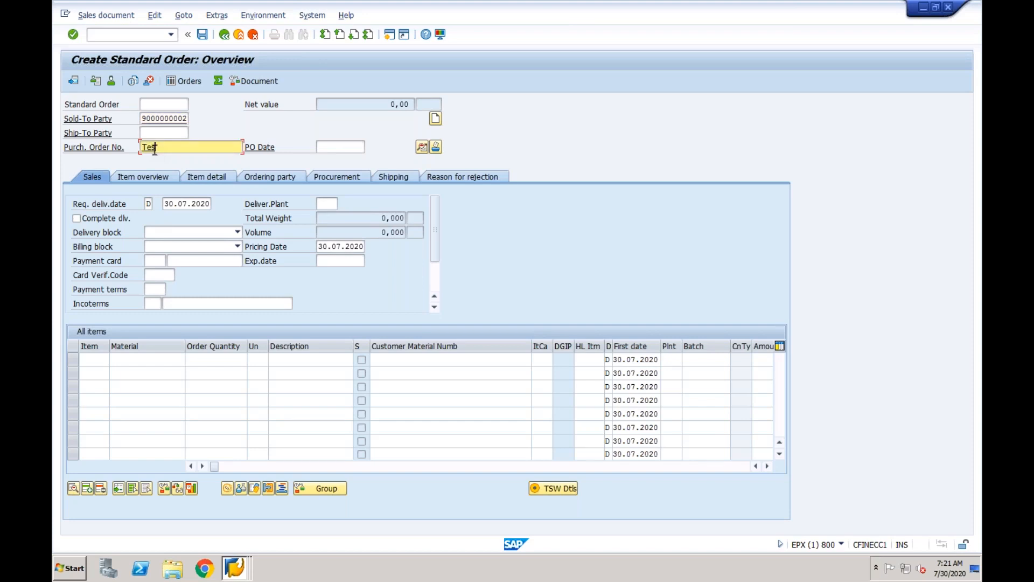
left_click(326, 147)
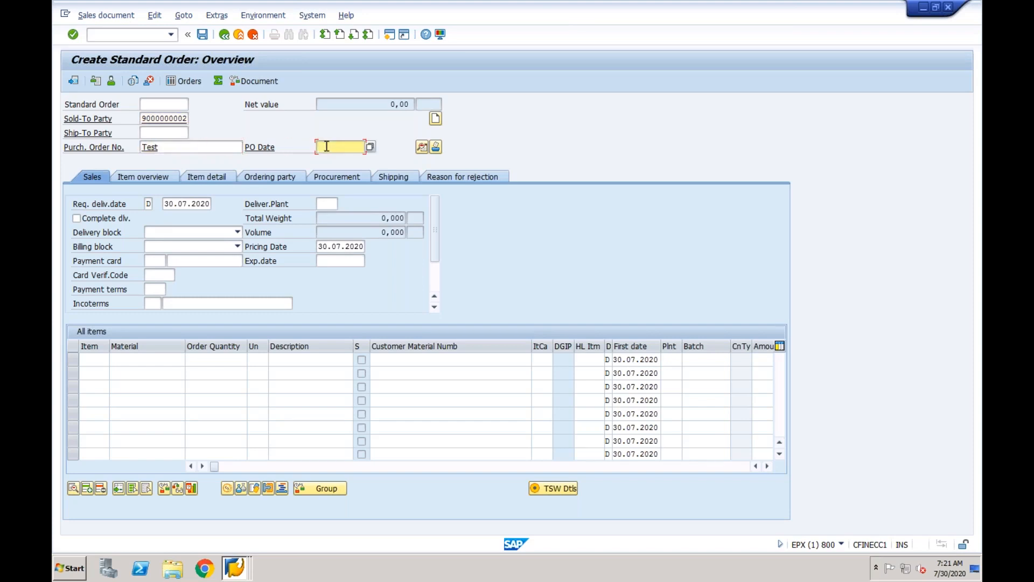
type("25")
key("BackSpace")
key("BackSpace")
type("30072020")
left_click(154, 290)
type("0001")
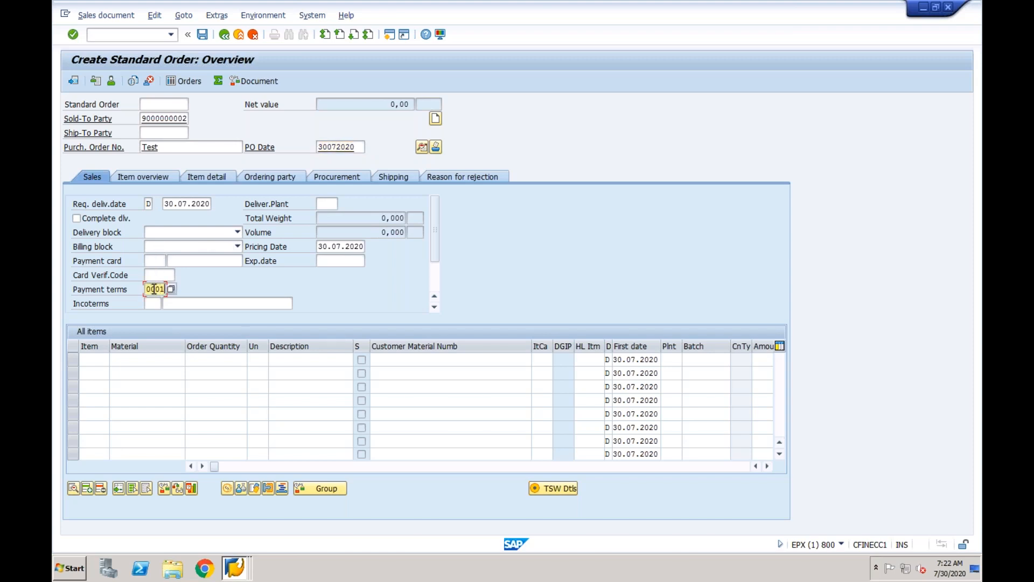
left_click(128, 361)
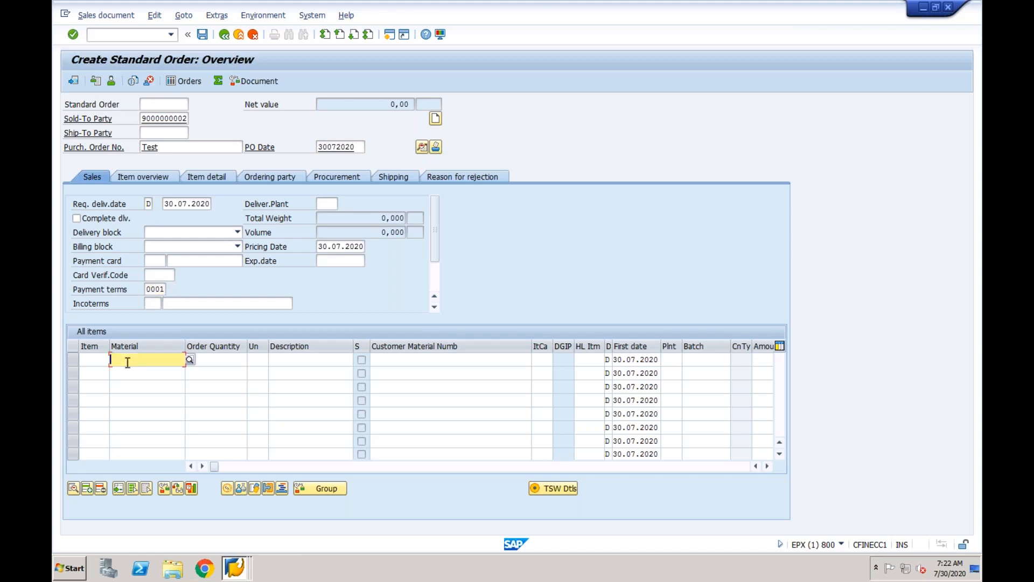
Add item cfin-test with quantity 5, plant ny and amount 1000, then submit the order for checking.
type("cfin")
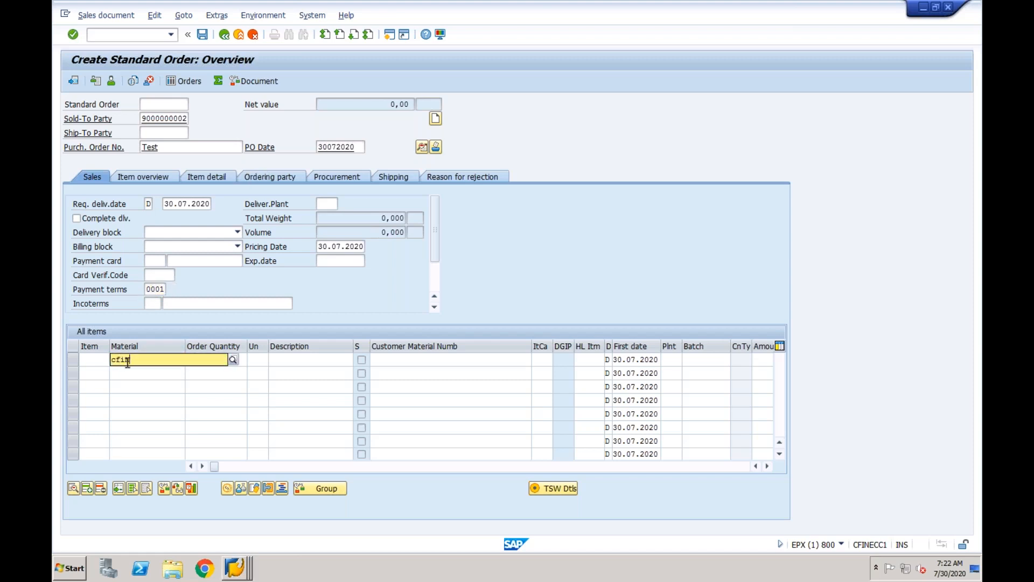
type("-test")
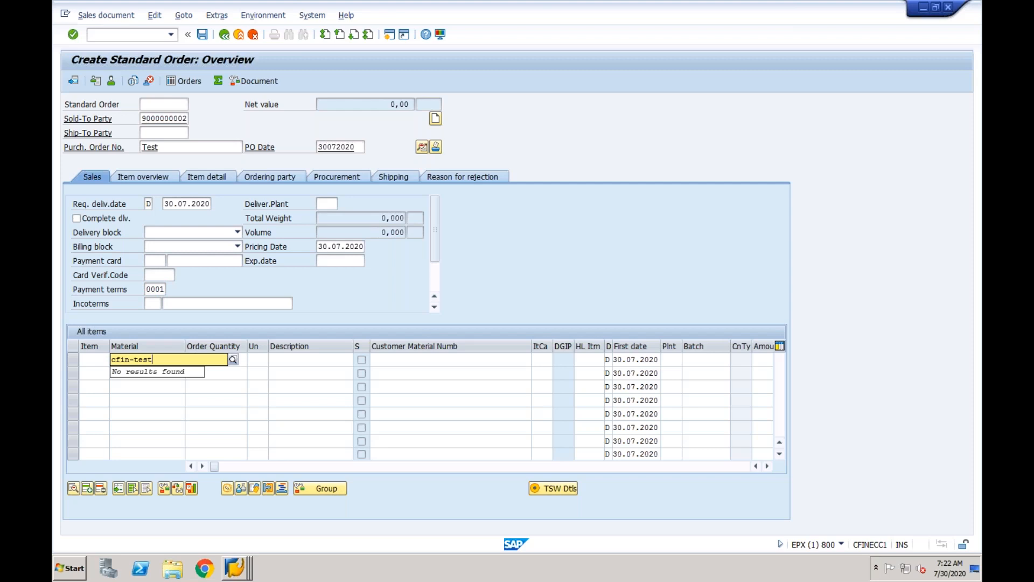
key("Tab")
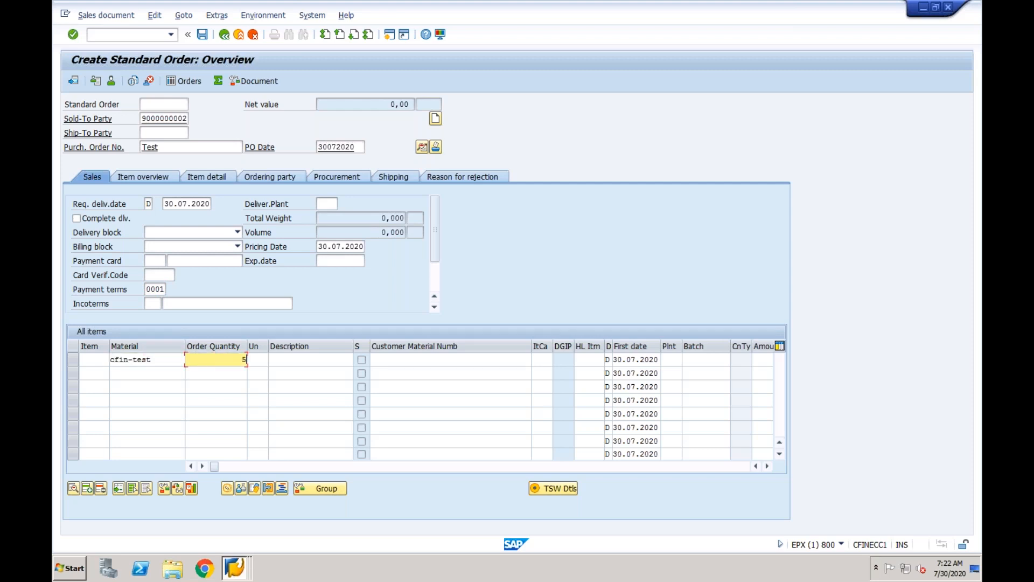
type("5")
key("Tab")
key("Tab")
key("Tab")
key("Tab")
key("Tab")
key("Tab")
key("Tab")
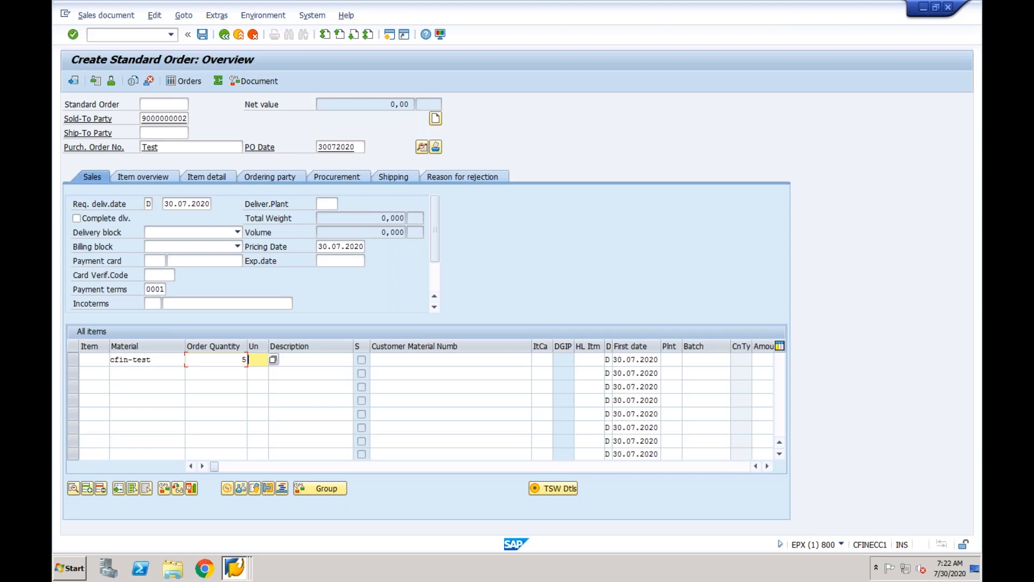
key("Tab")
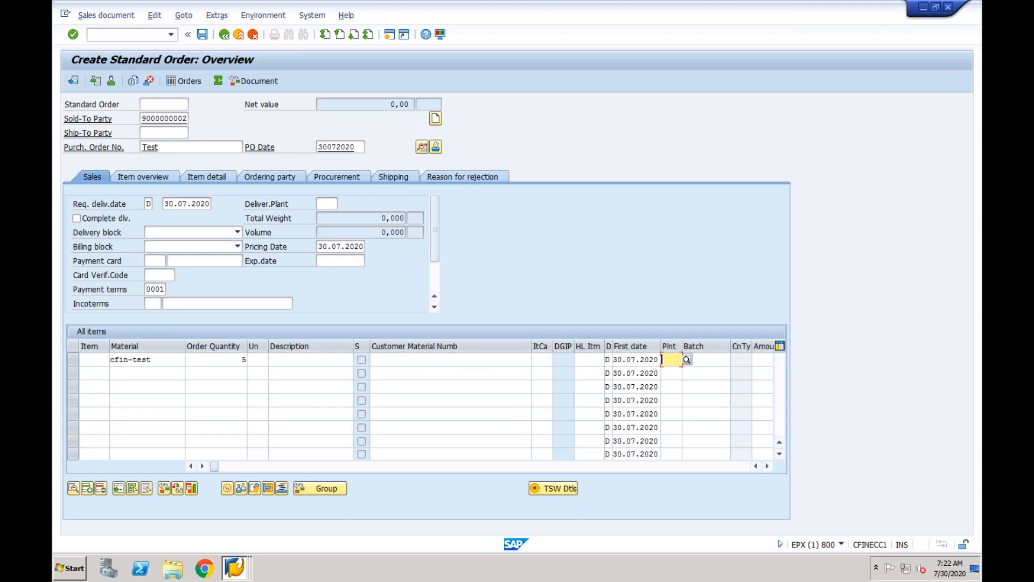
type("ny")
key("Tab")
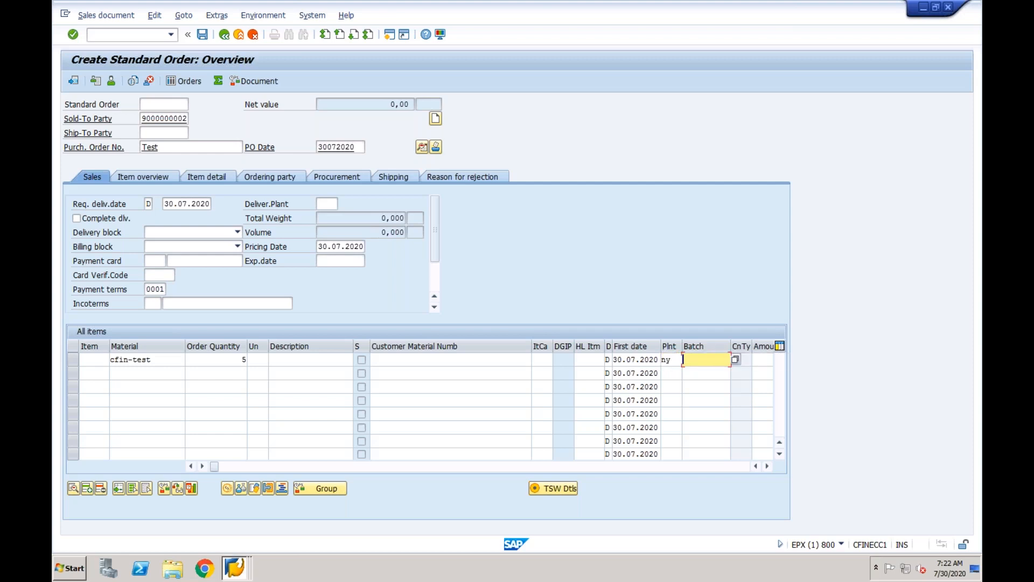
key("Tab")
type("1000")
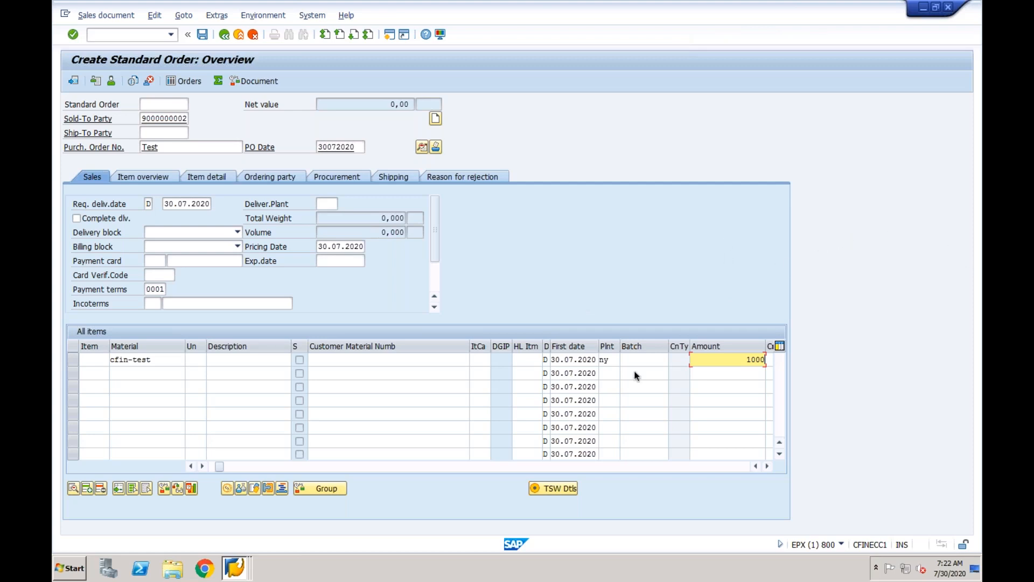
key("Return")
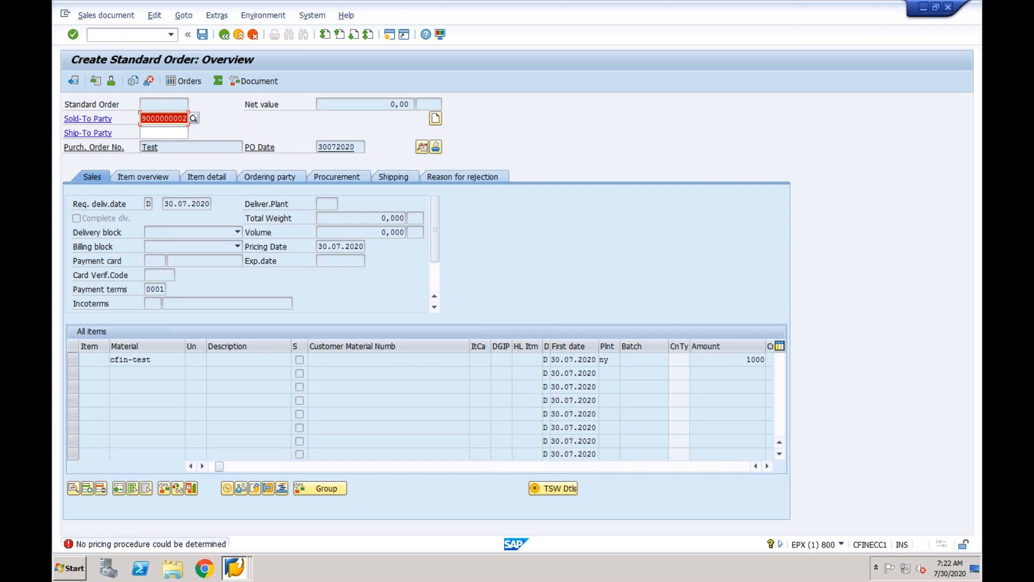
Open the pricing error's full explanation and proceed to Maintain Pricing.
double_click(166, 544)
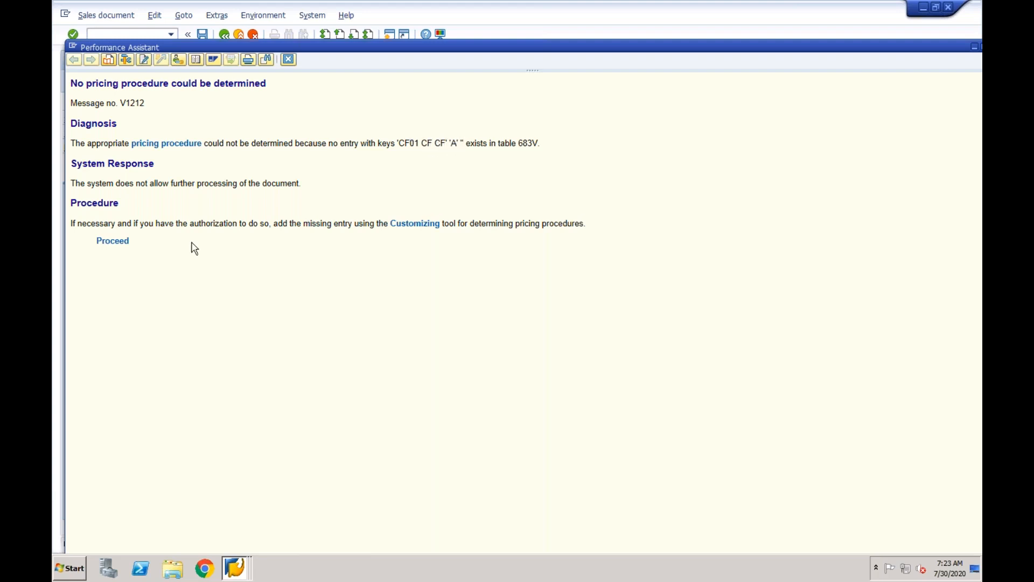
left_click(122, 245)
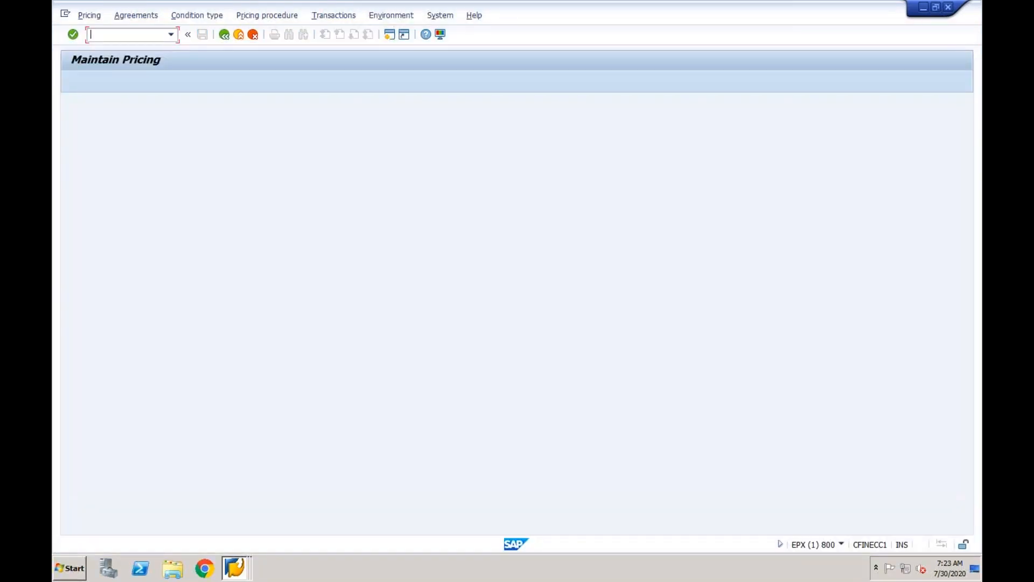
Open pricing procedure determination for sales documents and start a new entry for CF01 / CF / CF.
left_click(265, 17)
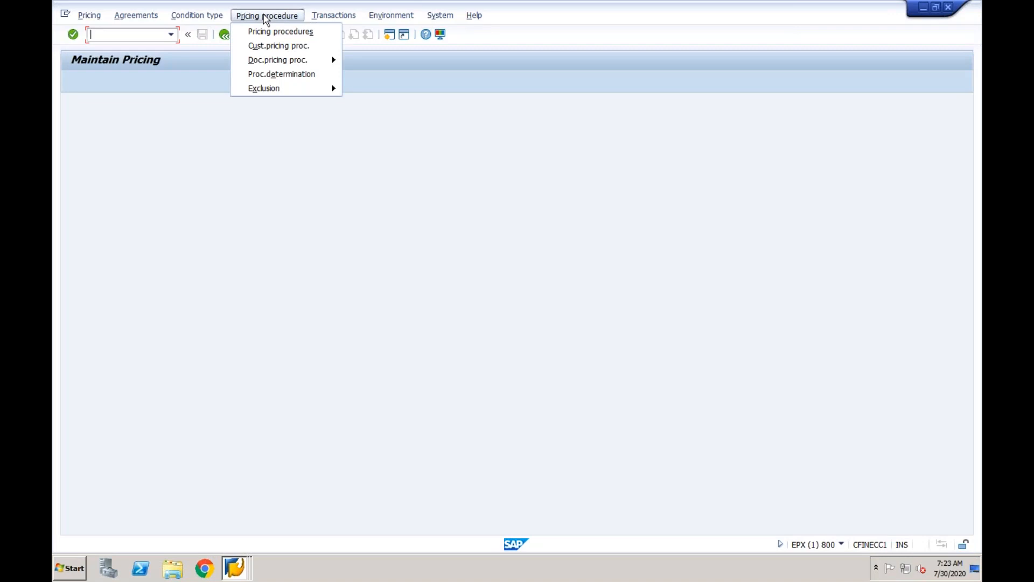
left_click(289, 74)
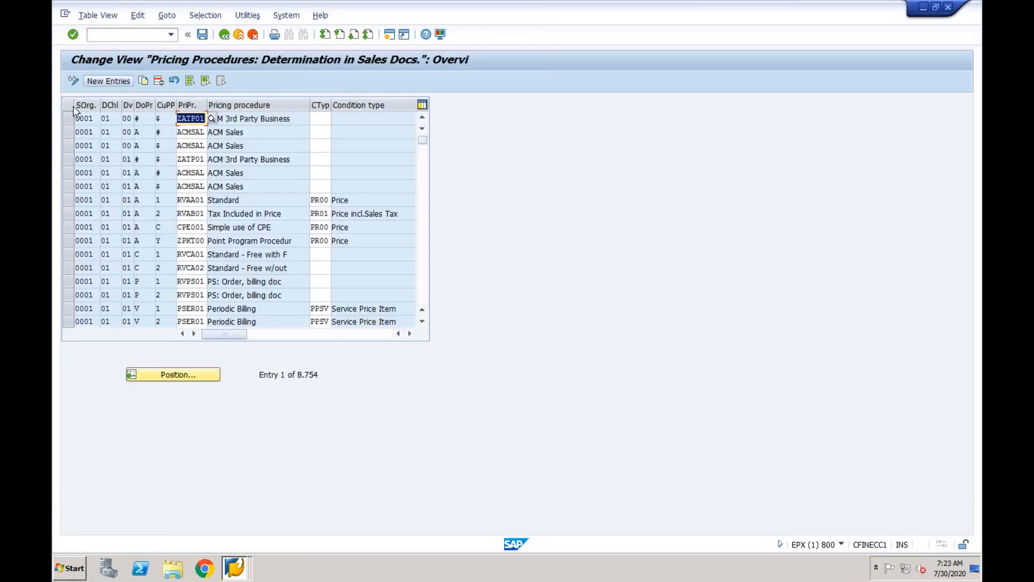
left_click(67, 120)
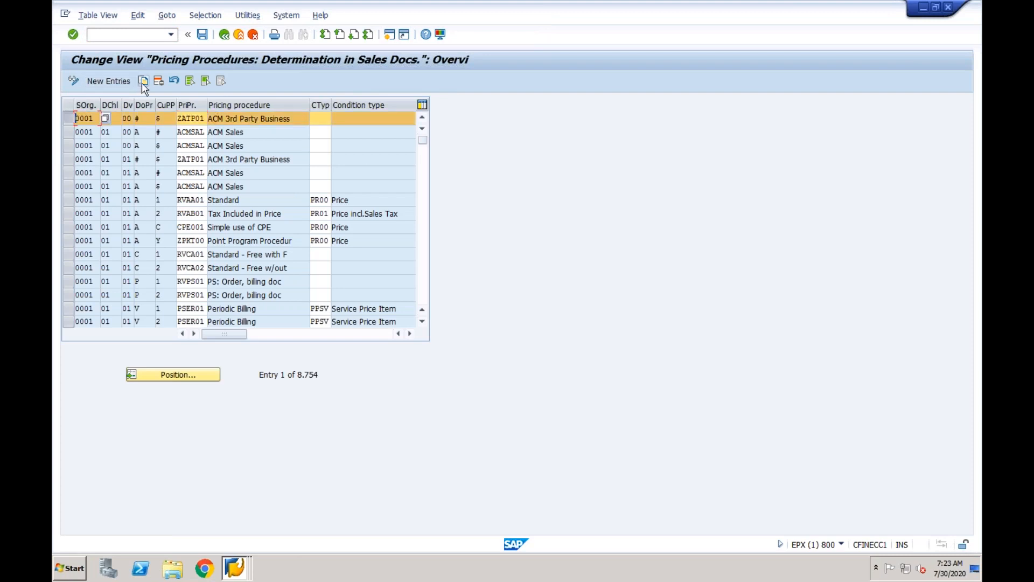
left_click(108, 82)
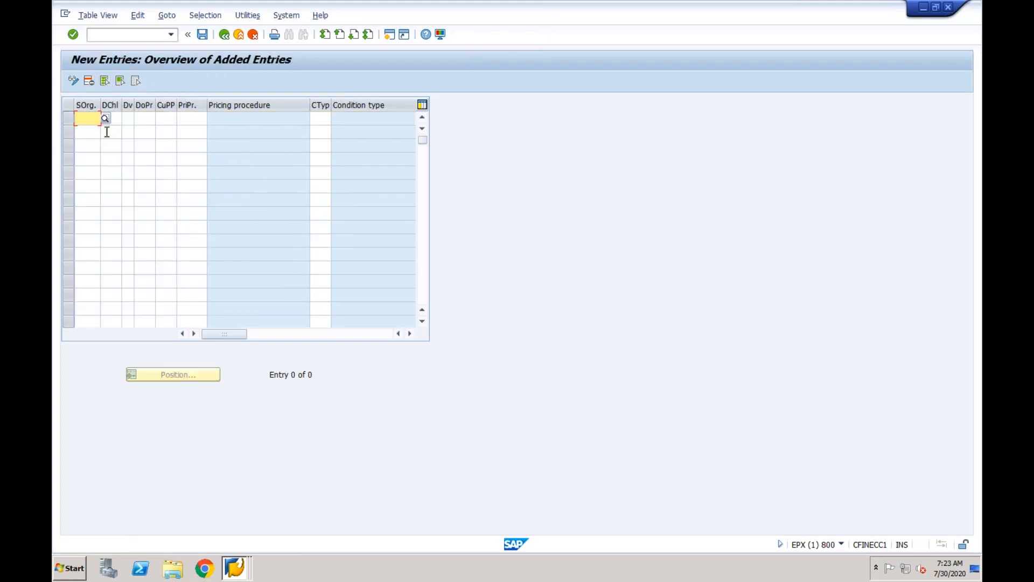
type("CF01 CF CF")
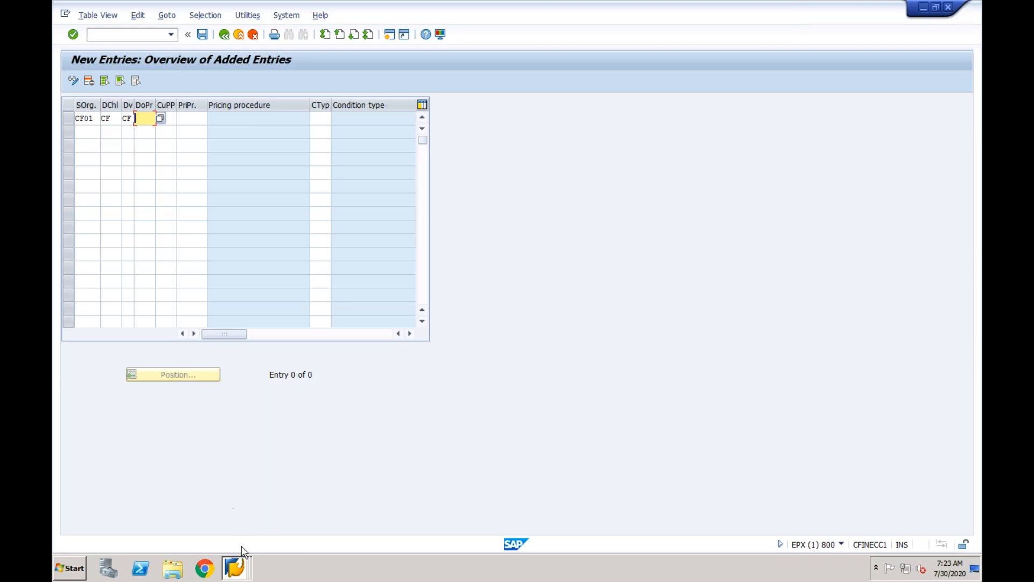
Check the pricing error explanation and account groups windows, then return to the new entry.
left_click(237, 568)
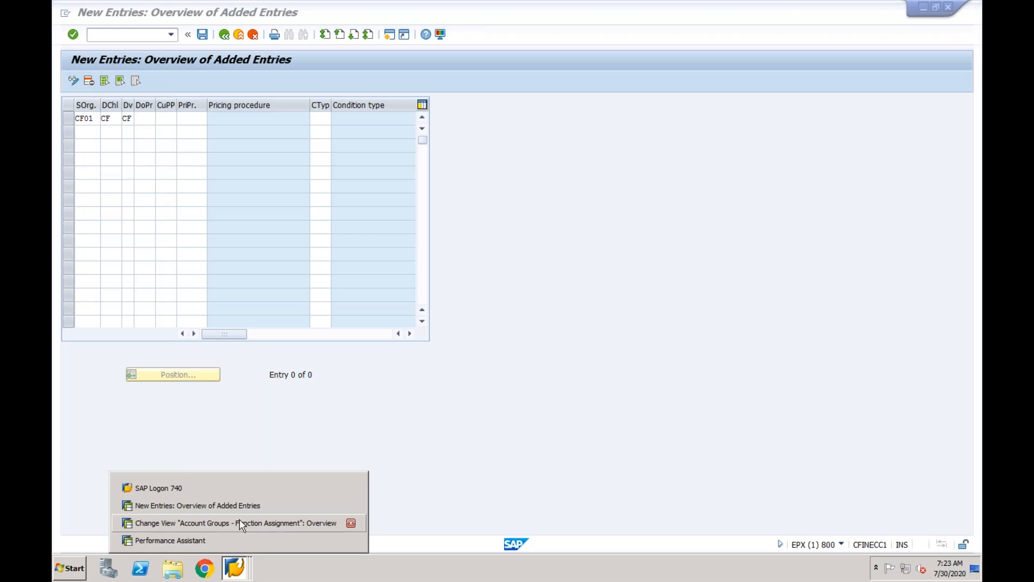
left_click(240, 541)
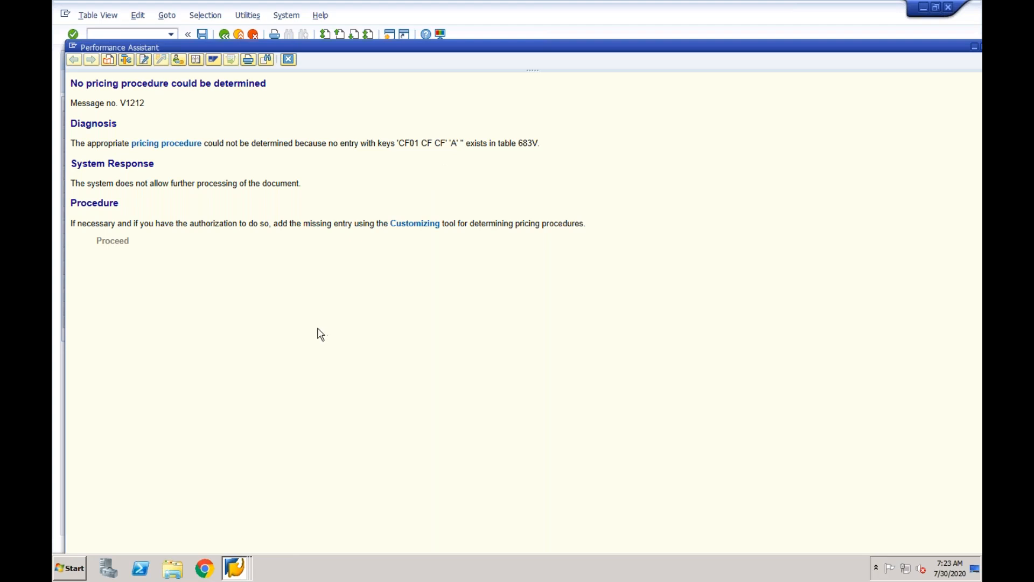
left_click(235, 567)
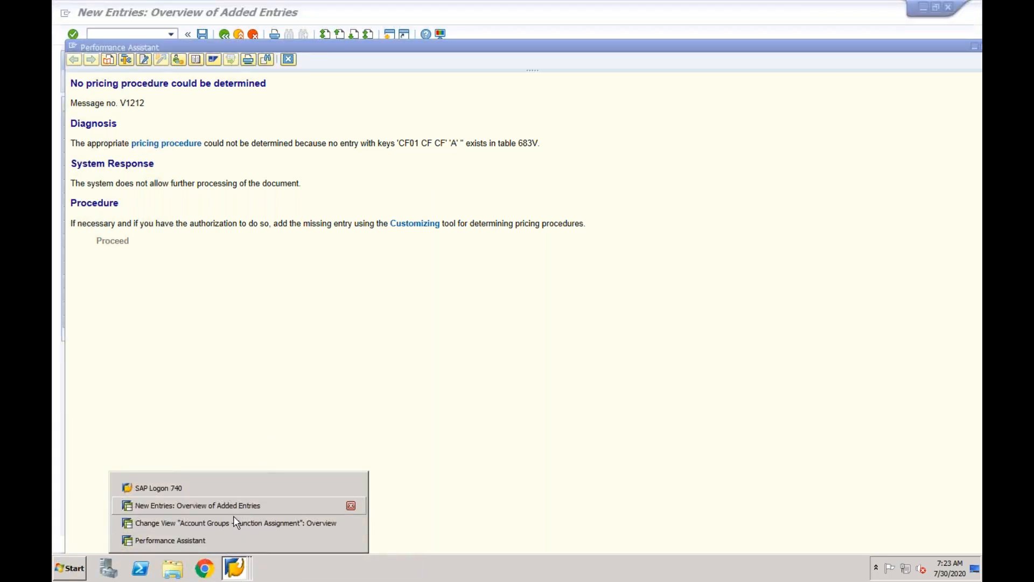
left_click(233, 522)
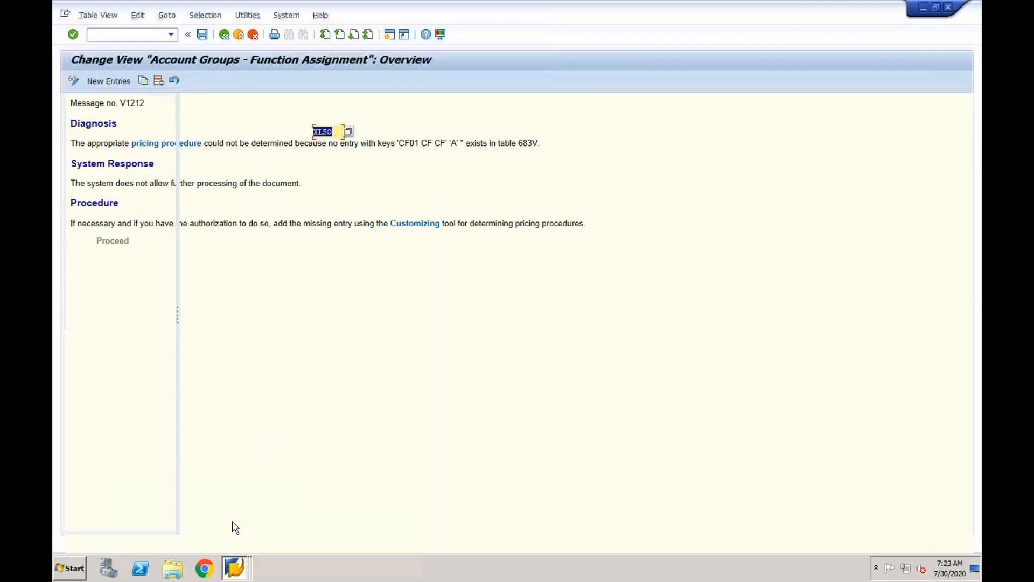
left_click(233, 566)
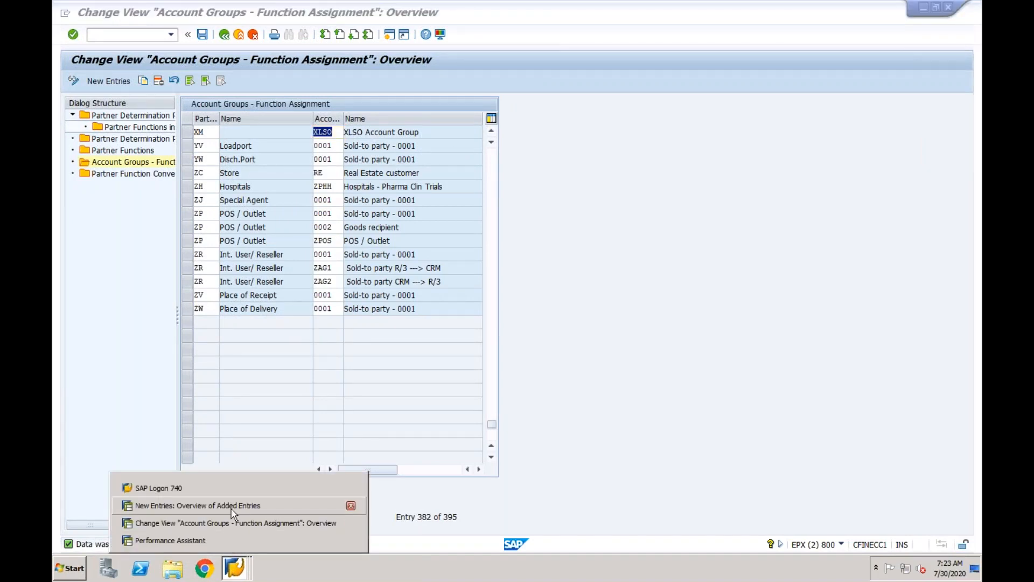
left_click(233, 503)
Try A as the document pricing procedure, then clear it again.
type("A")
key("Tab")
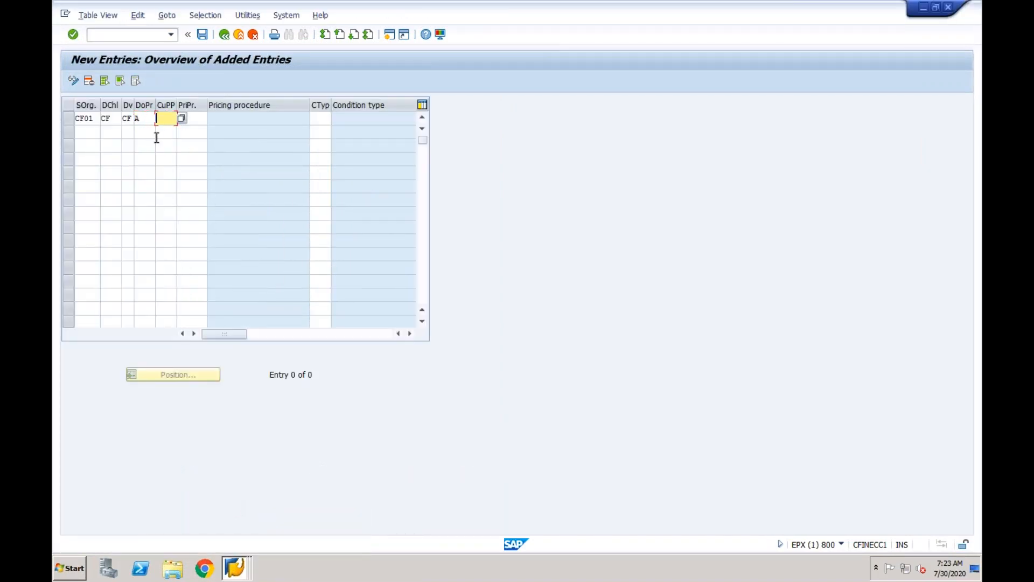
left_click(147, 120)
key("BackSpace")
key("Tab")
key("Tab")
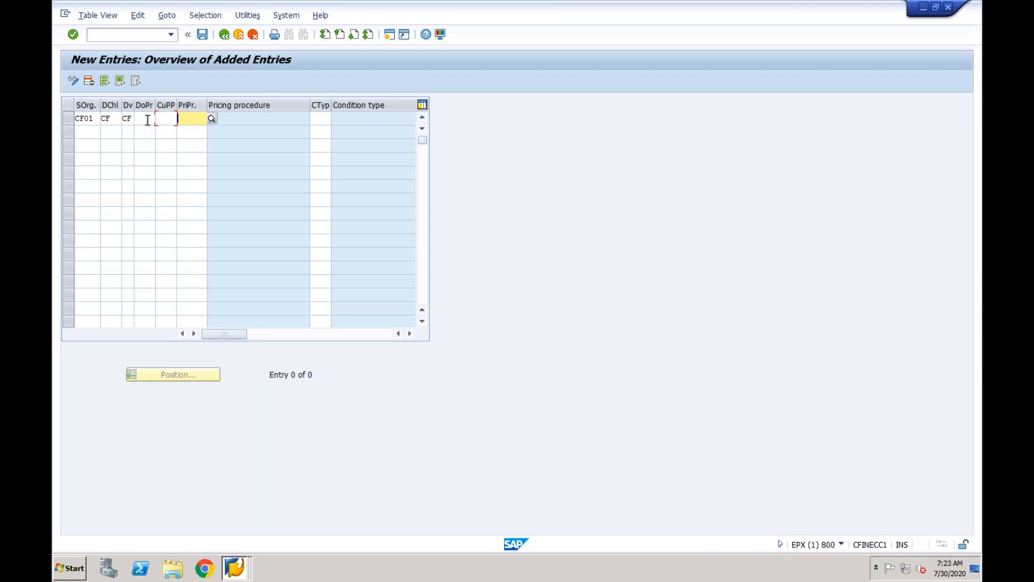
Assign pricing procedure RVAA01 Standard with condition type PR00 to the new row.
left_click(191, 117)
type("RV")
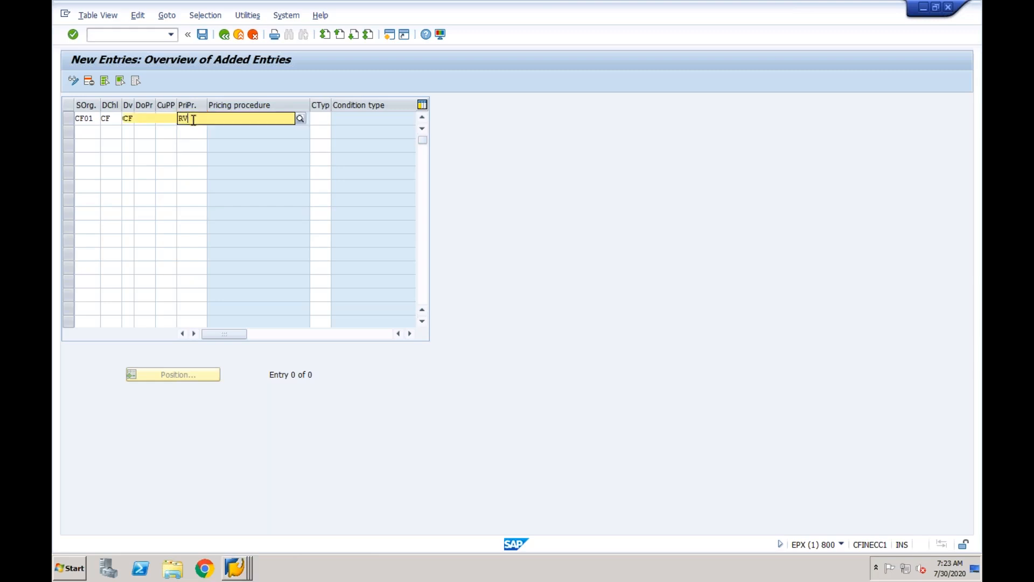
key("BackSpace")
key("BackSpace")
type("A")
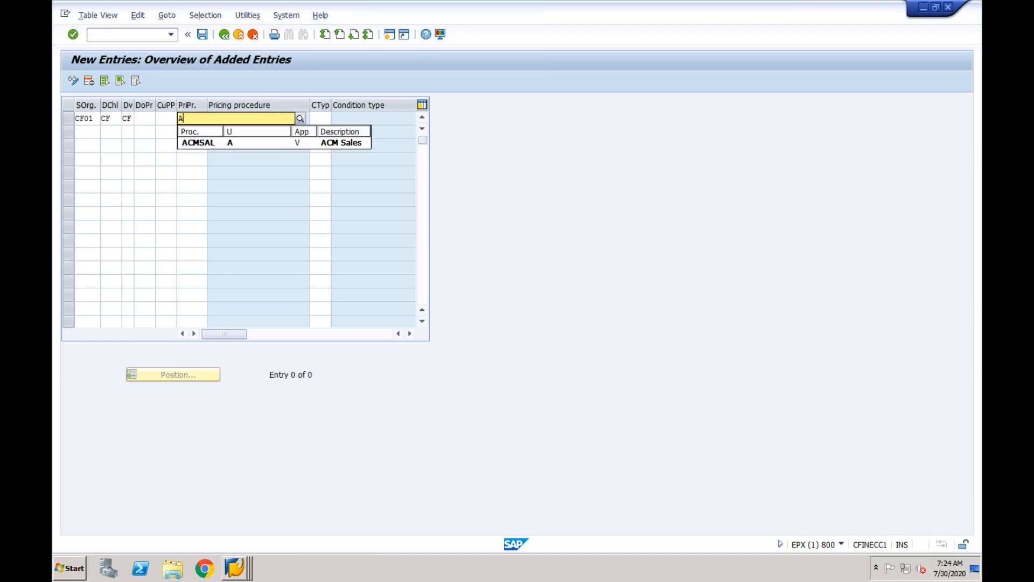
key("BackSpace")
type("RVA")
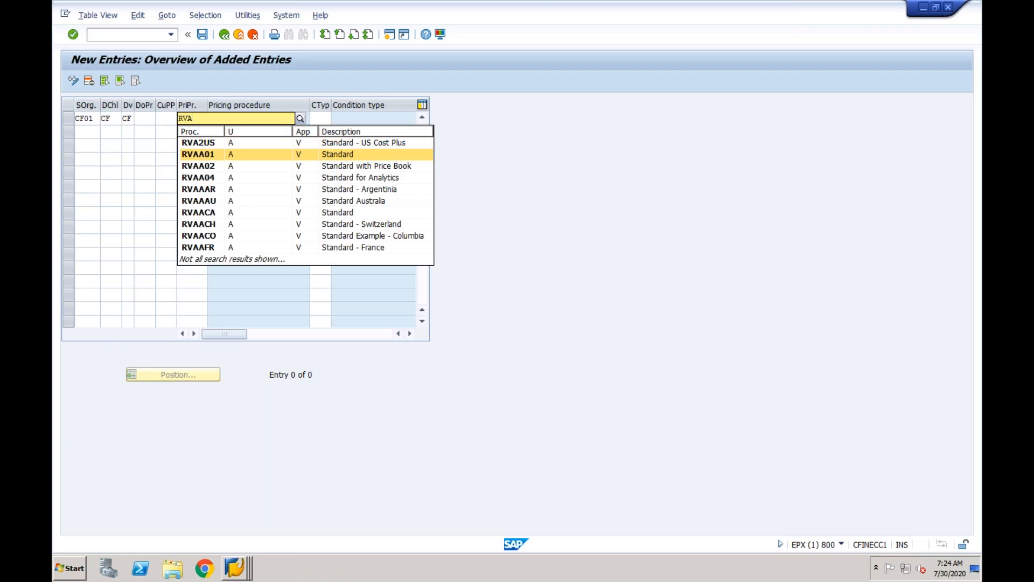
left_click(197, 155)
key("Return")
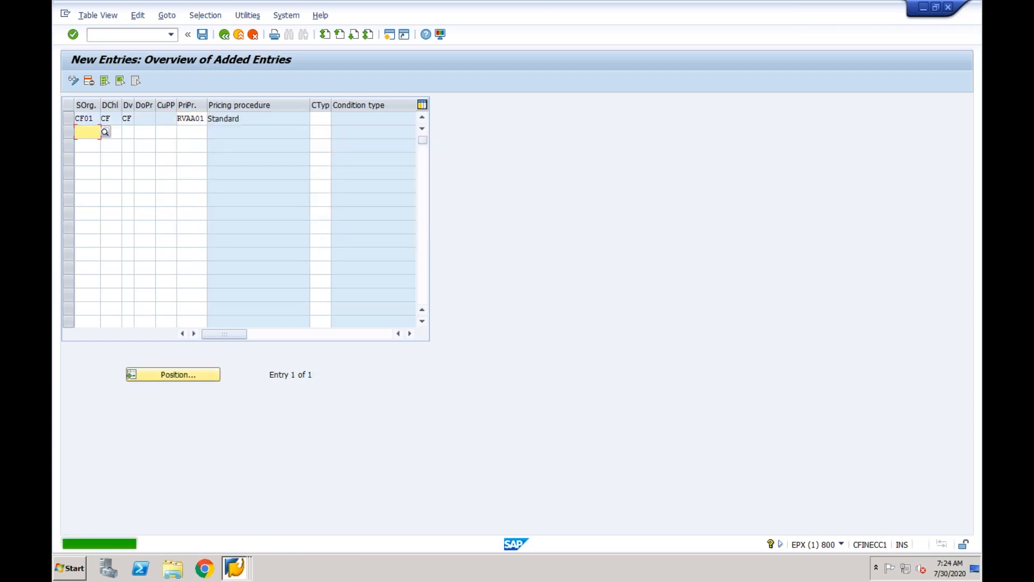
left_click(321, 120)
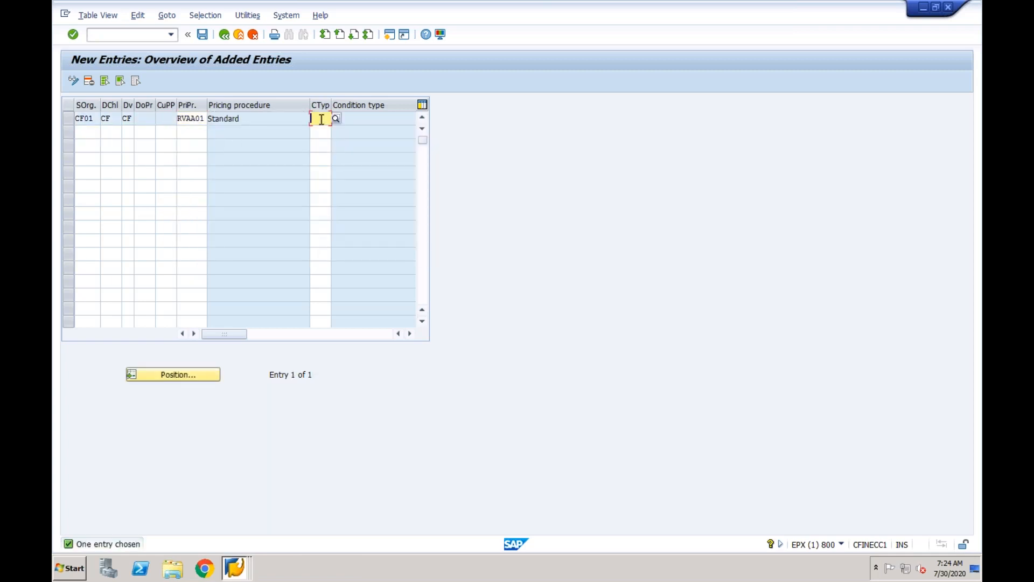
type("PR00")
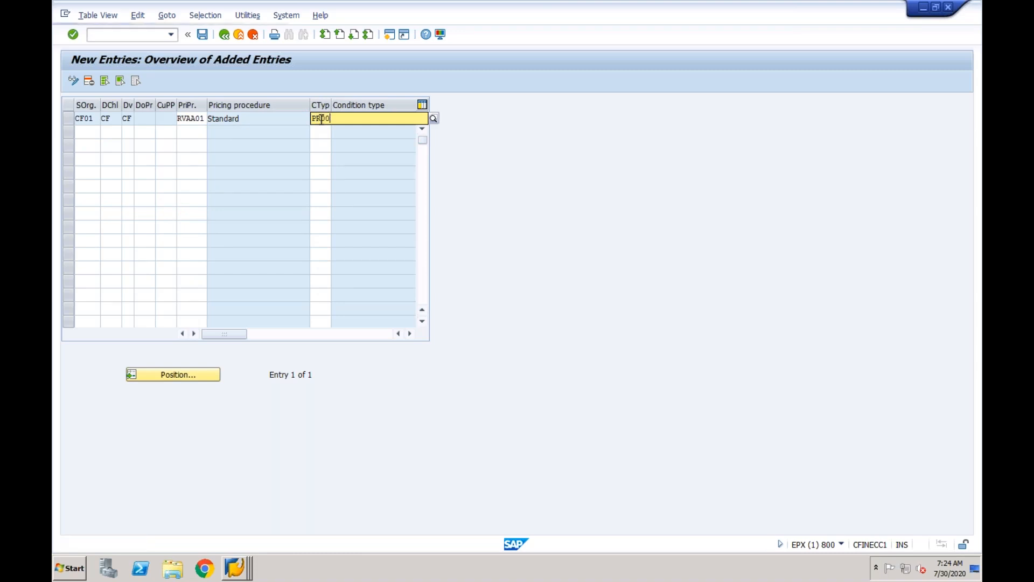
key("Return")
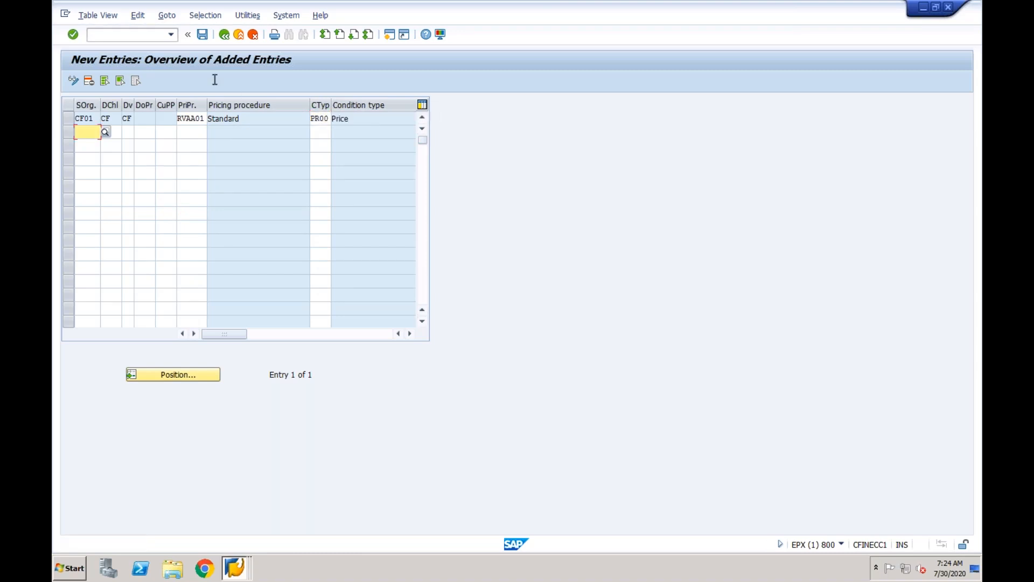
Save the entry to a customizing request and go back to Maintain Pricing.
left_click(203, 34)
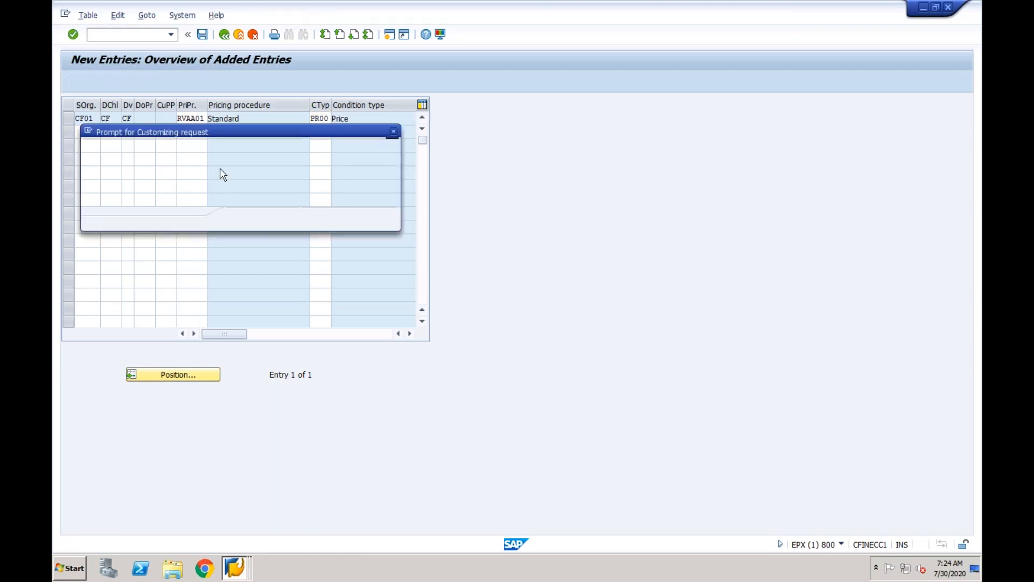
left_click(242, 219)
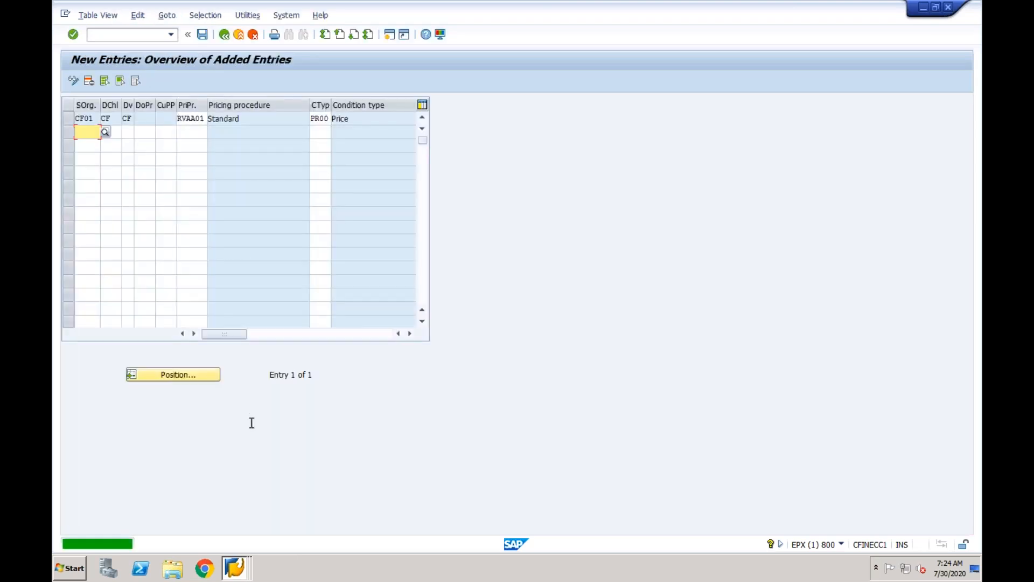
left_click(224, 34)
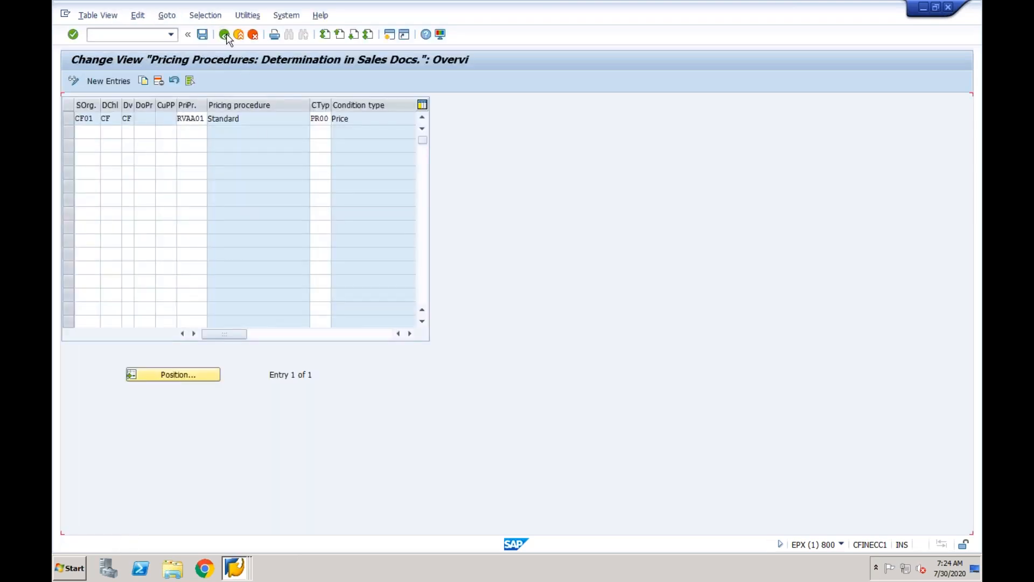
left_click(225, 35)
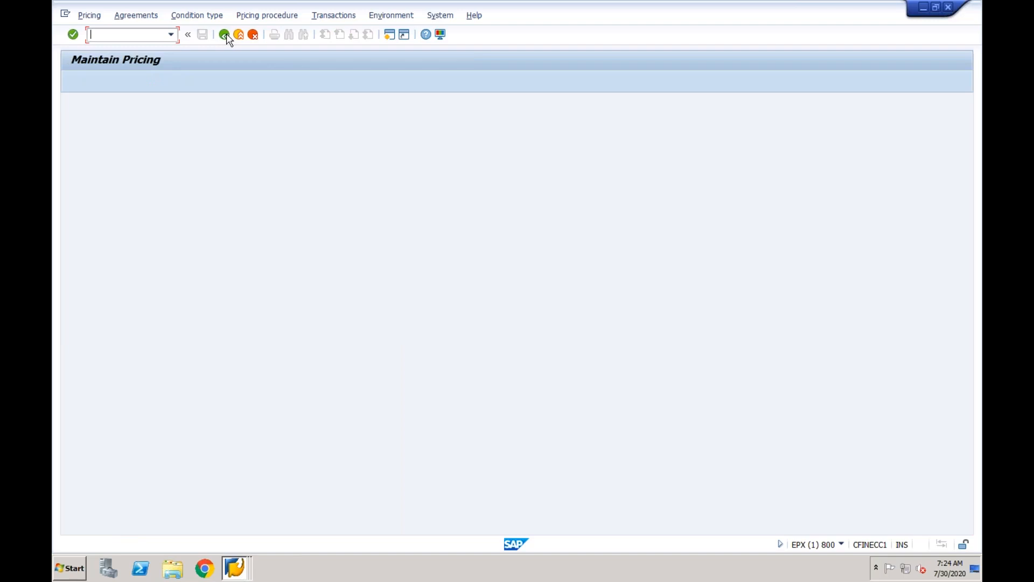
Close the pricing error explanation and relaunch /nva01.
left_click(224, 34)
left_click(289, 60)
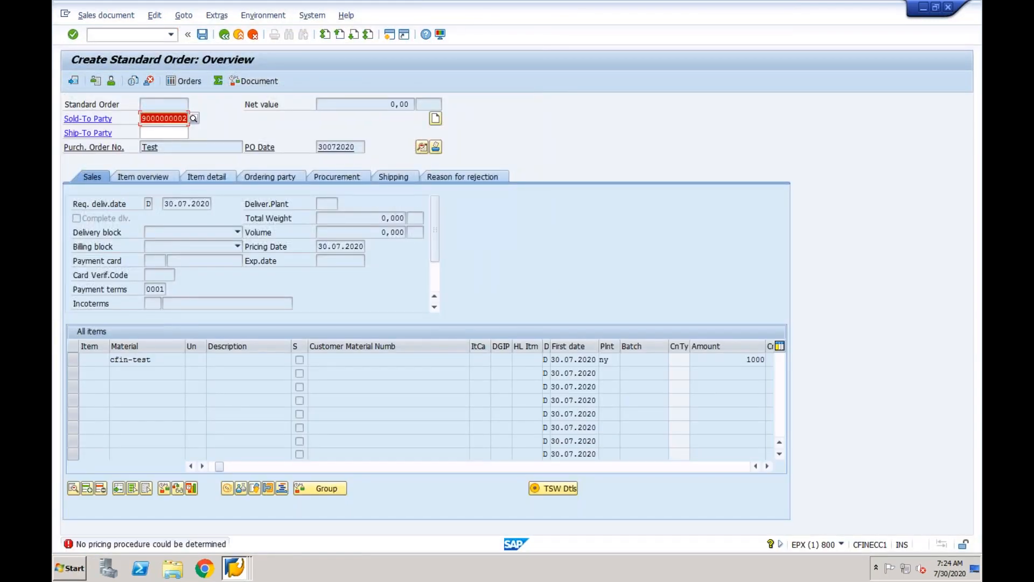
left_click(122, 32)
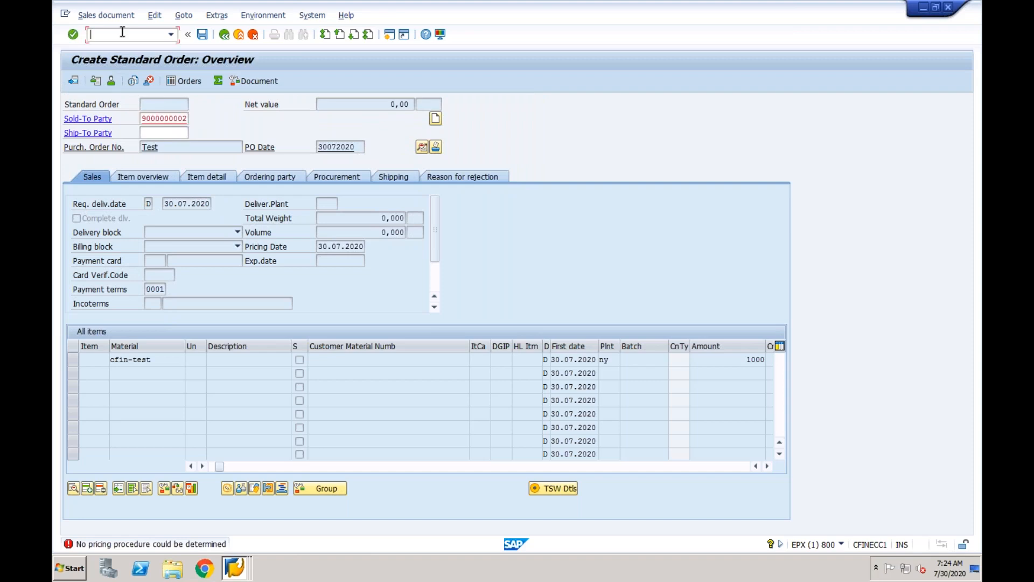
type("/nva01")
key("Return")
Confirm order type OR, enter the test customer as sold-to, and open the pricing error explanation.
key("Return")
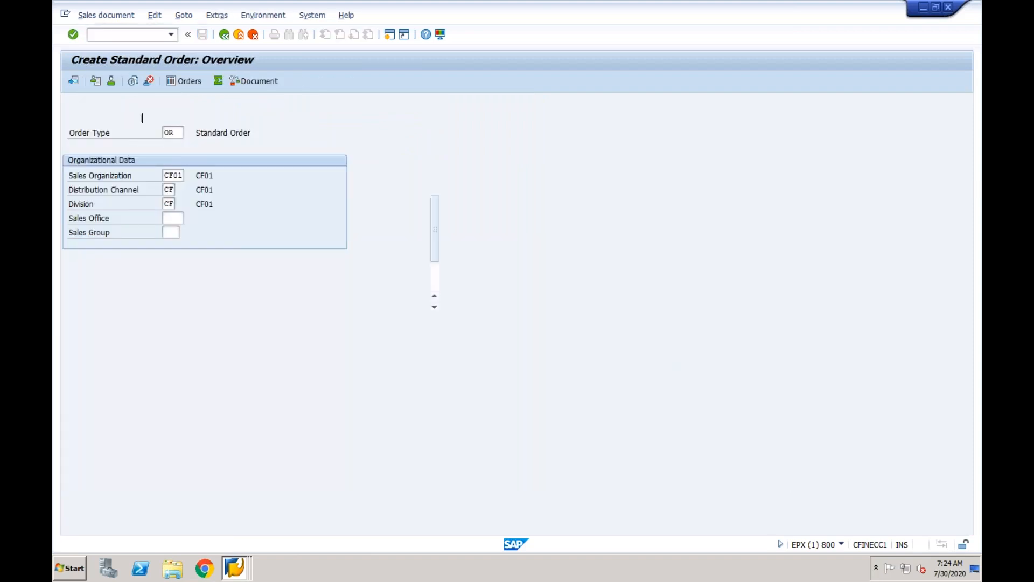
key("Return")
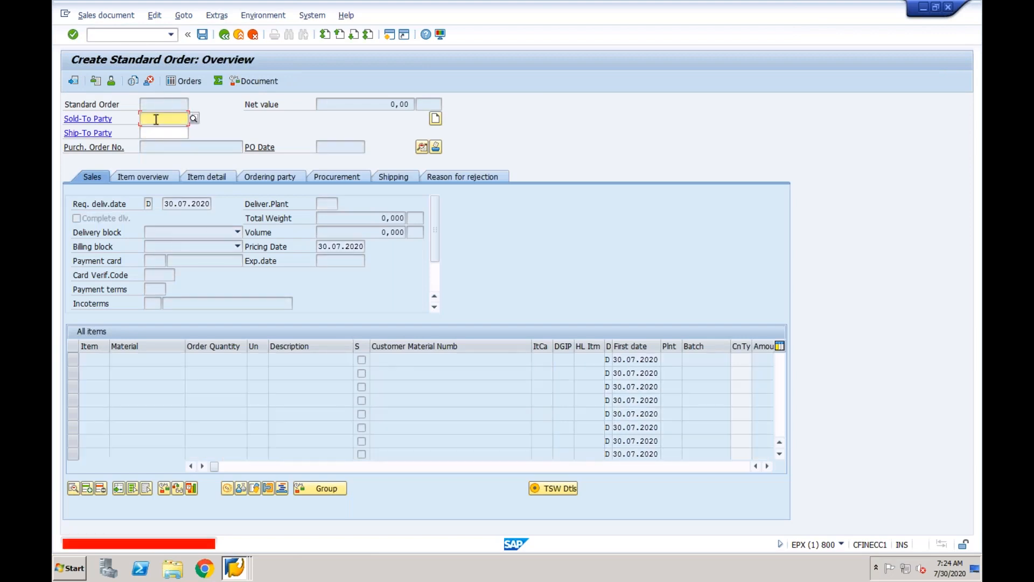
key("BackSpace")
key("ctrl+v")
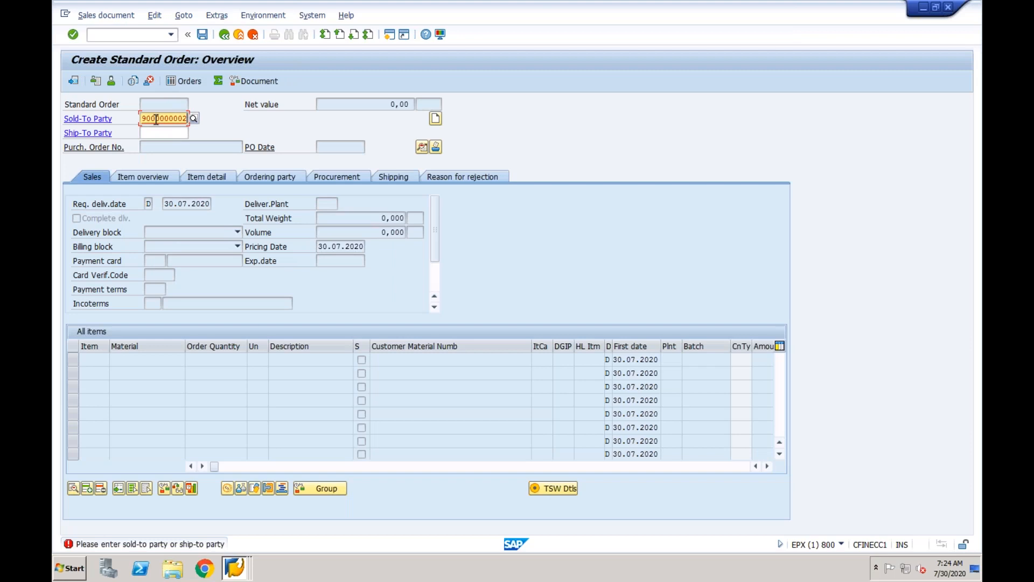
key("Return")
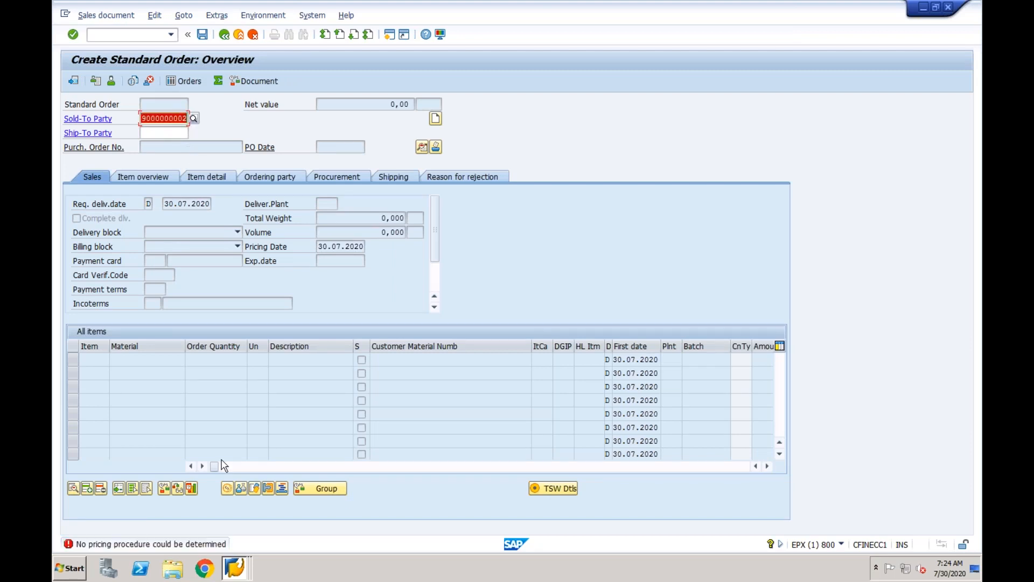
left_click(177, 545)
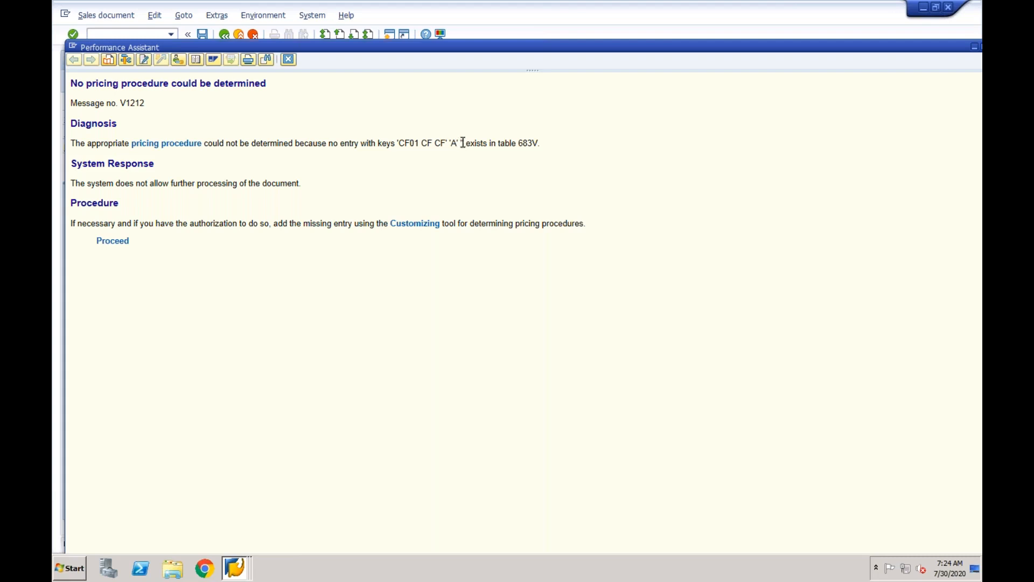
Open the pricing procedure determination table from the error help and position on CF01.
left_click(116, 242)
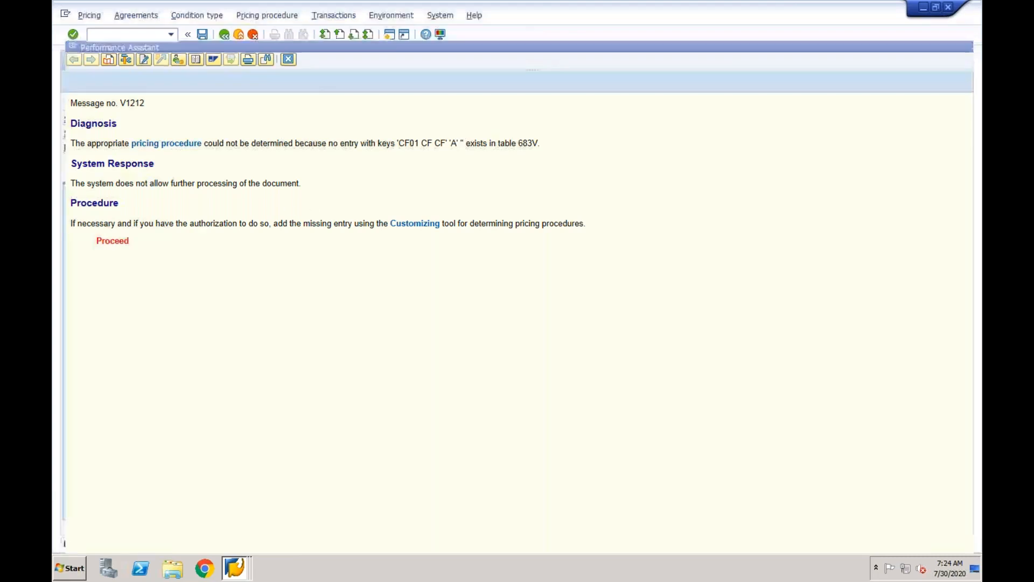
left_click(253, 17)
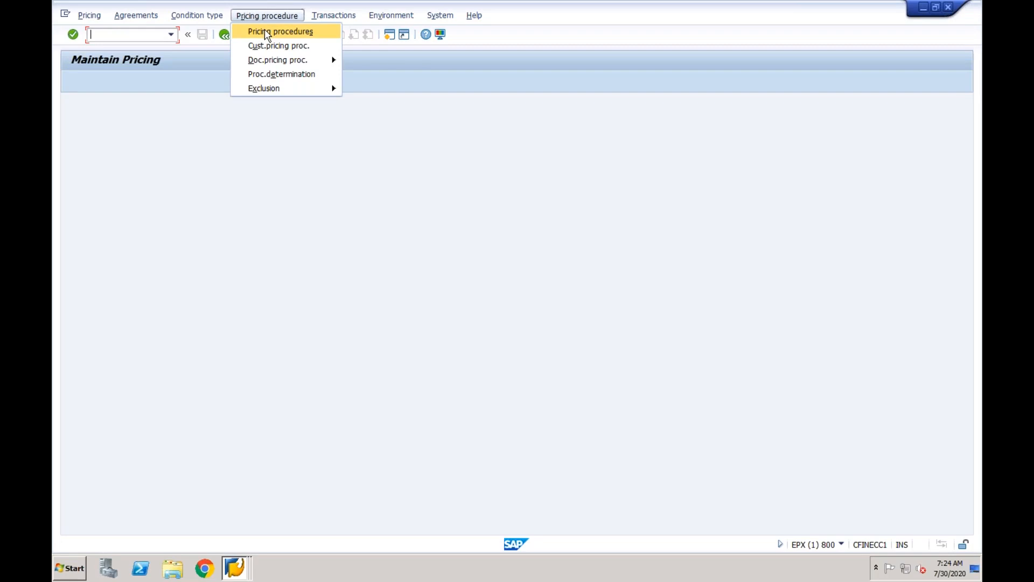
left_click(273, 73)
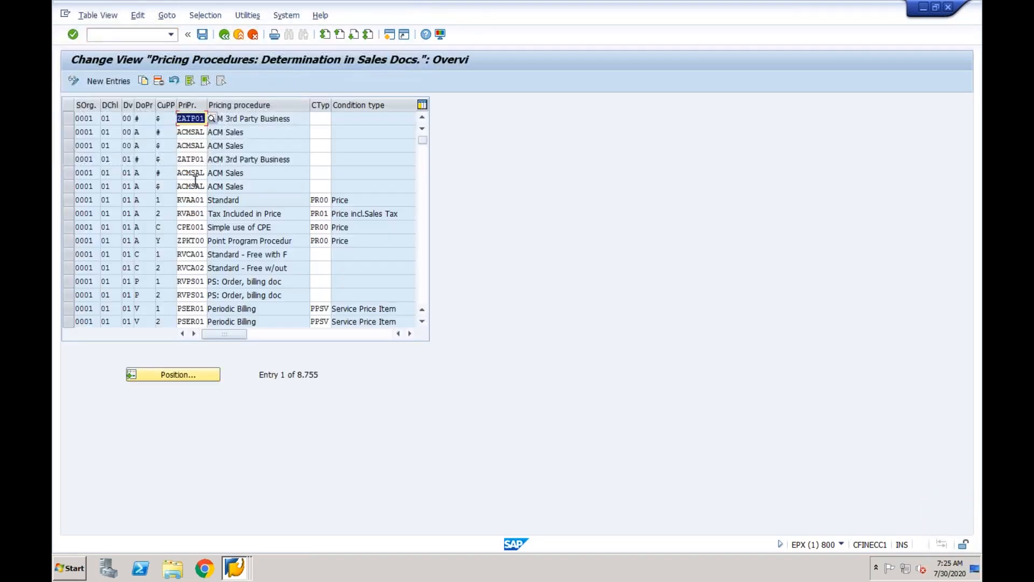
left_click(161, 373)
type("cf01")
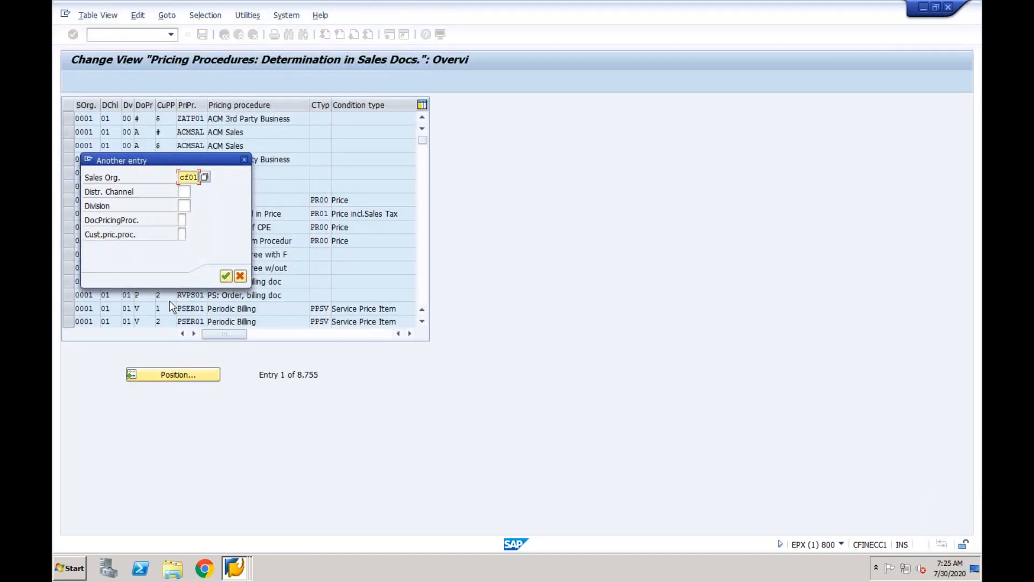
key("Return")
Copy the CF01 entry with document pricing procedure A and save it to a customizing request.
left_click(69, 118)
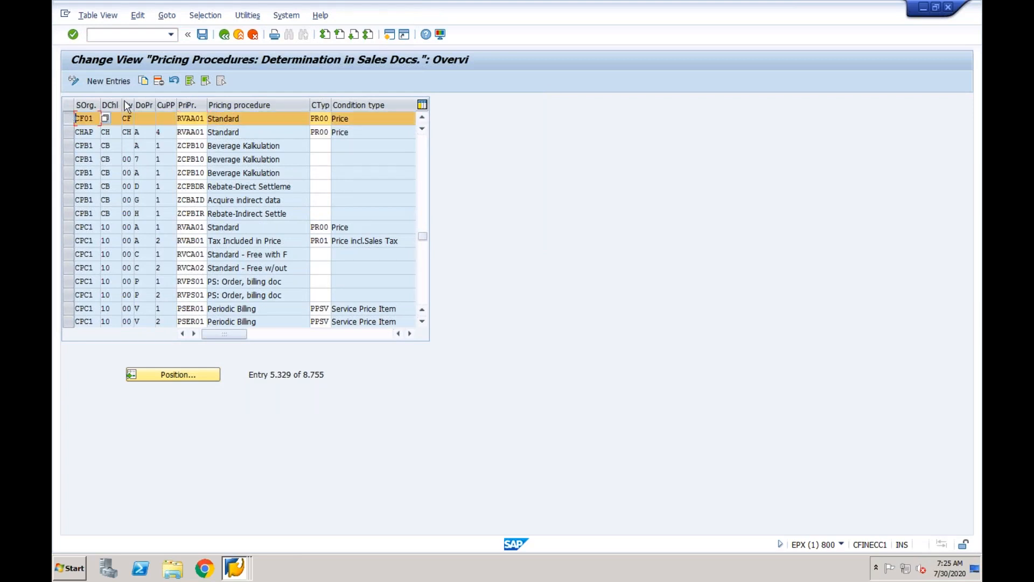
left_click(144, 82)
left_click(146, 119)
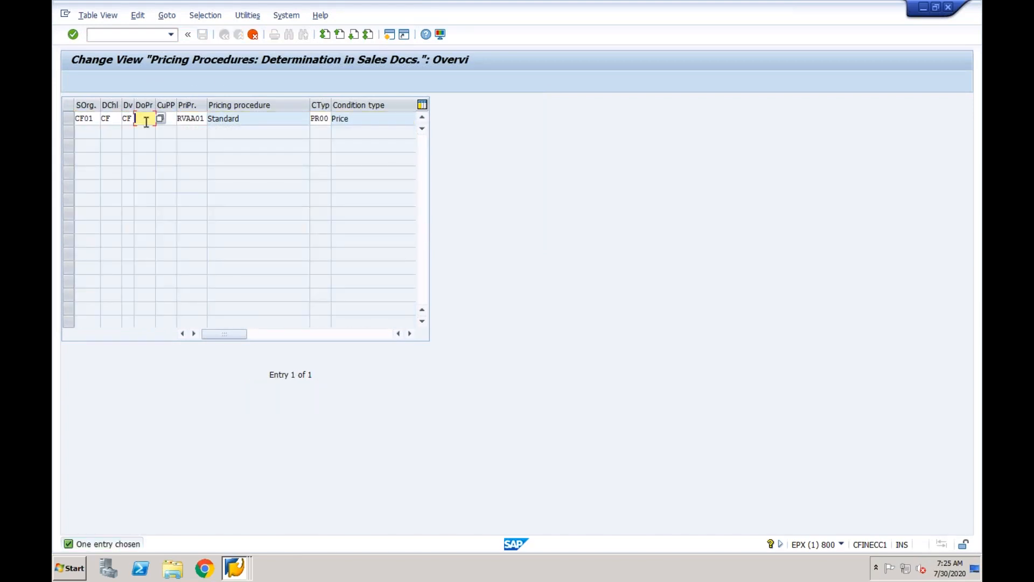
key("Return")
left_click(203, 34)
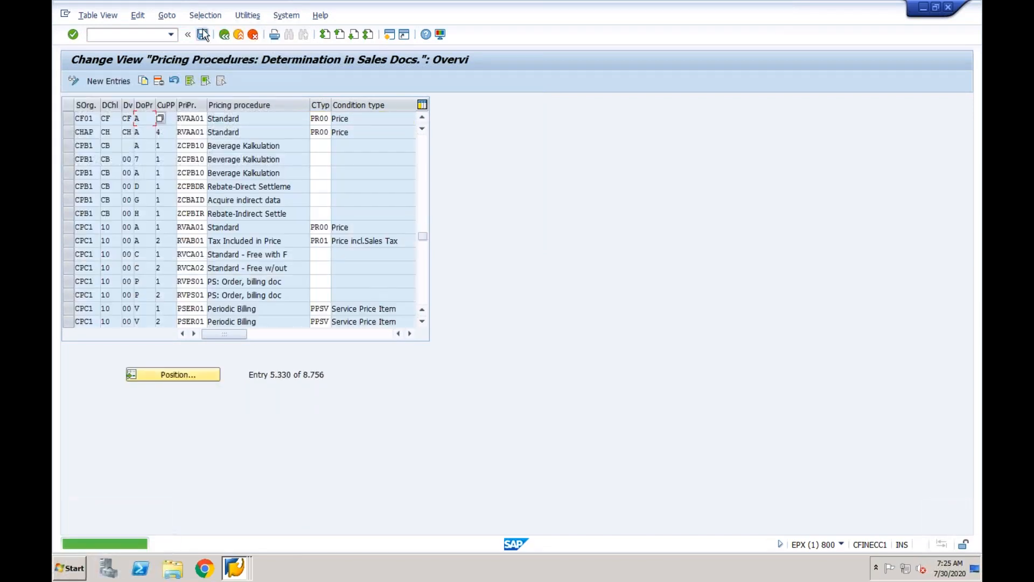
left_click(242, 219)
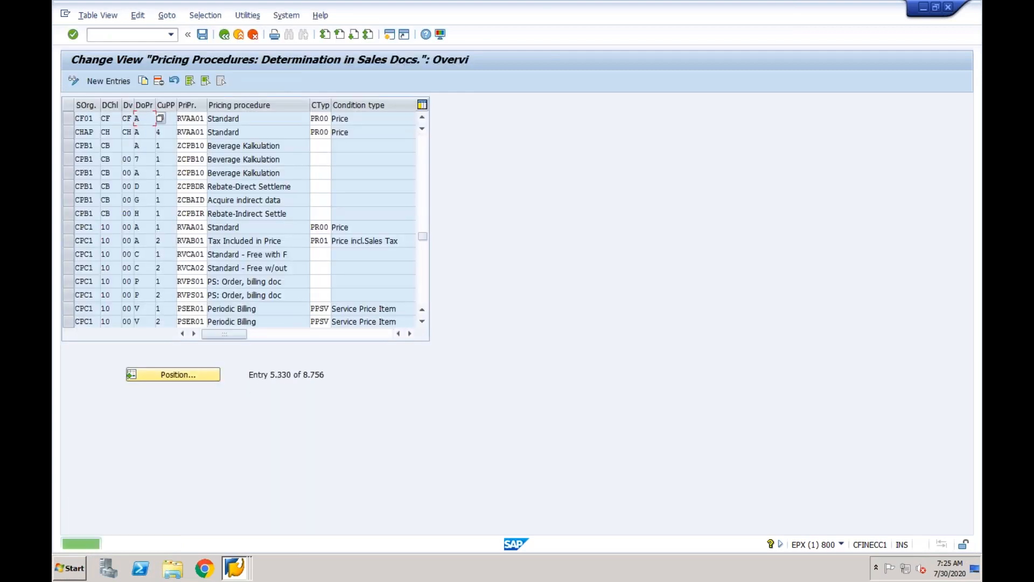
left_click(224, 34)
Return to the standard order, close the error explanation, and set payment terms 0001.
left_click(224, 35)
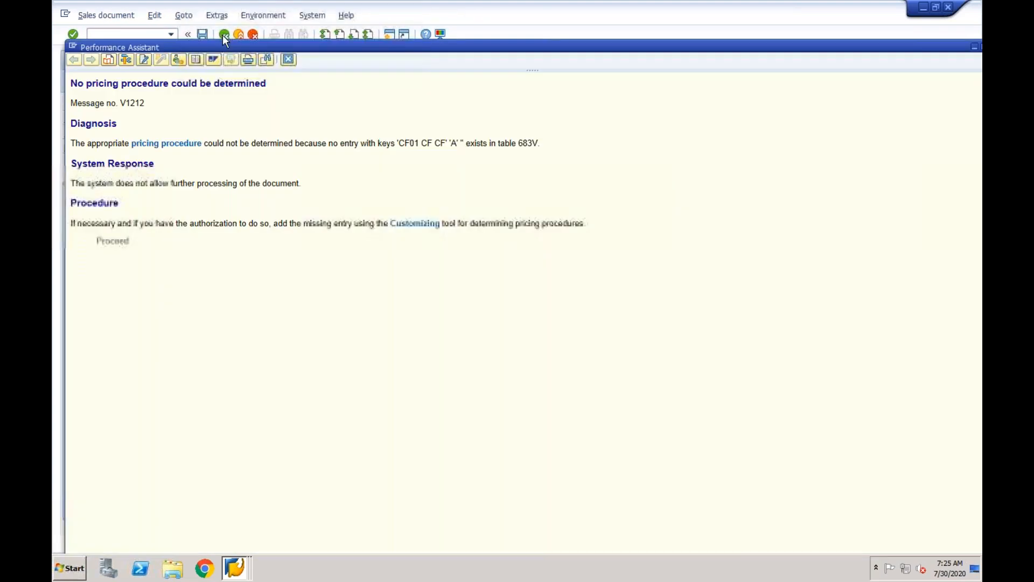
left_click(288, 60)
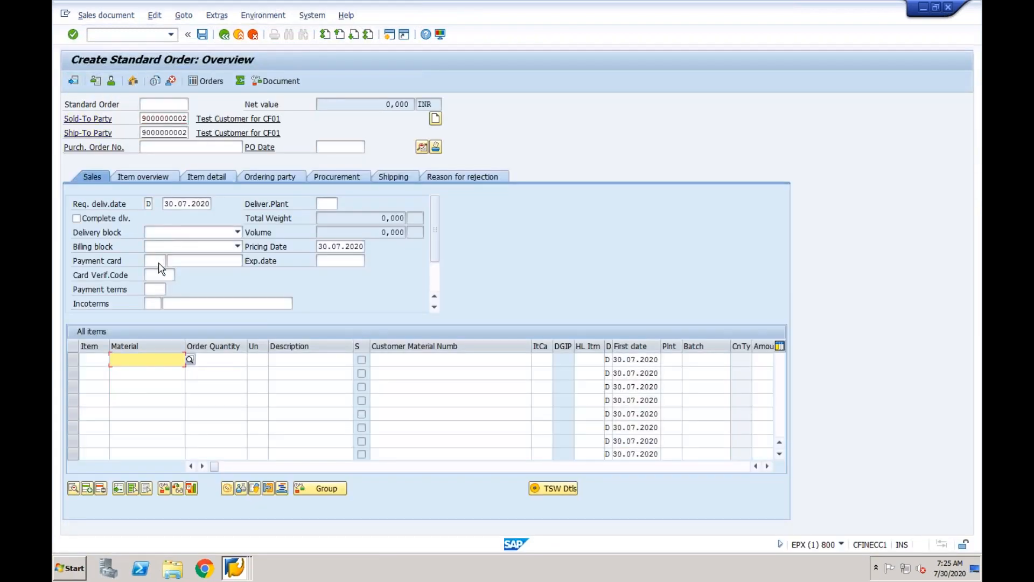
left_click(155, 284)
key("Tab")
left_click(156, 291)
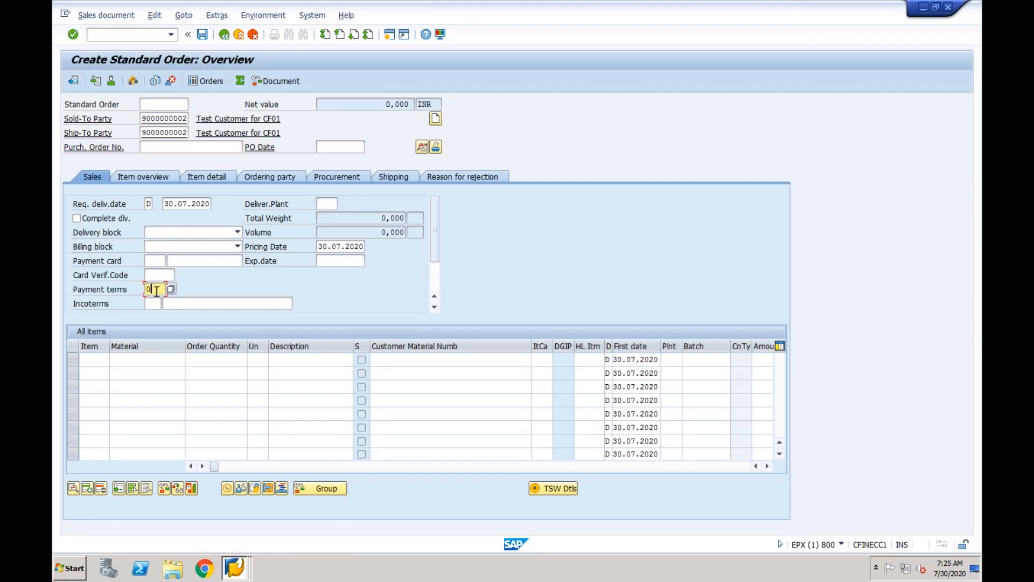
key("Tab")
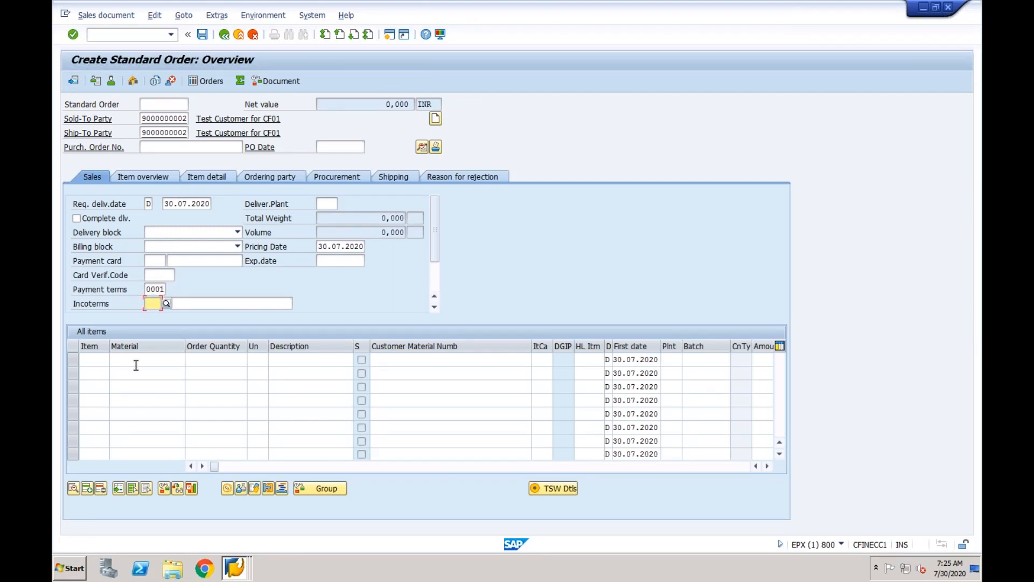
Add item CF01-TEST with quantity 5, plant NY and amount 1000, and confirm it for pricing.
left_click(136, 363)
type("cfin")
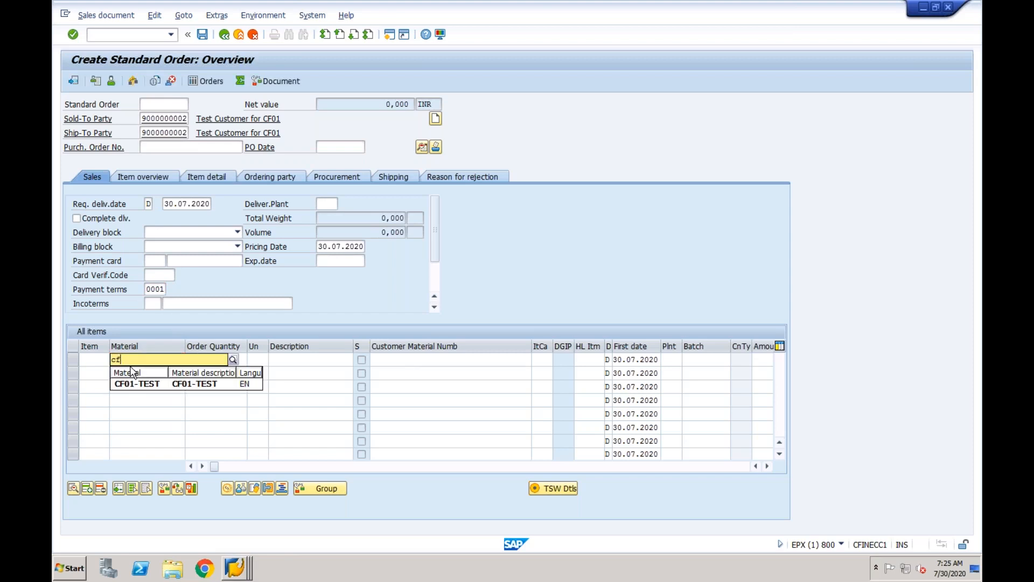
left_click(135, 384)
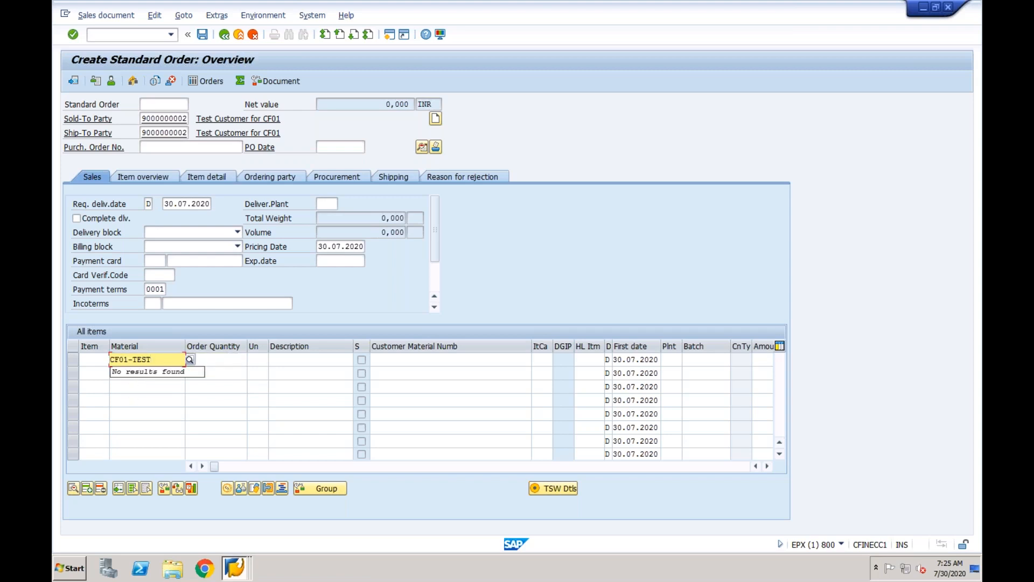
left_click(222, 358)
type("5")
key("Tab")
key("Tab")
key("Tab")
key("Tab")
key("Tab")
key("Tab")
key("Tab")
type("ny")
key("Tab")
key("Tab")
key("Tab")
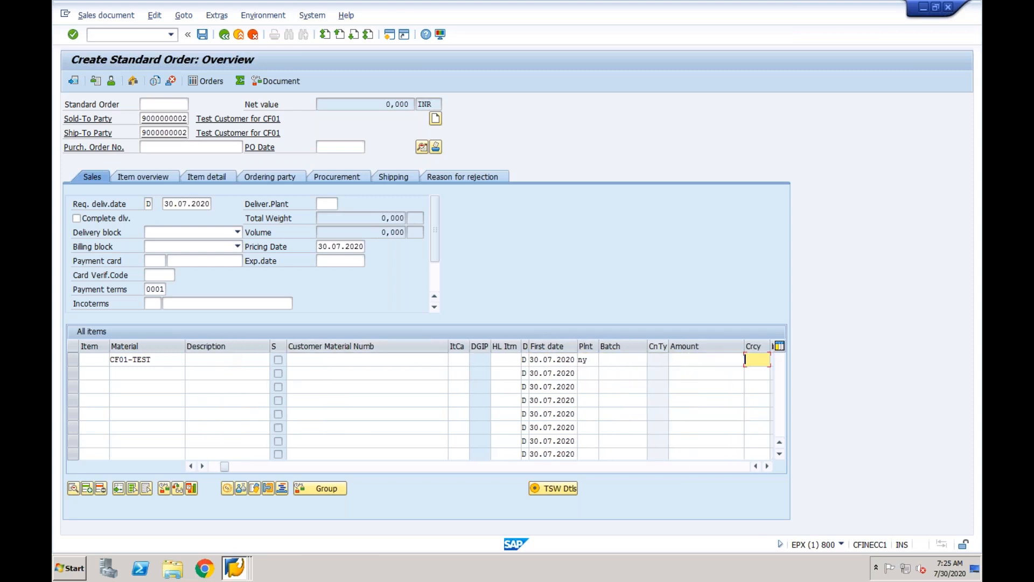
left_click(701, 360)
type("1000")
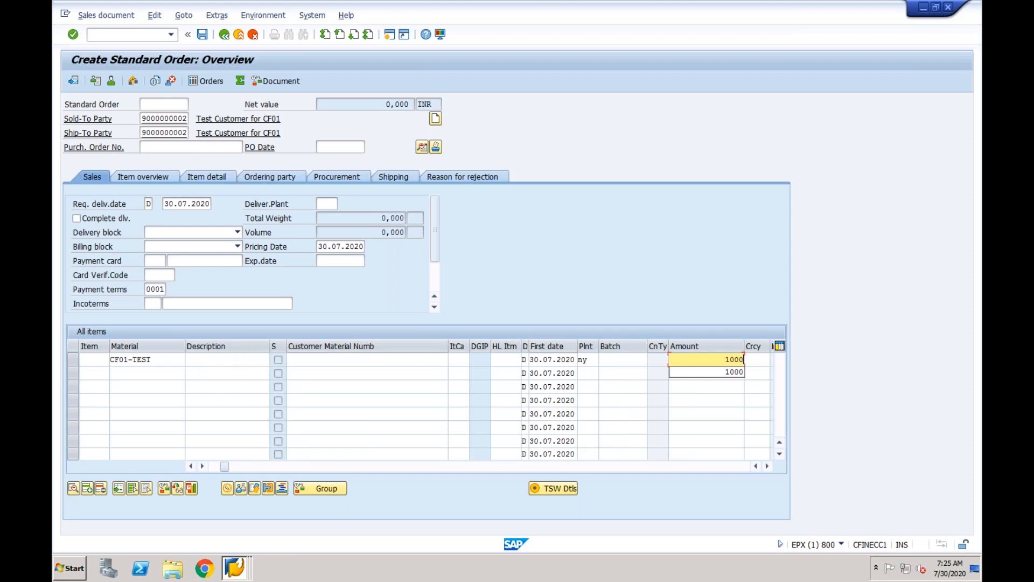
key("Return")
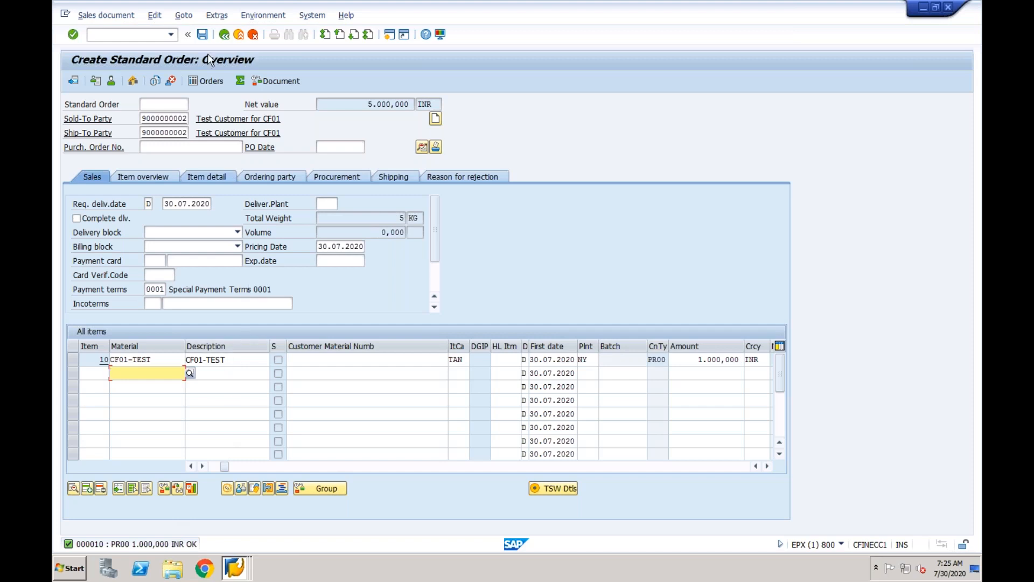
Save the order and choose to edit its missing header Incoterms data.
left_click(203, 35)
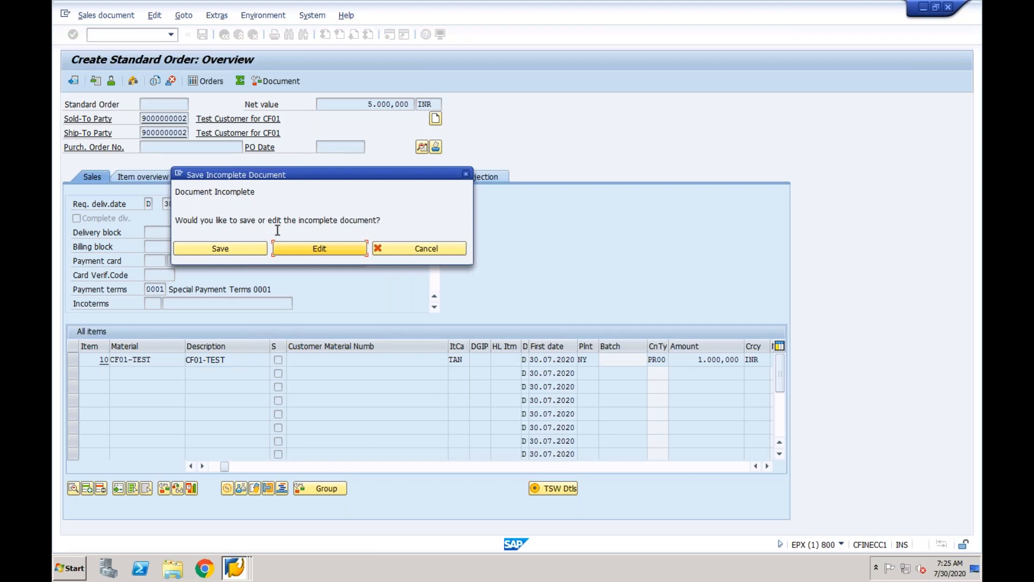
left_click(308, 251)
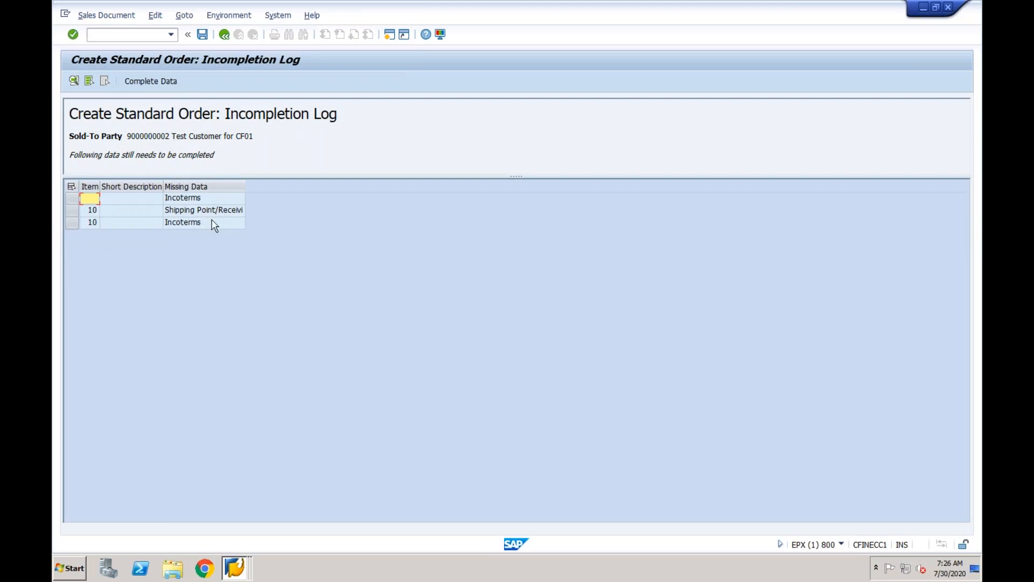
double_click(199, 198)
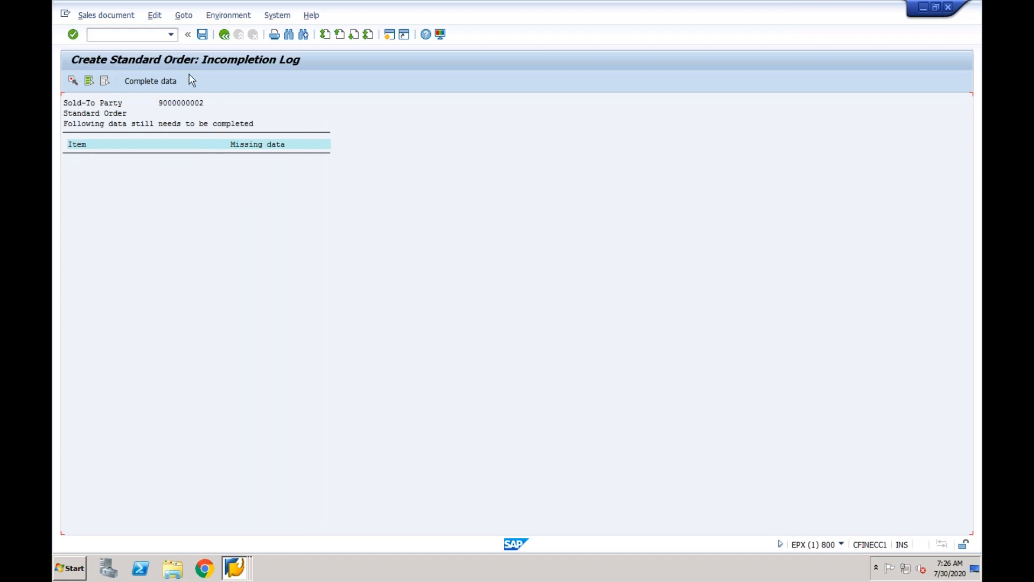
left_click(163, 83)
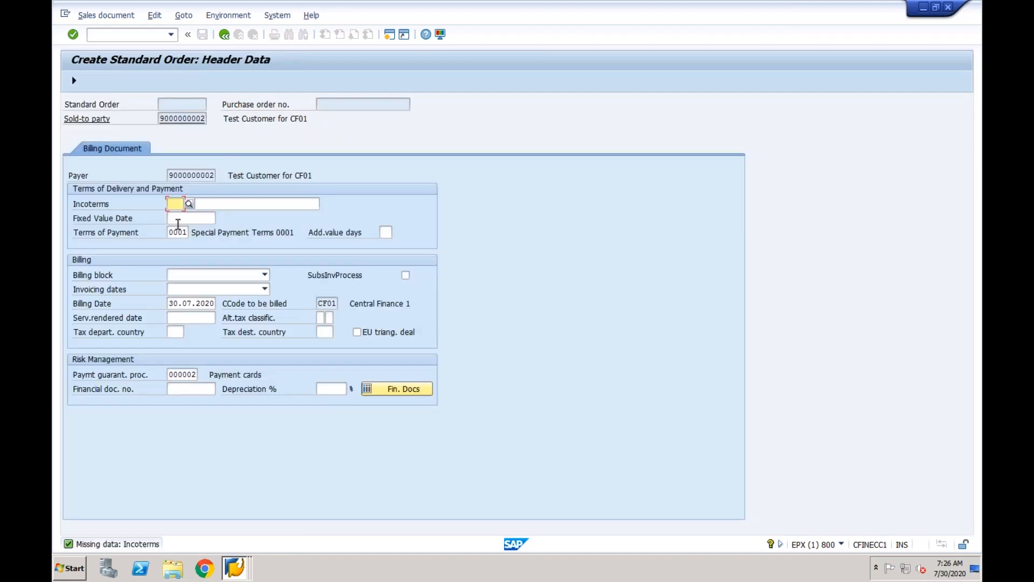
Set Incoterms CFR with second part 'test' and return to the incompletion log.
left_click(189, 205)
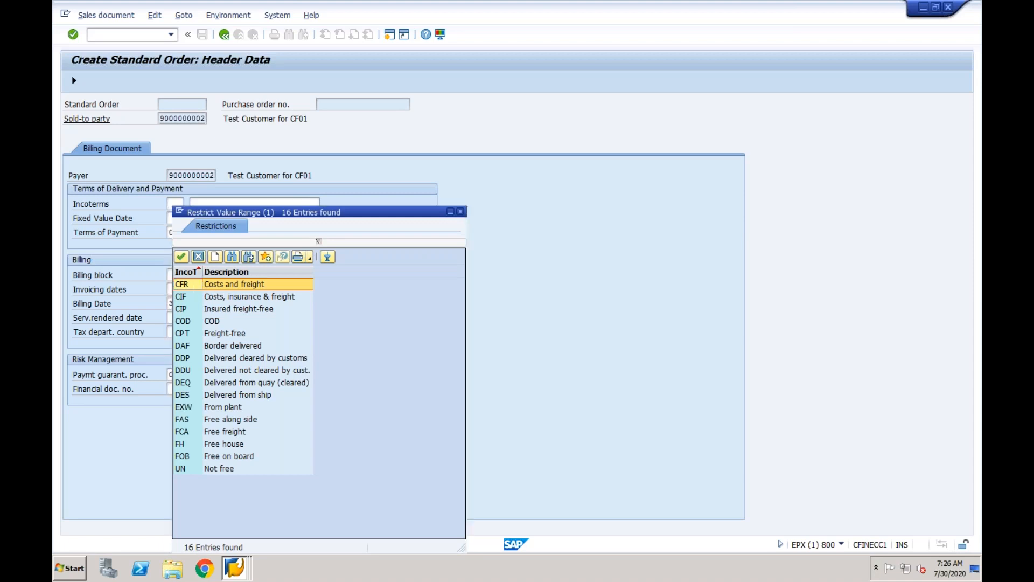
double_click(195, 285)
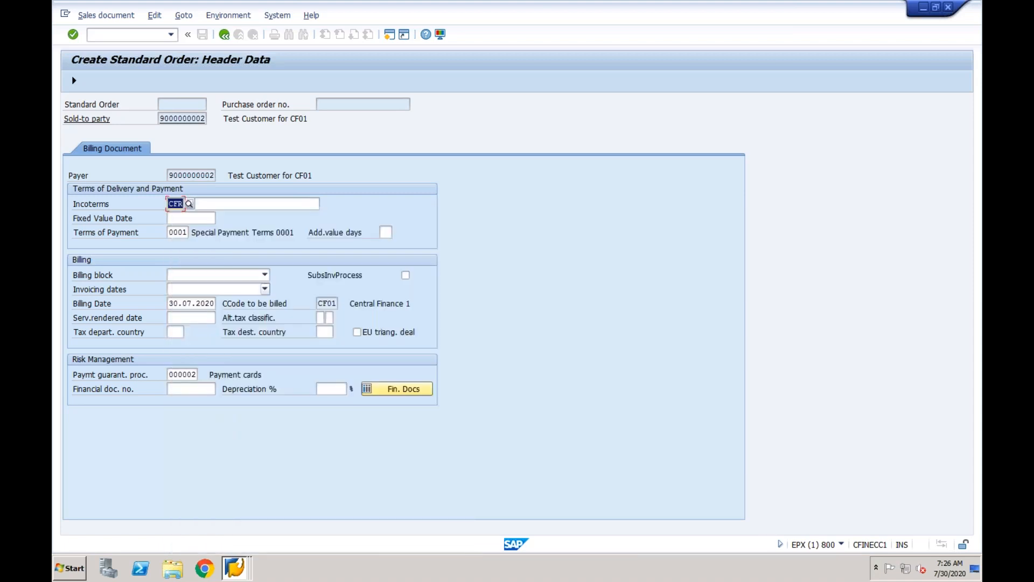
key("Return")
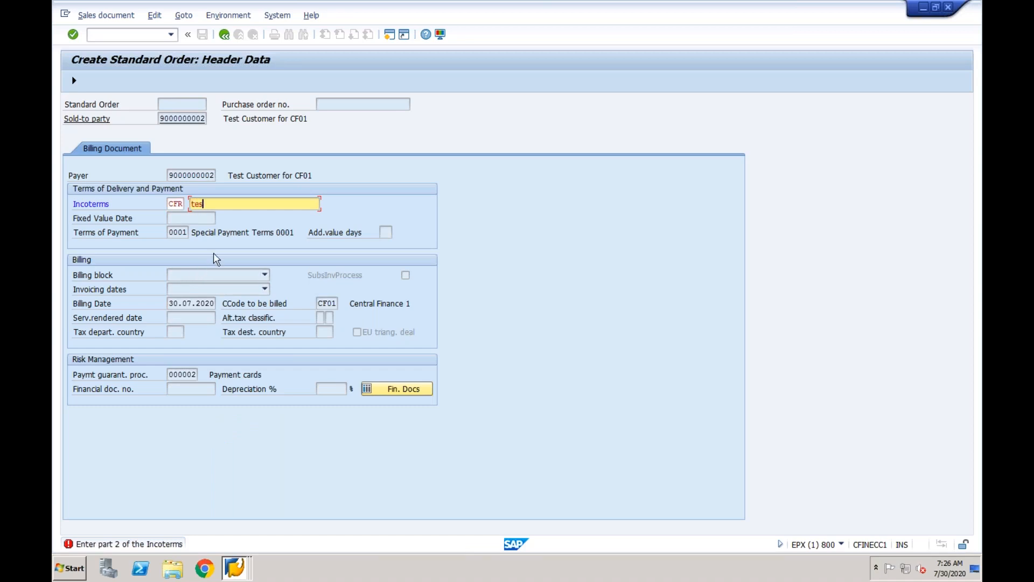
type("test")
key("Return")
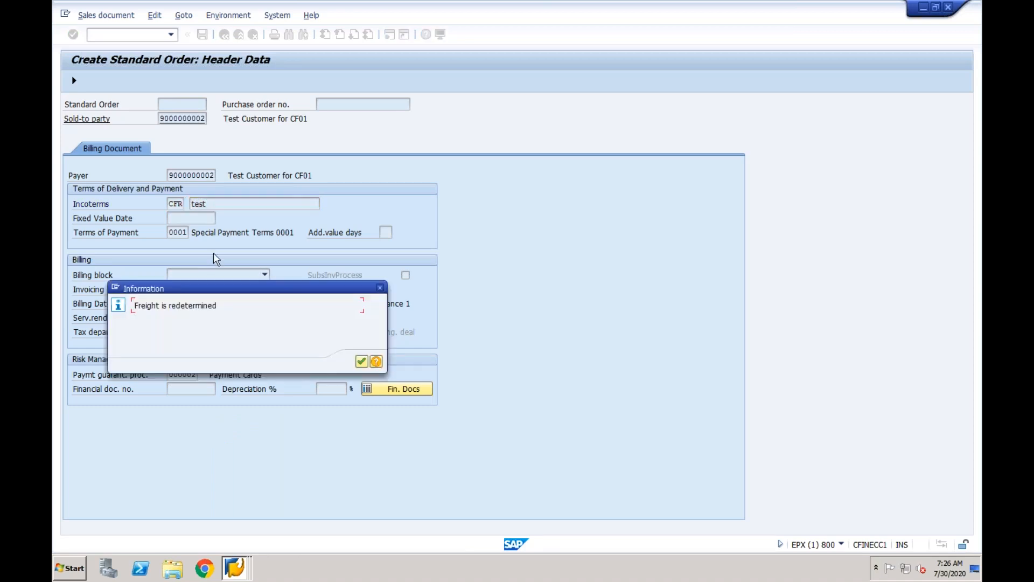
left_click(362, 362)
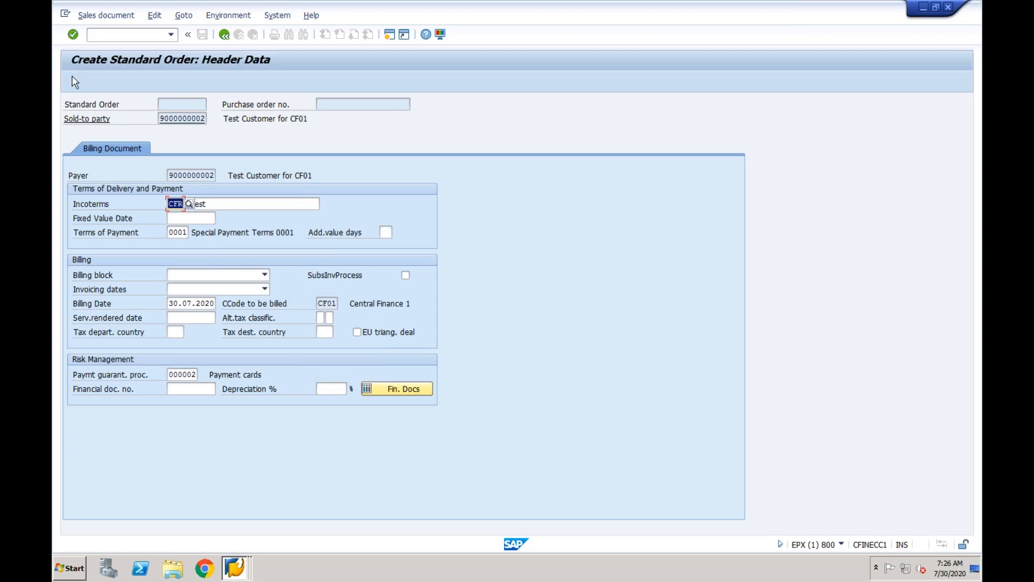
left_click(74, 82)
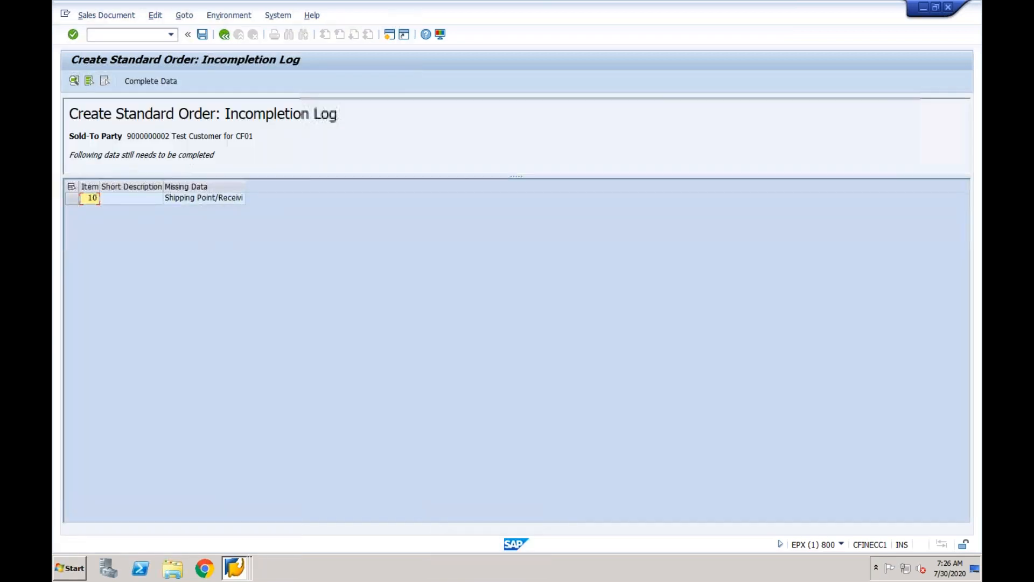
Open item 10's missing shipping point, then switch to the account groups session.
double_click(212, 198)
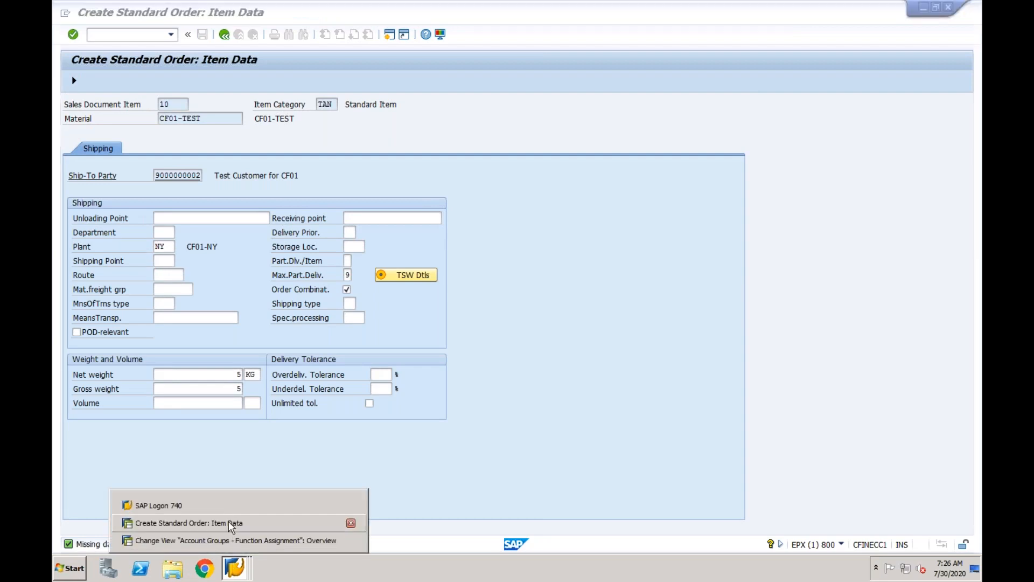
left_click(235, 567)
left_click(231, 541)
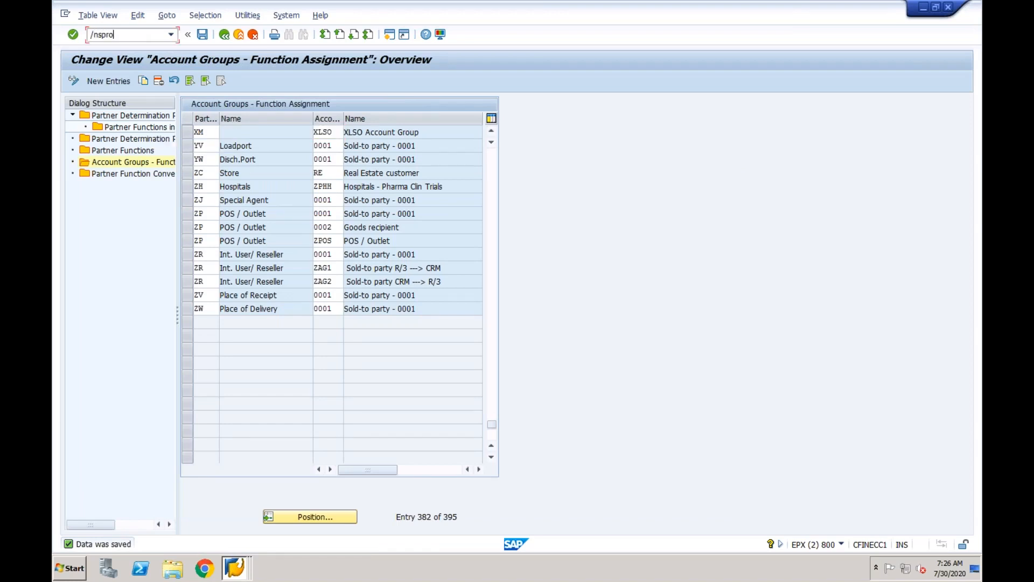
In the SAP Reference IMG, follow Logistics Execution > Shipping > Basic Shipping Functions to Assign Shipping Points.
key("Return")
left_click(115, 81)
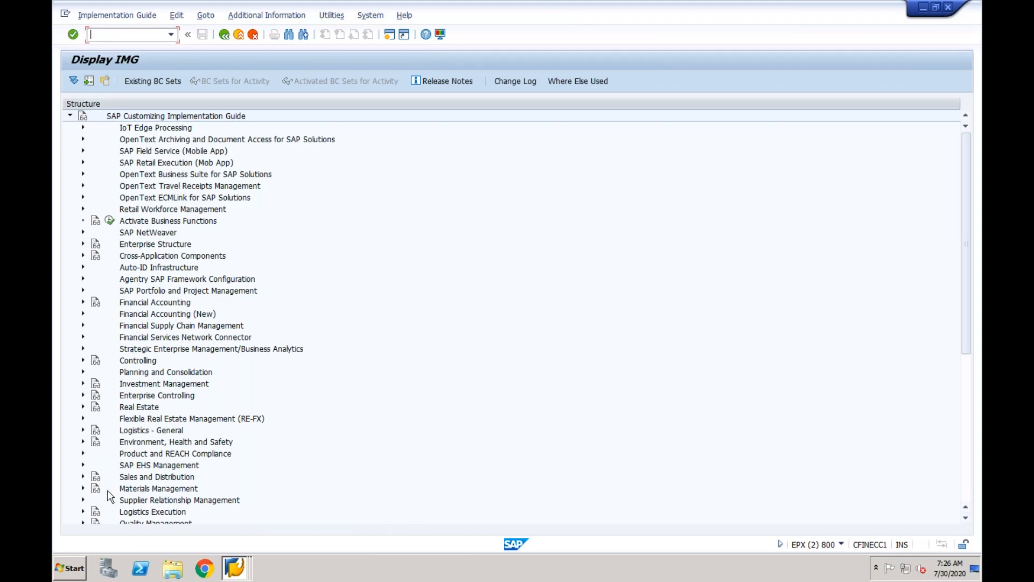
left_click(83, 511)
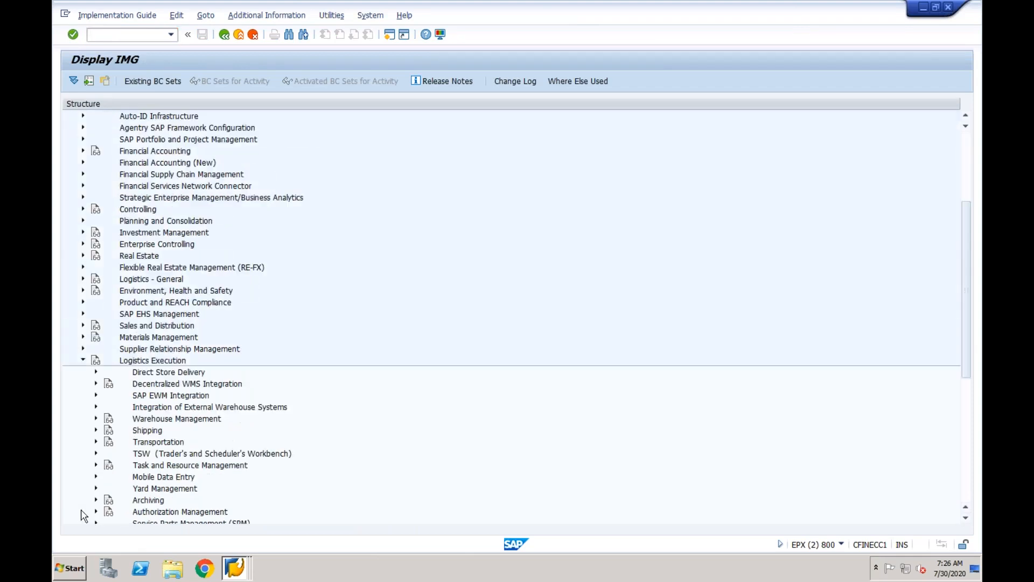
left_click(144, 431)
left_click(96, 430)
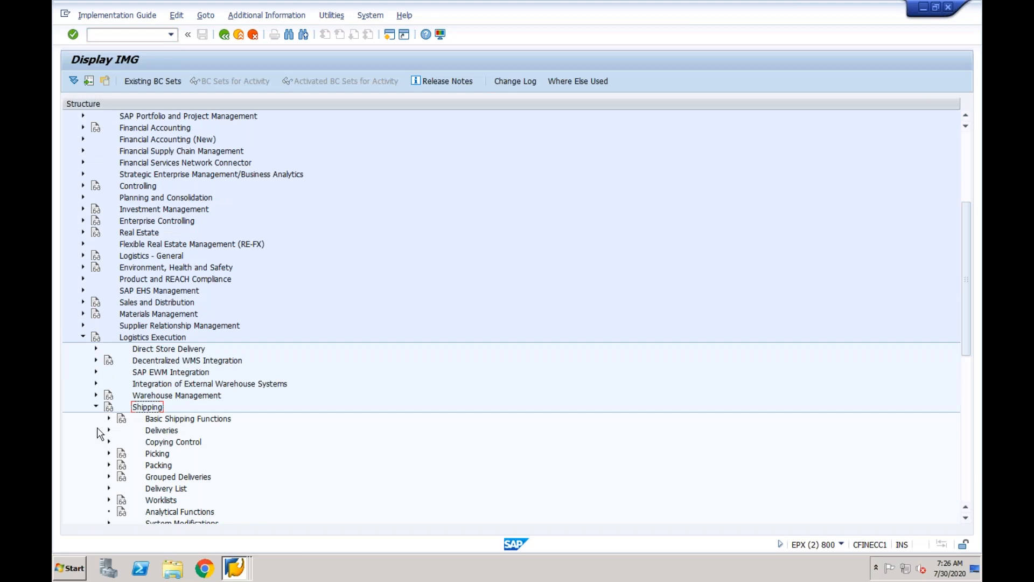
left_click(109, 419)
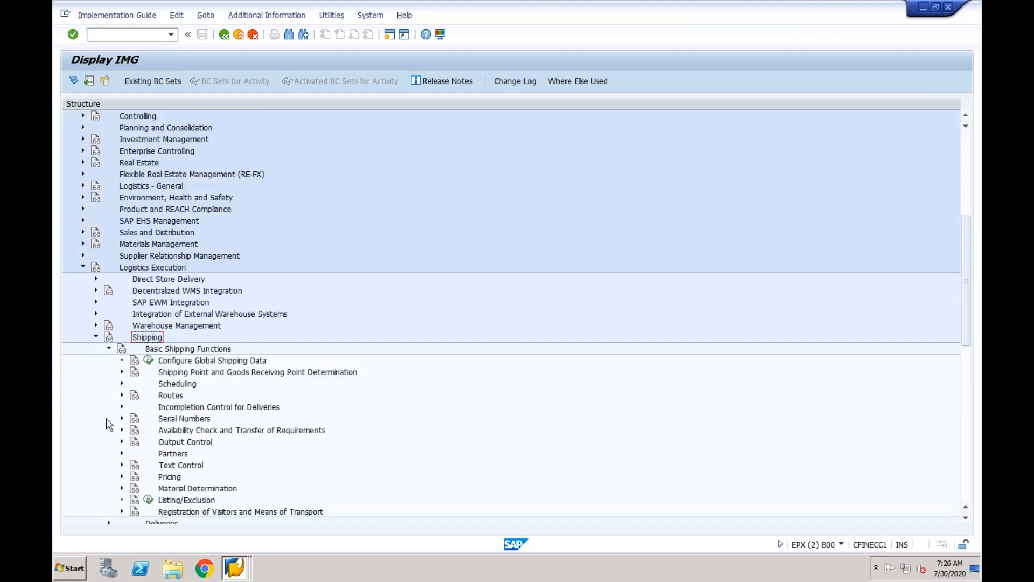
left_click(179, 372)
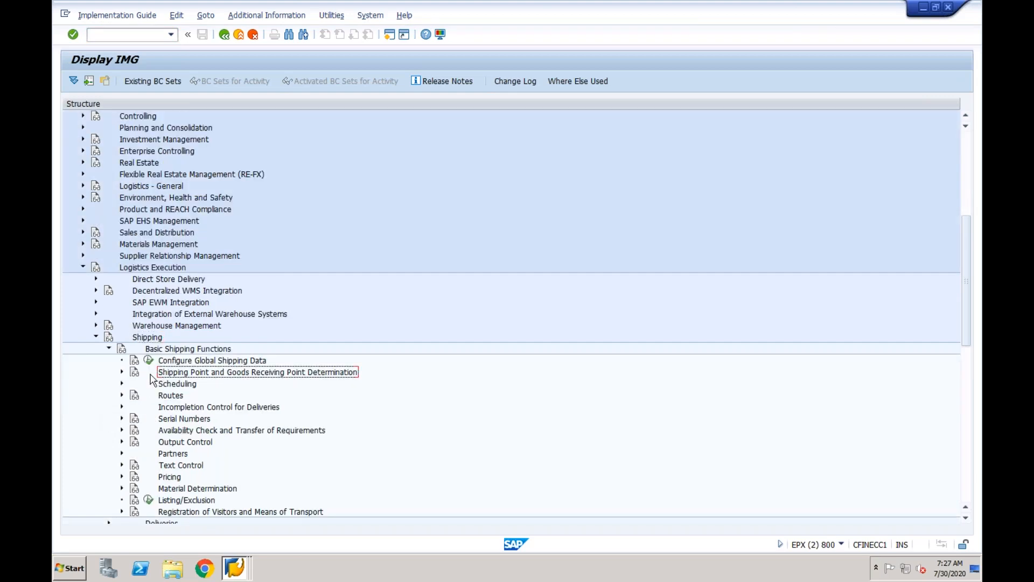
left_click(122, 372)
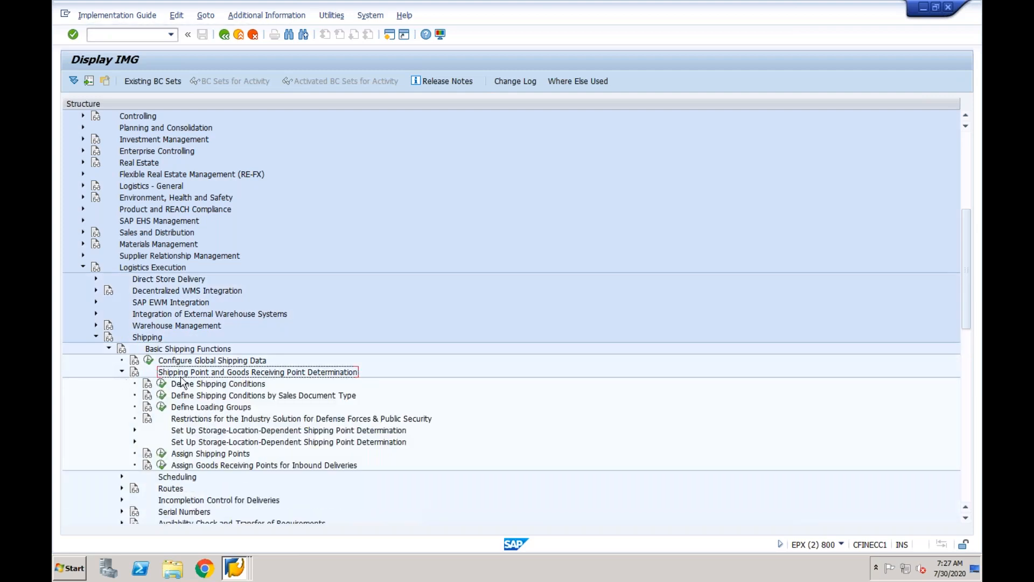
left_click(162, 456)
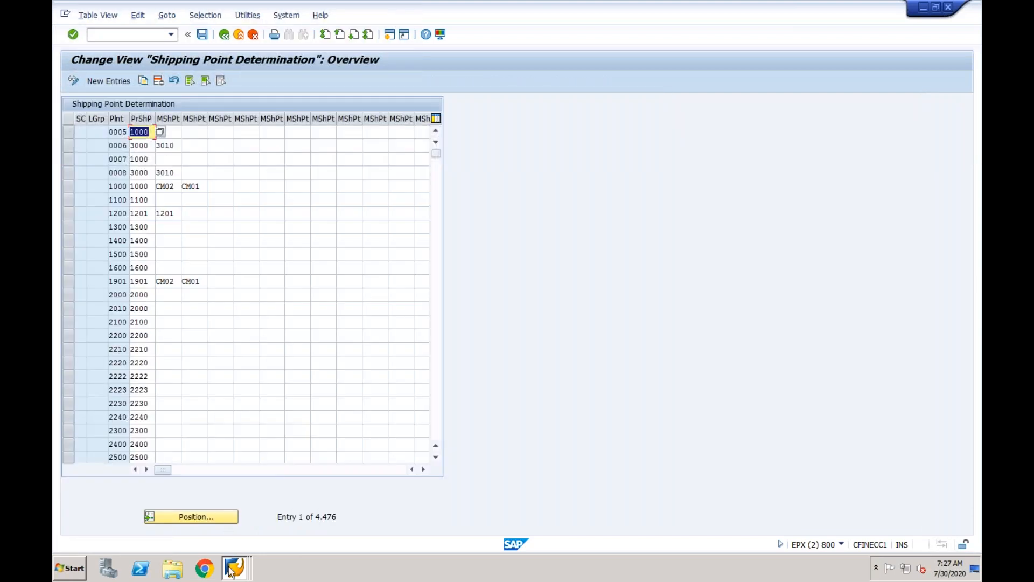
Enter shipping point CF01 on the order item, then return to the Shipping Point Determination table.
left_click(230, 570)
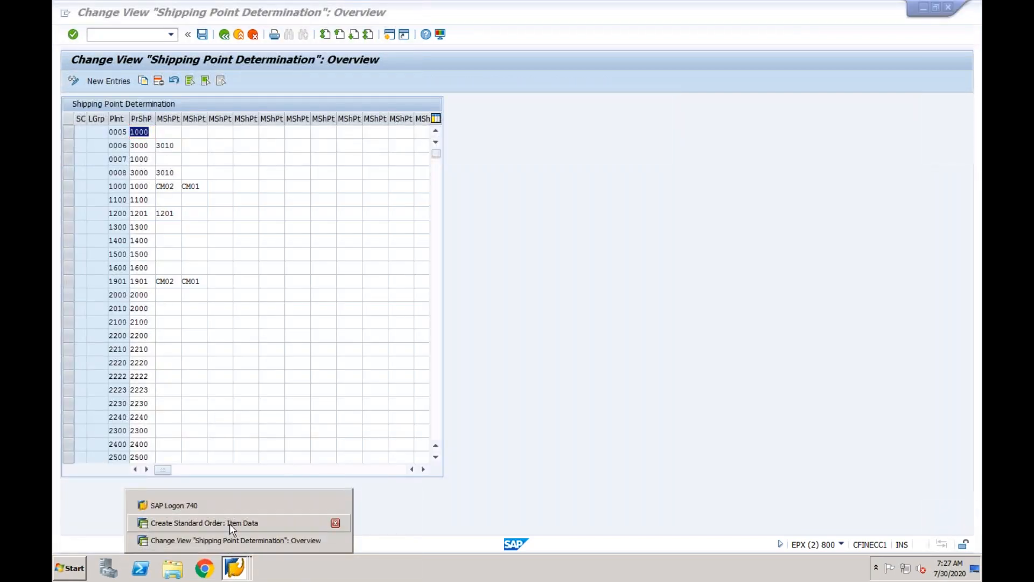
left_click(230, 524)
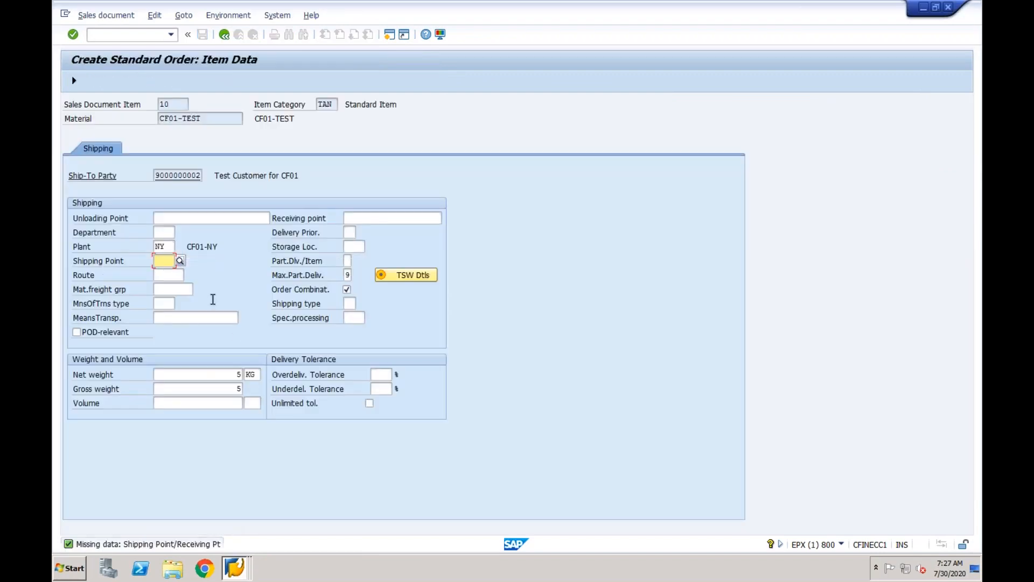
type("cf01")
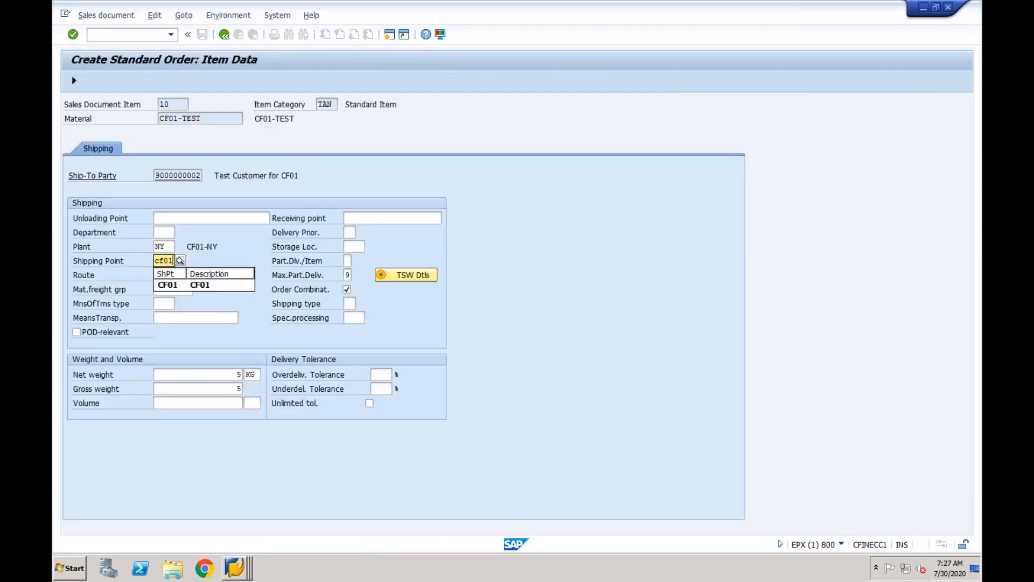
key("Tab")
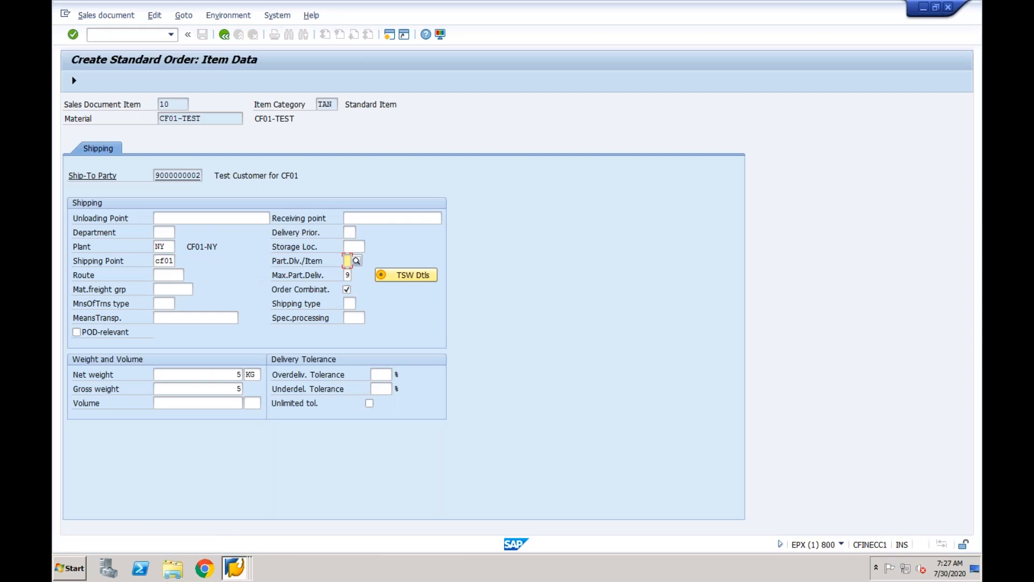
key("Return")
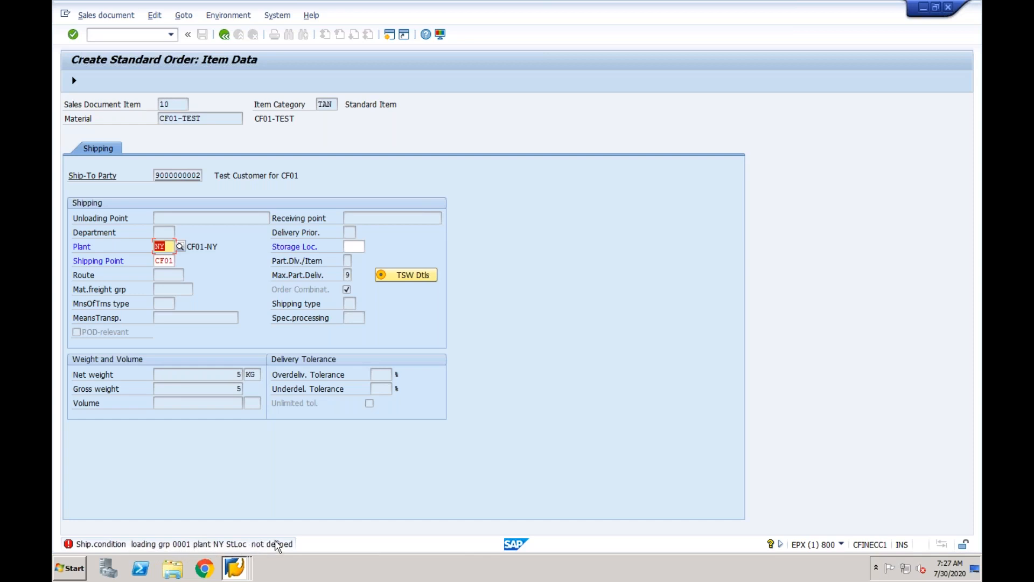
mouse_move(236, 567)
left_click(270, 540)
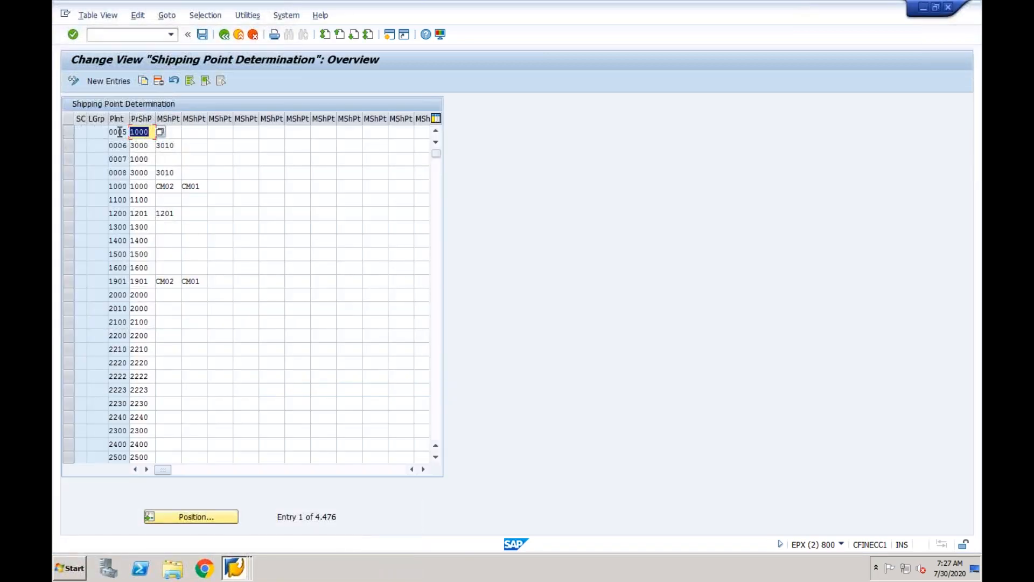
Add a shipping point determination row: loading group 0001, plant NY, shipping point CF01.
left_click(109, 82)
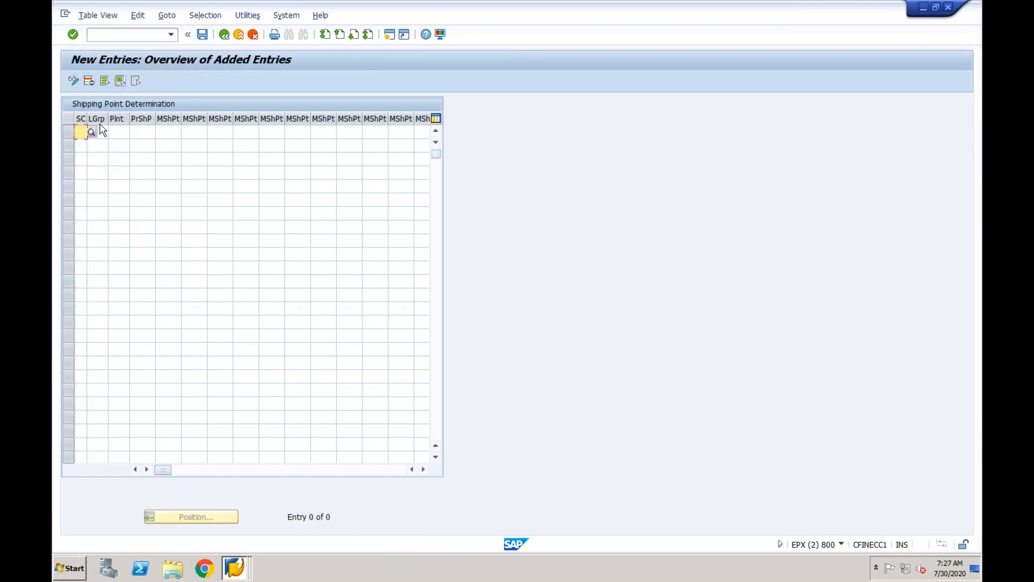
left_click(97, 132)
key("Tab")
type("c")
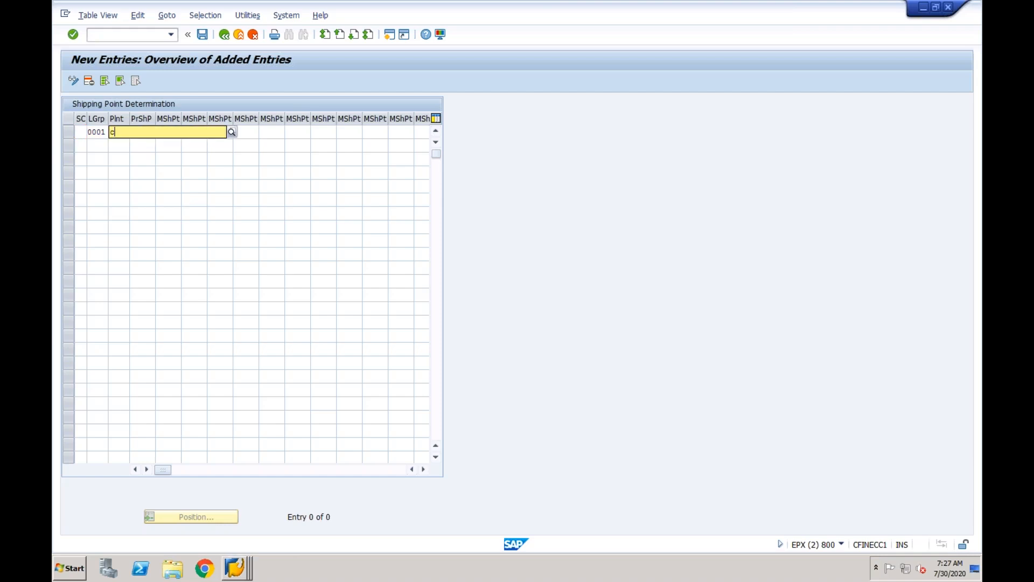
key("BackSpace")
type("ny")
key("Tab")
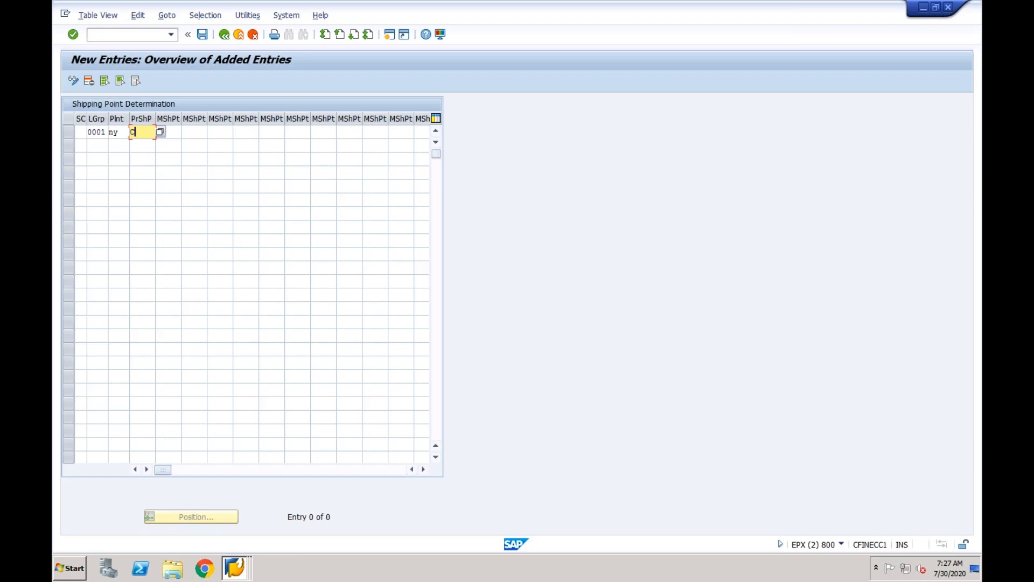
type("CF01")
Save the new entry under the customizing request and return to the sales order item.
left_click(234, 567)
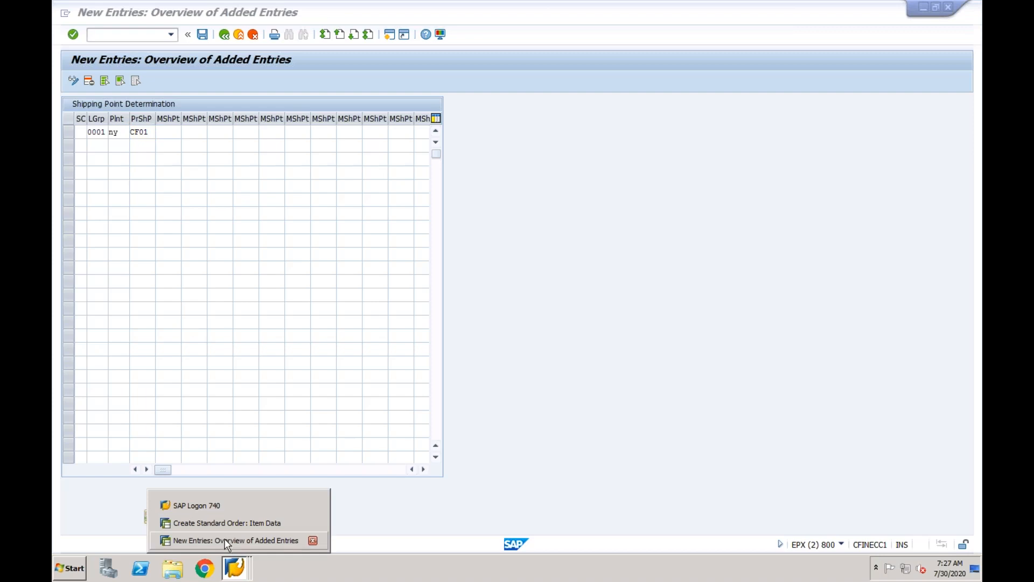
left_click(223, 524)
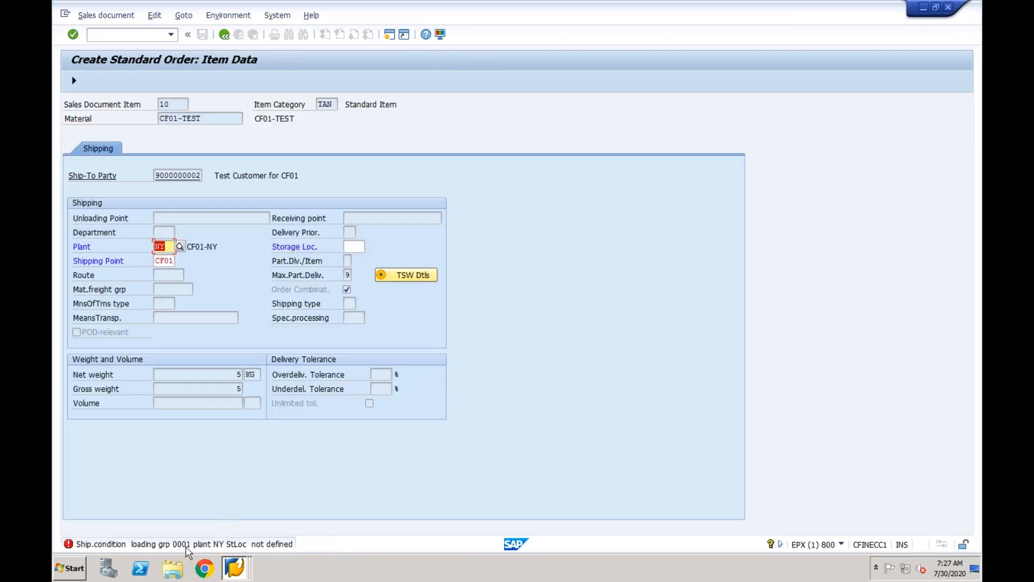
left_click(237, 562)
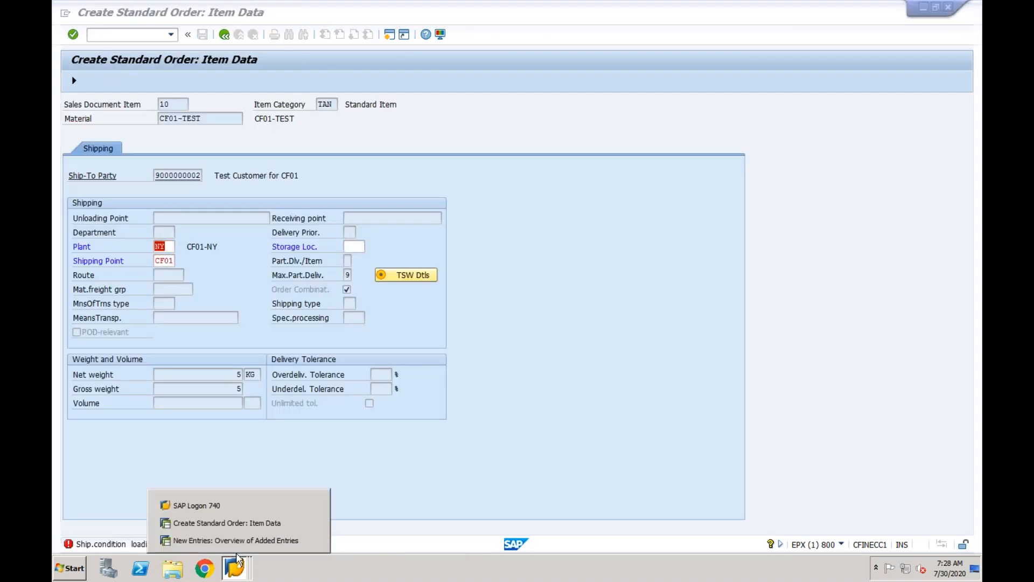
left_click(235, 540)
left_click(202, 35)
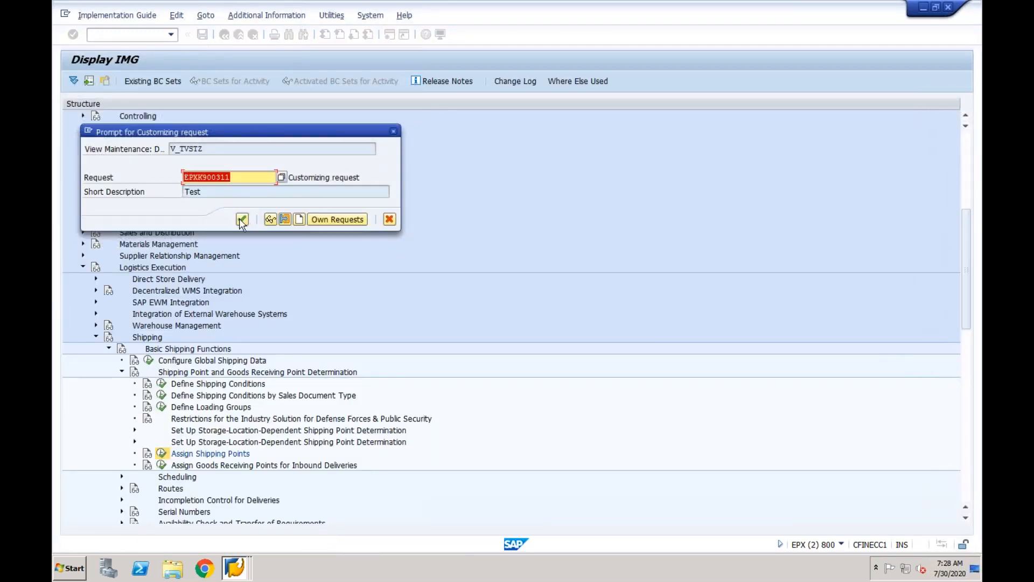
left_click(241, 220)
left_click(235, 566)
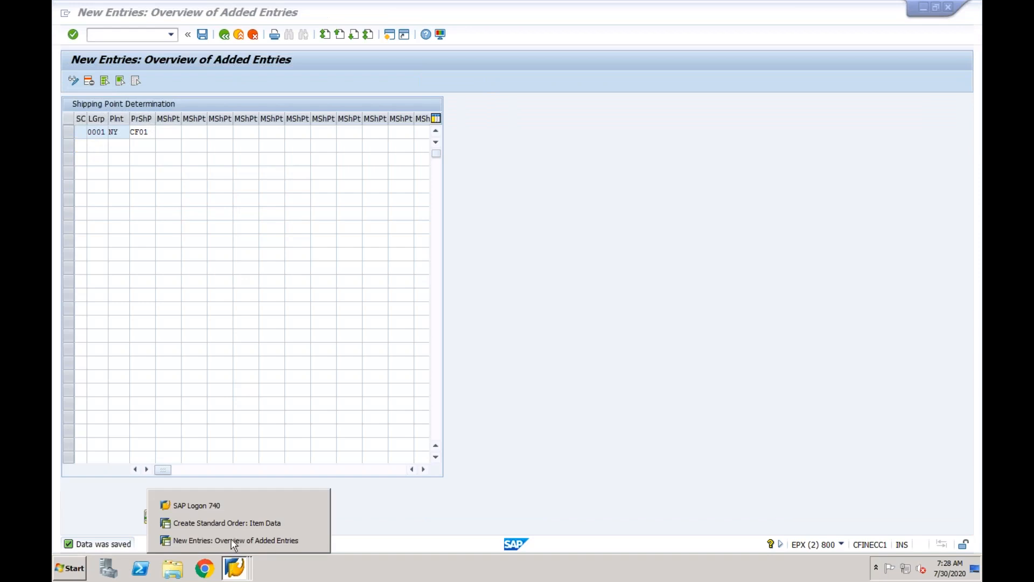
left_click(233, 523)
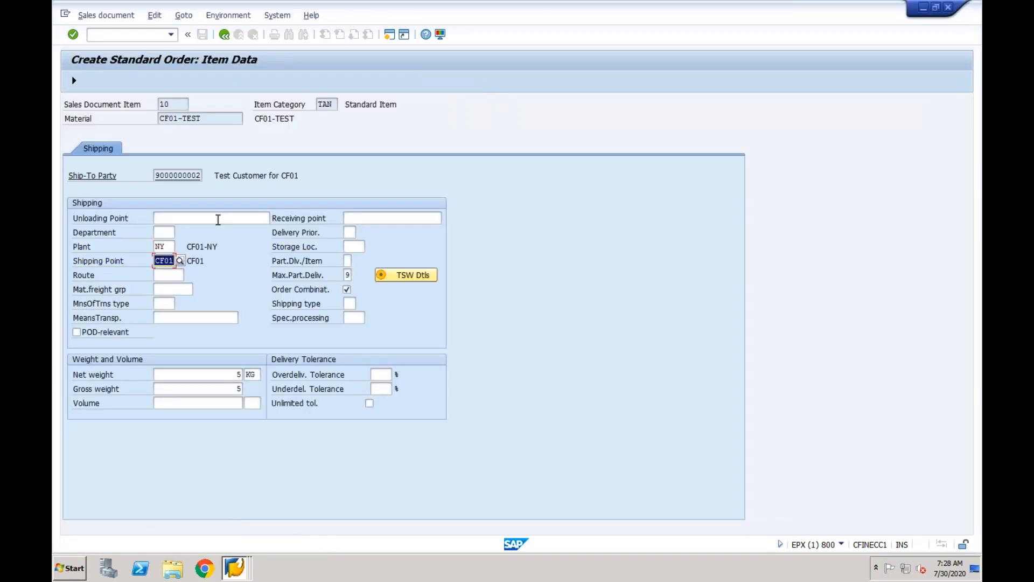
Save the standard order from its overview and read the new order number in the message details.
left_click(73, 80)
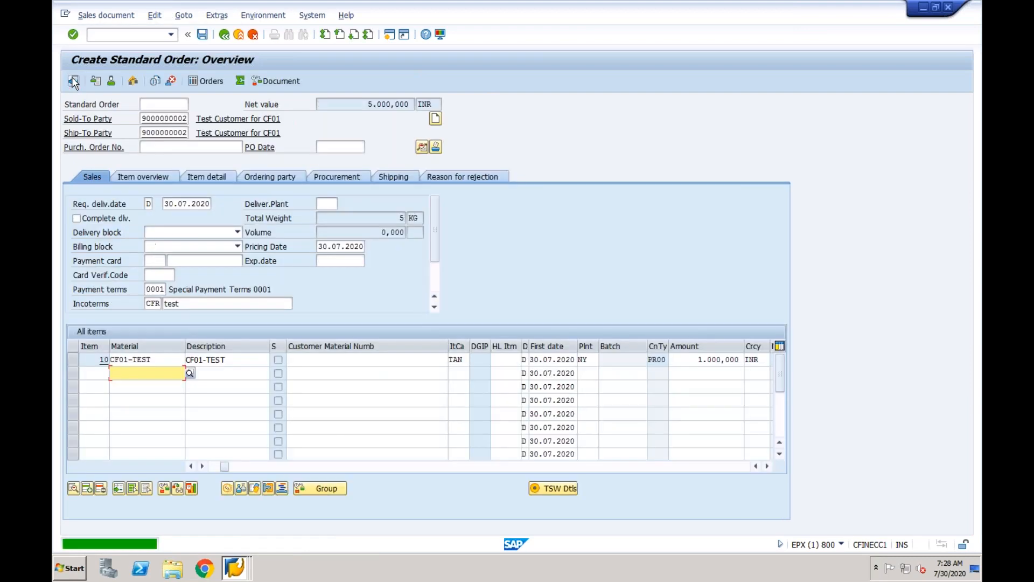
left_click(203, 34)
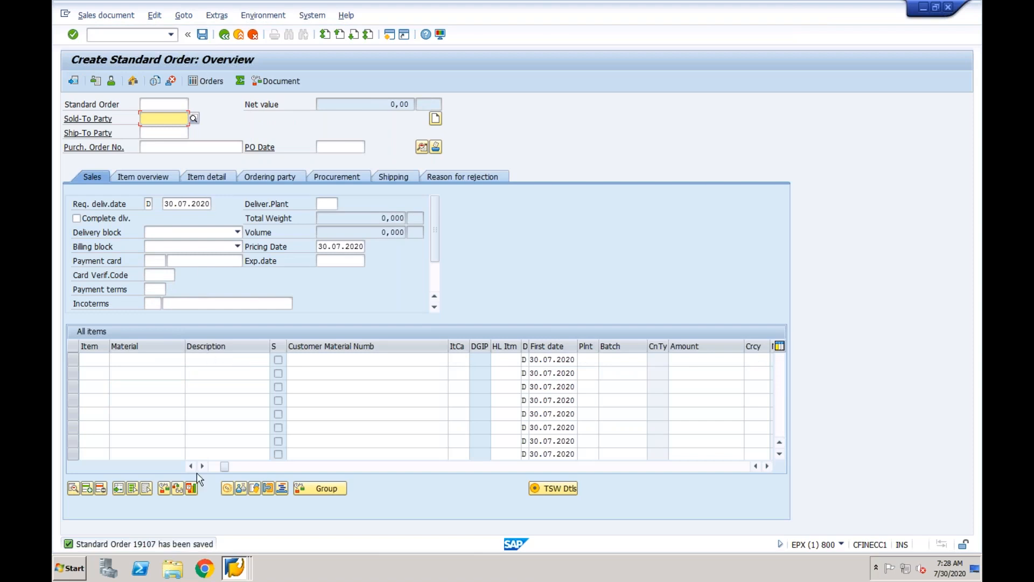
left_click(167, 545)
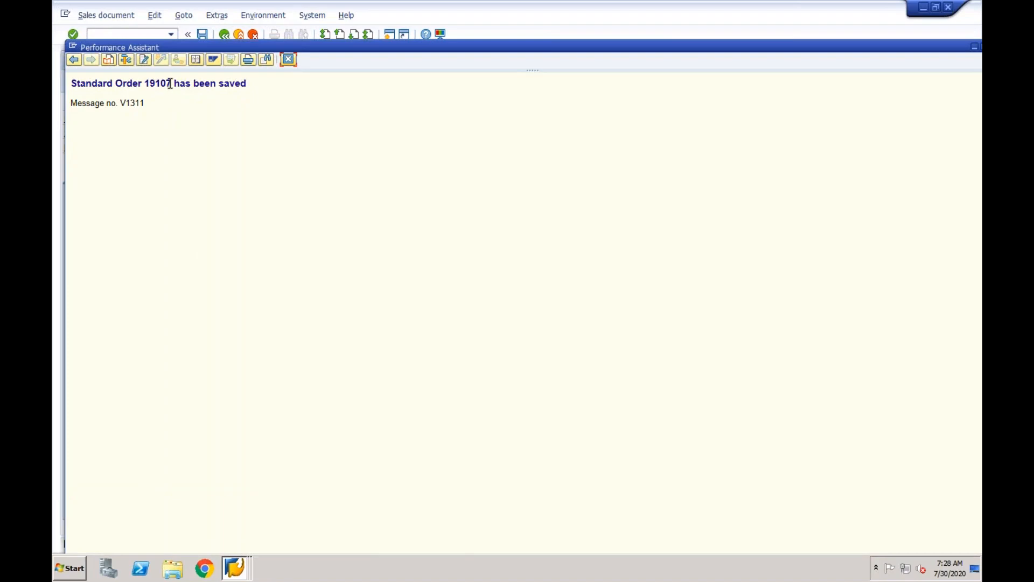
left_click_drag(168, 84, 145, 84)
left_click(288, 59)
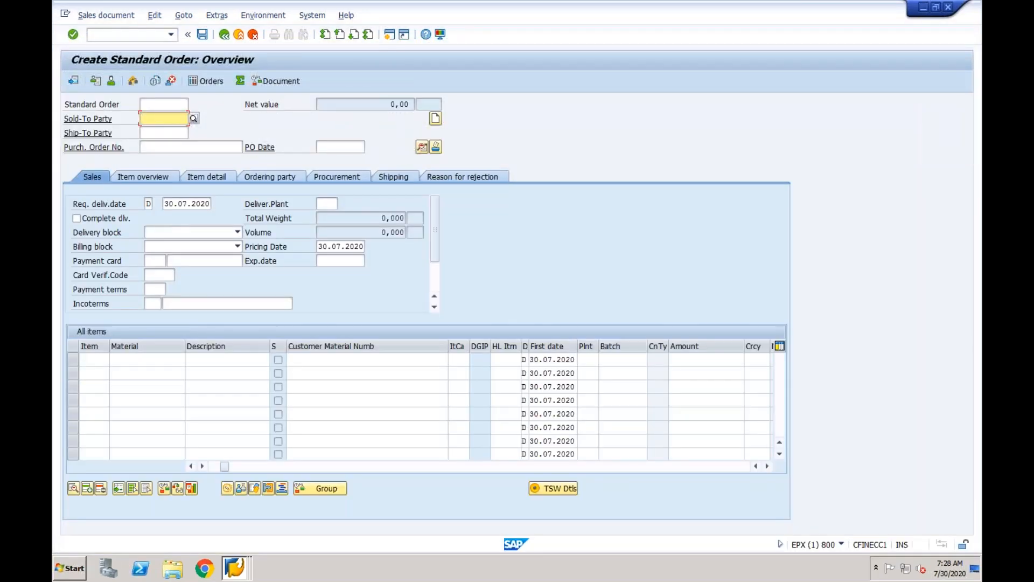
Display the saved order and check item 10's schedule lines: 5 units confirmed for 30.07.2020.
left_click(125, 19)
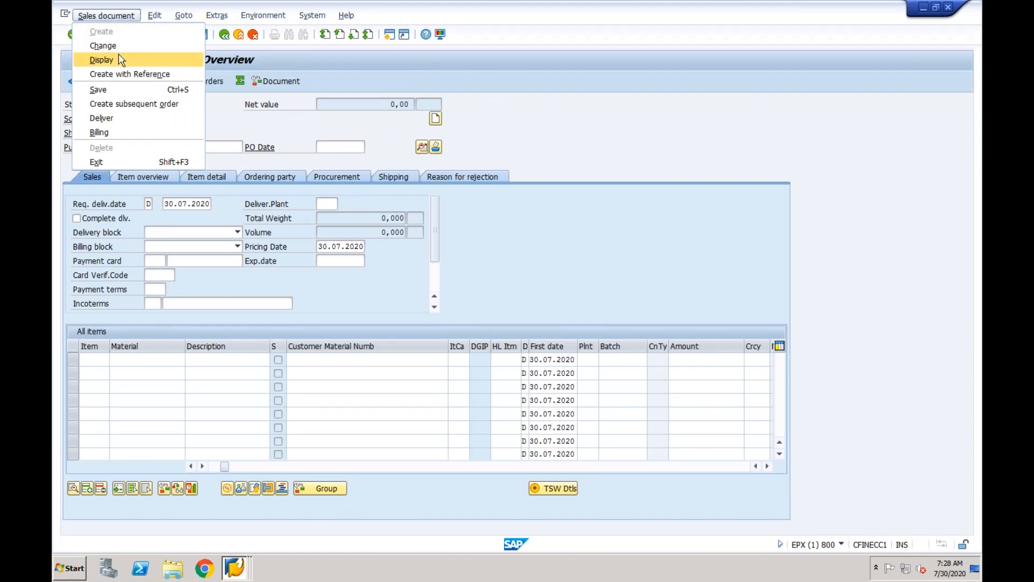
left_click(101, 60)
key("Return")
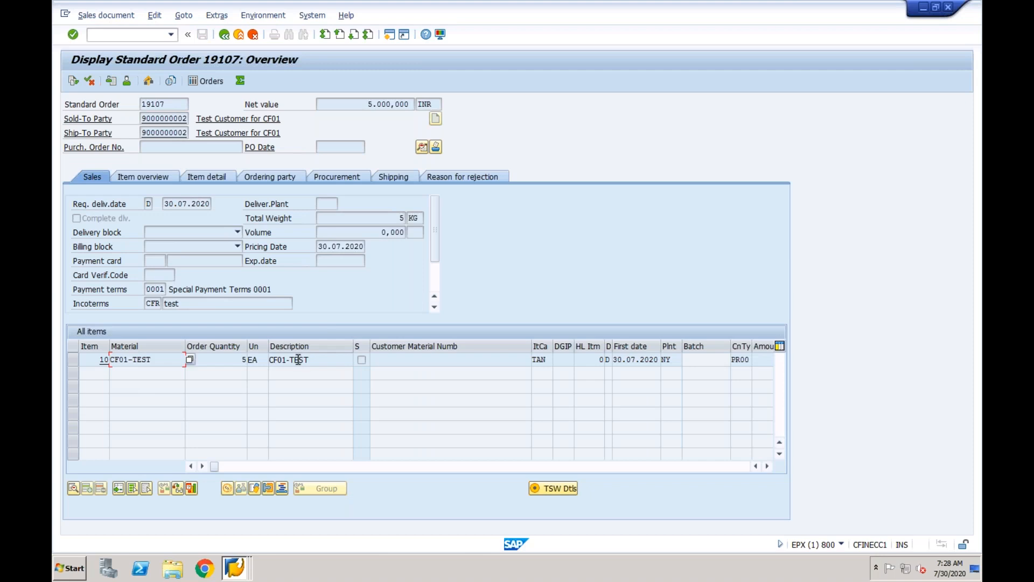
double_click(298, 359)
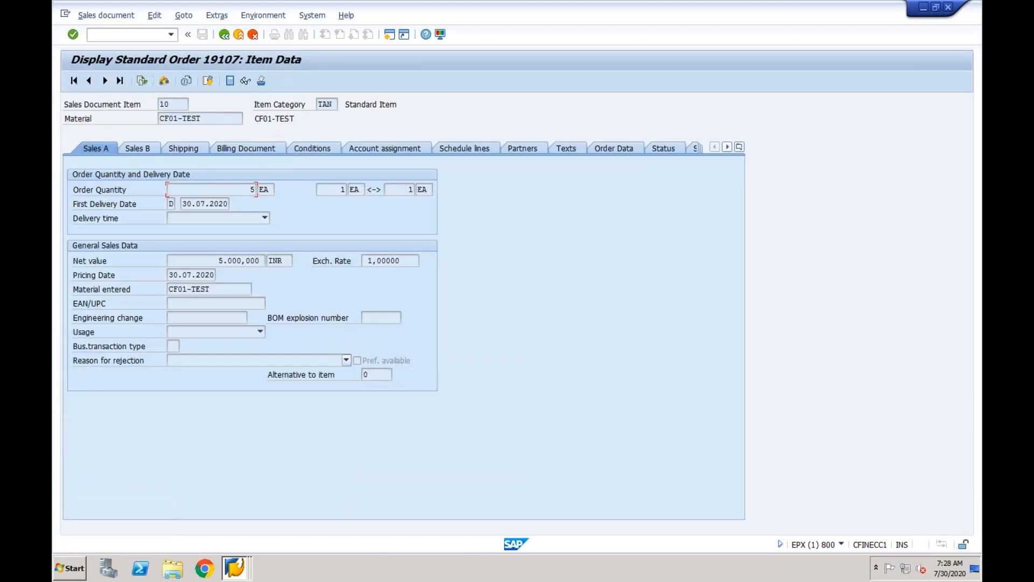
left_click(476, 153)
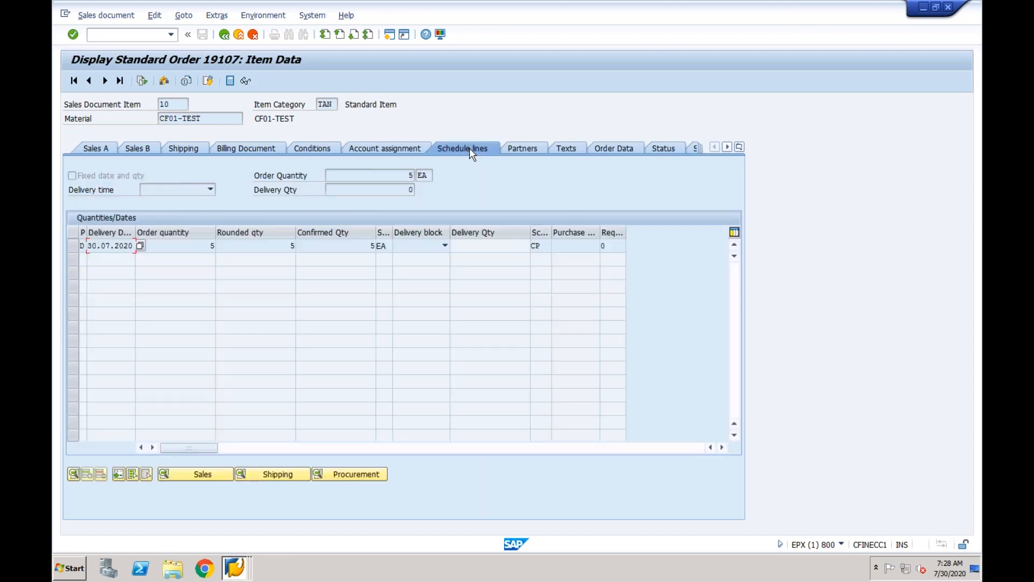
left_click_drag(348, 249, 380, 246)
left_click(115, 246)
Create an outbound delivery for the saved order via /nvl01n from shipping point CF01.
left_click(135, 35)
type("/nvl01n")
key("Return")
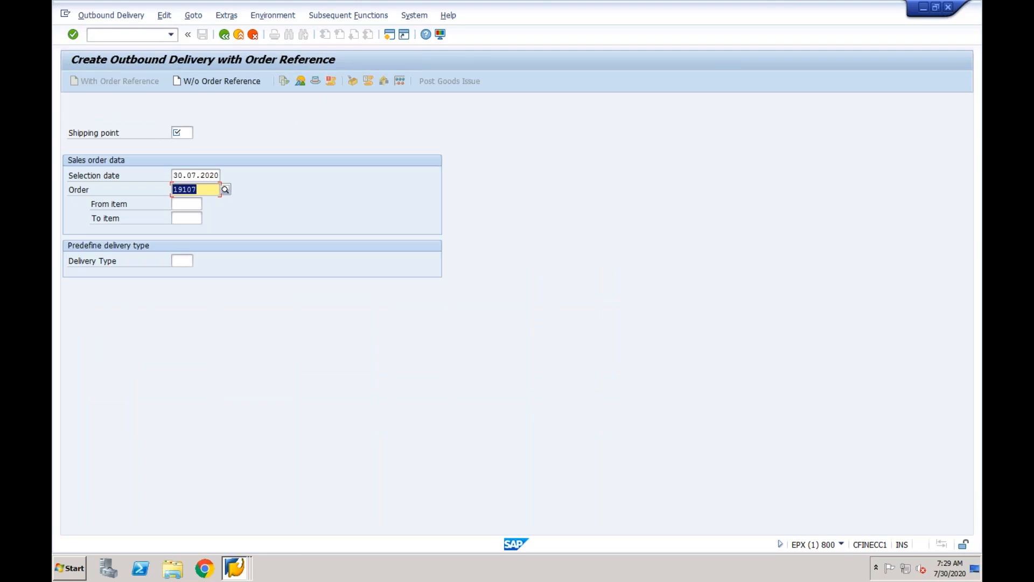
left_click(184, 133)
type("CF01")
key("Return")
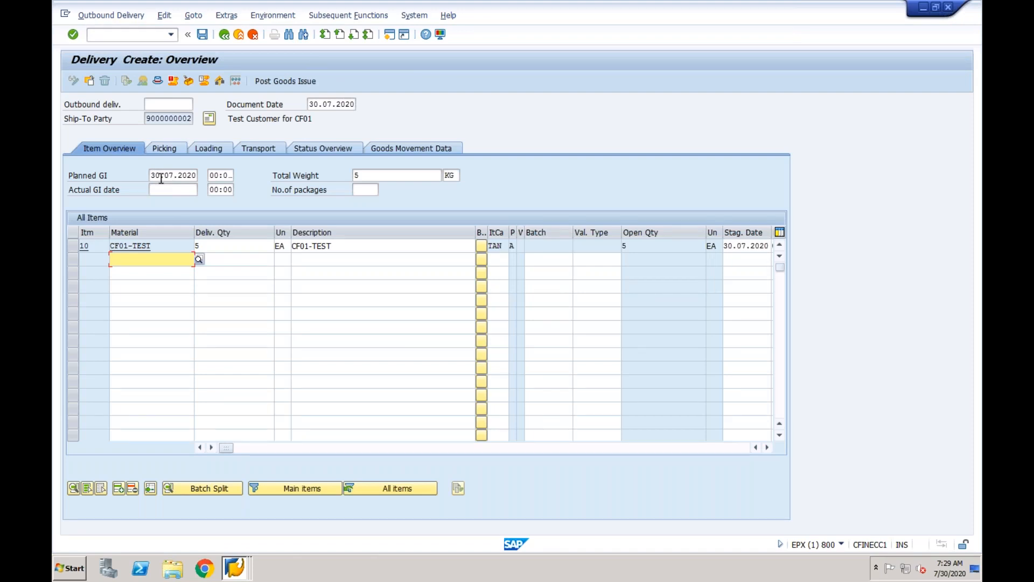
Record a picked quantity of 5 for item 10, matching its delivery quantity.
left_click(225, 245)
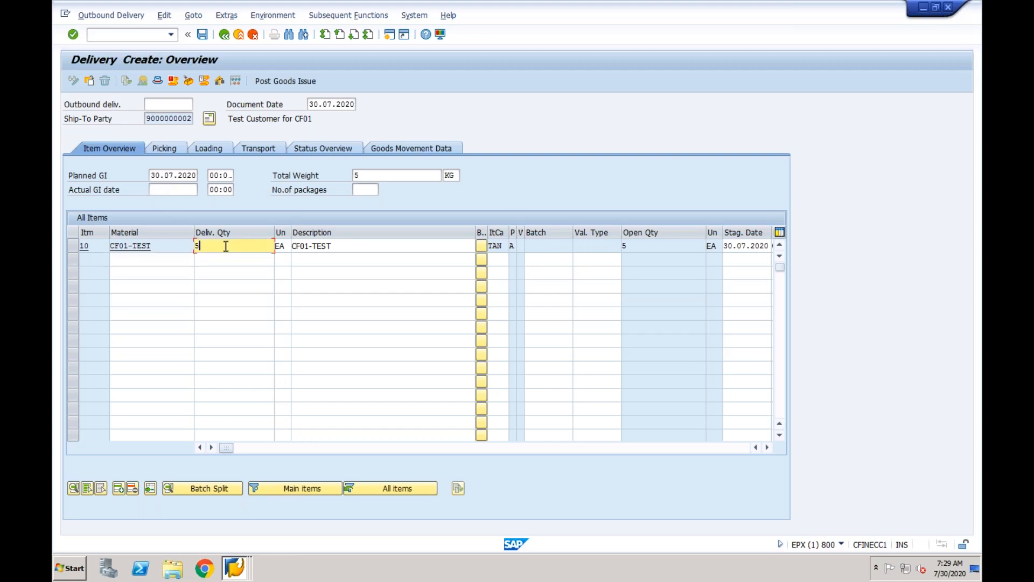
left_click(173, 149)
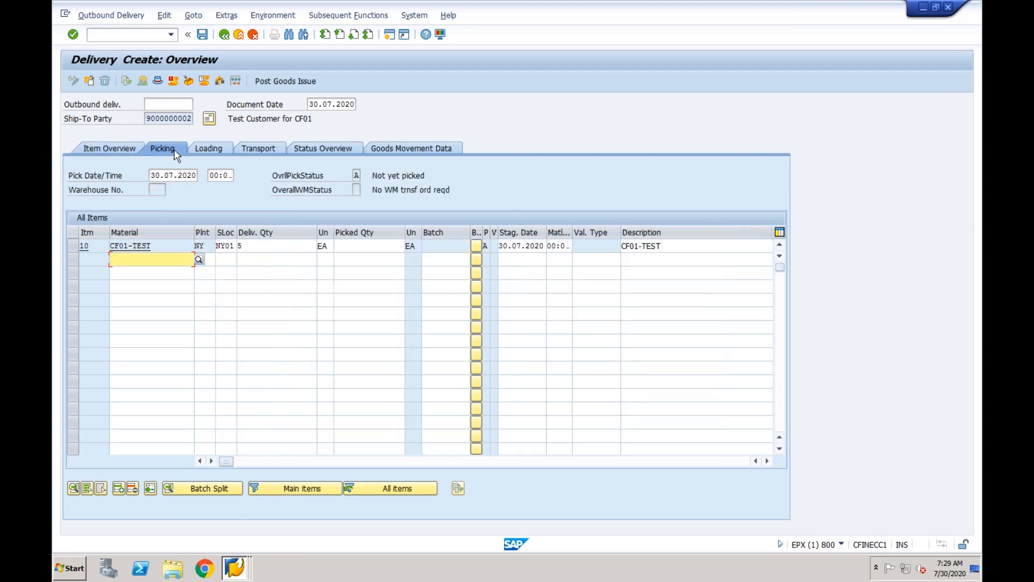
left_click(361, 247)
type("5")
left_click(297, 246)
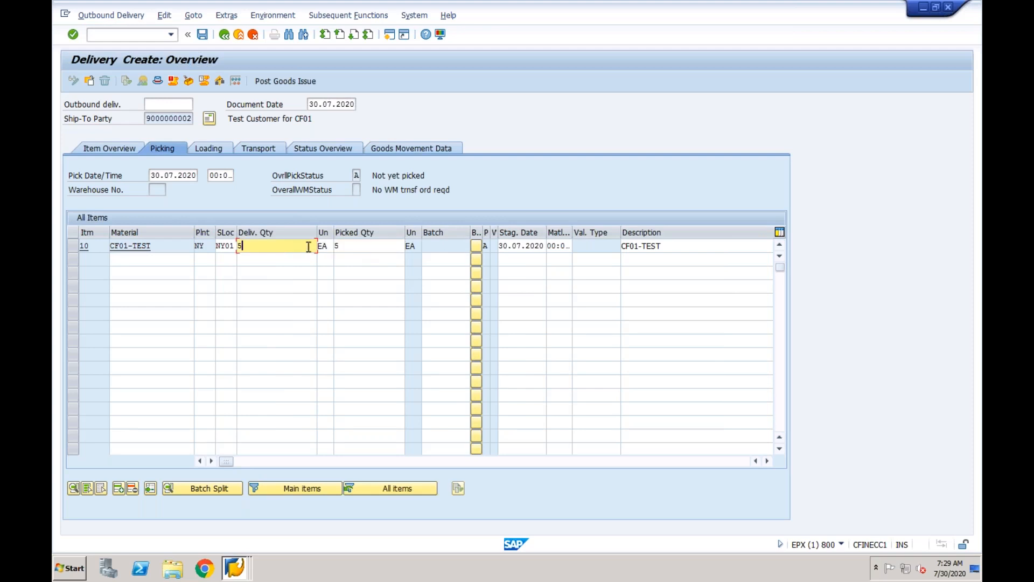
left_click(355, 251)
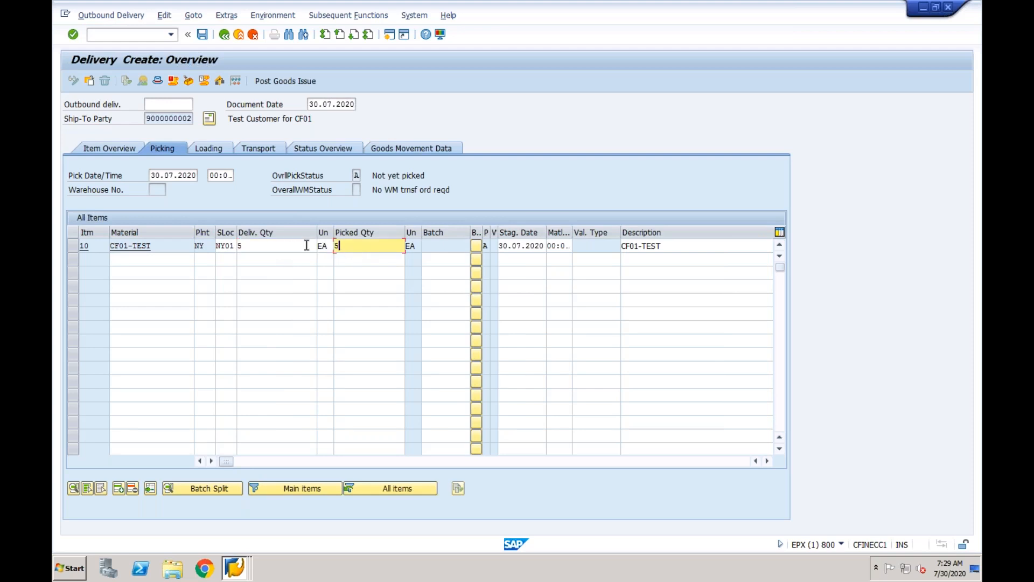
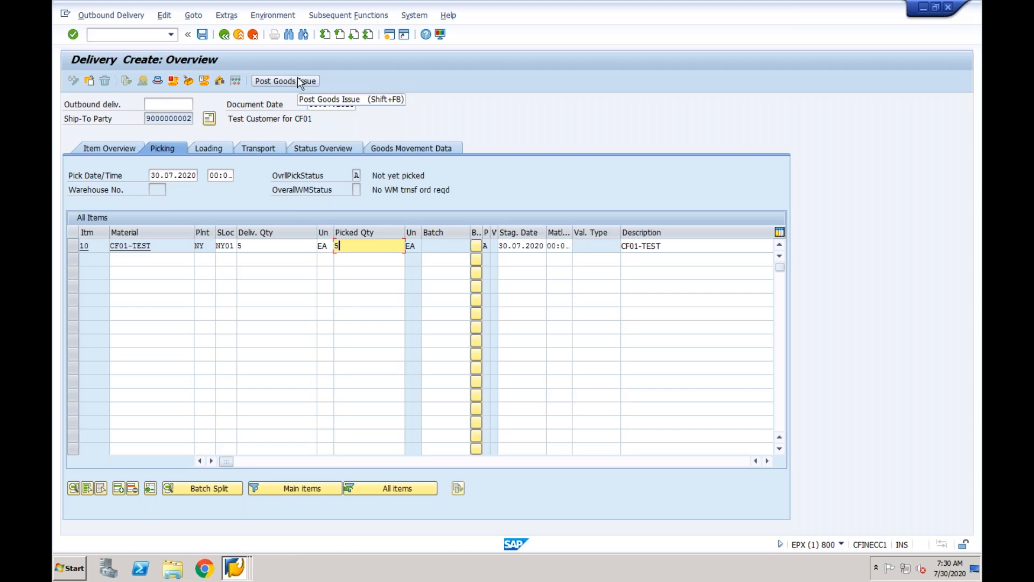
Attempt goods issue for the delivery, which fails on a CF01 GBB account-determination error.
left_click(288, 82)
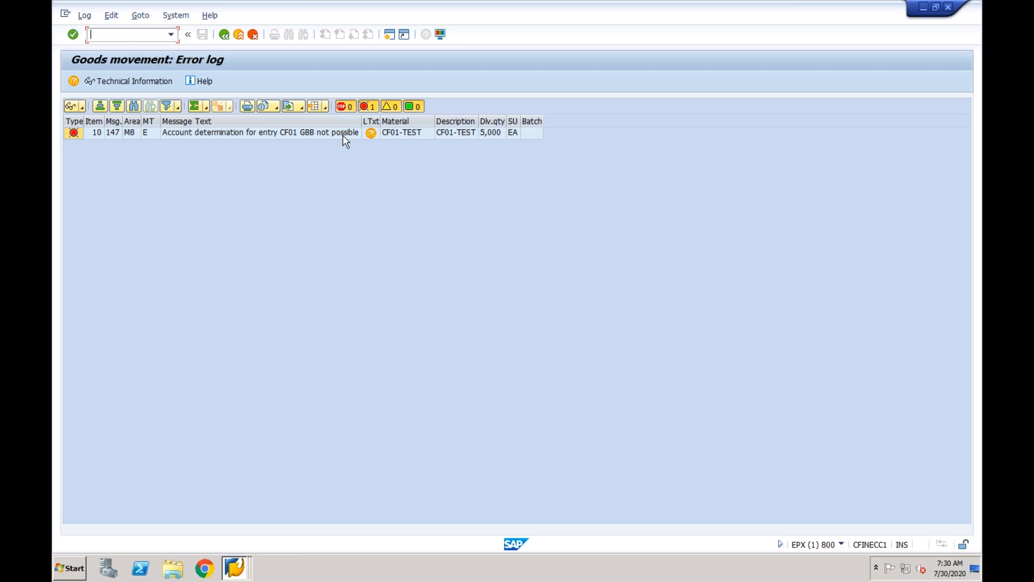
Open a second SAP session at the Easy Access screen.
left_click(389, 37)
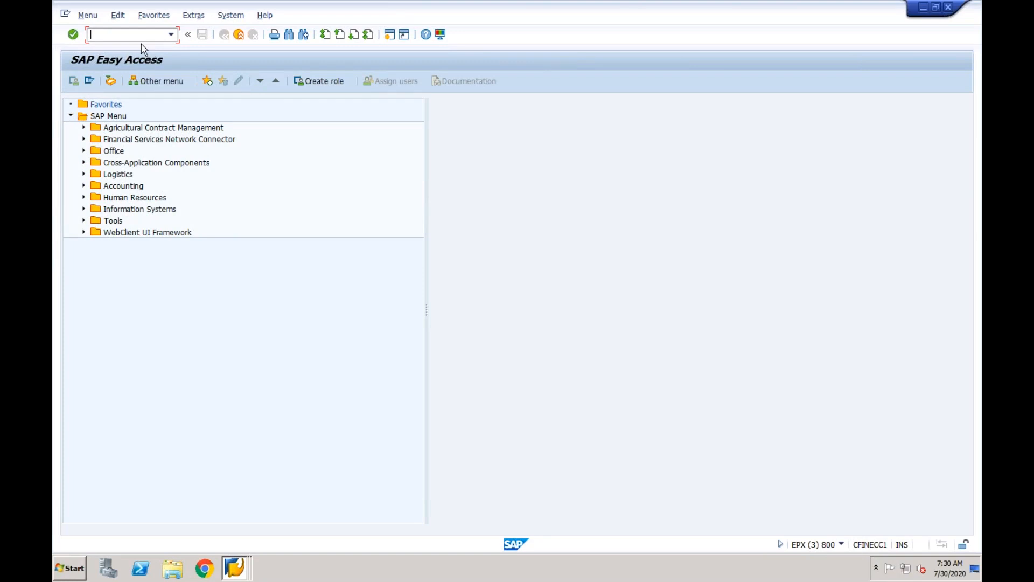
Start P&L G/L account 4002 in FS00 with account group PL and short text COGS.
type("fs00")
key("Return")
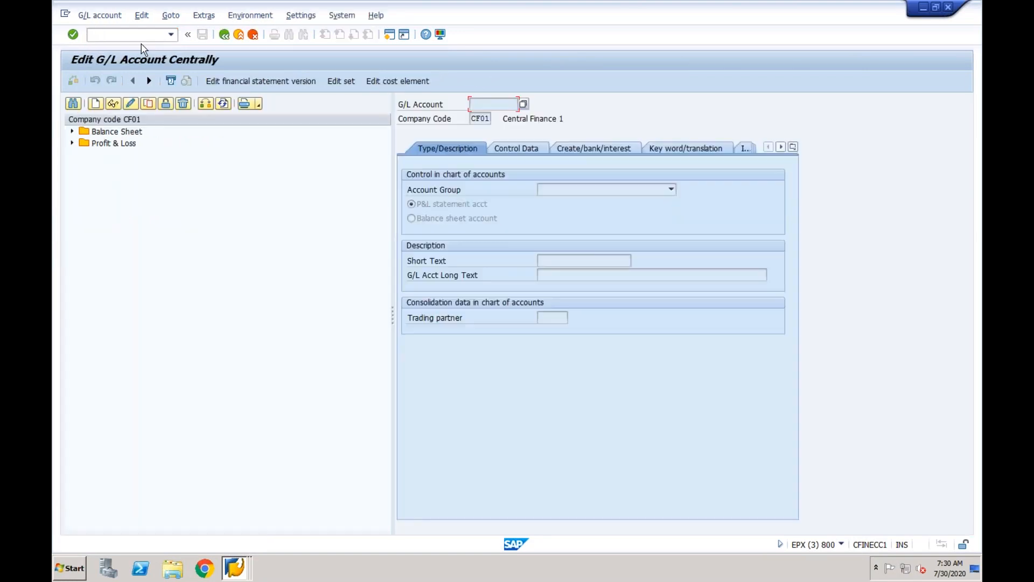
left_click(73, 143)
left_click(95, 104)
type("4002")
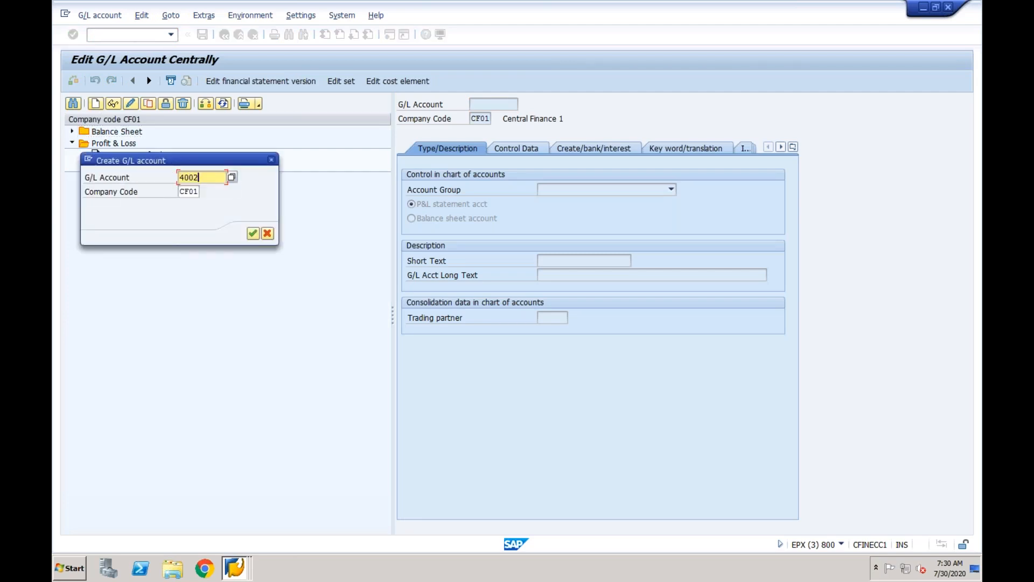
left_click(253, 234)
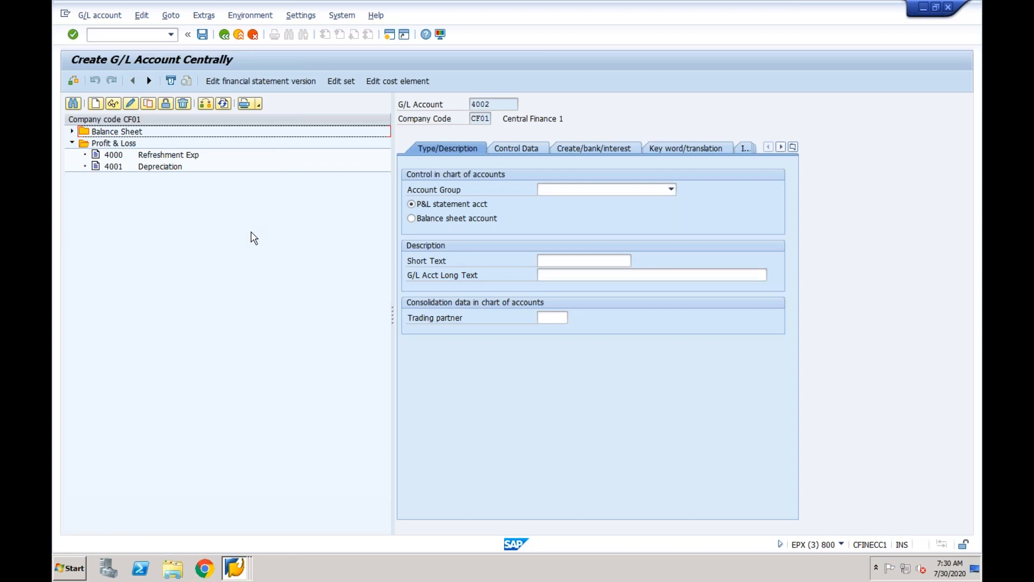
left_click(564, 189)
left_click(566, 214)
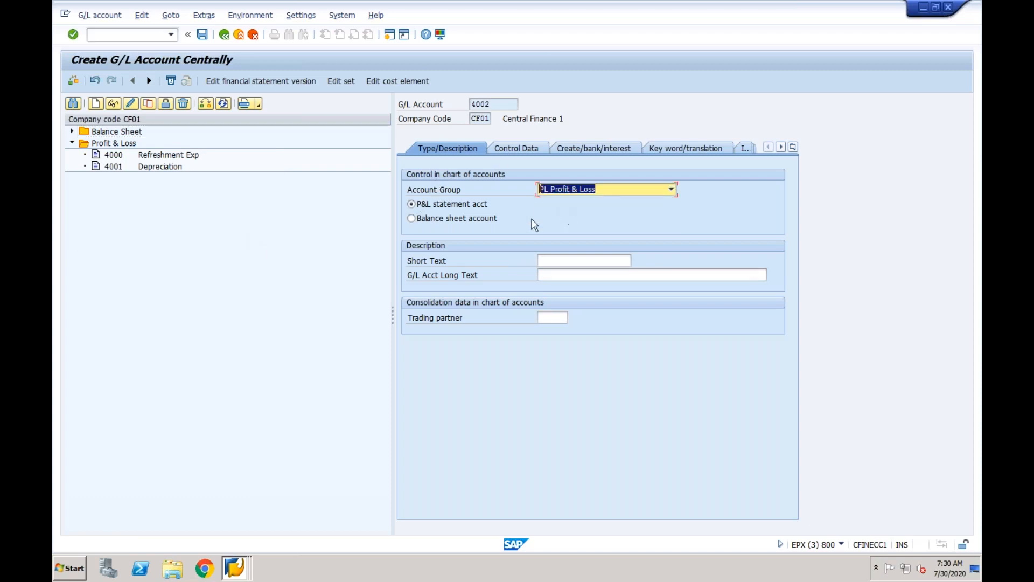
left_click(552, 262)
type("d")
key("BackSpace")
type("COGS")
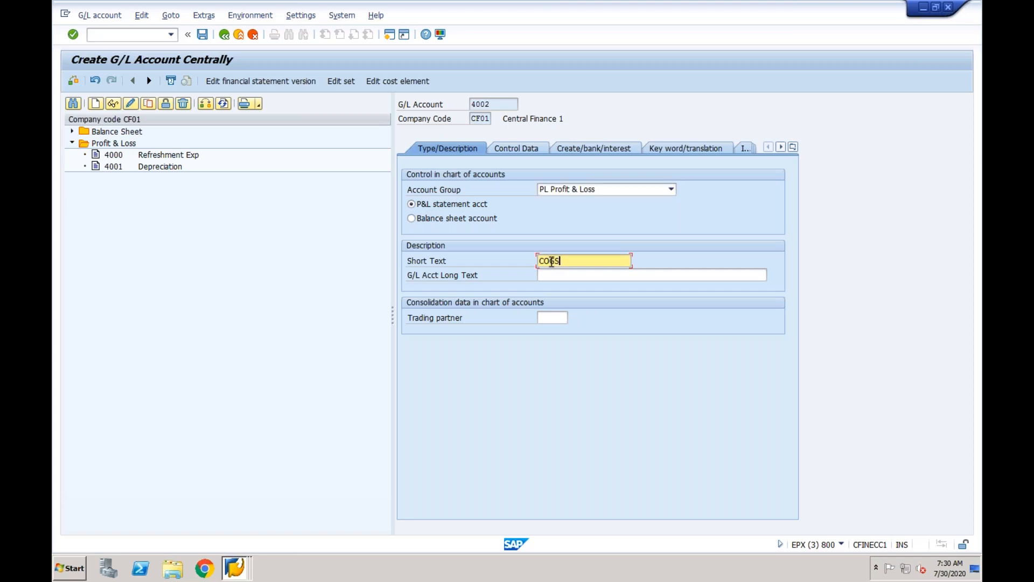
Turn on line item display, set field status group G003, and save account 4002.
left_click(523, 146)
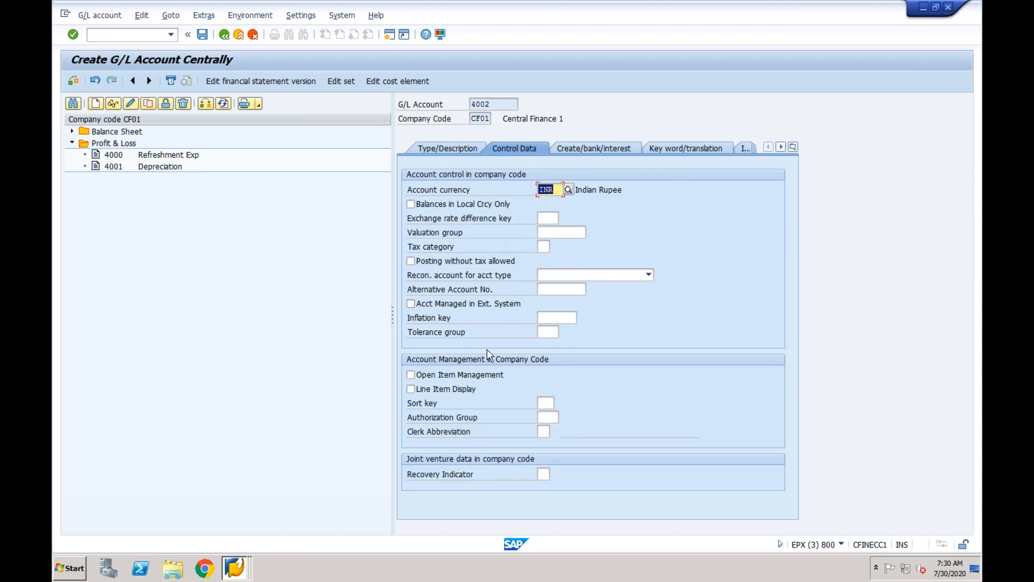
left_click(430, 390)
left_click(598, 152)
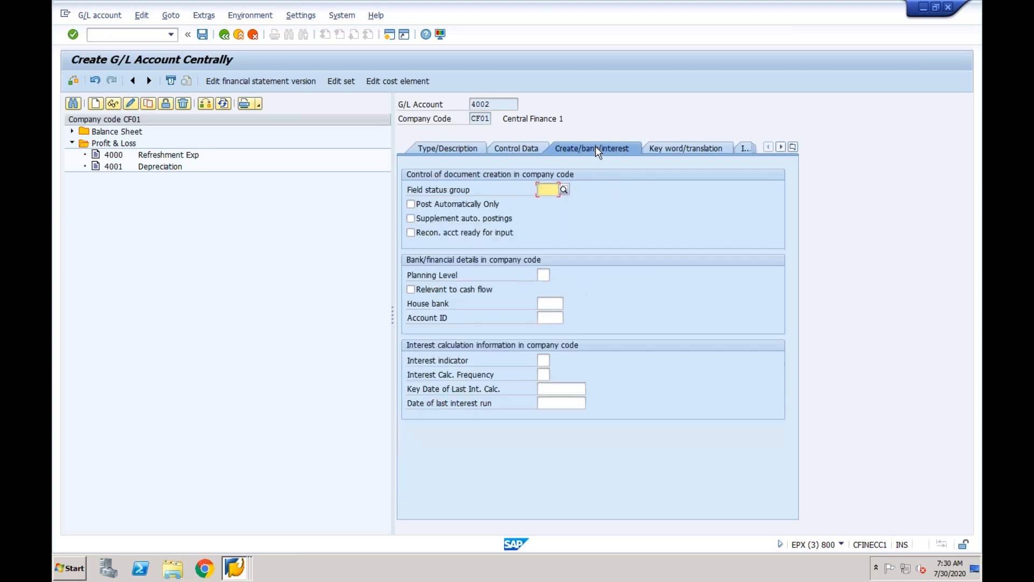
type("G")
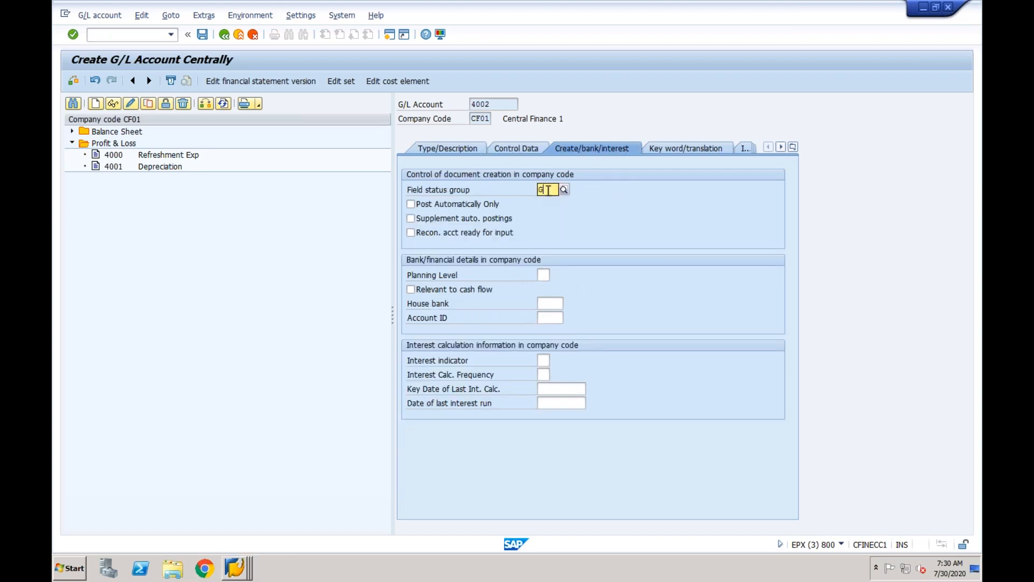
type("0")
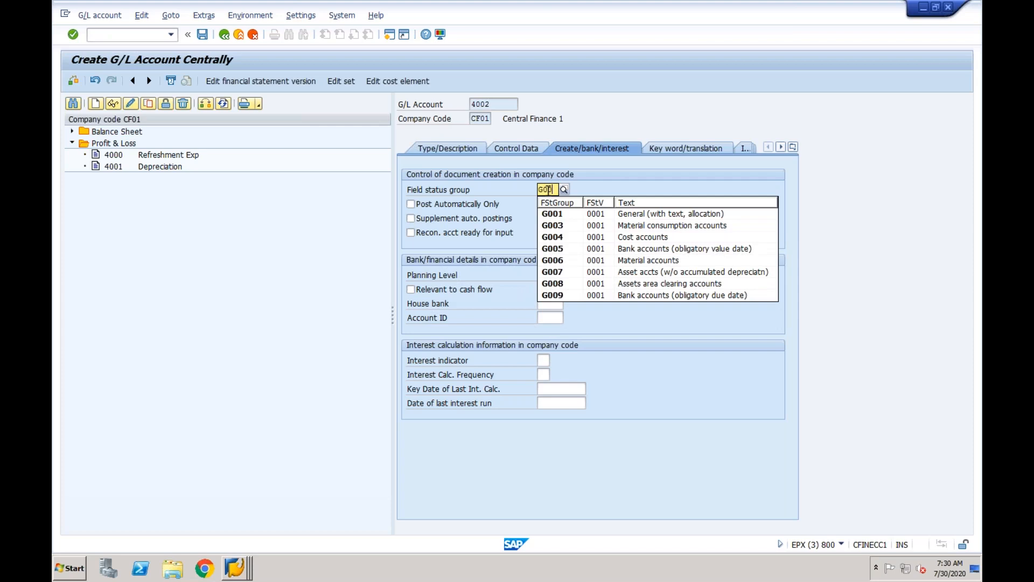
type("0")
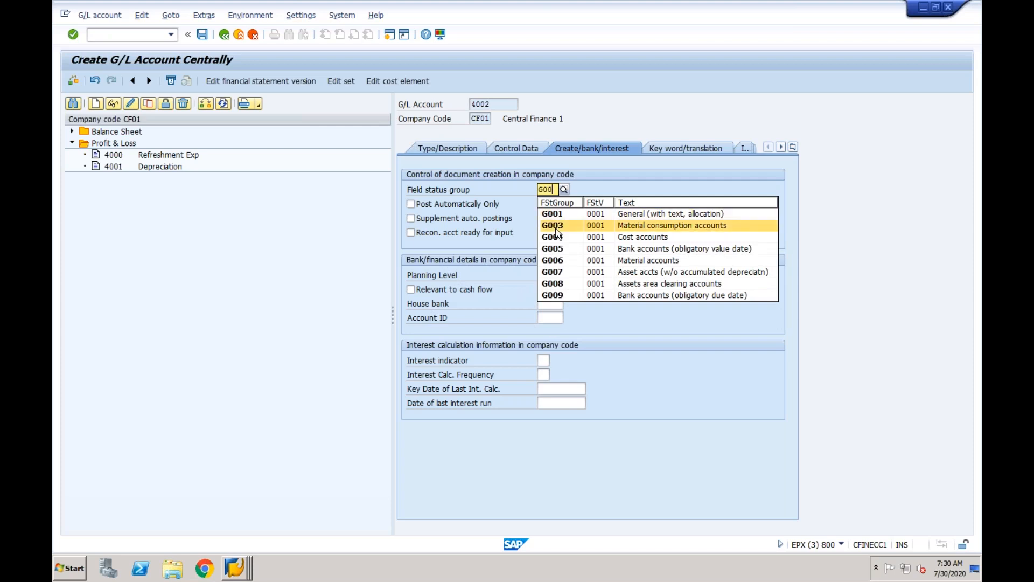
left_click(557, 233)
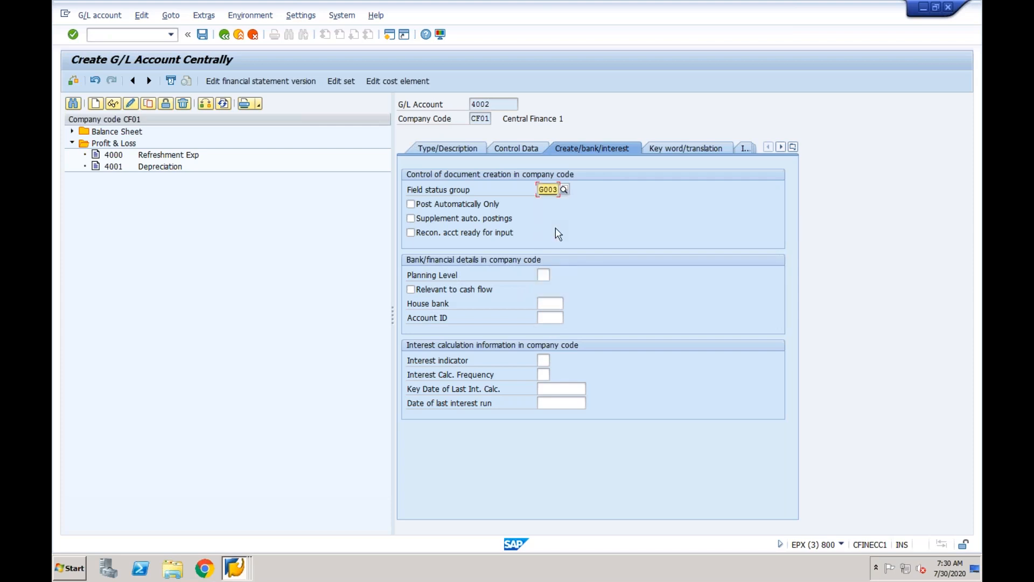
left_click(202, 34)
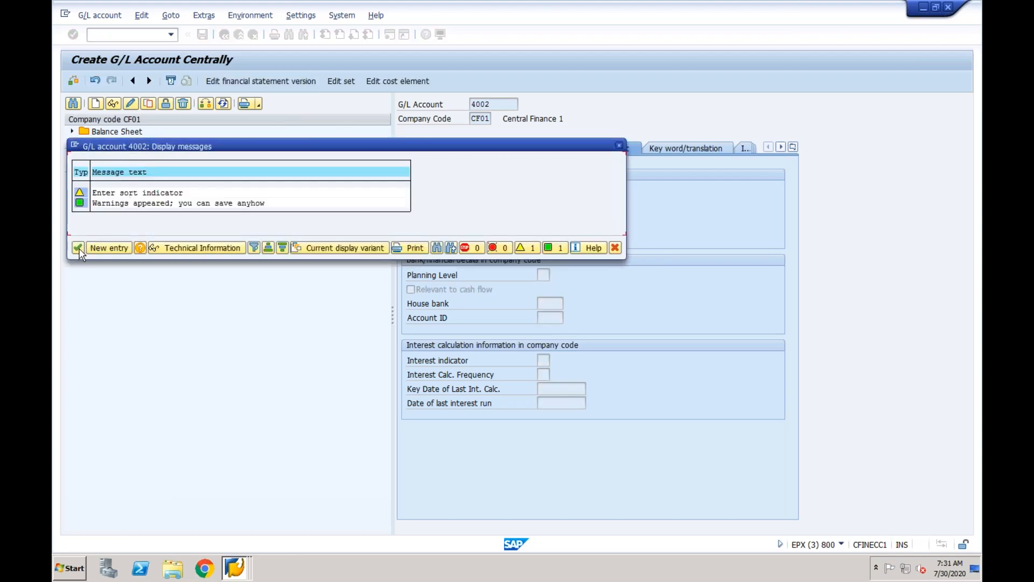
left_click(79, 248)
left_click(492, 103)
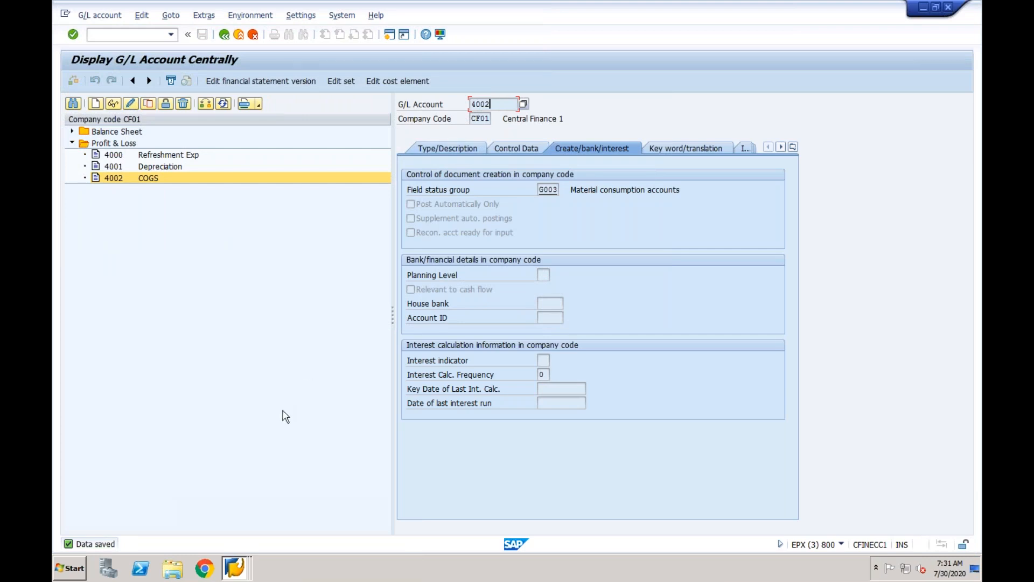
Open the automatic posting procedures with /nOBYC.
left_click(147, 36)
type("/nobyc")
key("Return")
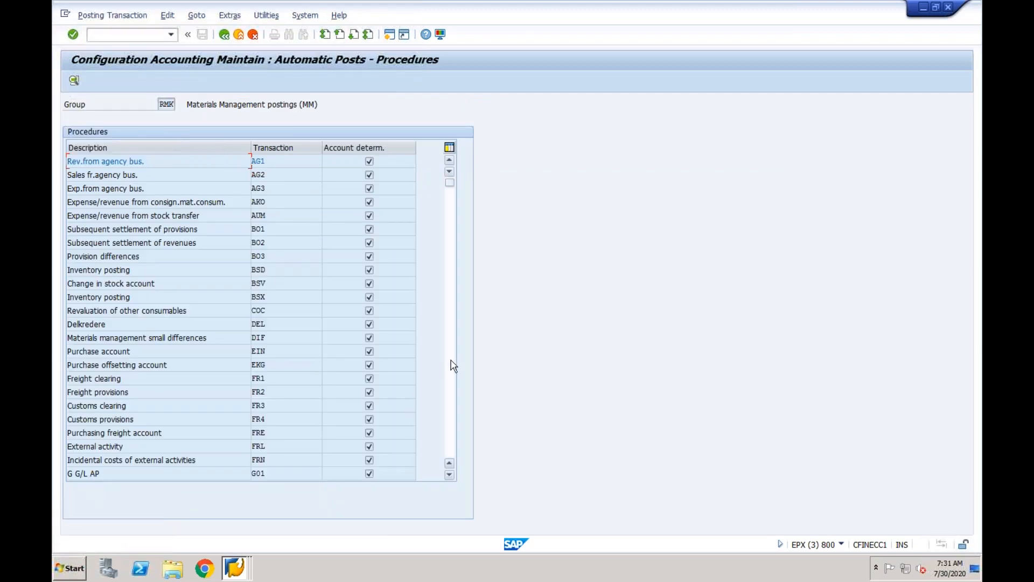
Assign account 4002 to GBB in chart CF01 and save it to a customizing request.
left_click(452, 365)
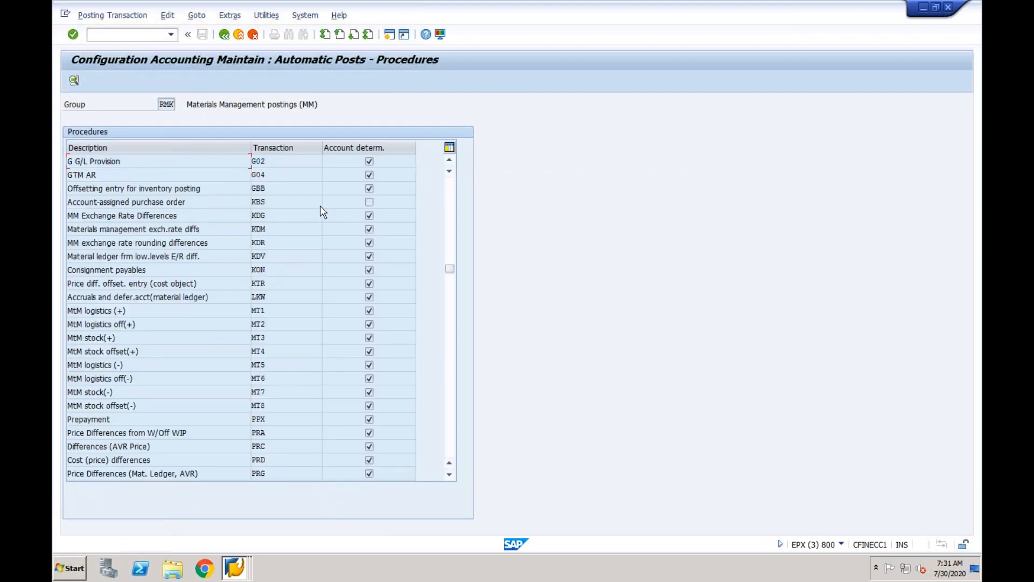
double_click(262, 188)
left_click(316, 304)
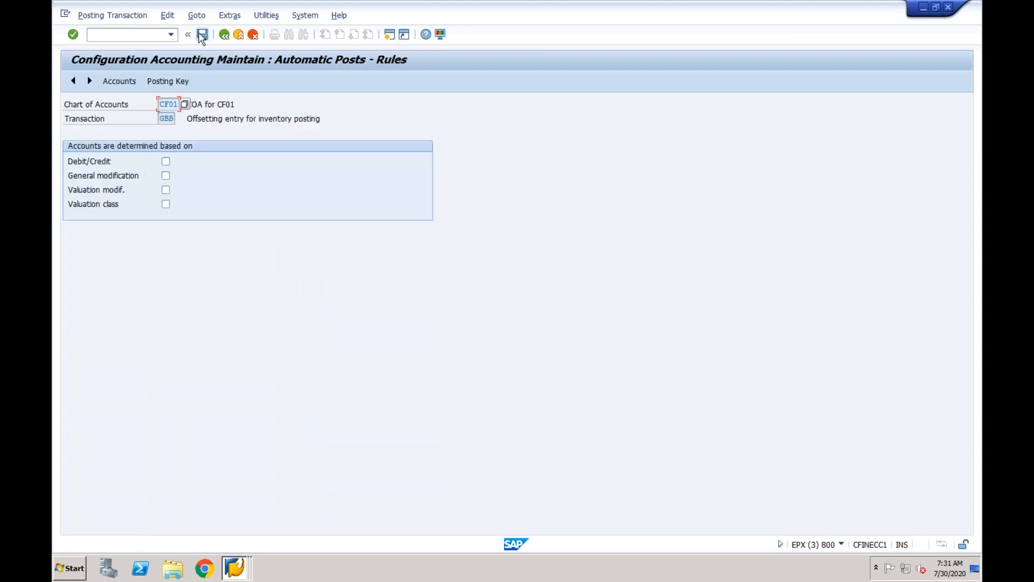
left_click(202, 35)
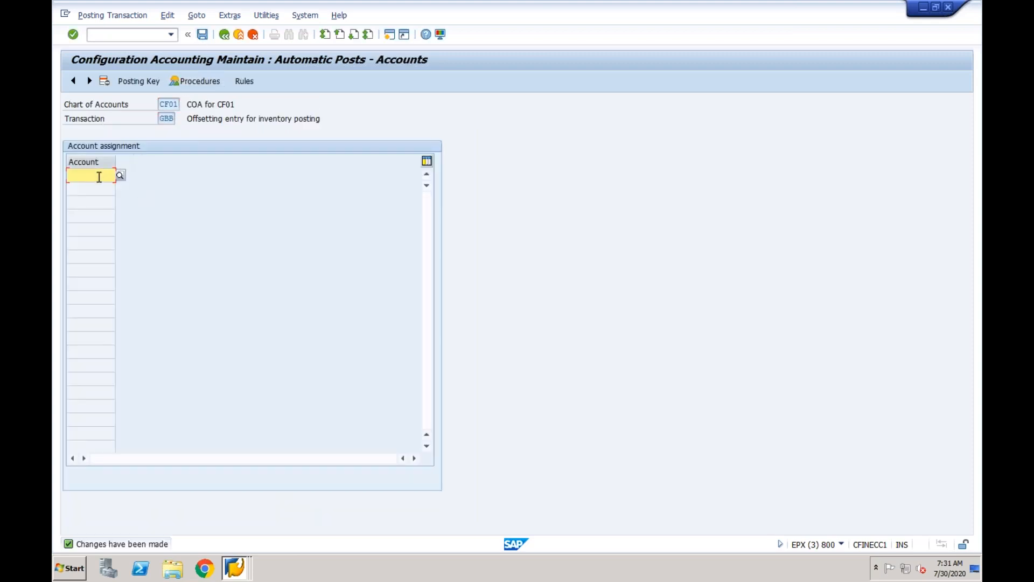
type("4002")
key("Return")
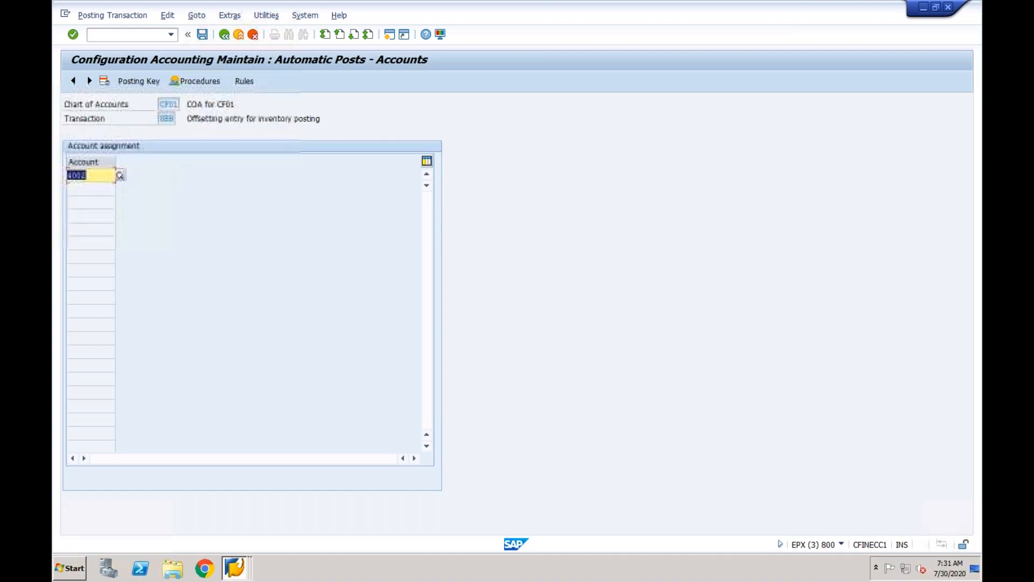
left_click(202, 34)
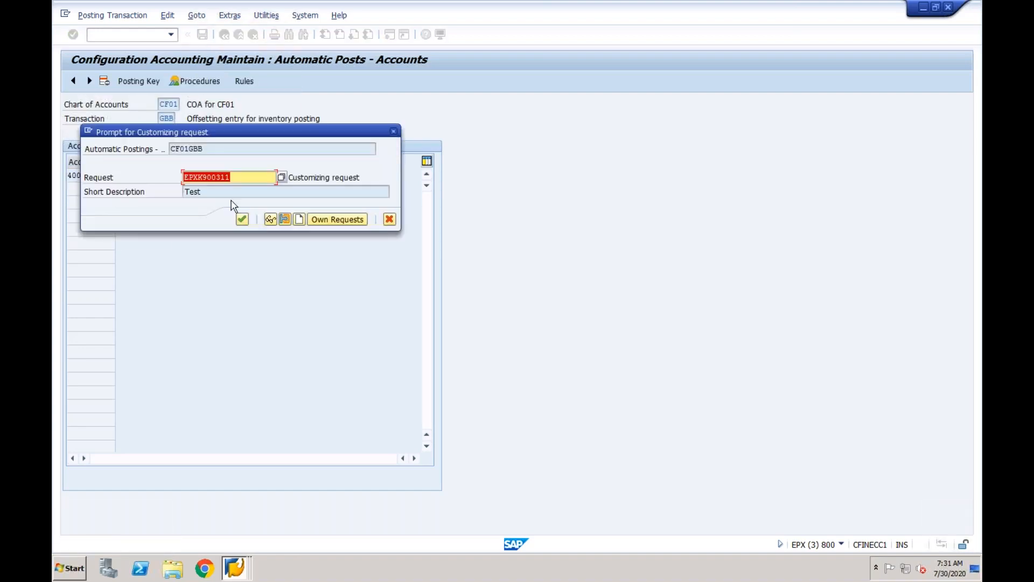
left_click(242, 219)
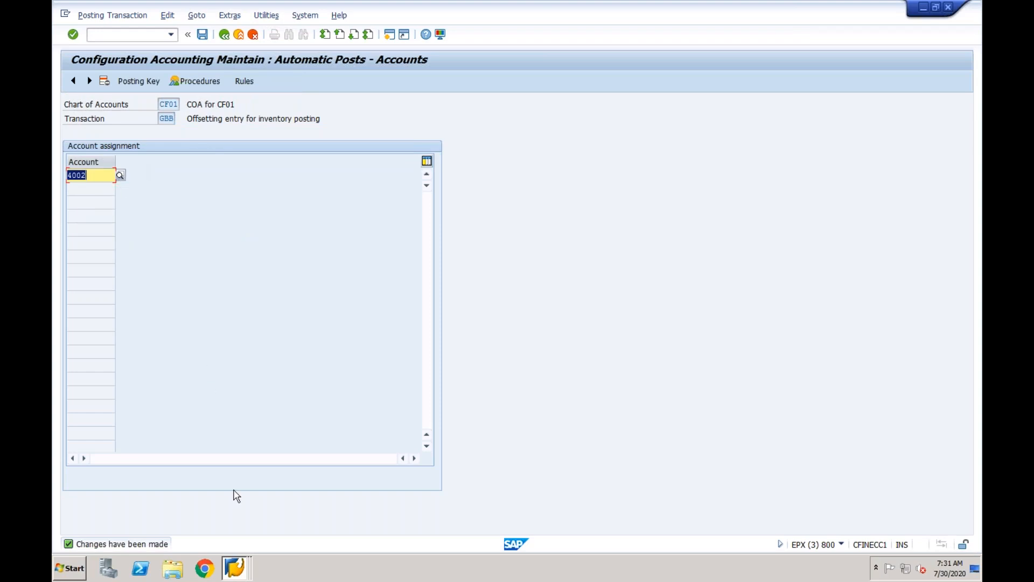
left_click(236, 568)
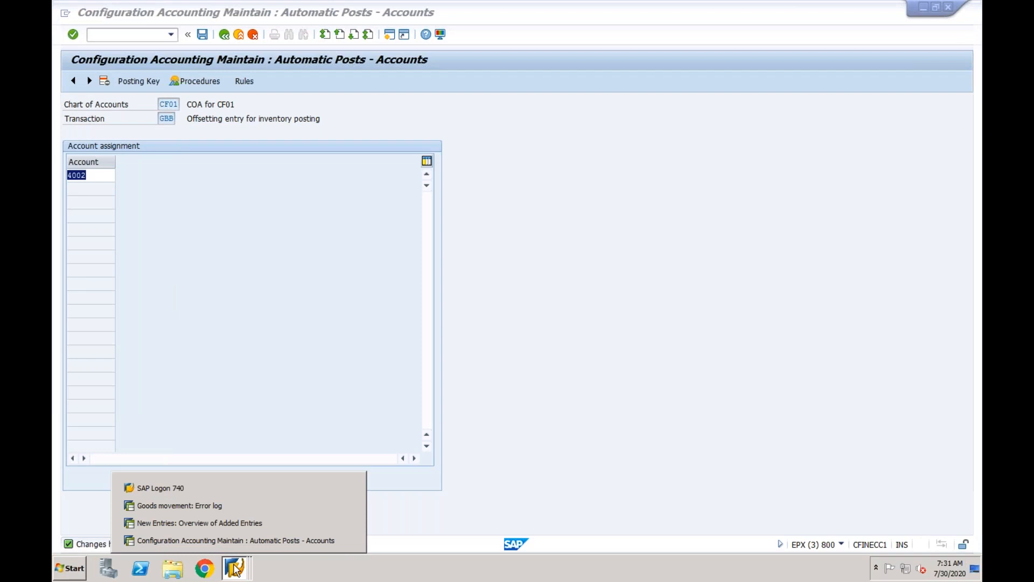
Retry goods issue for the delivery and read the resulting tolerance-limit error message.
left_click(233, 504)
left_click(225, 36)
left_click(275, 82)
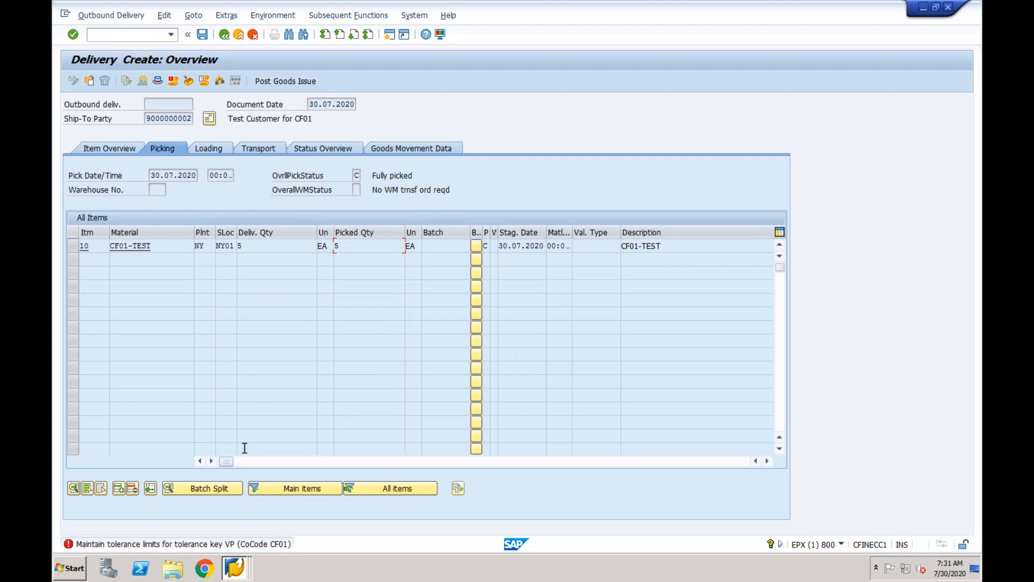
double_click(231, 543)
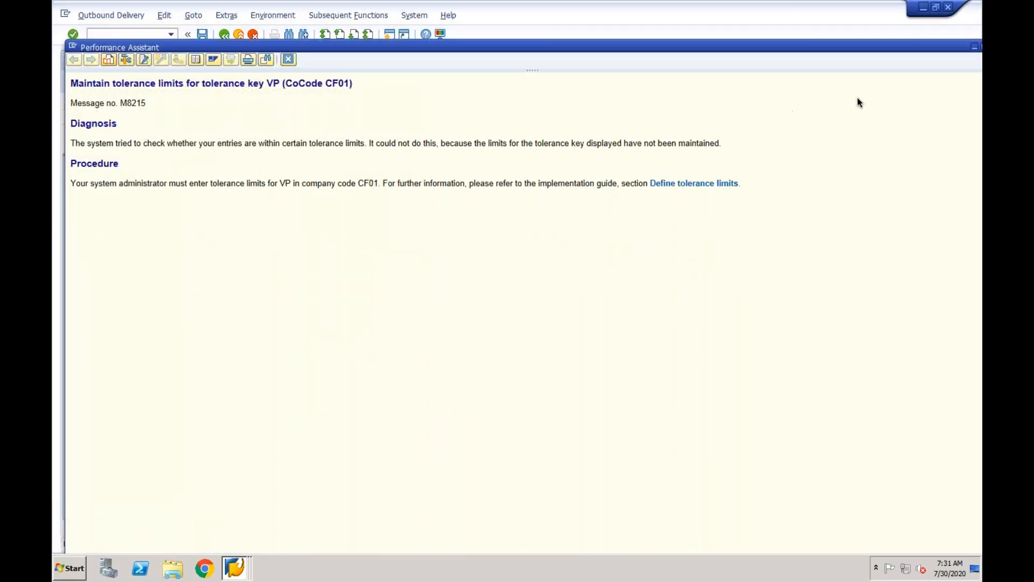
Copy tolerance key VP to company code CF01, save it, and return to the delivery.
left_click(704, 184)
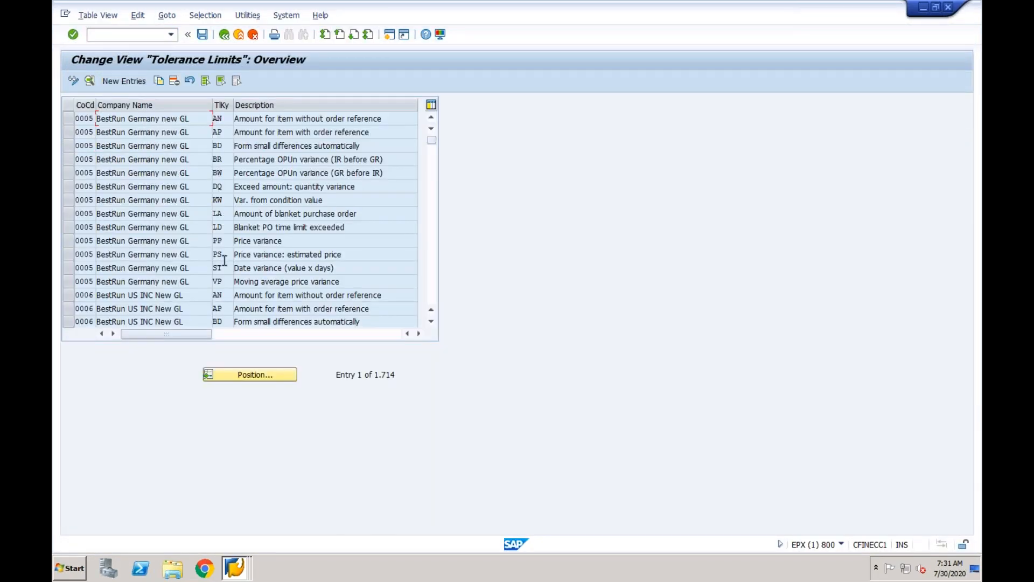
left_click(69, 282)
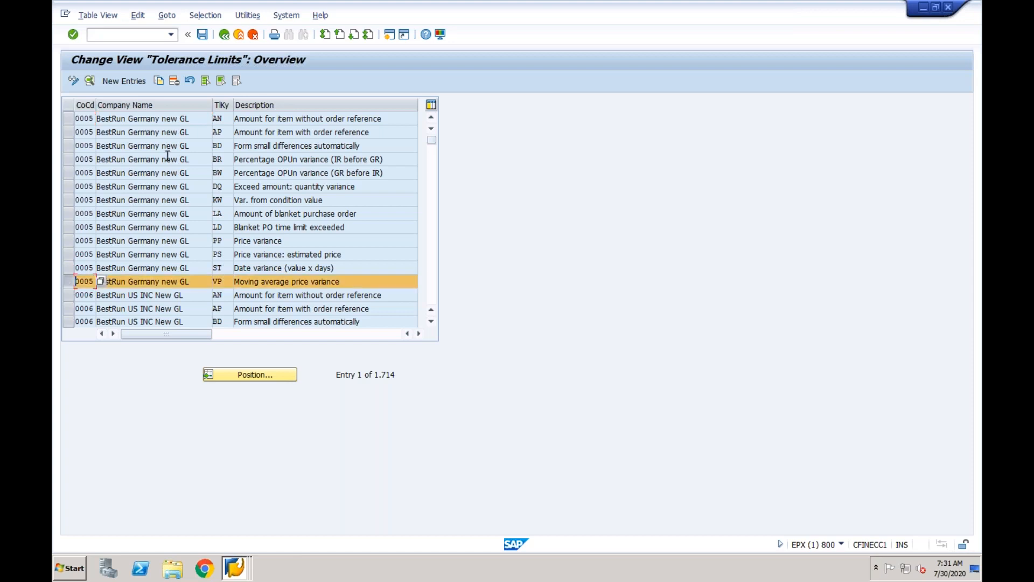
left_click(160, 82)
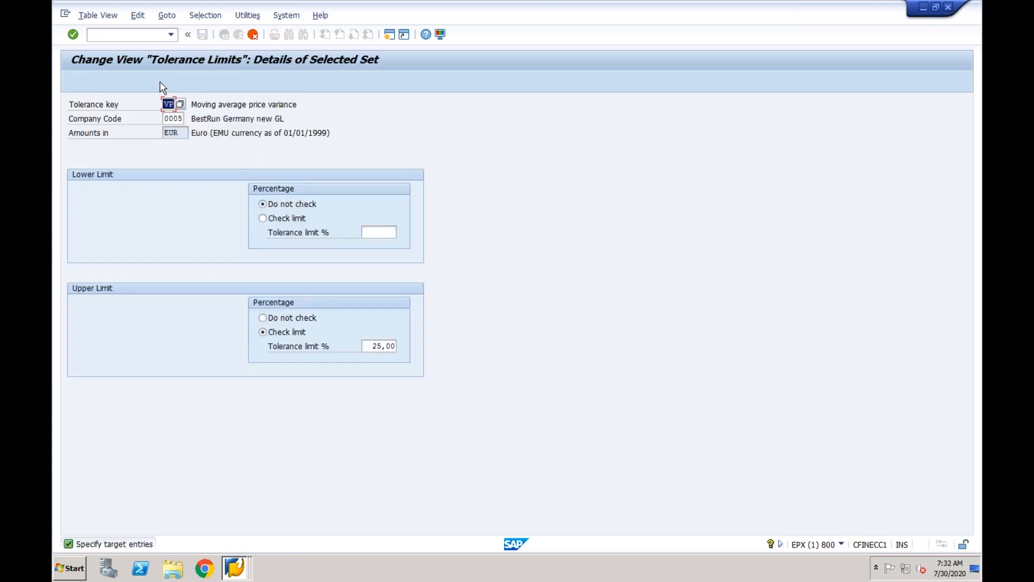
key("Tab")
type("CF01")
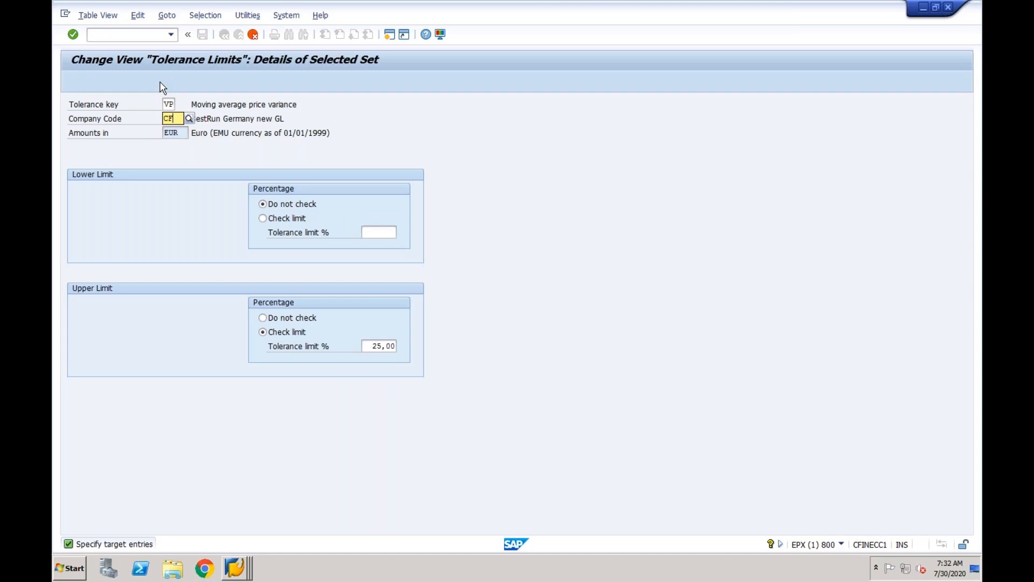
key("Return")
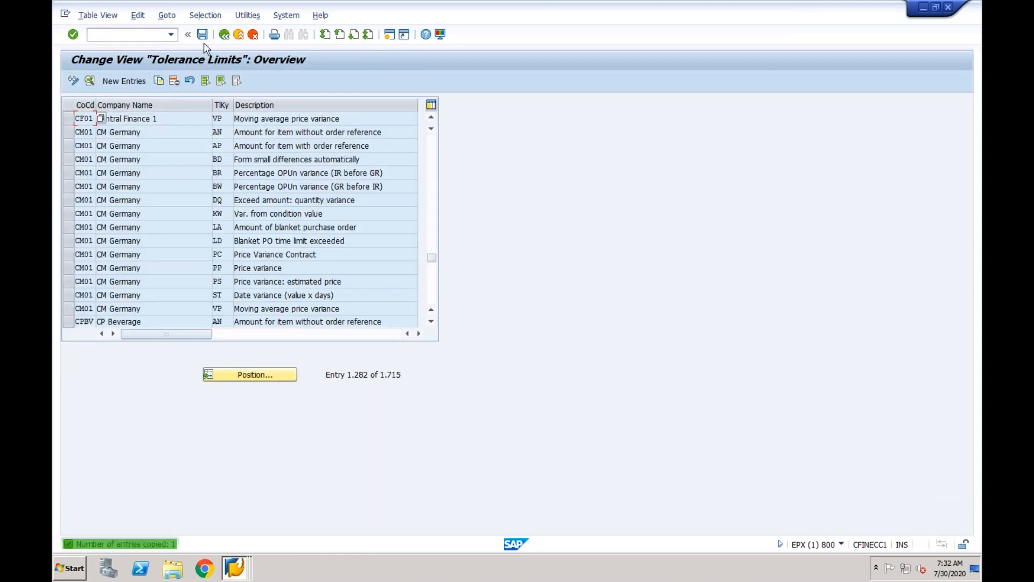
left_click(202, 35)
left_click(243, 220)
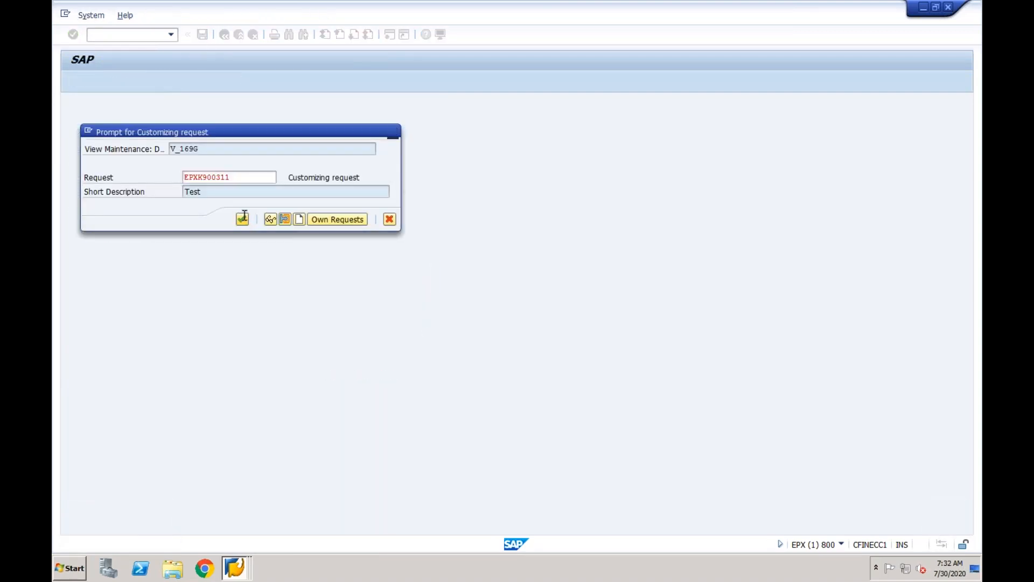
left_click(226, 39)
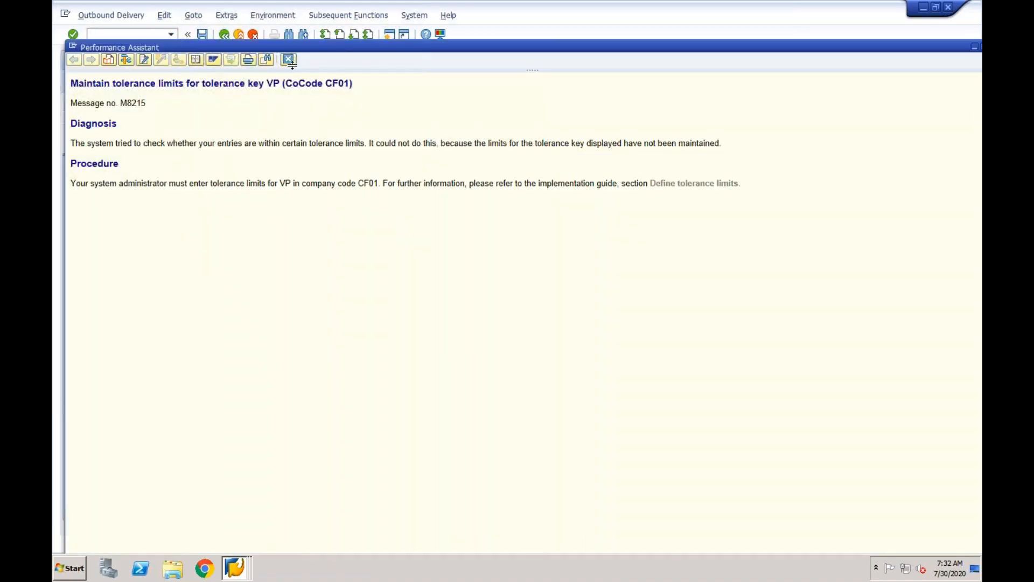
left_click(289, 60)
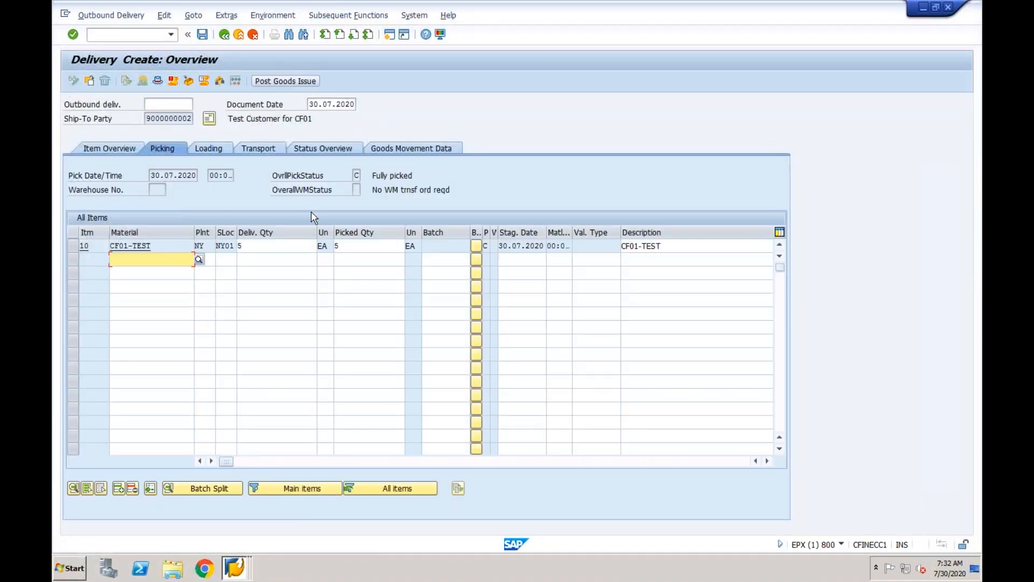
Create order 19107's delivery via /nvl01 with picked quantity 5 and post goods issue.
left_click(294, 84)
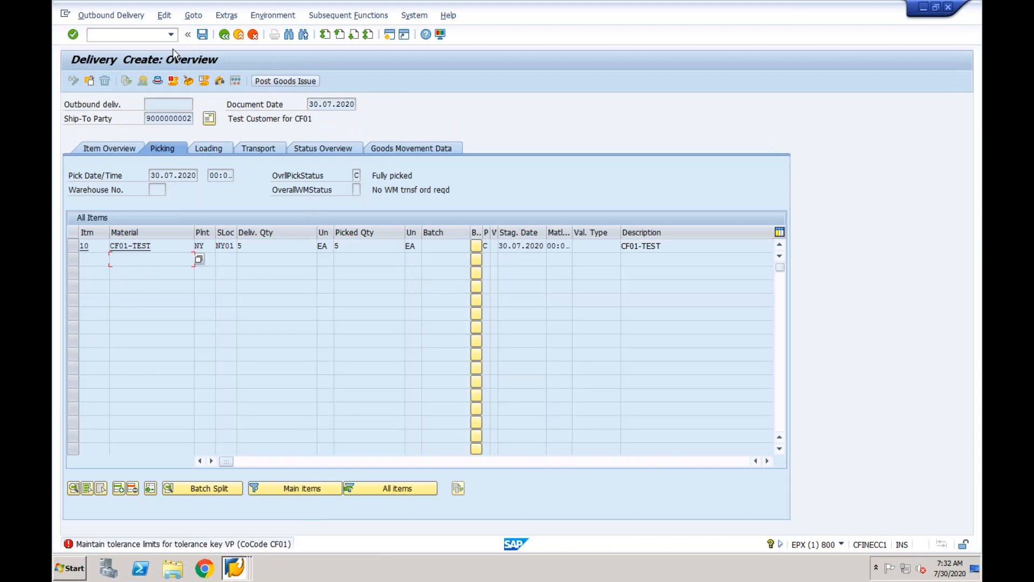
left_click(151, 38)
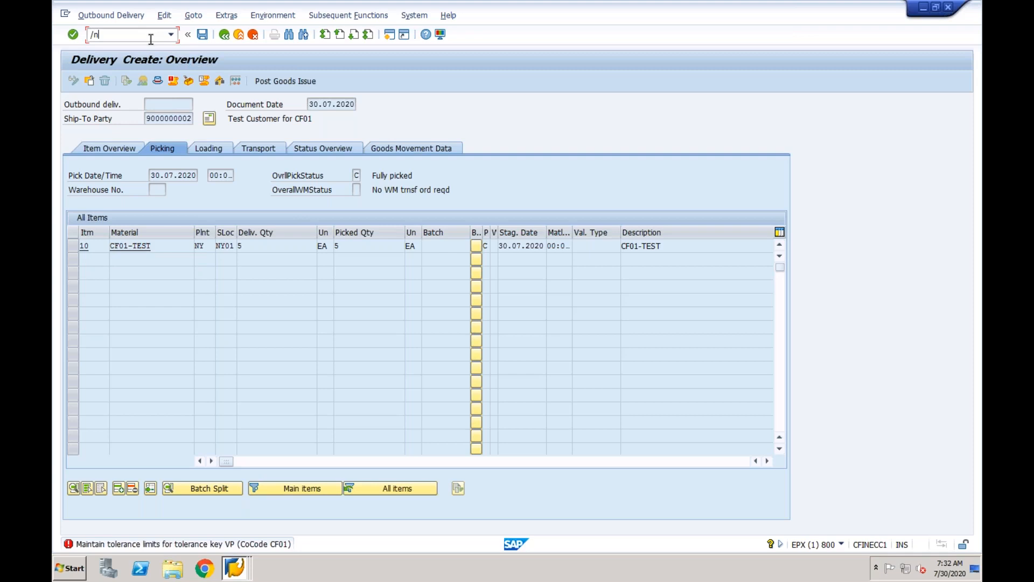
type("/nvl01")
key("Return")
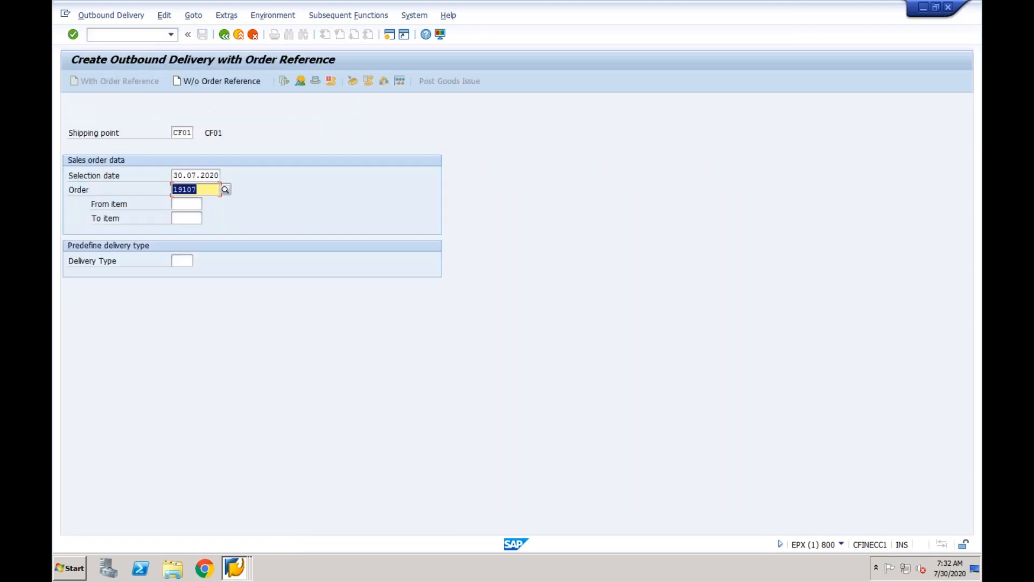
key("Return")
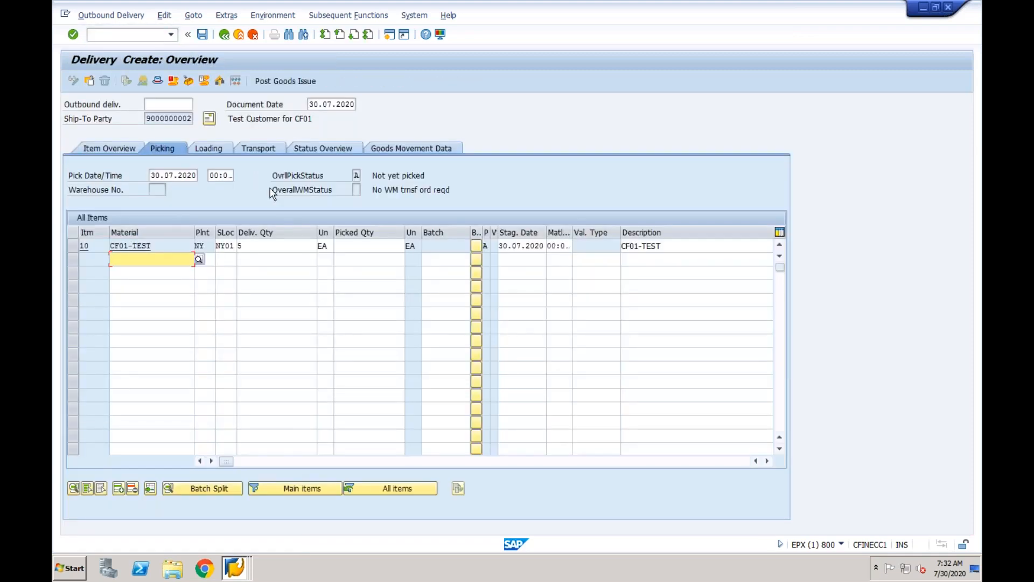
left_click(352, 247)
type("5")
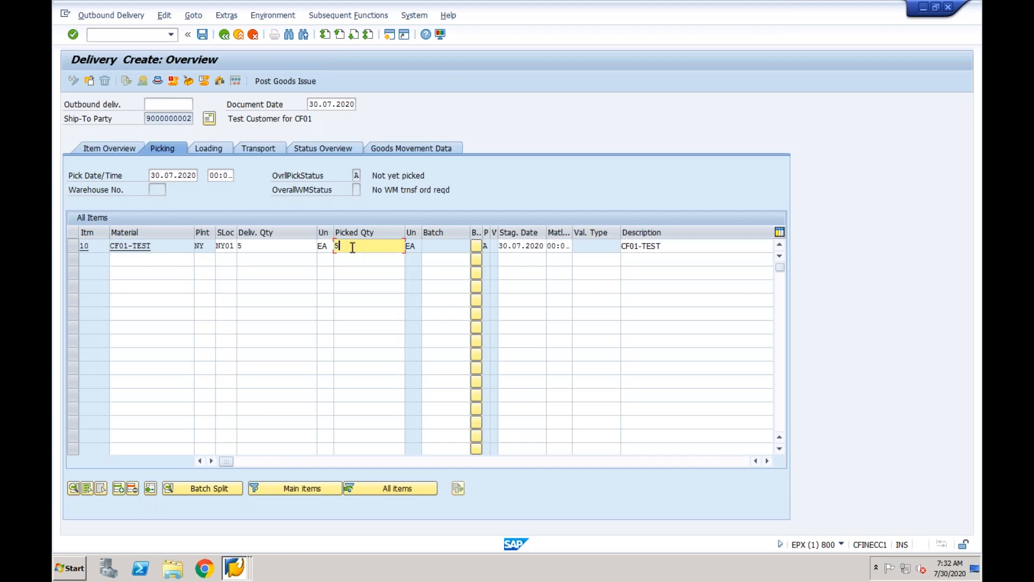
left_click(302, 82)
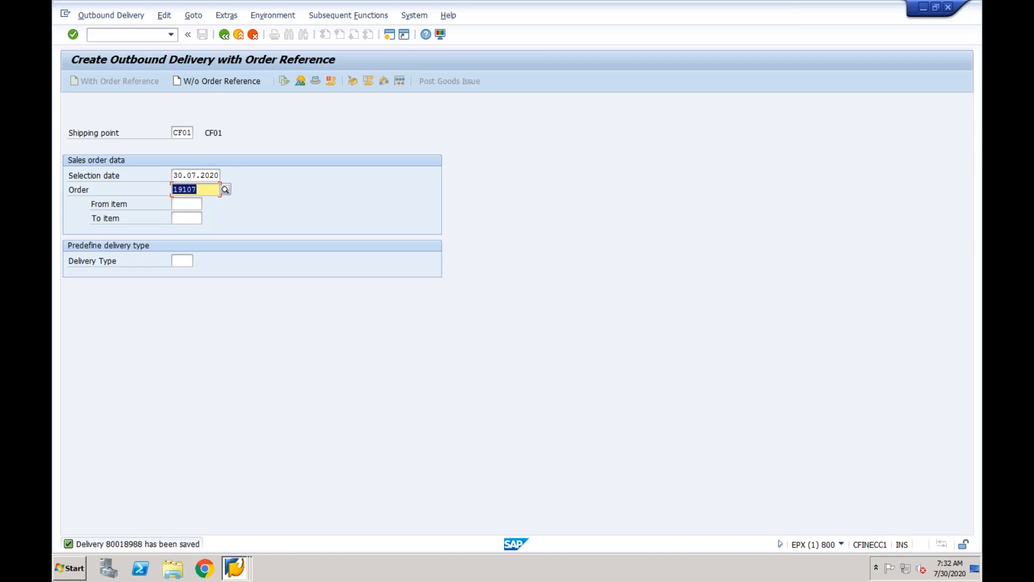
left_click(143, 33)
Display order 19107's document flow and select its delivery, picking request and goods issue.
type("/nva03")
key("Return")
key("Return")
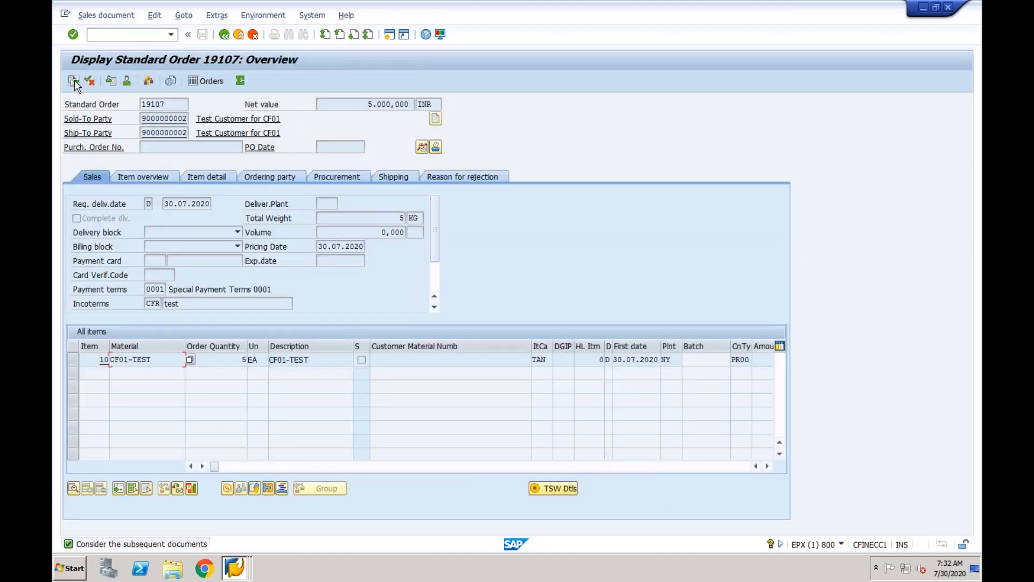
left_click(74, 81)
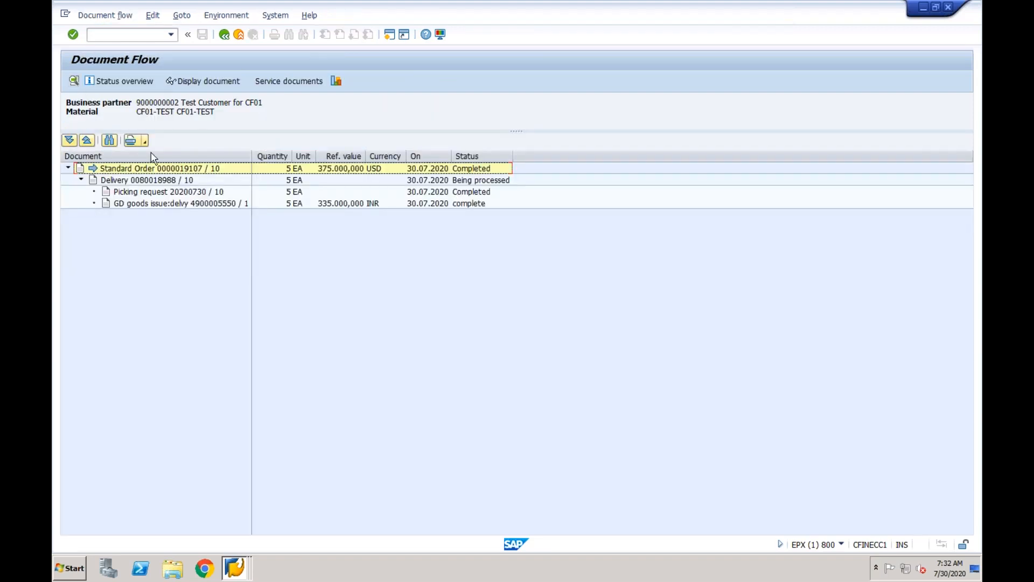
left_click(160, 181)
left_click(159, 194)
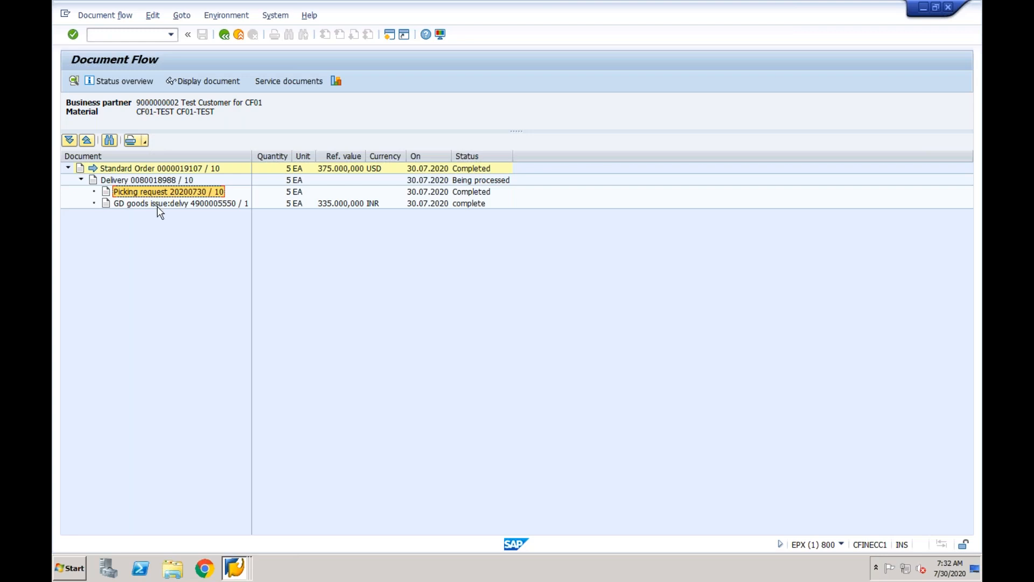
left_click(160, 204)
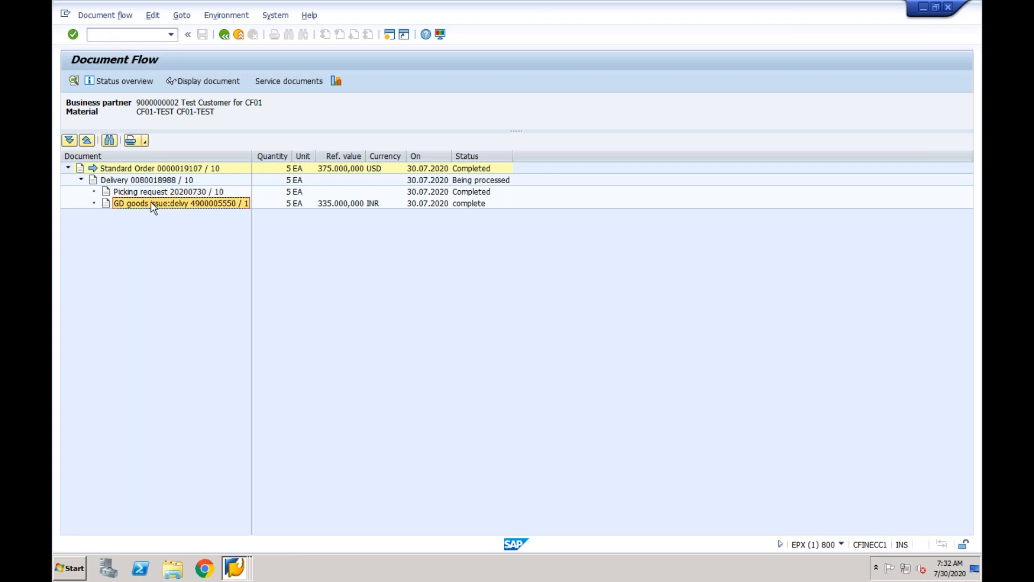
left_click(204, 83)
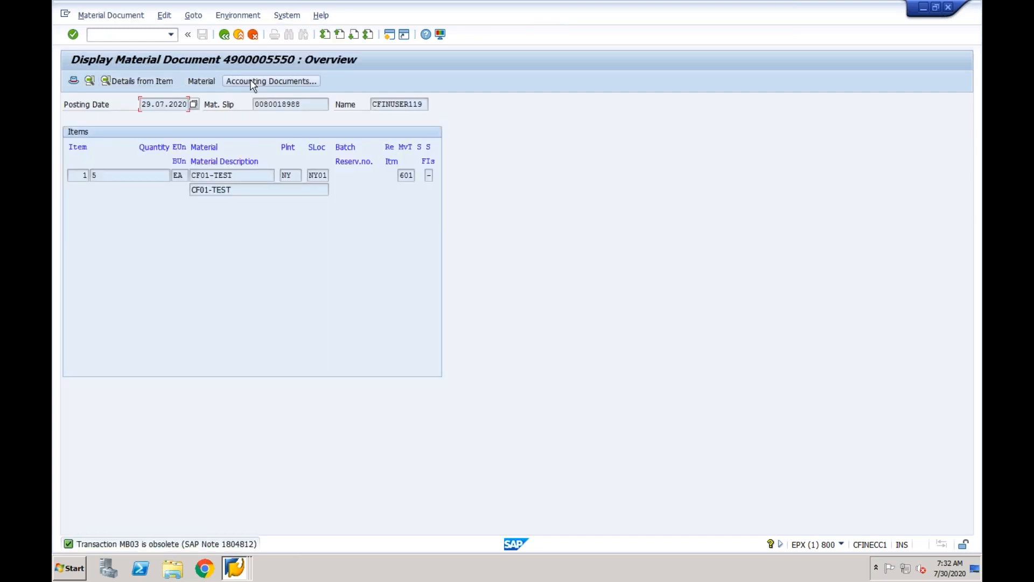
left_click(251, 82)
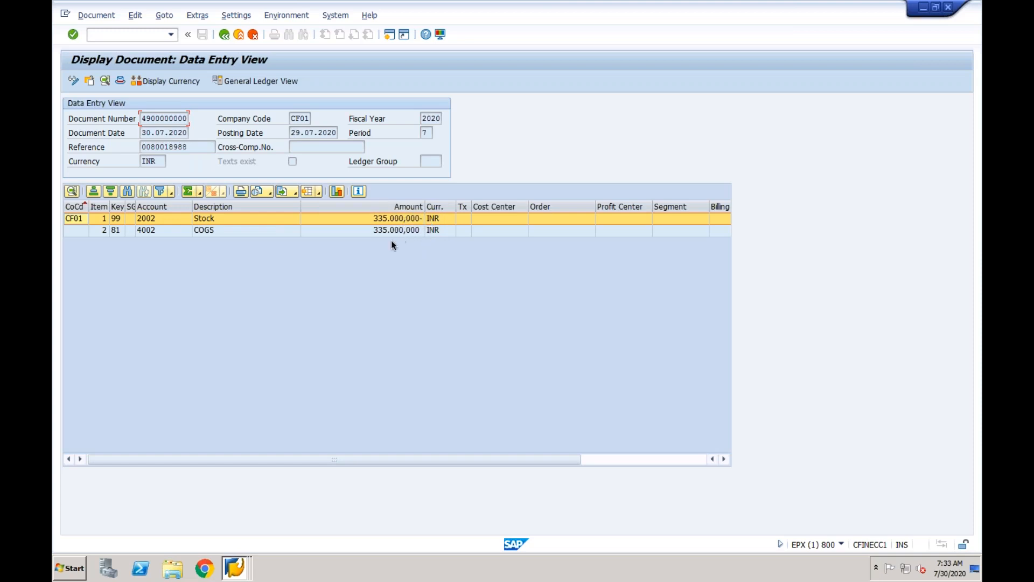
Display standard order 19107 with /nva03 in the shipping point window.
left_click(234, 566)
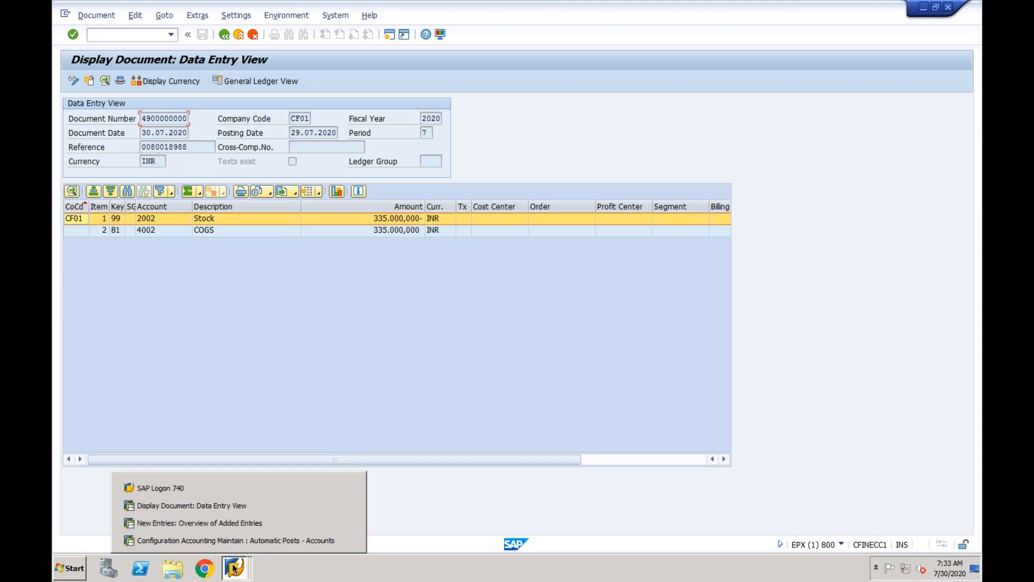
left_click(233, 507)
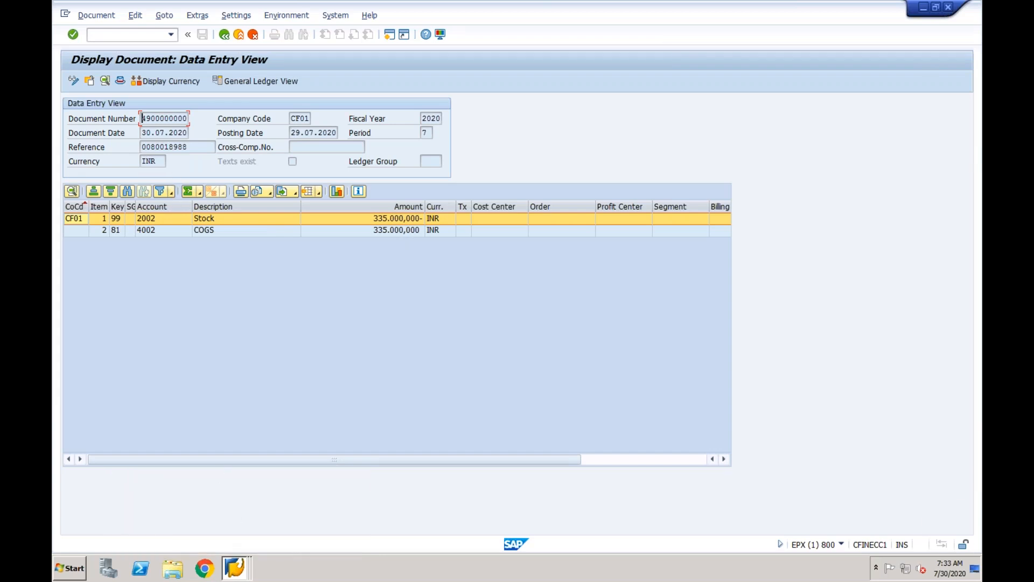
left_click(234, 567)
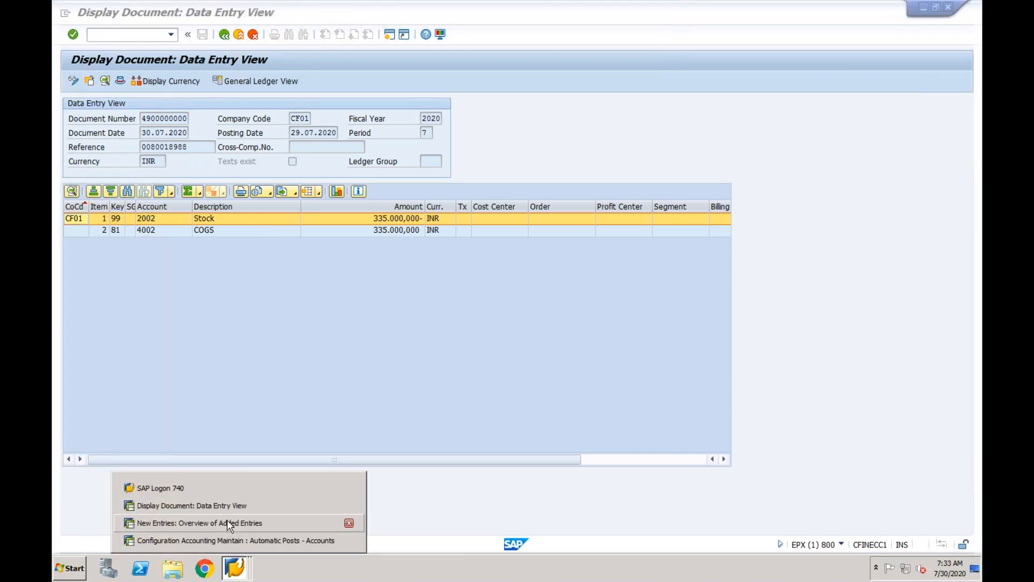
left_click(228, 519)
left_click(156, 36)
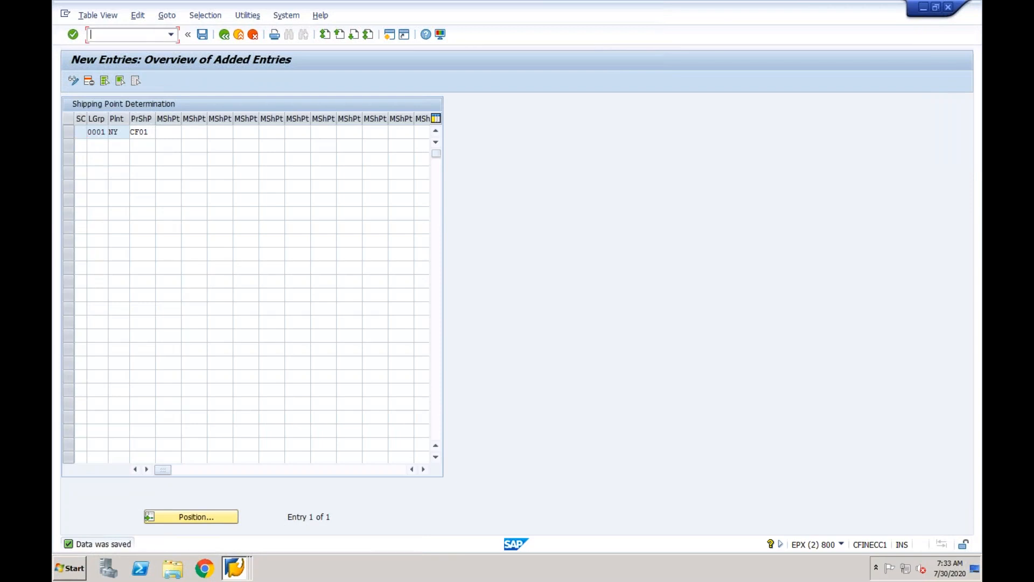
type("/nva03")
key("Return")
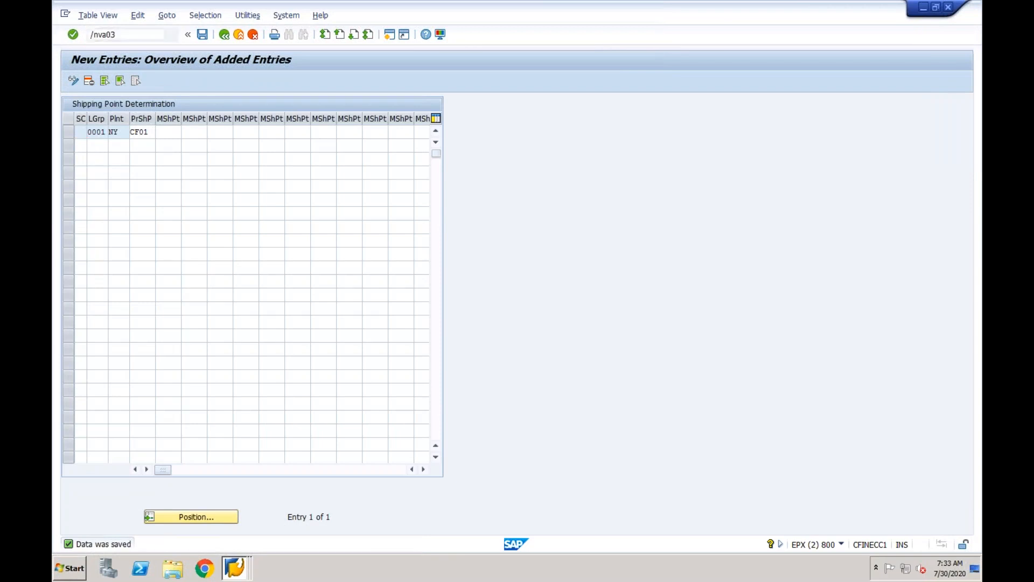
key("Return")
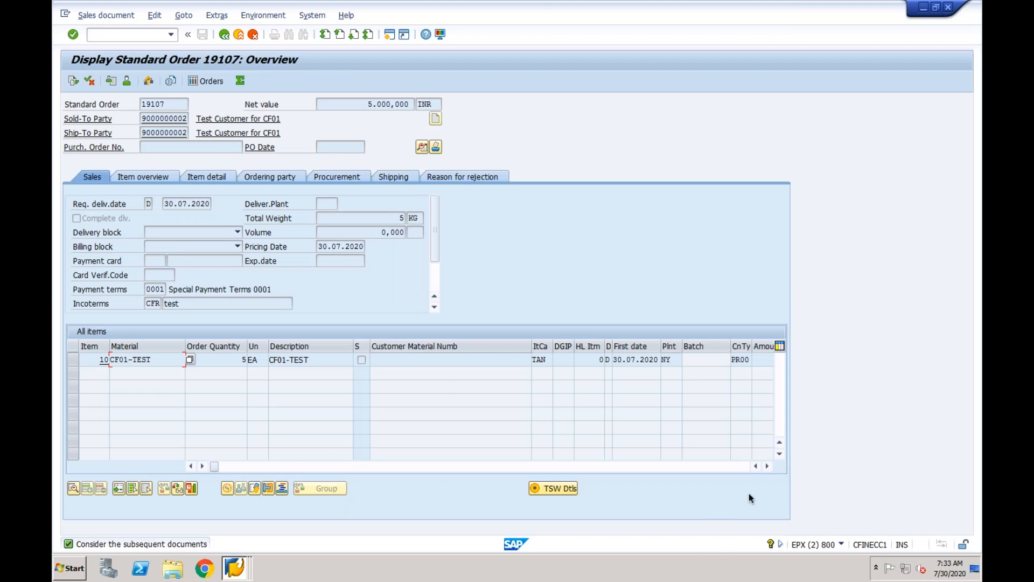
Scroll the item table right to view the price, amount and net value columns.
left_click(768, 466)
left_click(768, 467)
left_click(768, 467)
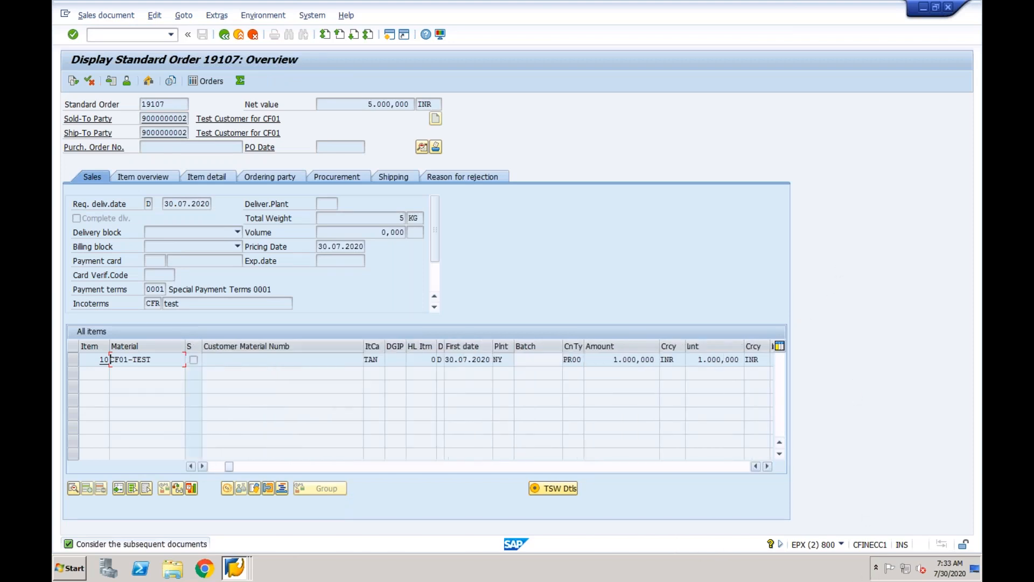
left_click(676, 359)
left_click(768, 467)
left_click(767, 466)
left_click(768, 467)
left_click(768, 466)
left_click(768, 467)
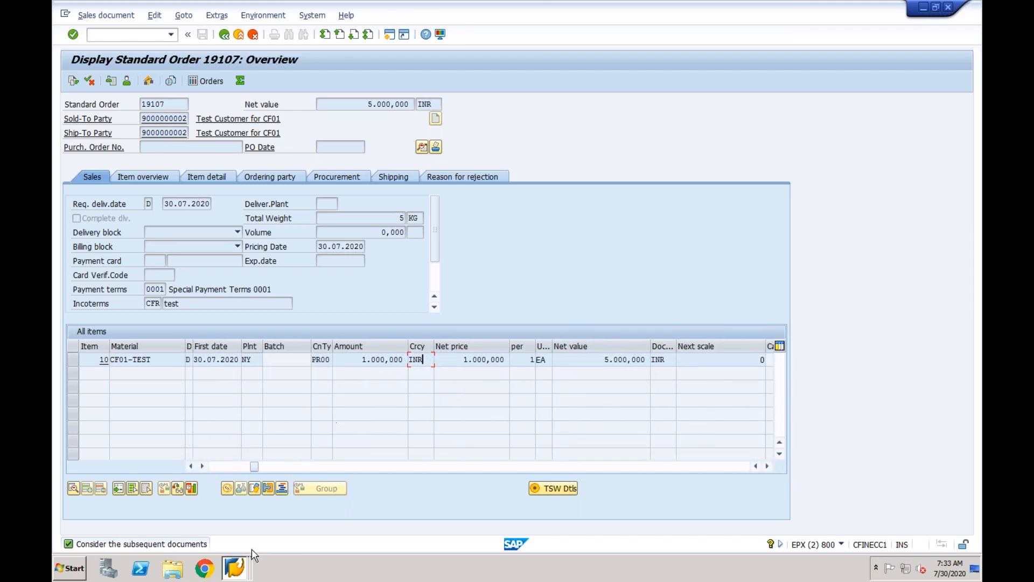
Check the accounting document, then open item 10 (CF01-TEST) details in order 19107.
left_click(234, 571)
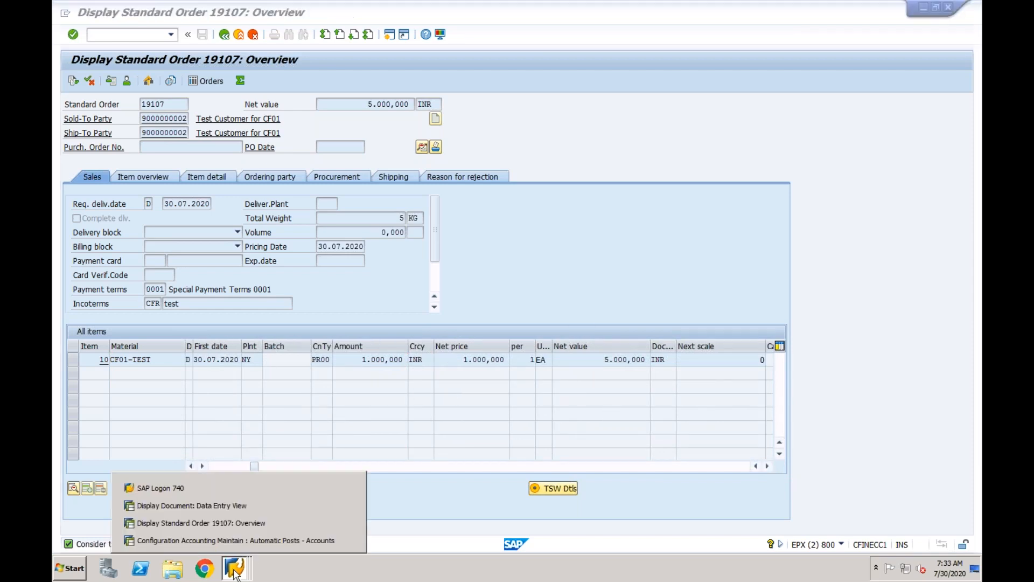
left_click(233, 509)
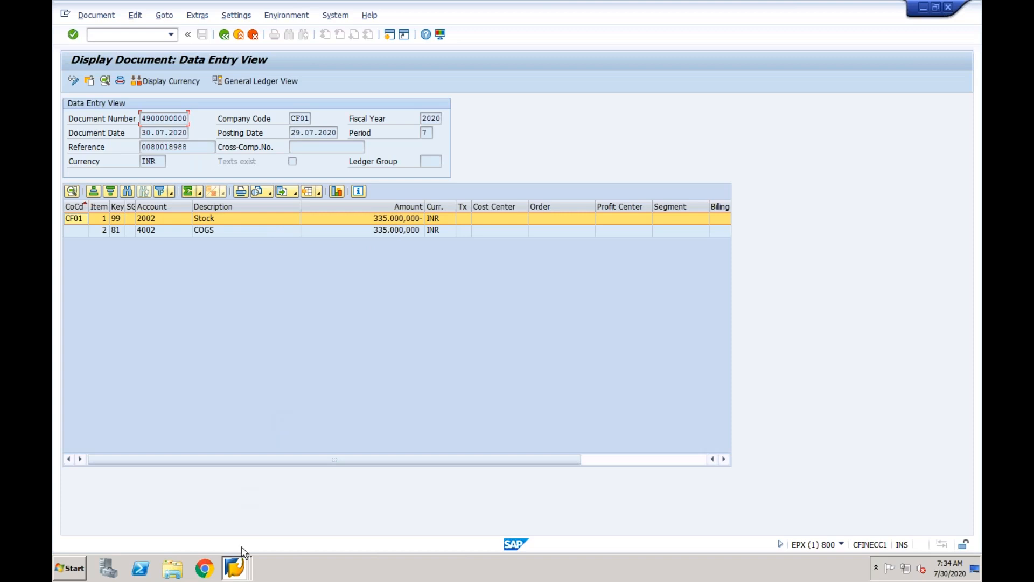
left_click(235, 567)
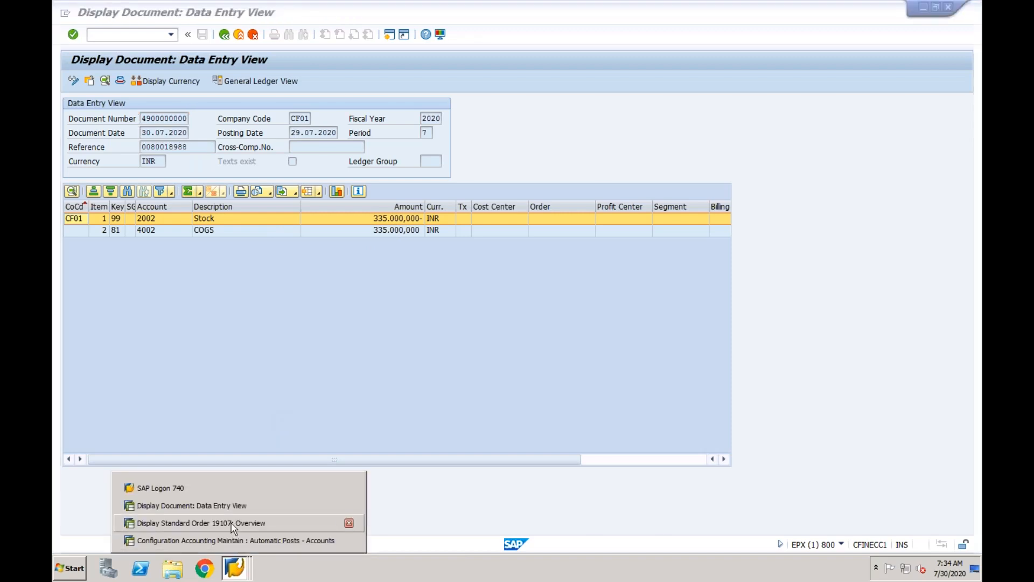
left_click(232, 524)
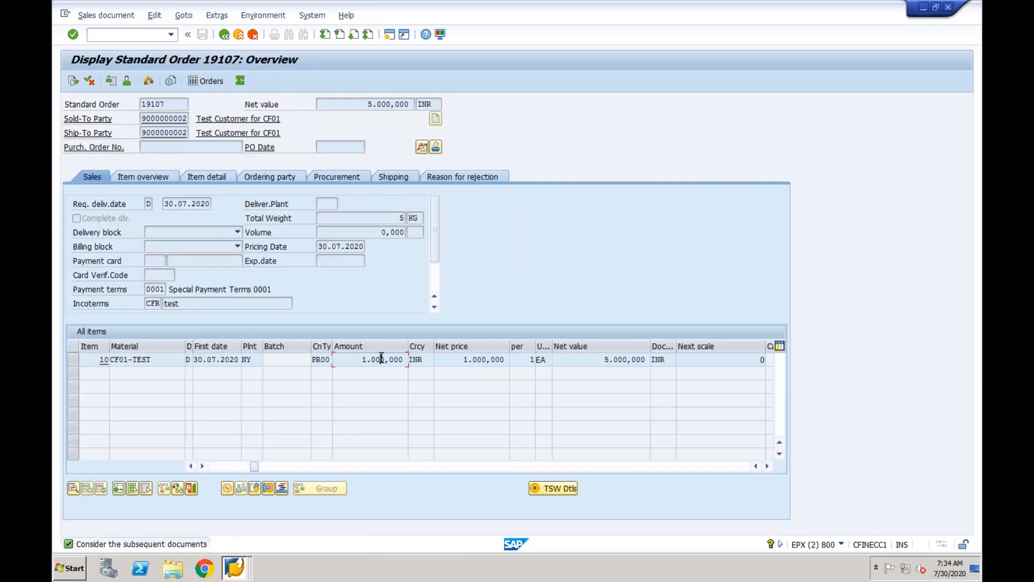
double_click(104, 360)
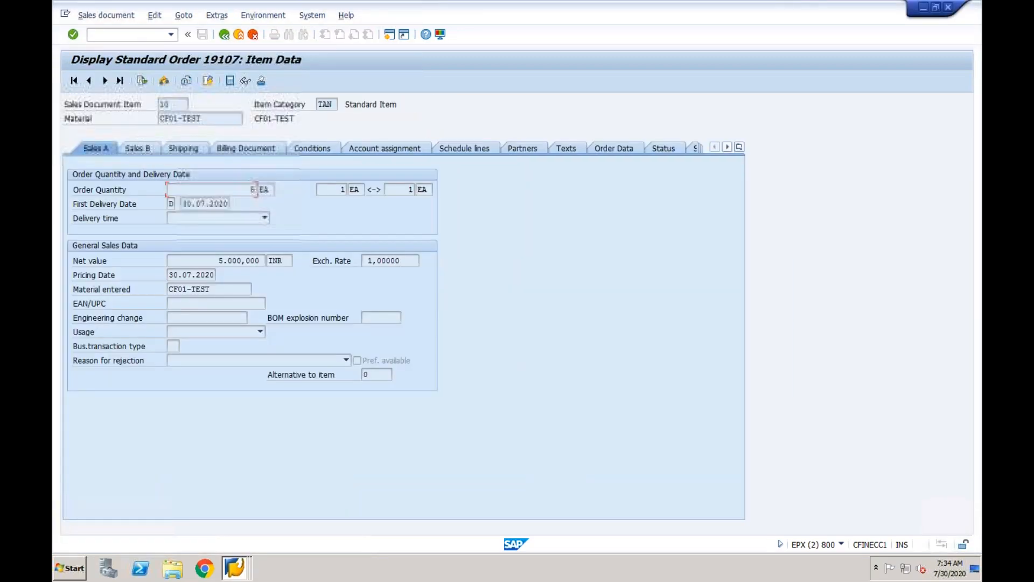
Inspect the item's conditions: Cost (VPRS) amount 67.000,000 and condition value 335.000,000 INR.
left_click(319, 146)
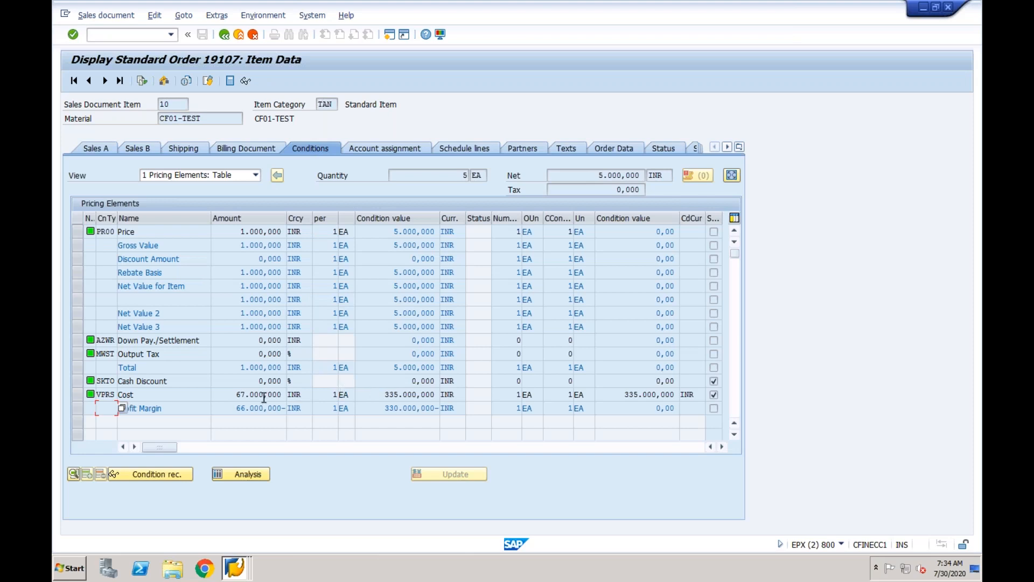
left_click_drag(385, 393, 443, 397)
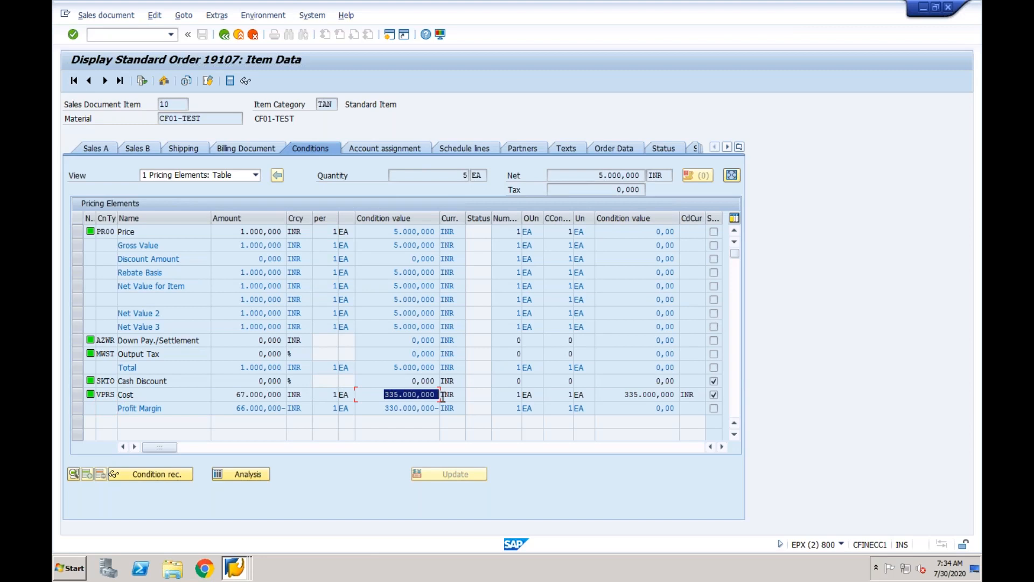
left_click(240, 394)
left_click_drag(240, 395, 295, 398)
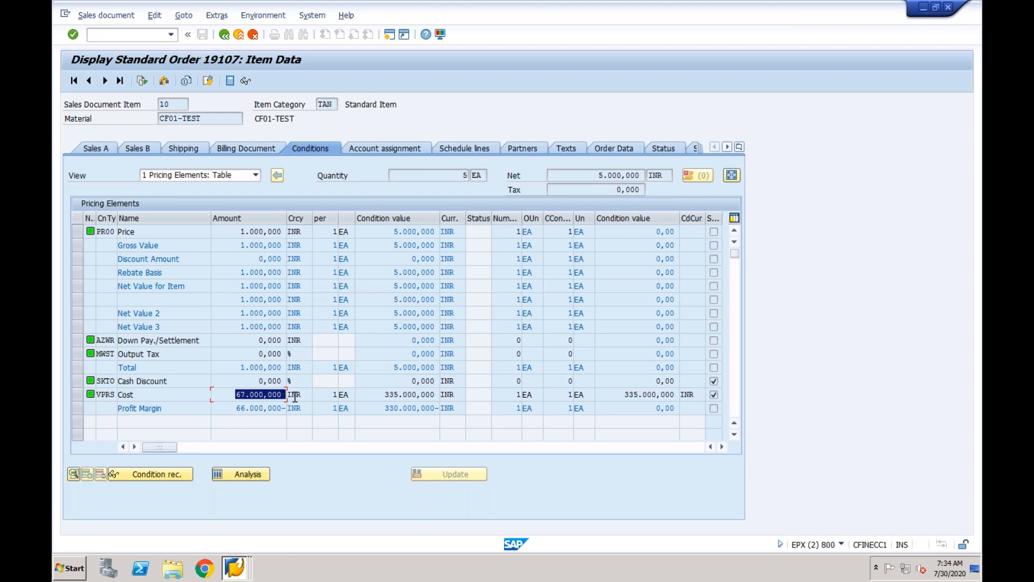
left_click_drag(239, 326, 283, 326)
left_click_drag(238, 395, 288, 392)
left_click_drag(383, 394, 440, 394)
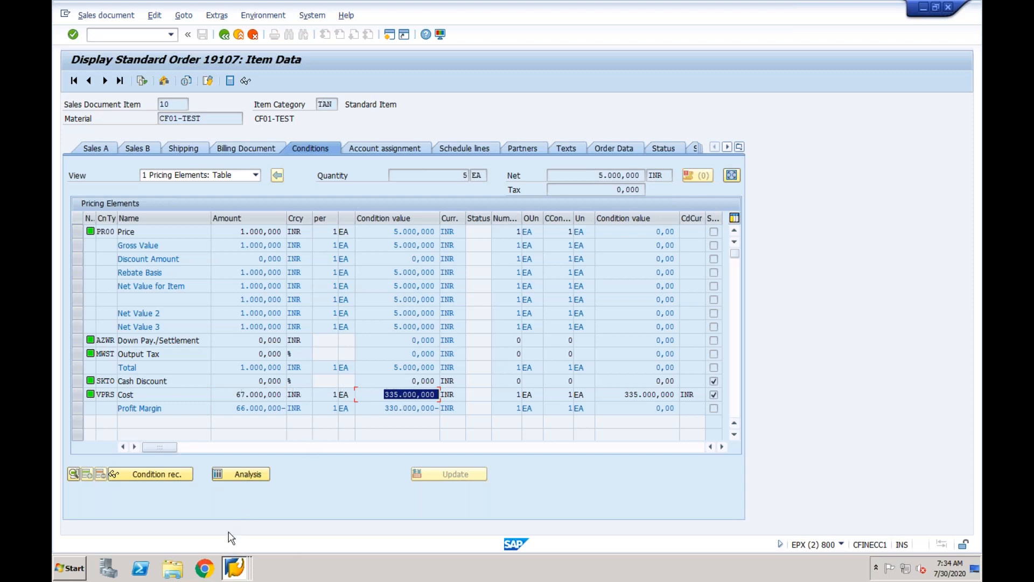
left_click(235, 570)
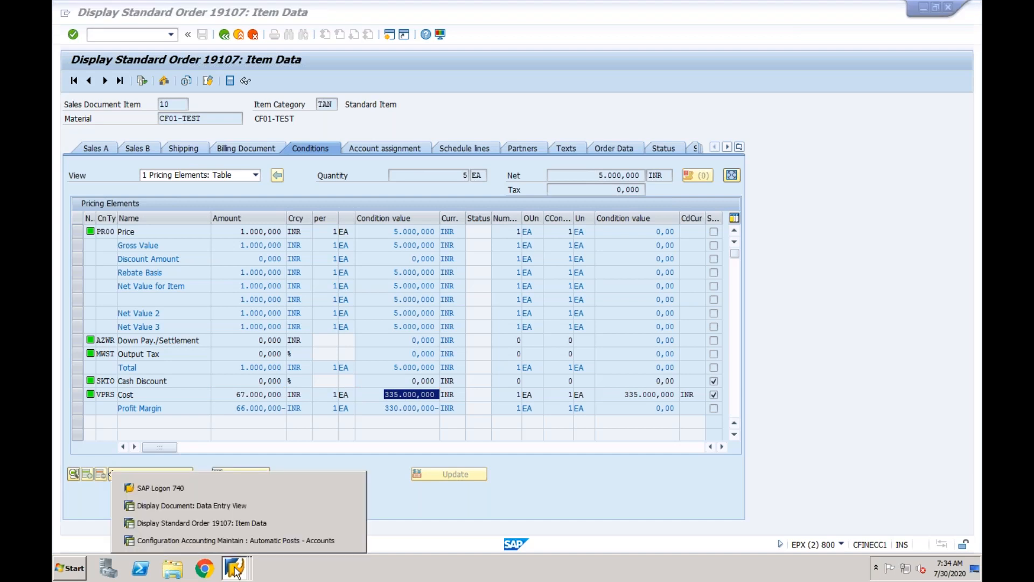
Create the F2 invoice from document 80018988 via /nvf01 and save it.
left_click(240, 527)
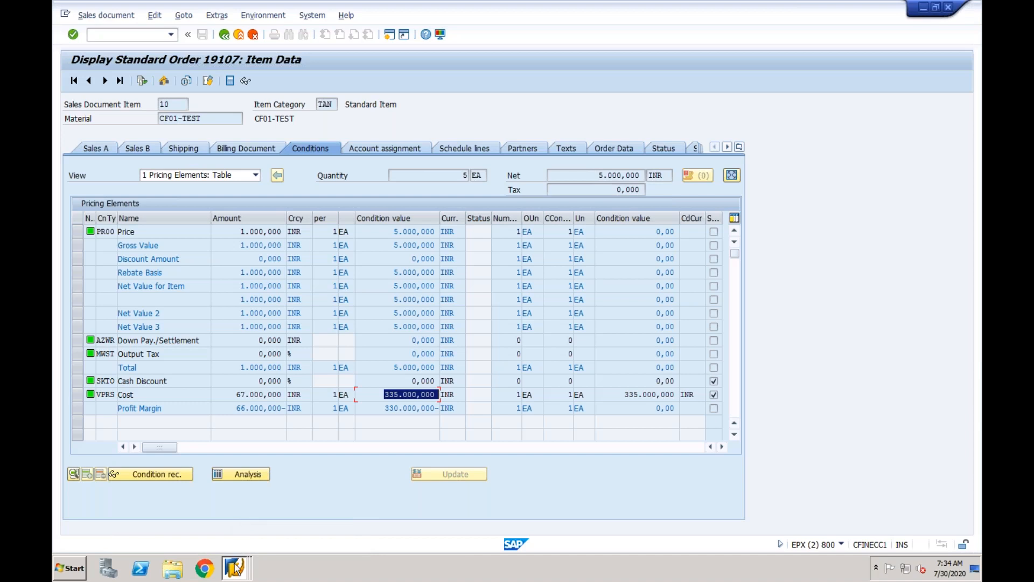
left_click(233, 570)
left_click(230, 504)
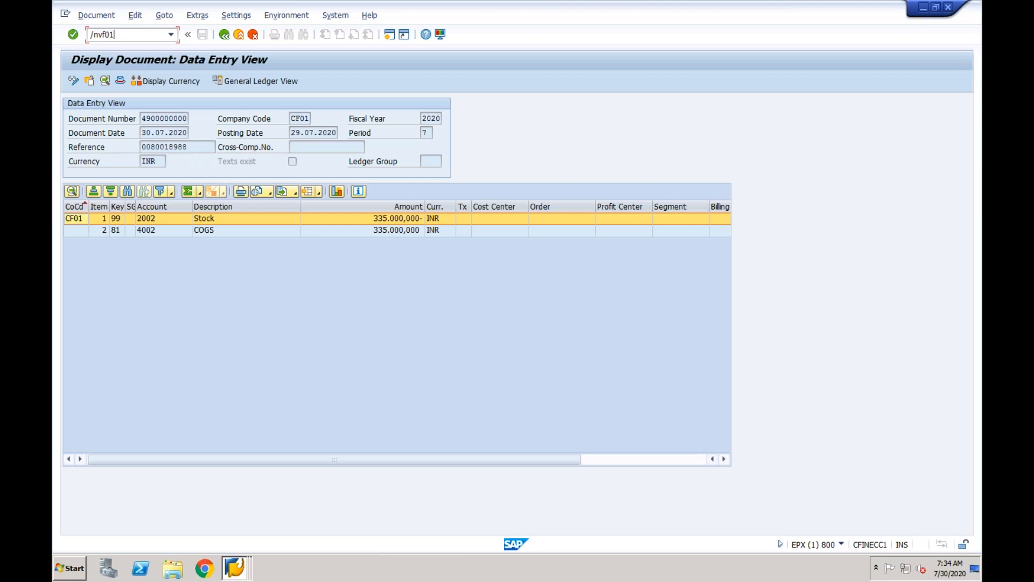
key("Return")
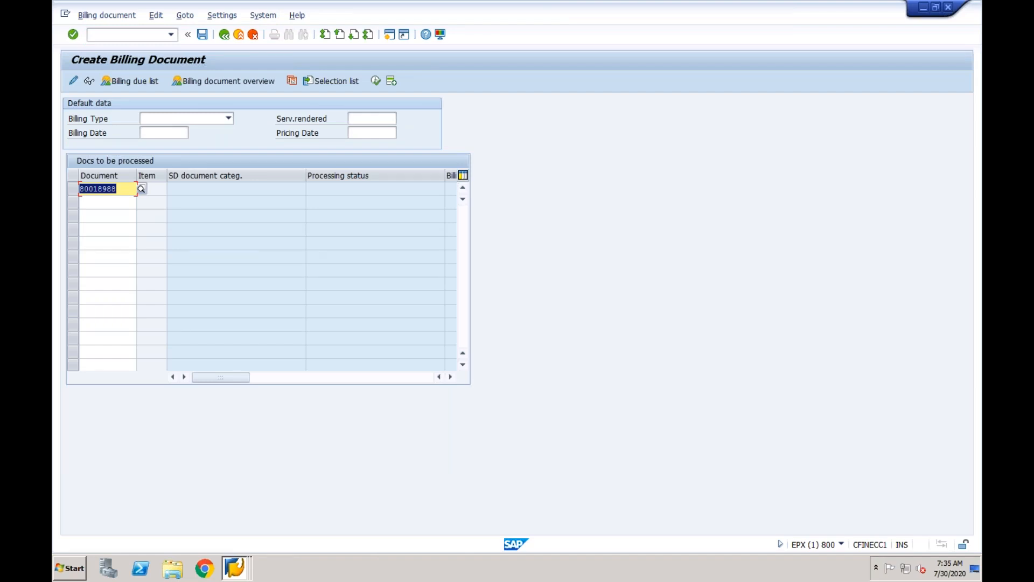
key("Return")
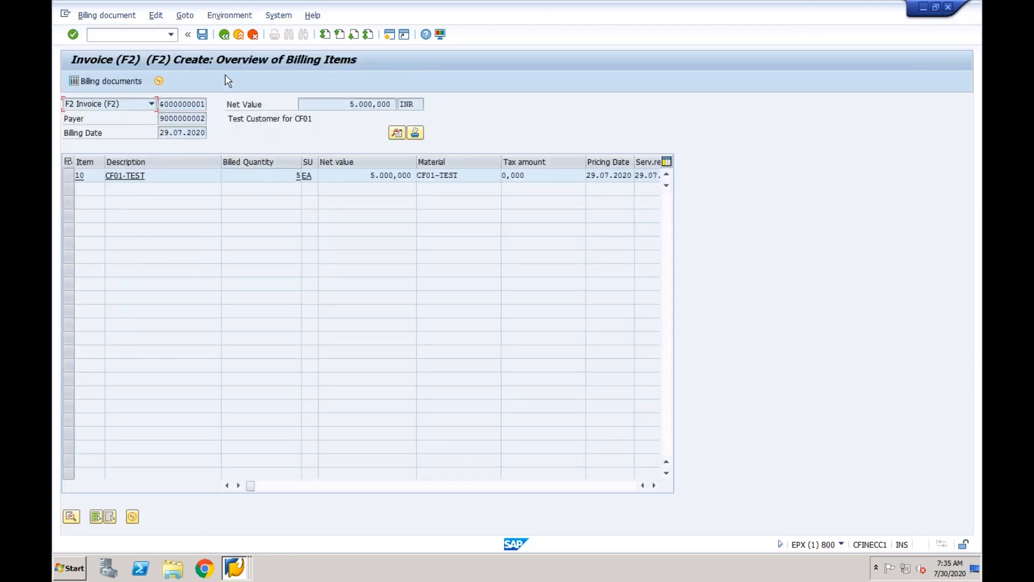
left_click(202, 35)
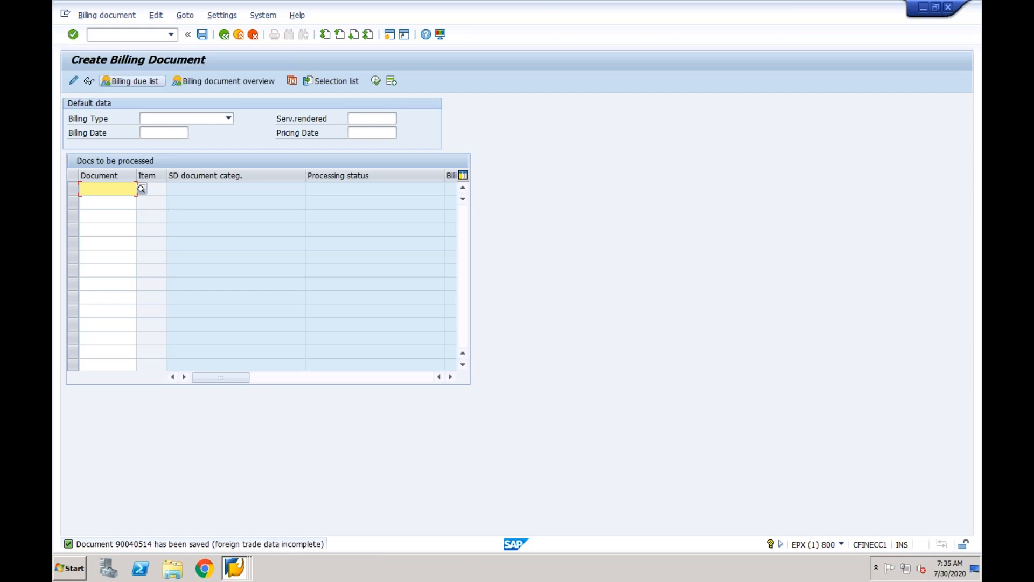
left_click(120, 16)
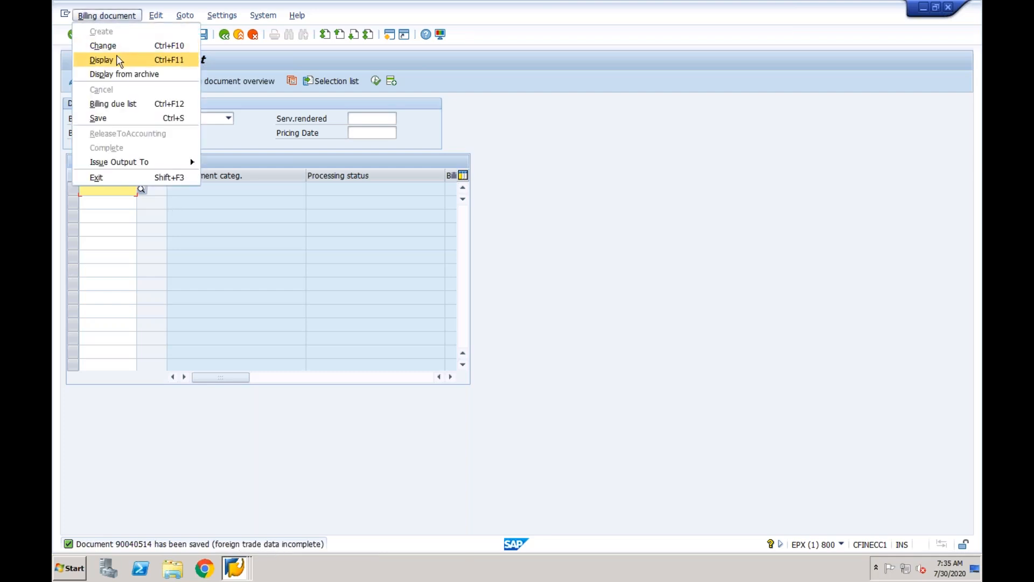
Check invoice 90040514's accounting document, then reopen it in change mode with its billing items listed.
left_click(119, 60)
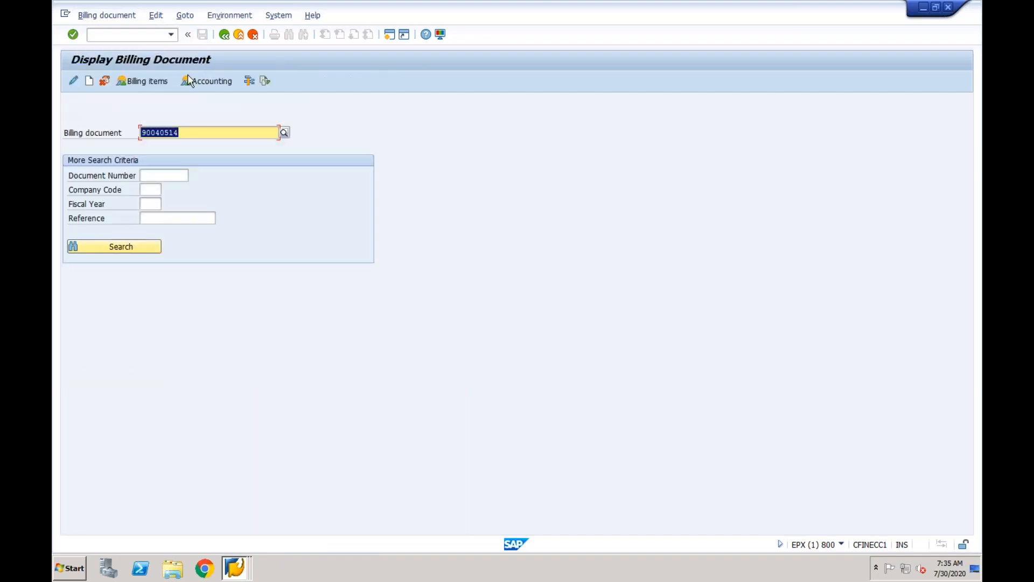
left_click(205, 84)
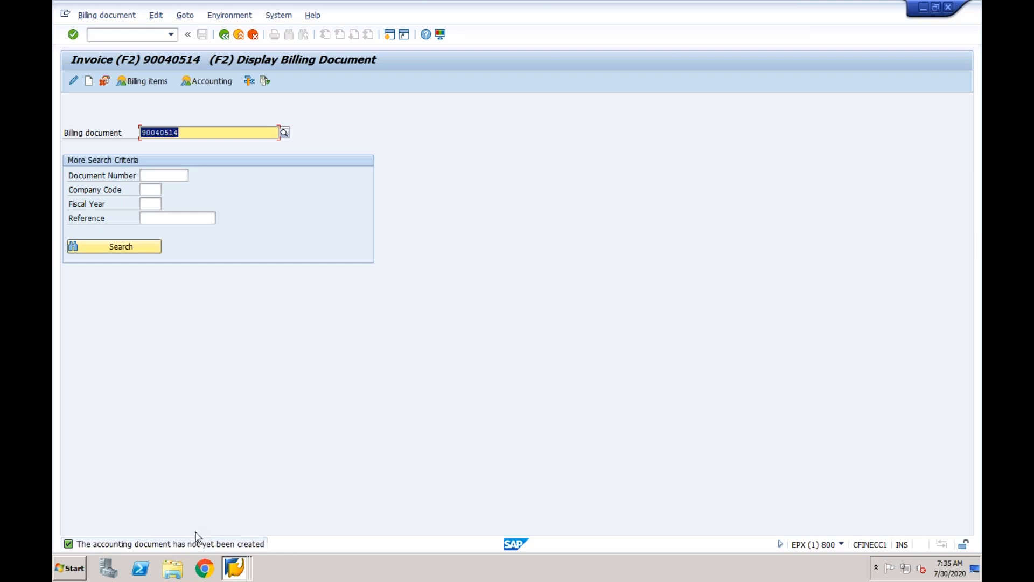
left_click(74, 80)
left_click(281, 81)
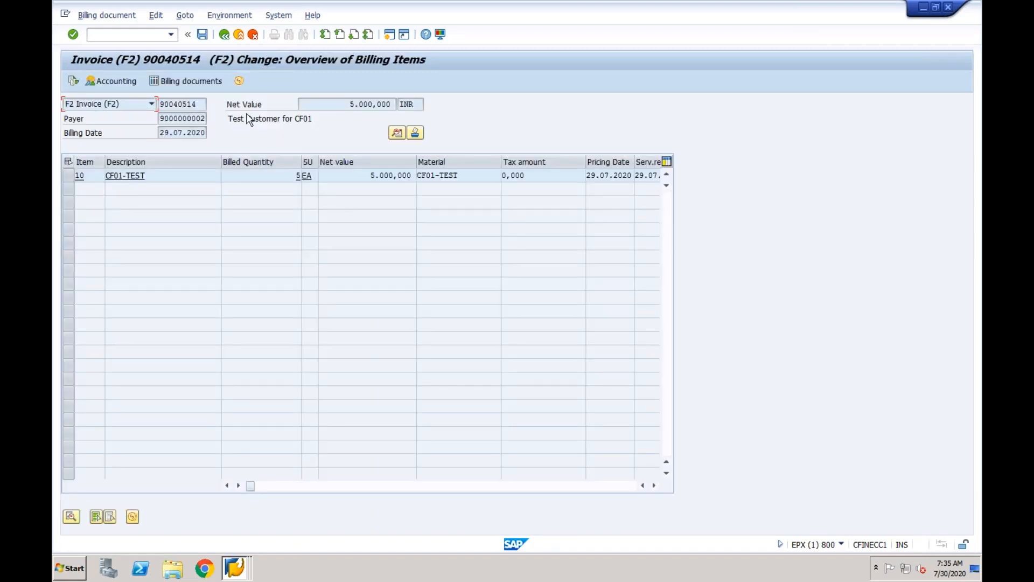
left_click(202, 34)
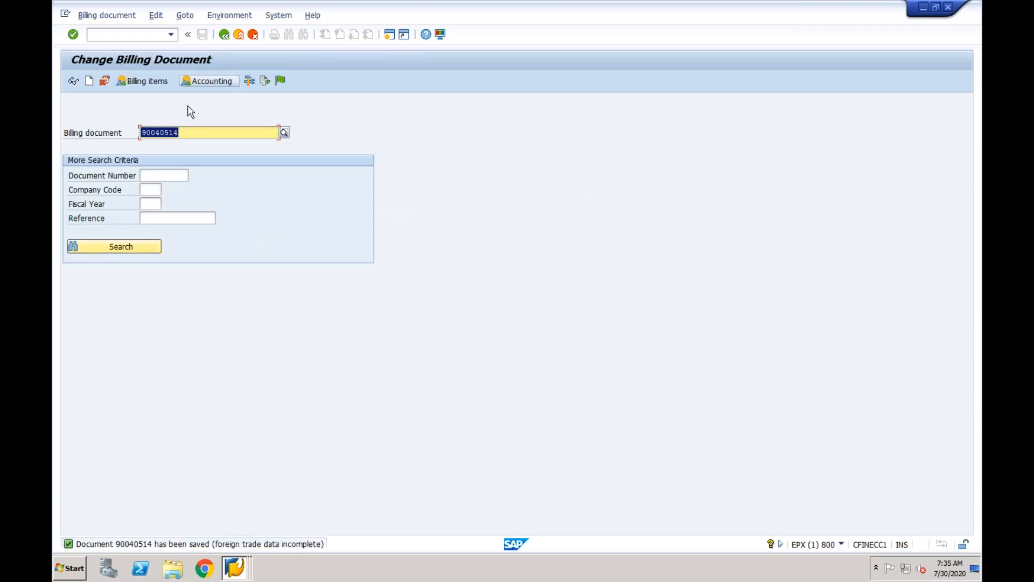
key("Return")
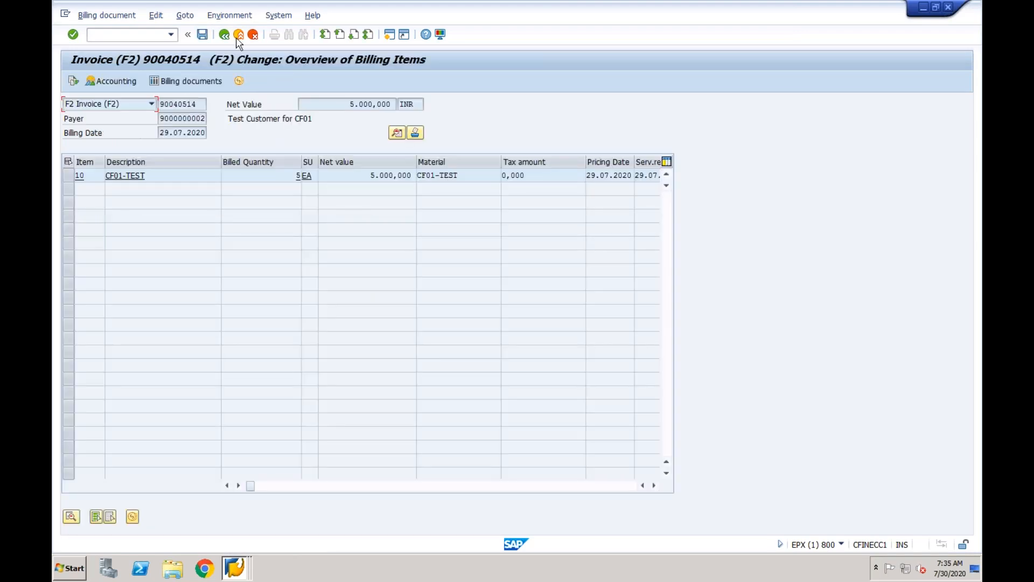
left_click(226, 19)
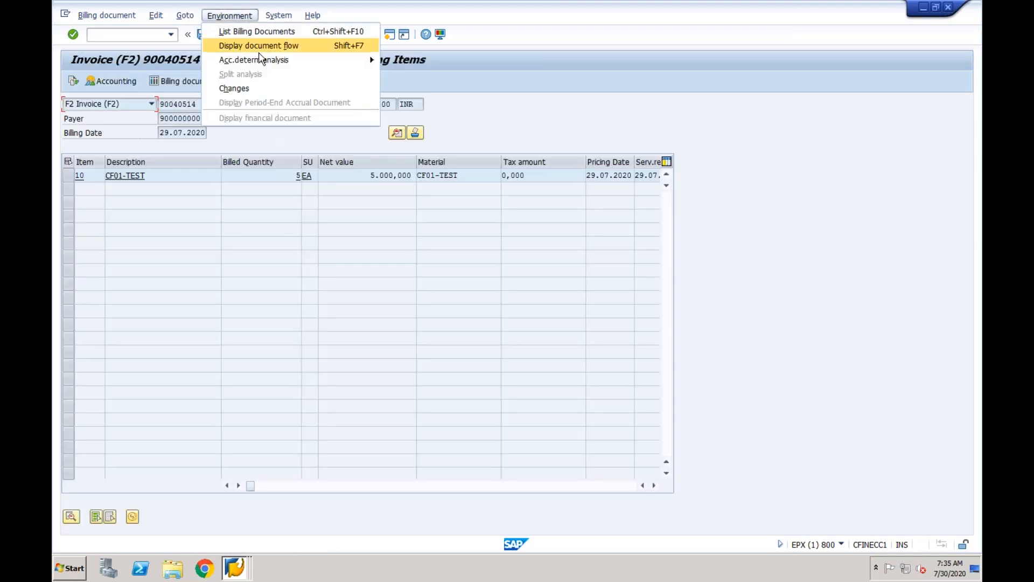
Analyse revenue account determination, inspect access 010(KOFI) under PR00, then start a new session.
mouse_move(316, 65)
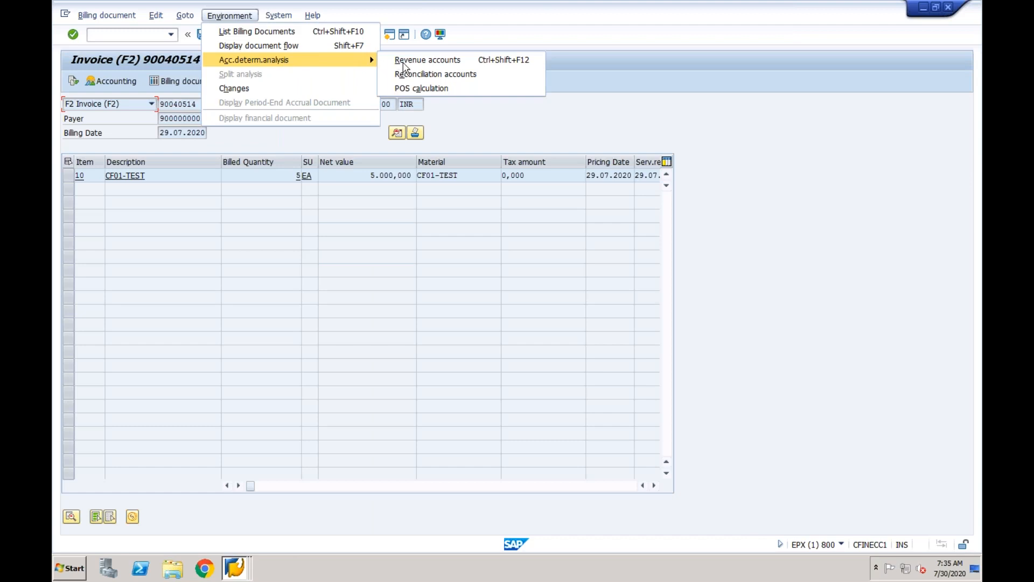
left_click(420, 59)
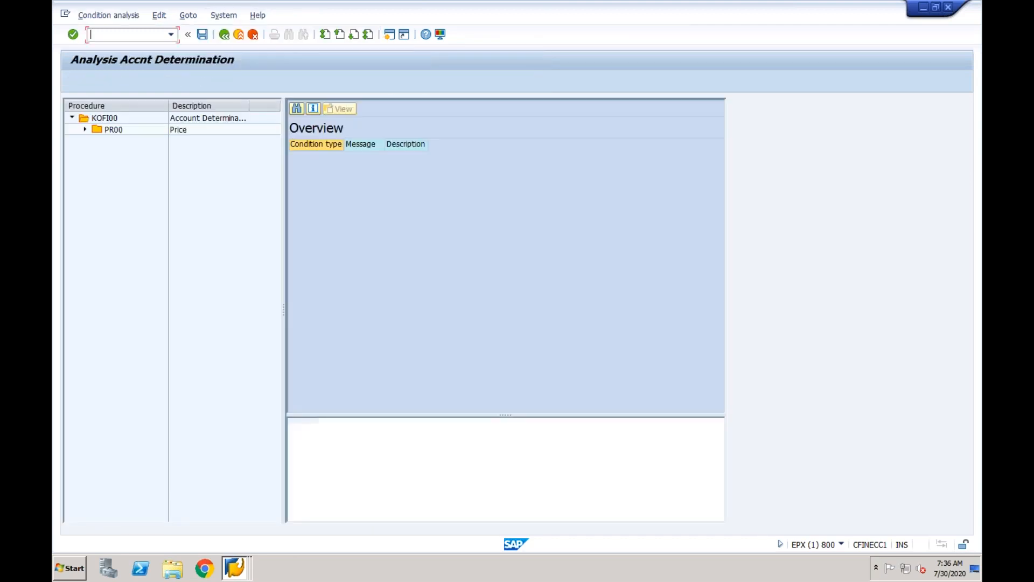
left_click(86, 131)
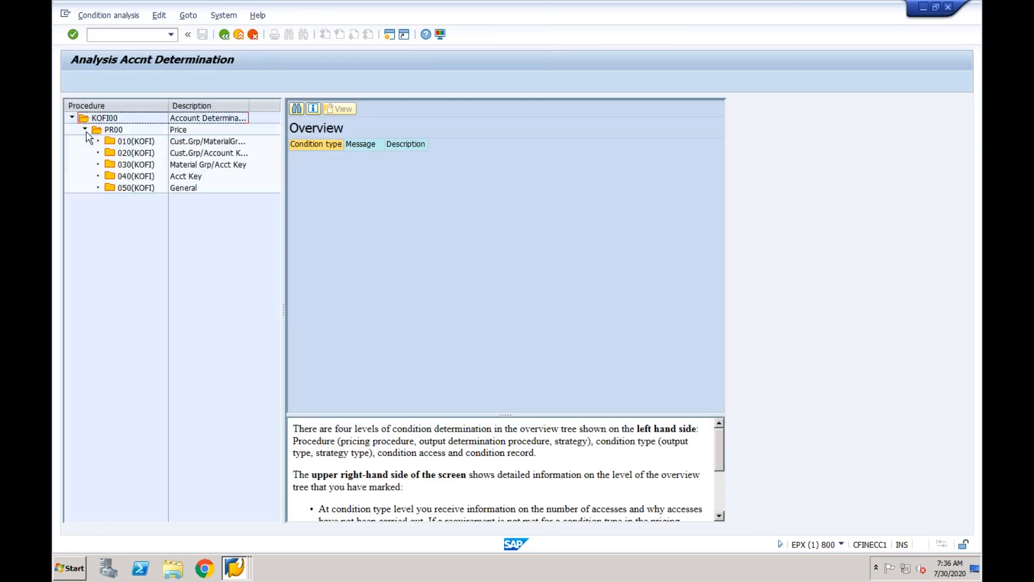
left_click(130, 142)
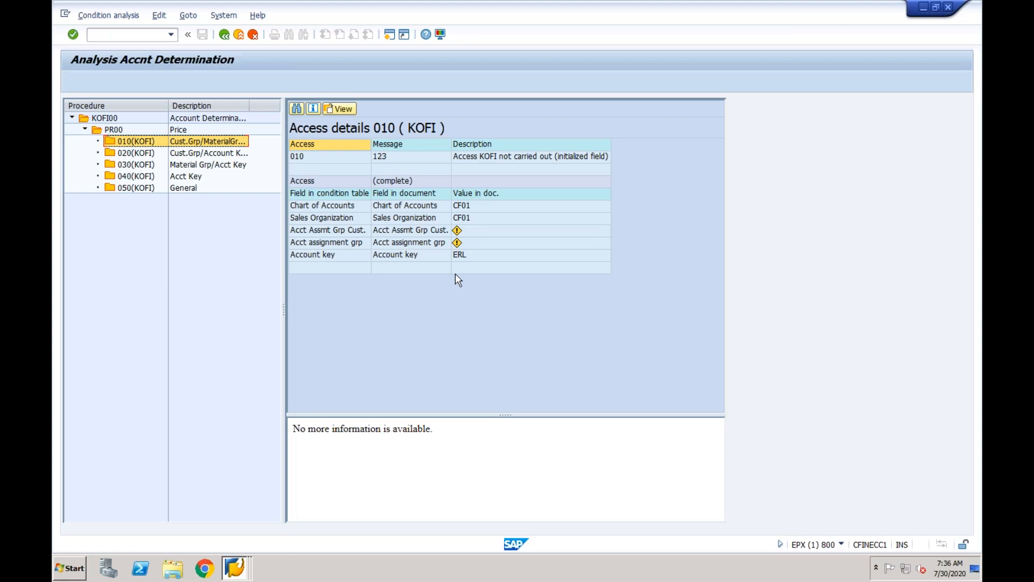
left_click(388, 35)
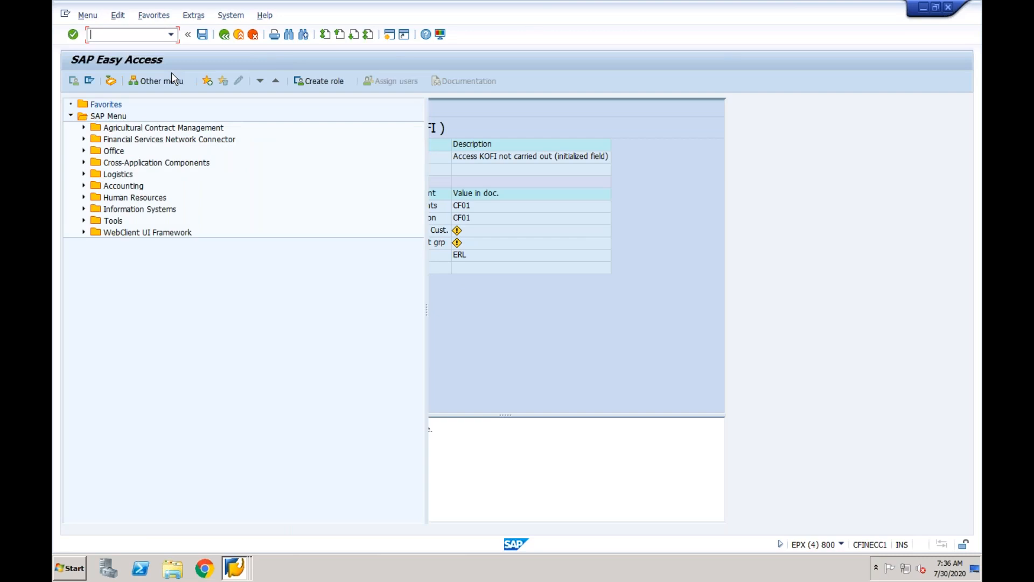
Open the VKOA General account assignment table and copy an entry as a new one.
type("vk")
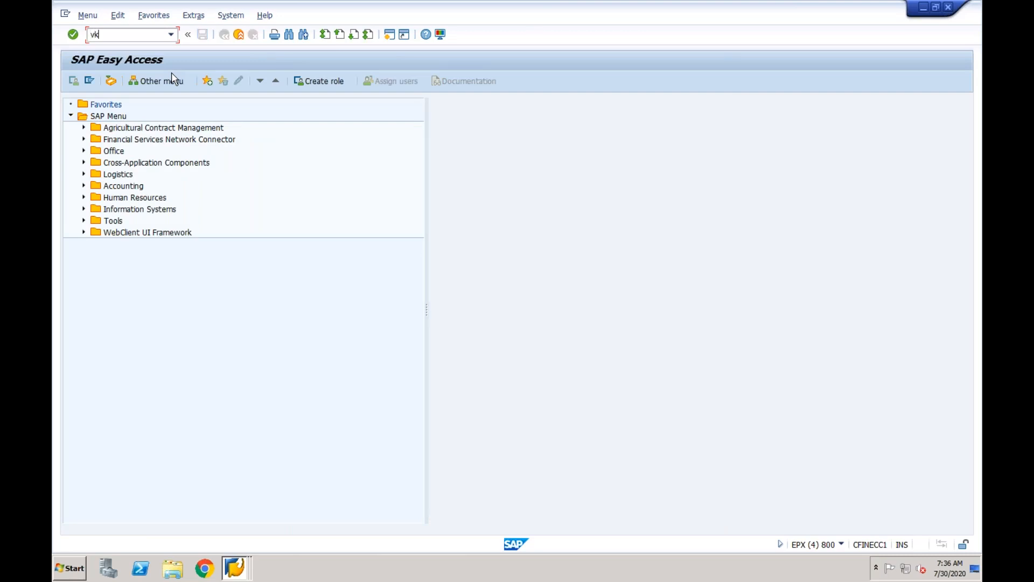
type("oa")
key("Return")
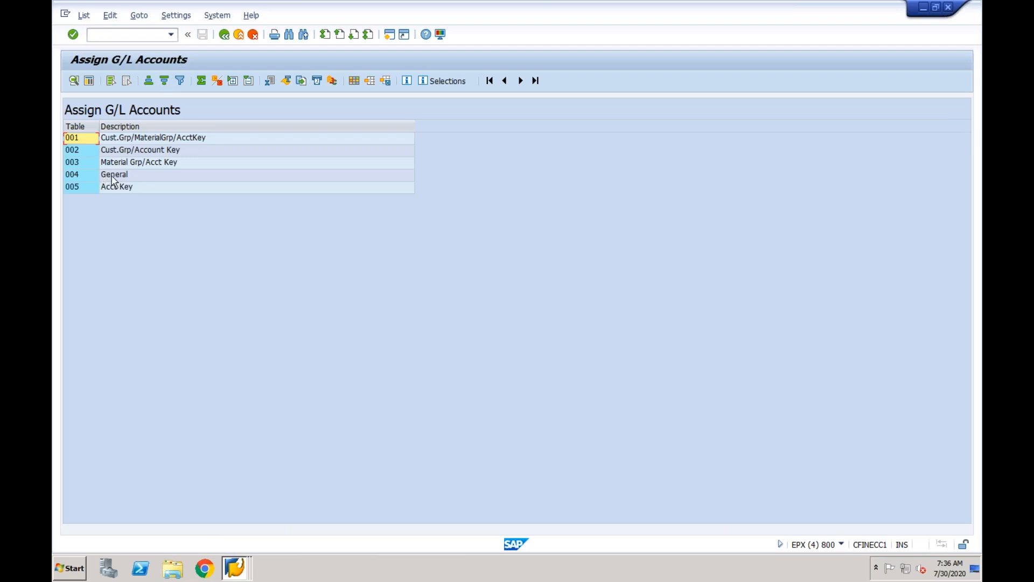
double_click(113, 177)
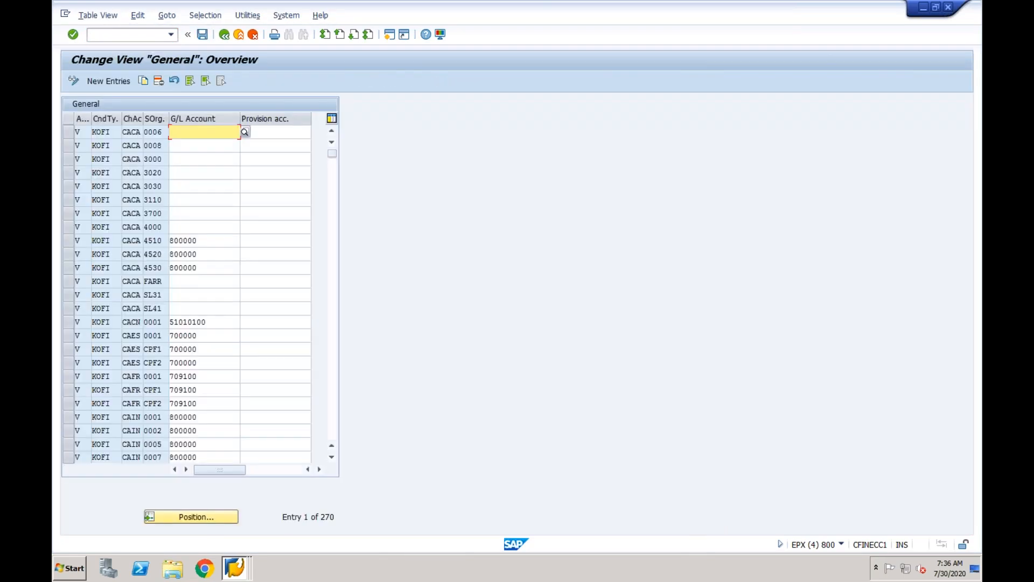
left_click(68, 133)
left_click(143, 81)
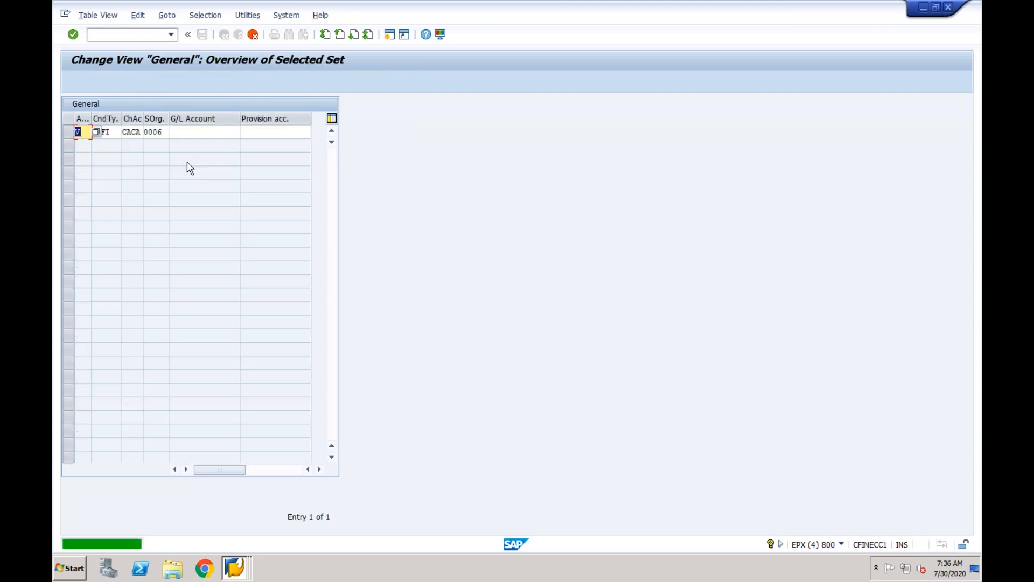
Set the new entry to condition type KOFI, chart of accounts CF01 and sales organisation CF01.
key("Tab")
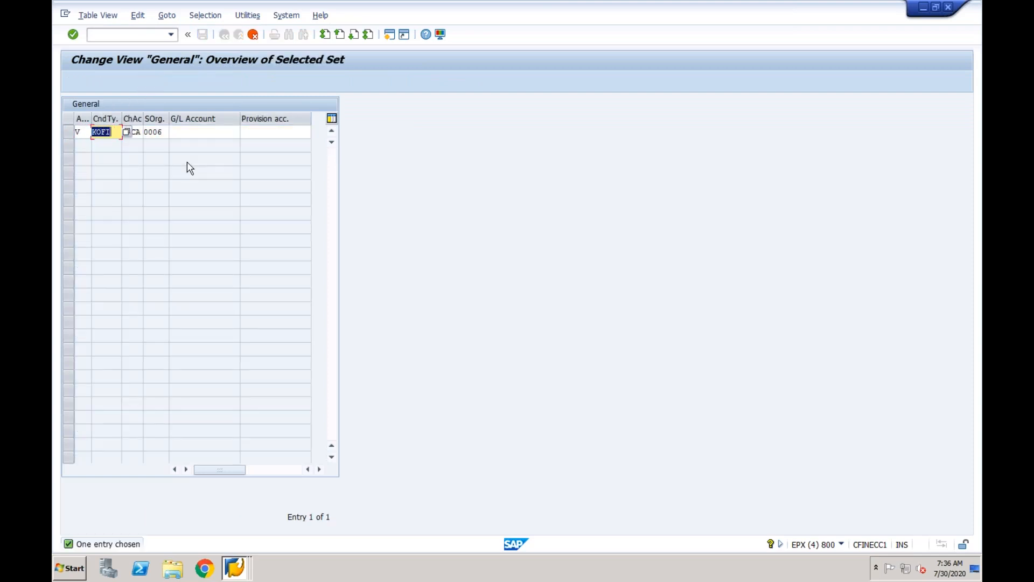
key("Tab")
type("C")
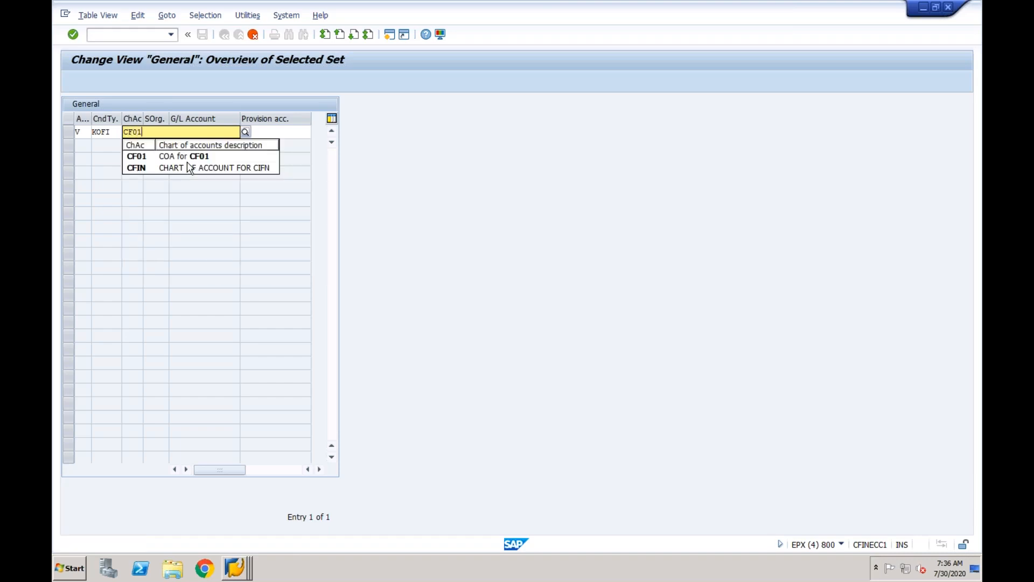
key("Tab")
type("CF")
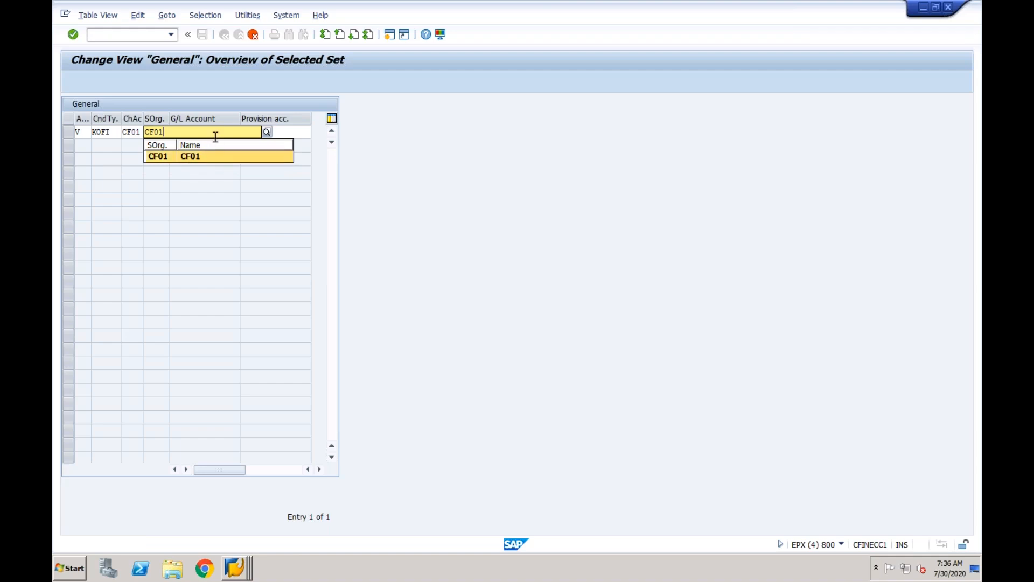
left_click(185, 159)
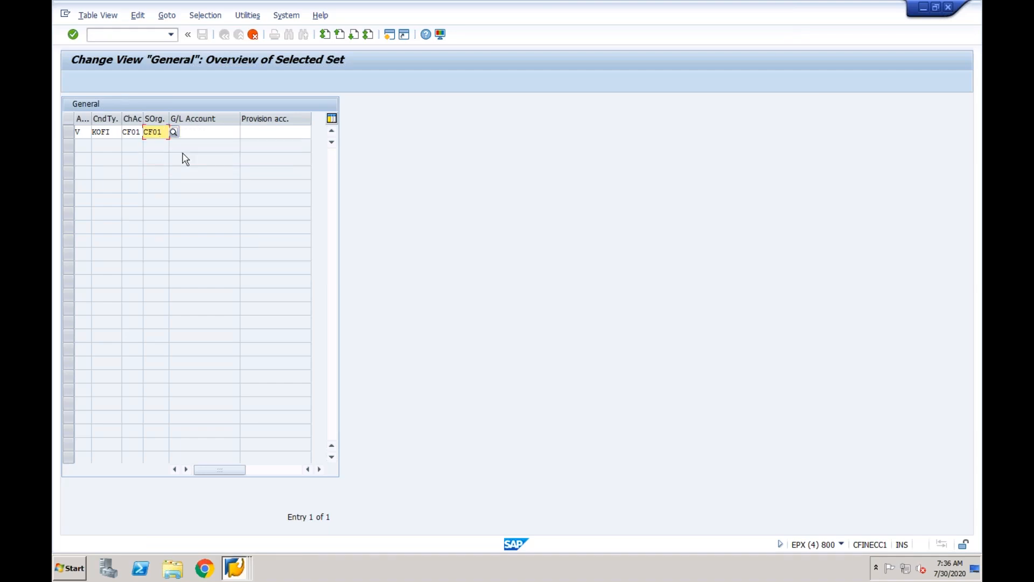
left_click(234, 574)
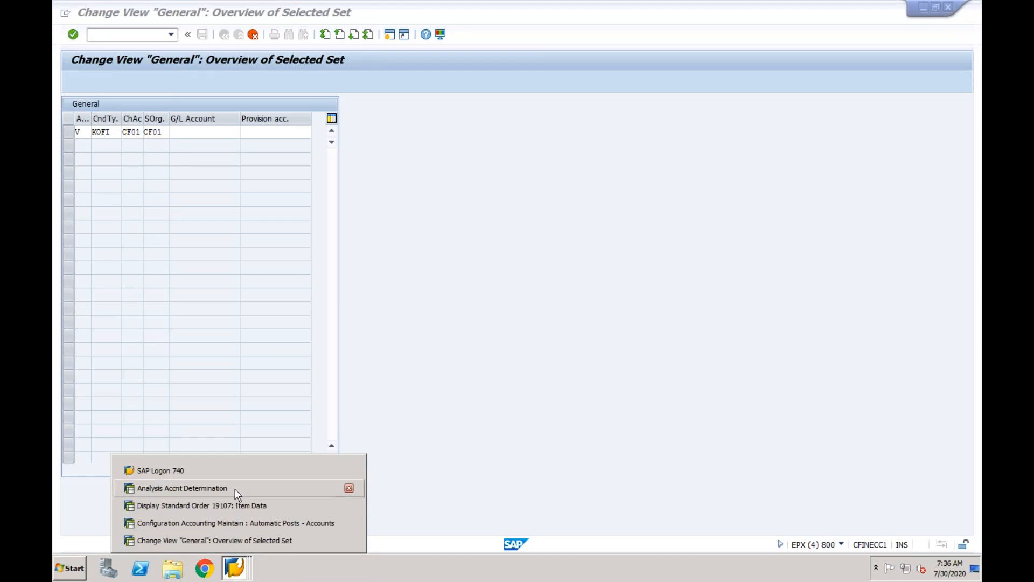
Switch to central G/L account maintenance and start creating account 3000 in company code CF01.
left_click(235, 488)
left_click(238, 560)
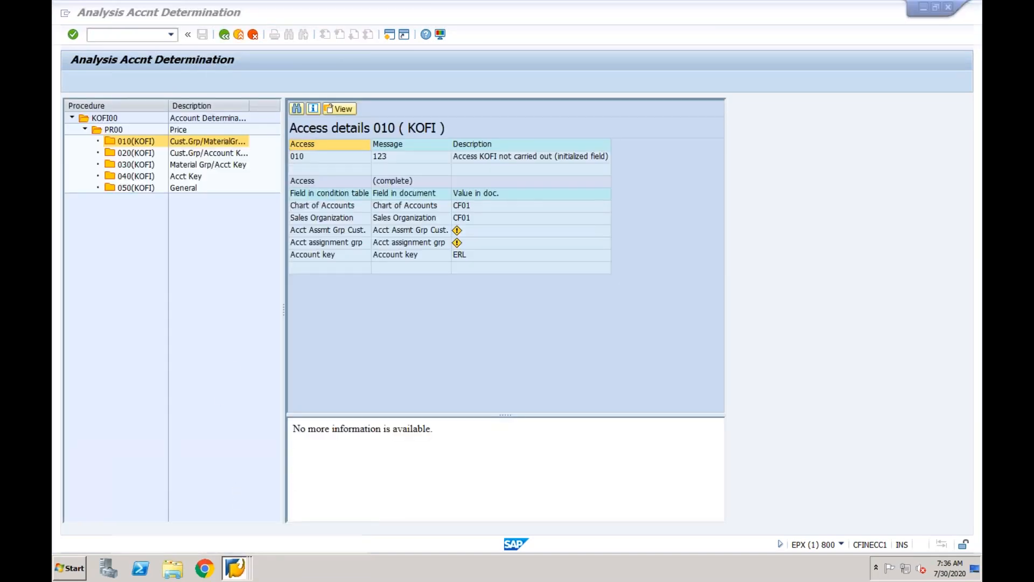
left_click(224, 523)
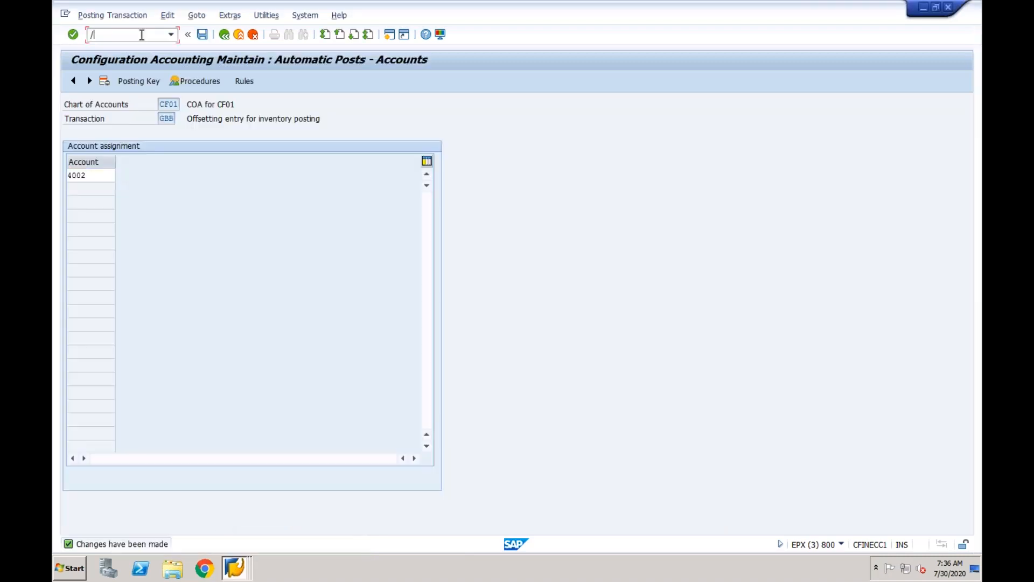
key("Return")
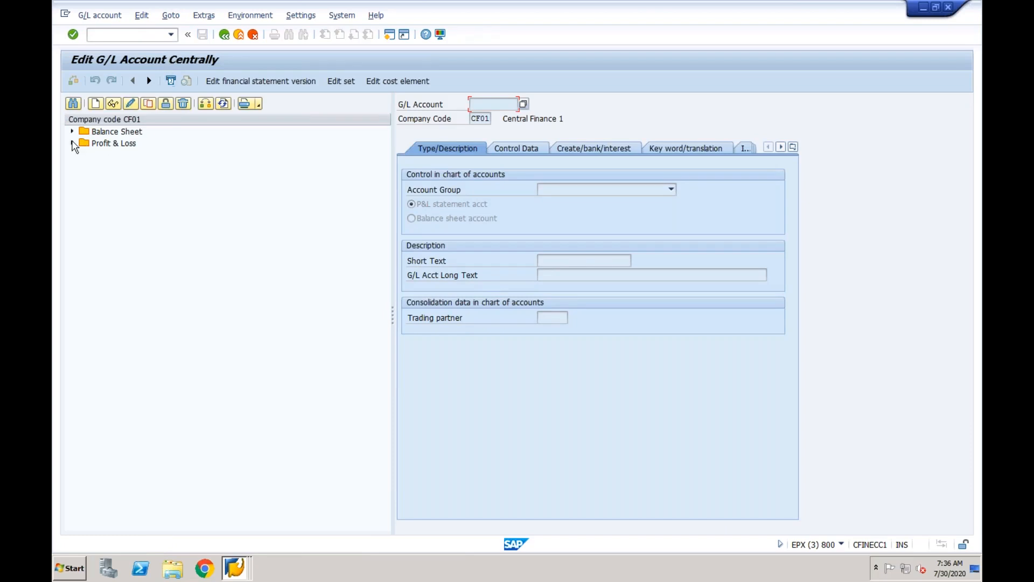
left_click(72, 144)
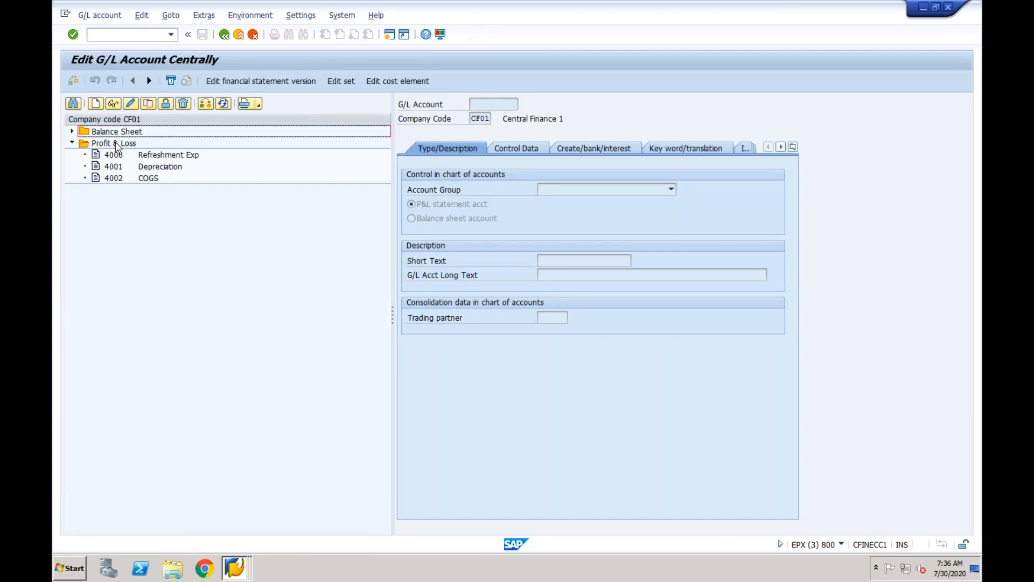
left_click(96, 104)
type("3000")
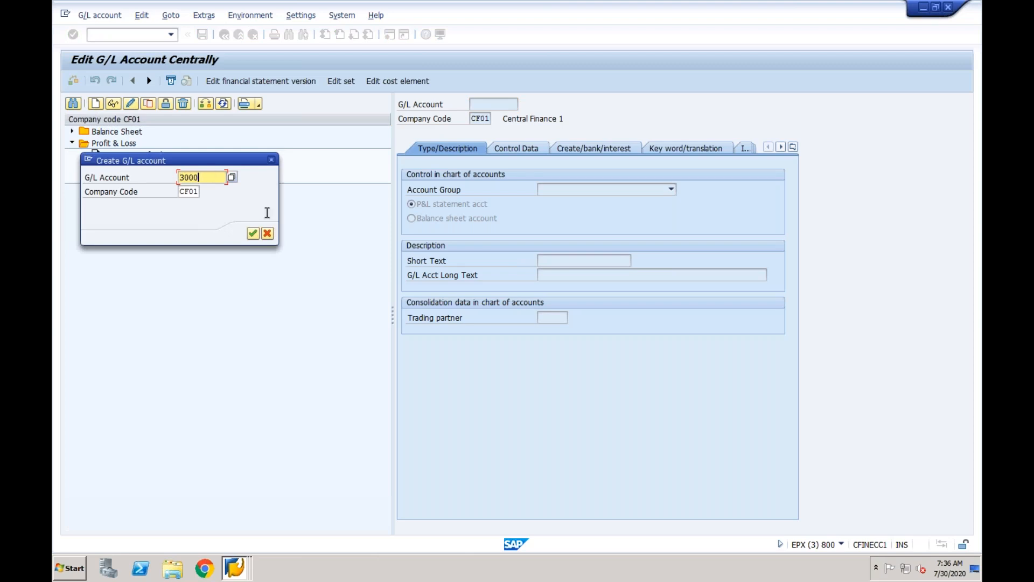
left_click(253, 235)
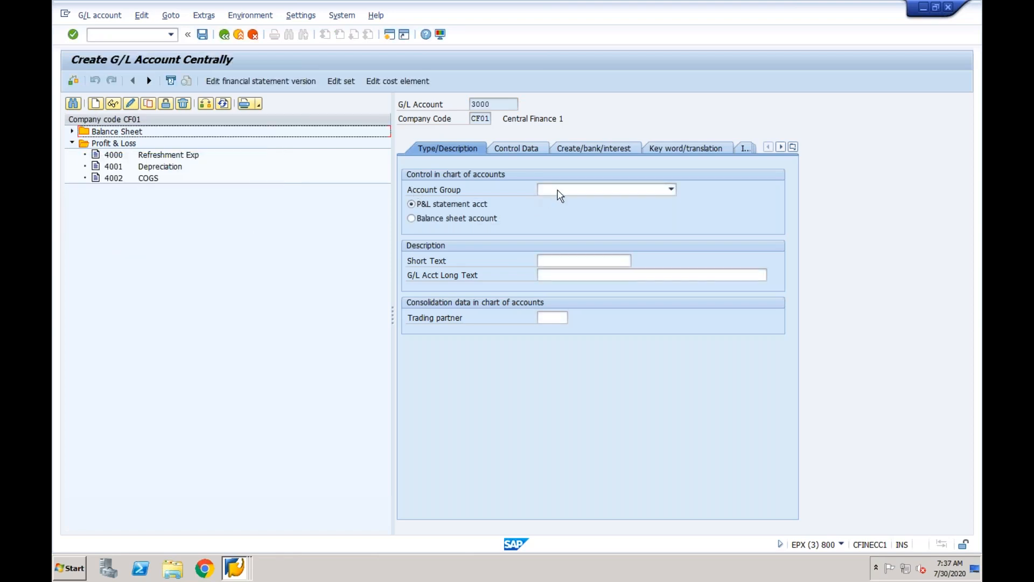
Give account 3000 account group PL Profit & Loss, short text Revenue and field status group G029.
left_click(561, 192)
left_click(567, 212)
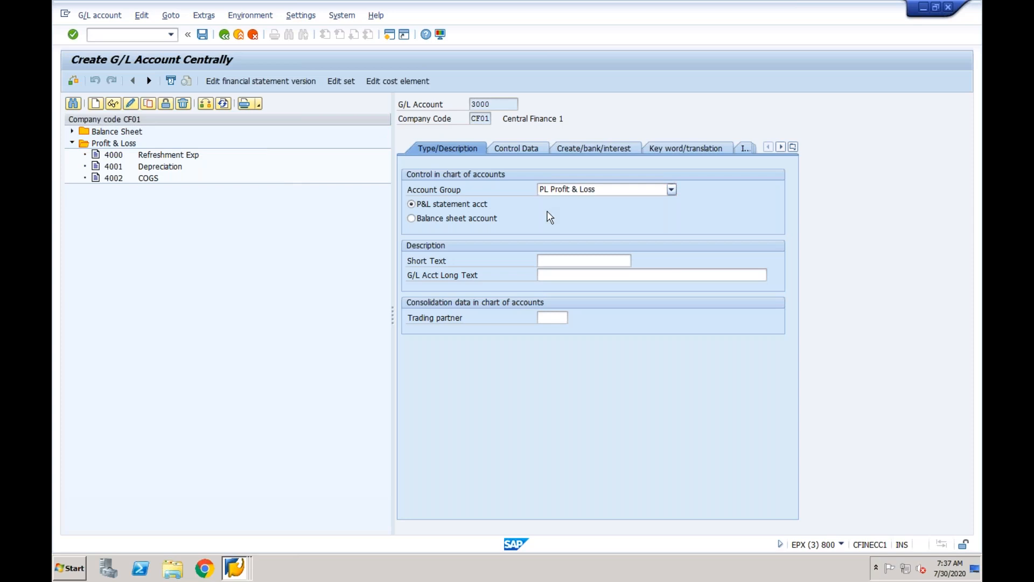
left_click(554, 261)
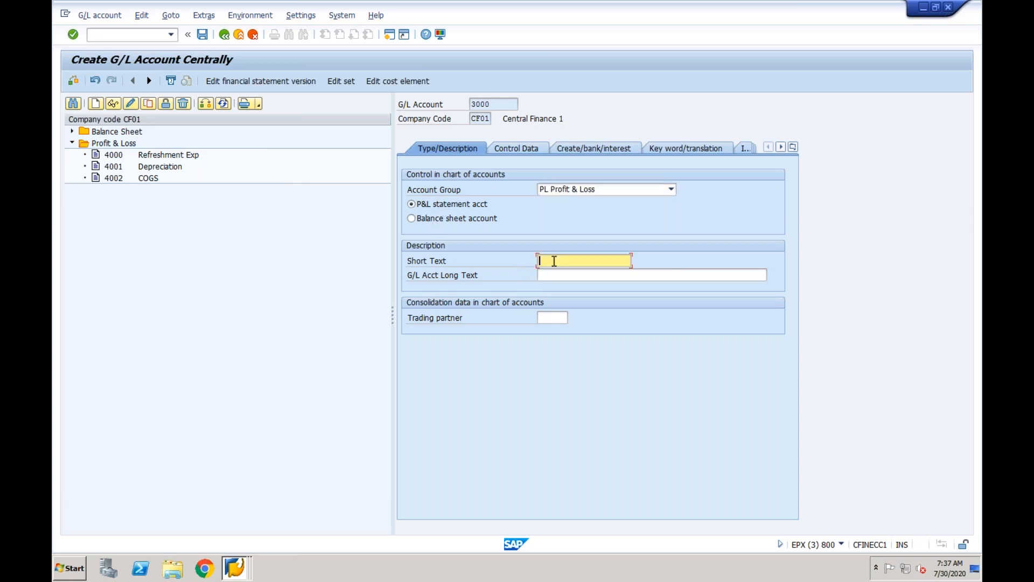
type("Revenue")
left_click(531, 151)
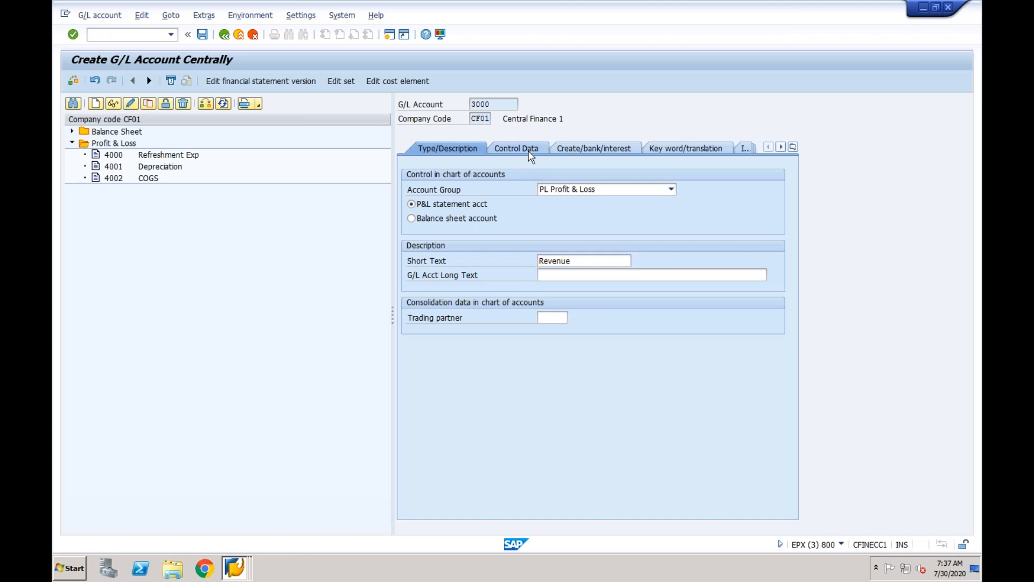
left_click(586, 151)
type("G")
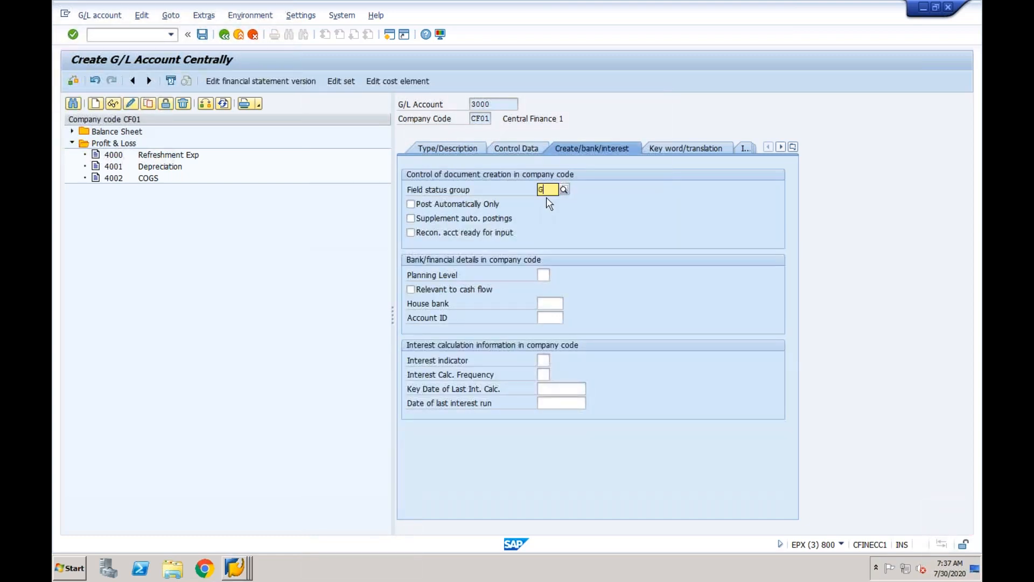
type("029")
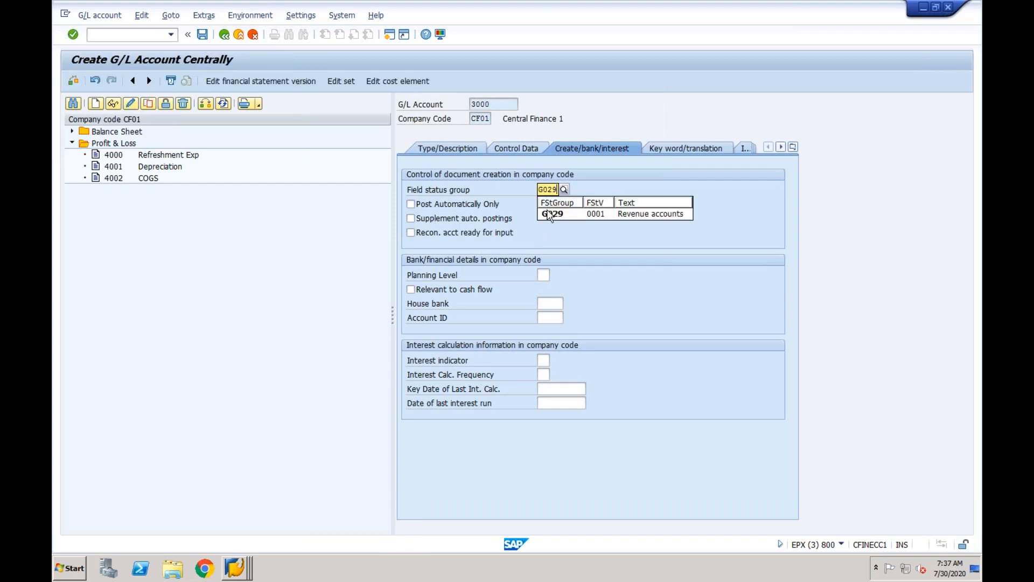
left_click(549, 219)
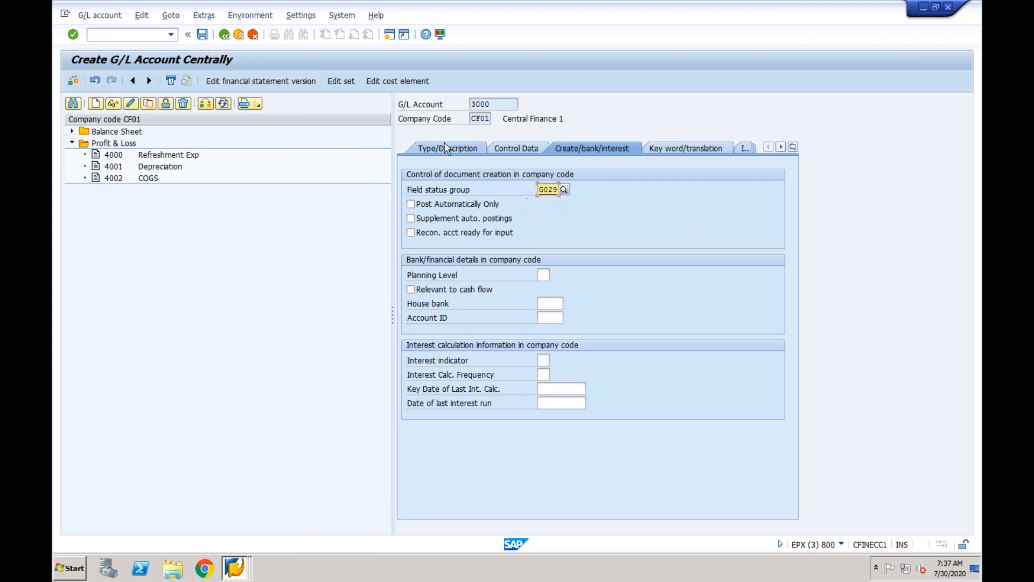
Save G/L account 3000 and skip creating a cost element for it.
left_click(400, 81)
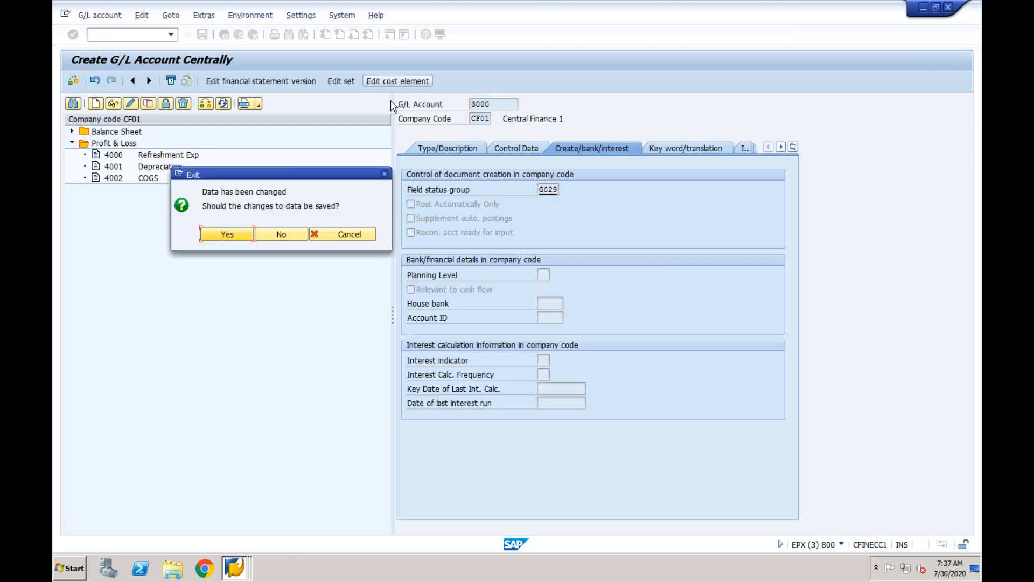
left_click(227, 235)
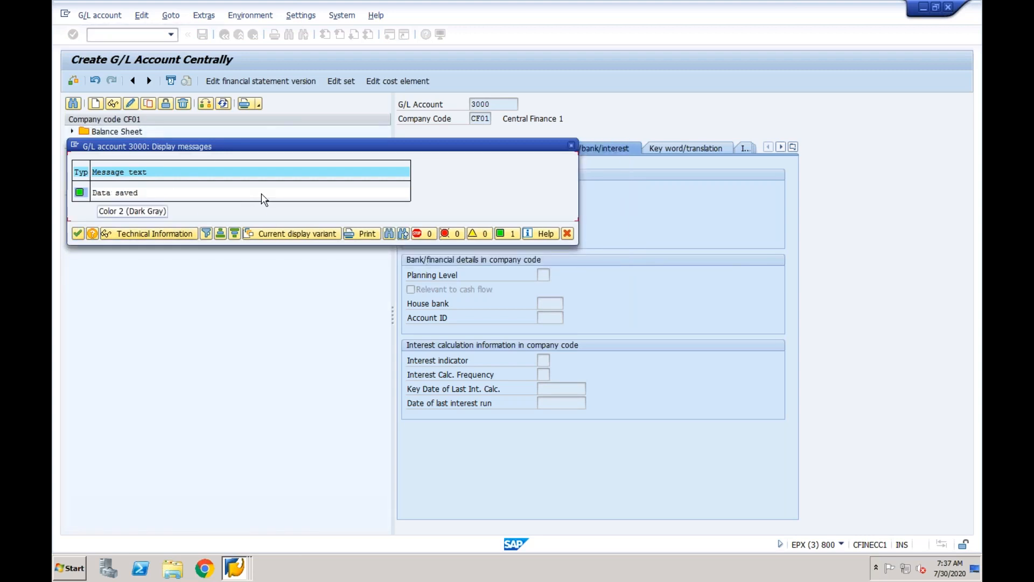
left_click(78, 233)
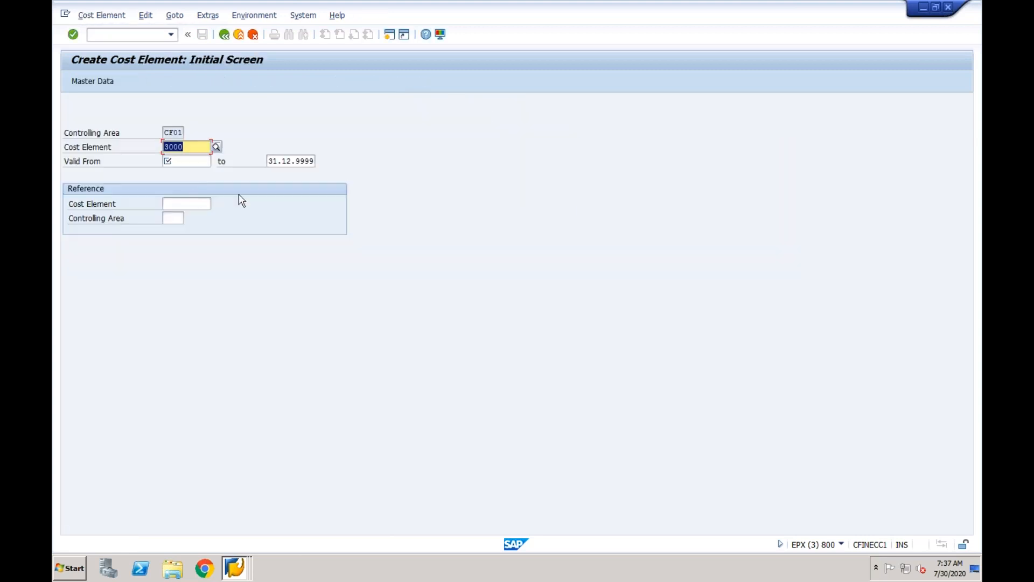
left_click(239, 35)
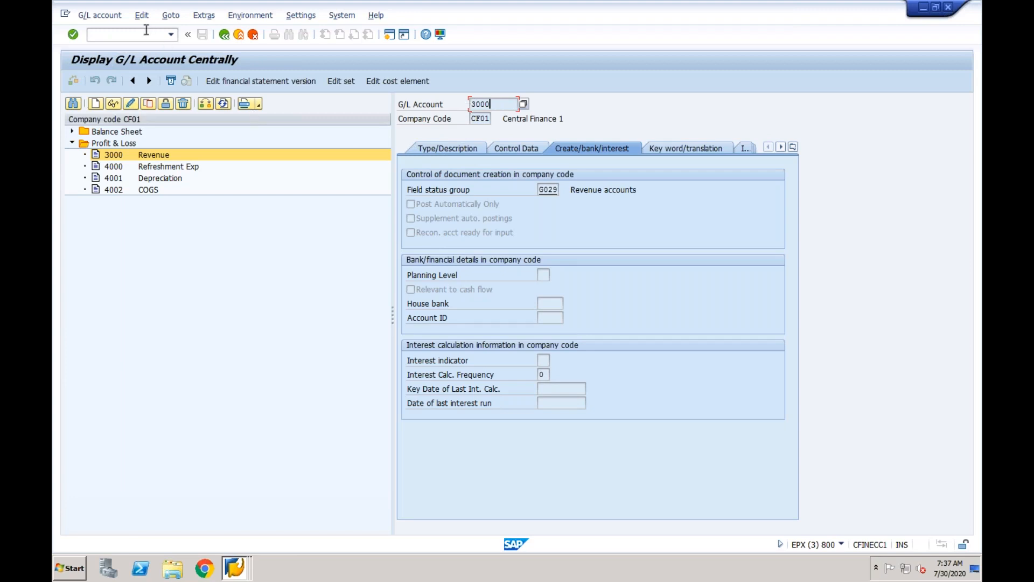
Enter G/L account 3000 on the KOFI CF01 General entry and save it under the customizing request.
left_click(227, 572)
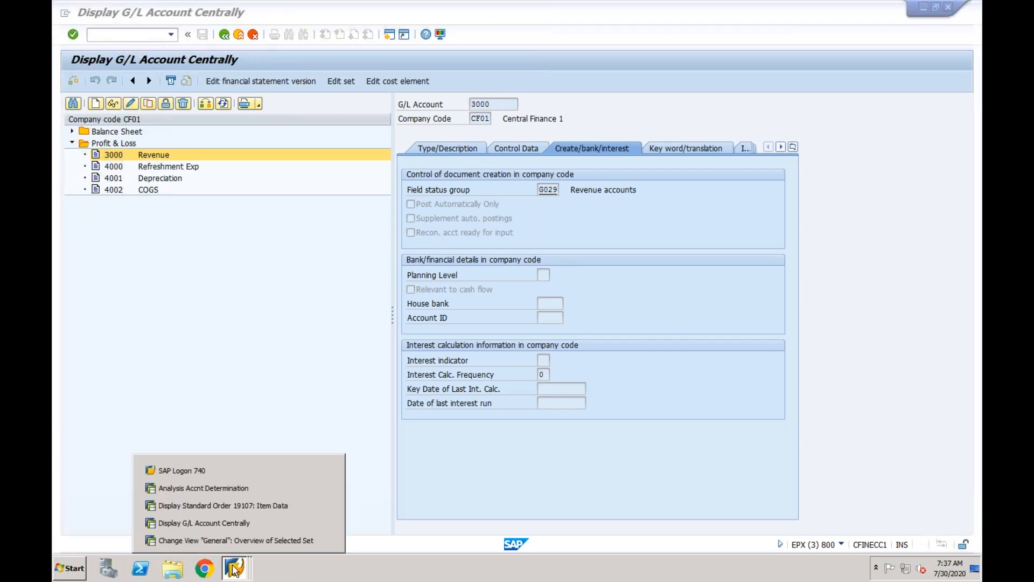
left_click(235, 540)
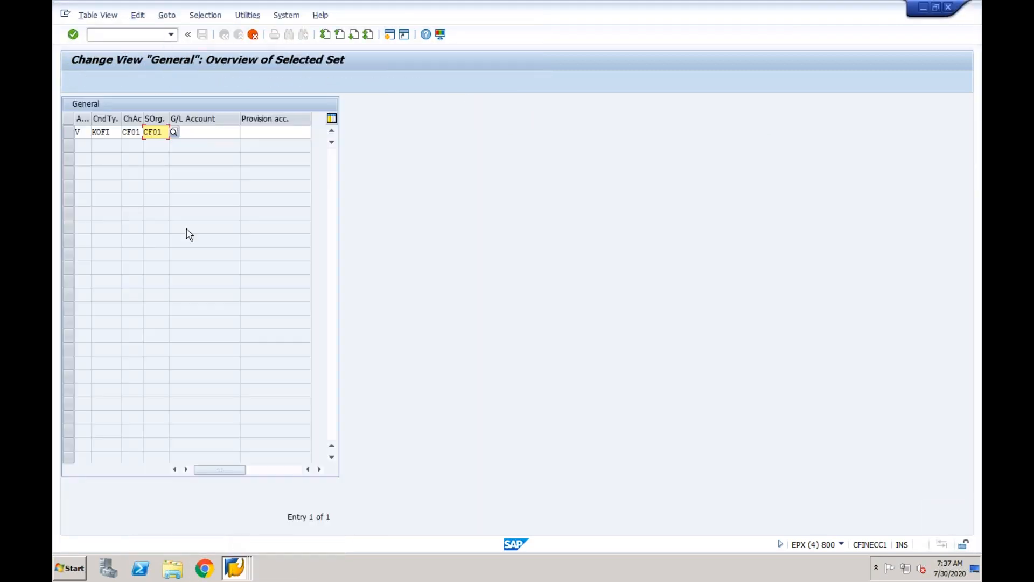
left_click(196, 131)
type("3000")
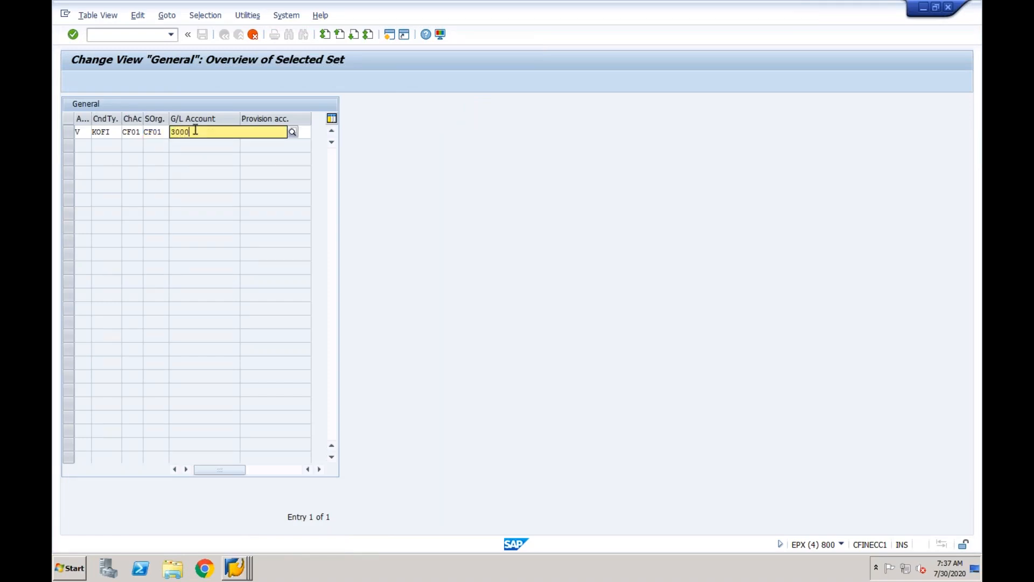
key("Return")
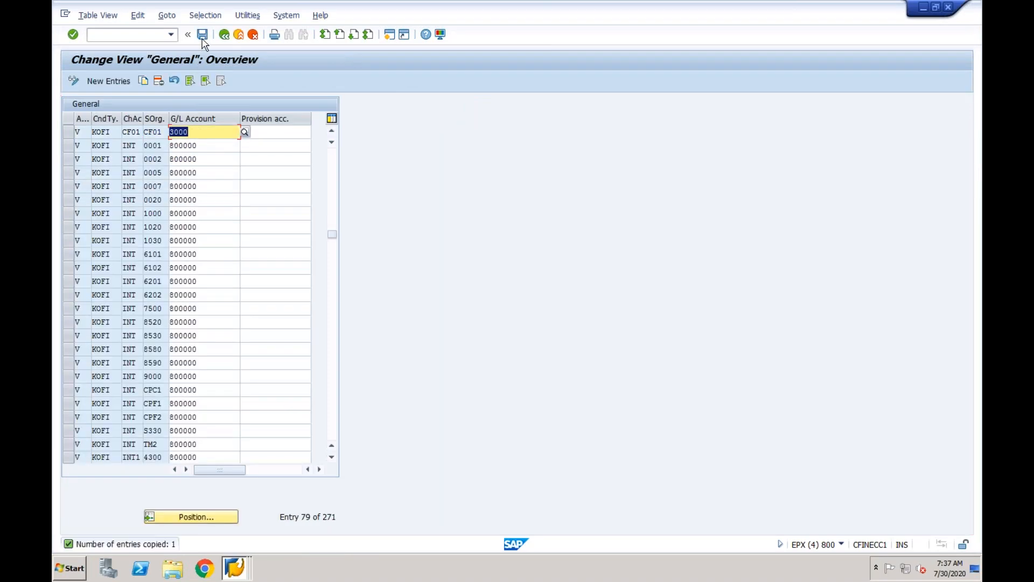
left_click(202, 35)
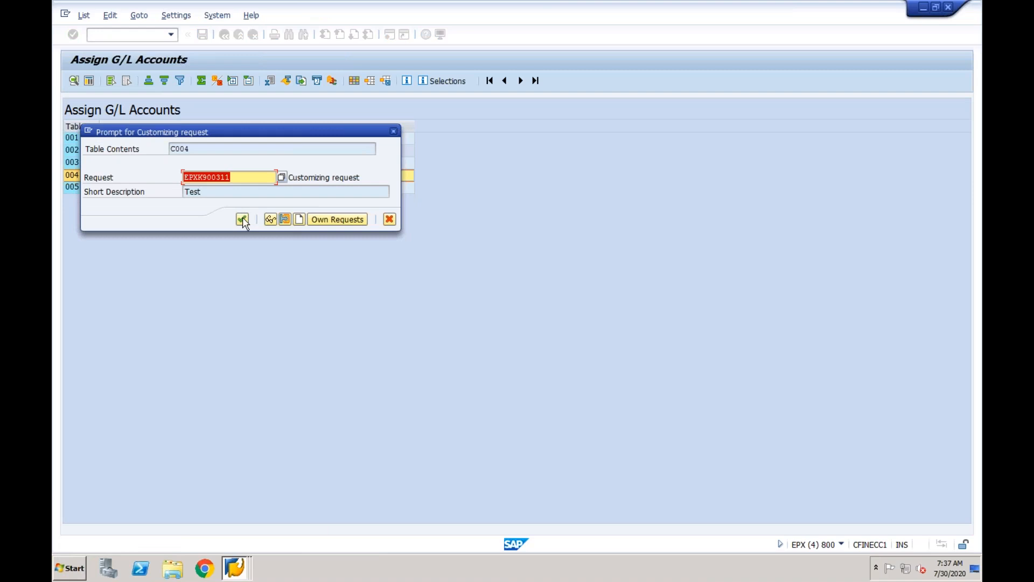
left_click(243, 220)
mouse_move(233, 568)
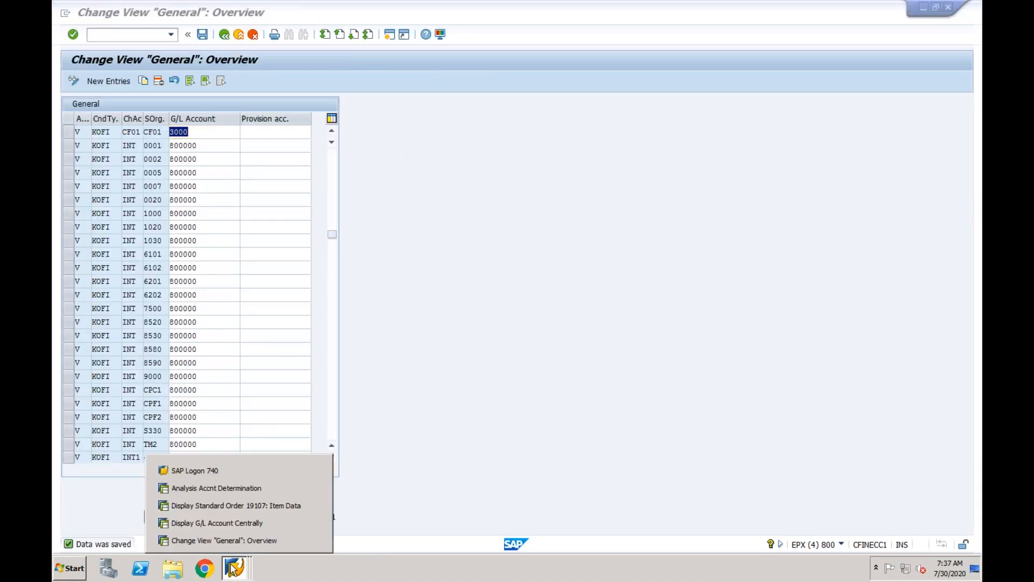
left_click(243, 488)
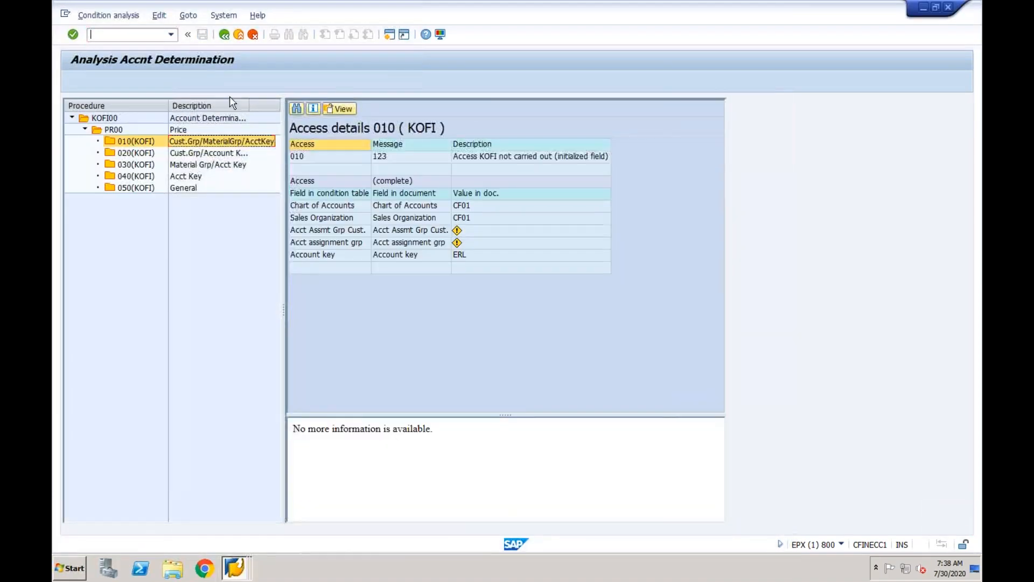
Save invoice 90040514 again from its billing items and recheck its accounting document.
left_click(224, 34)
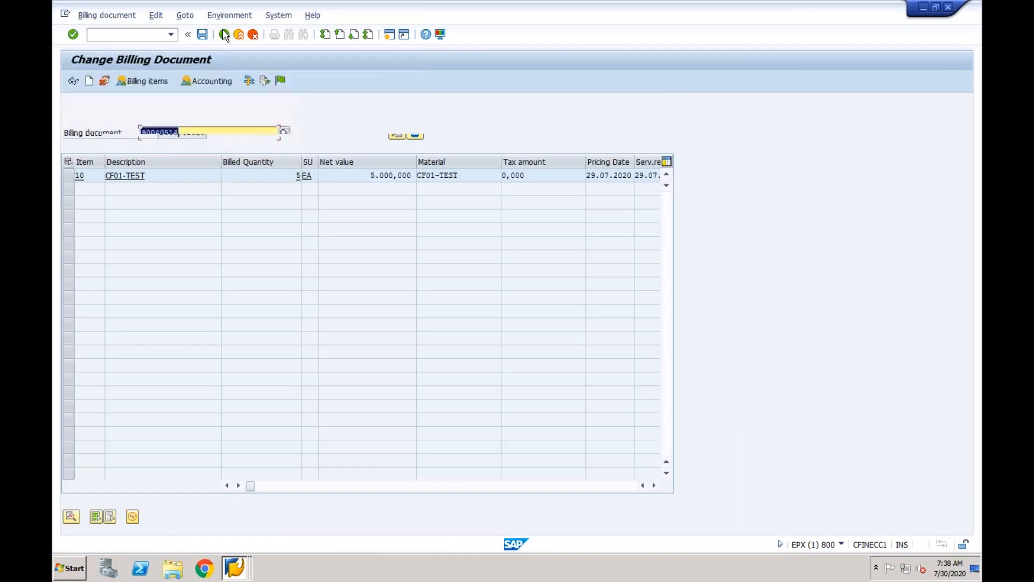
key("Return")
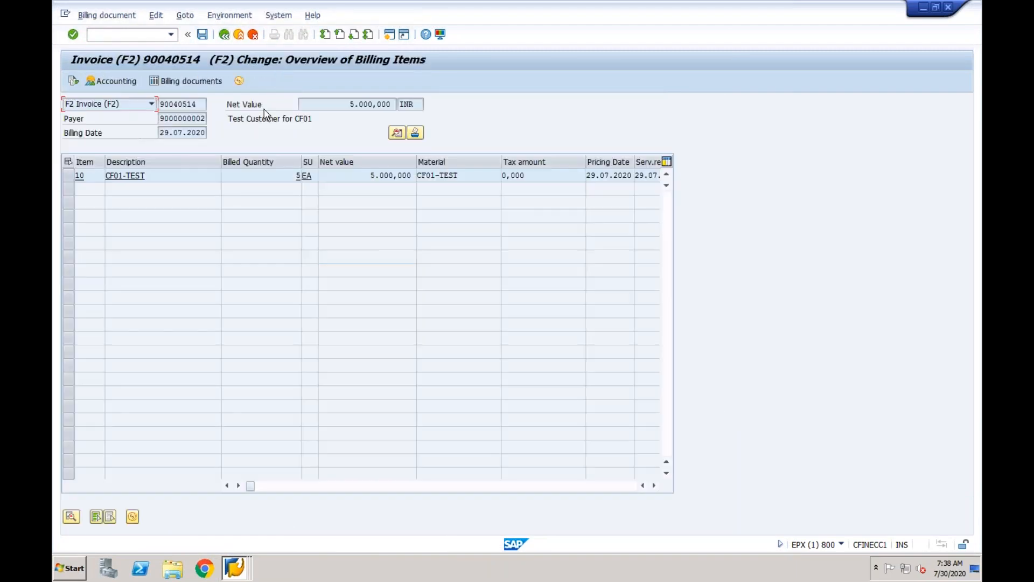
left_click(202, 35)
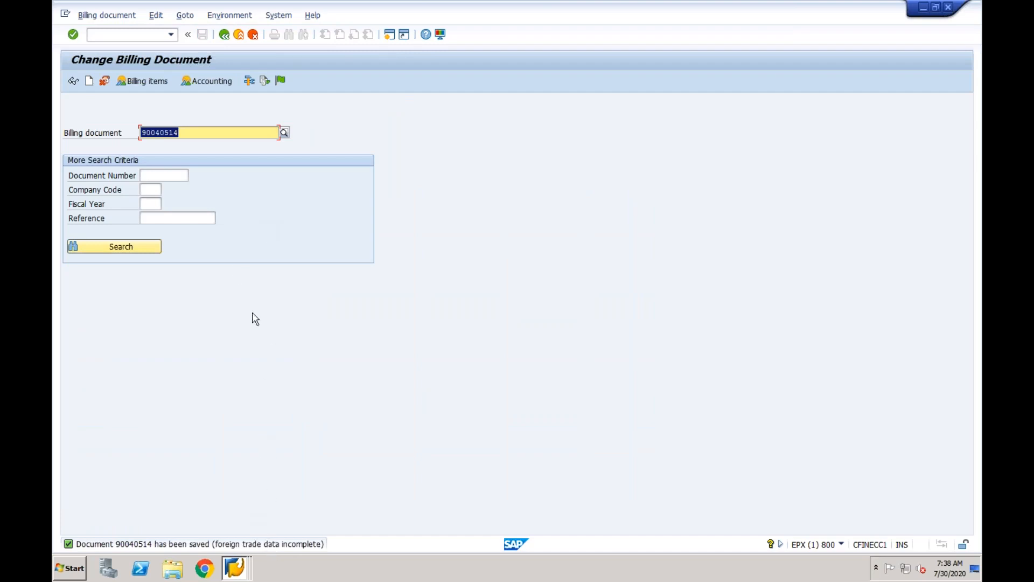
left_click(215, 84)
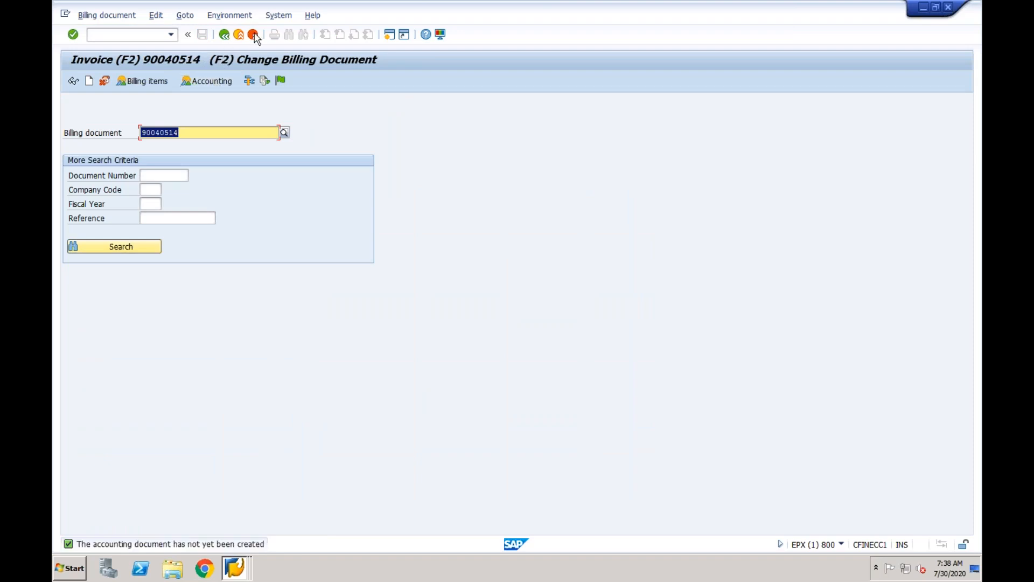
left_click(242, 21)
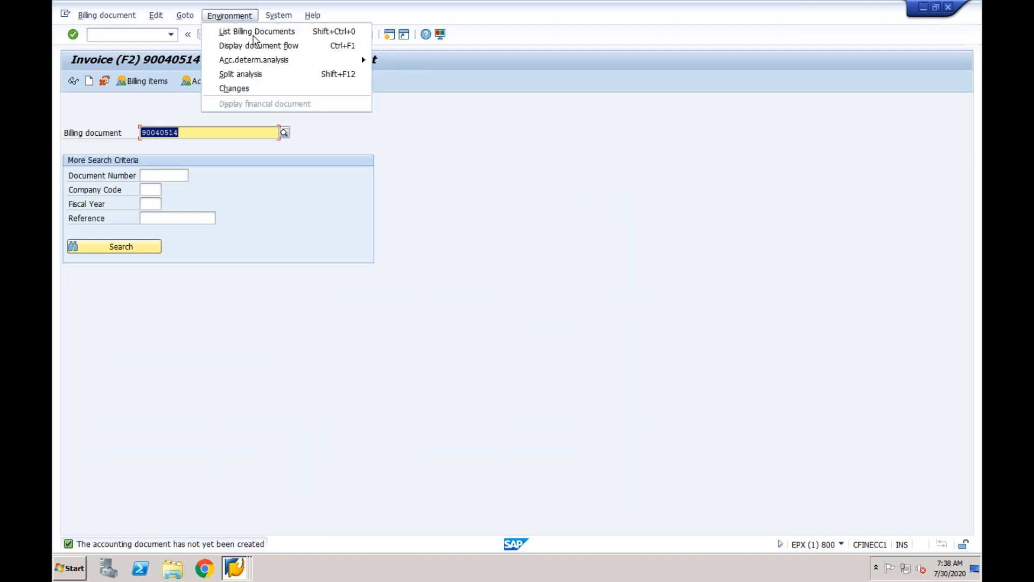
mouse_move(289, 61)
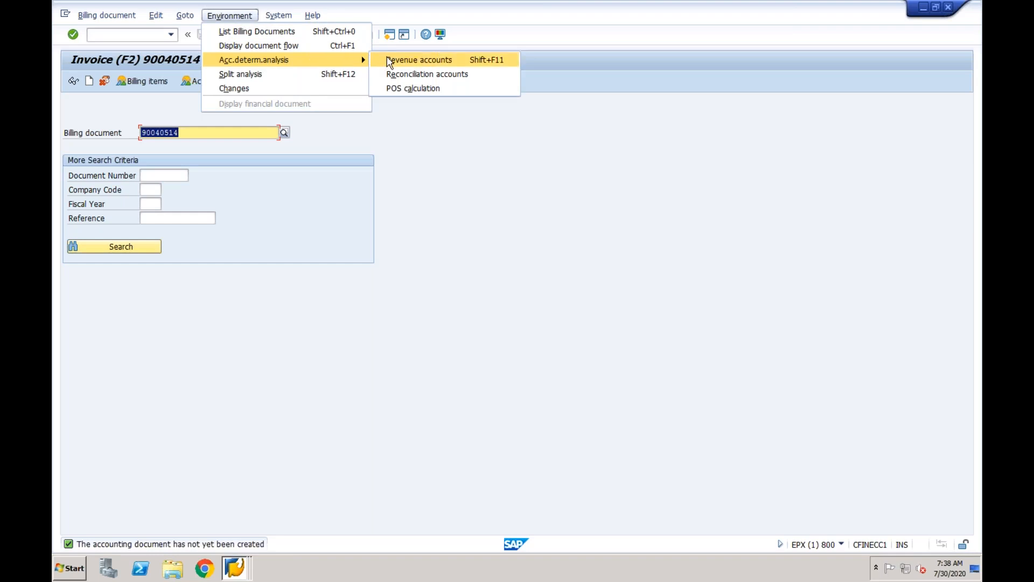
left_click(386, 59)
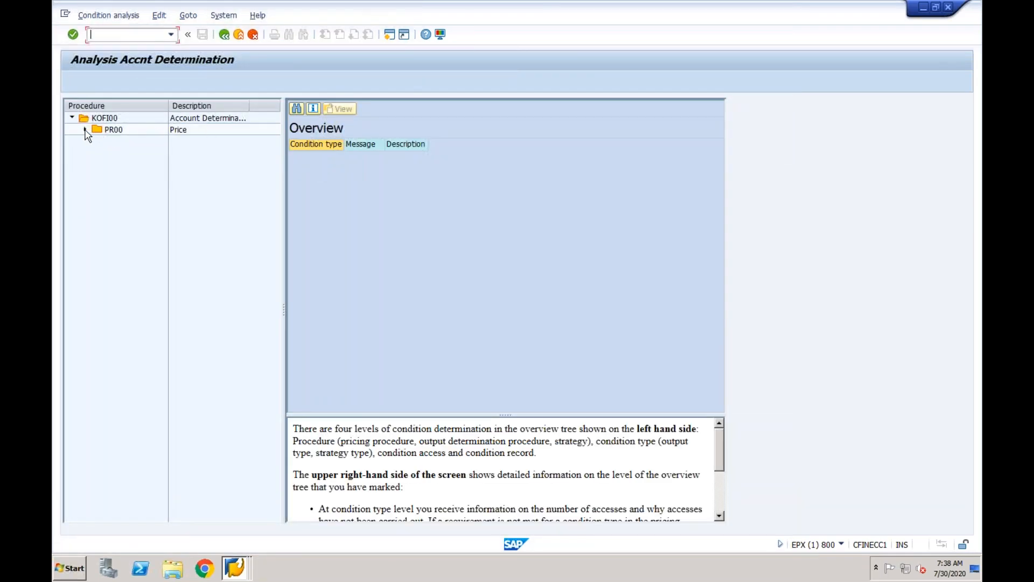
double_click(109, 131)
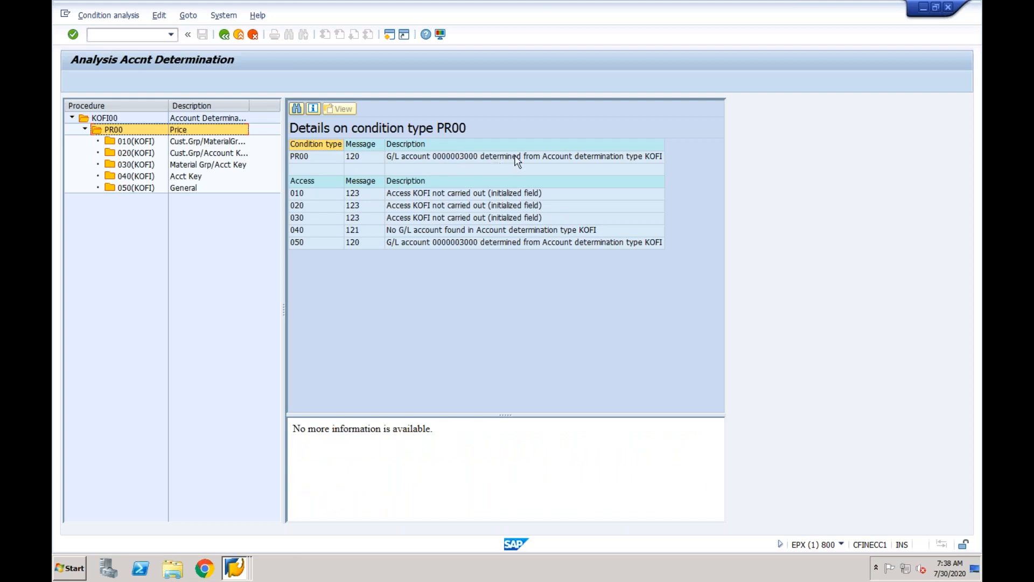
left_click(441, 157)
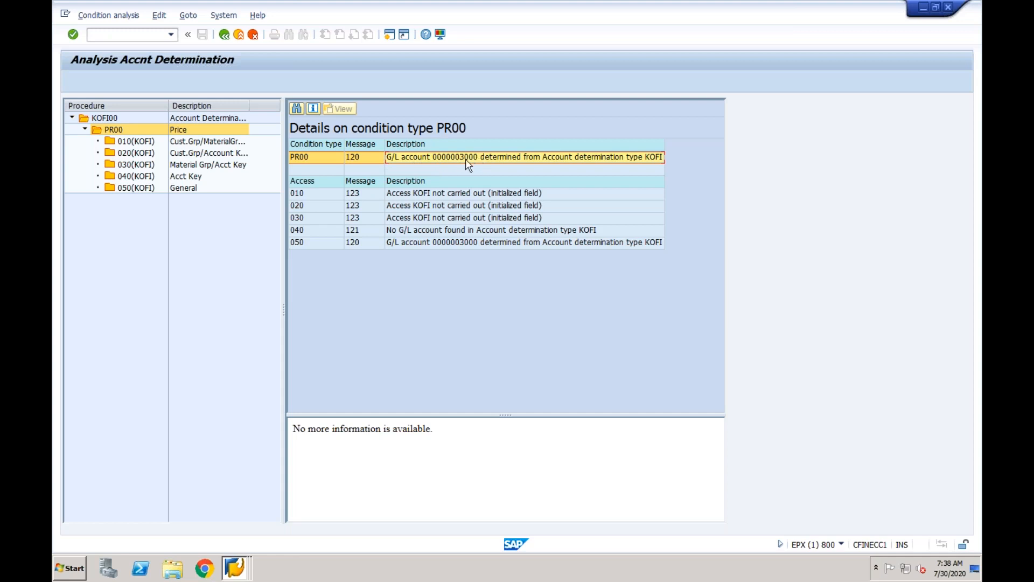
left_click(225, 36)
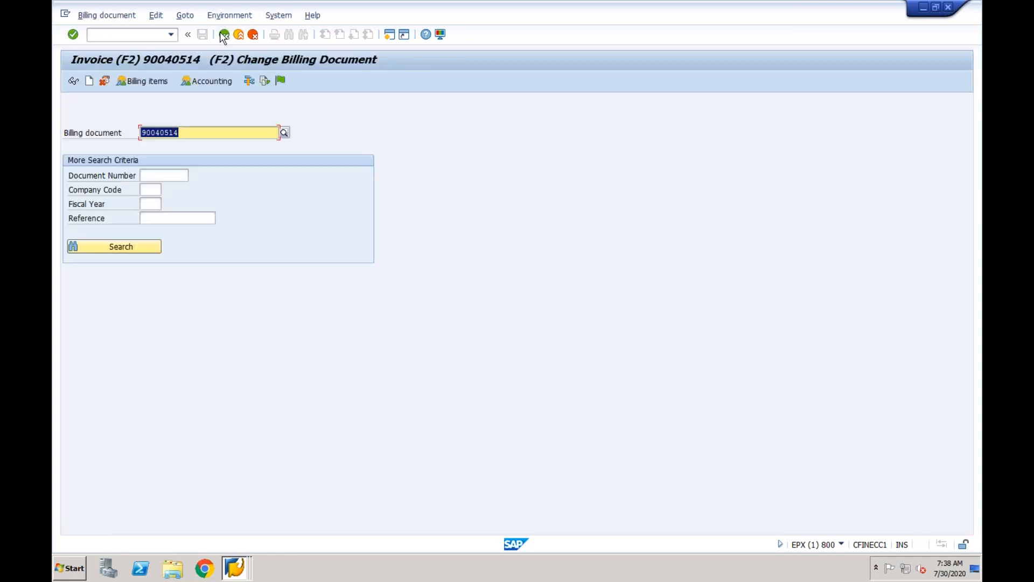
Save invoice 90040514, read message VF072 on incomplete foreign trade data, and open item 10's details.
left_click(279, 80)
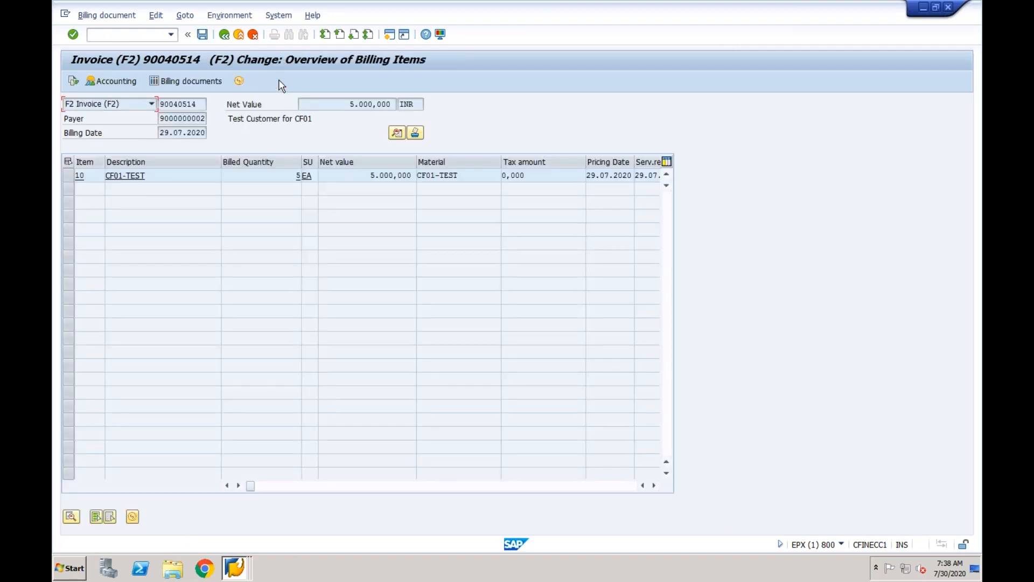
left_click(203, 34)
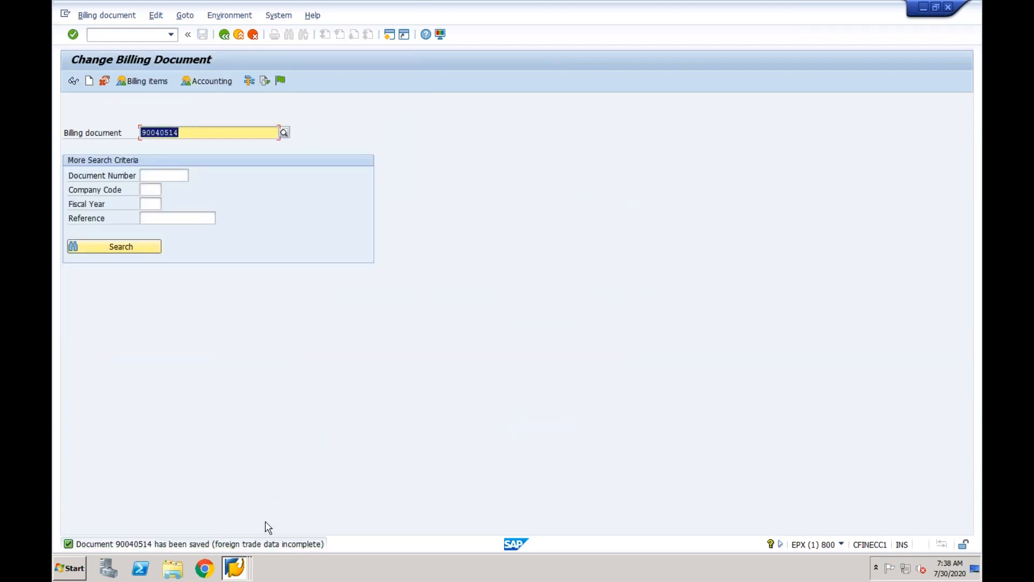
left_click(259, 542)
double_click(258, 544)
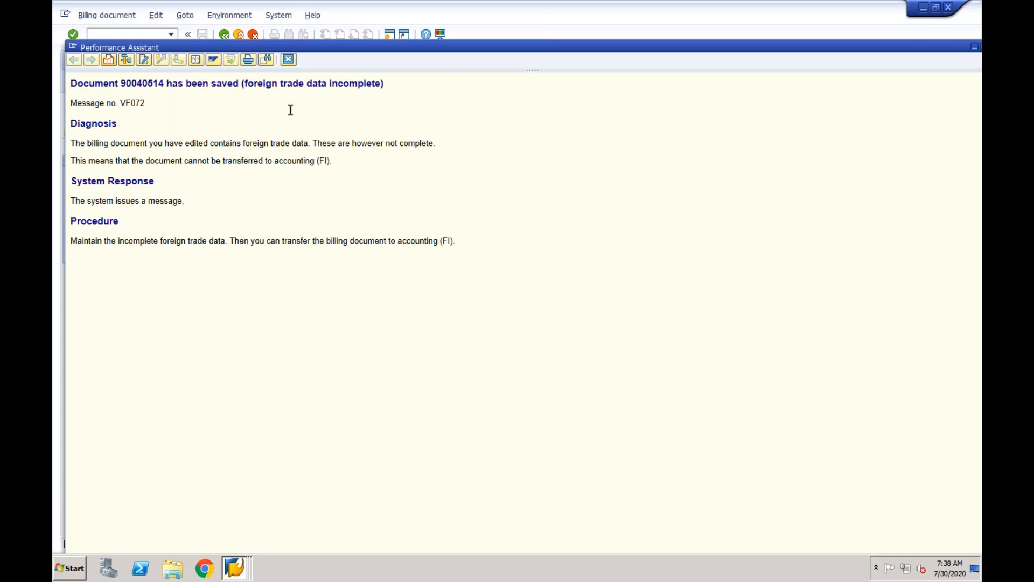
left_click(289, 59)
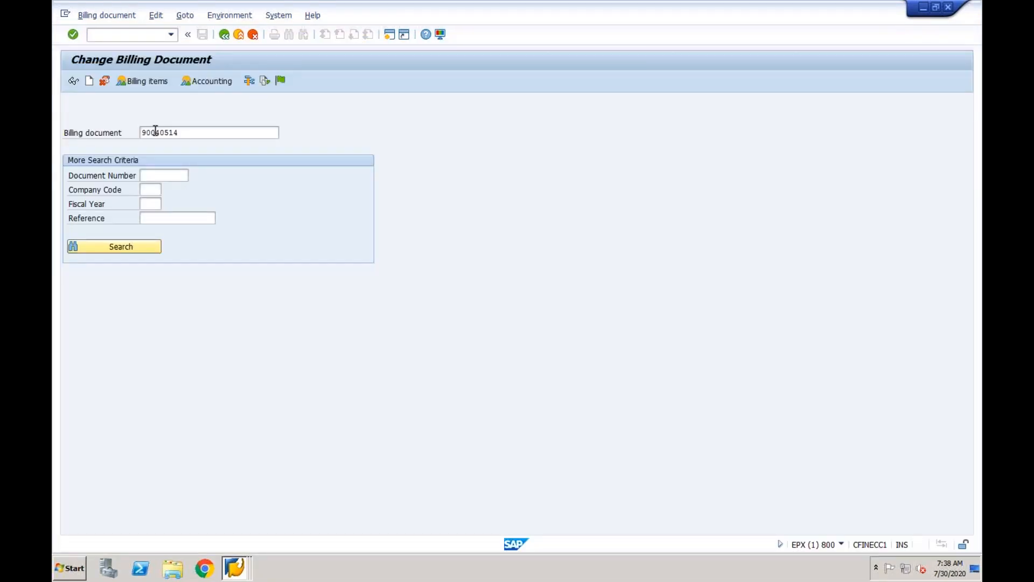
key("Return")
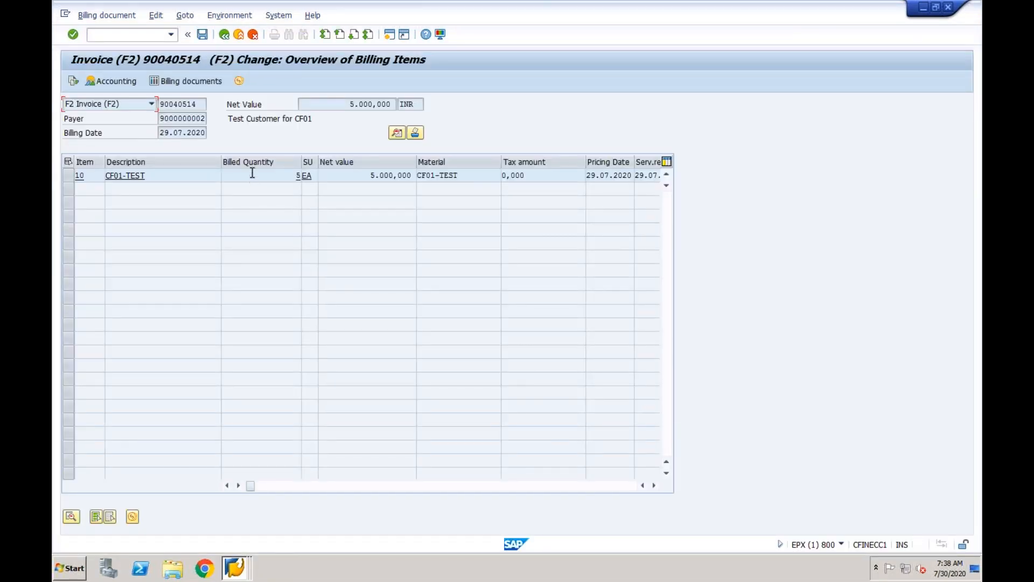
double_click(249, 177)
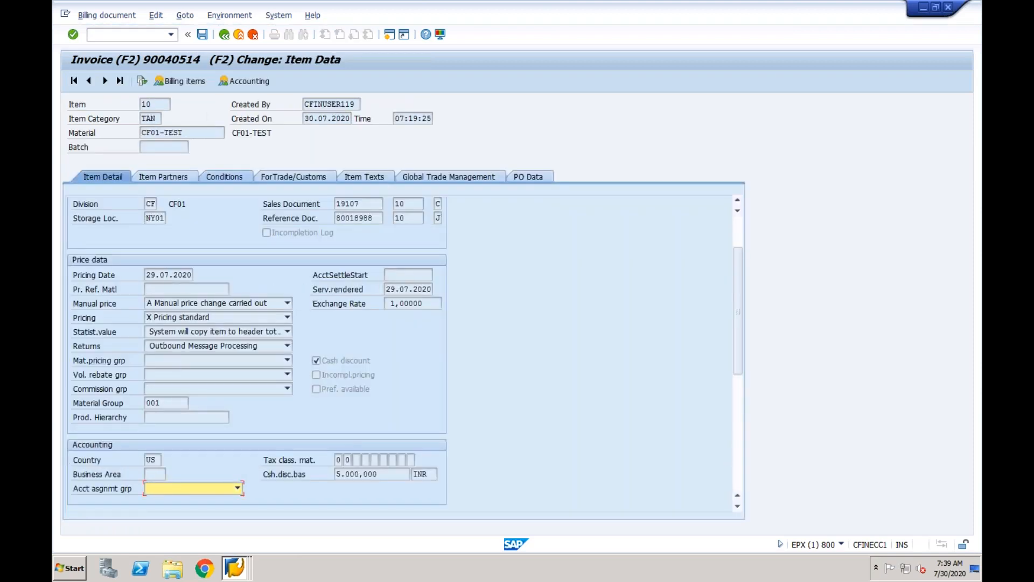
left_click(417, 173)
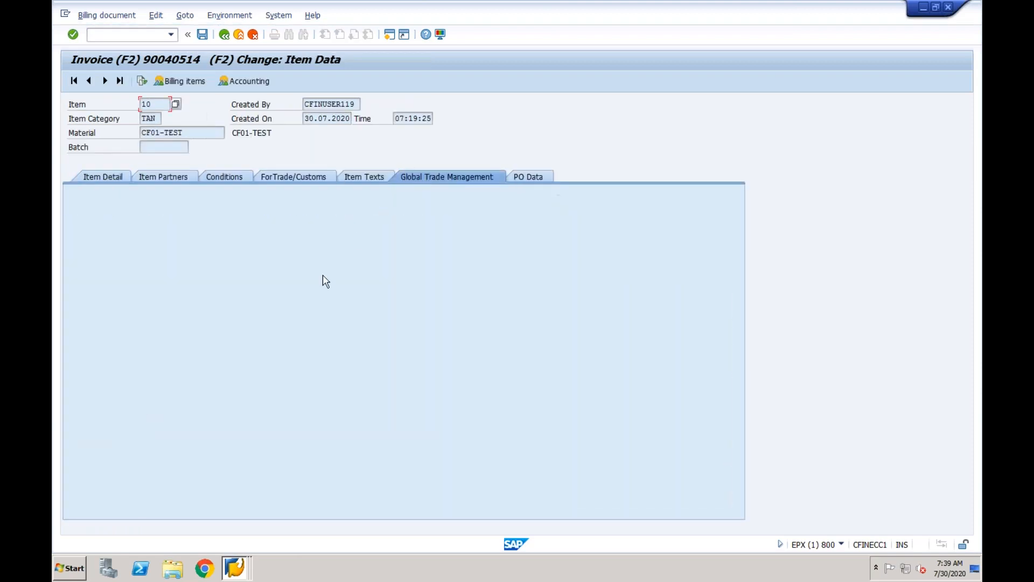
left_click(373, 180)
left_click(300, 181)
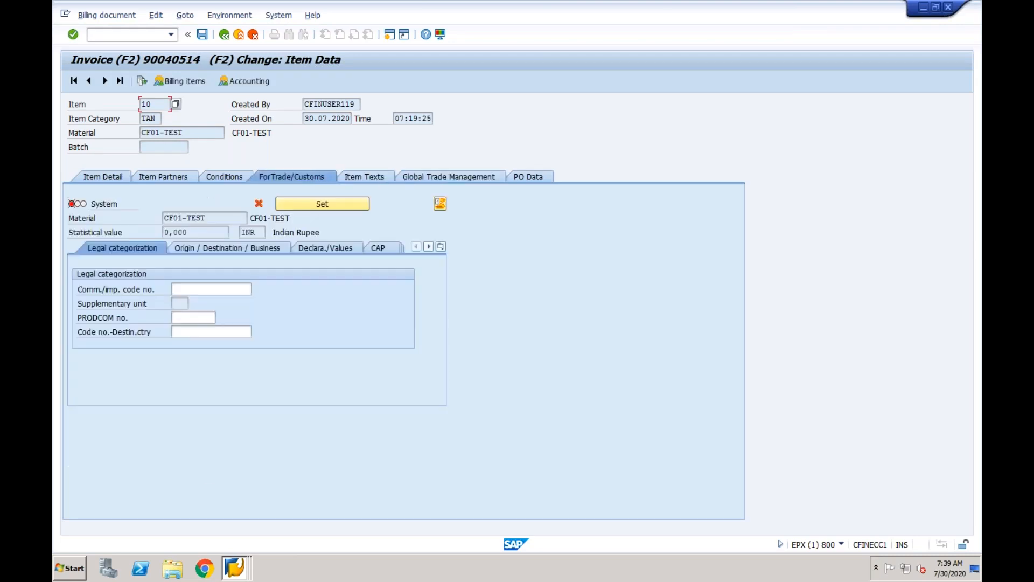
left_click(289, 203)
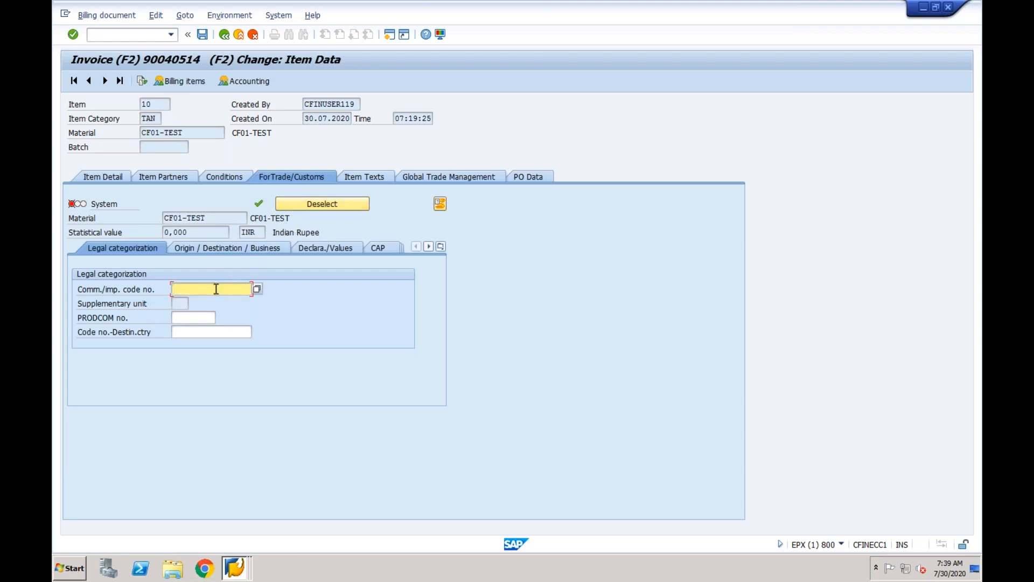
left_click(257, 289)
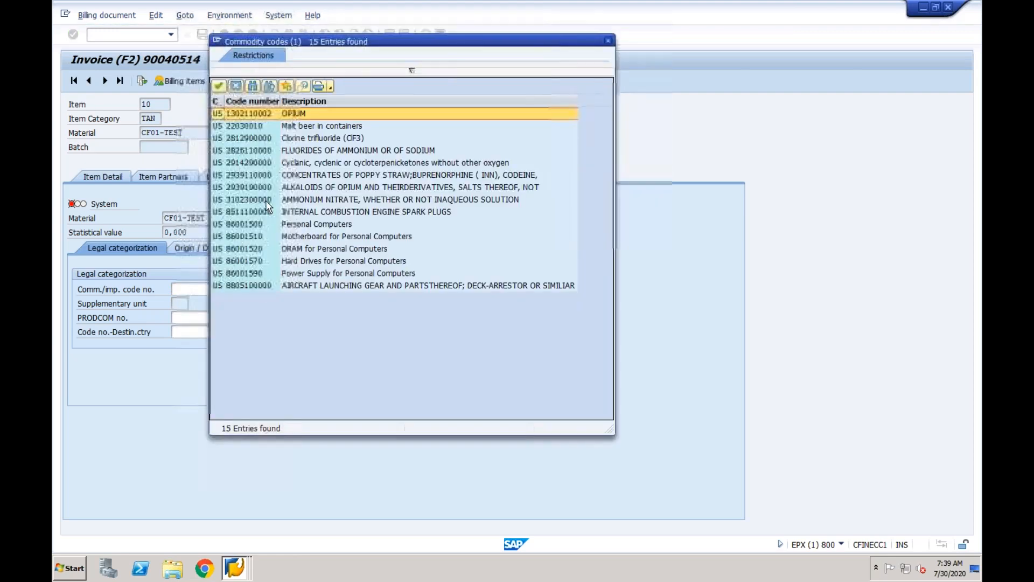
double_click(272, 115)
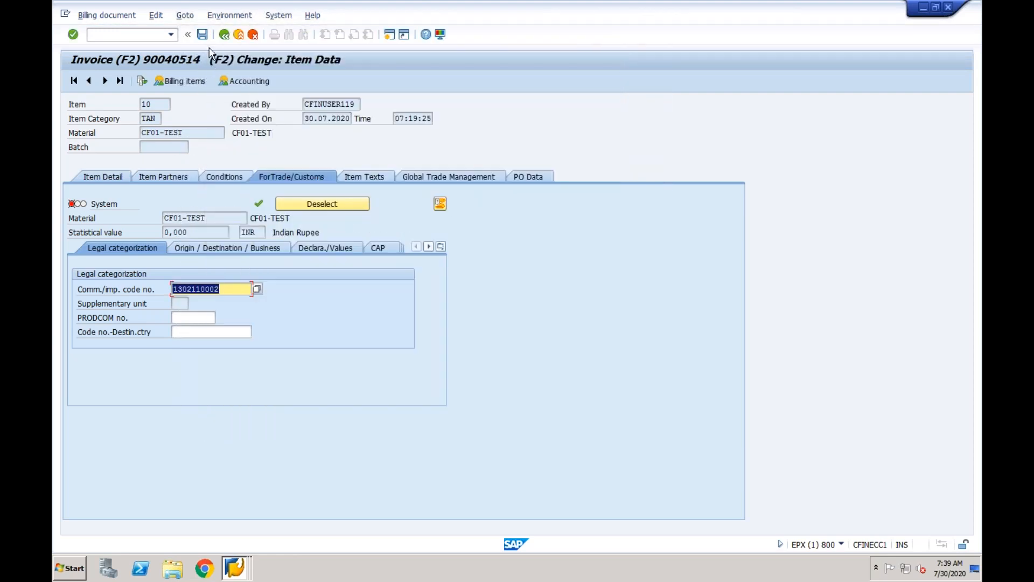
left_click(203, 35)
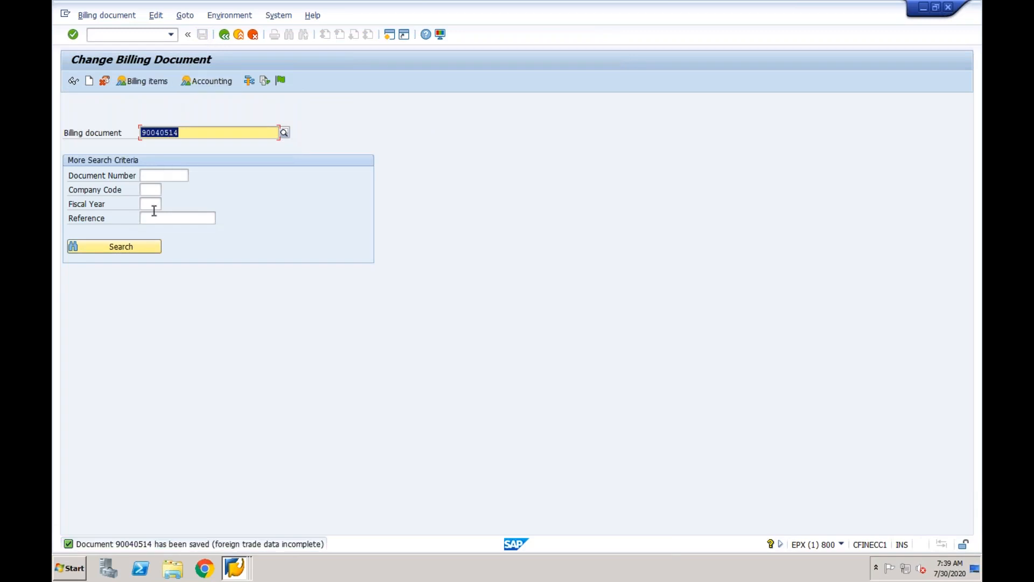
Look up PRODCOM numbers in item 10's foreign trade data and agree to maintain them in customizing.
key("Return")
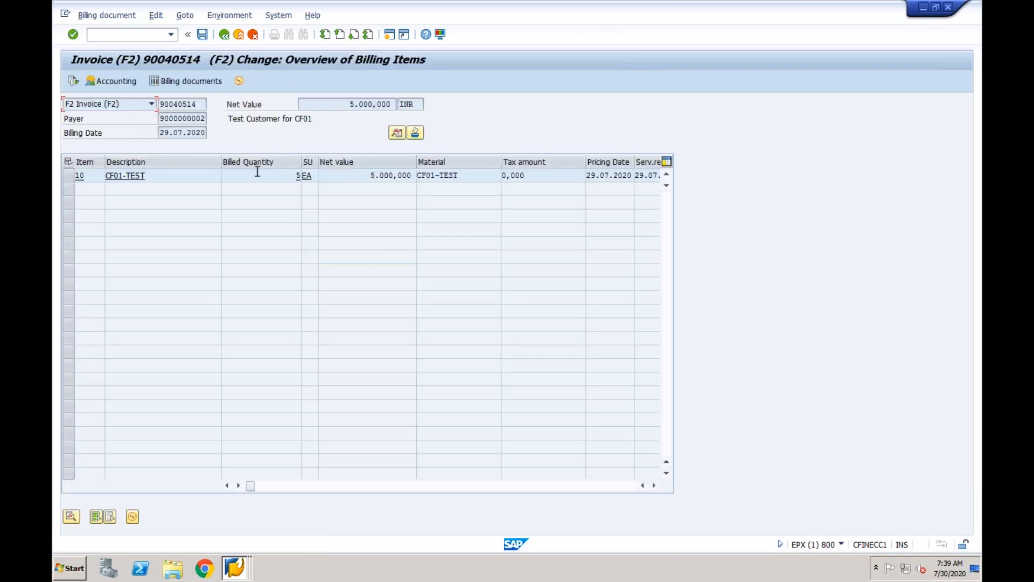
double_click(125, 175)
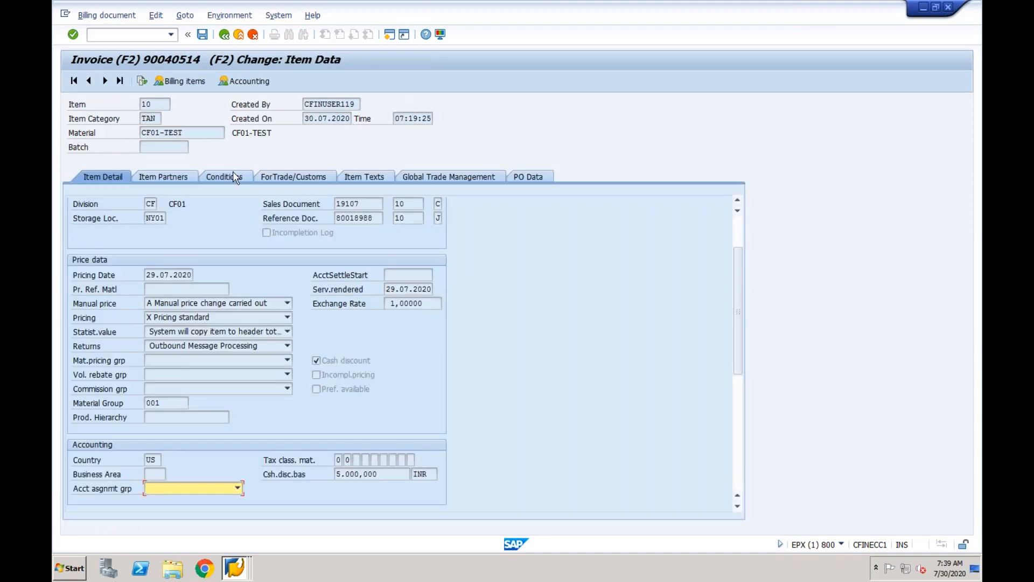
left_click(267, 177)
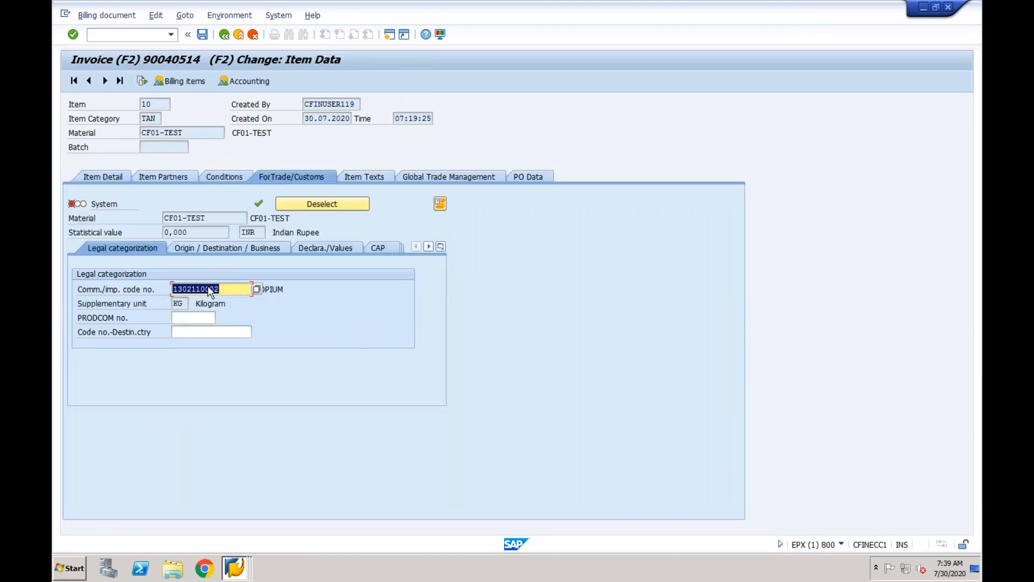
left_click(187, 321)
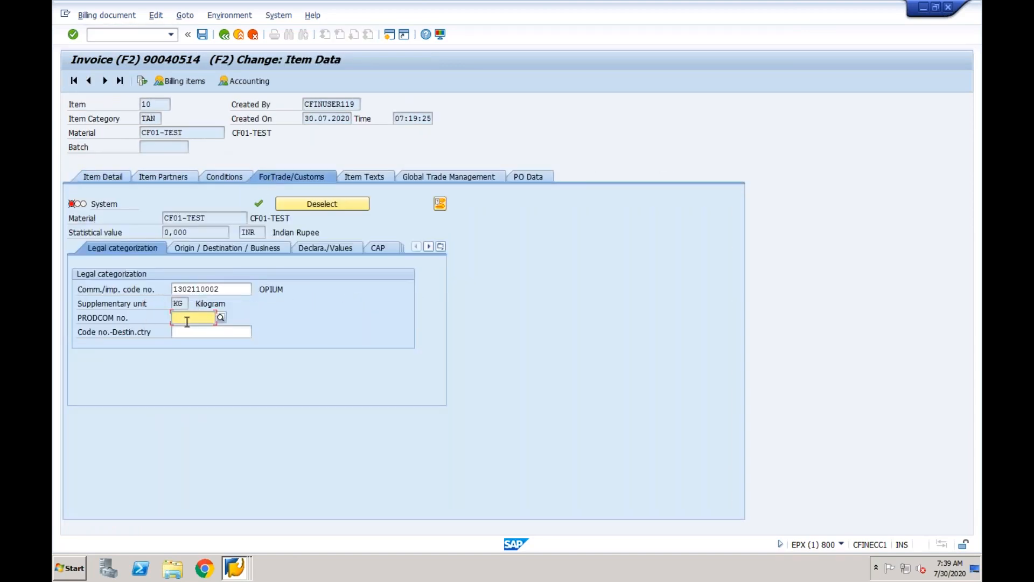
left_click(218, 319)
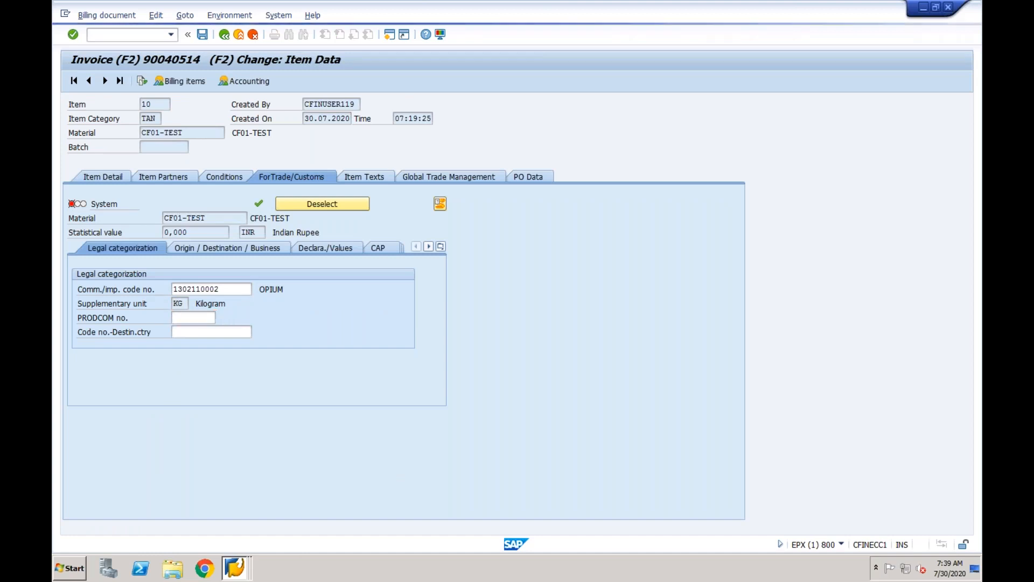
left_click(224, 235)
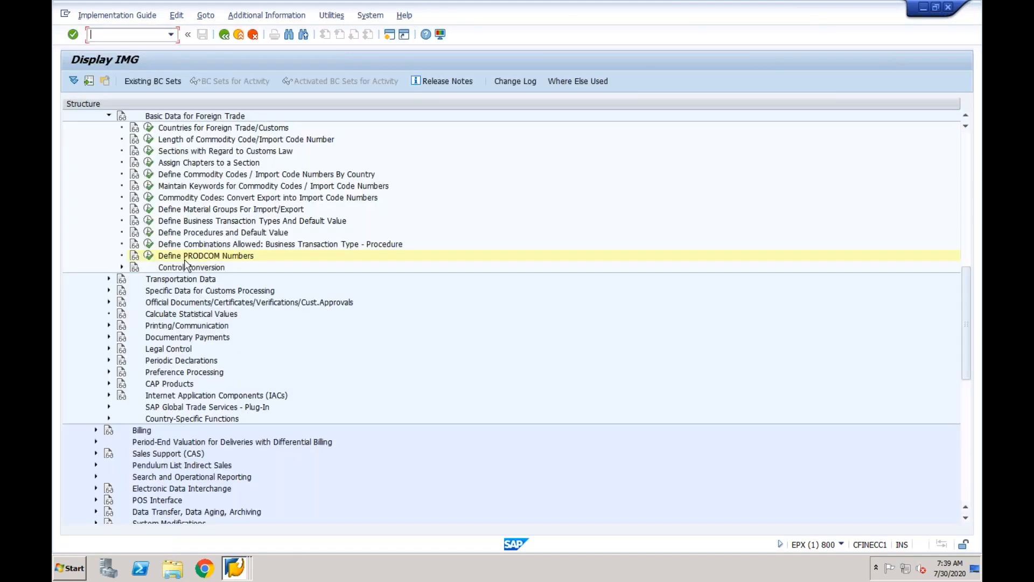
Create PRODCOM number 123 for country IN and save it to the customizing request.
left_click(149, 256)
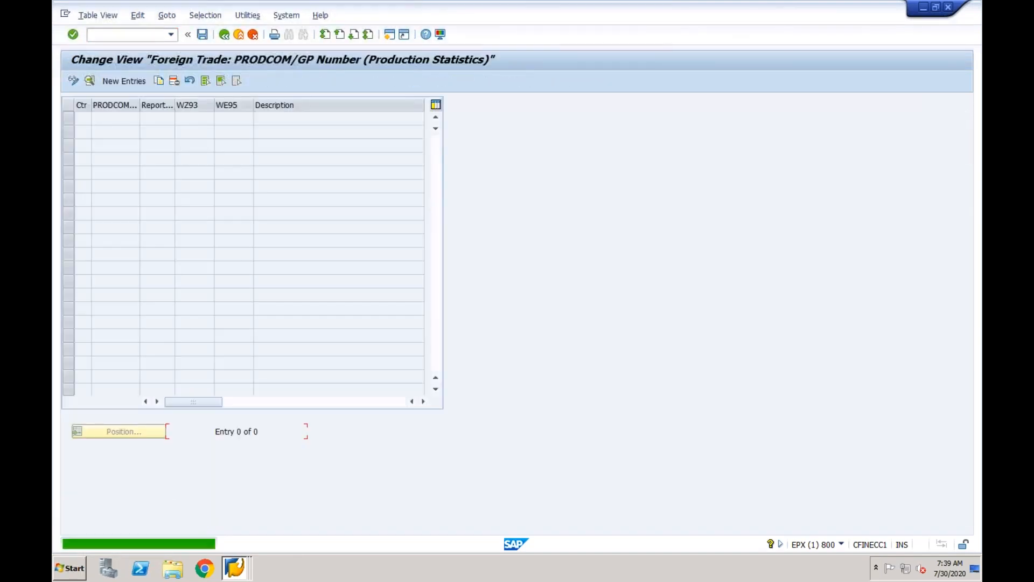
left_click(129, 83)
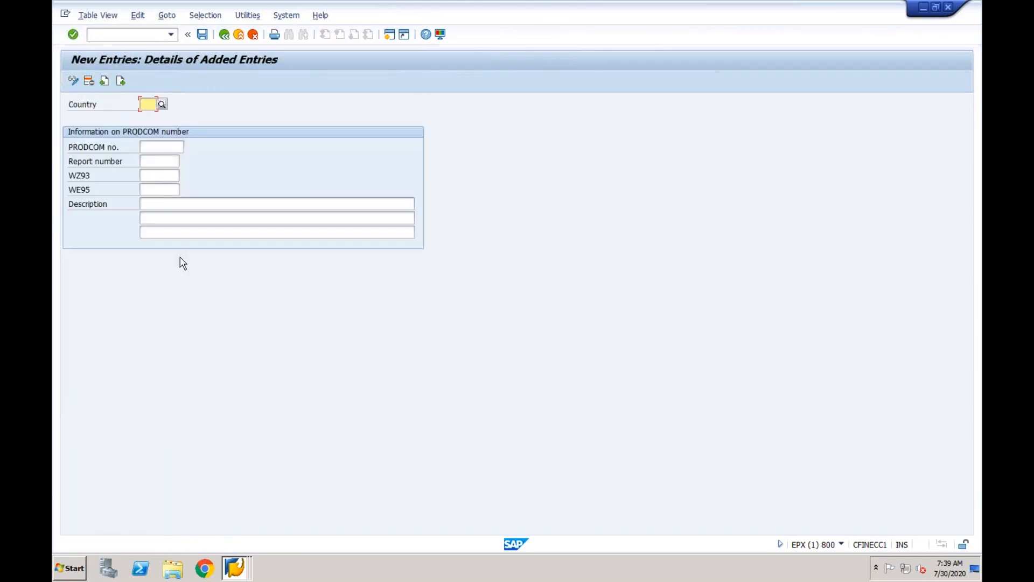
type("IN")
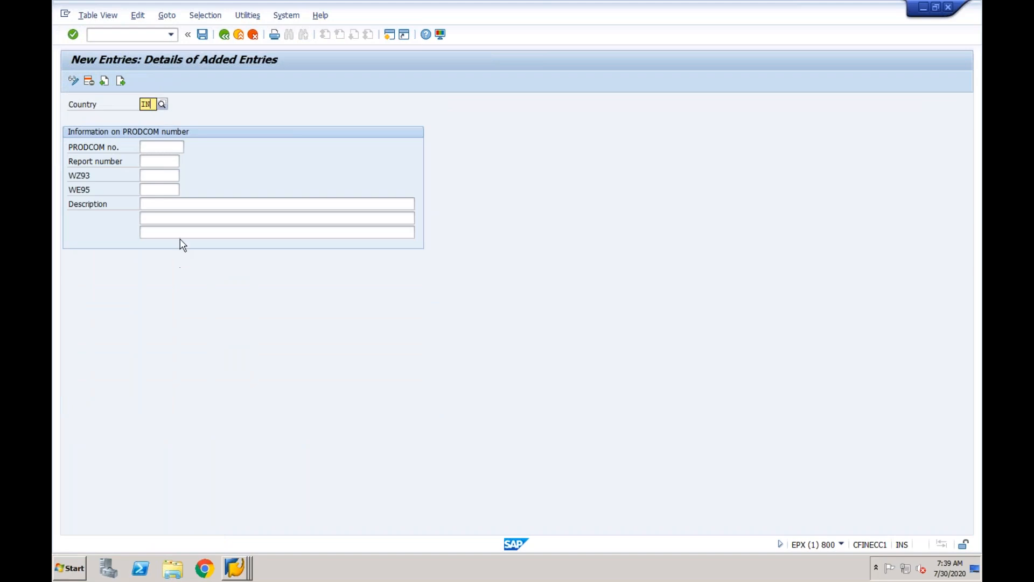
left_click(158, 147)
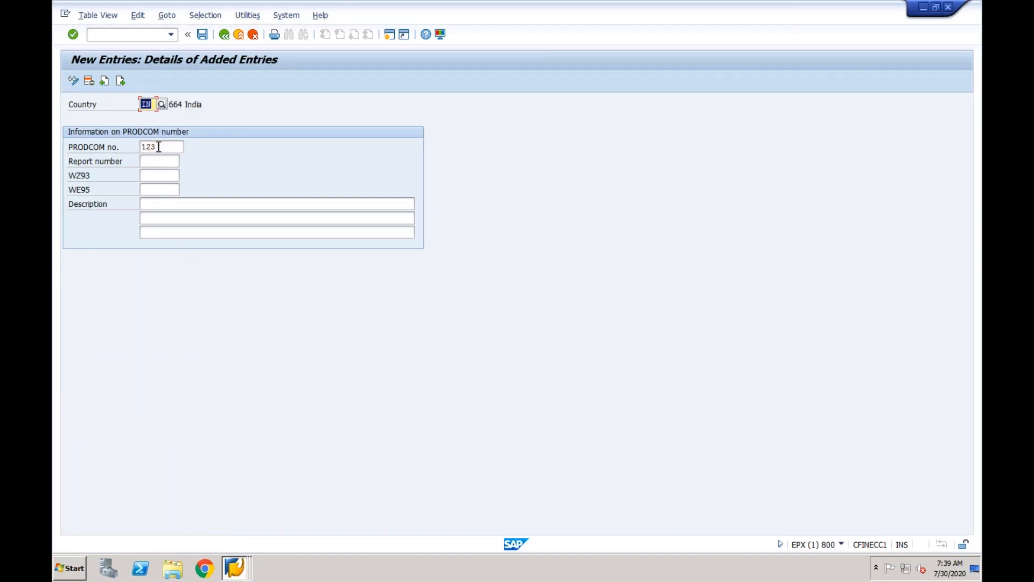
left_click(203, 34)
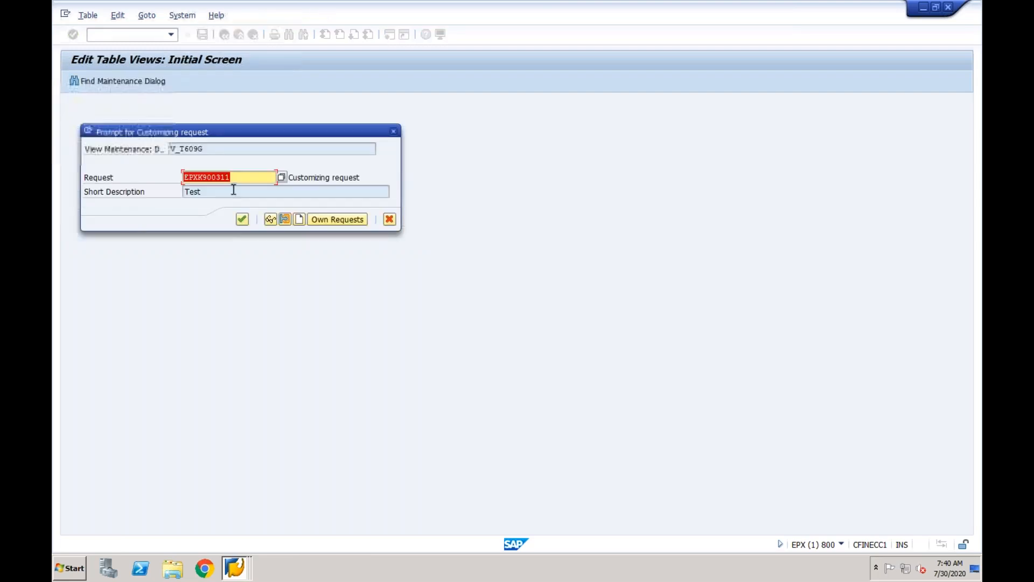
left_click(243, 219)
Go back through the PRODCOM table and customizing tree to the invoice item data.
left_click(224, 35)
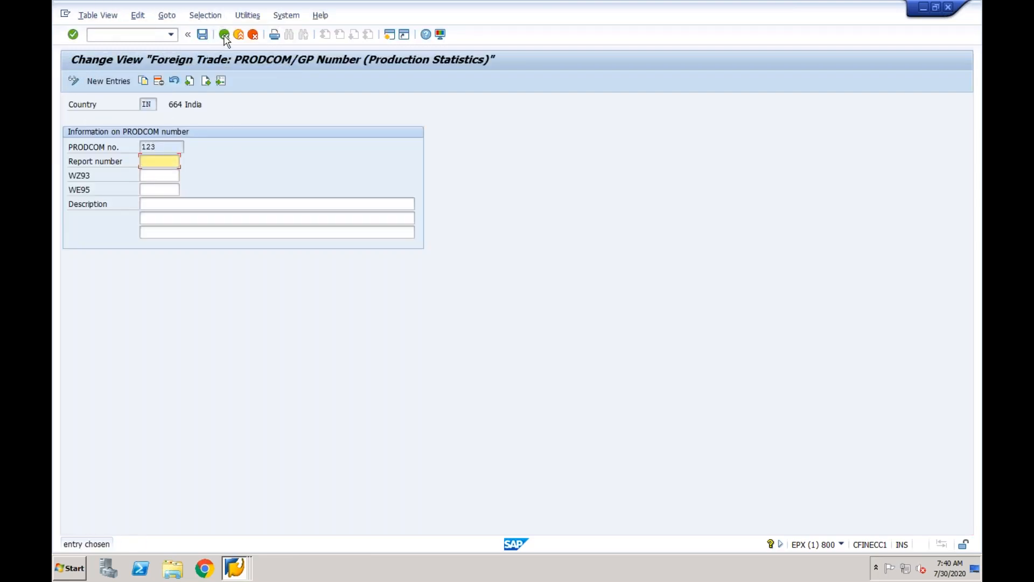
left_click(224, 35)
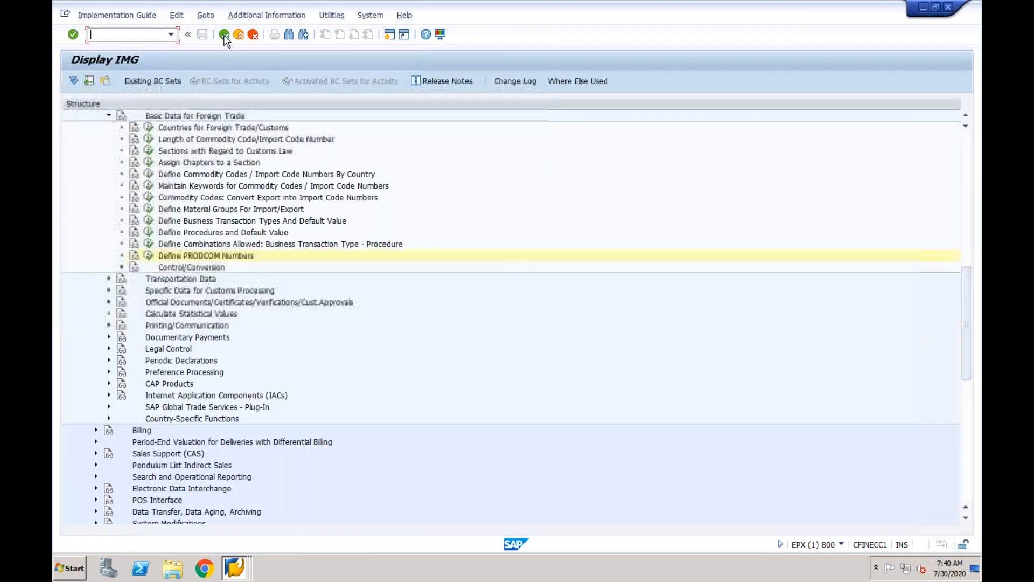
left_click(224, 35)
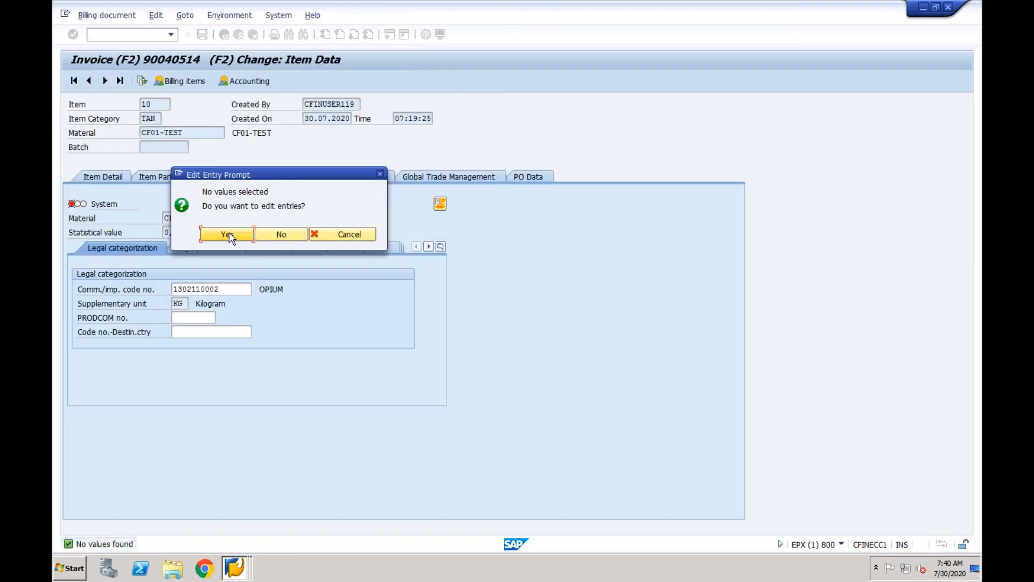
From the PRODCOM field's value help, skip the customizing project and run Define PRODCOM Numbers for India 123.
left_click(229, 235)
left_click(204, 318)
left_click(221, 317)
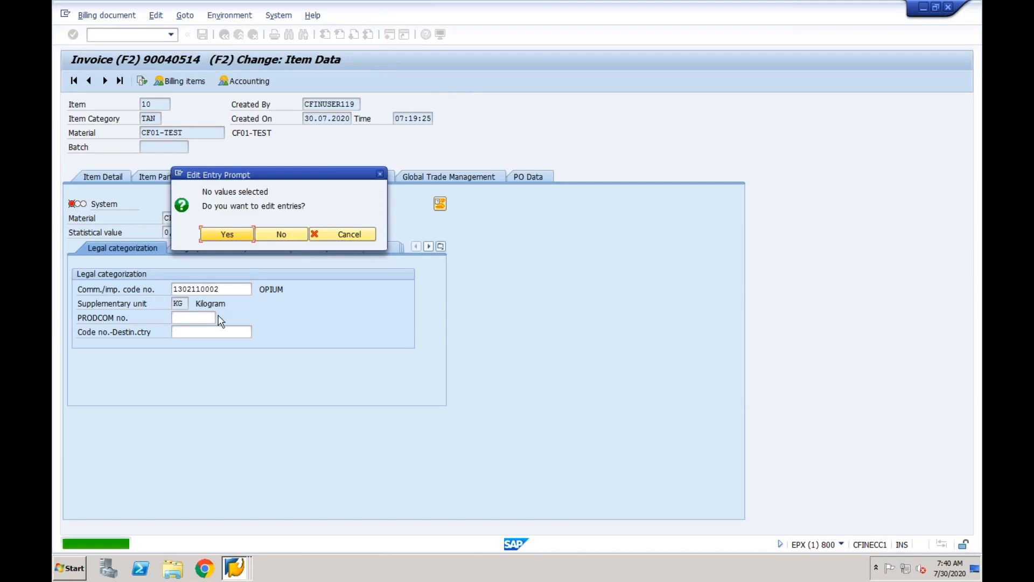
left_click(236, 239)
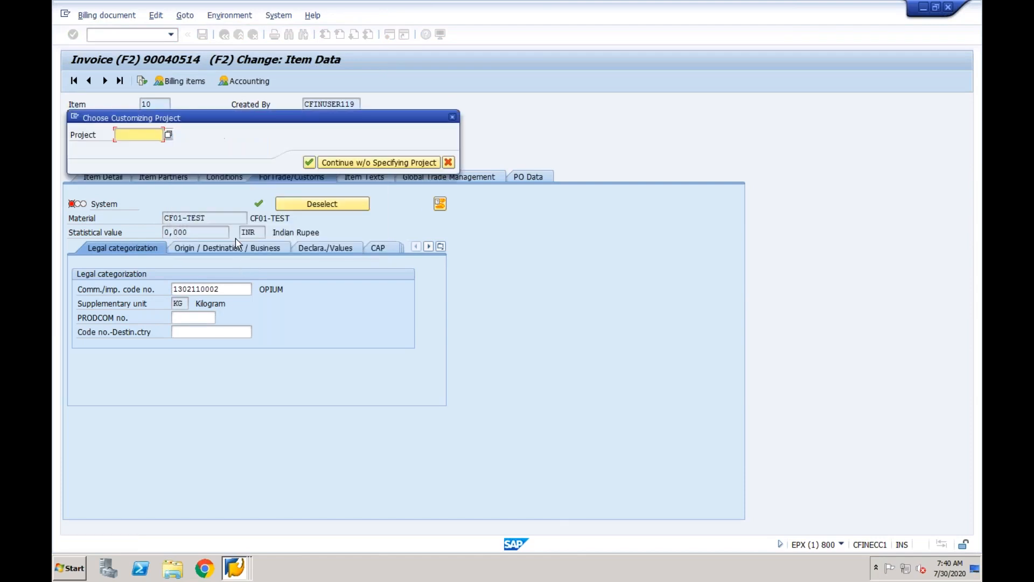
left_click(346, 164)
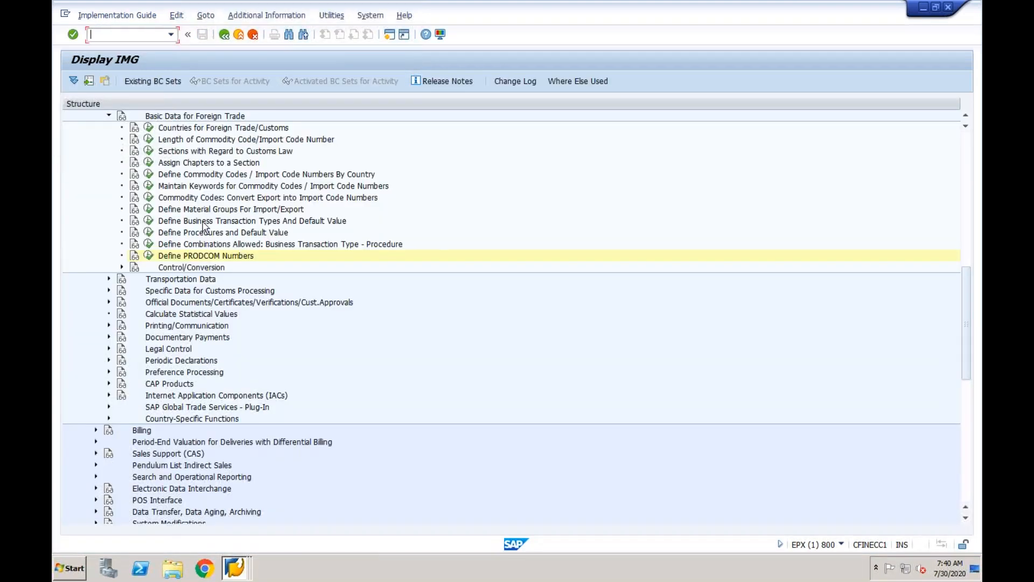
left_click(148, 256)
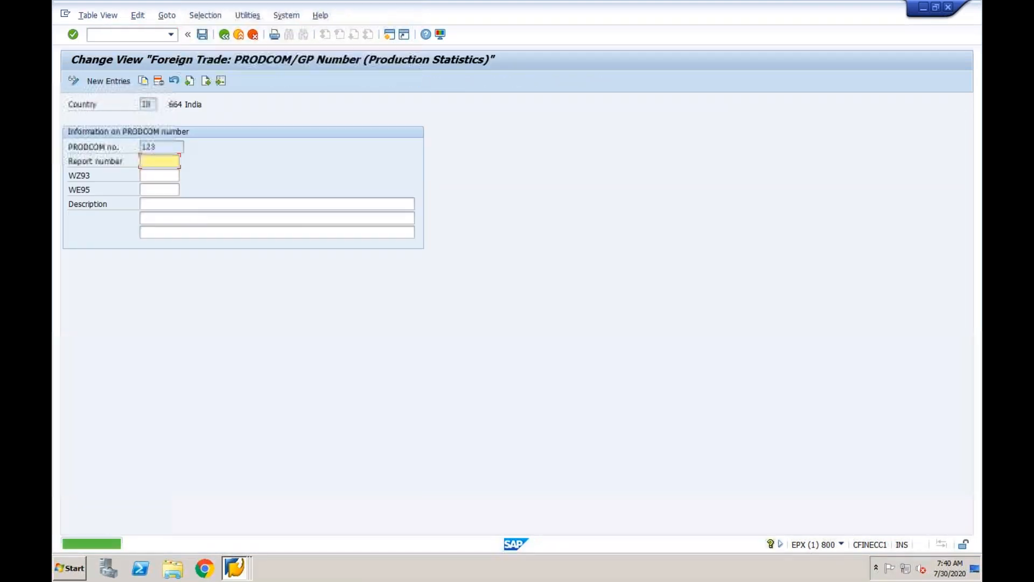
Fill PRODCOM 123 with report number, WZ93 and WE95 of 1 and description Test.
type("1")
left_click(149, 177)
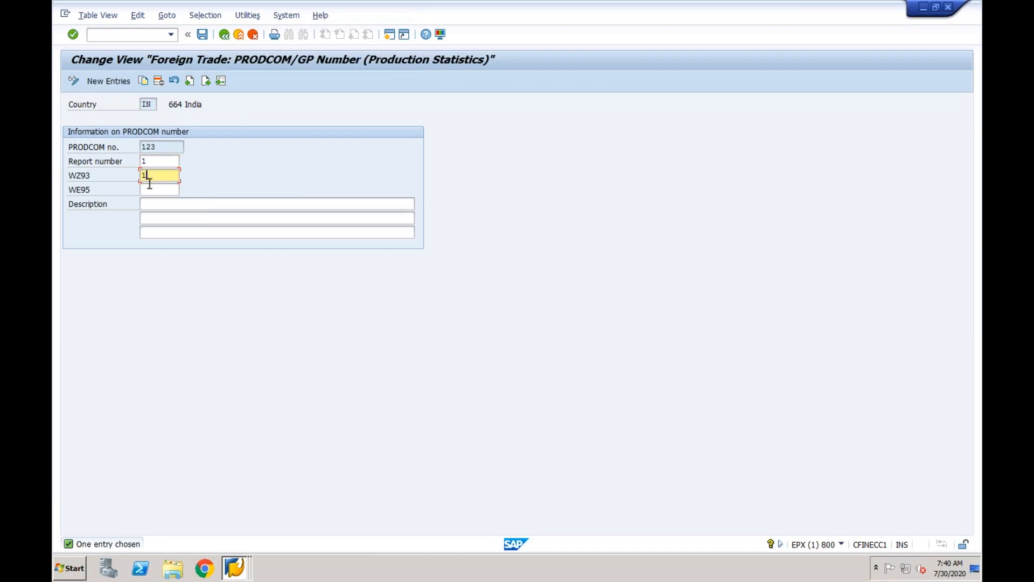
left_click(149, 189)
type("1")
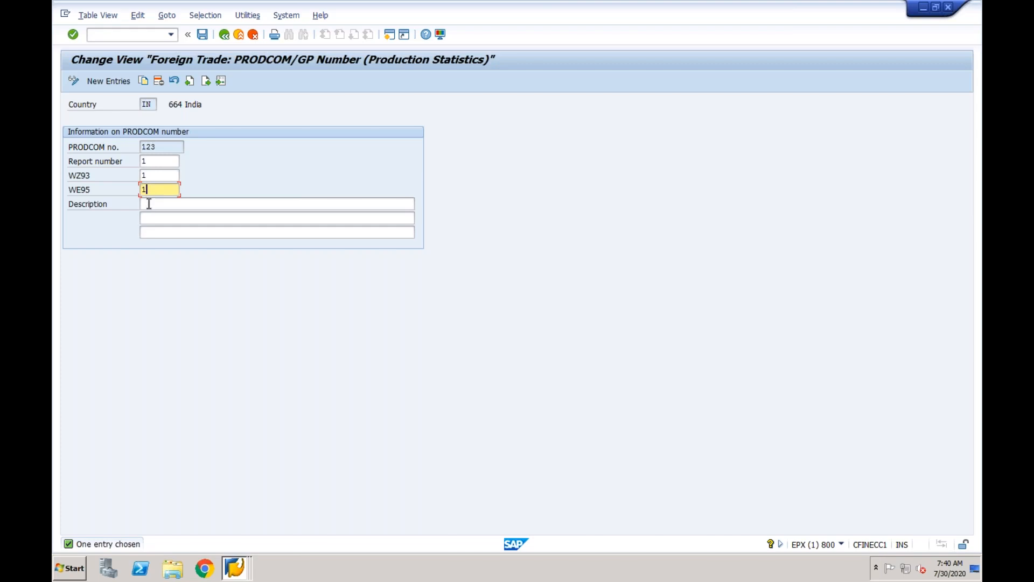
left_click(149, 204)
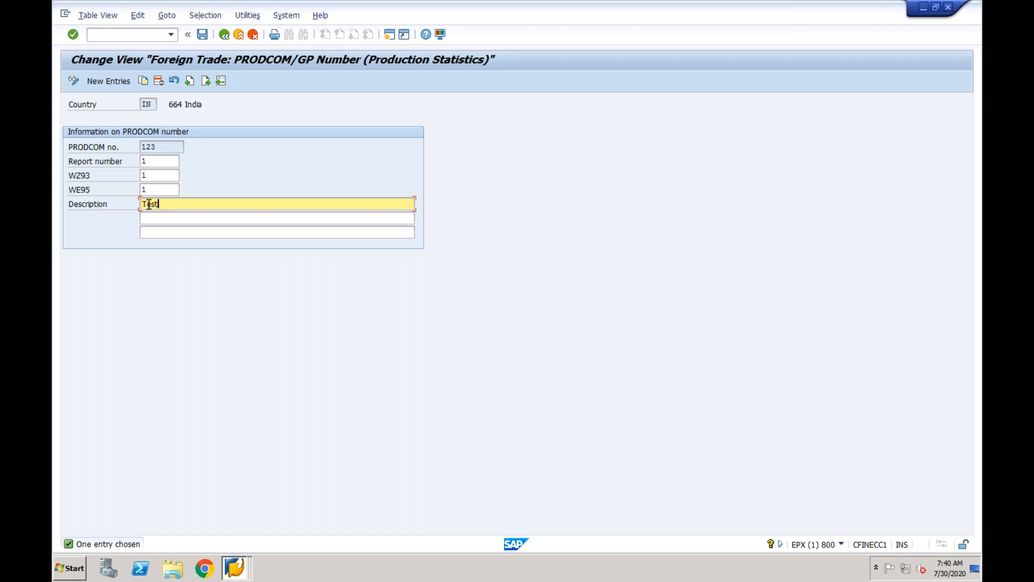
key("Return")
Save the entry under the customizing request and go back to the invoice item data.
left_click(203, 35)
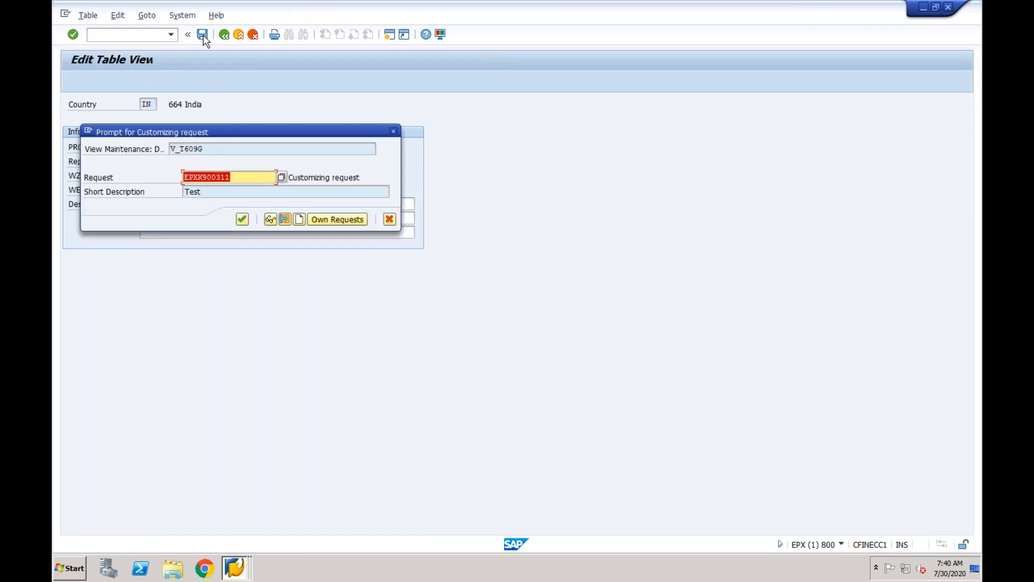
left_click(243, 219)
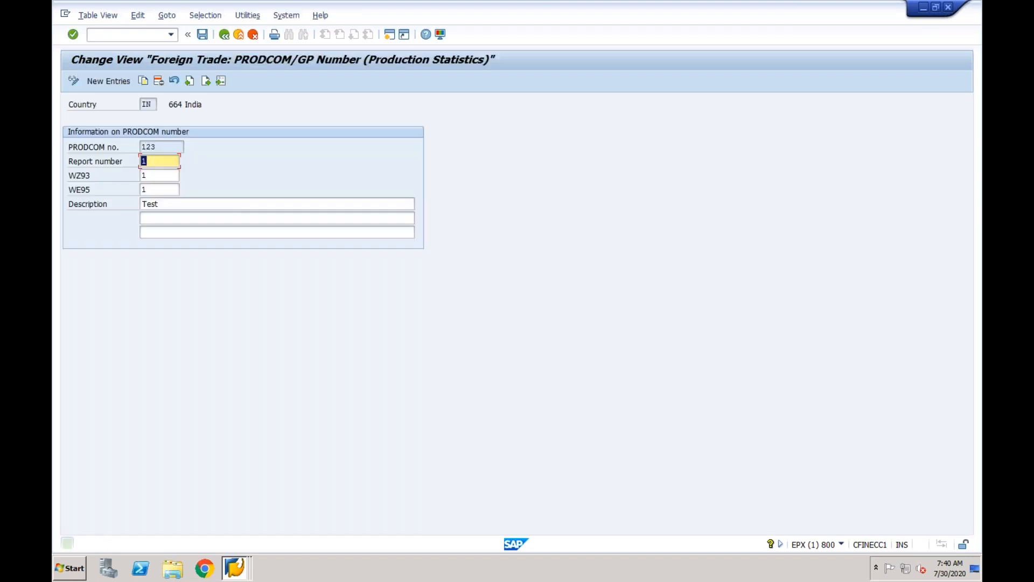
left_click(224, 35)
left_click(225, 36)
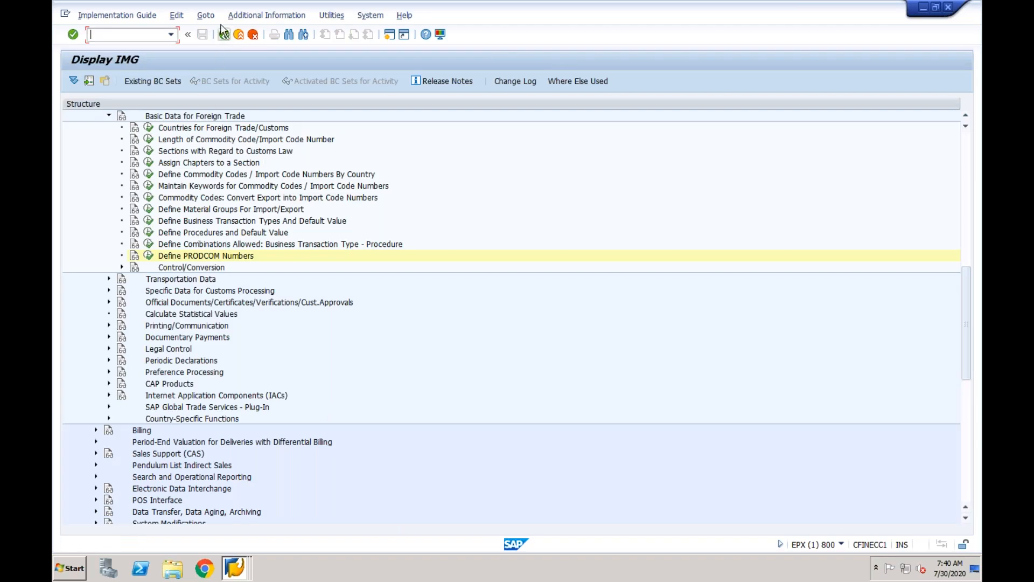
left_click(223, 35)
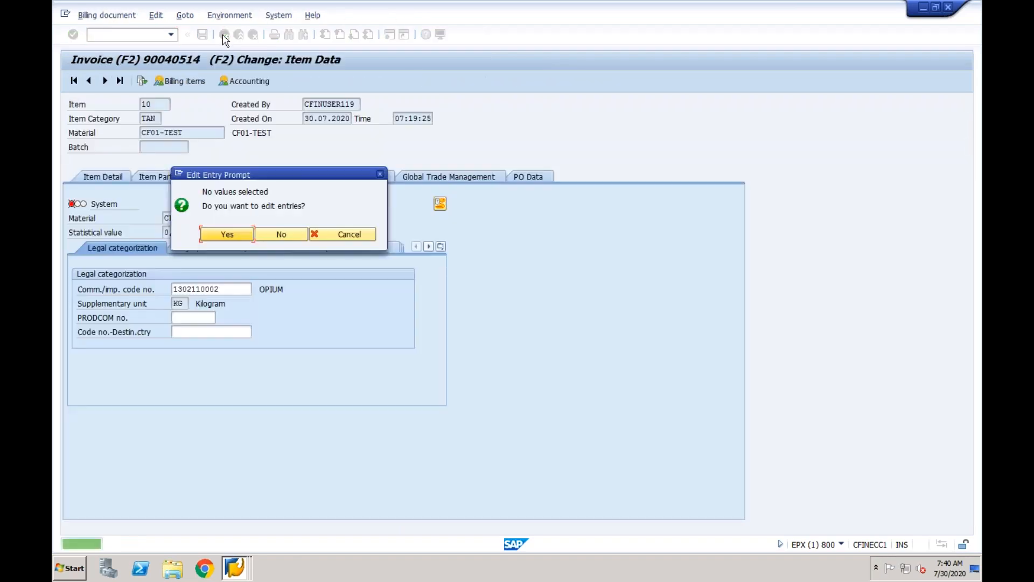
Dismiss the Edit Entry and customizing project prompts, then exit invoice 90040514 with PRODCOM still empty.
left_click(227, 235)
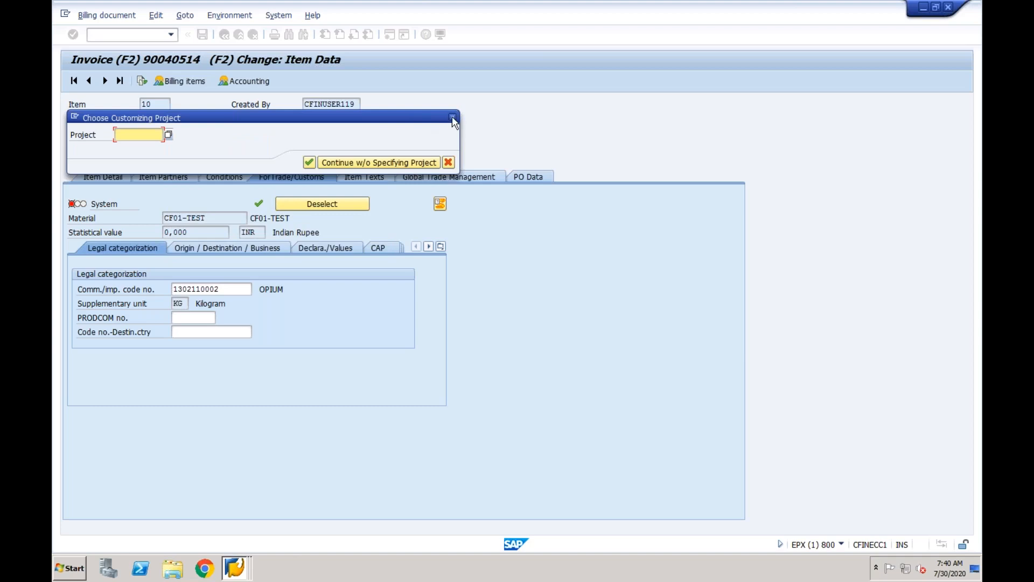
left_click(452, 116)
left_click(281, 235)
left_click(205, 320)
left_click(221, 318)
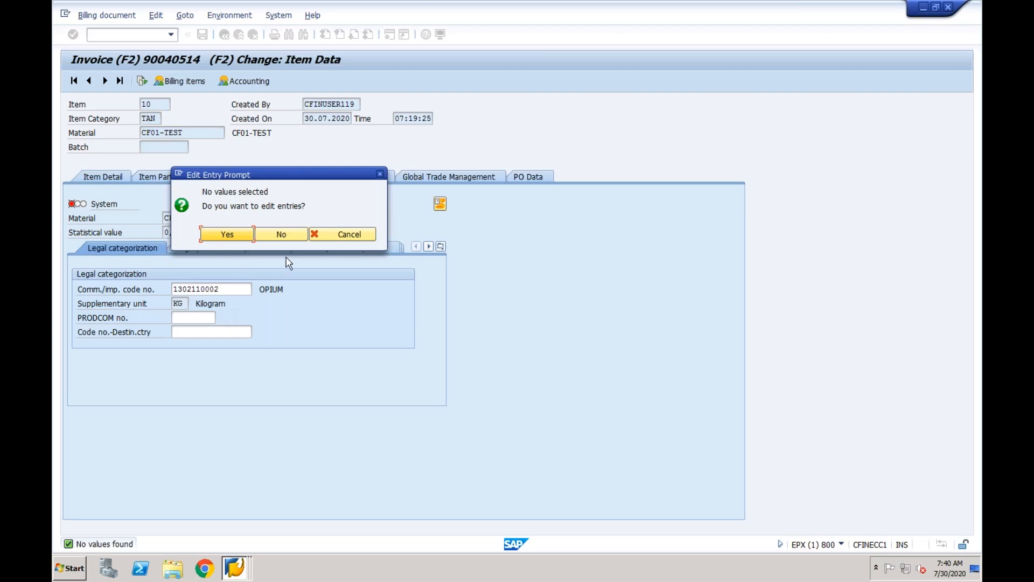
left_click(324, 235)
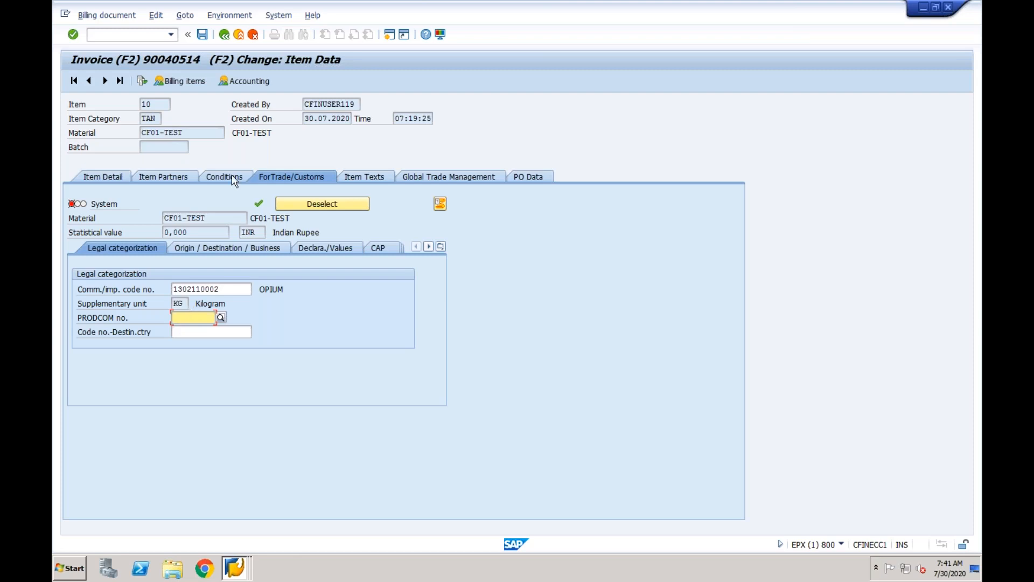
left_click(239, 36)
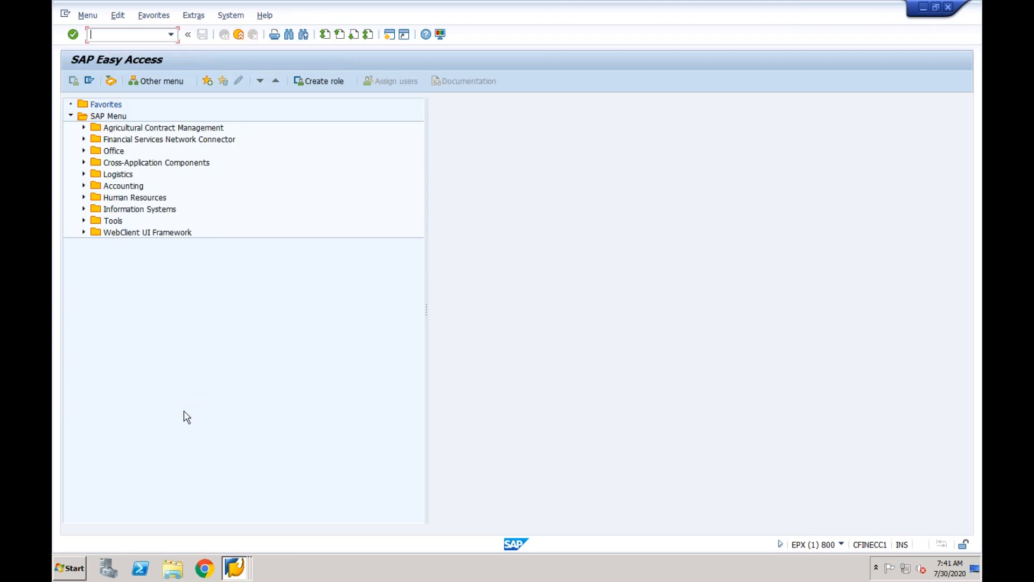
Launch Notepad and set its font to Lucida Console, size 20.
left_click(70, 569)
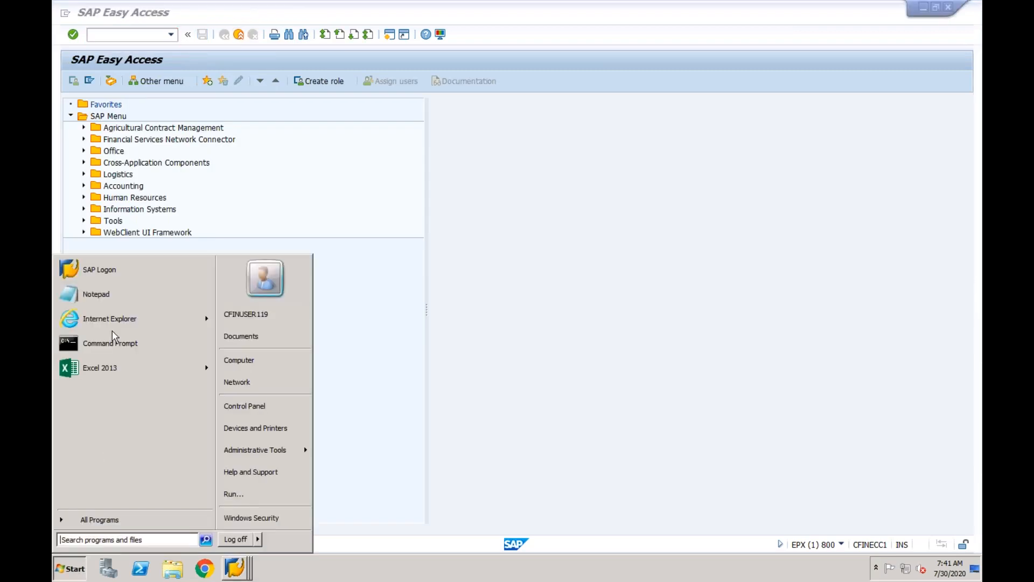
left_click(120, 297)
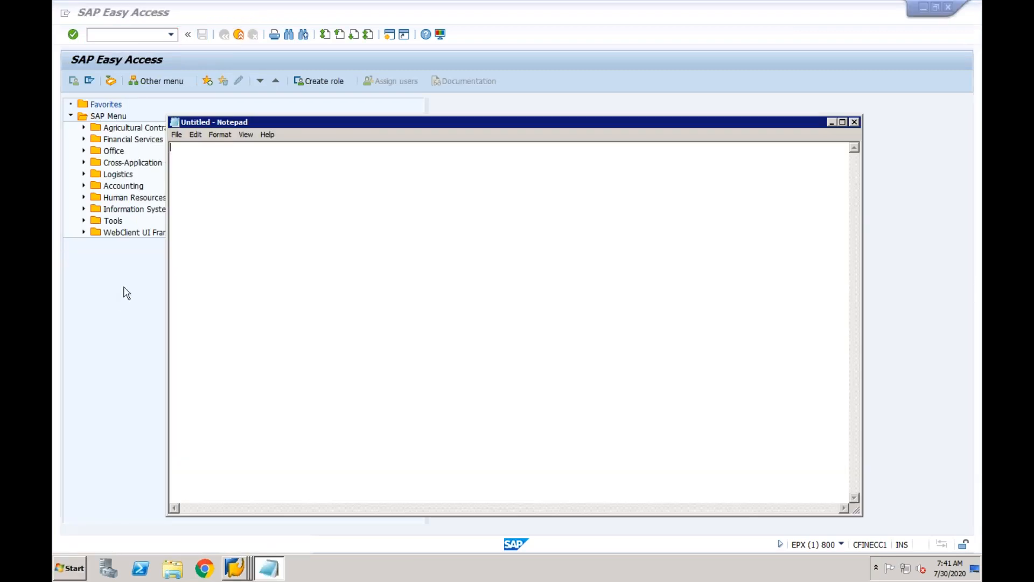
left_click(222, 136)
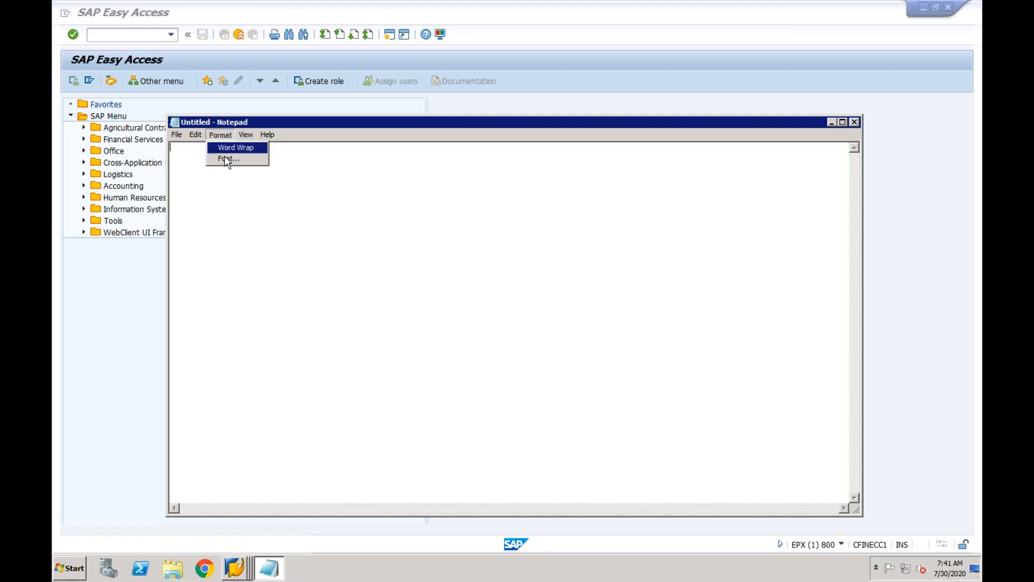
left_click(227, 159)
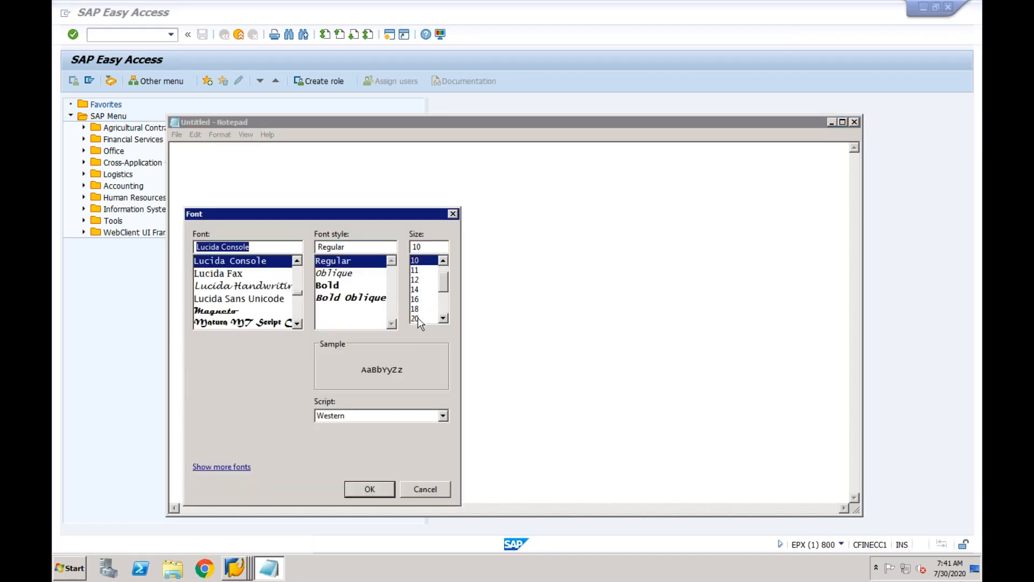
left_click(414, 319)
left_click(362, 490)
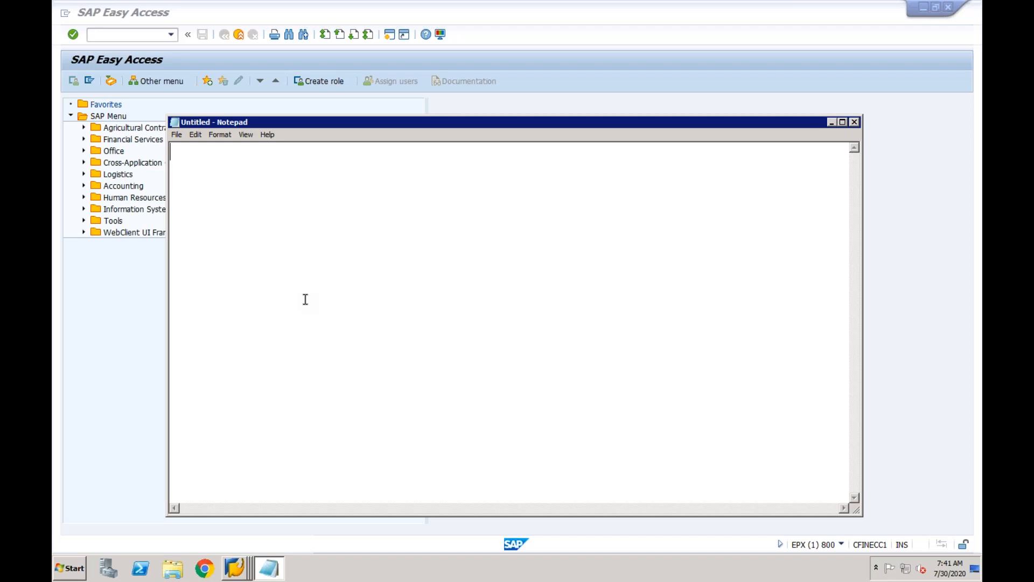
Type GL, AP, AR, MM-Fi, SD-FI and AA on separate lines, then minimise Notepad.
type("GL")
key("Return")
type("AP")
key("Return")
type("AR")
key("Return")
type("MM-Fi")
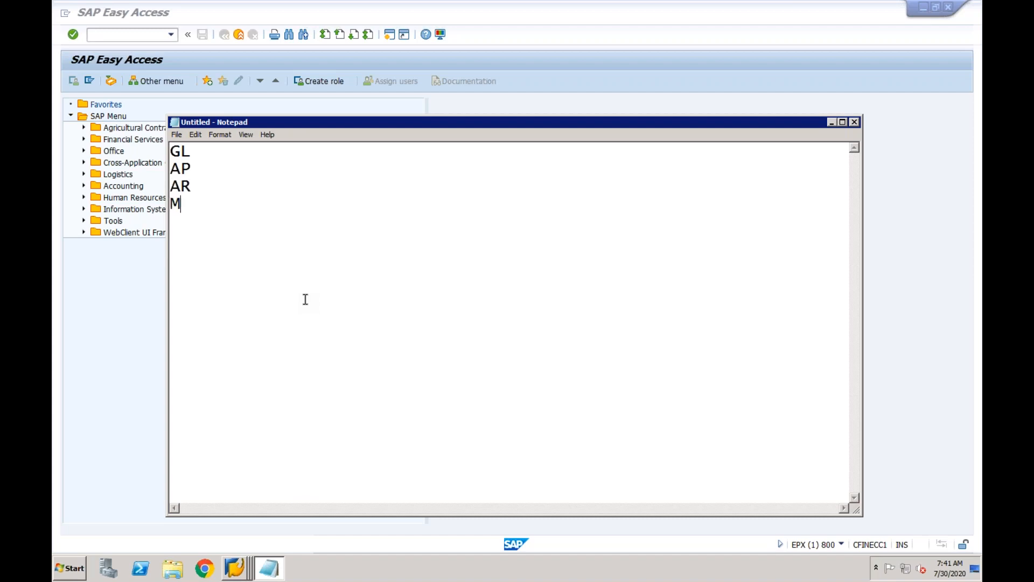
key("Return")
type("SD-FI")
key("Return")
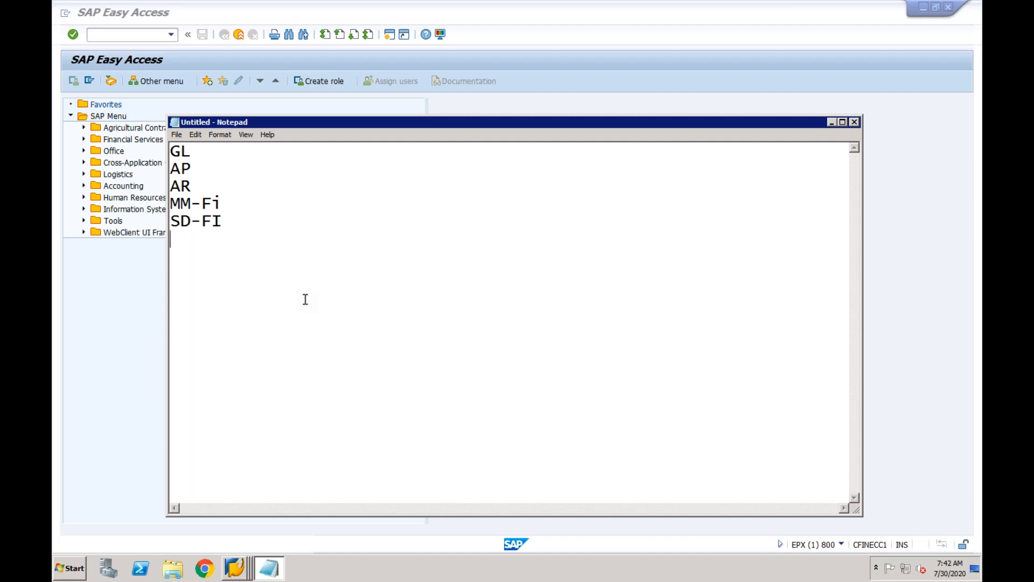
type("AA")
left_click(832, 122)
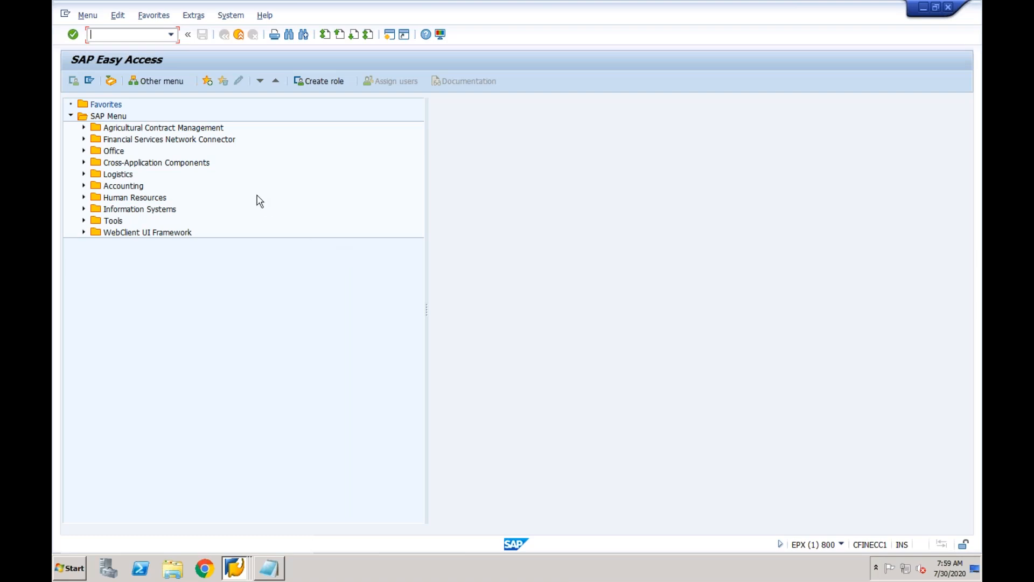
Log off and open the S/4 HANA OP 1909 logon screen for client 400.
left_click(232, 16)
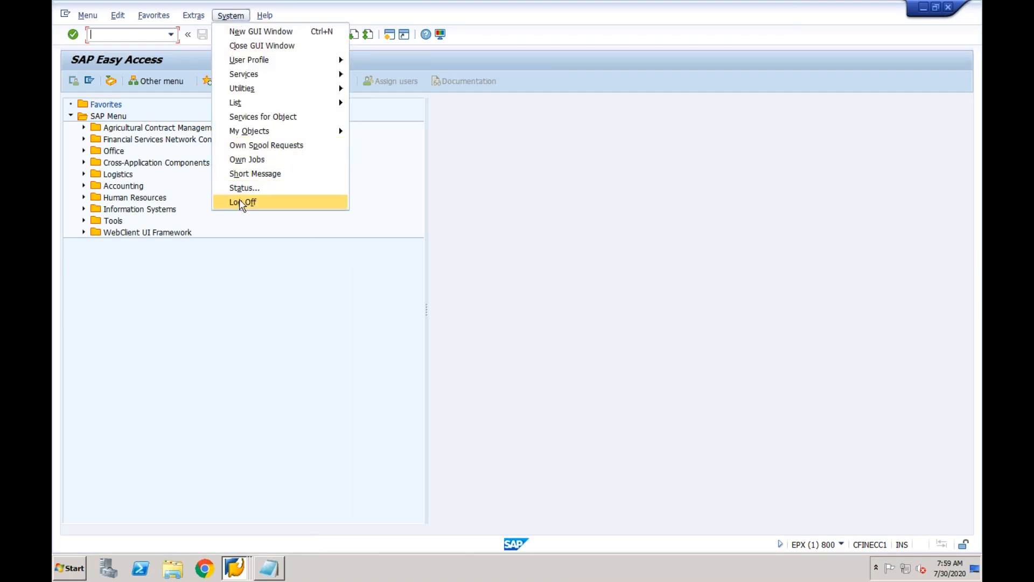
left_click(241, 202)
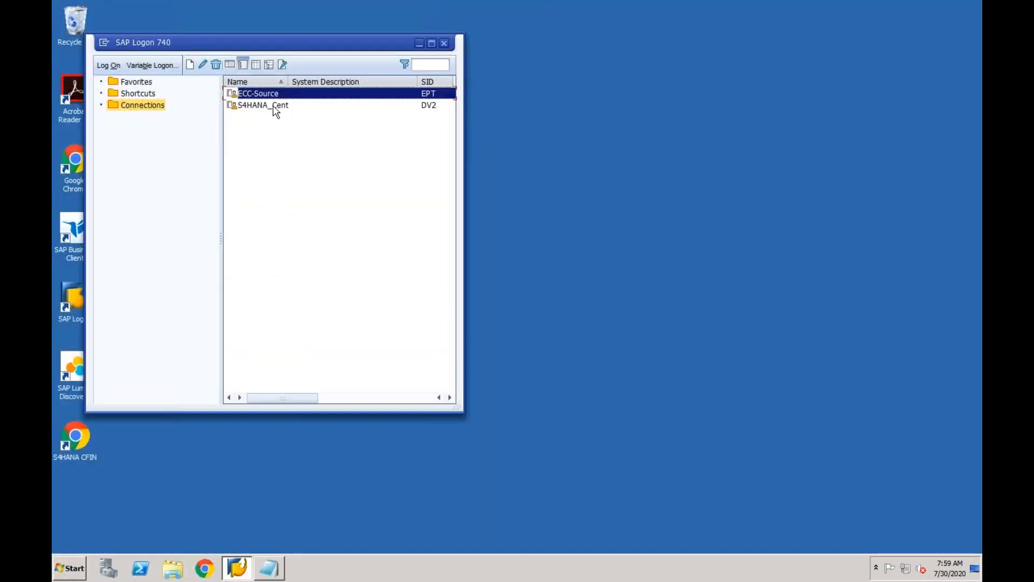
left_click(274, 106)
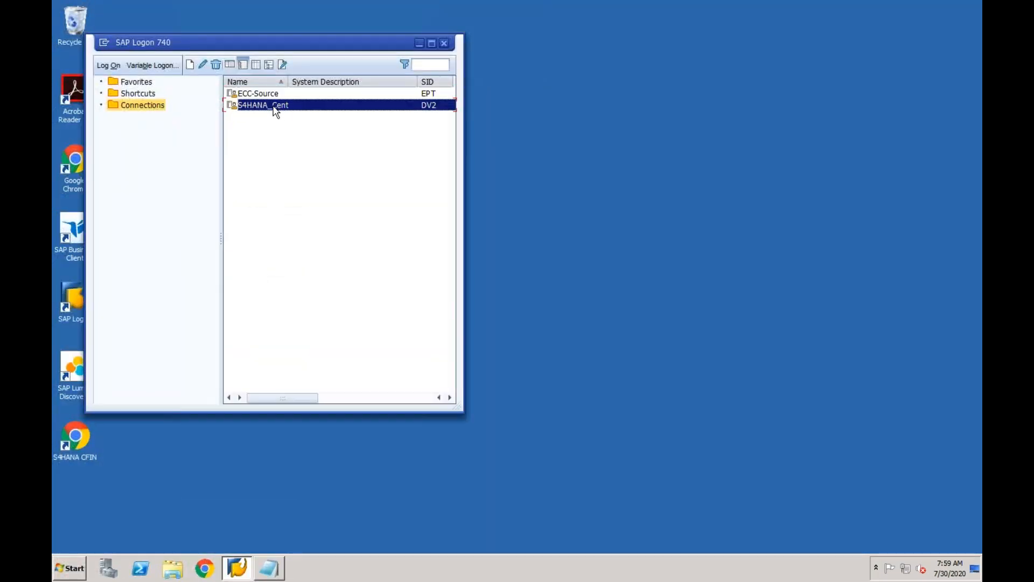
double_click(275, 106)
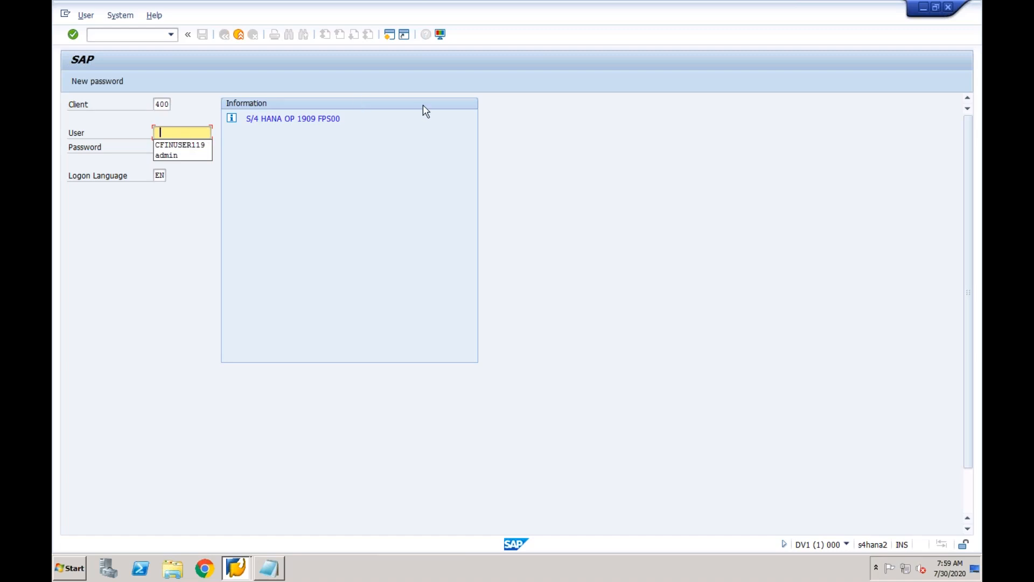
Log on to DV1 client 400 with the saved user, re-entering the password after a failed attempt.
left_click(173, 145)
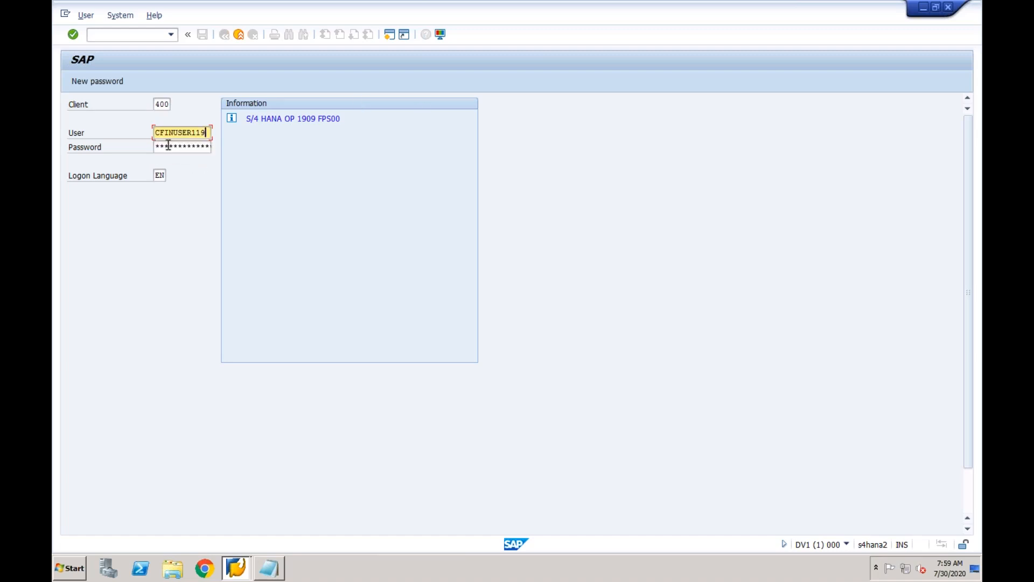
left_click(168, 145)
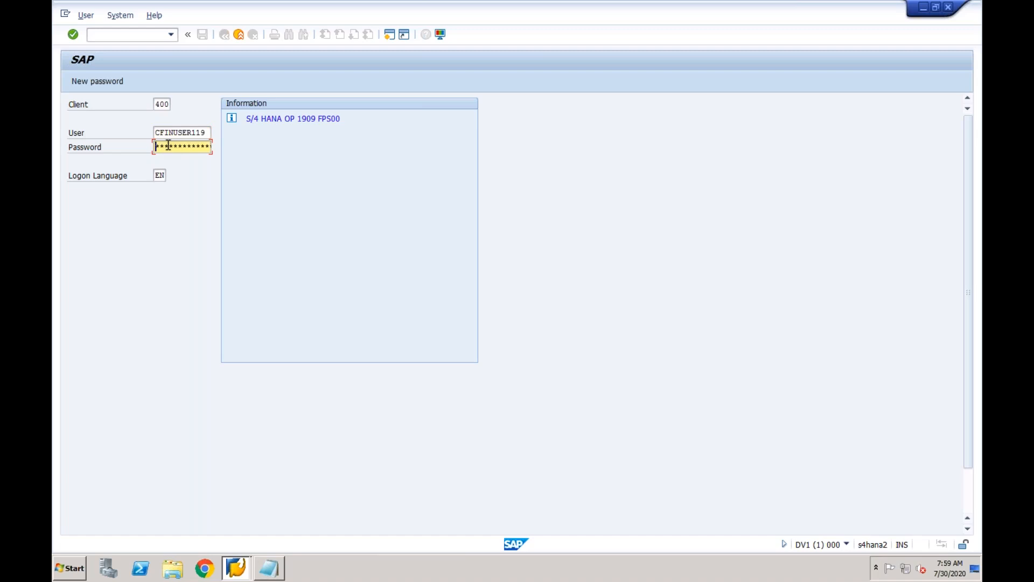
type("*******")
key("Return")
left_click(168, 146)
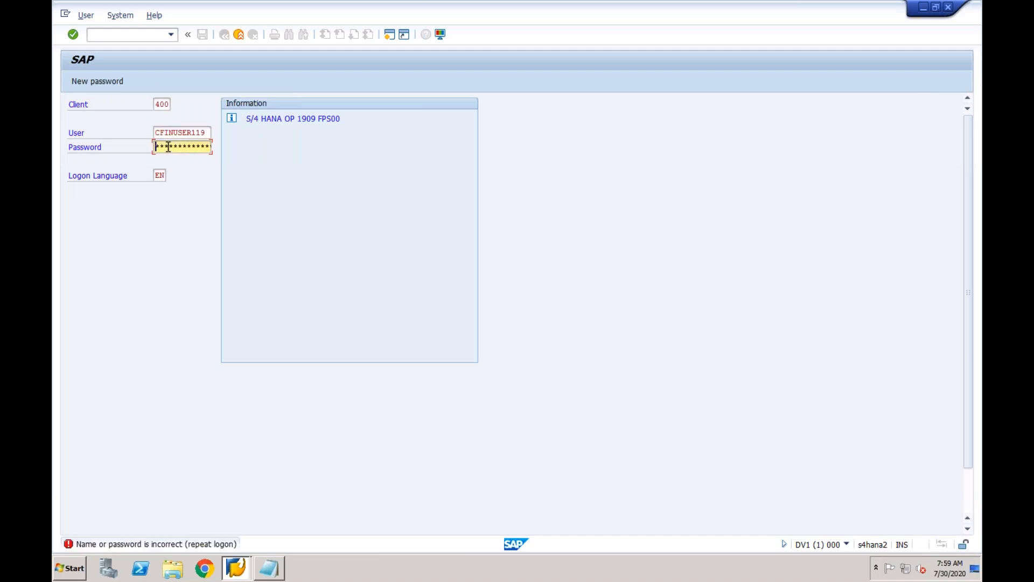
type("********")
key("Return")
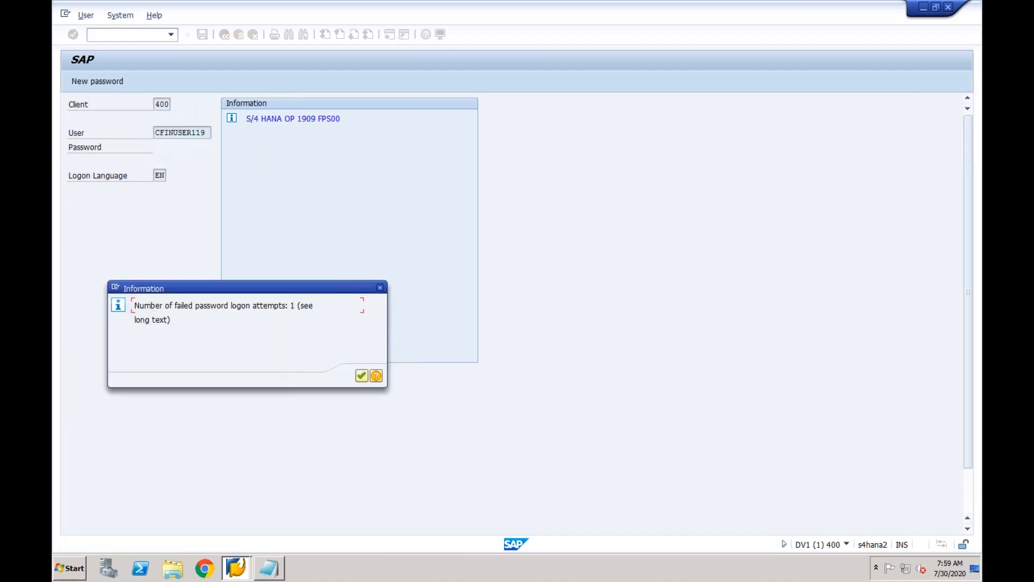
left_click(362, 376)
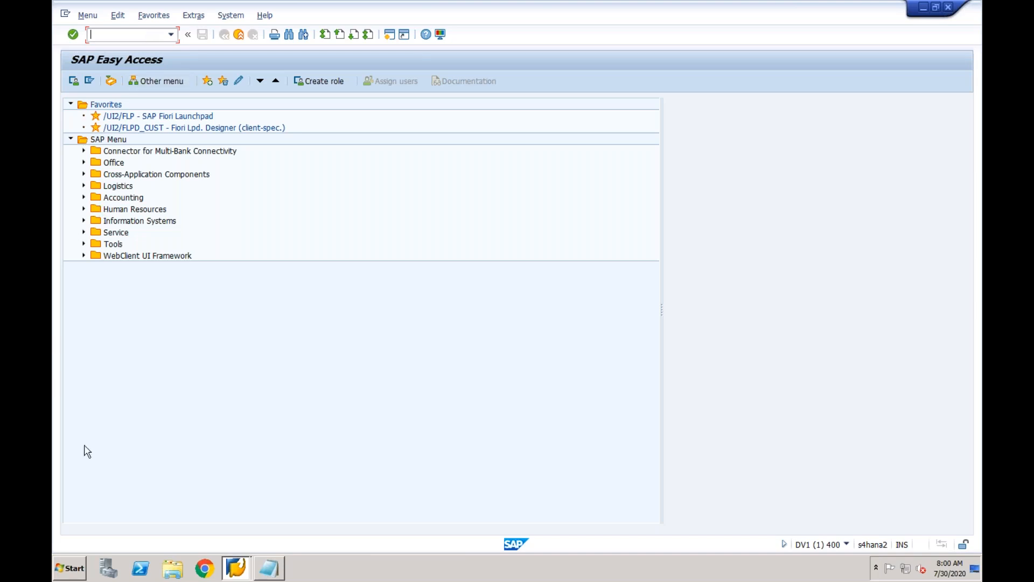
Start Excel 2013 with a new blank workbook, discarding the recovered files.
left_click(79, 568)
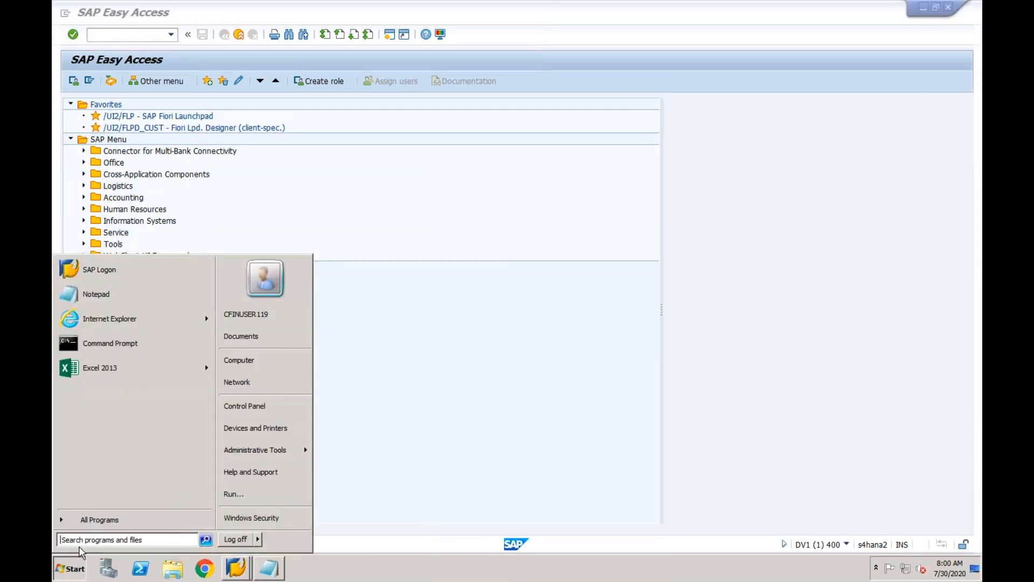
left_click(117, 367)
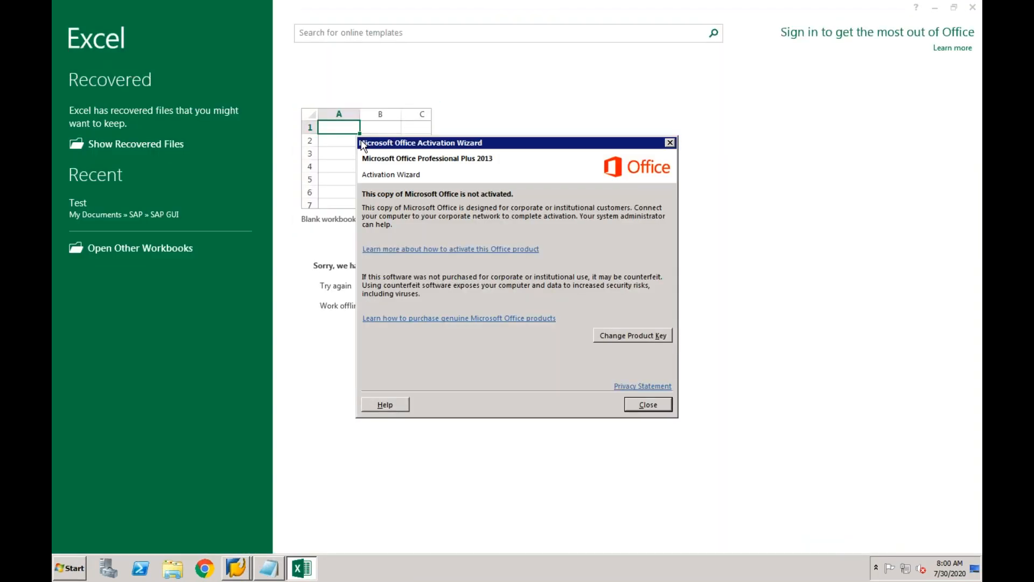
left_click(648, 406)
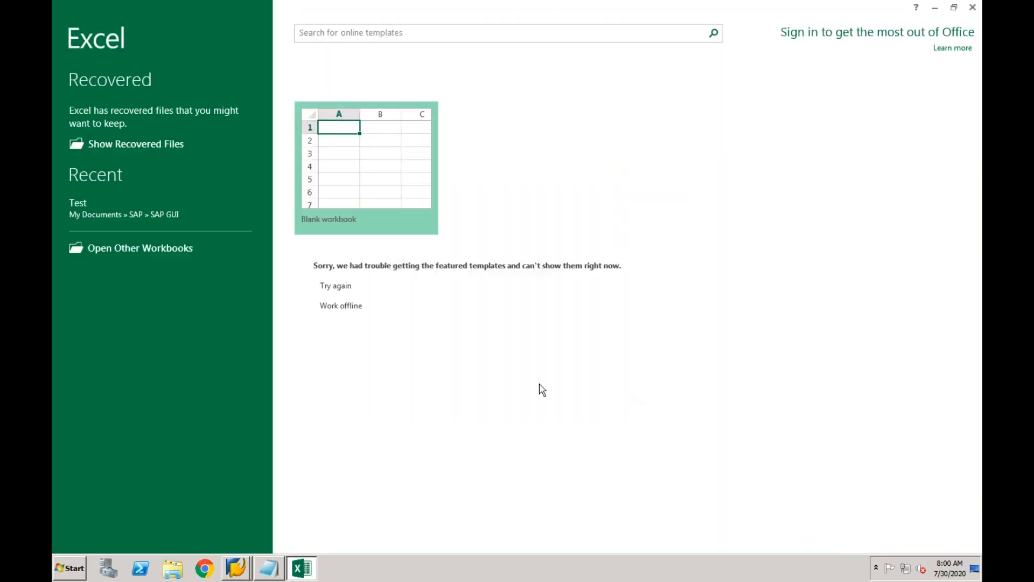
left_click(365, 172)
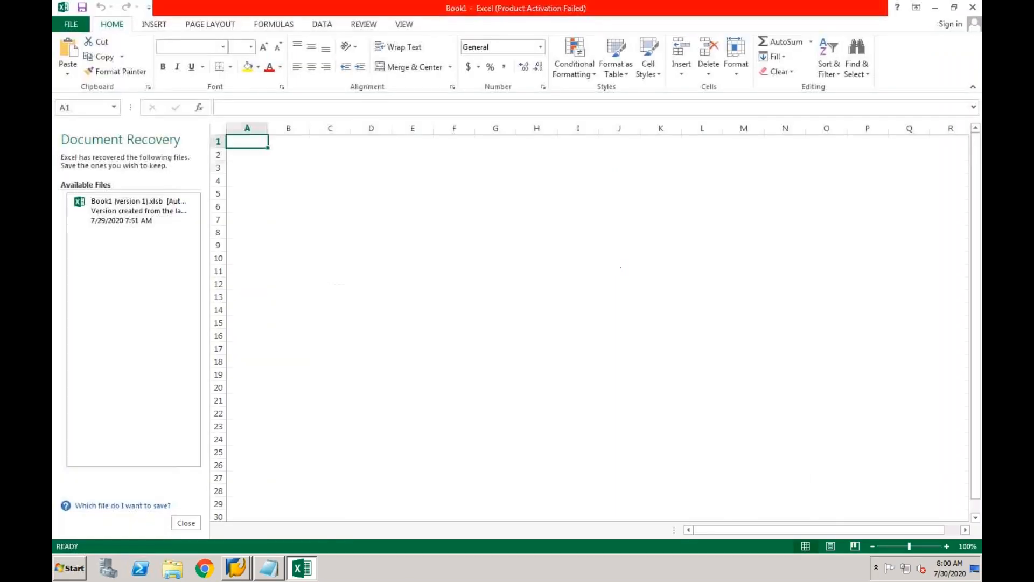
left_click(367, 170)
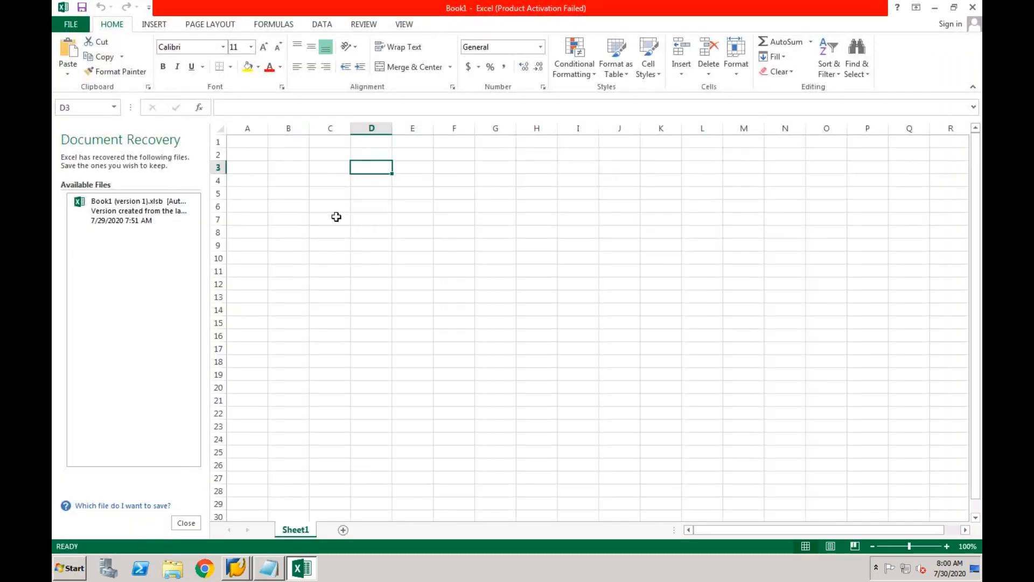
left_click(186, 523)
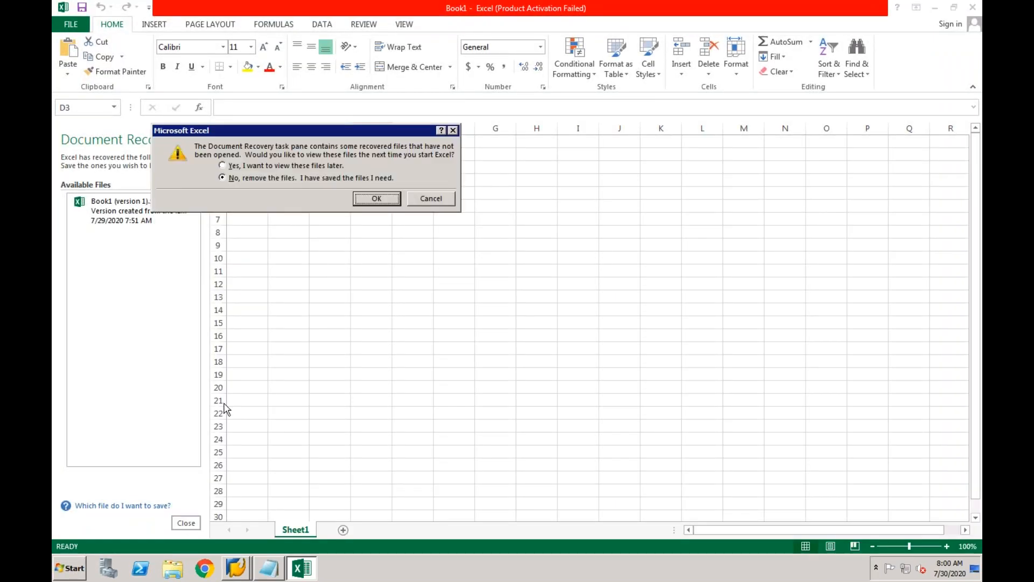
left_click(380, 198)
Enter ECC in F6, NON SAP in F8 and Central Finance in I7.
left_click(293, 209)
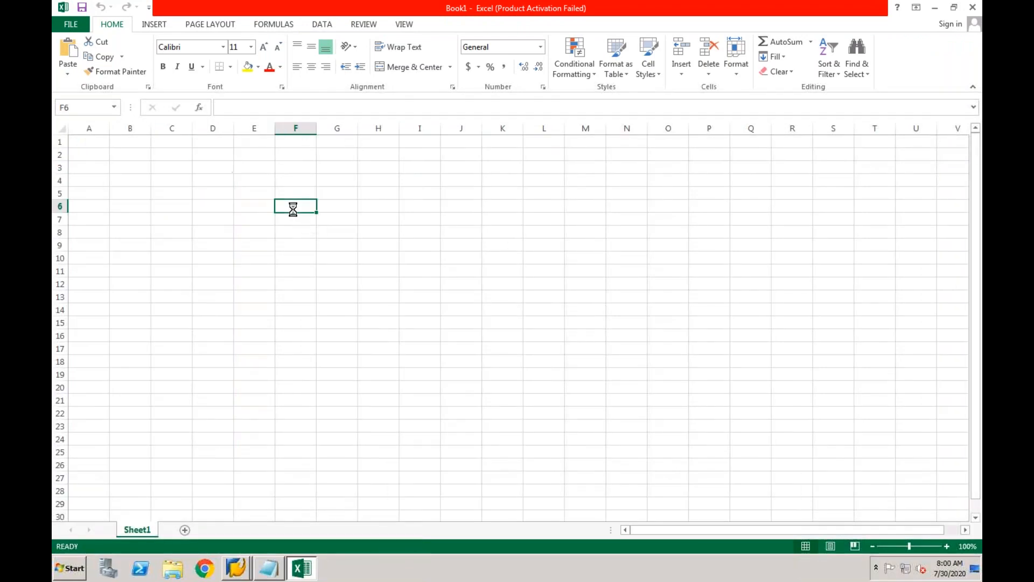
type("ECC")
key("Return")
key("Return")
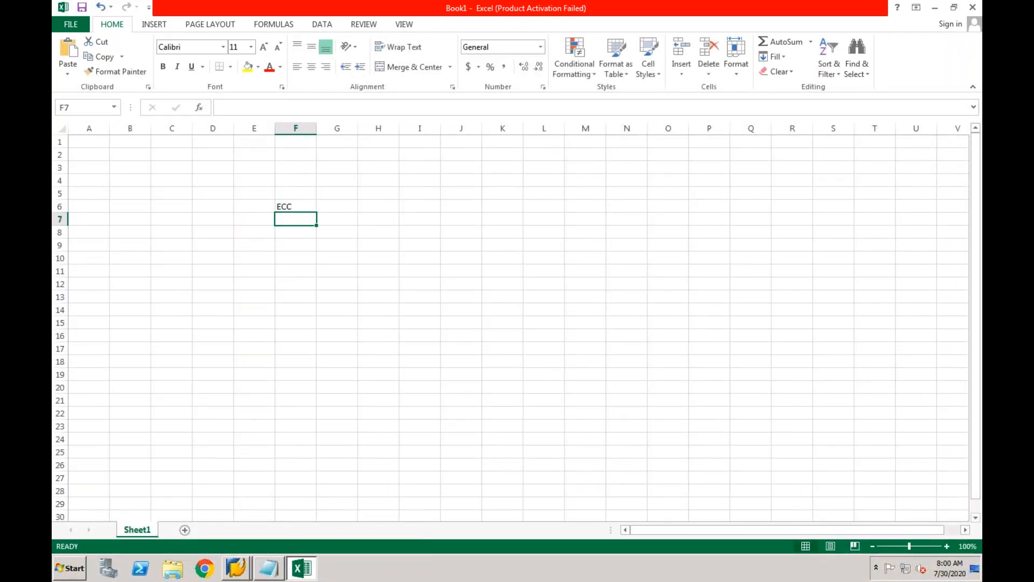
type("NON SAP")
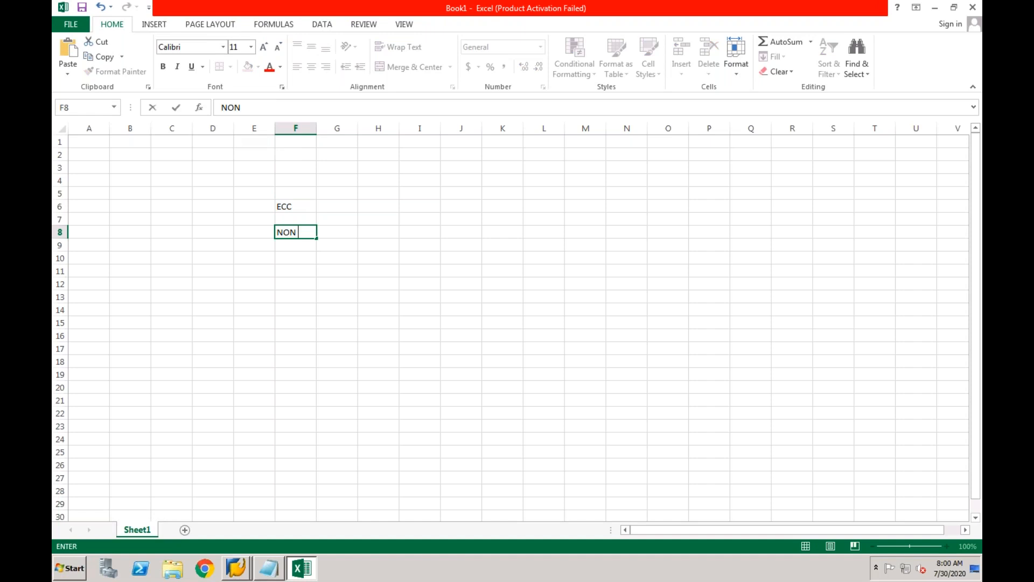
key("Return")
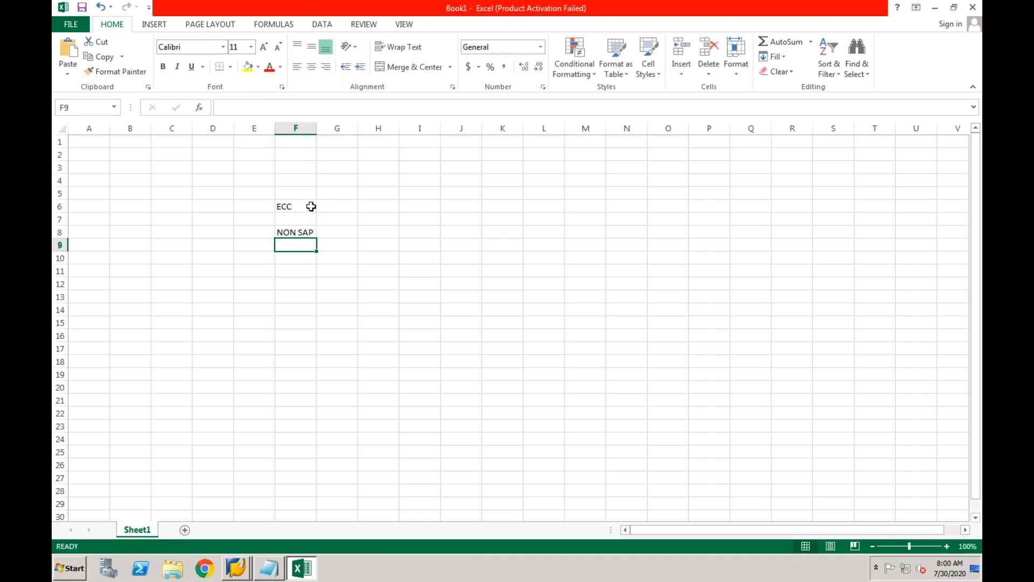
left_click(420, 220)
type("C")
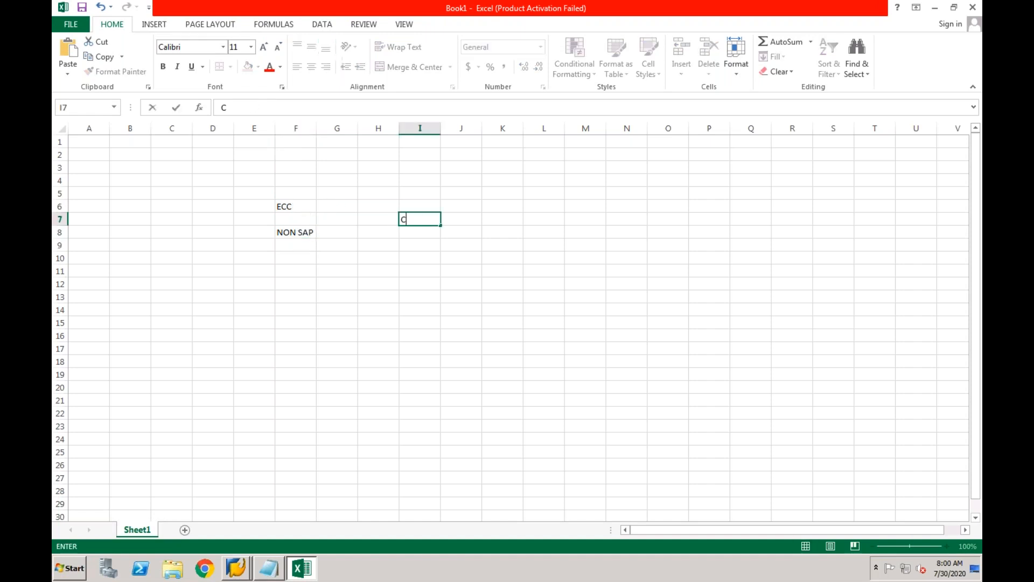
type("entral Finan")
type("ce")
key("Return")
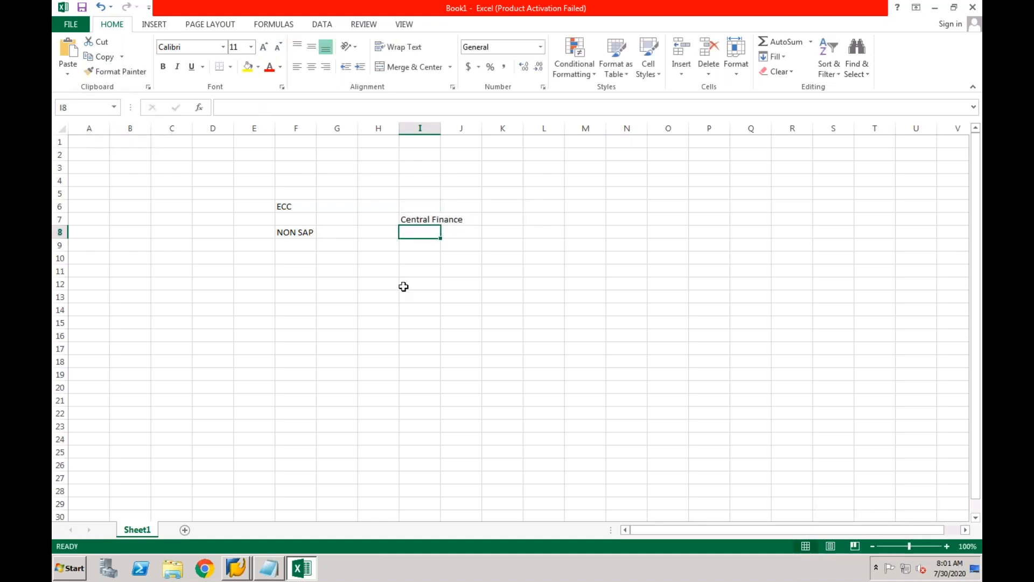
Add R/3 in F10 as another source system.
left_click(345, 246)
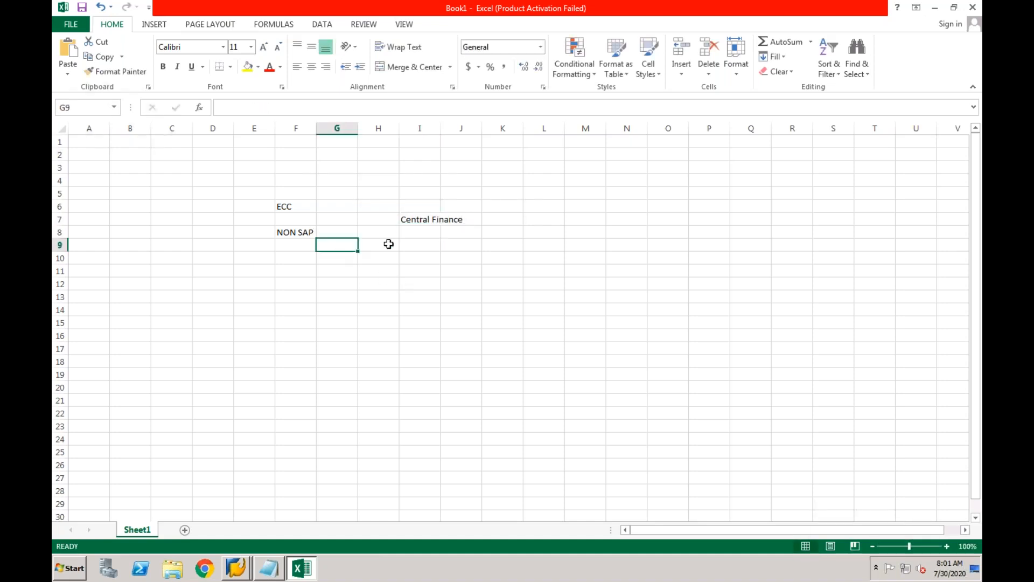
left_click(422, 221)
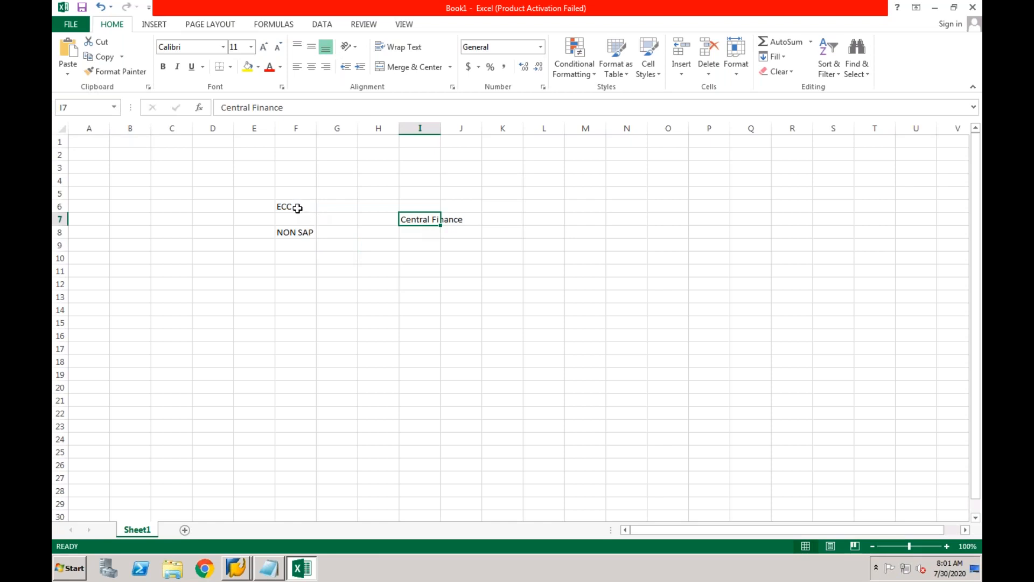
left_click_drag(298, 208, 455, 229)
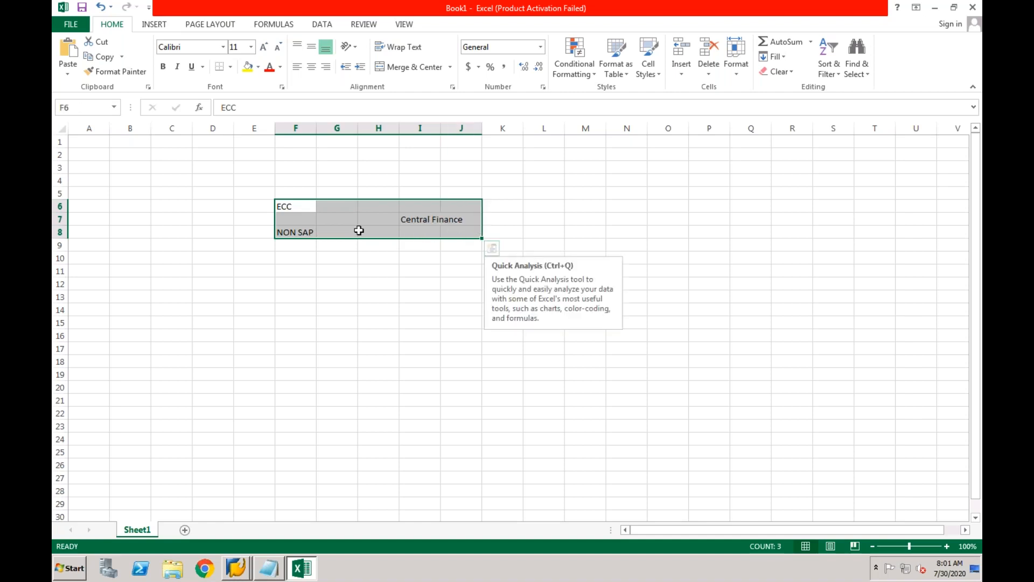
left_click(261, 231)
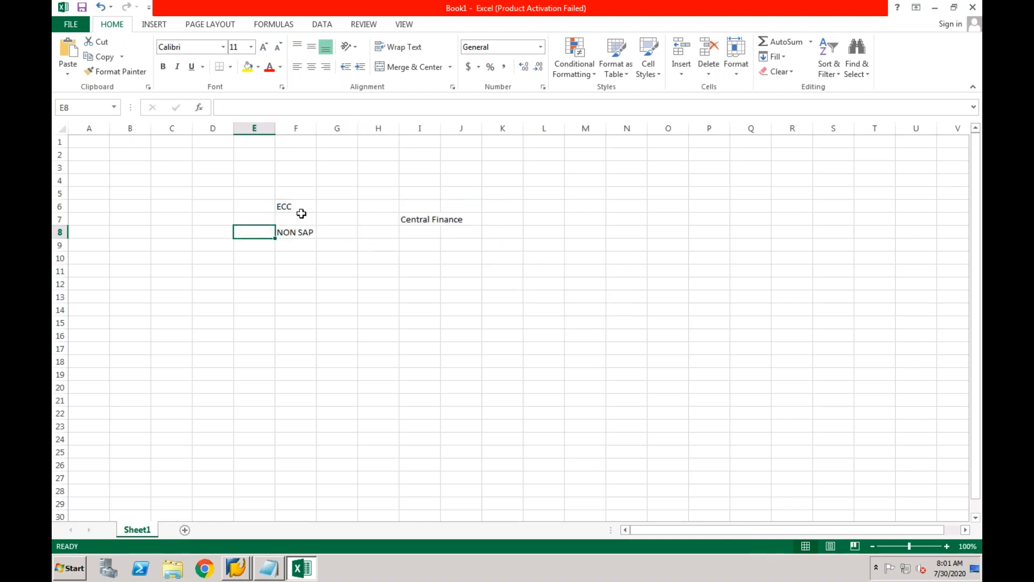
left_click(298, 208)
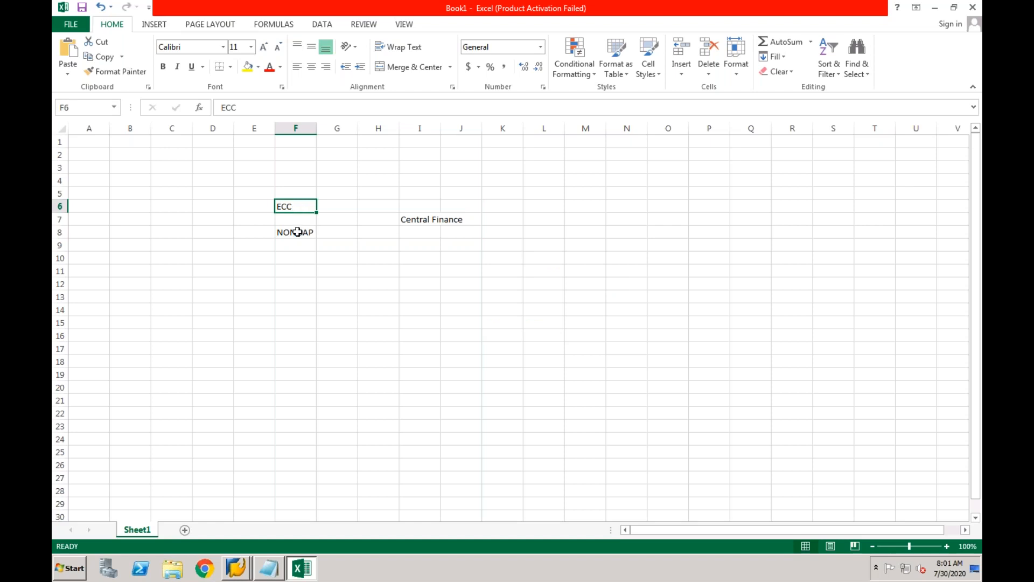
left_click(298, 232)
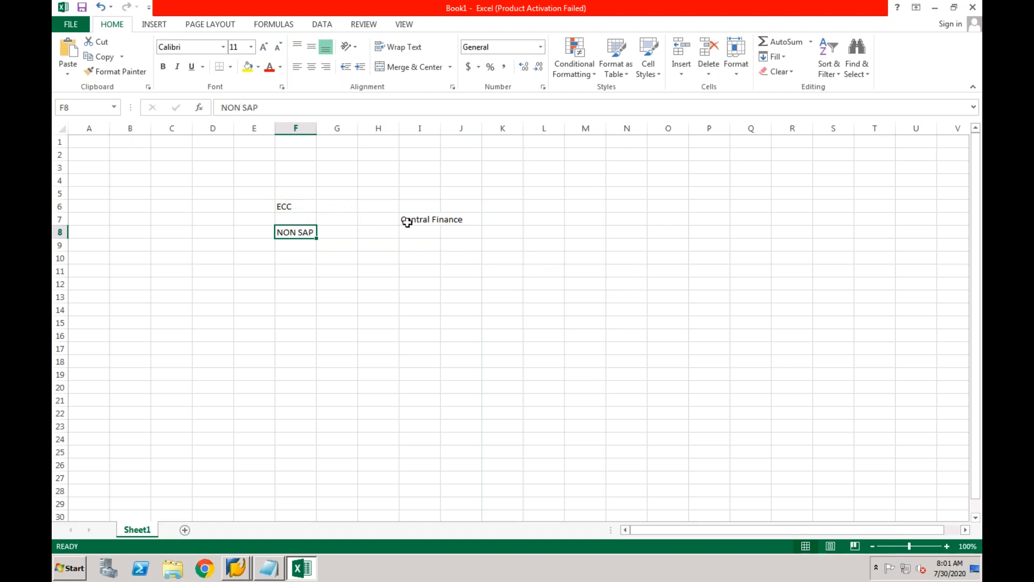
left_click(293, 260)
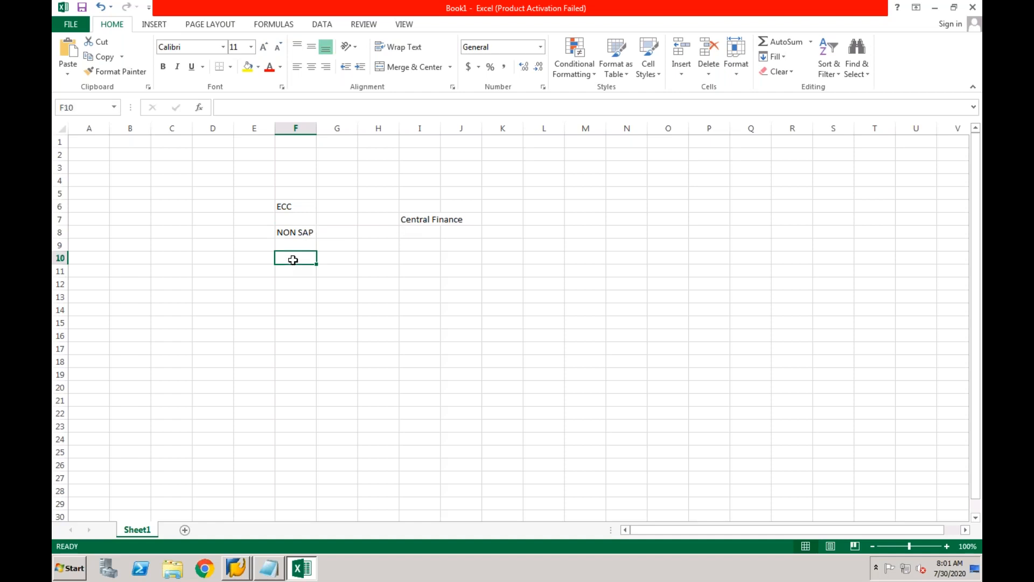
type("R/3")
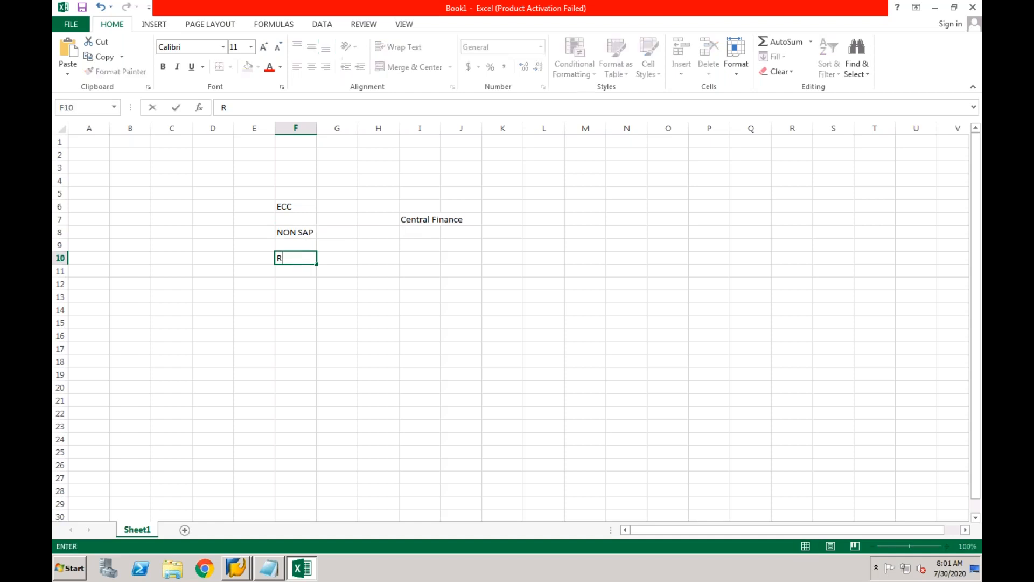
key("Return")
Autofit column I so Central Finance fits fully.
left_click_drag(289, 207, 312, 230)
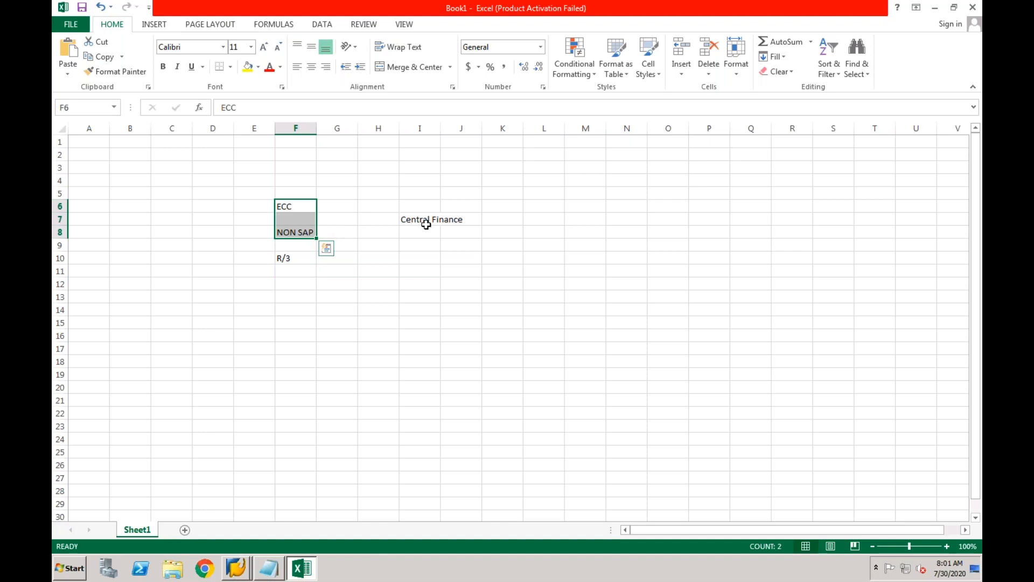
left_click(295, 258)
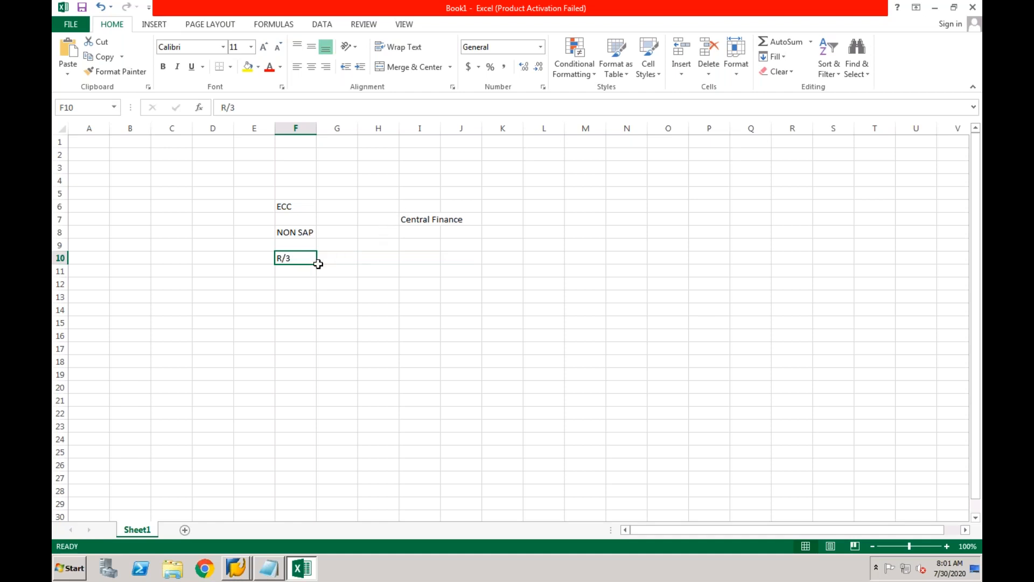
left_click(411, 219)
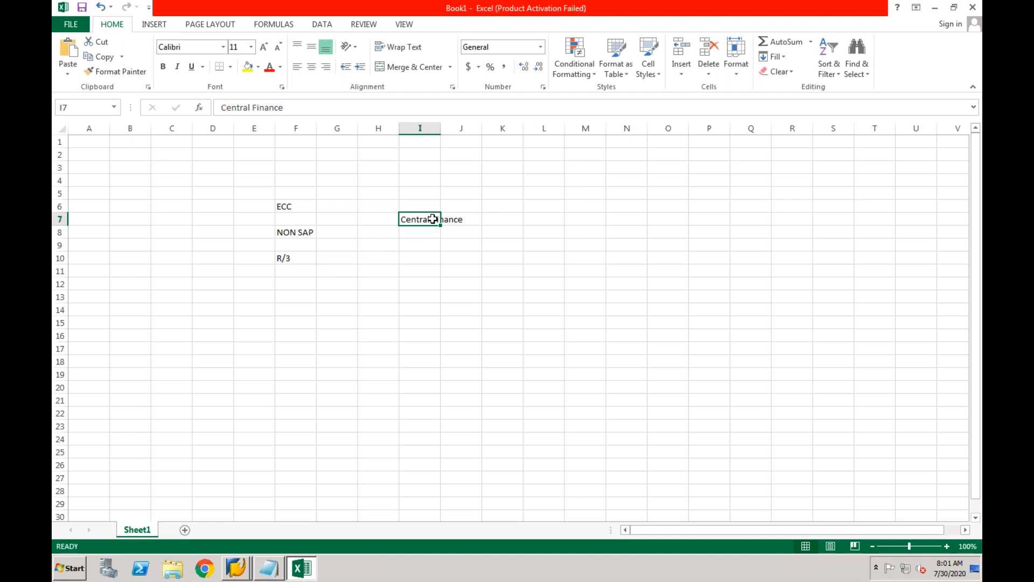
double_click(440, 127)
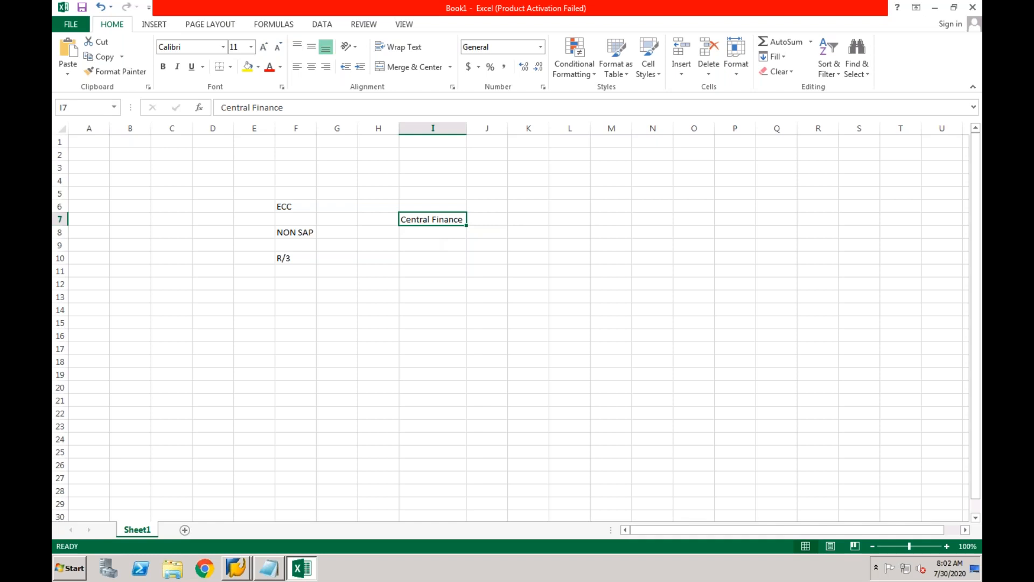
Highlight the ECC, NON SAP and R/3 source labels in column F, then bring up the open SAP windows.
key("XF86AudioRaiseVolume")
left_click(302, 259)
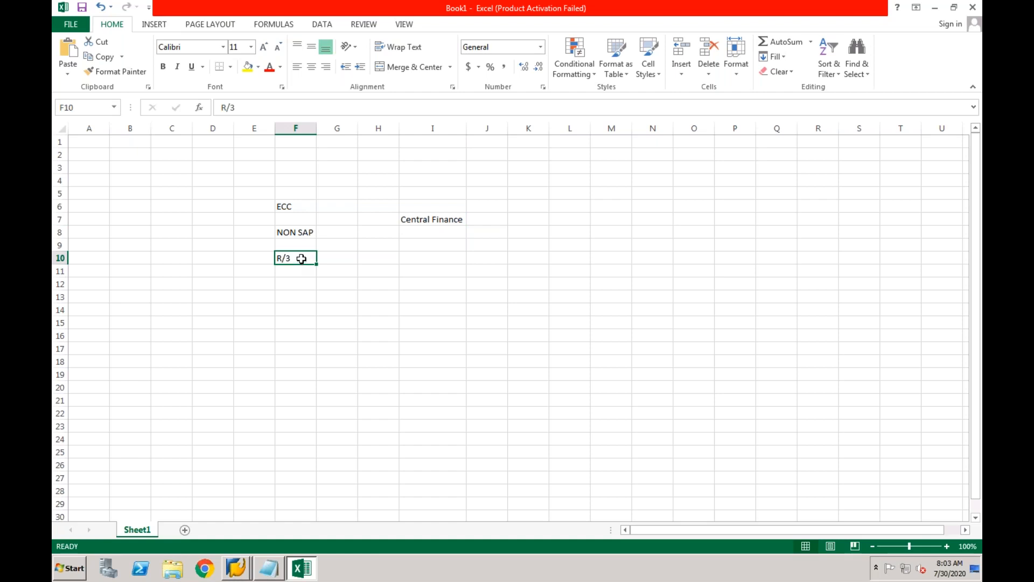
left_click(293, 211)
left_click_drag(293, 211, 290, 230)
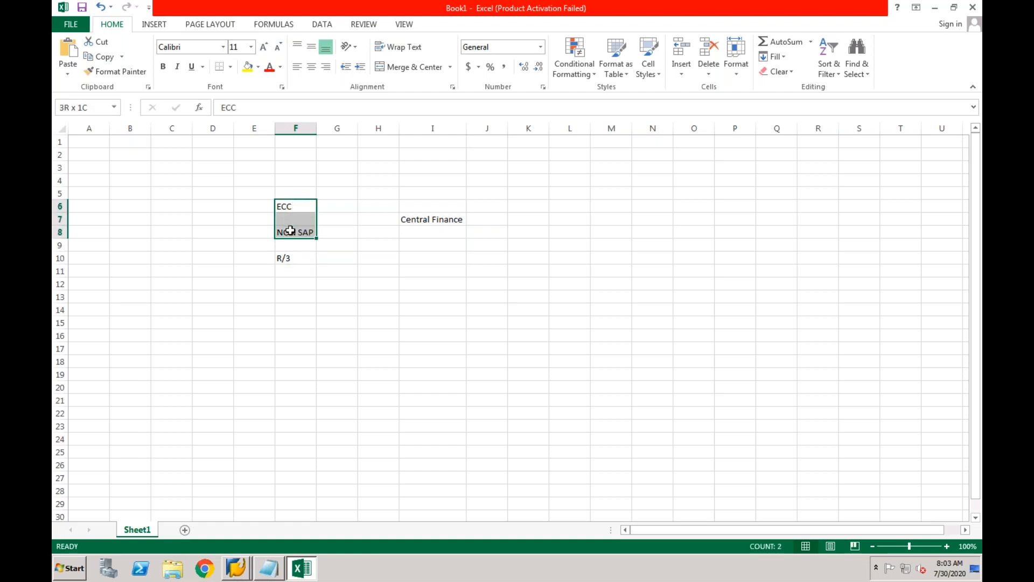
left_click(288, 259)
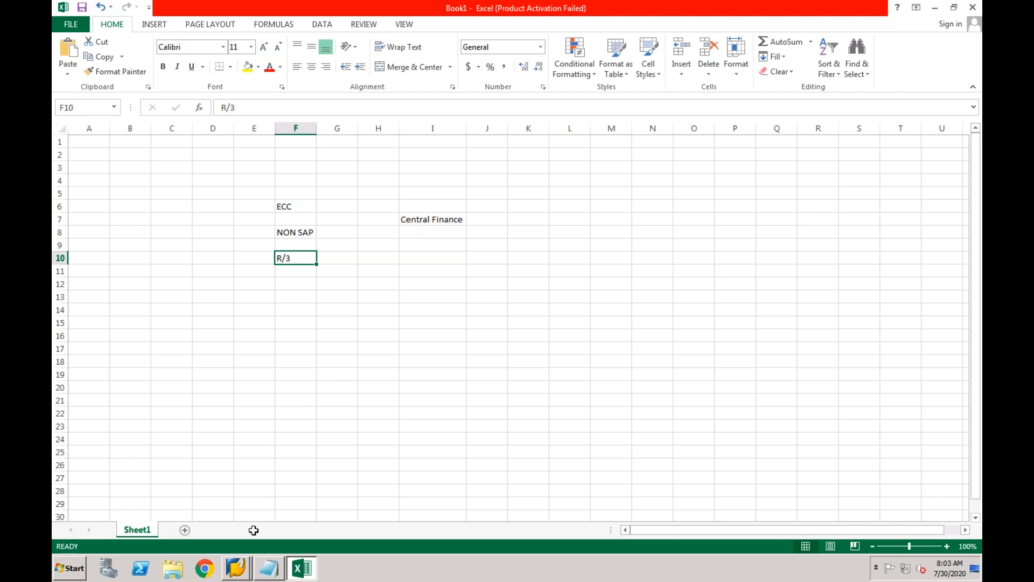
left_click(241, 572)
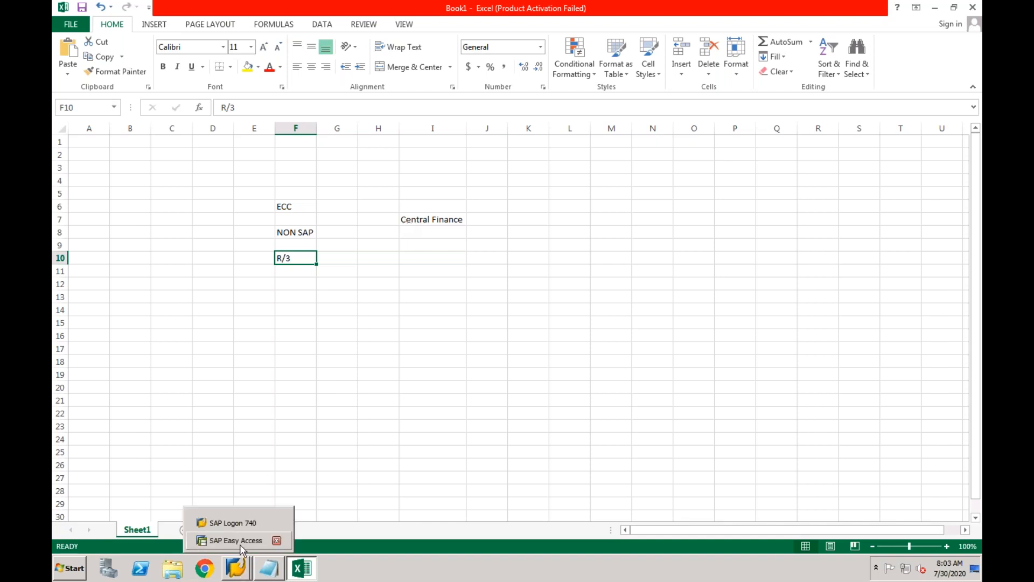
Run SPRO and execute Edit, Copy, Delete, Check Company Code under Enterprise Structure > Definition > Financial Accounting.
left_click(241, 543)
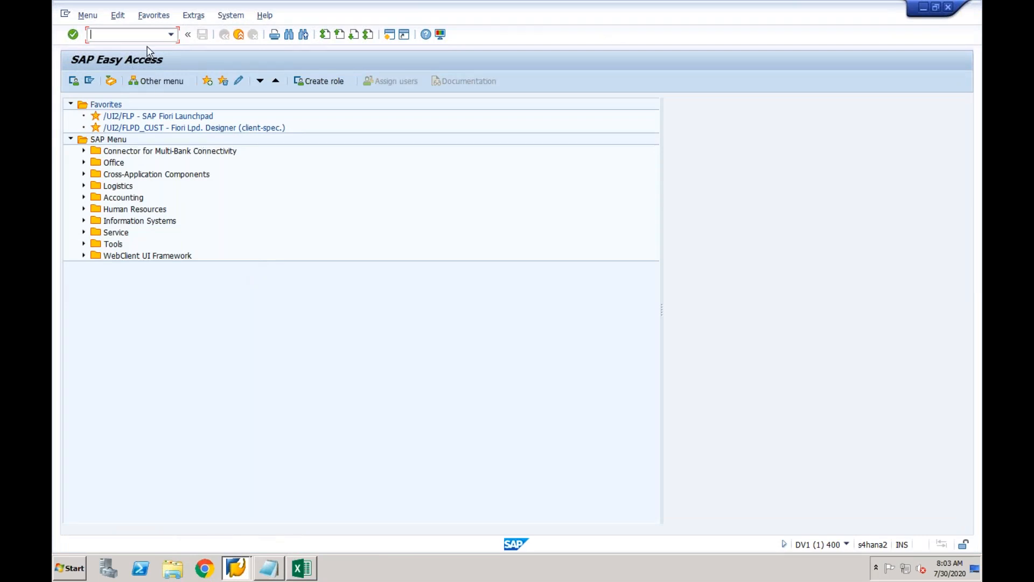
type("spro")
key("Return")
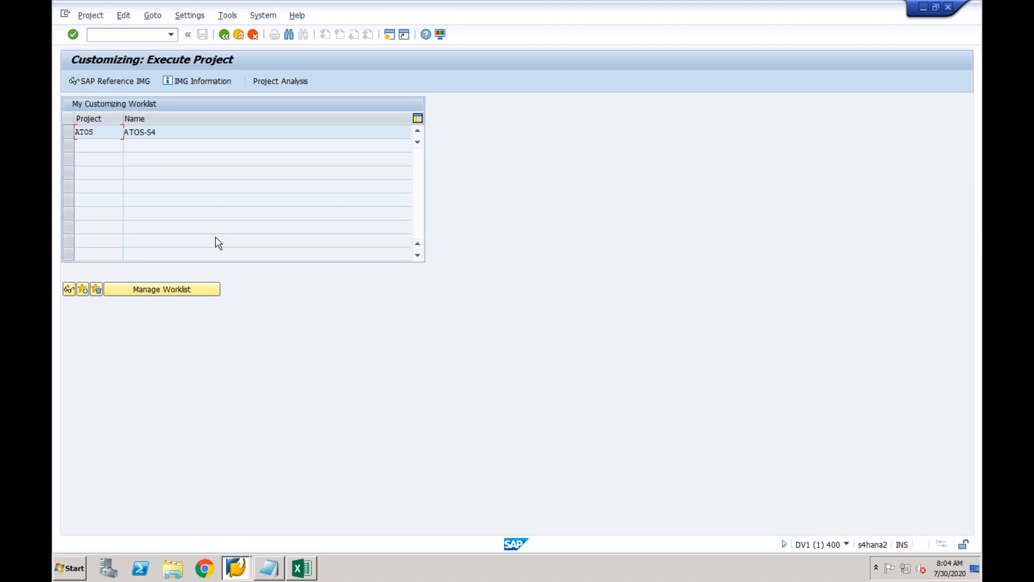
left_click(133, 81)
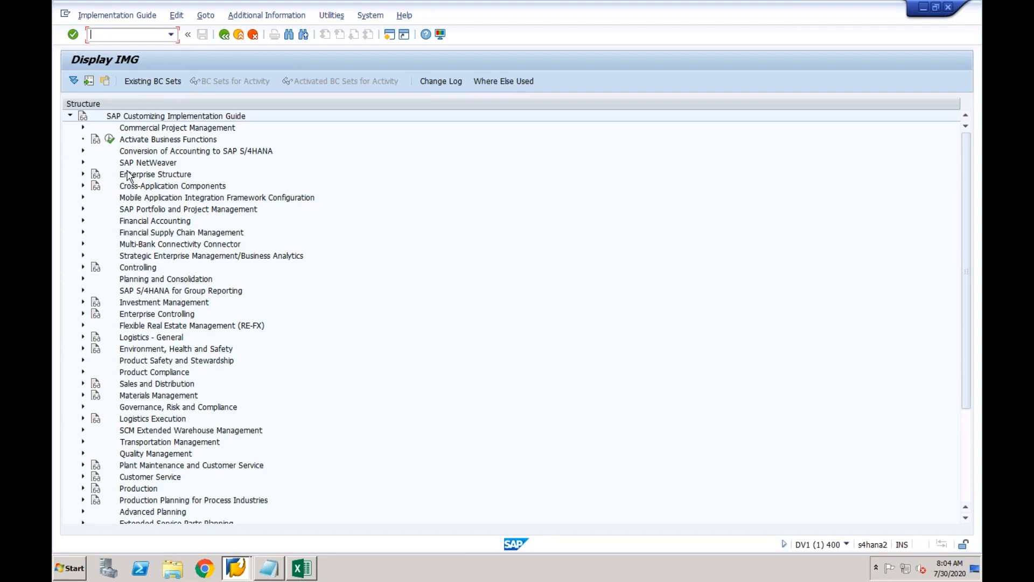
left_click(83, 174)
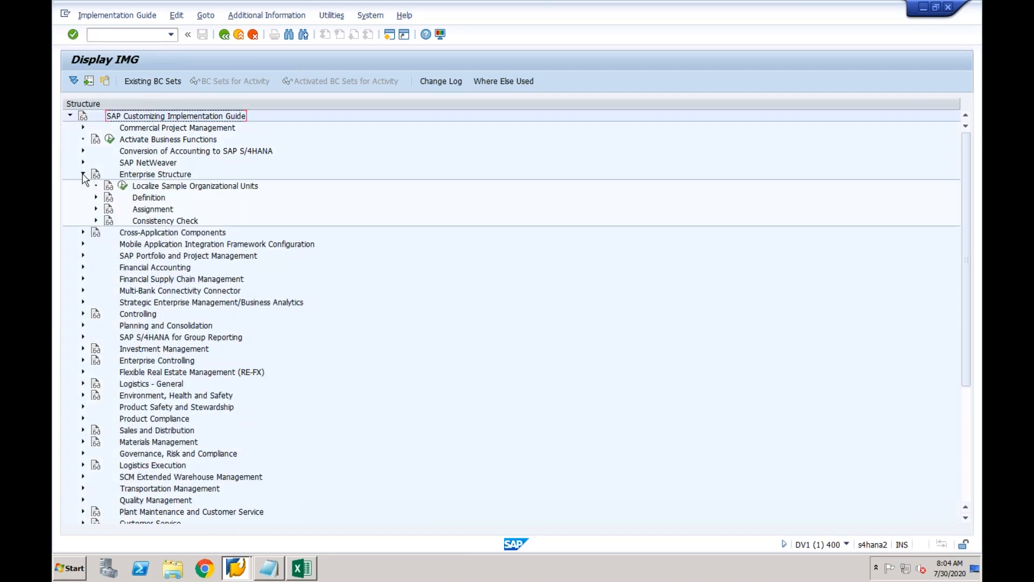
left_click(96, 197)
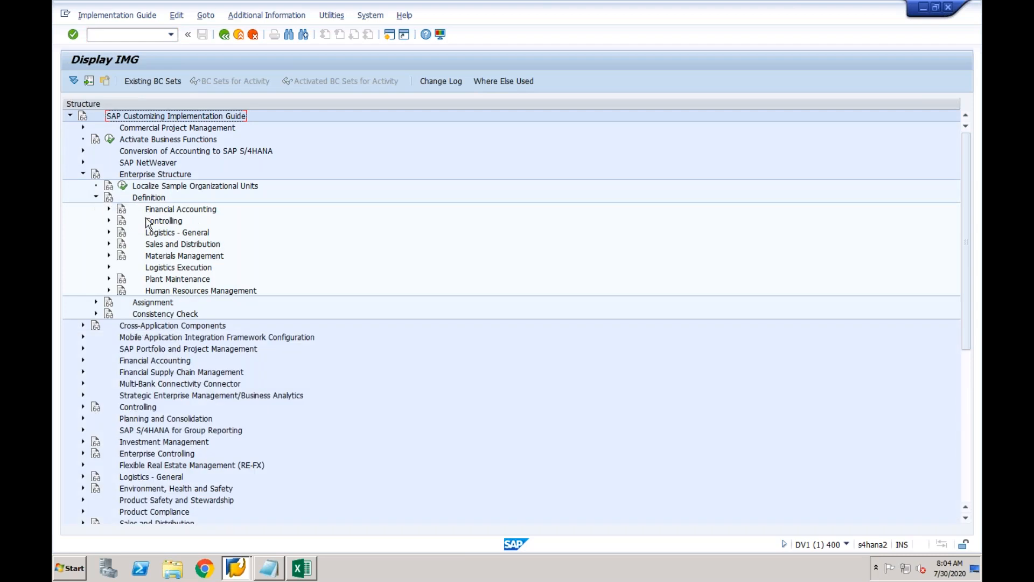
left_click(109, 209)
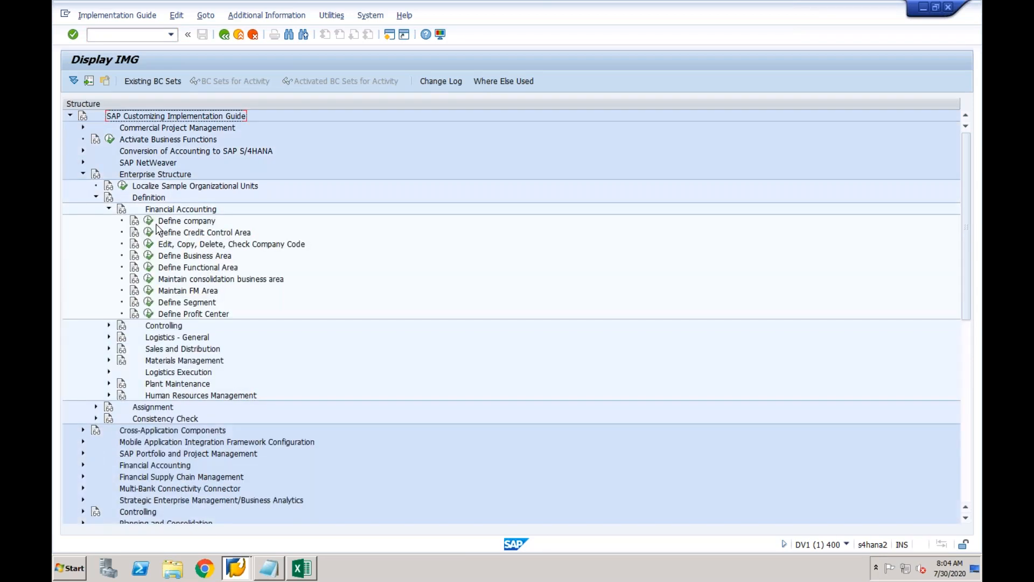
left_click(148, 243)
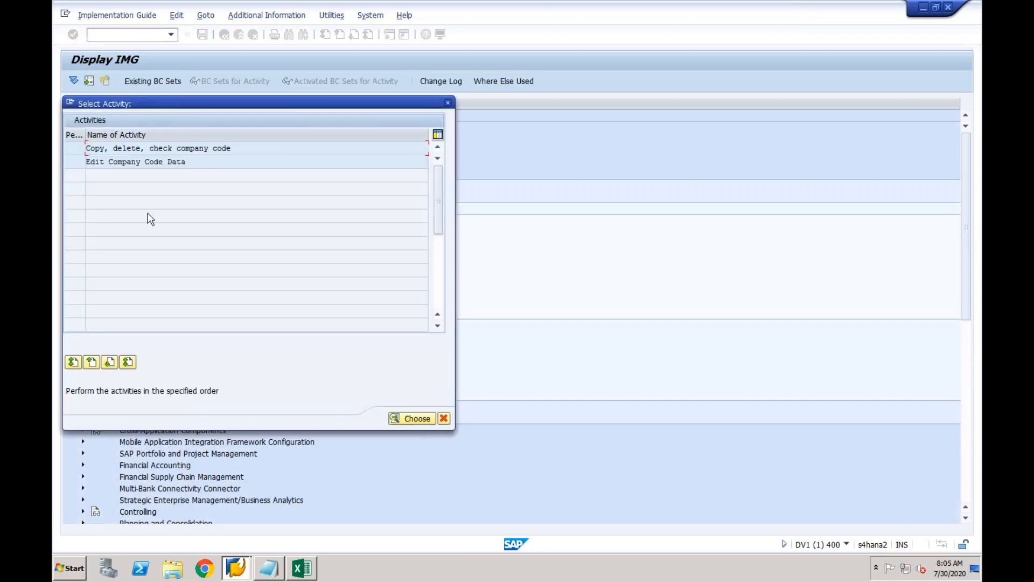
Open Edit Company Code Data, position the list at CF02, and start a new entry.
double_click(151, 162)
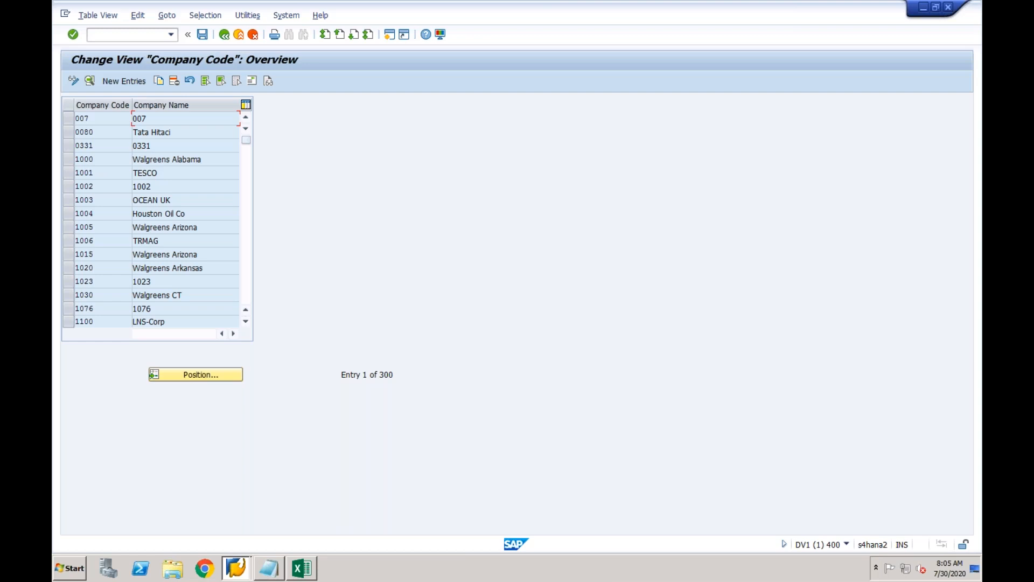
left_click(183, 374)
type("CF02")
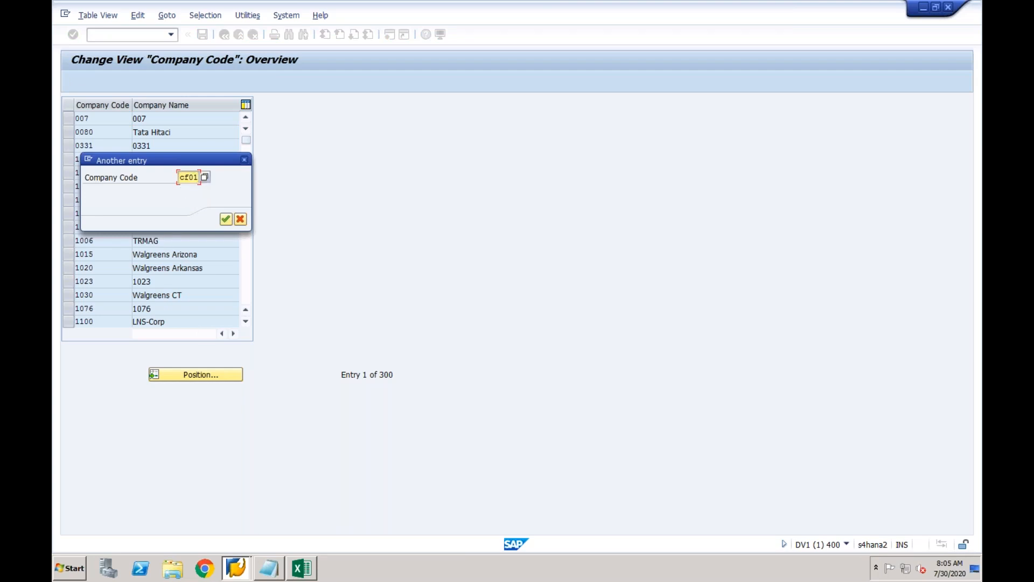
key("Return")
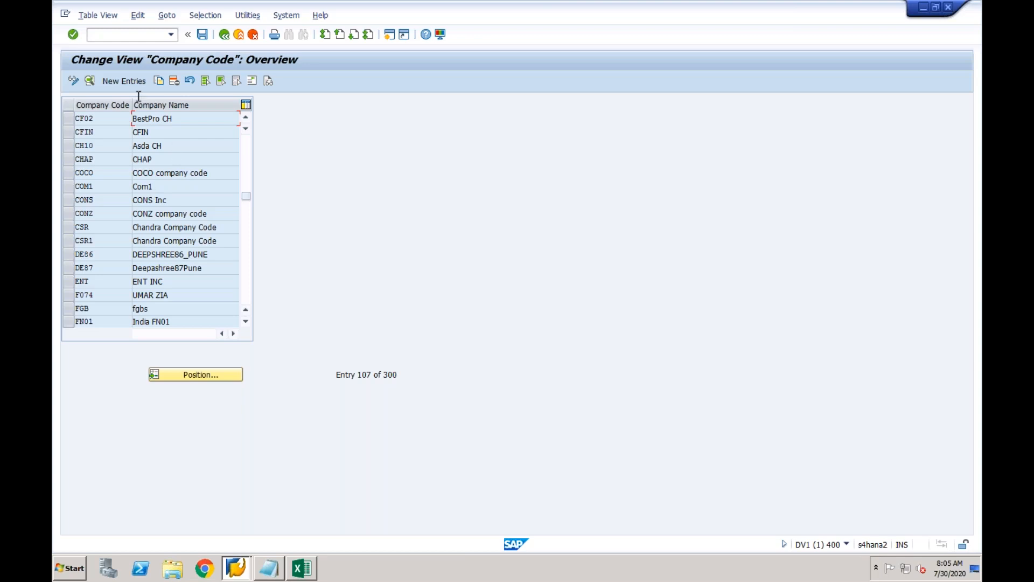
left_click(124, 82)
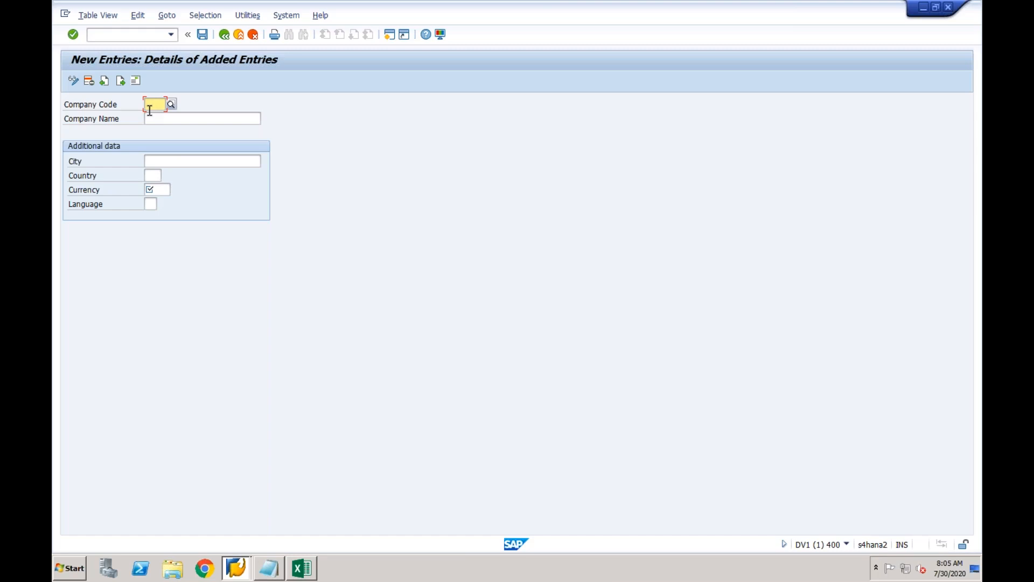
Enter company code CF03 with name CF03 and city New York.
type("C")
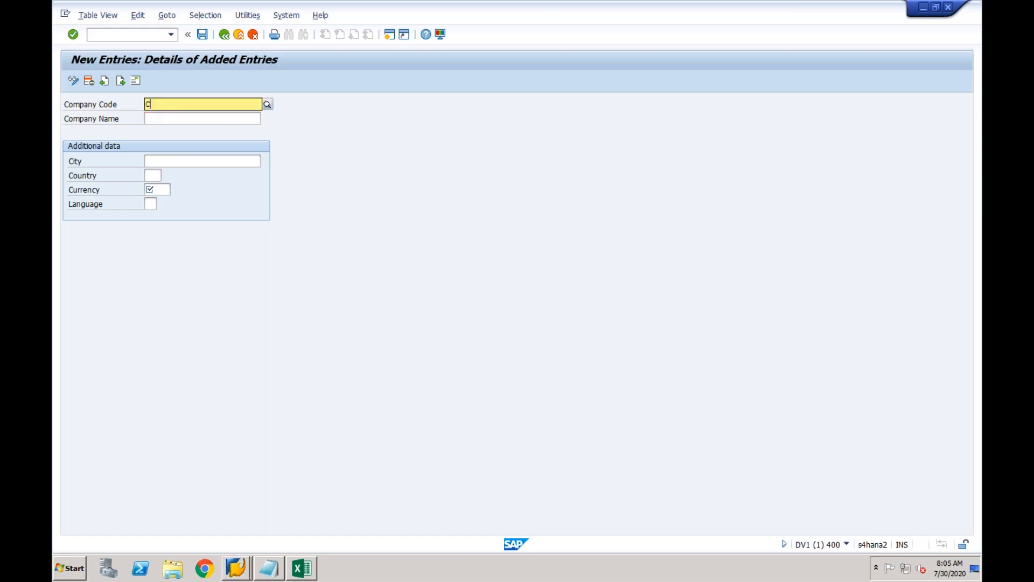
type("F03")
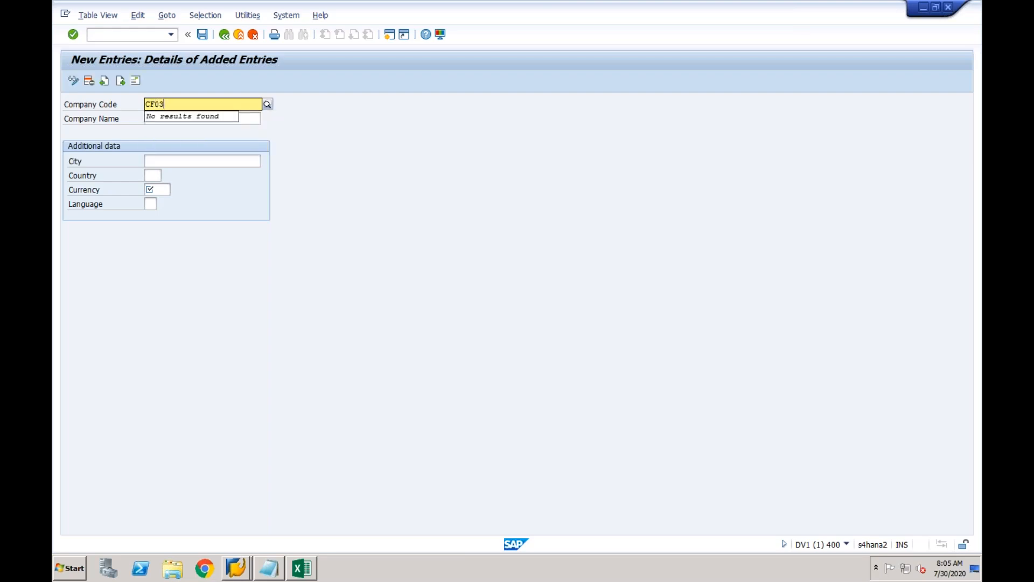
key("Tab")
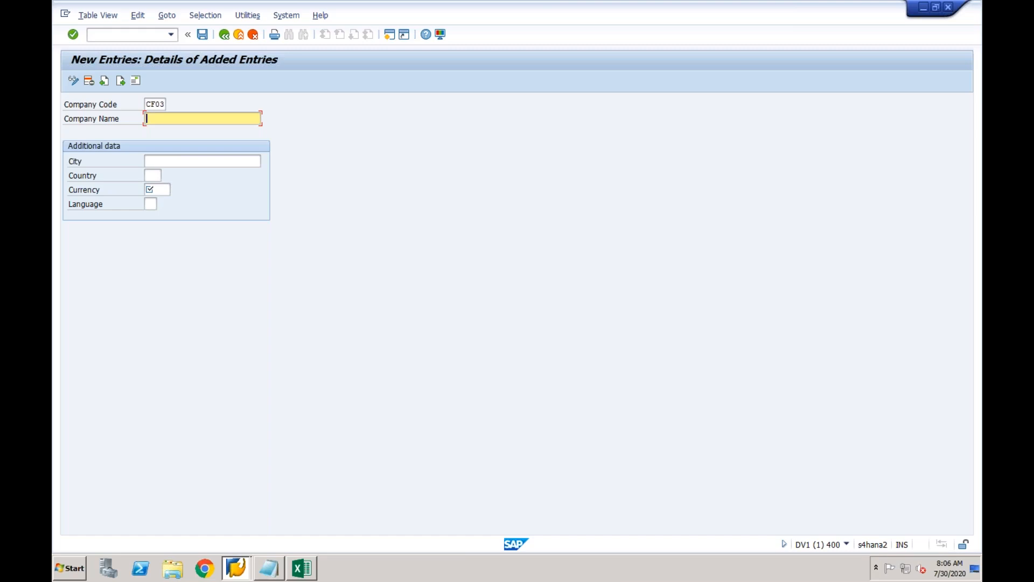
type("CF03")
left_click(163, 162)
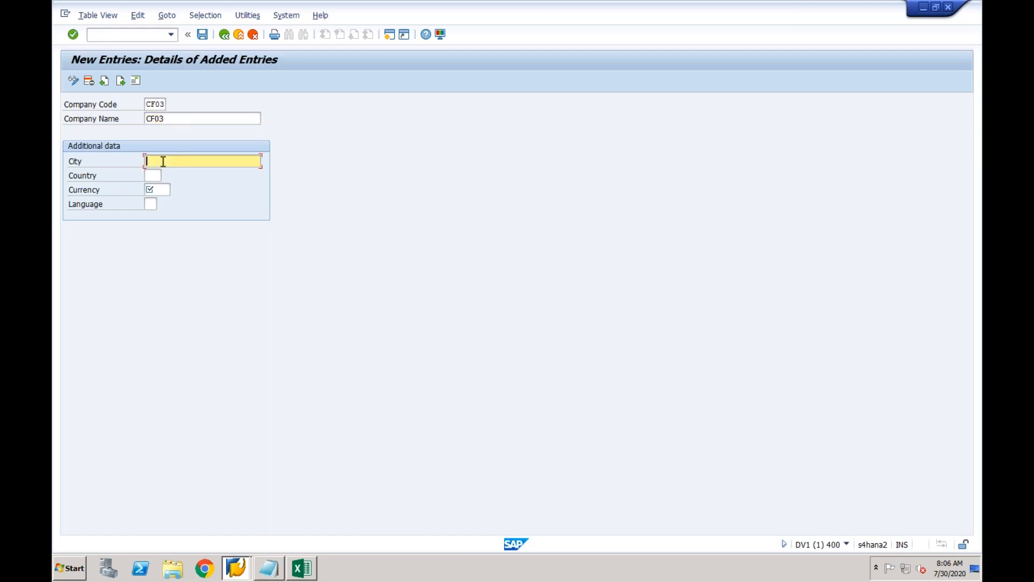
type("New York")
Fill in country IN, currency INR and language EN, and save CF03.
left_click(155, 174)
type("IN")
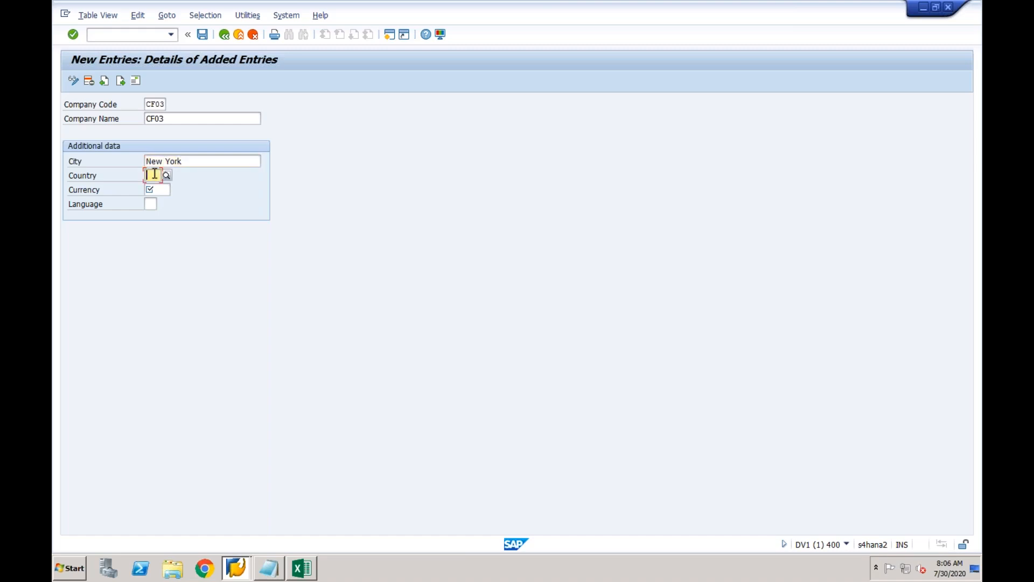
key("Tab")
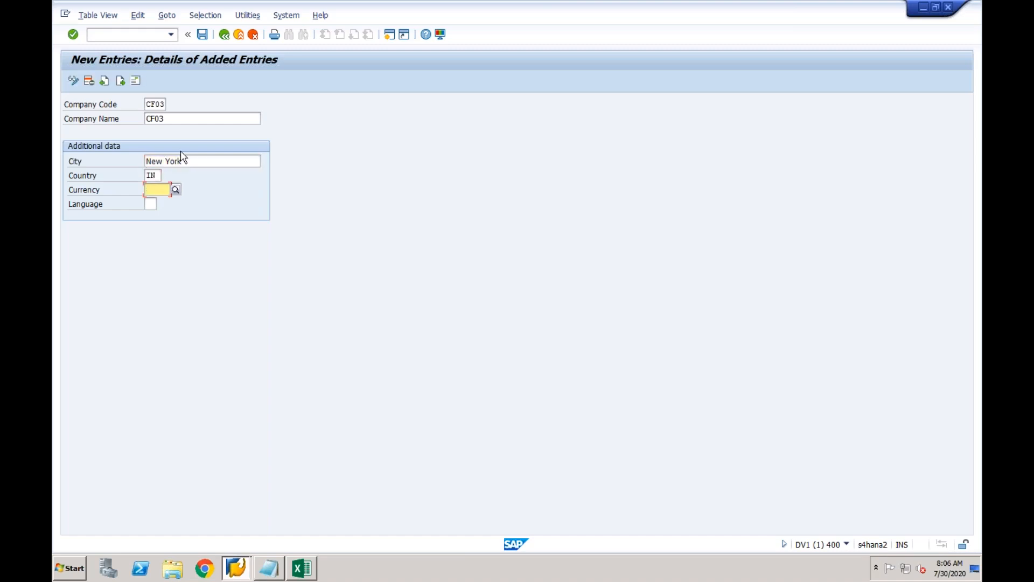
type("INR")
key("Tab")
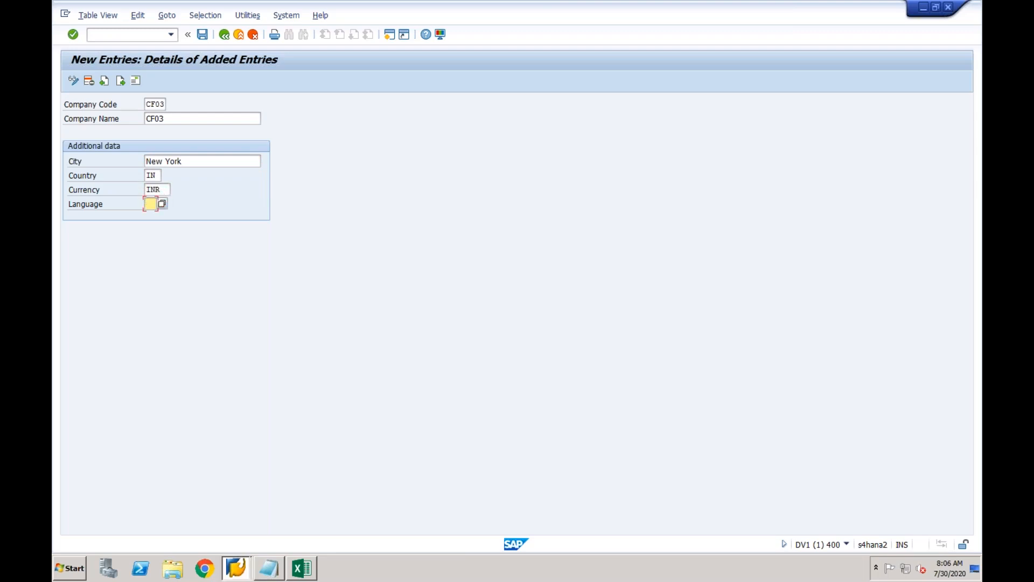
type("EN")
key("Return")
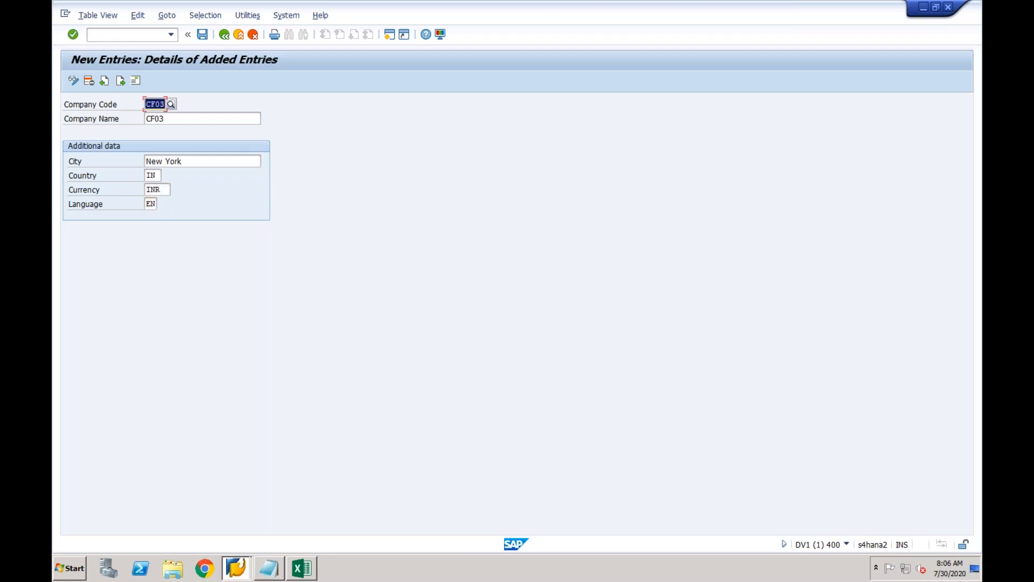
left_click(204, 36)
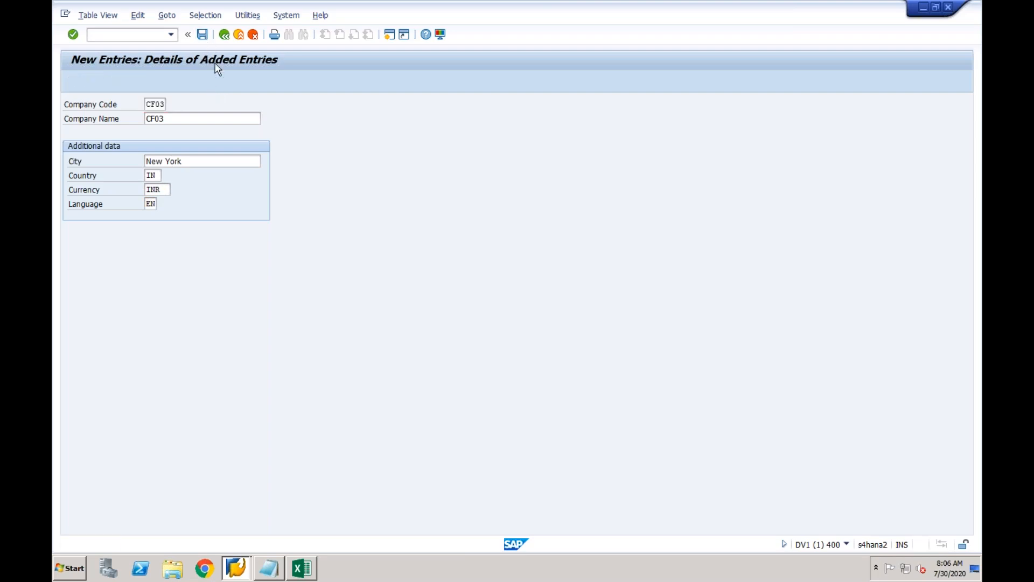
left_click(343, 152)
left_click(293, 154)
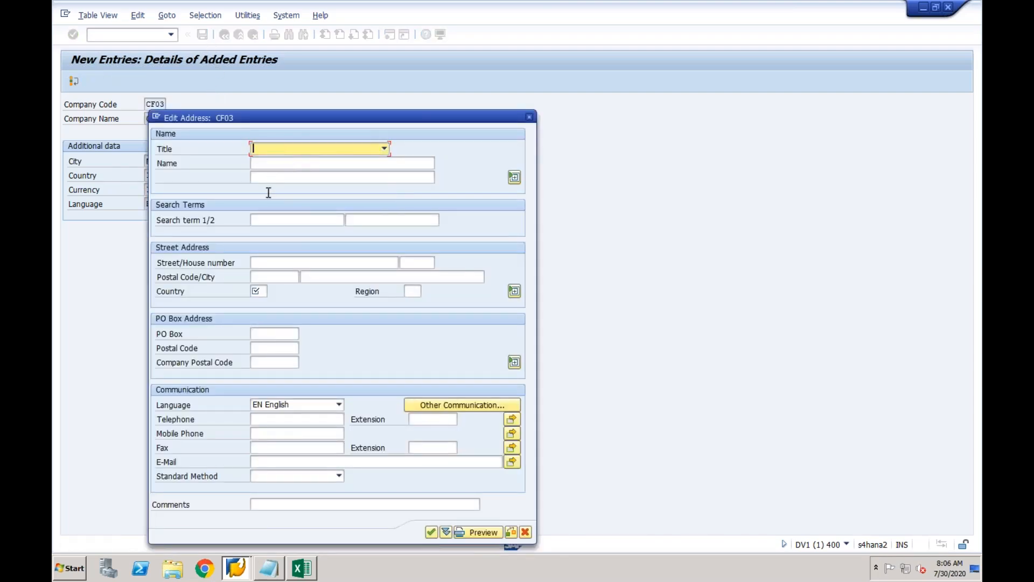
Give the address title Company, name CF03 and country IN, and confirm to save CF03.
left_click(275, 153)
left_click(275, 161)
left_click(270, 166)
type("CF03")
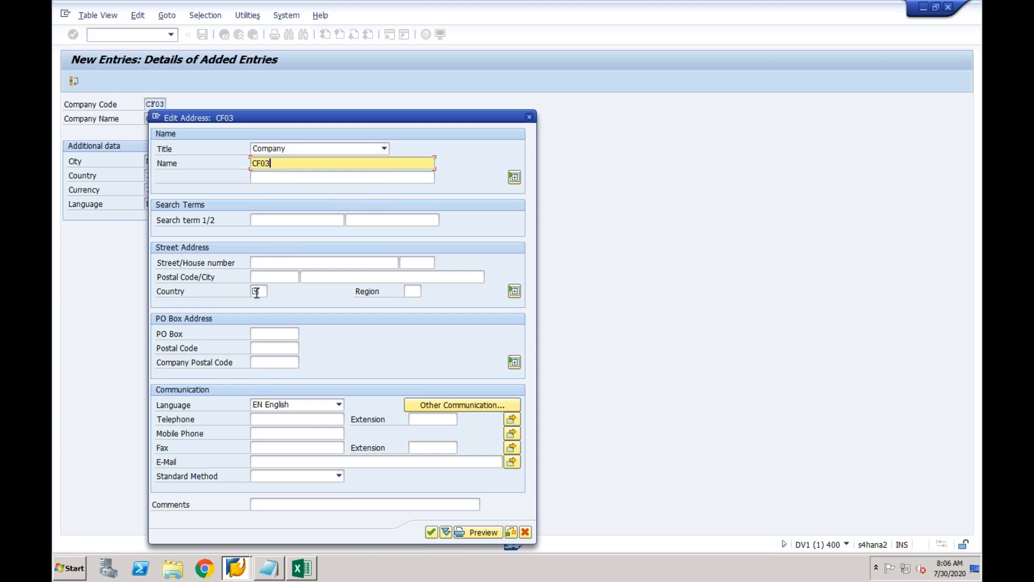
left_click(257, 293)
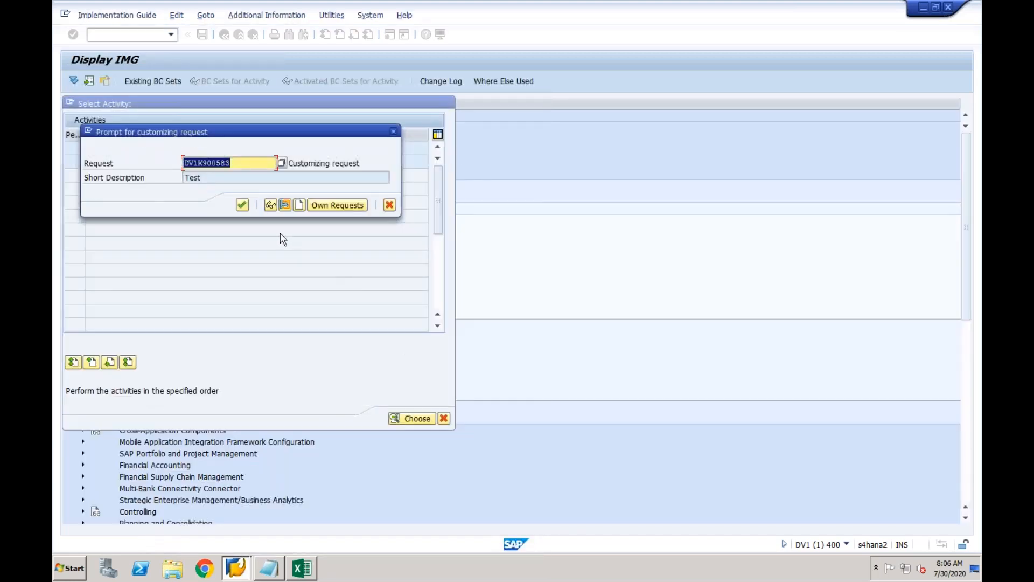
left_click(243, 205)
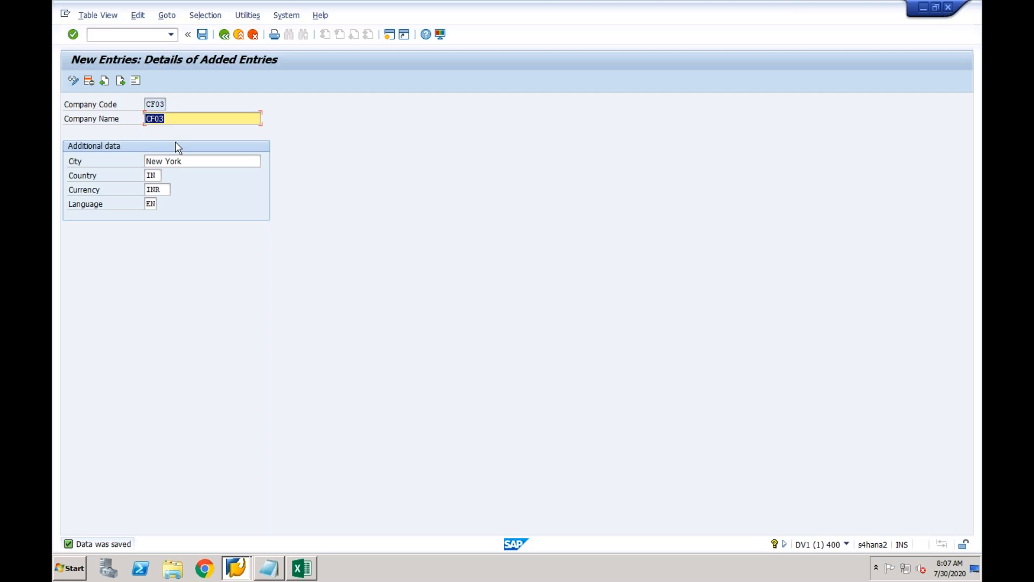
Restart Customizing with /nspro and open the SAP Reference IMG.
left_click(143, 36)
type("/nspro")
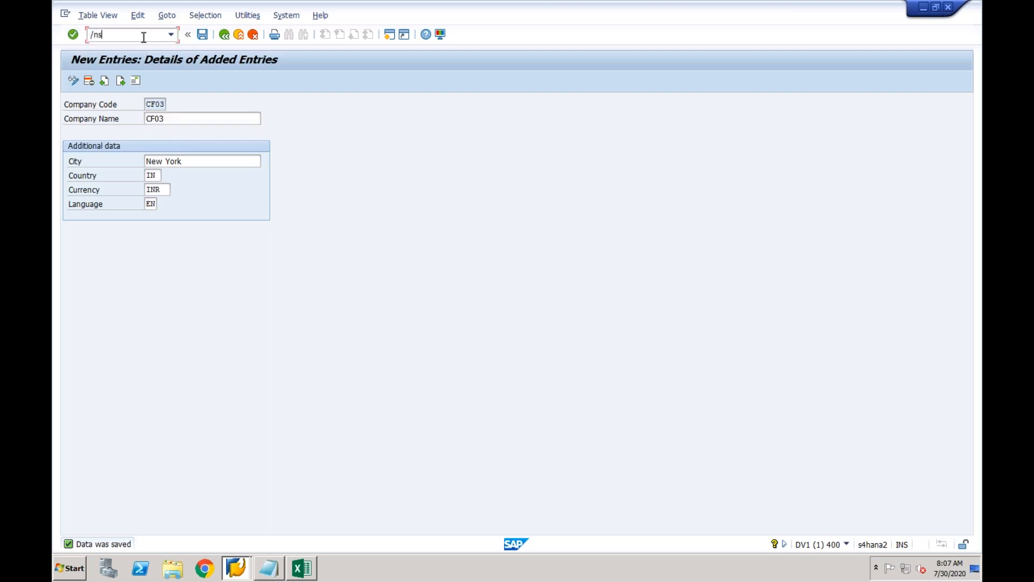
key("Return")
left_click(115, 78)
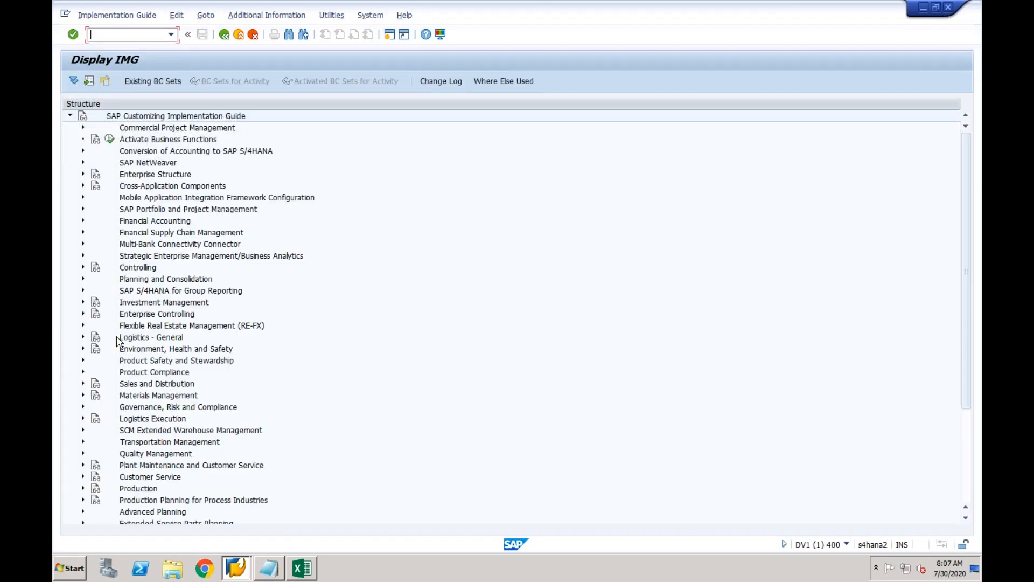
Expand Financial Accounting > Central Finance > Target System Settings > Mapping to list the mapping activities.
left_click(83, 220)
left_click(159, 349)
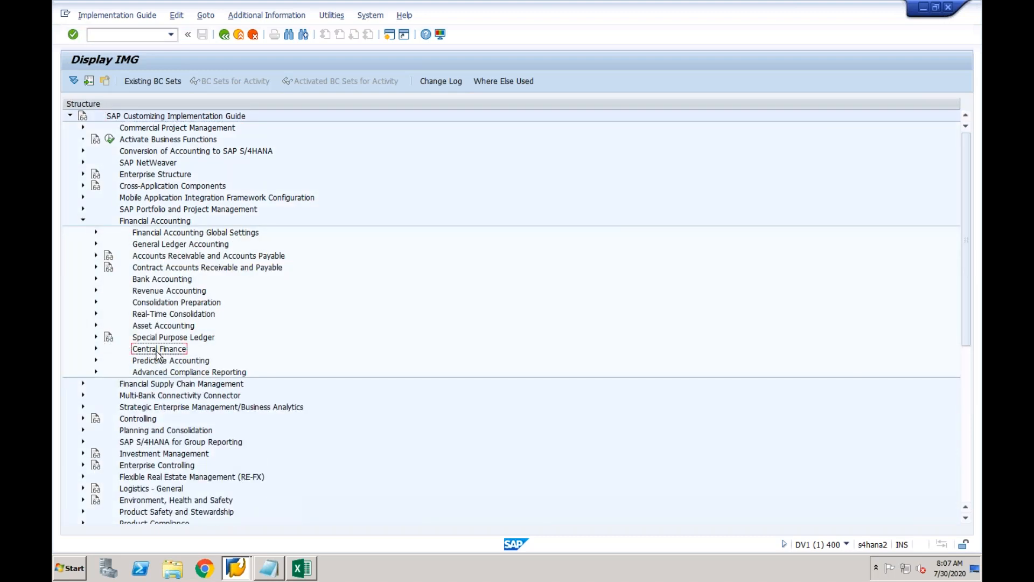
left_click(96, 349)
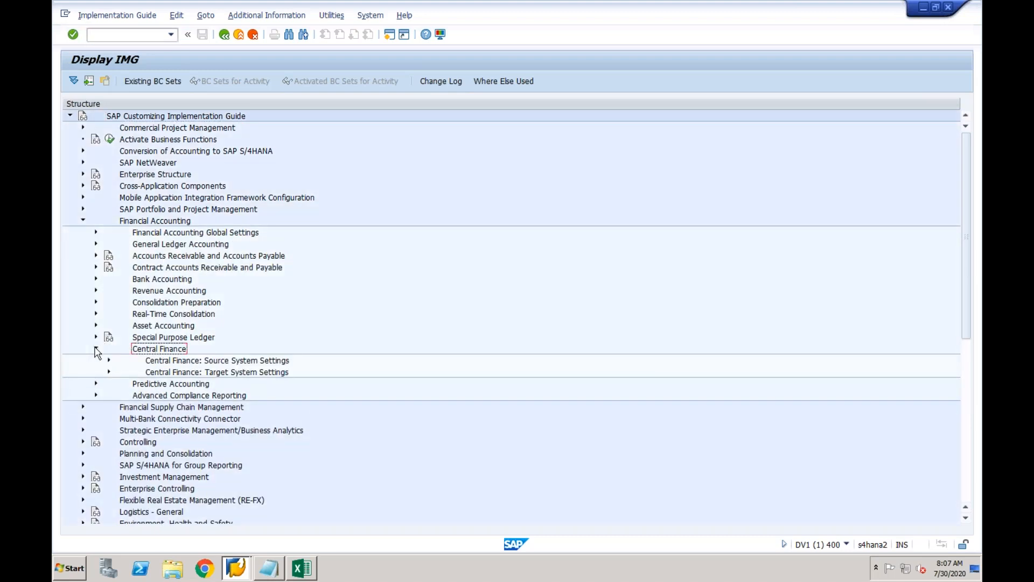
left_click(166, 375)
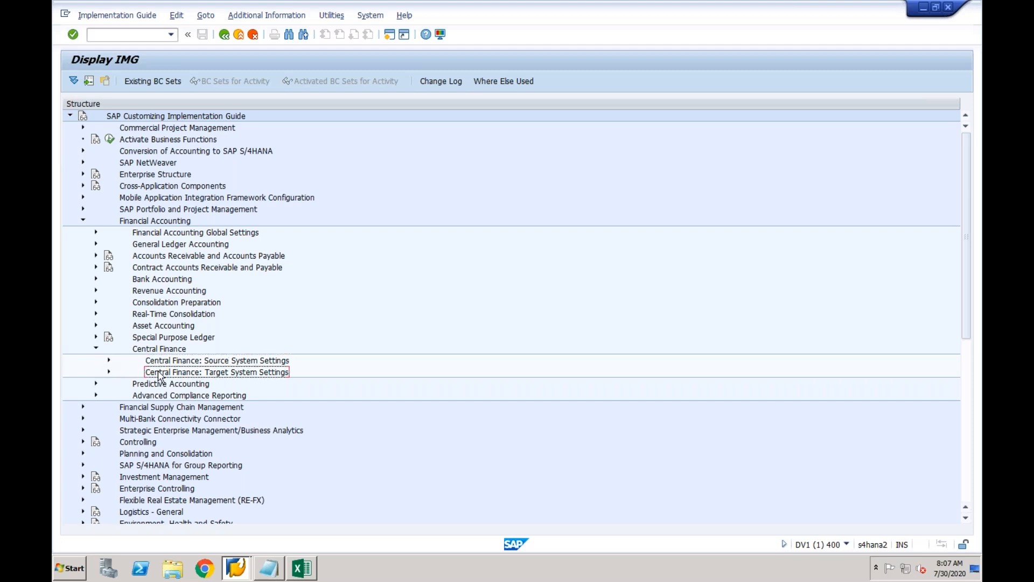
left_click(156, 349)
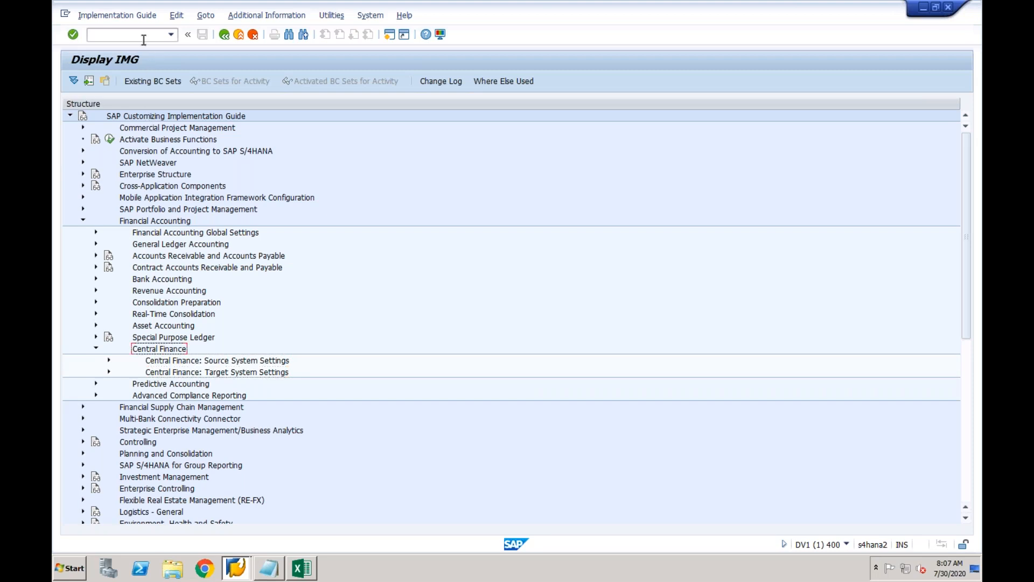
left_click(160, 374)
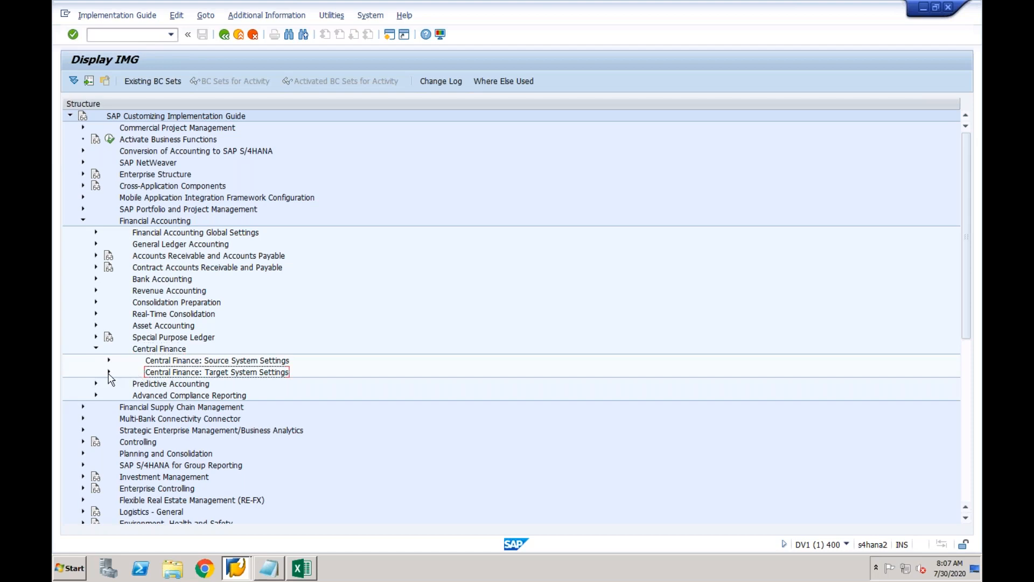
left_click(109, 372)
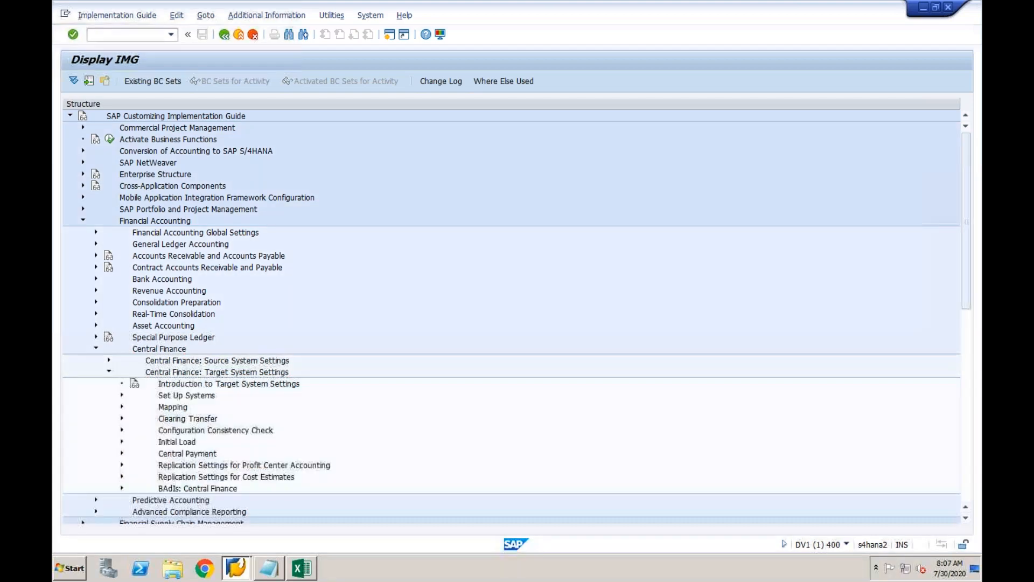
left_click(166, 410)
left_click(122, 407)
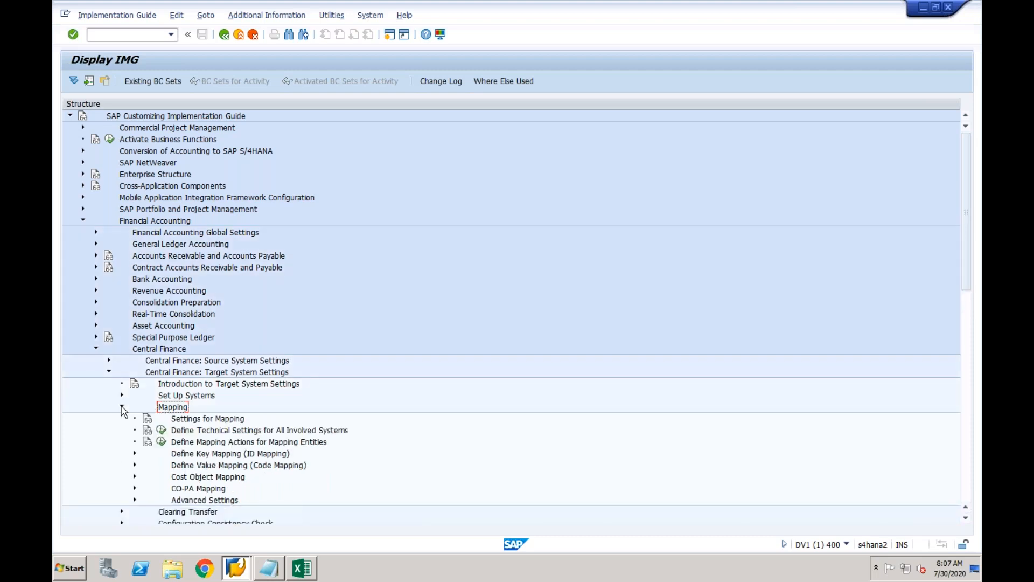
left_click(269, 566)
Add Value Mapping, Key Mapping and Cost Object Mappings below AA, then minimise Notepad.
key("Return")
key("Return")
key("Return")
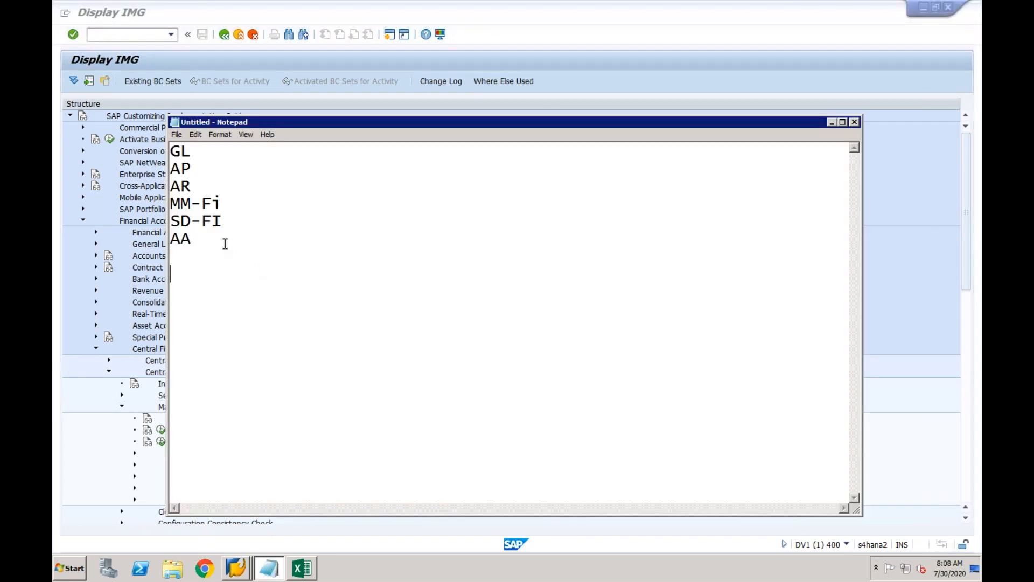
type("Value Mapping")
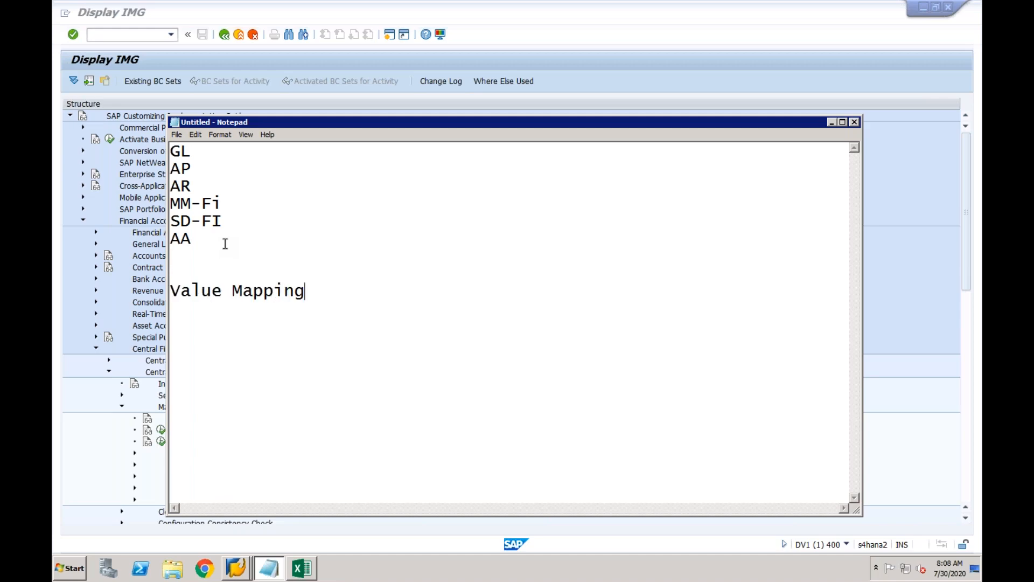
key("Return")
type("Key Mapping")
key("Return")
type("Cost O")
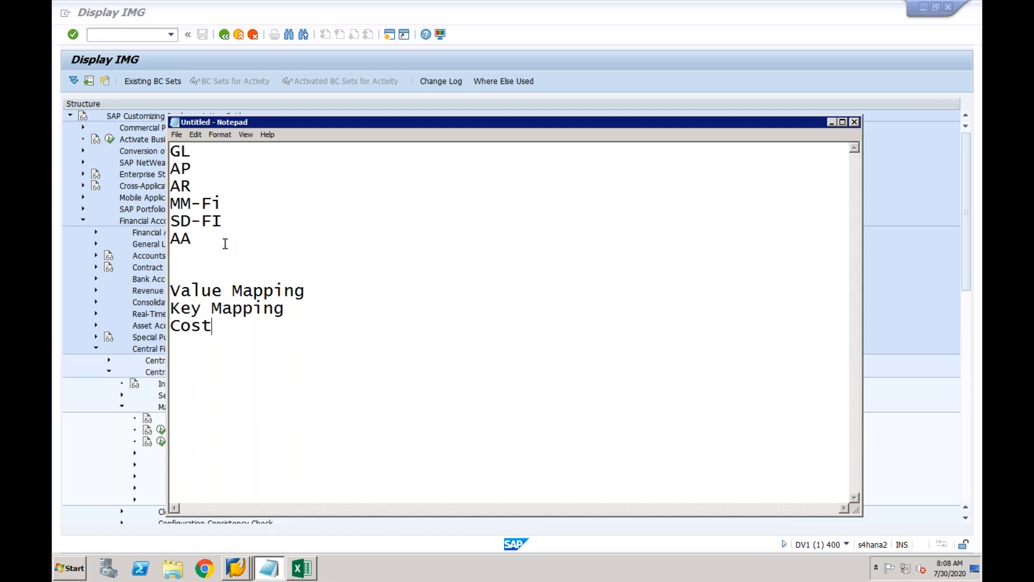
type("ect Mappings")
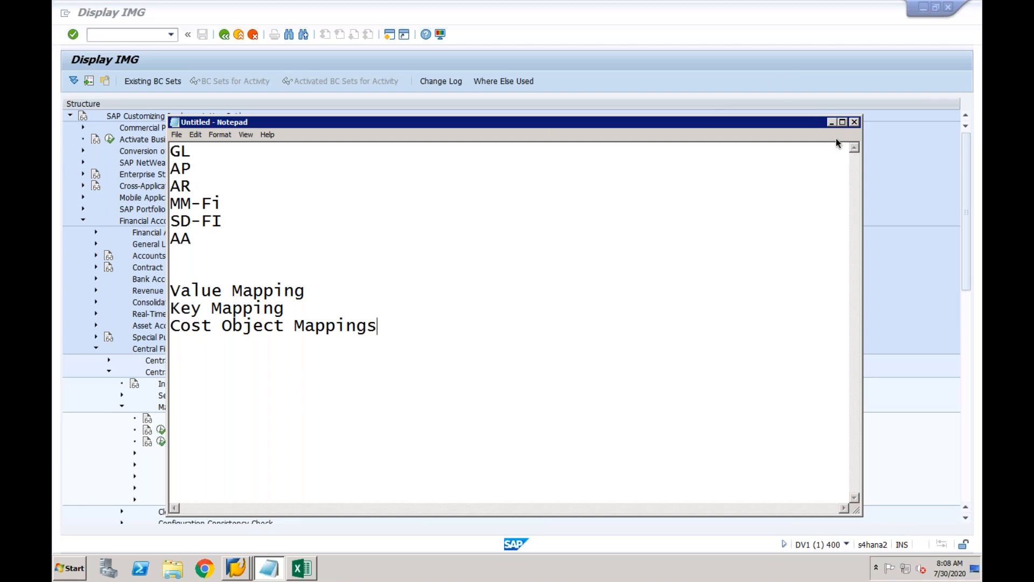
left_click_drag(790, 122, 853, 74)
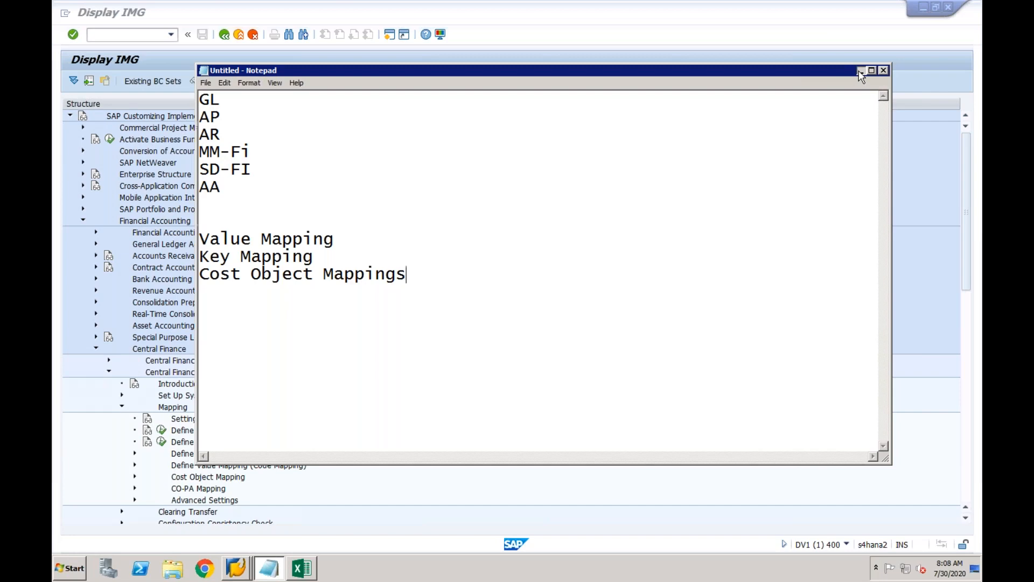
left_click(861, 72)
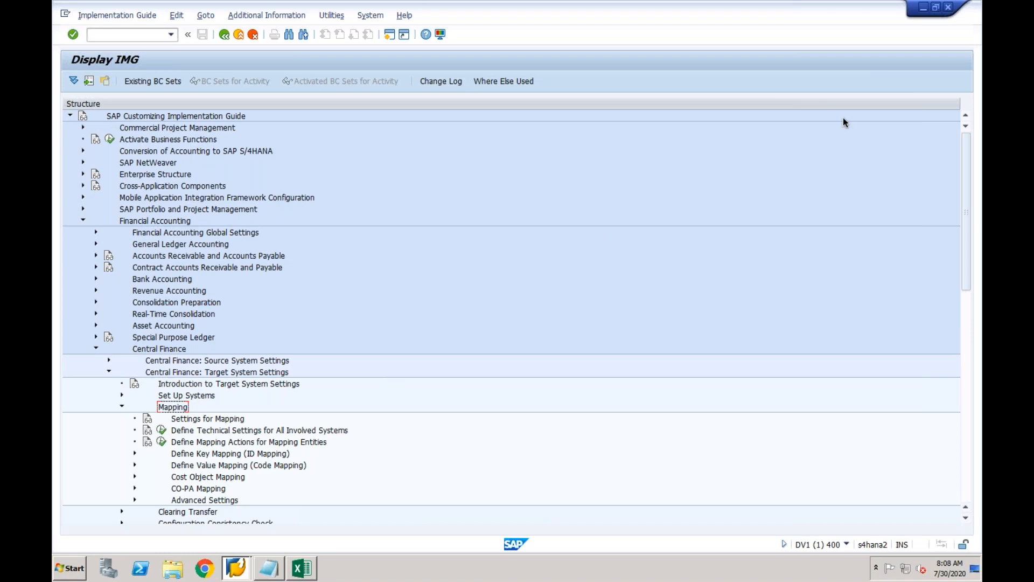
left_click_drag(968, 191, 970, 245)
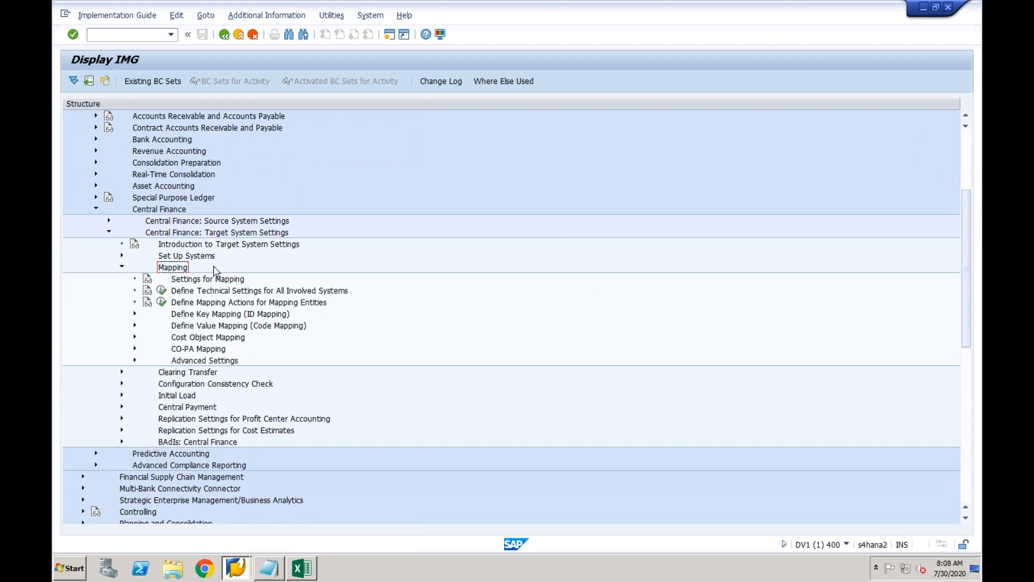
left_click(201, 314)
left_click(199, 328)
left_click(200, 341)
left_click(204, 315)
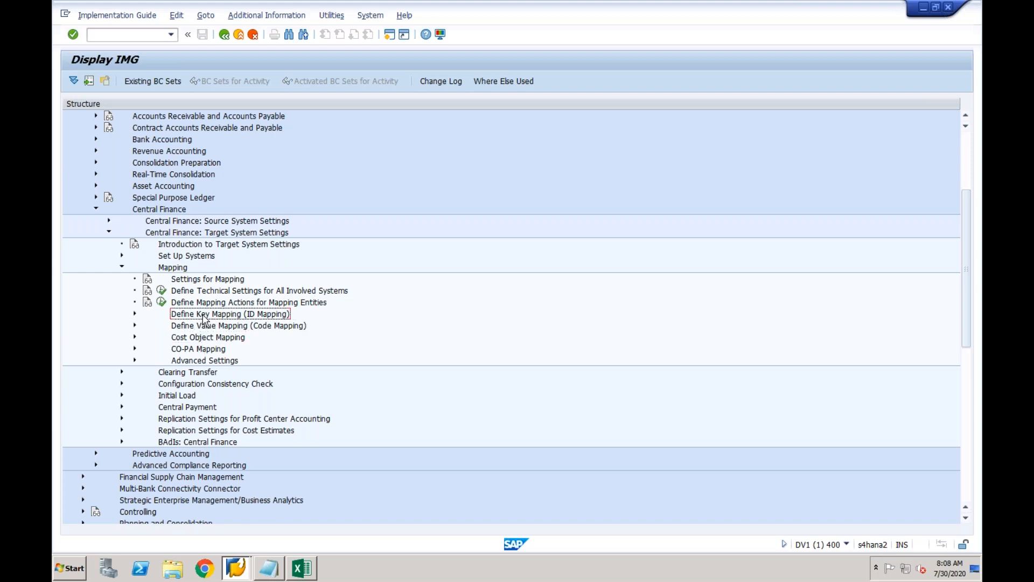
left_click(205, 326)
left_click(203, 341)
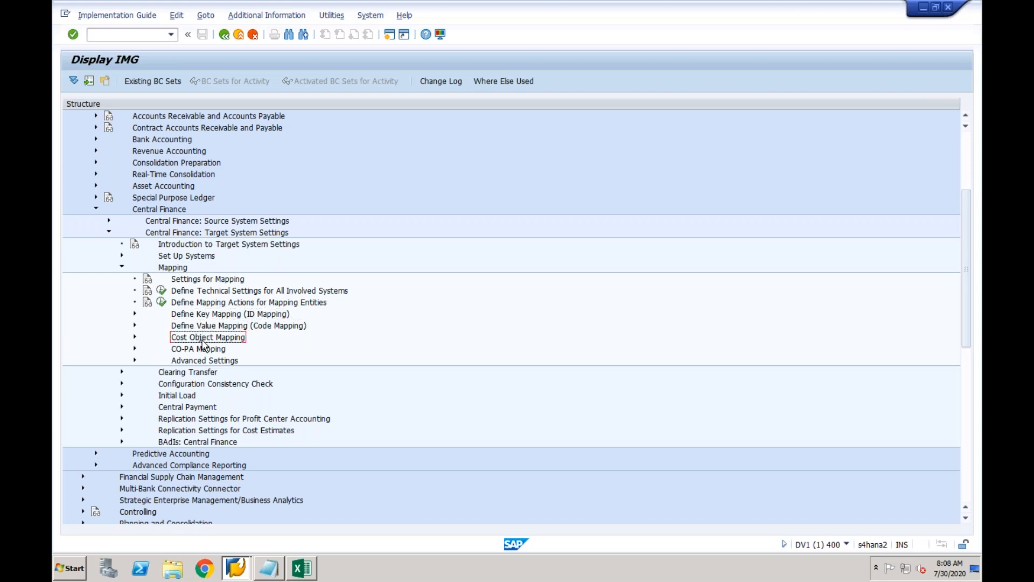
left_click(203, 351)
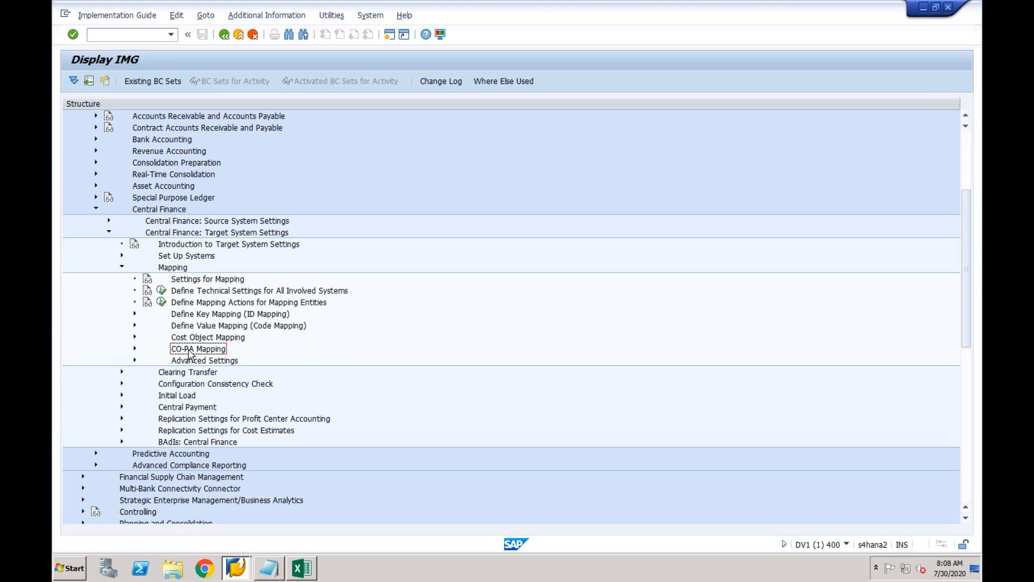
left_click(201, 318)
left_click(202, 329)
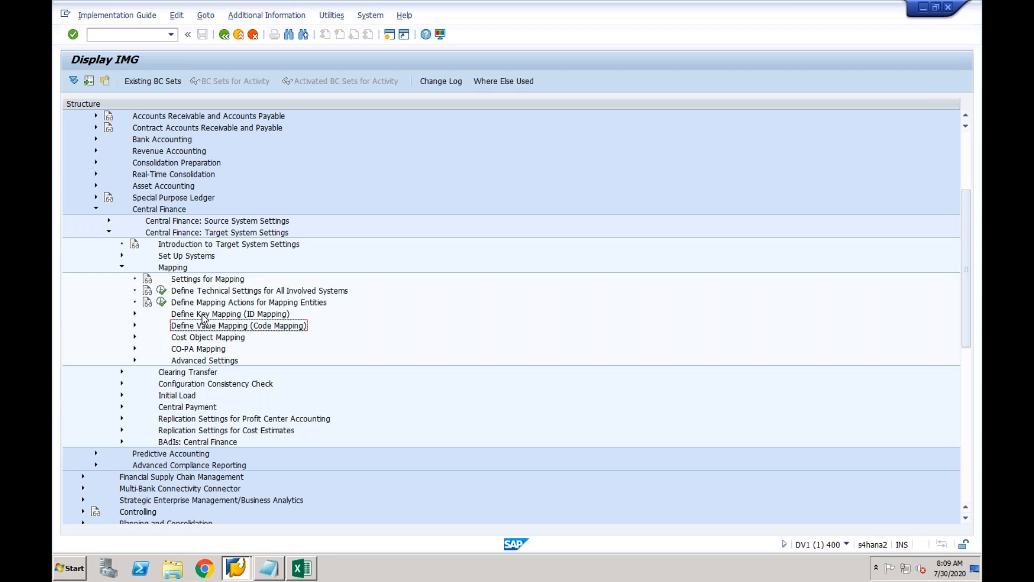
left_click(204, 316)
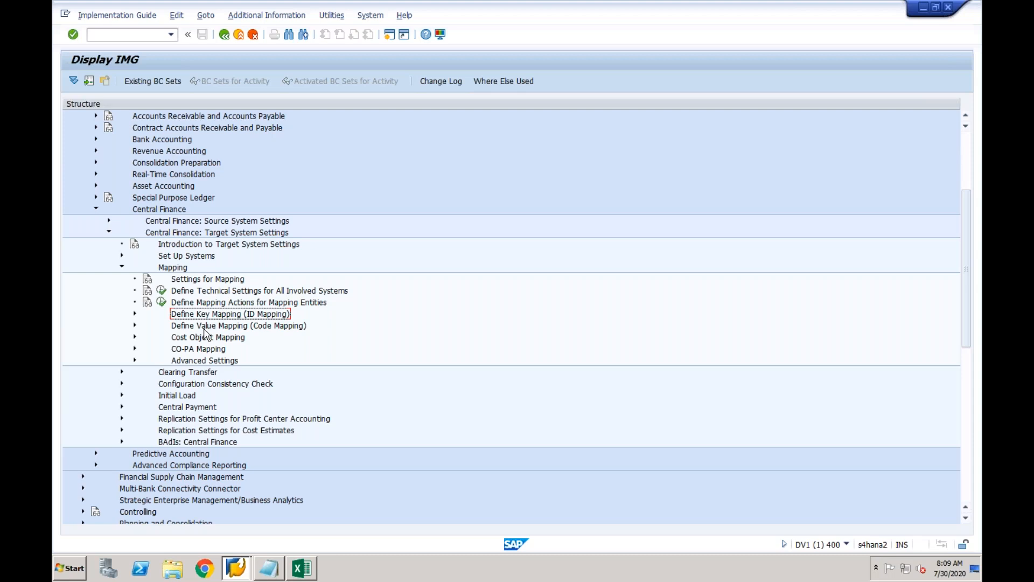
left_click(135, 314)
Open the Key Mapping General Information help and highlight Purchasing Organization, Profit Center and Material.
left_click(160, 326)
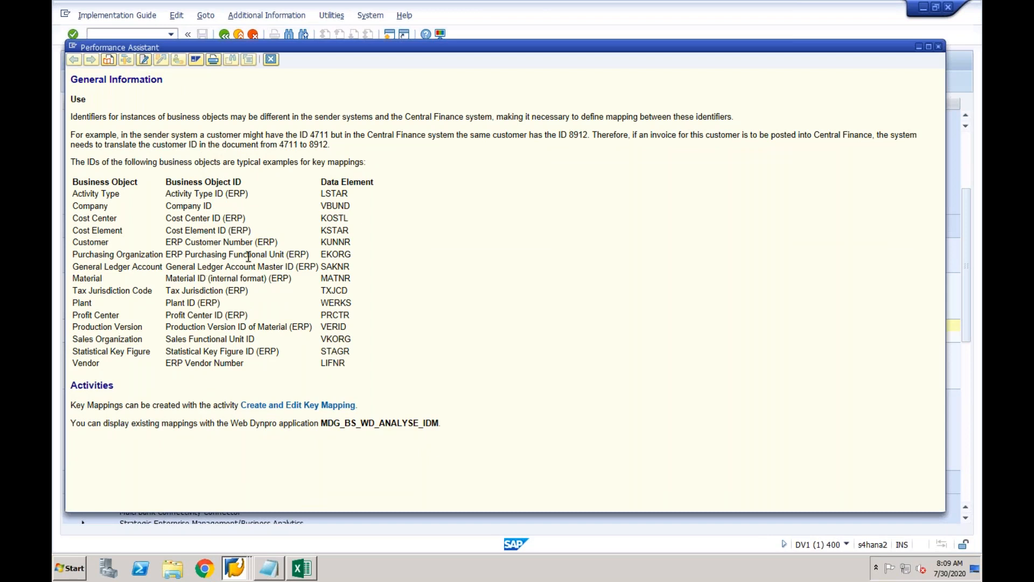
left_click_drag(74, 253, 110, 260)
left_click(102, 261)
left_click_drag(120, 314, 74, 315)
left_click_drag(103, 279, 73, 281)
key("XF86AudioRaiseVolume")
key("XF86AudioRaiseVolume")
key("XF86AudioRaiseVolume")
Close the key mapping help and expand Define Value Mapping (Code Mapping).
left_click(271, 59)
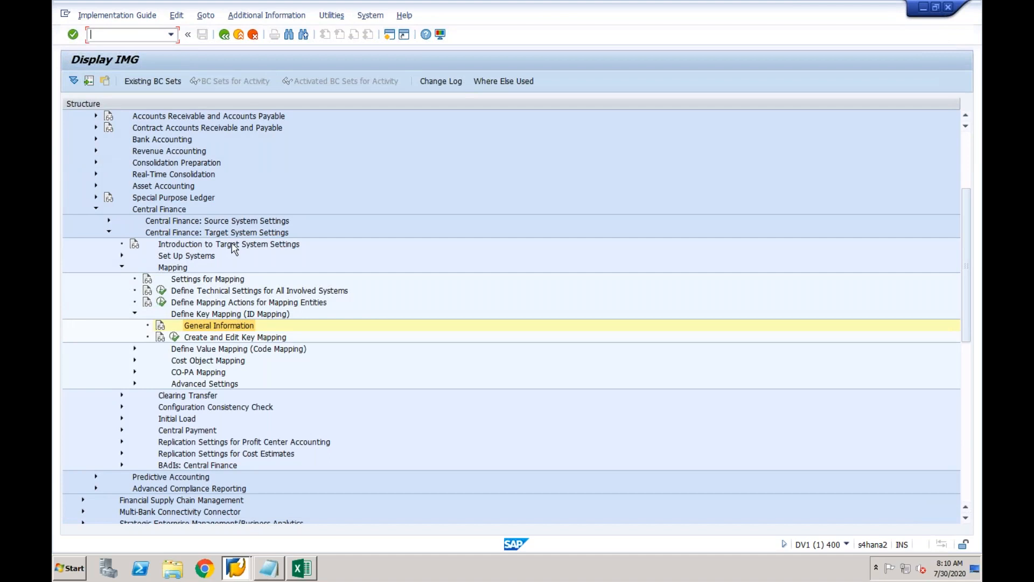
left_click(203, 314)
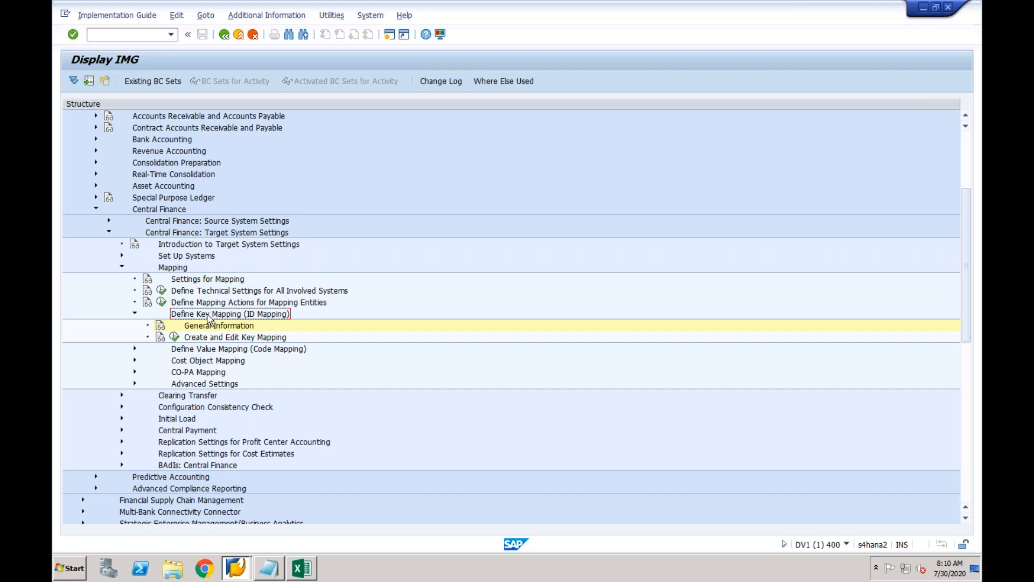
left_click(205, 353)
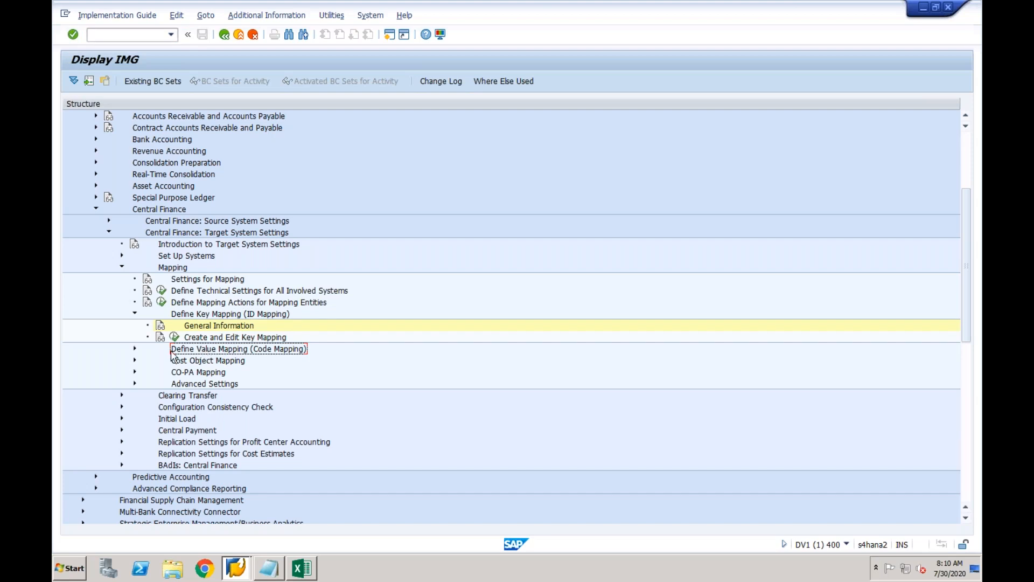
left_click(138, 349)
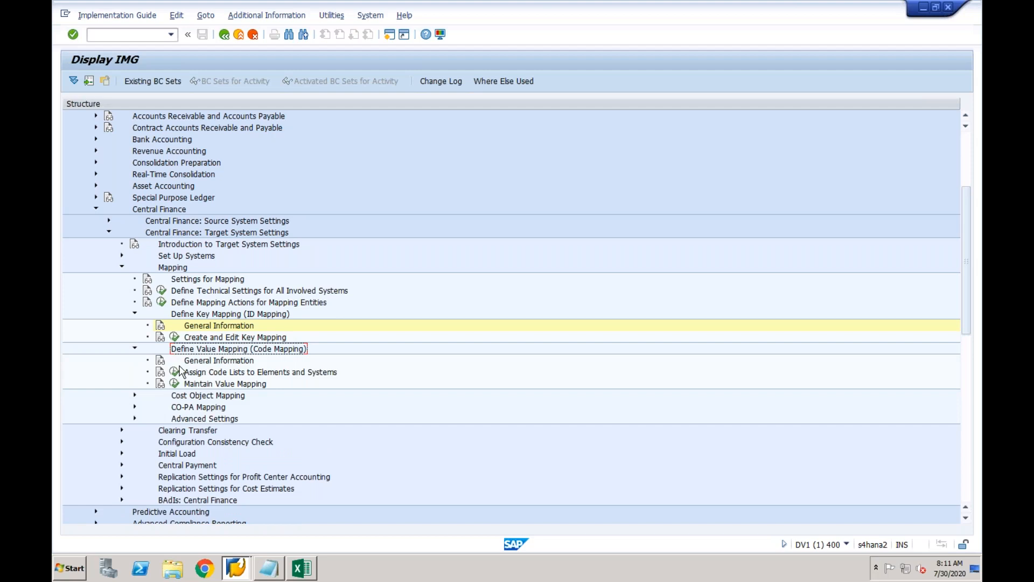
View the value mapping General Information help, then close it again.
left_click(160, 361)
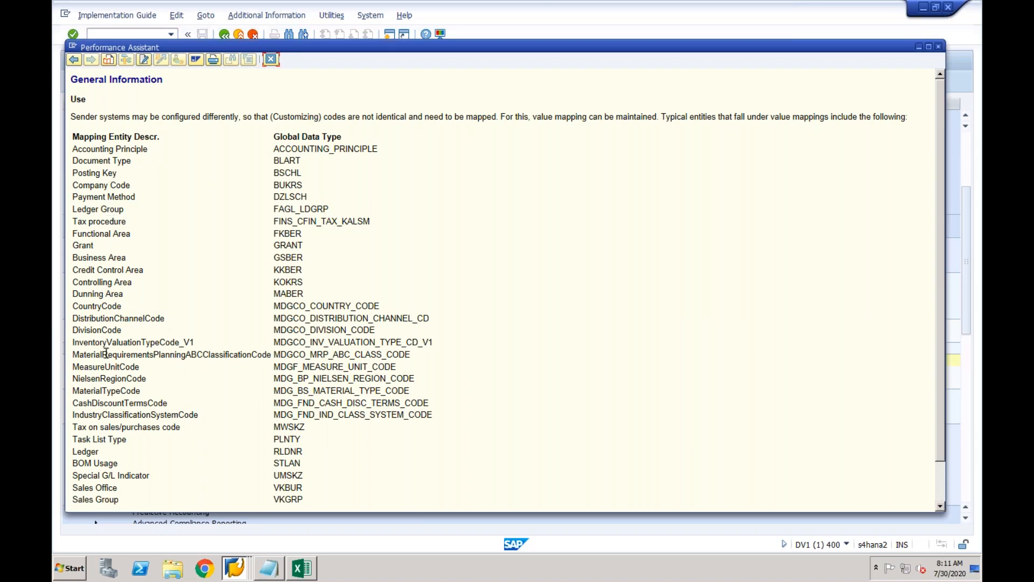
left_click(271, 59)
left_click(223, 362)
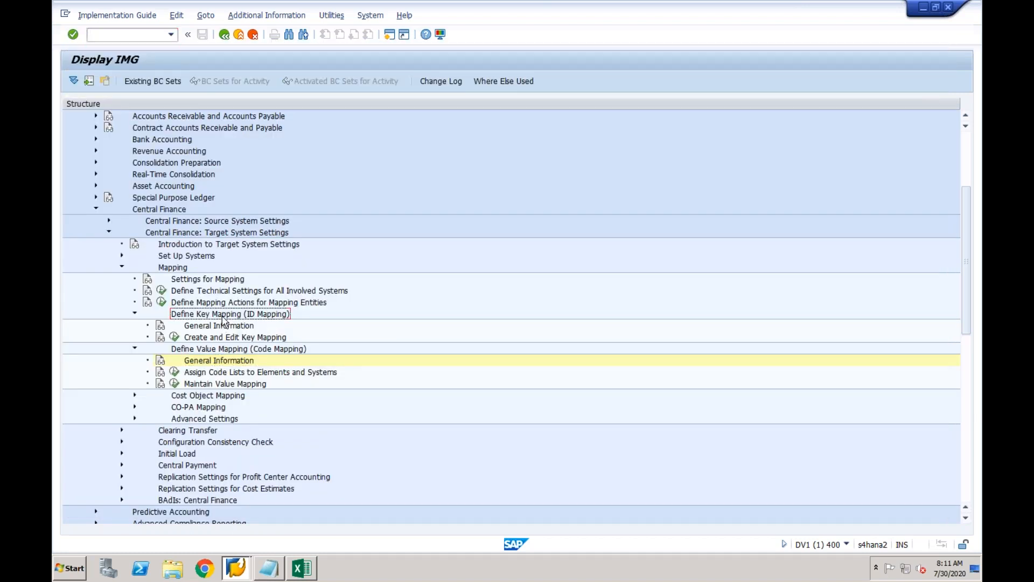
left_click(220, 349)
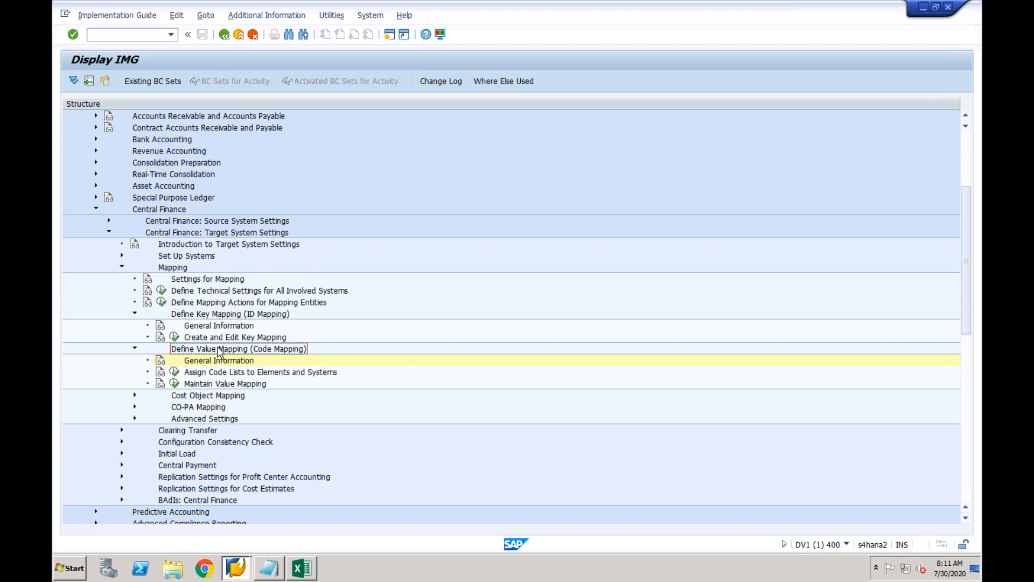
Select the value mapping General Information entry, then Define Key Mapping (ID Mapping) in the tree.
left_click(212, 364)
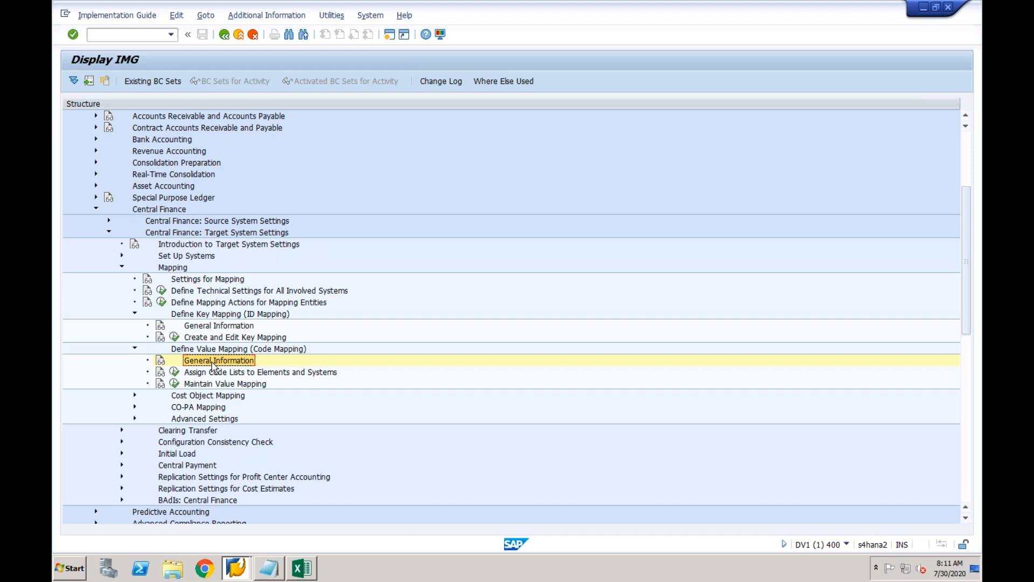
left_click(207, 315)
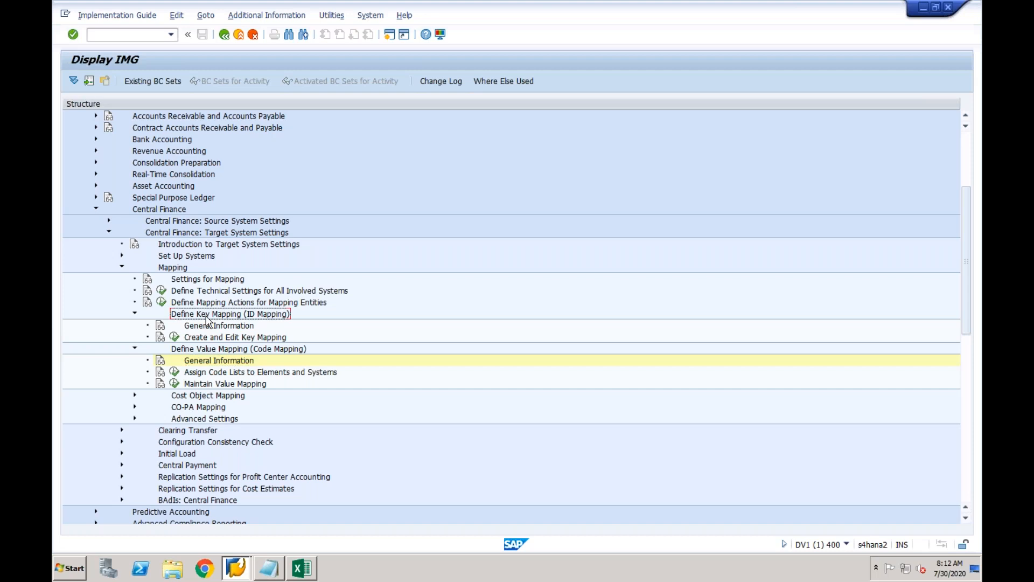
Run Create and Edit Key Mapping, maximize its page, and select the Business System field.
left_click(175, 337)
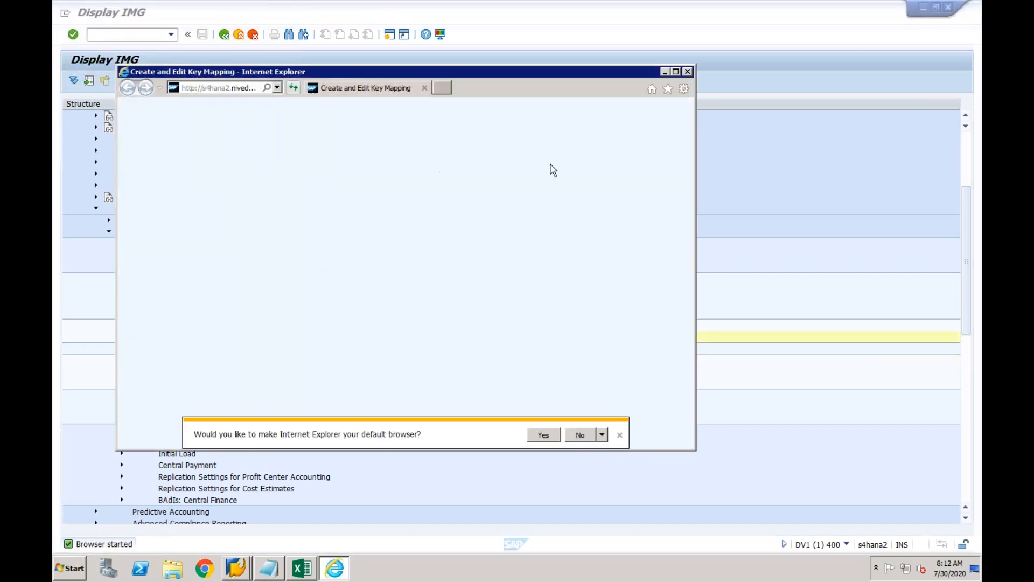
left_click(675, 71)
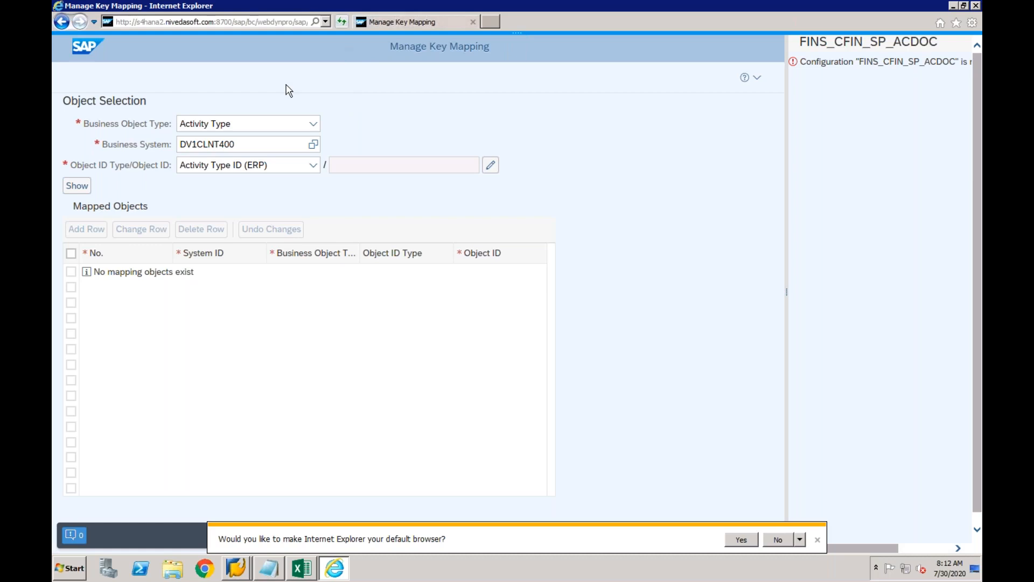
left_click(306, 143)
Close the key mapping page and run Maintain Value Mapping from the IMG tree.
left_click(472, 22)
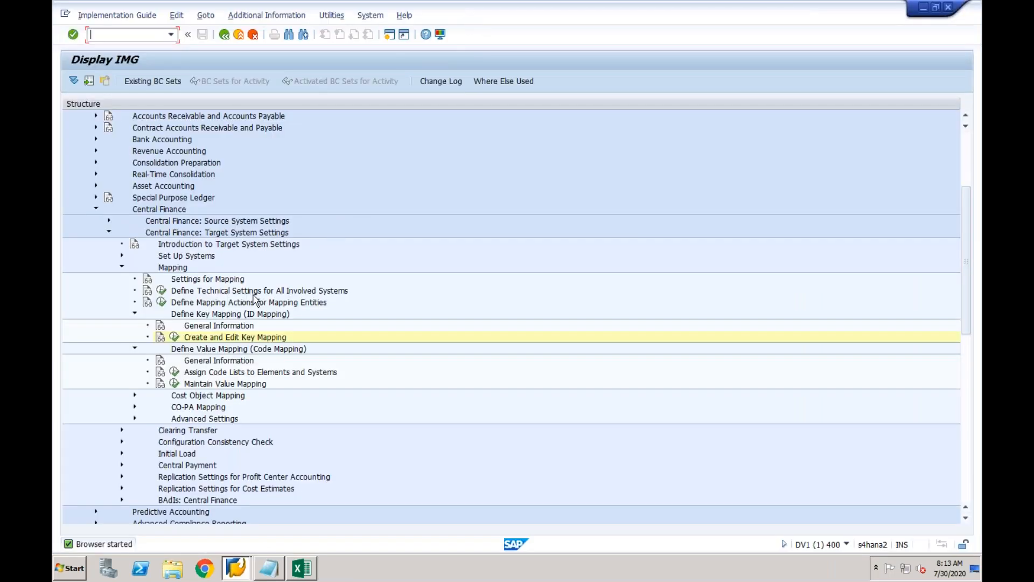
left_click(226, 317)
left_click(226, 349)
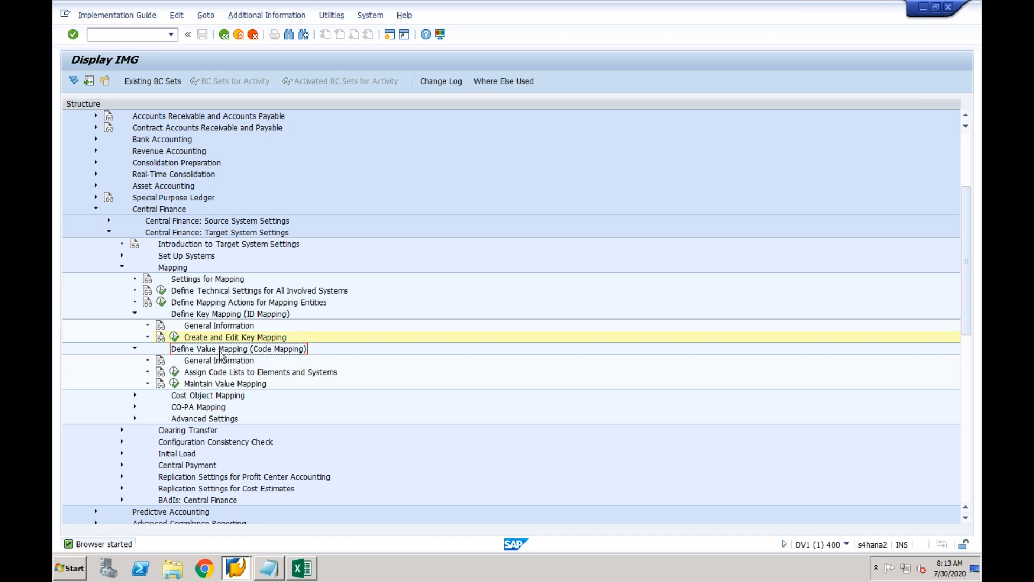
left_click(211, 386)
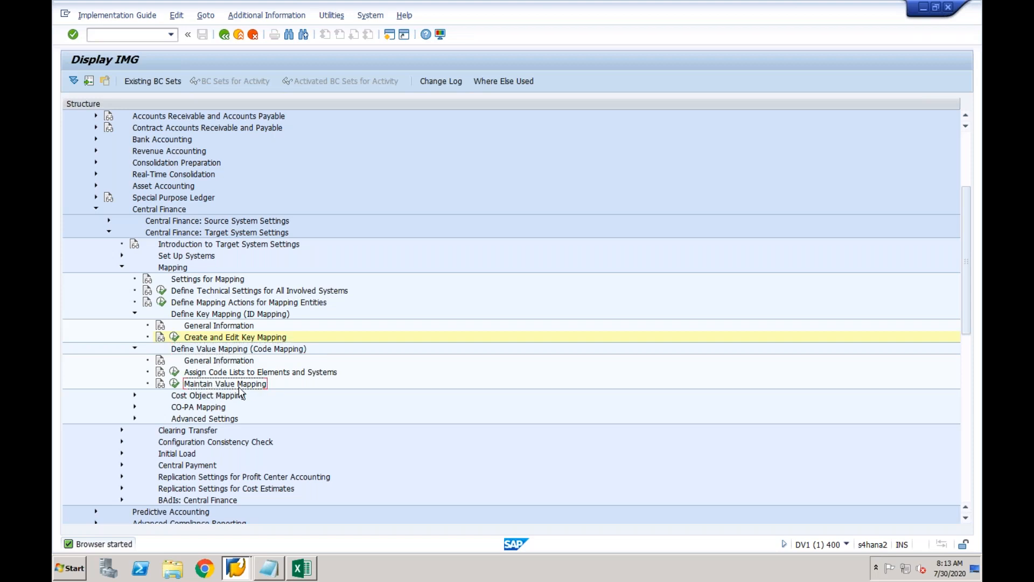
left_click(175, 385)
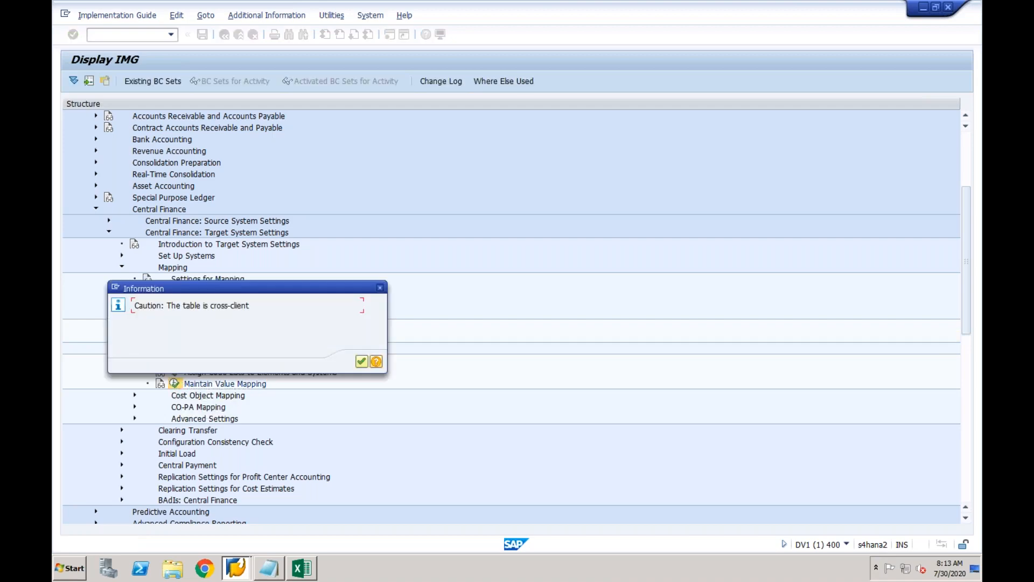
Acknowledge the cross-client notice and move down the fields table to the BUKRS entry.
left_click(361, 362)
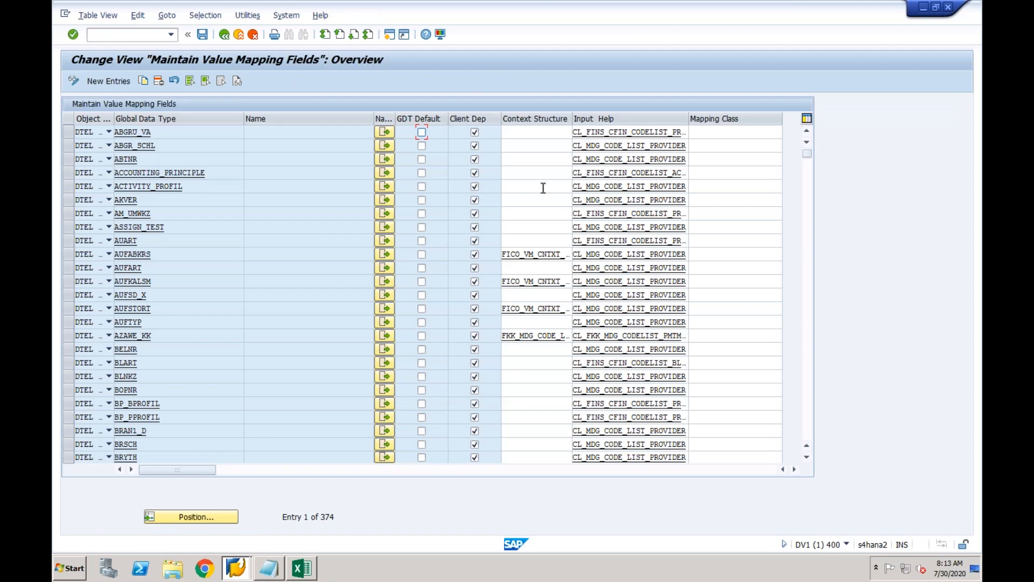
left_click(198, 134)
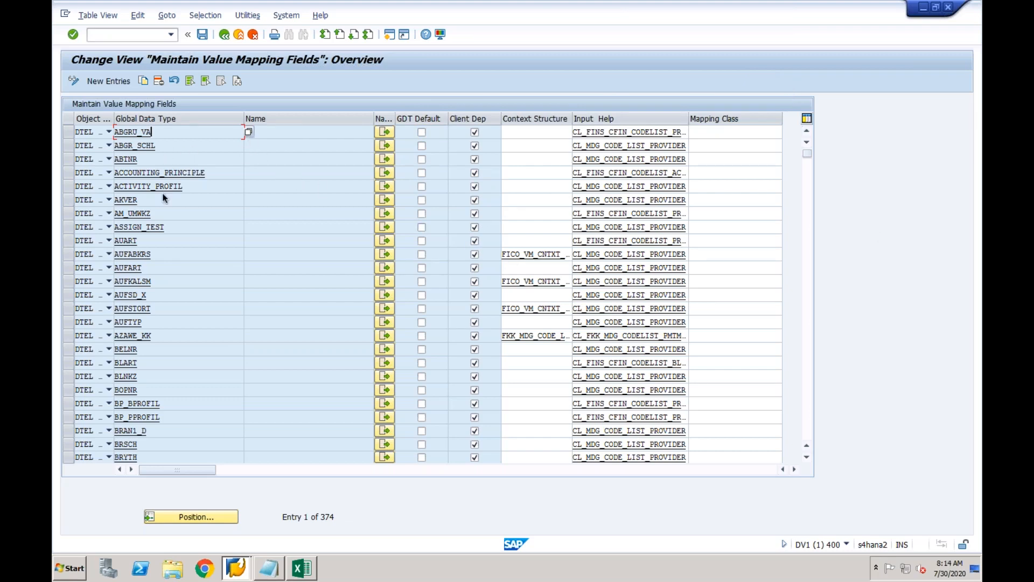
left_click(144, 363)
left_click(808, 290)
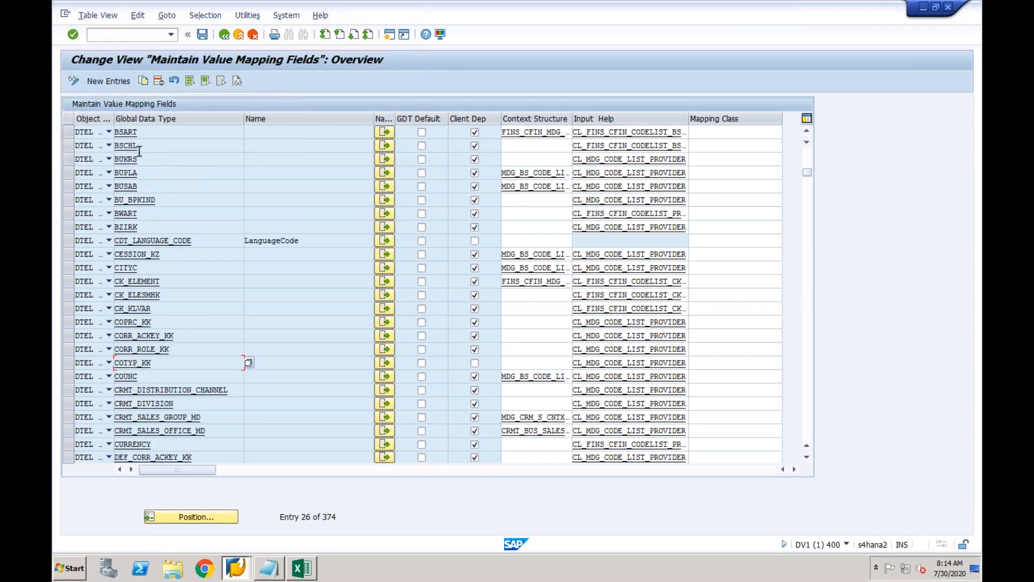
left_click(145, 159)
left_click(151, 174)
key("F4")
type("bupla")
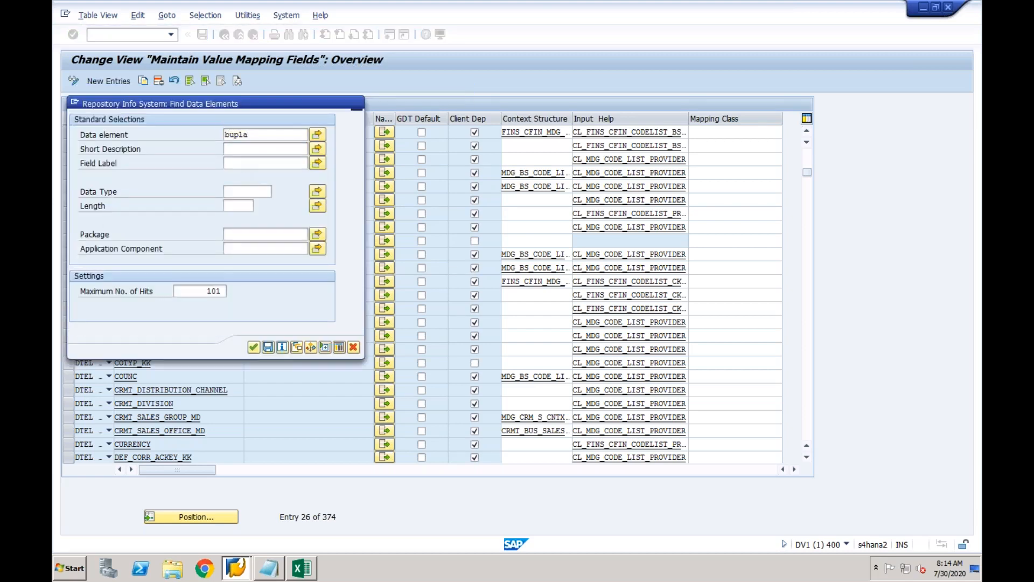
key("Return")
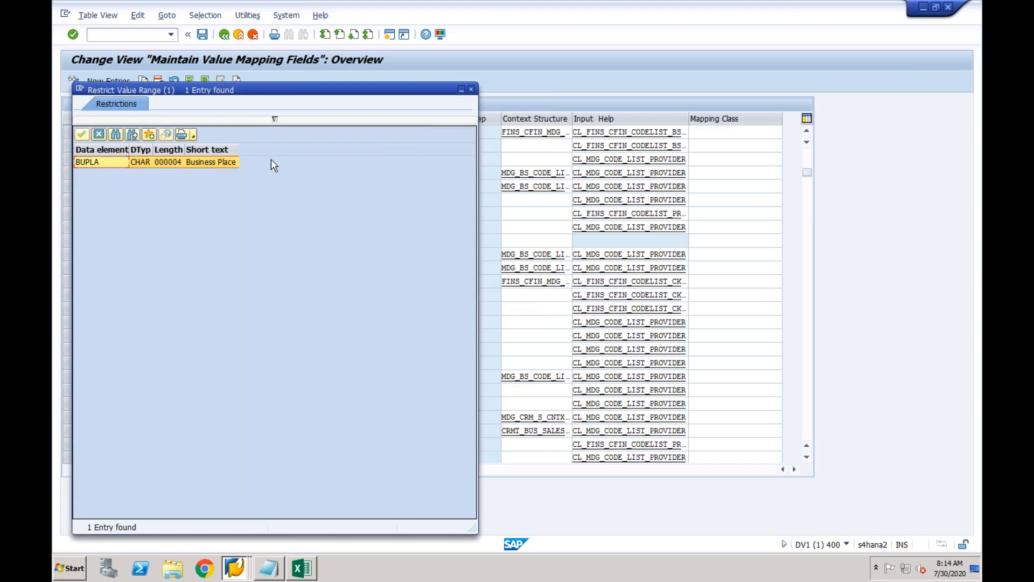
left_click(472, 90)
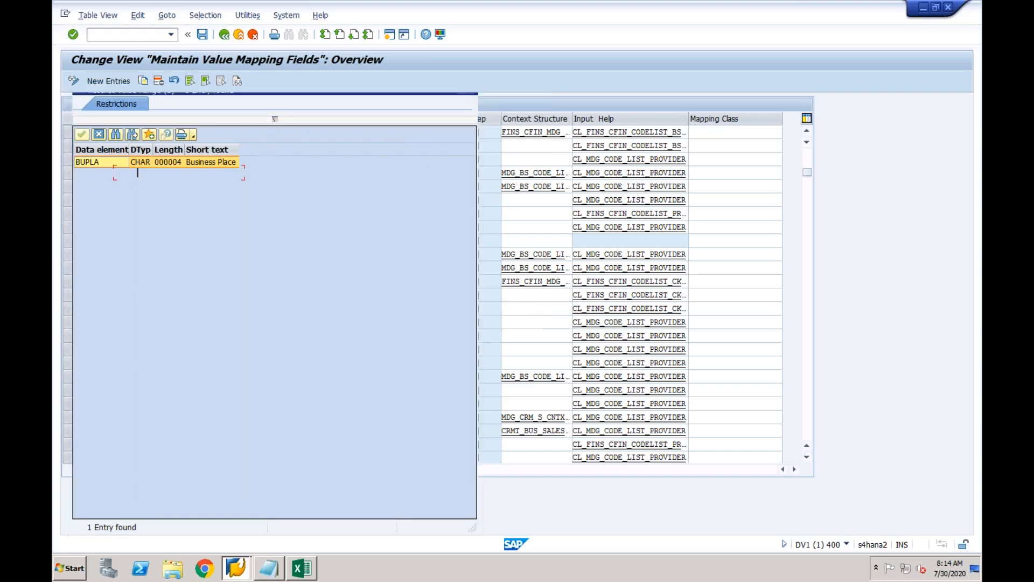
left_click(210, 187)
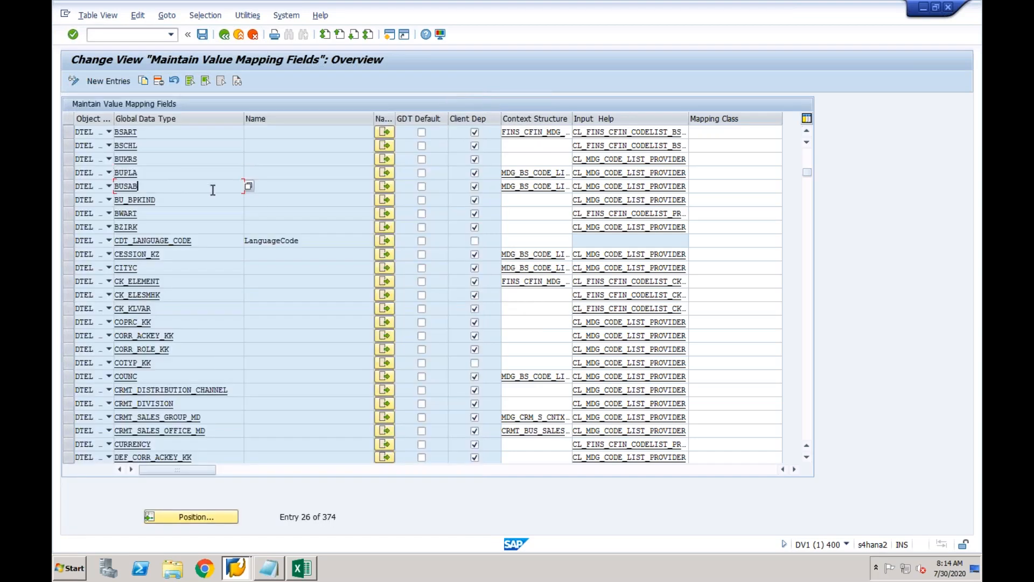
left_click(249, 187)
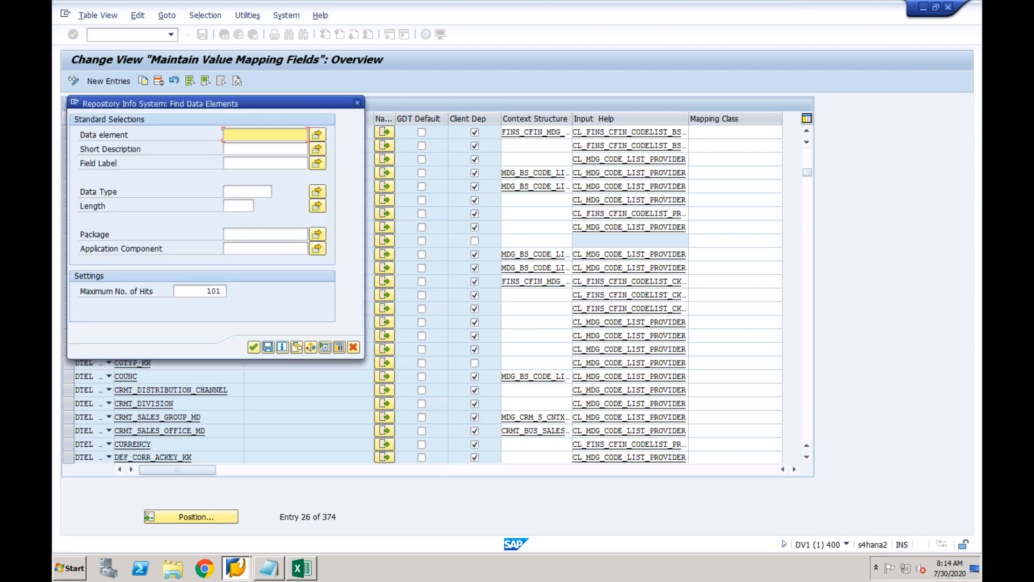
type("busab")
key("Return")
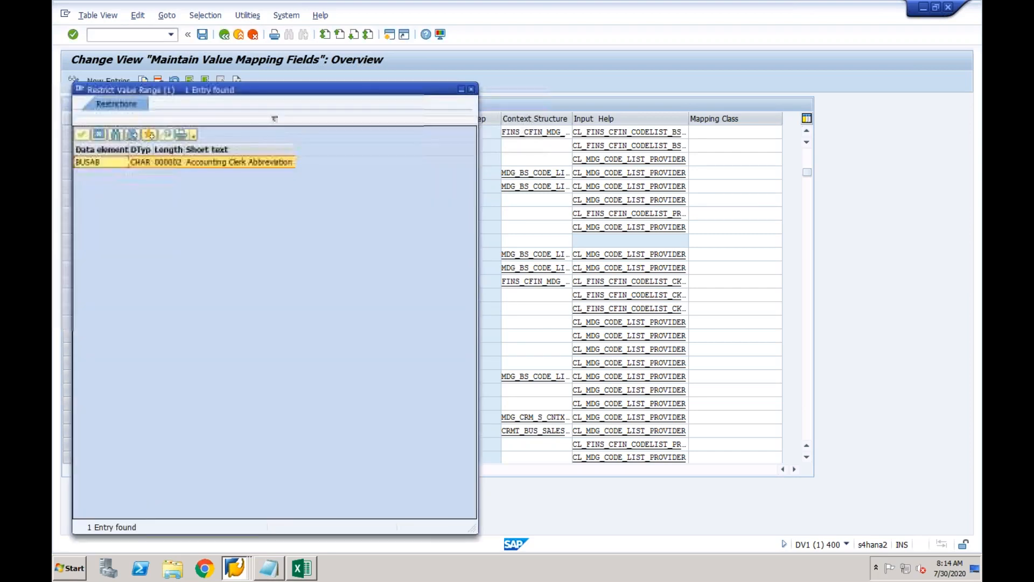
left_click(472, 90)
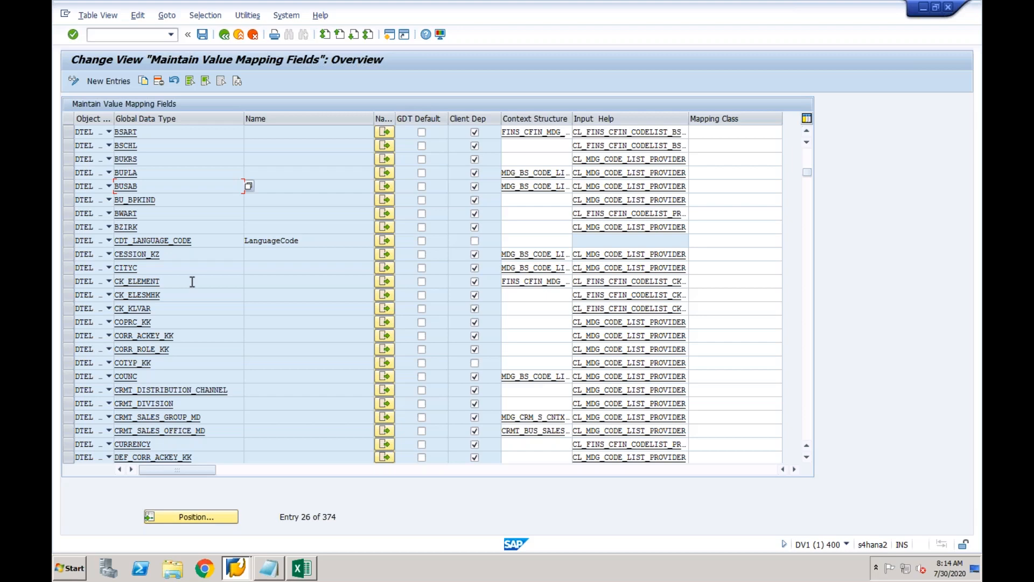
left_click(168, 175)
left_click(156, 160)
double_click(132, 172)
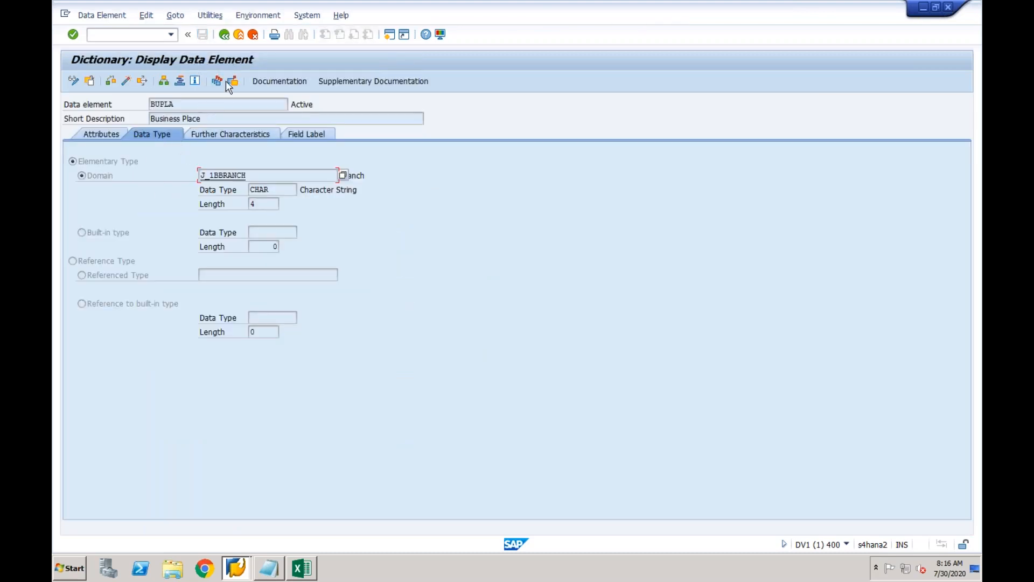
left_click(225, 36)
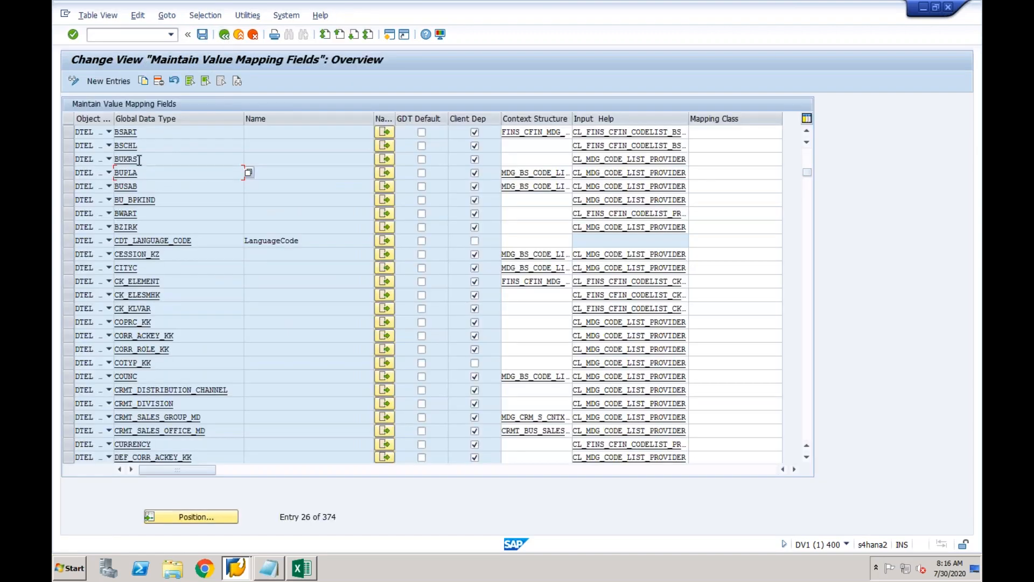
double_click(132, 159)
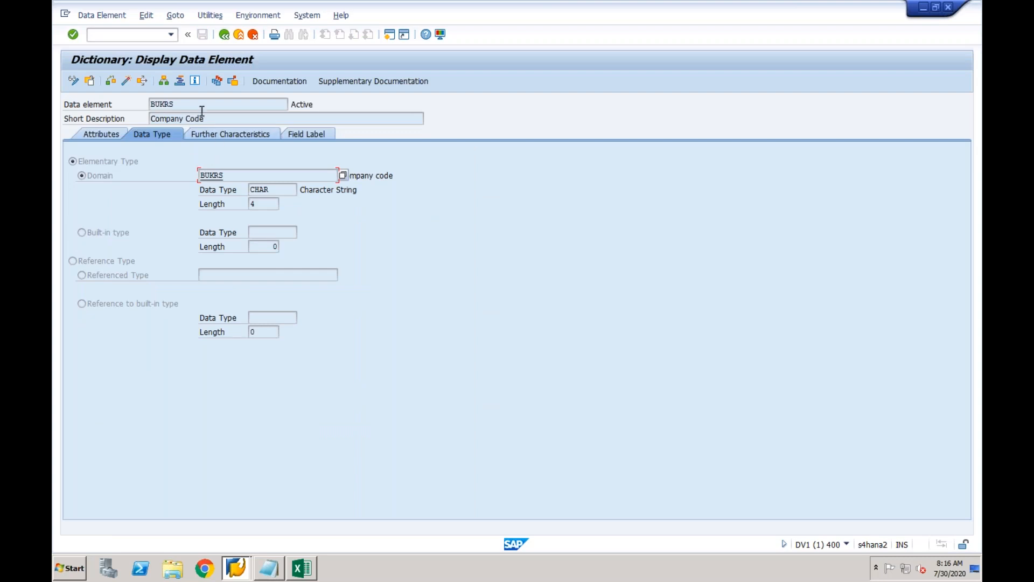
left_click(225, 36)
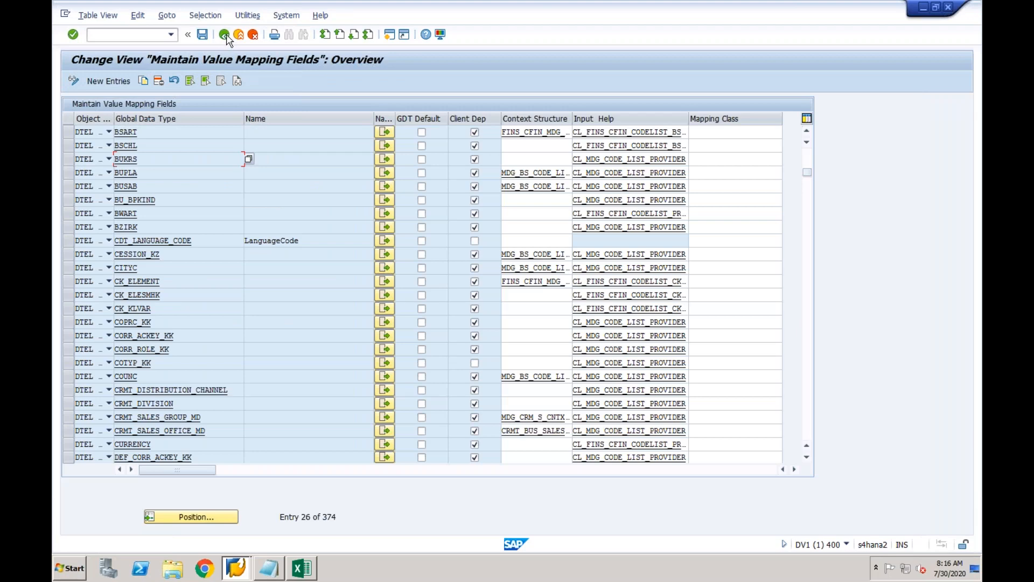
left_click(225, 36)
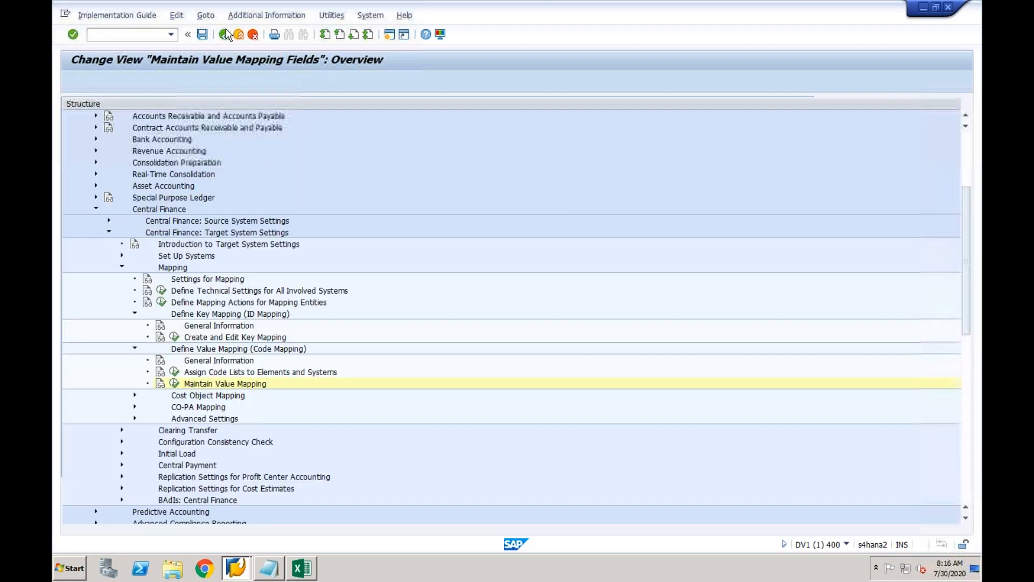
left_click(174, 383)
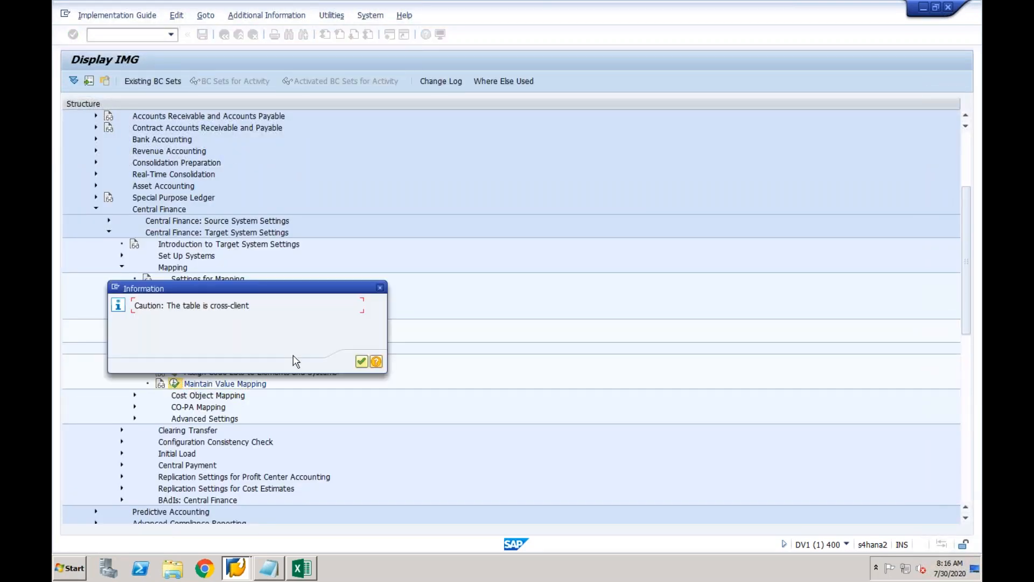
left_click(361, 361)
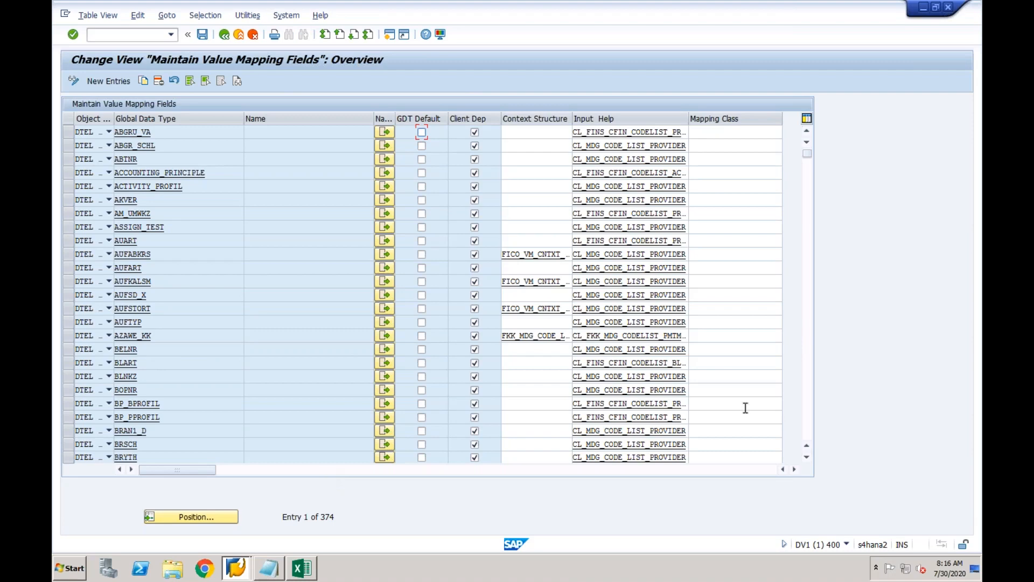
left_click(810, 327)
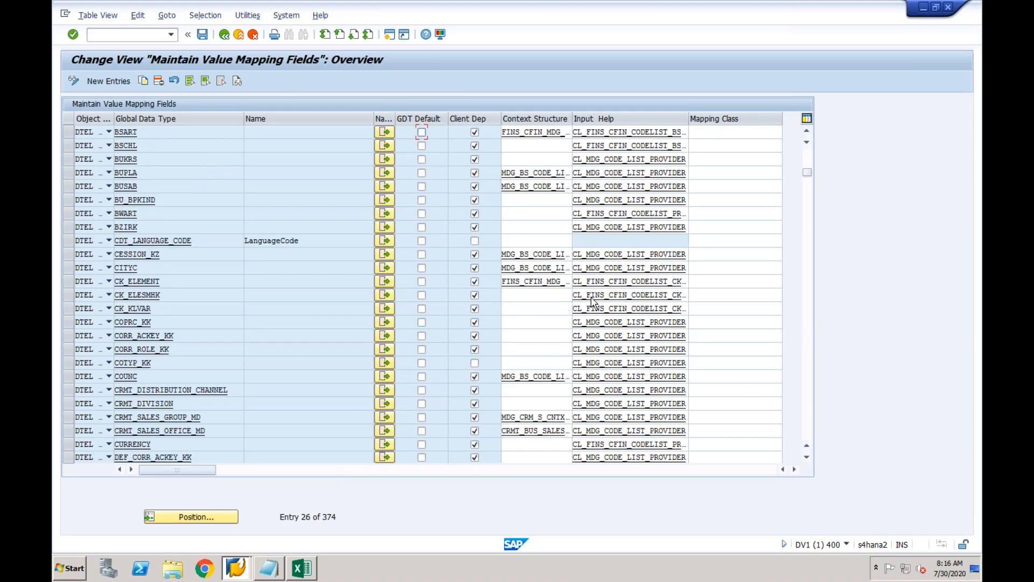
left_click(141, 159)
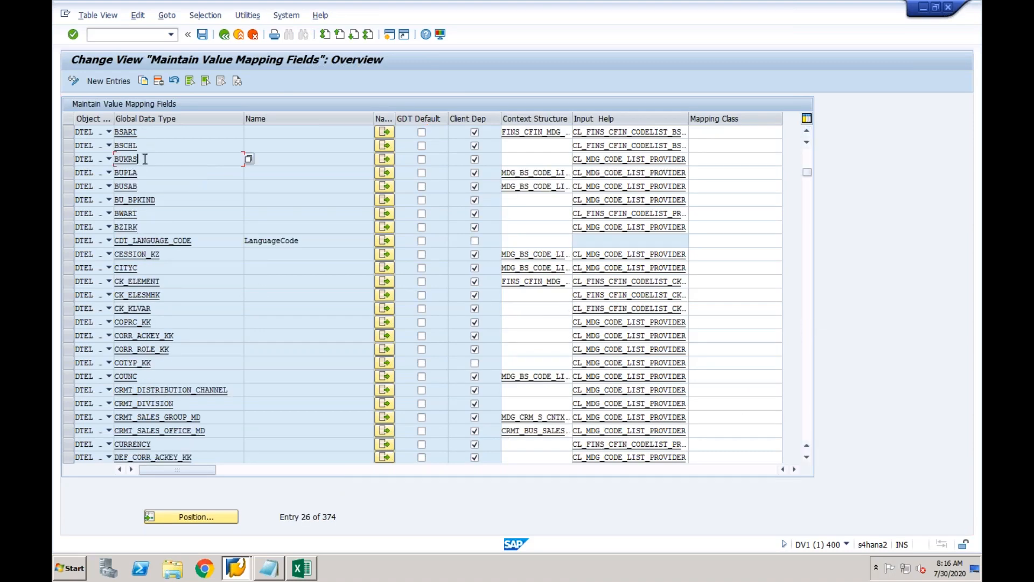
Display the BUKRS code list mapping and inspect list agency EPXCLNT800, list ID BUKRS and mapping ID.
left_click(386, 156)
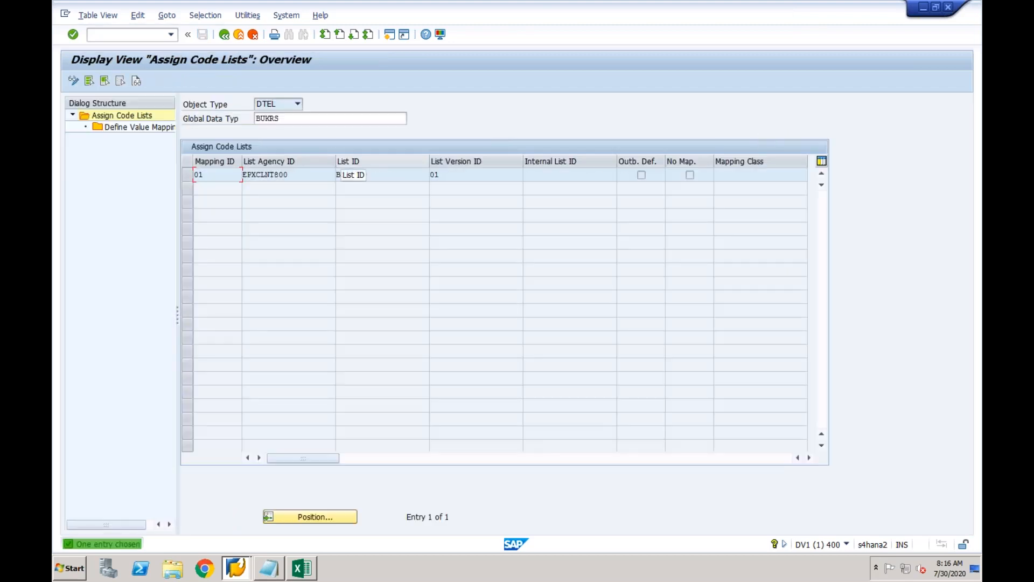
left_click(381, 173)
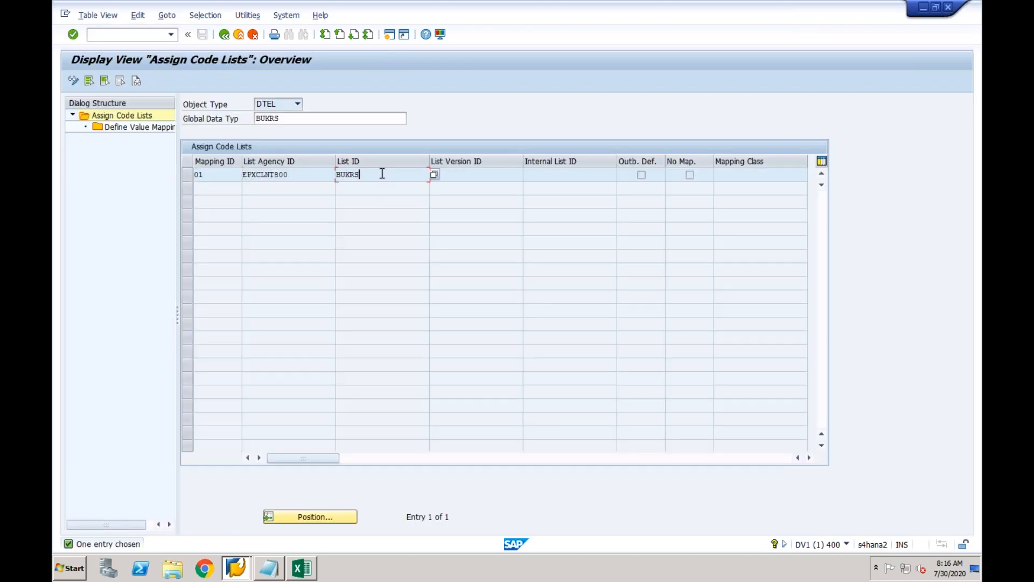
left_click(295, 173)
left_click_drag(295, 174, 240, 171)
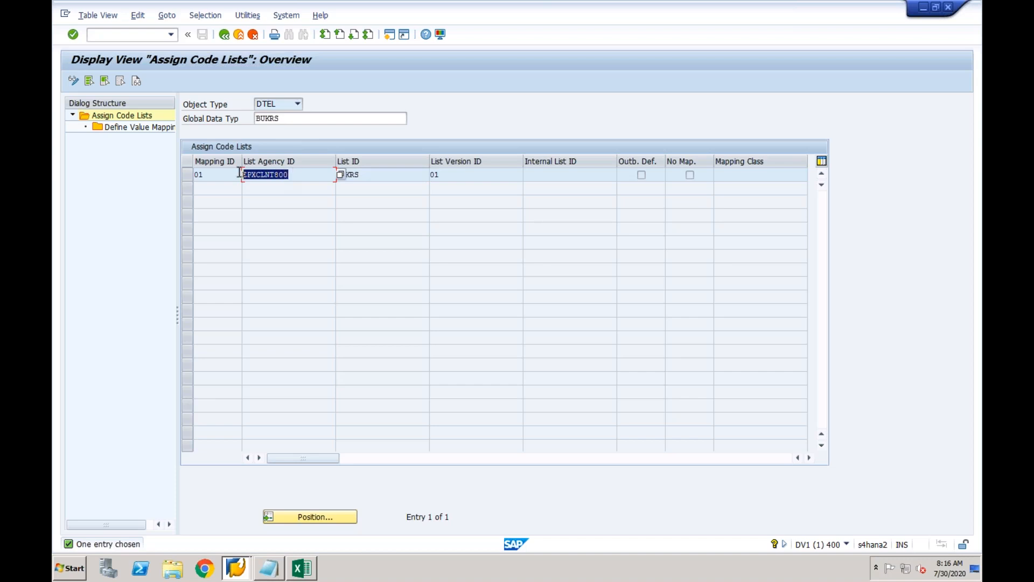
left_click(231, 175)
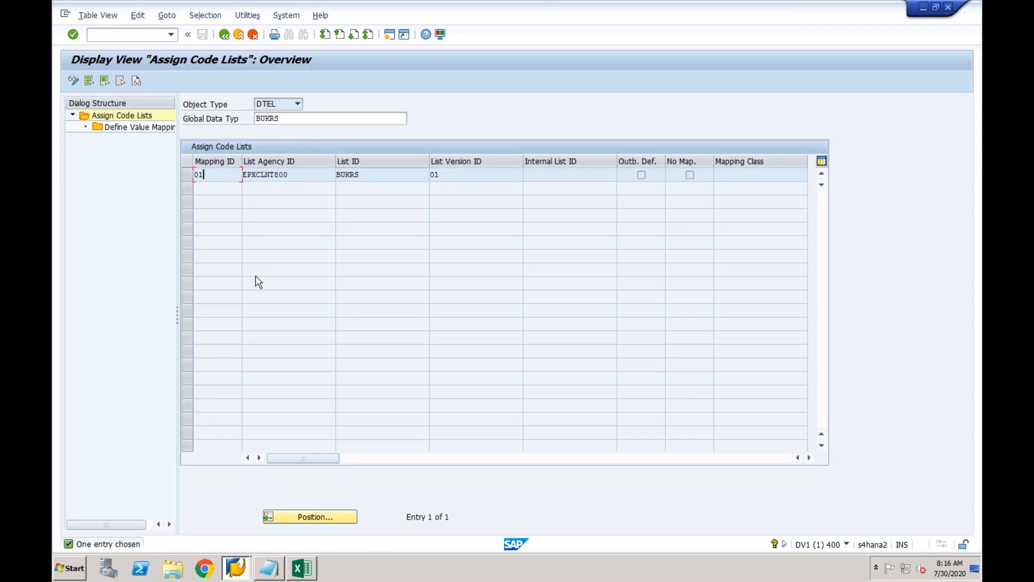
left_click(296, 176)
mouse_move(237, 573)
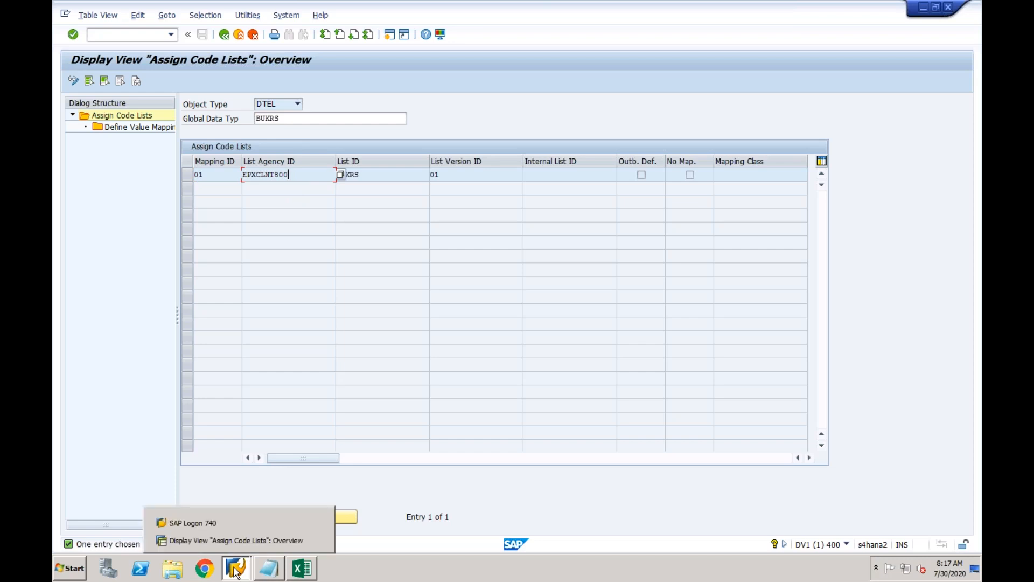
Log on to the ECC-Source system from SAP Logon and check its status-bar system info.
left_click(215, 526)
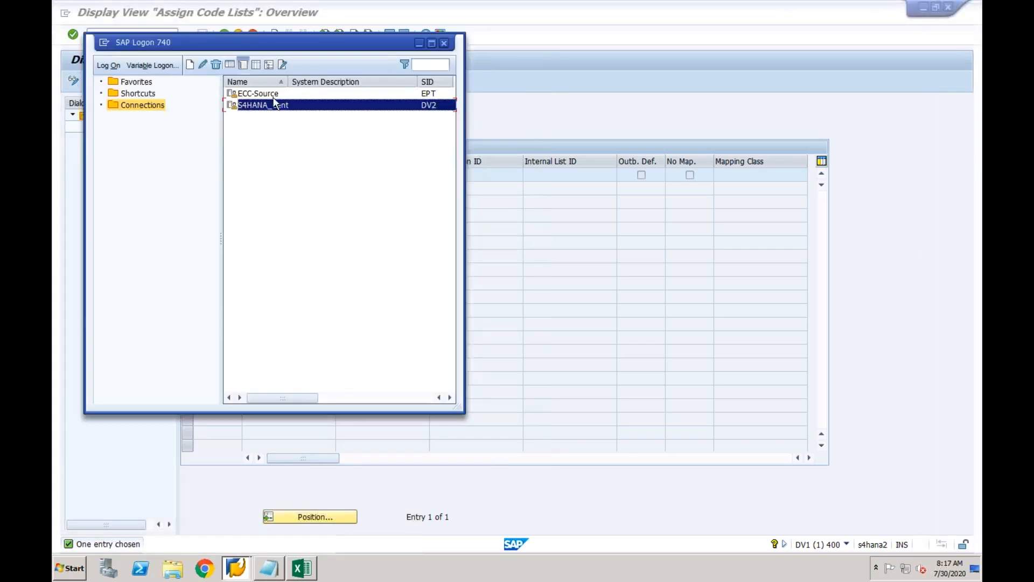
double_click(269, 95)
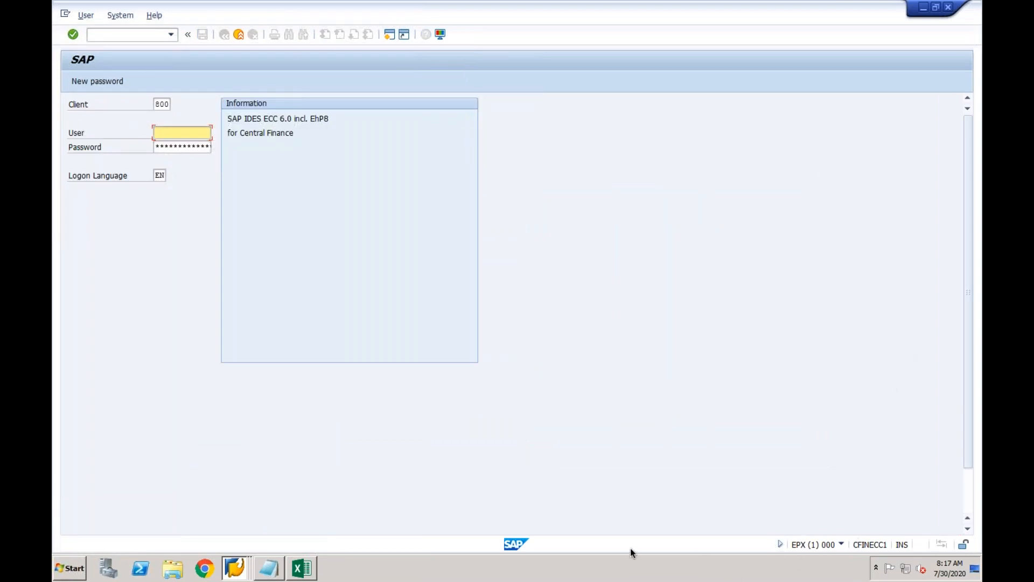
left_click(842, 545)
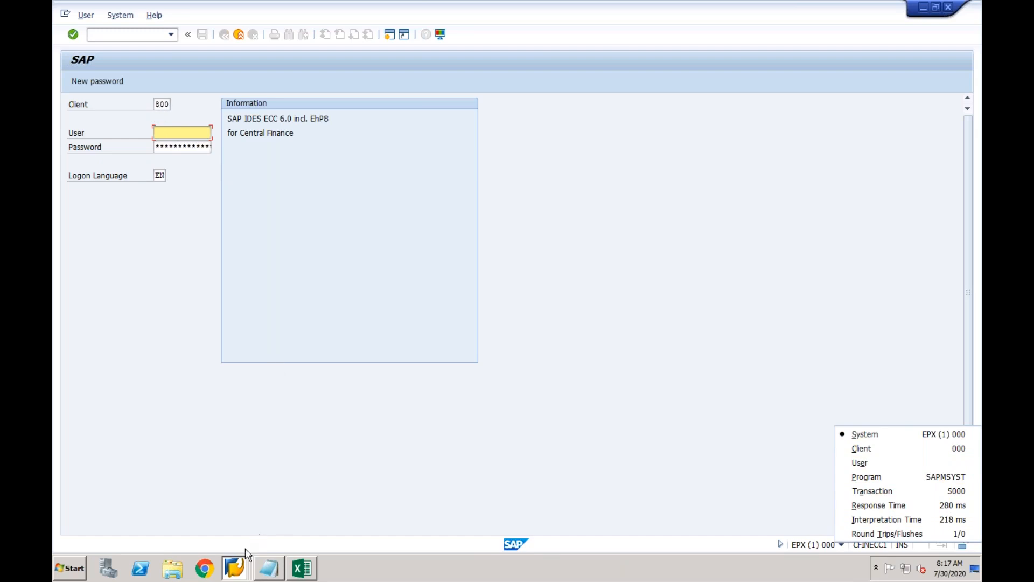
Return to the Assign Code Lists window and select code list row 01 for EPXCLNT800.
left_click(238, 567)
left_click(238, 522)
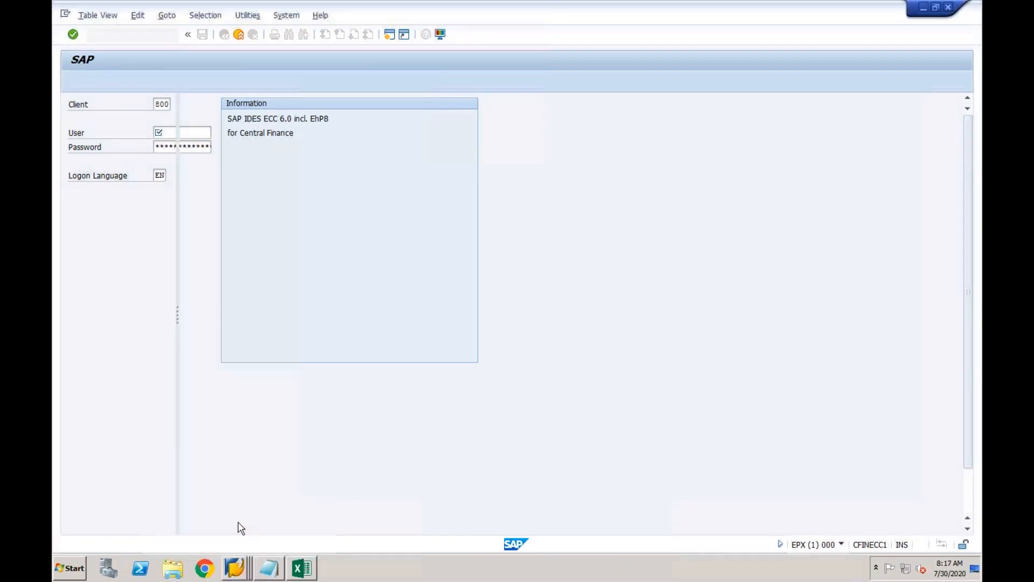
left_click(188, 175)
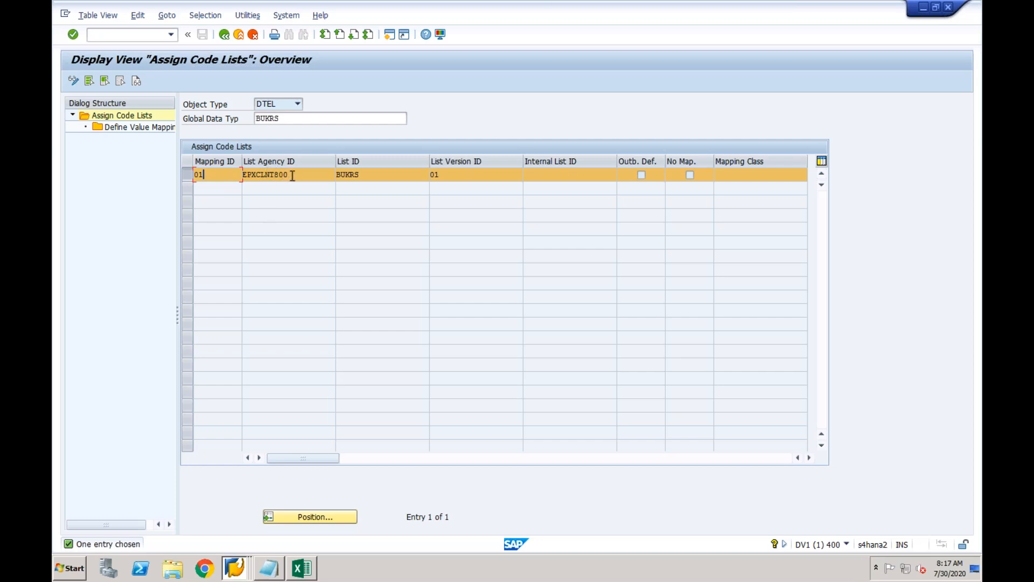
Review the 14 existing BUKRS value mappings (2100, SRIN, CFIN, ASAP/HANA), then switch to change mode for new entries.
double_click(147, 129)
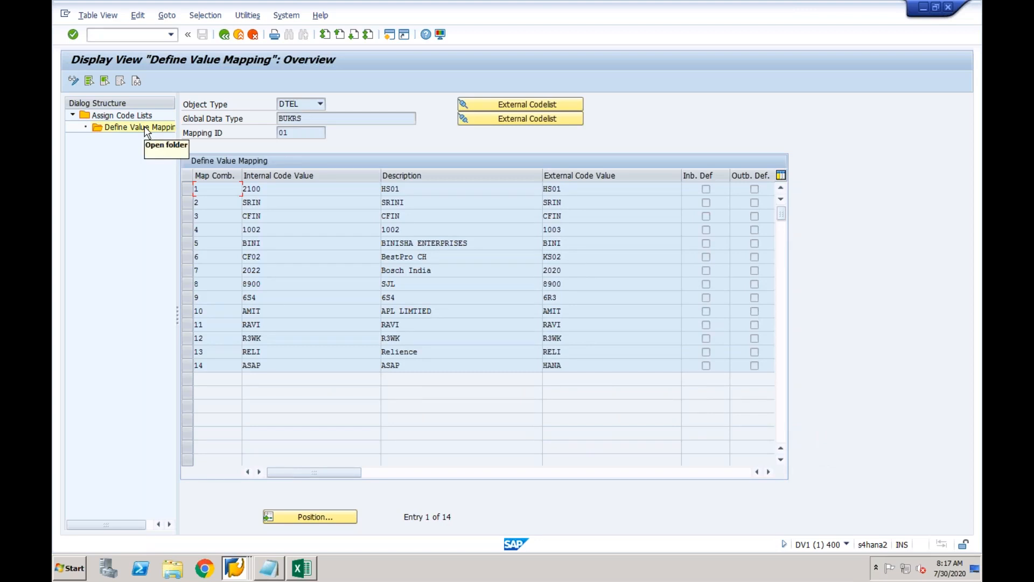
left_click(289, 188)
left_click(282, 205)
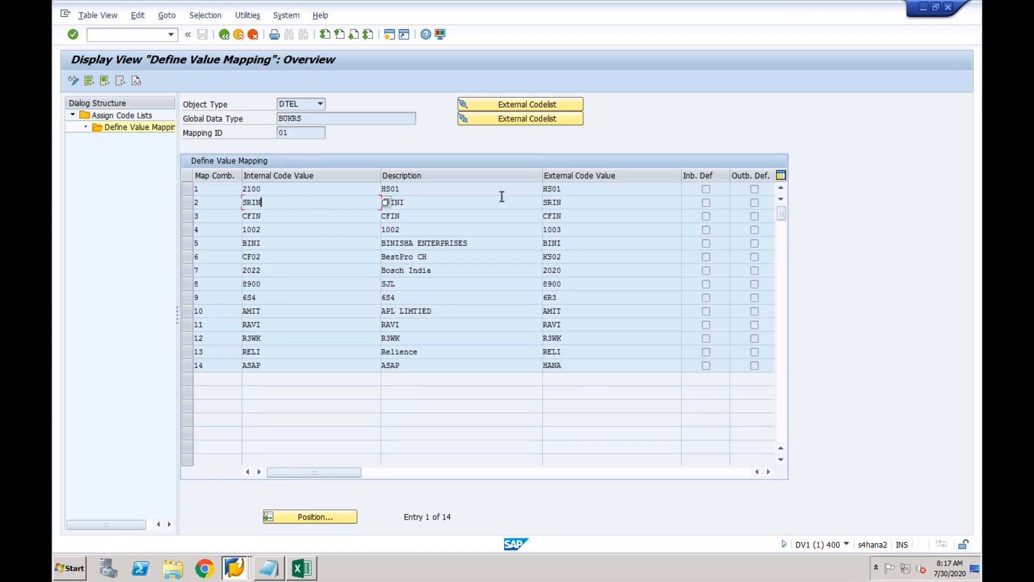
left_click(574, 205)
left_click(303, 188)
left_click(291, 222)
left_click(273, 208)
left_click(263, 366)
left_click(579, 366)
left_click(74, 82)
left_click(94, 81)
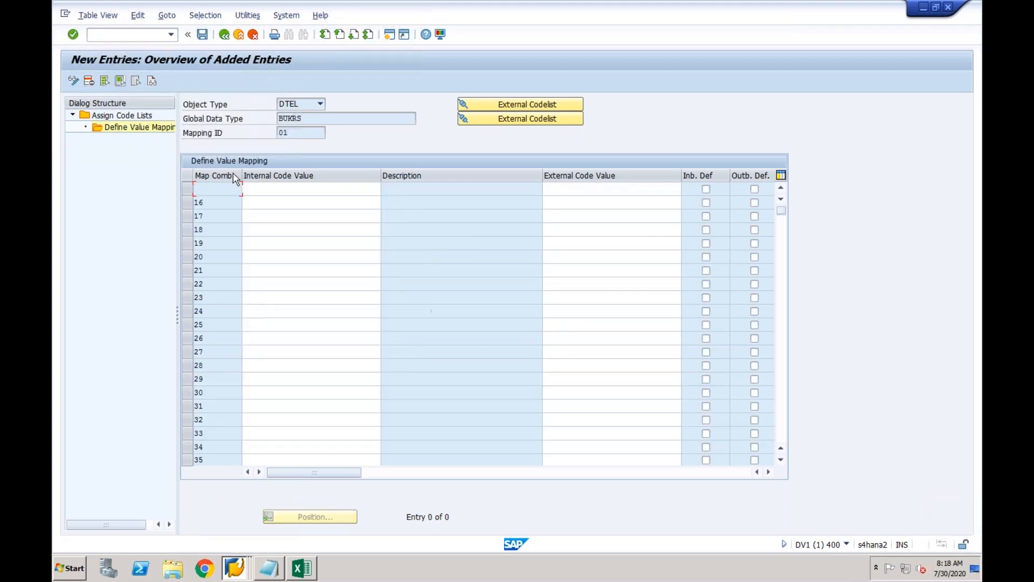
Enter a new row with internal code CF03 and external code CF01 and validate it.
left_click(273, 189)
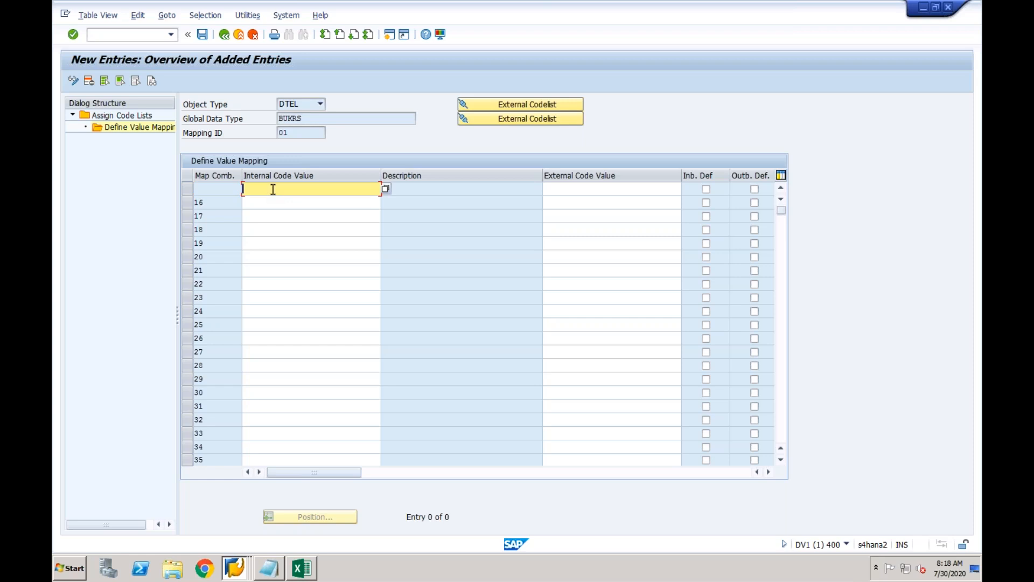
type("Cf03")
key("Tab")
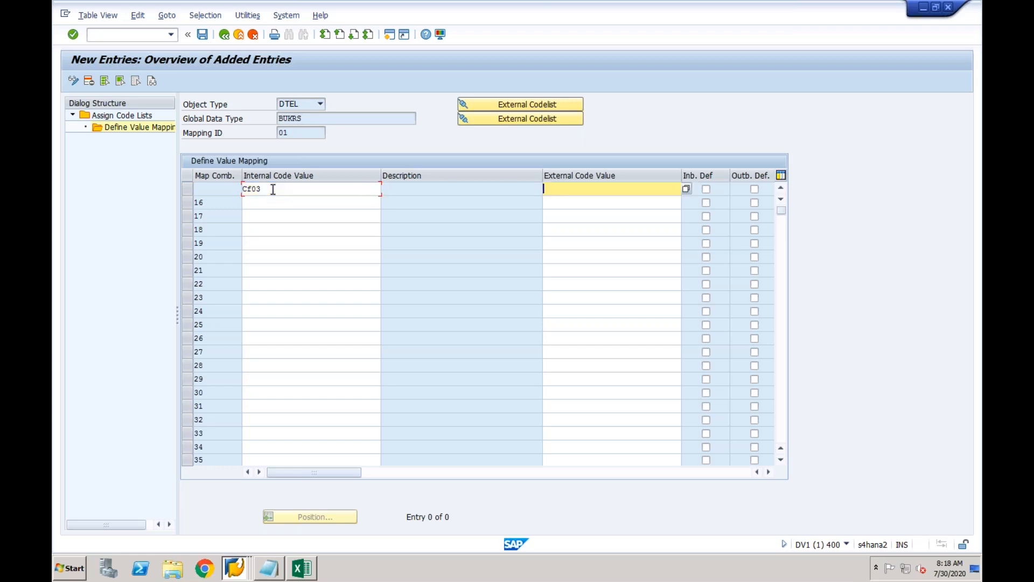
type("CF01")
key("Return")
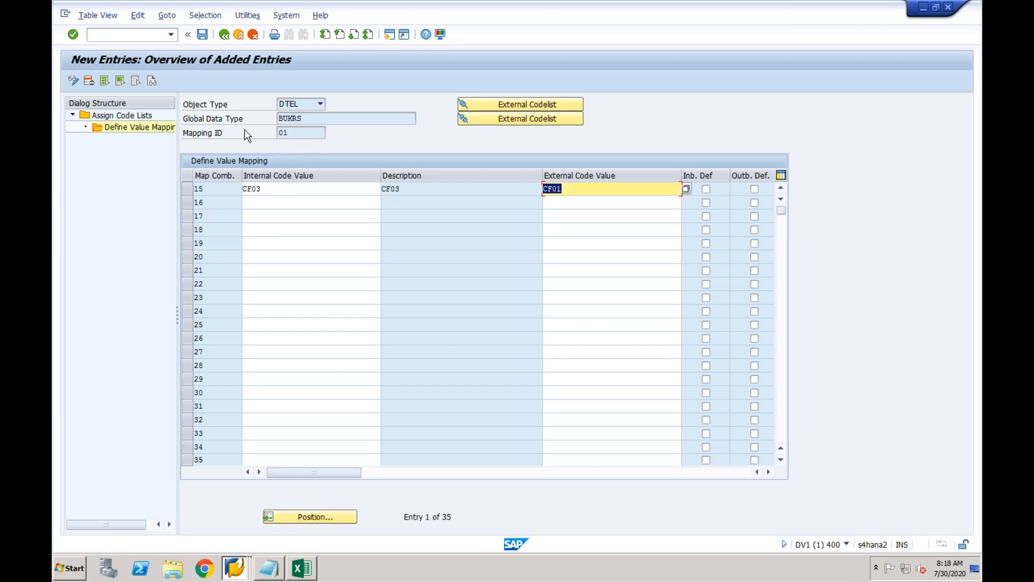
left_click(324, 189)
left_click(411, 189)
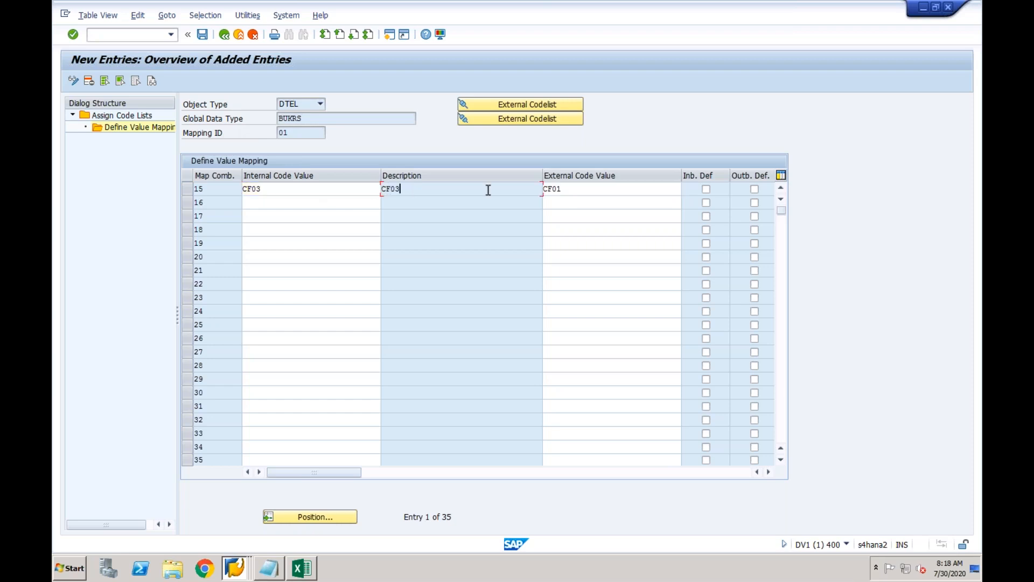
left_click(560, 189)
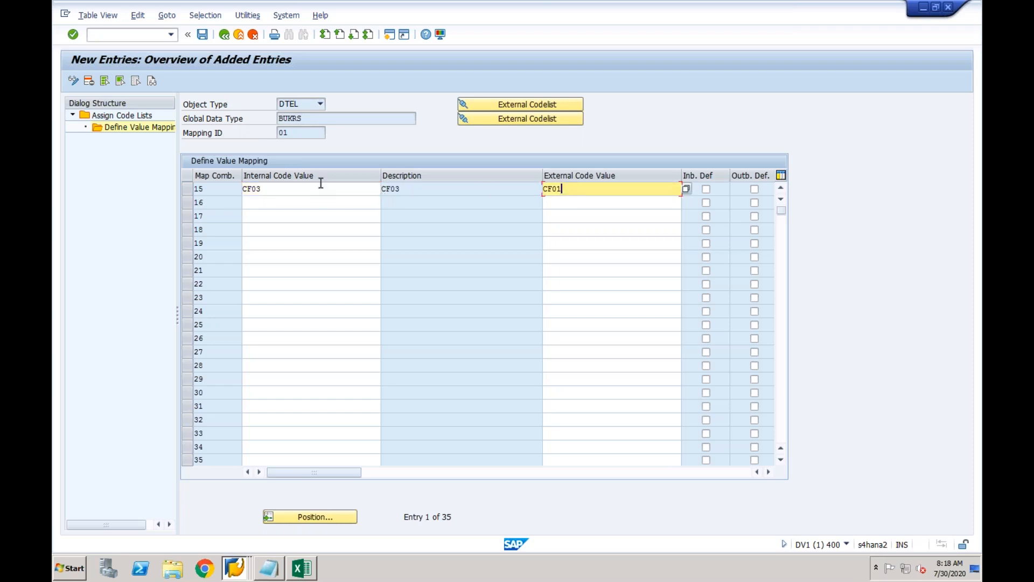
Save the CF03→CF01 mapping under the customizing request, check the saved values, and return to the list.
left_click(202, 35)
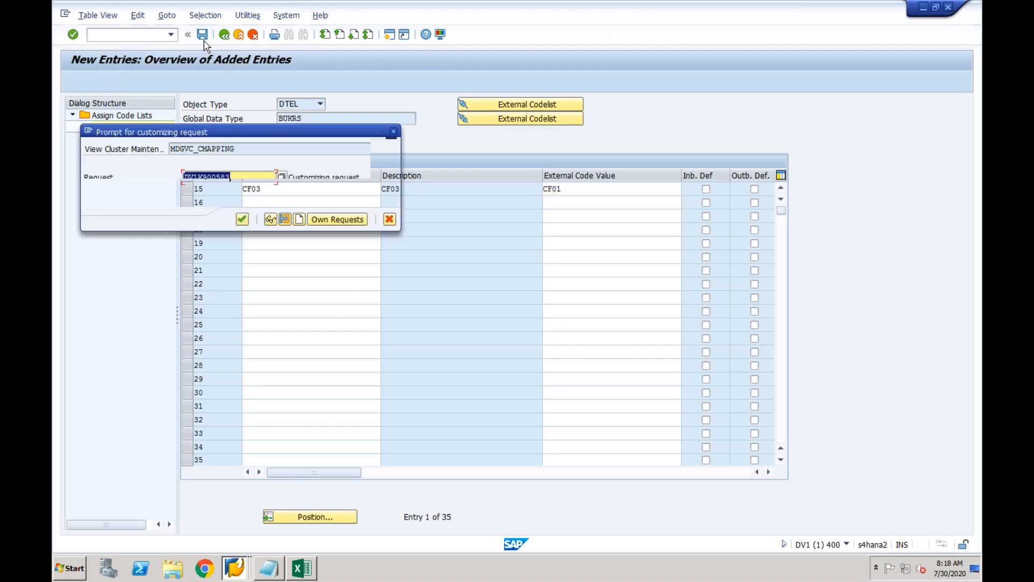
key("Return")
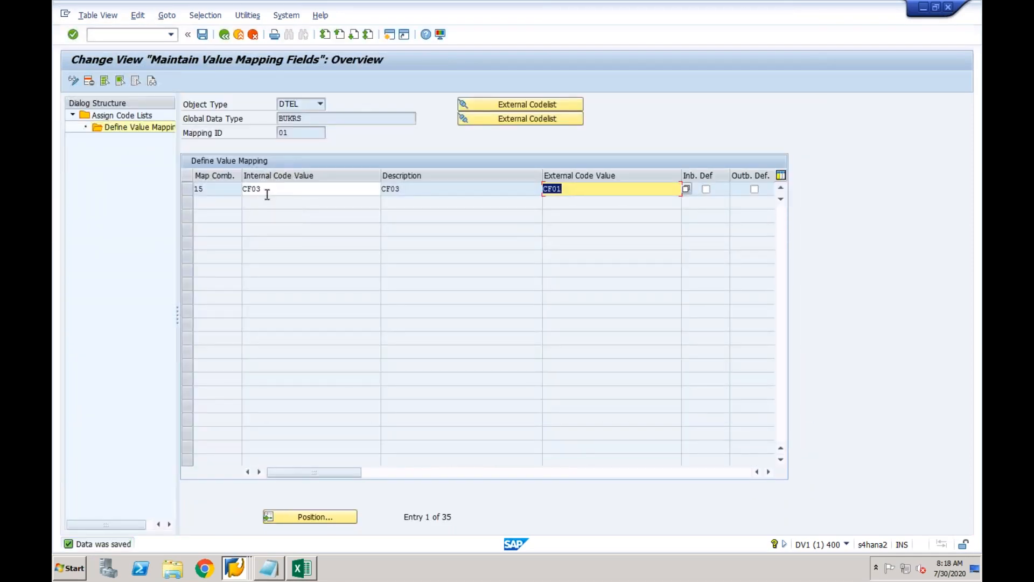
left_click(565, 190)
double_click(547, 190)
left_click(274, 188)
double_click(240, 190)
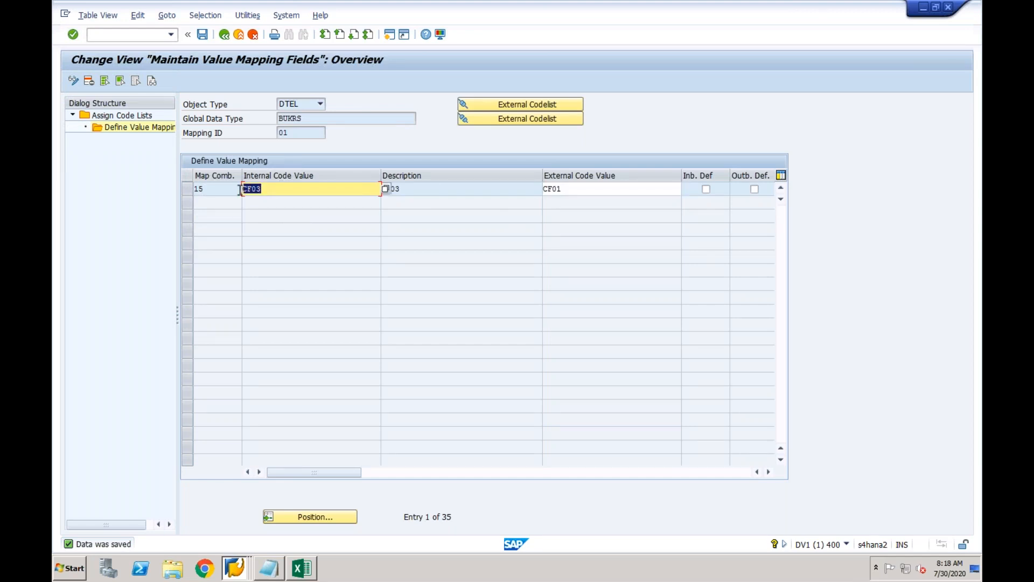
left_click(224, 35)
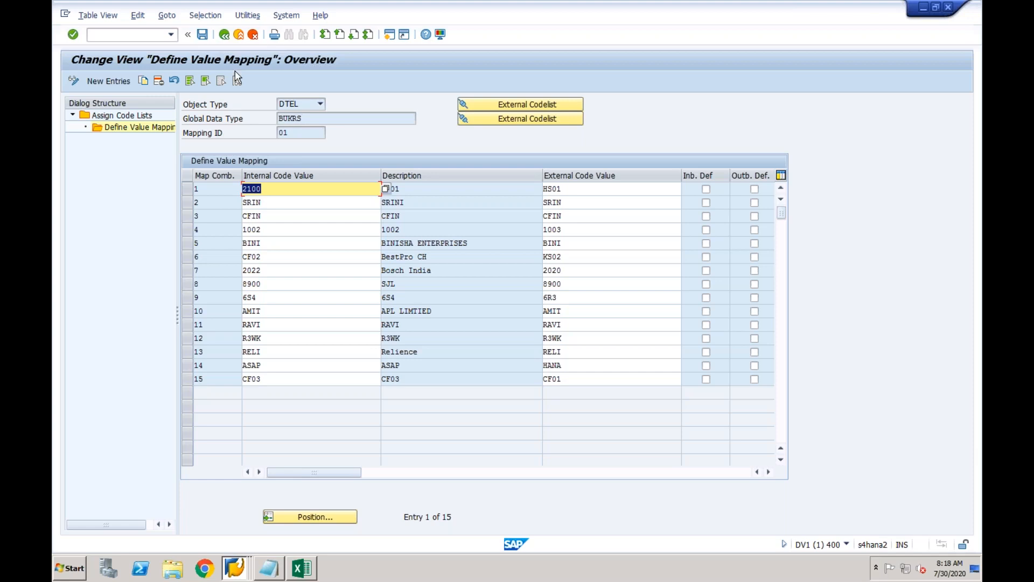
left_click(225, 35)
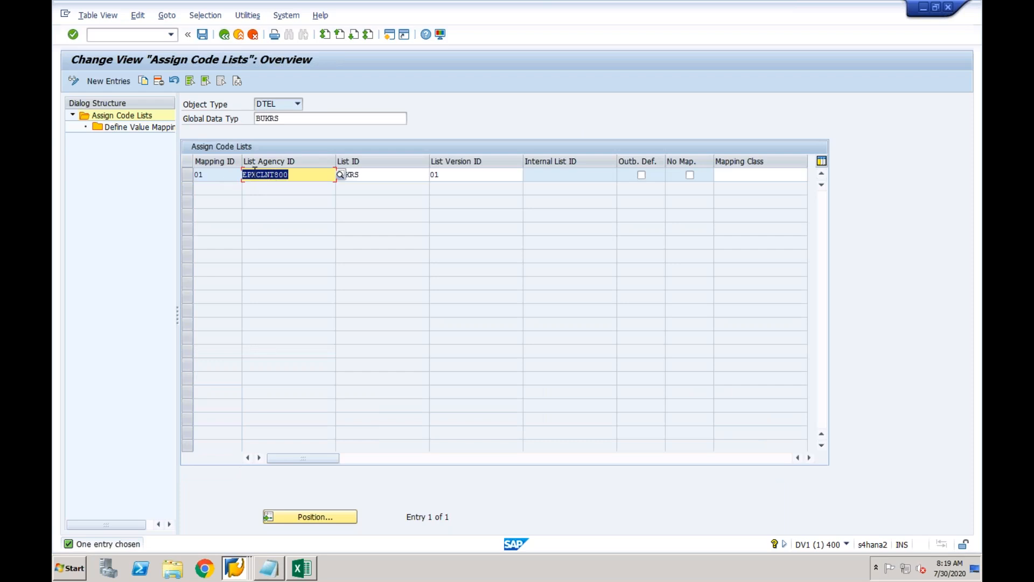
left_click(188, 174)
double_click(152, 129)
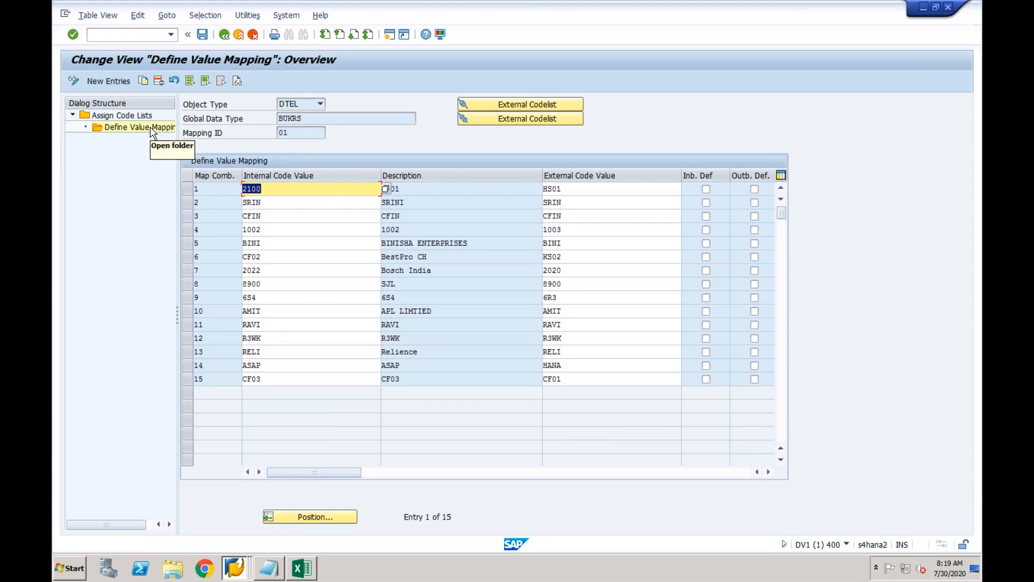
left_click(275, 190)
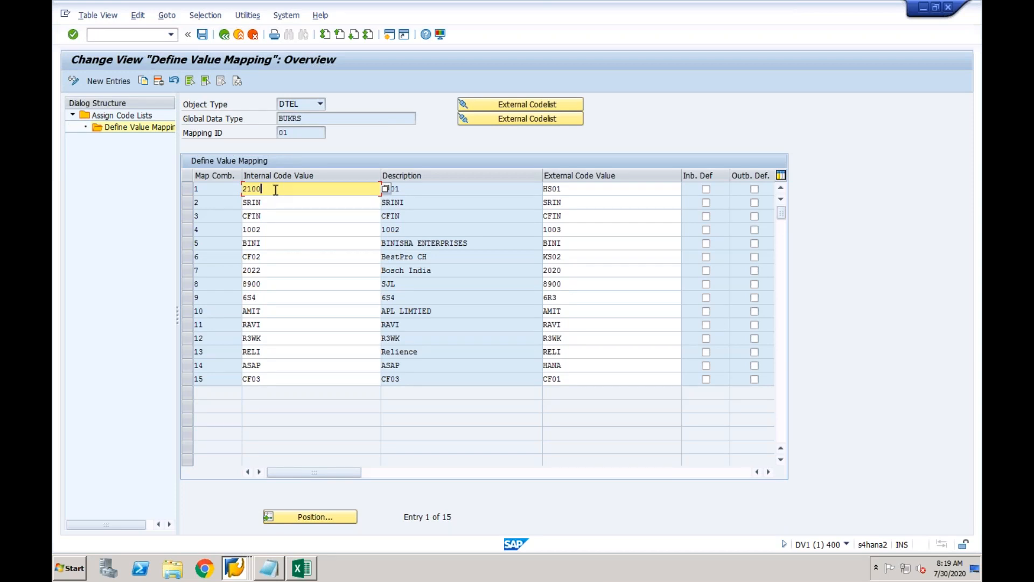
left_click(342, 380)
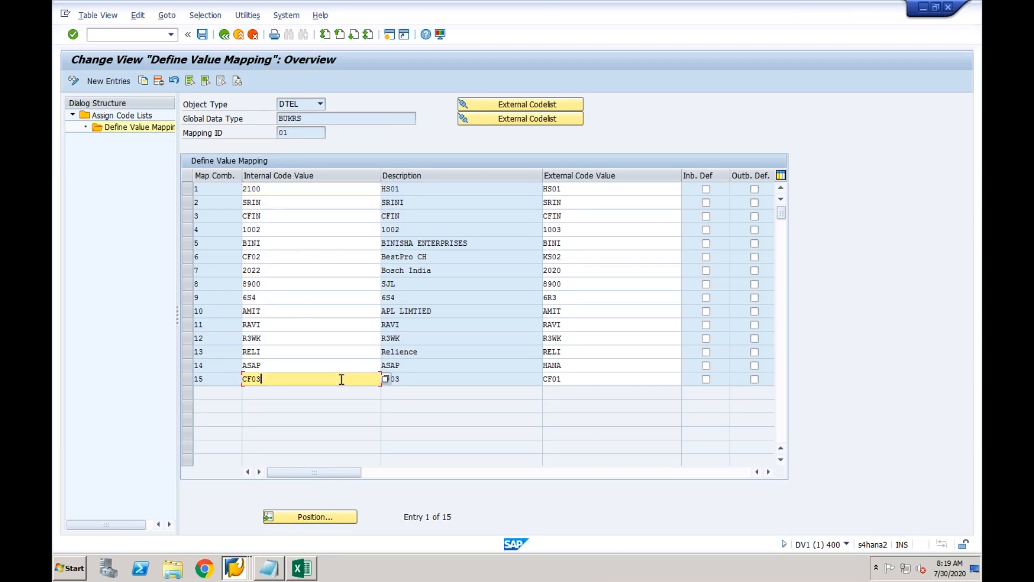
left_click(577, 377)
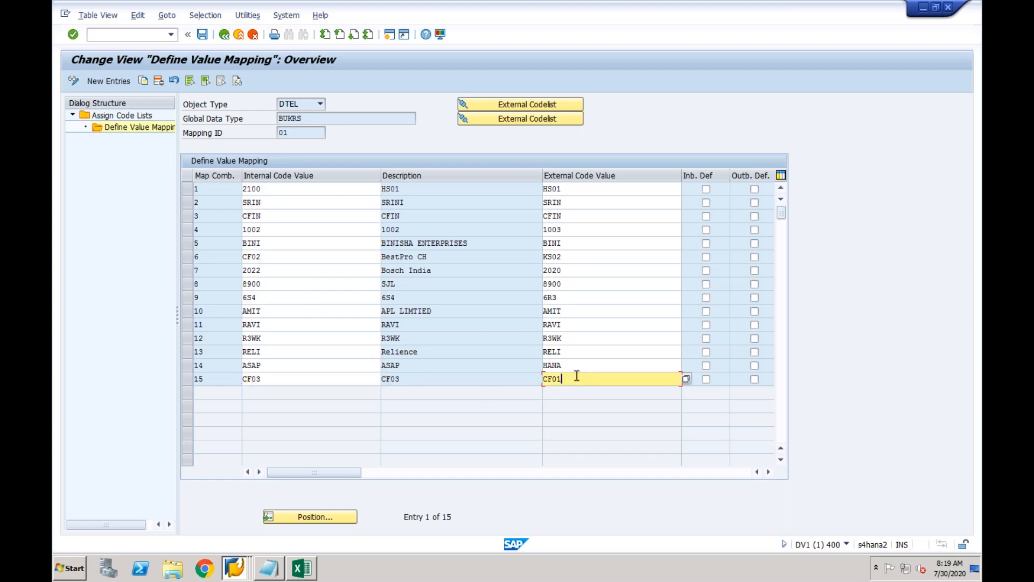
left_click(771, 472)
left_click(771, 472)
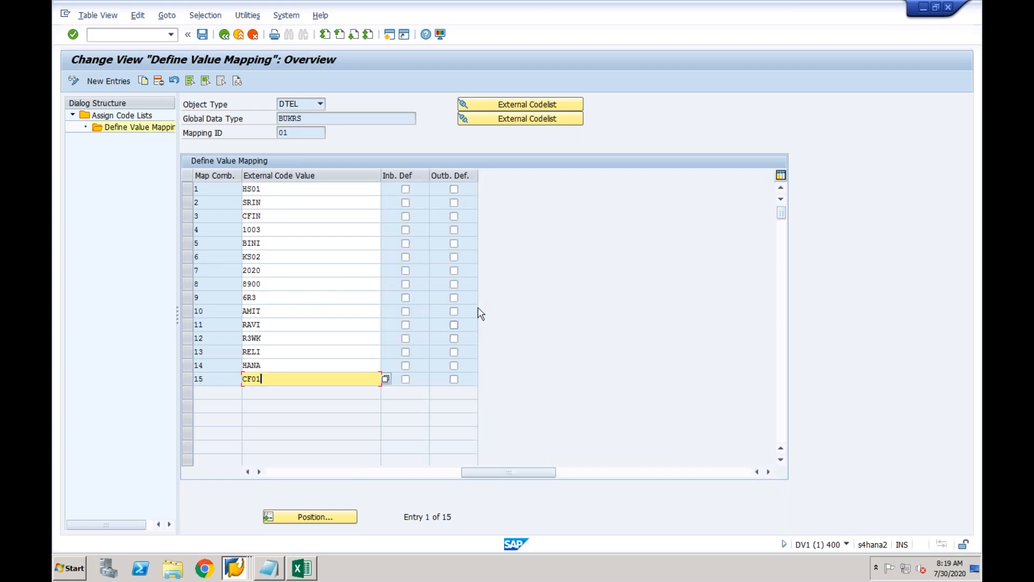
left_click(248, 472)
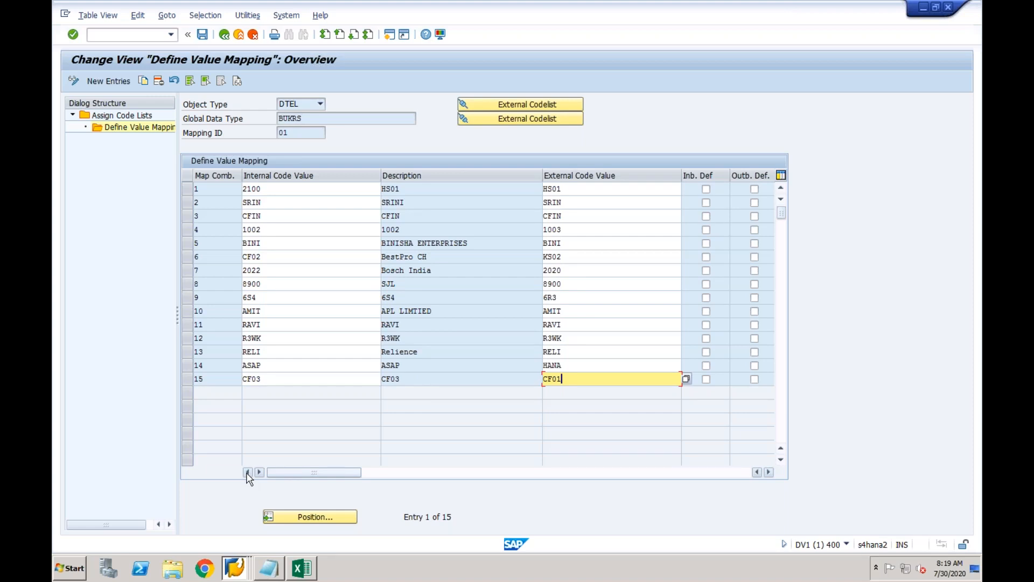
left_click(285, 378)
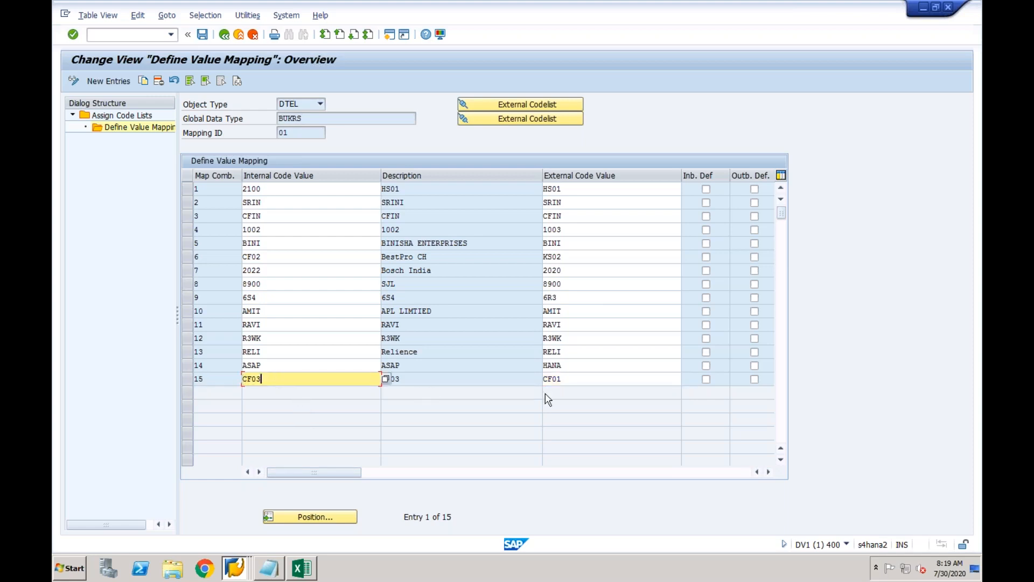
left_click(574, 380)
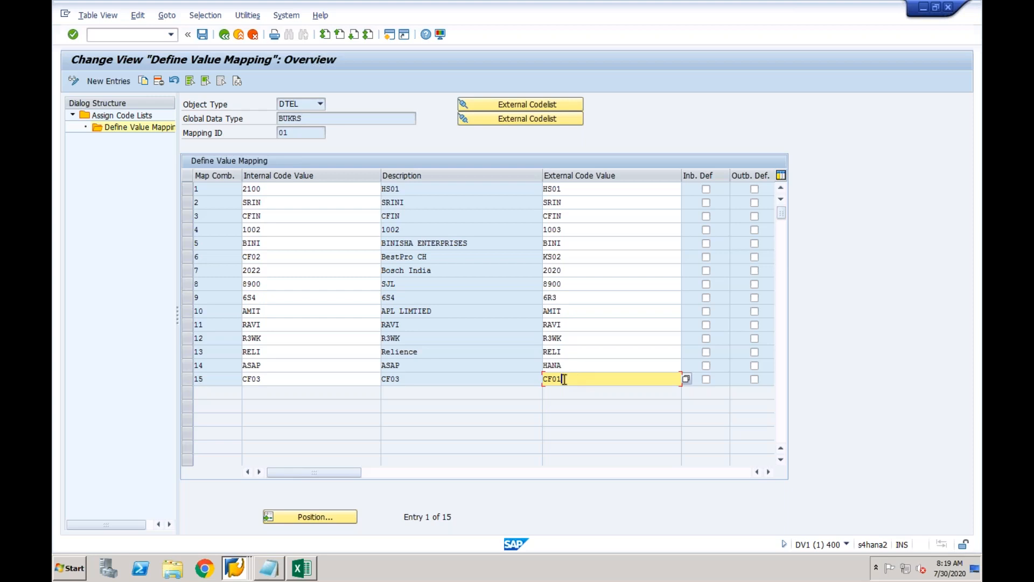
left_click(324, 241)
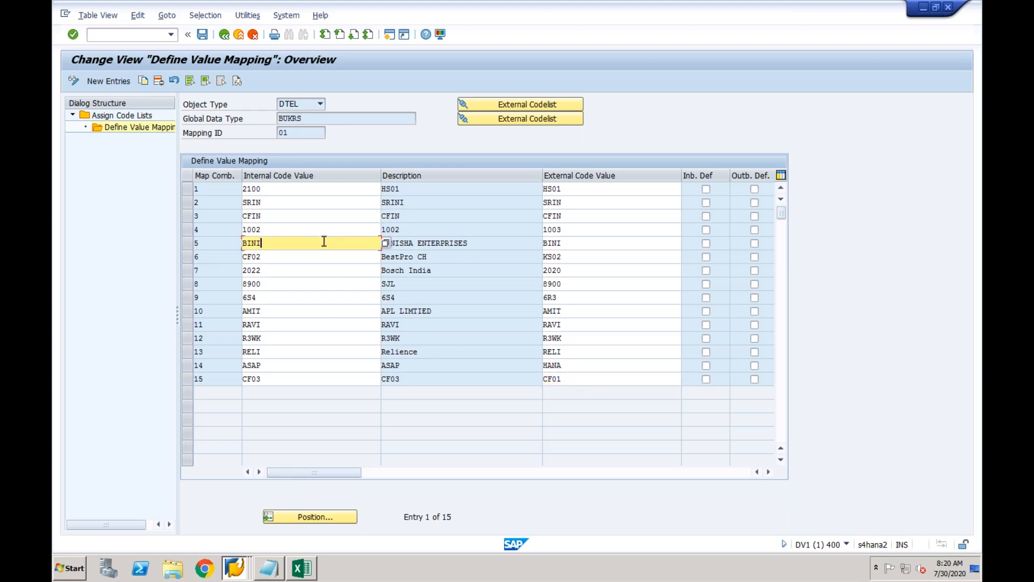
left_click(148, 34)
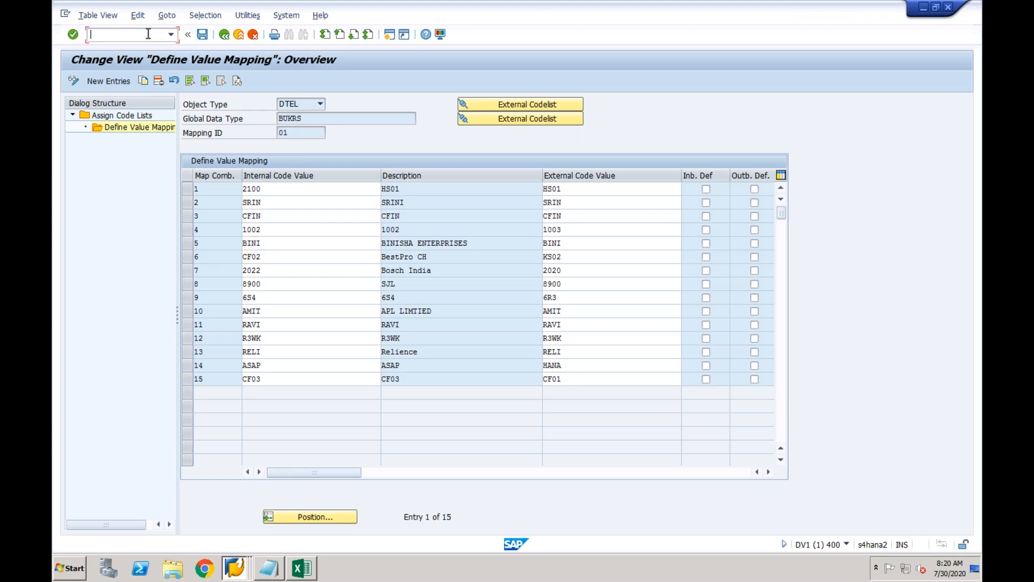
Run /nfins_cfin_map_manage and choose entity BUKRS Company Code, source system EPXCLNT800, and Generate Template.
type("/nfins_cfin_map_manage")
key("Return")
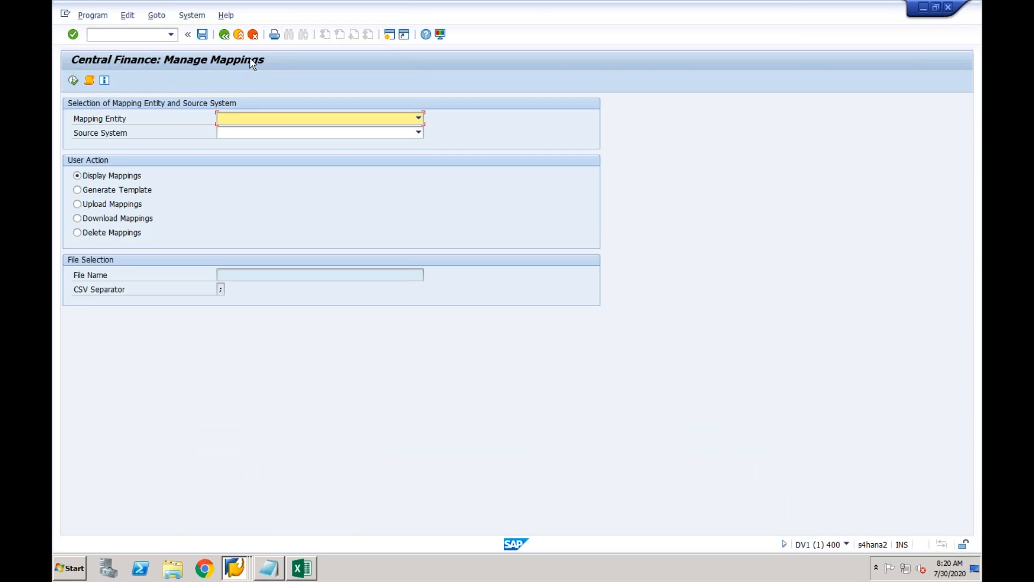
left_click(376, 120)
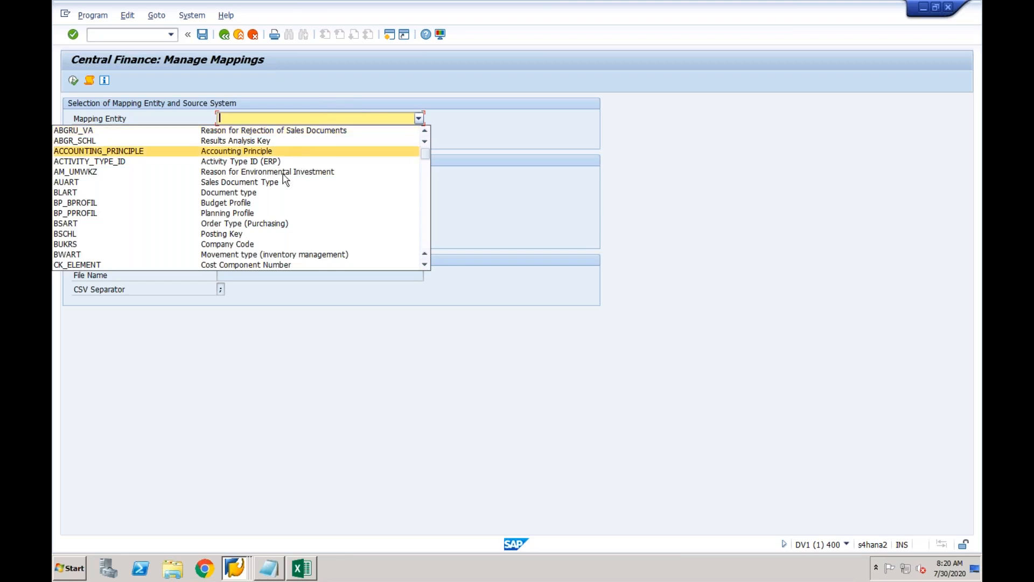
left_click(257, 245)
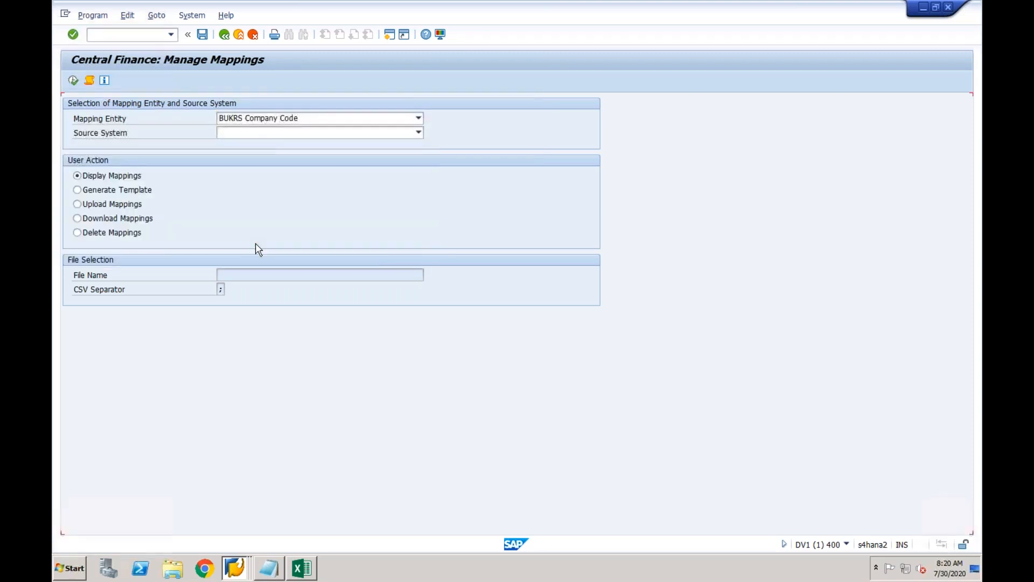
left_click(401, 134)
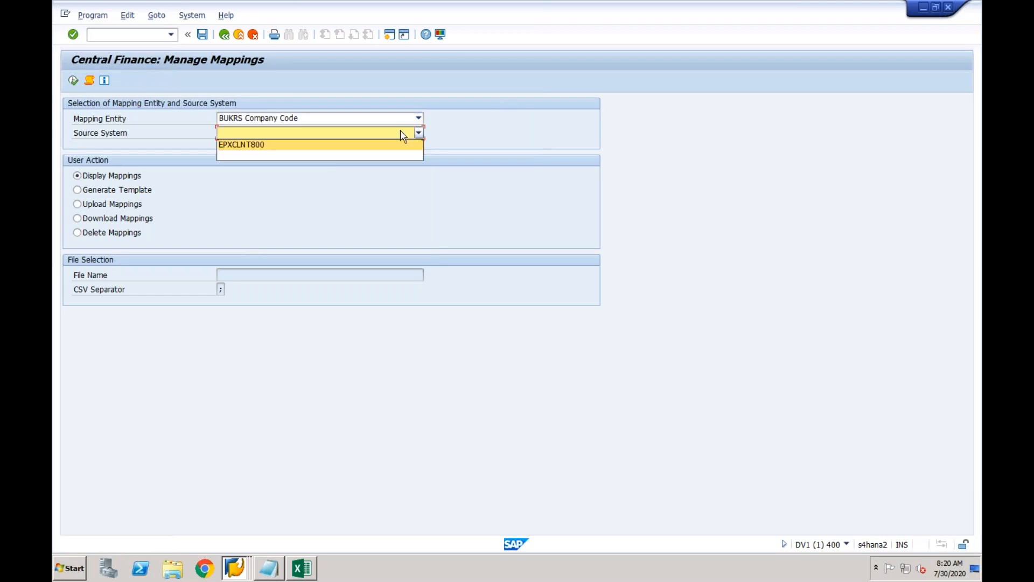
left_click(331, 150)
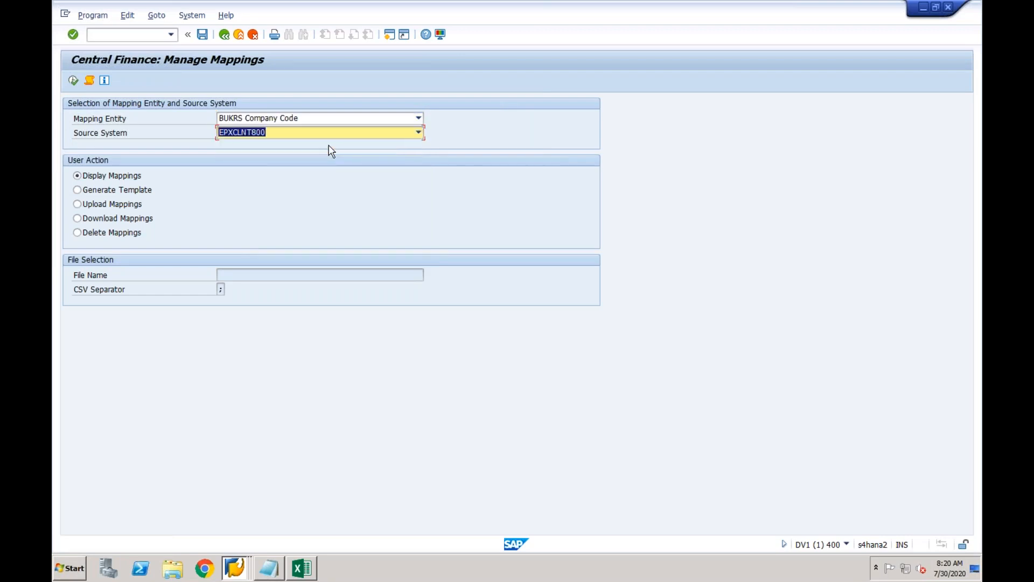
left_click(90, 193)
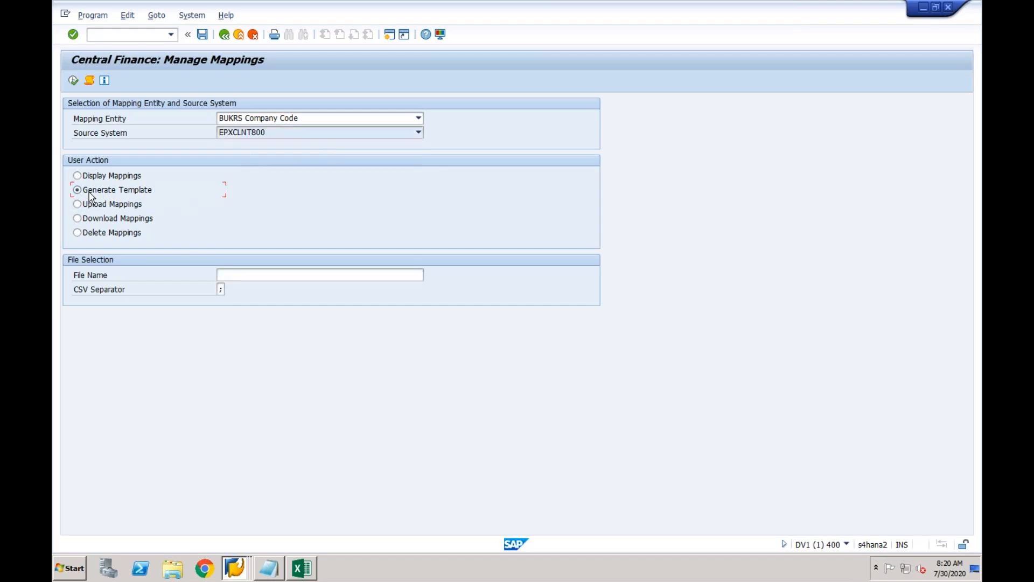
left_click(247, 276)
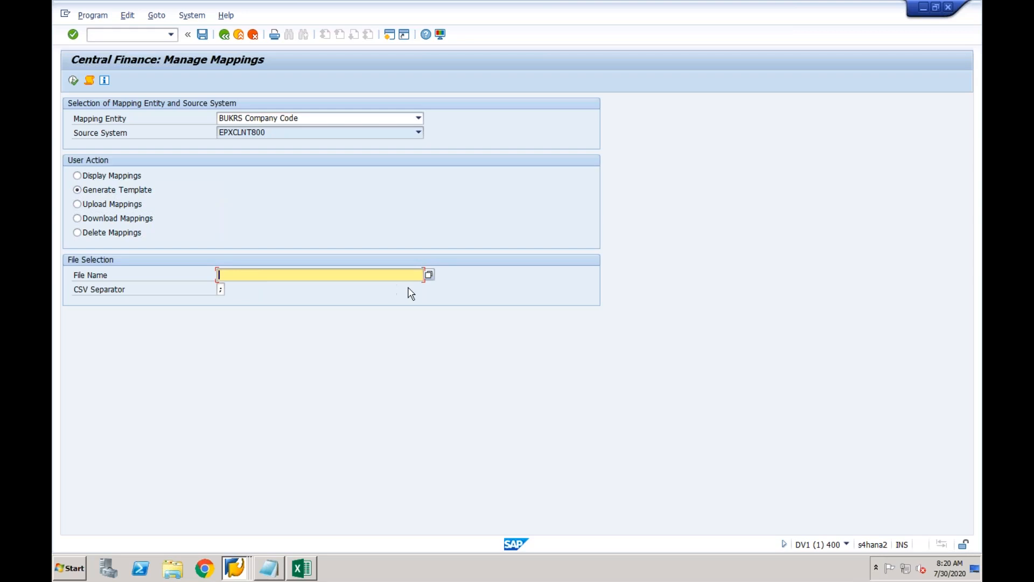
Generate the template as Test1.CSV on the Desktop and allow SAP to create the file.
left_click(429, 275)
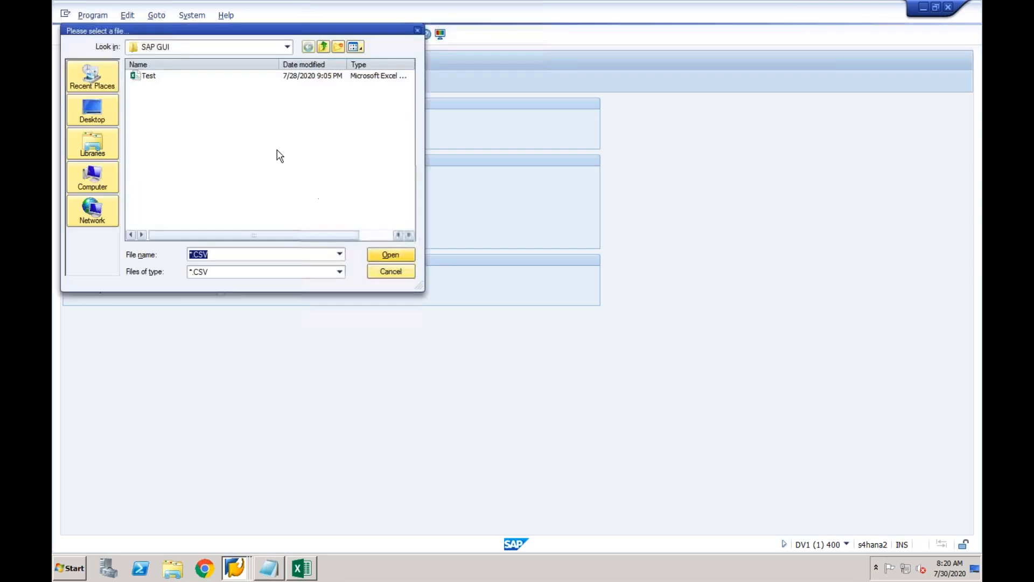
left_click(106, 116)
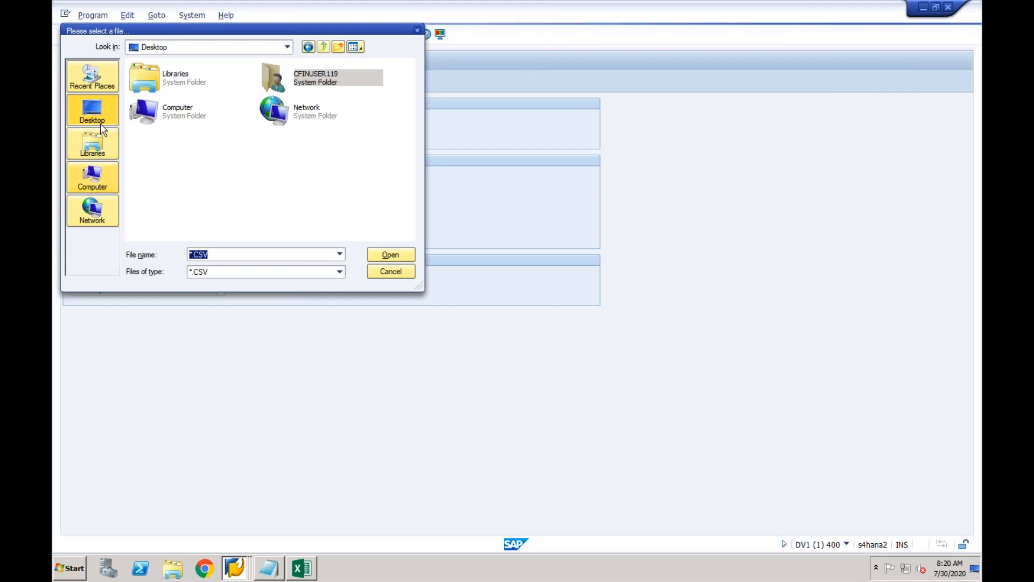
left_click(193, 255)
key("BackSpace")
type("Test1")
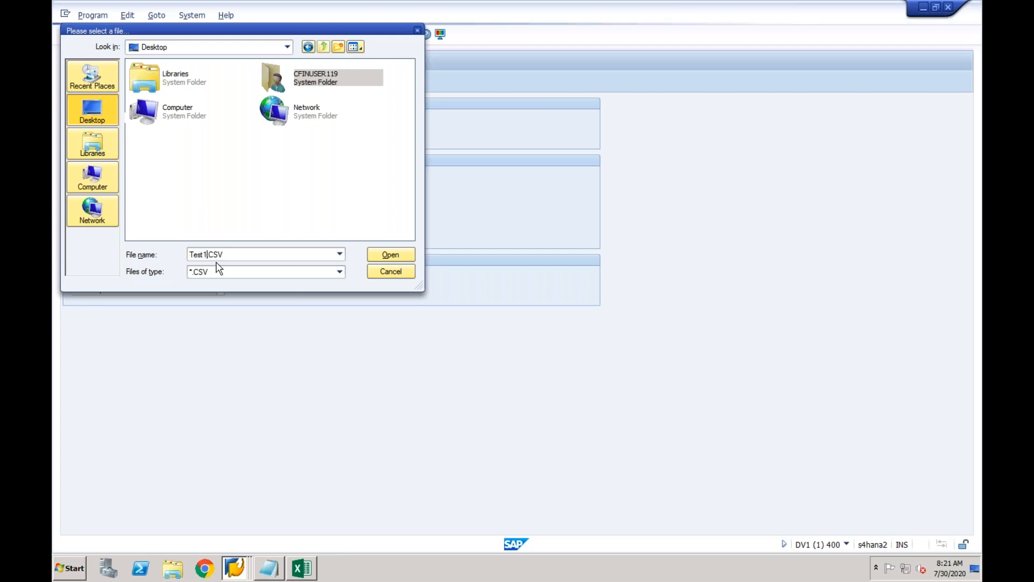
left_click(389, 255)
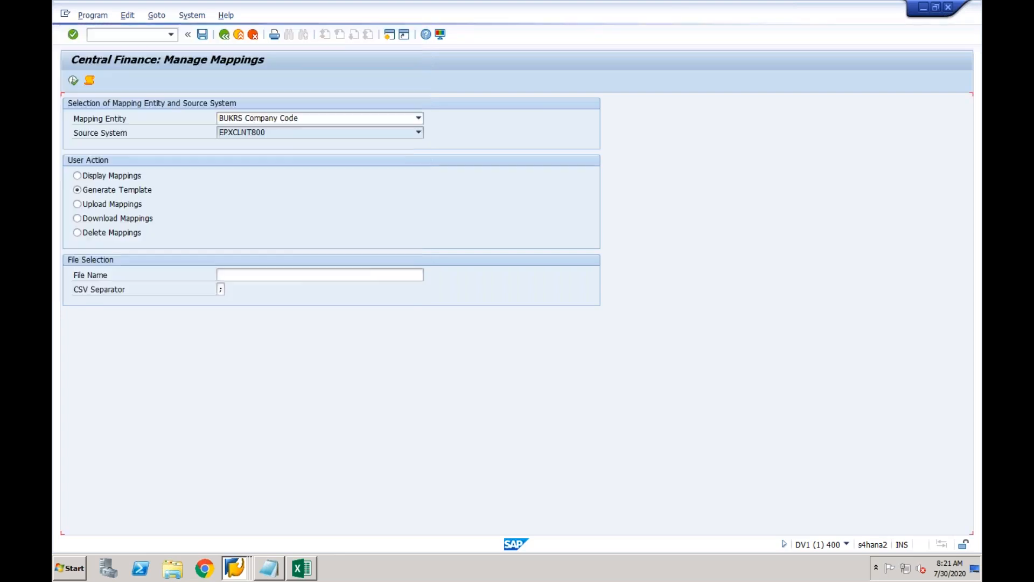
left_click(74, 81)
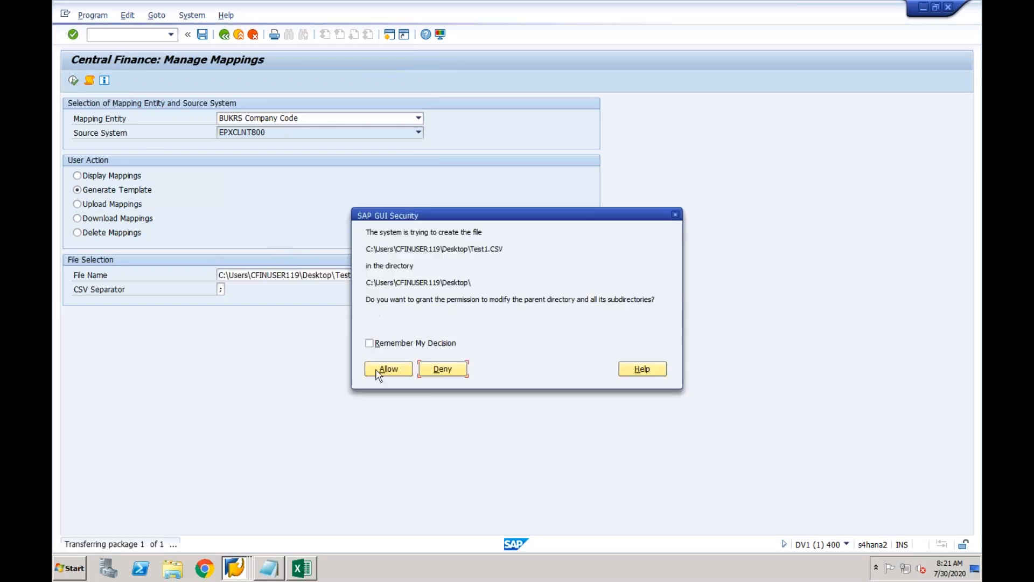
left_click(379, 372)
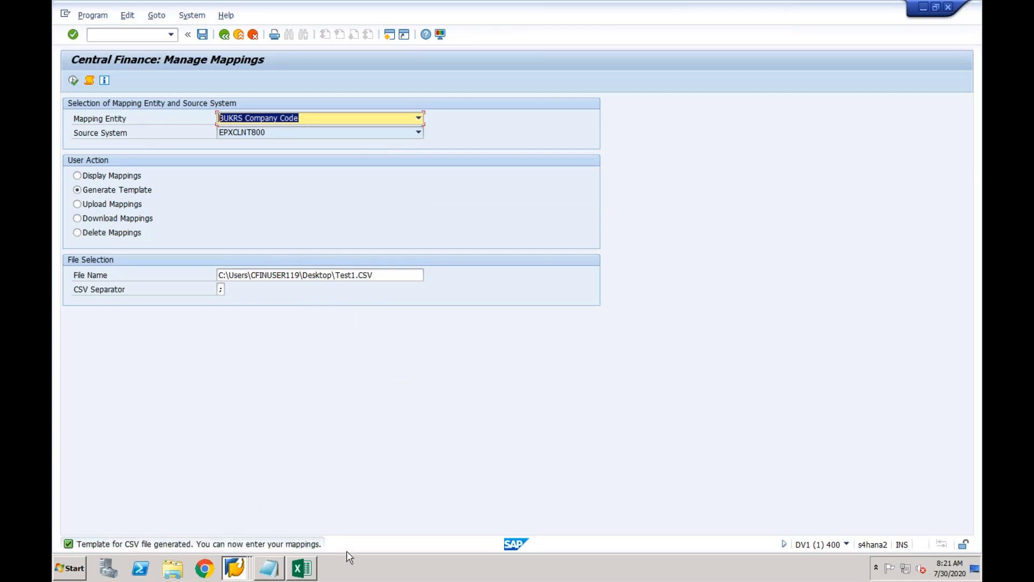
Open the generated Test1 file from the desktop in Excel.
right_click(352, 566)
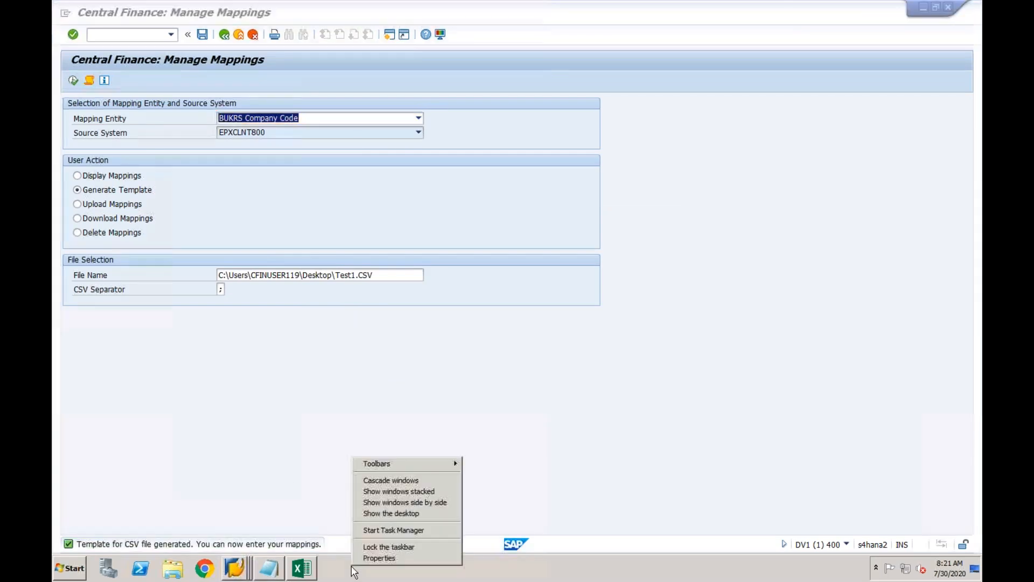
left_click(383, 513)
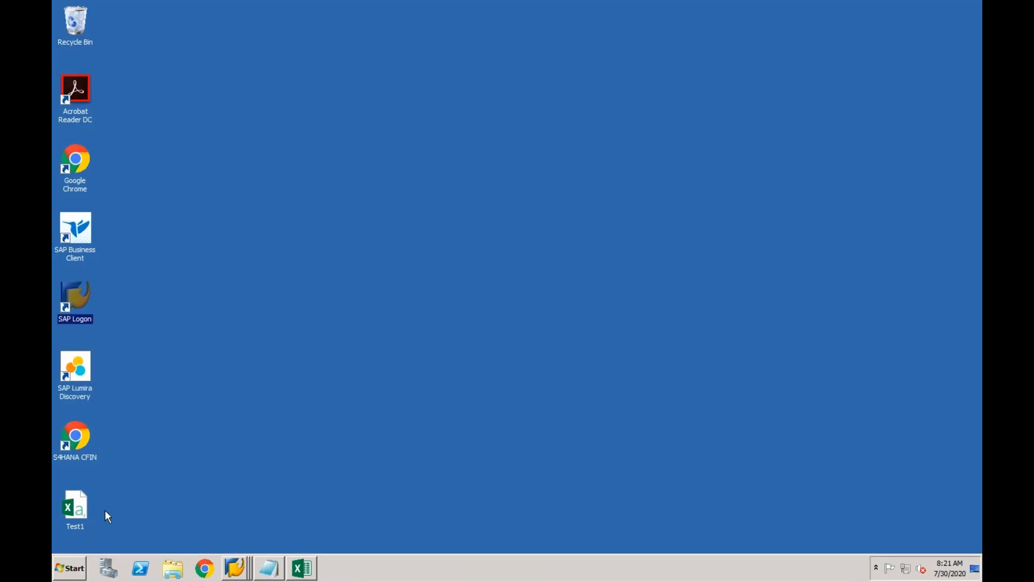
left_click(80, 510)
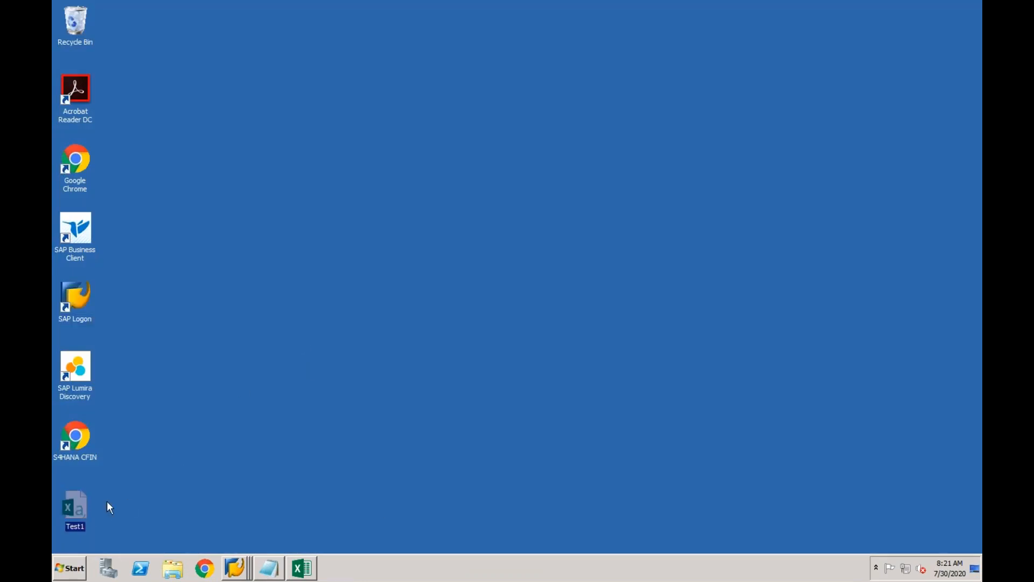
double_click(79, 503)
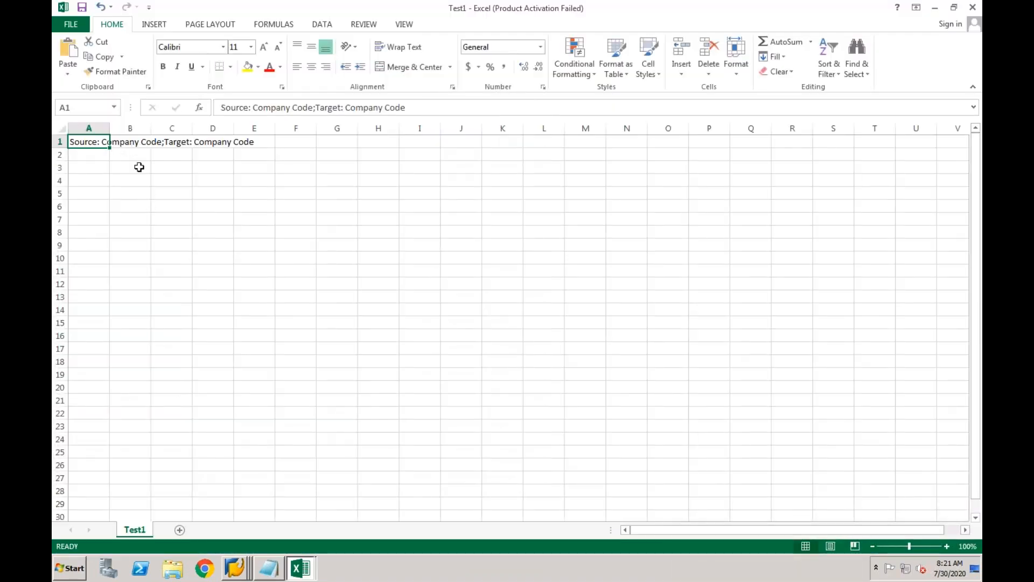
Split column A into two columns with Text to Columns, delimited by semicolon only.
left_click(105, 129)
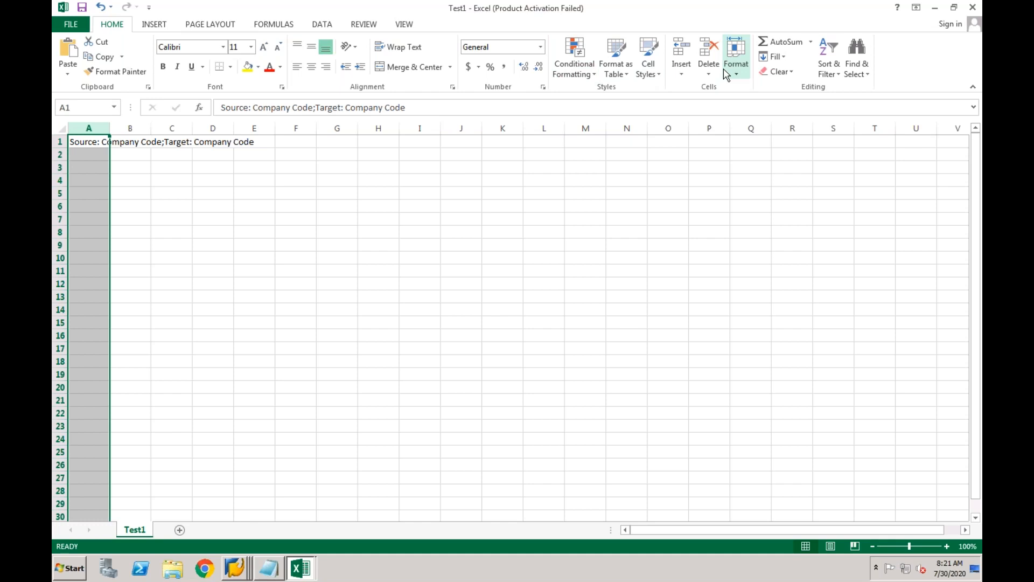
left_click(323, 25)
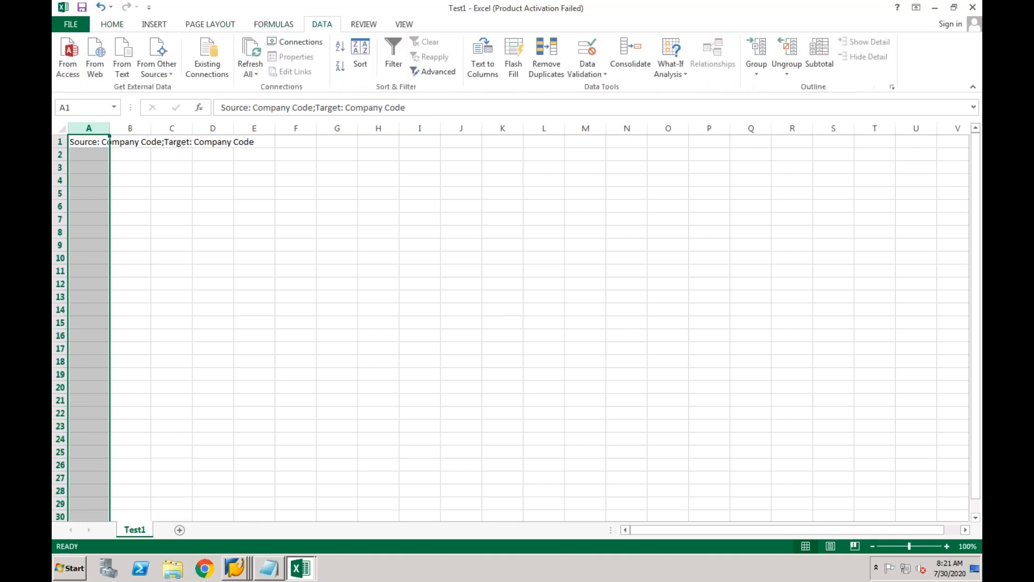
left_click(494, 79)
left_click(404, 215)
left_click(596, 387)
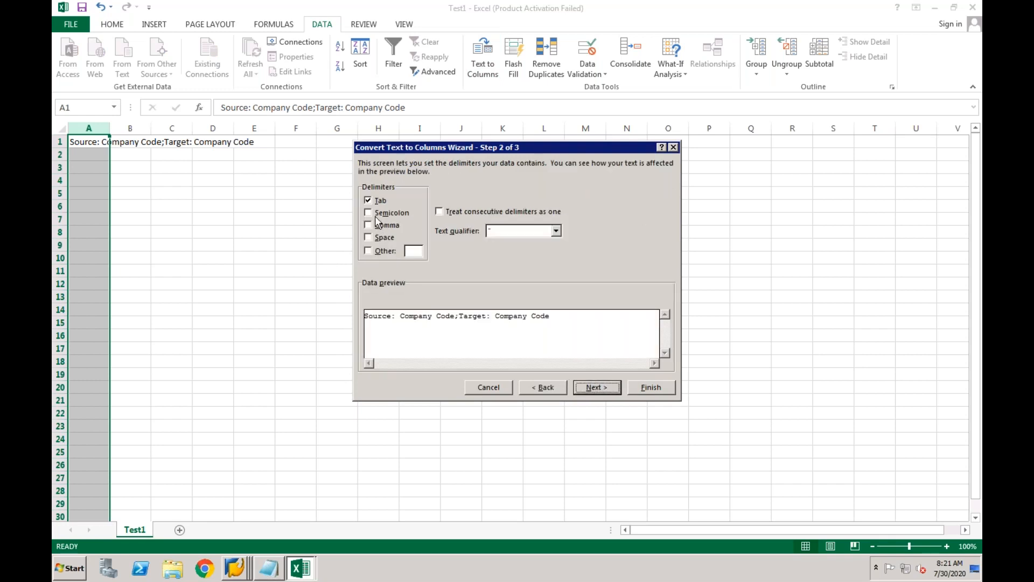
left_click(370, 213)
left_click(369, 200)
left_click(645, 388)
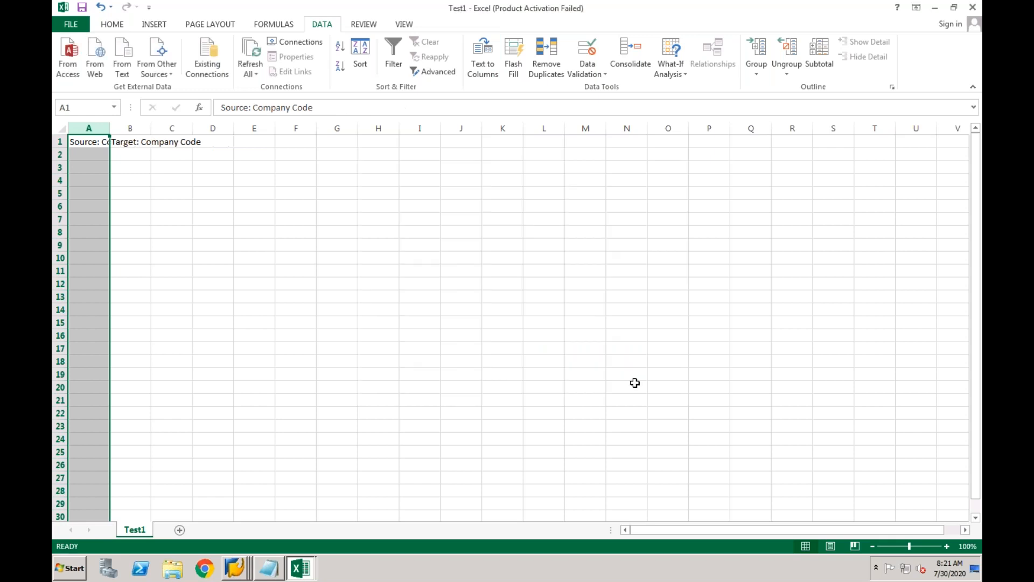
Autofit columns A and B to their headers, then return to the Manage Mappings session.
double_click(109, 131)
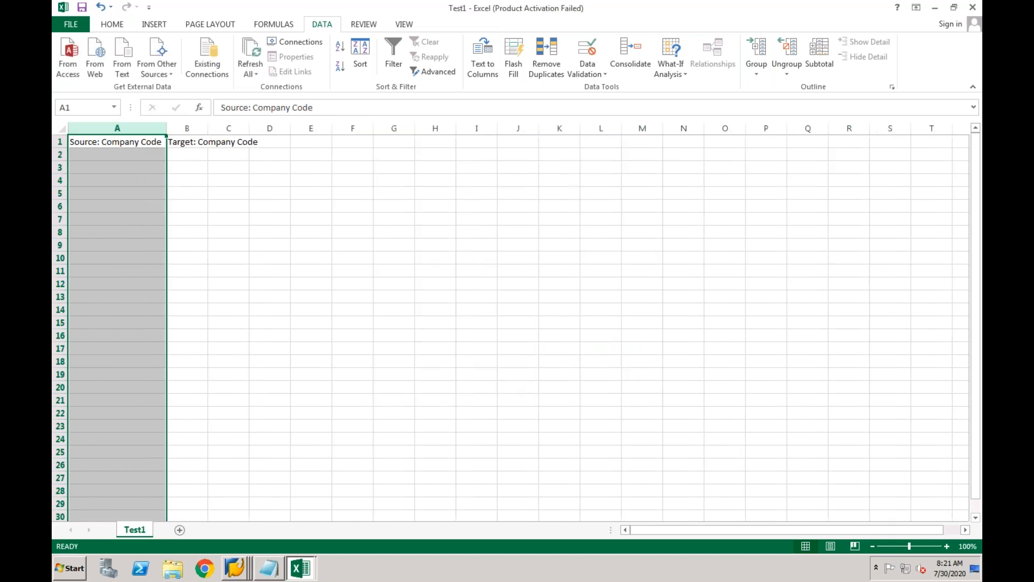
double_click(208, 128)
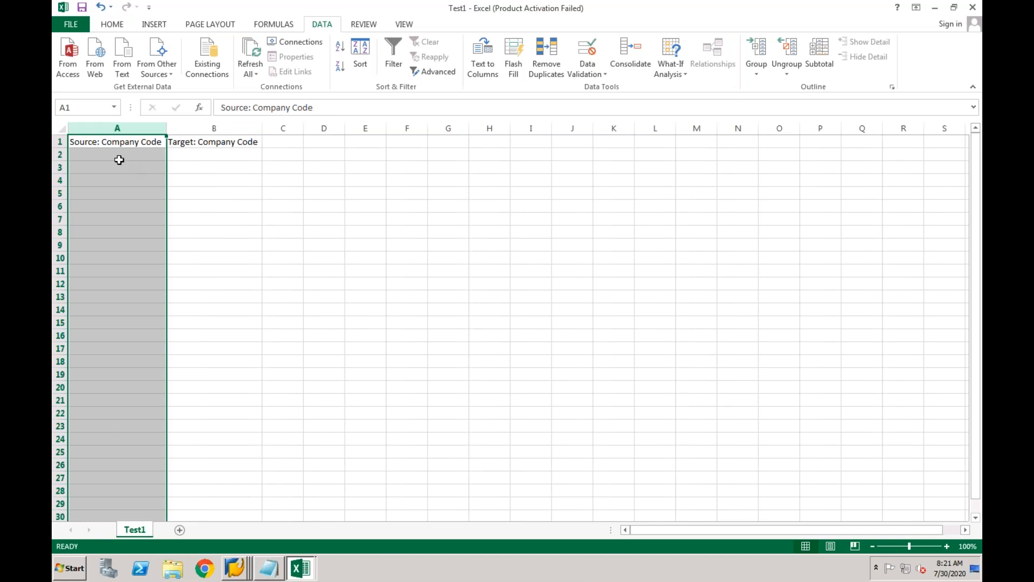
left_click(116, 157)
left_click(204, 152)
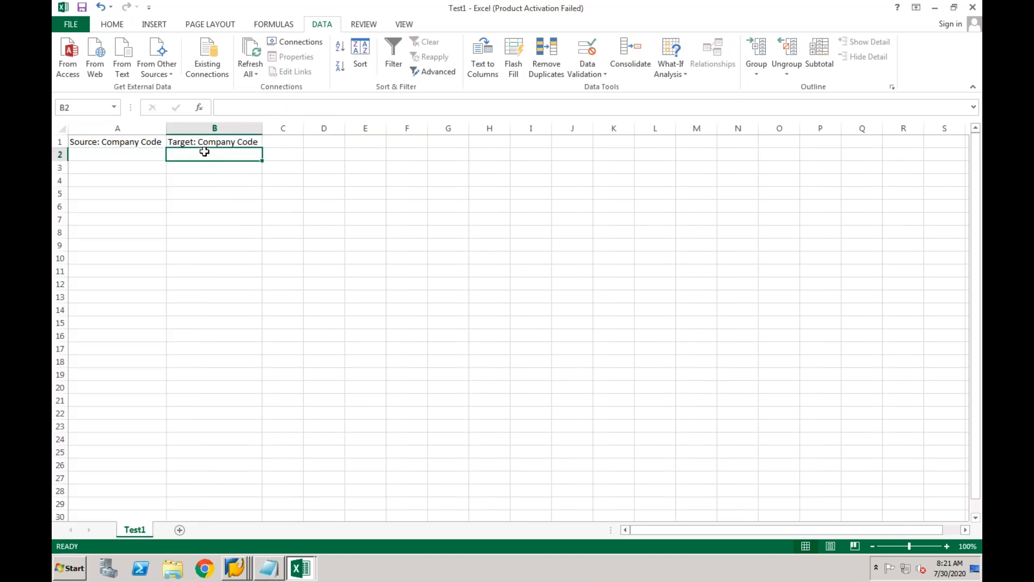
left_click(138, 156)
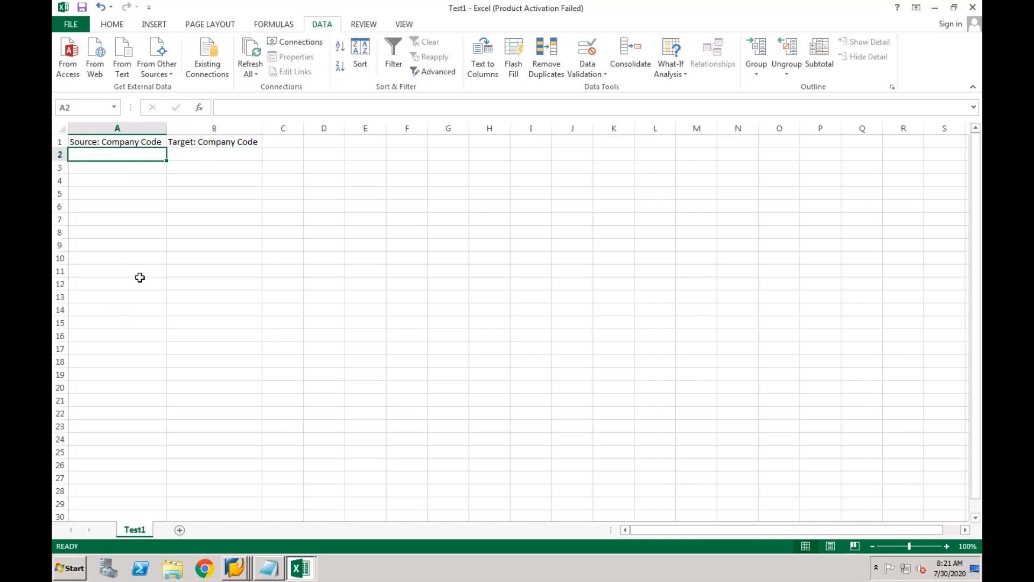
left_click(205, 158)
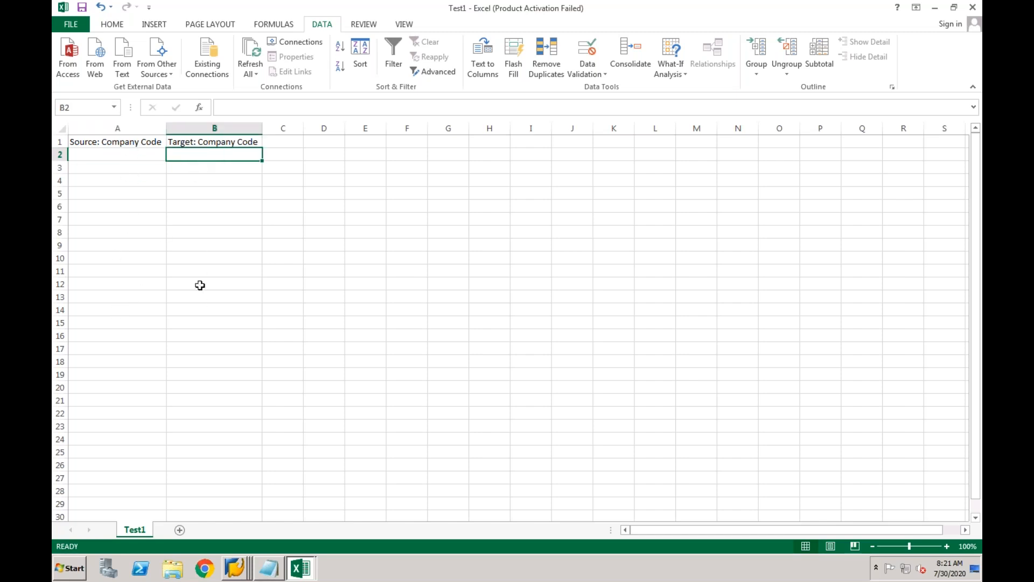
left_click(239, 570)
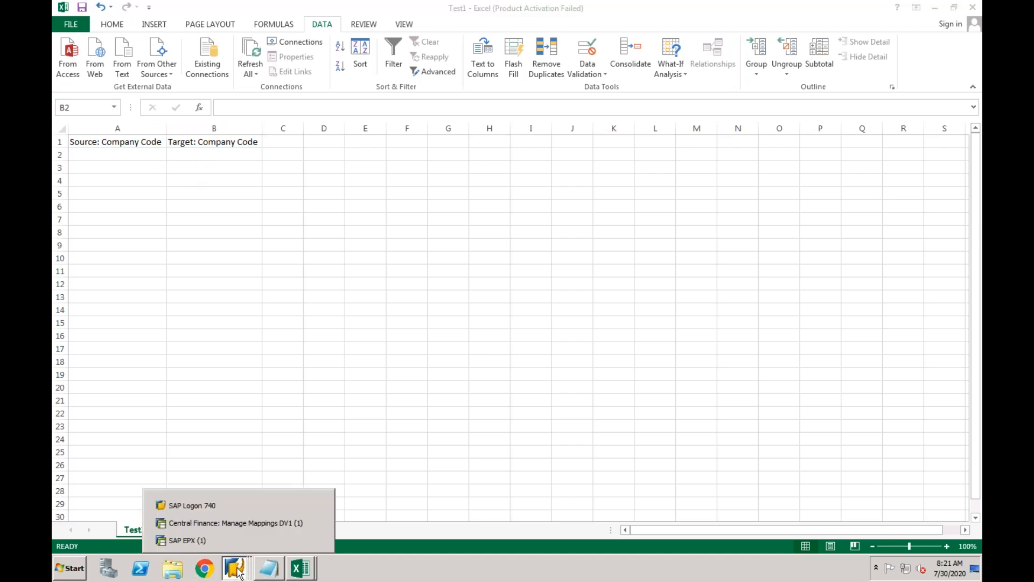
left_click(227, 521)
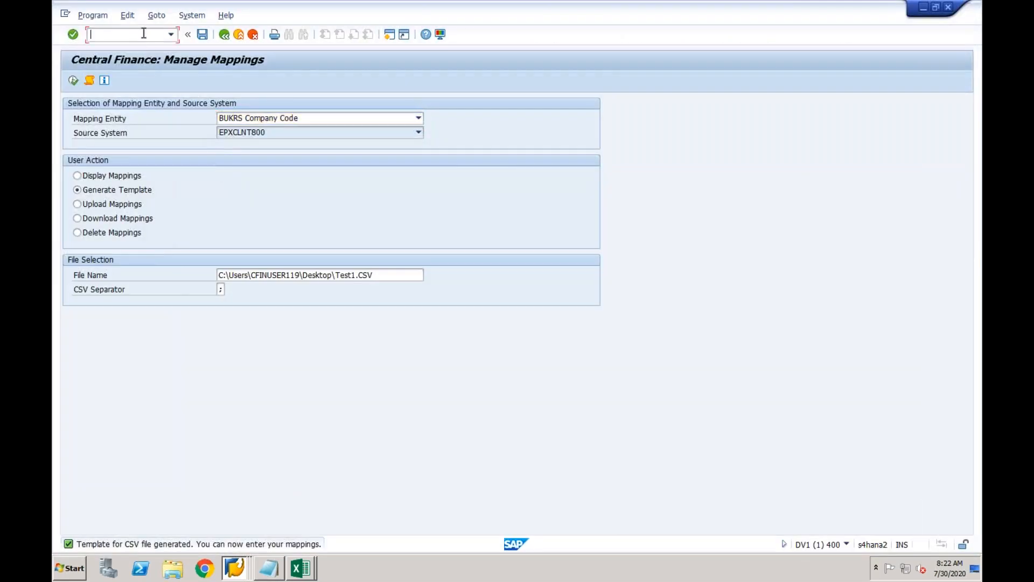
In SPRO, expand Financial Accounting > Central Finance > Target System Settings > Mapping > Define Value Mapping and launch Maintain Value Mapping.
left_click(389, 34)
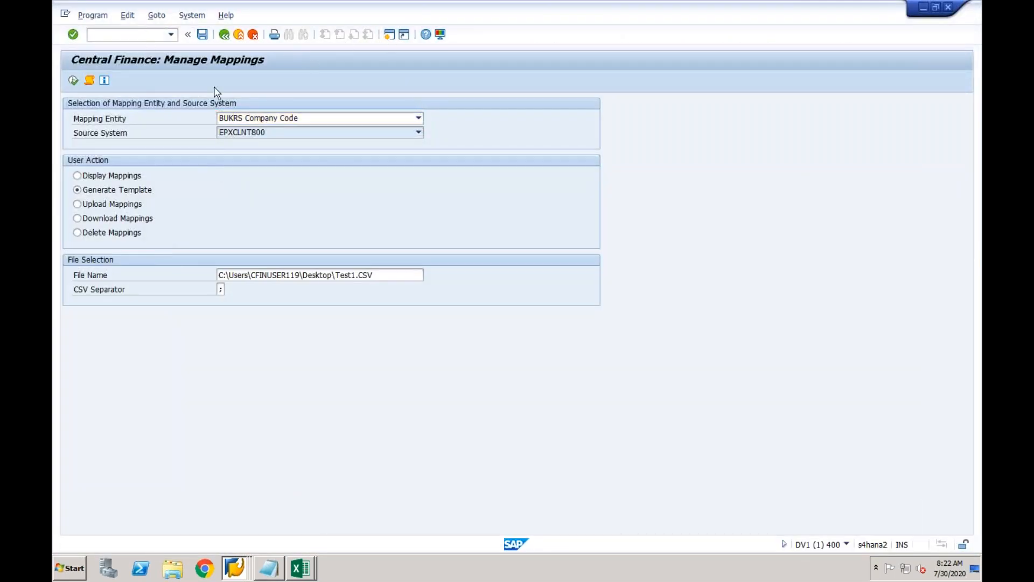
type("spro")
key("Return")
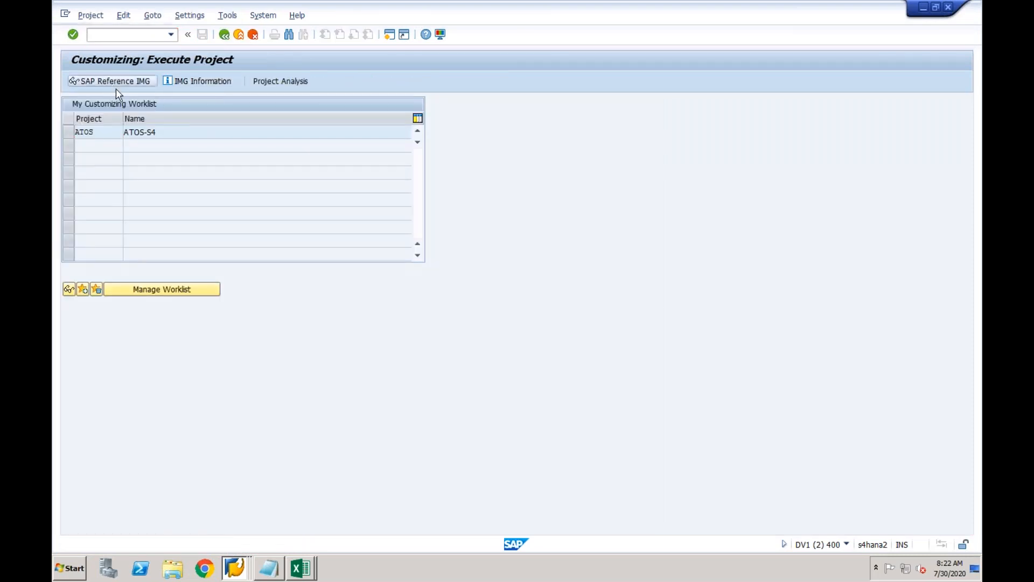
left_click(114, 82)
left_click(83, 221)
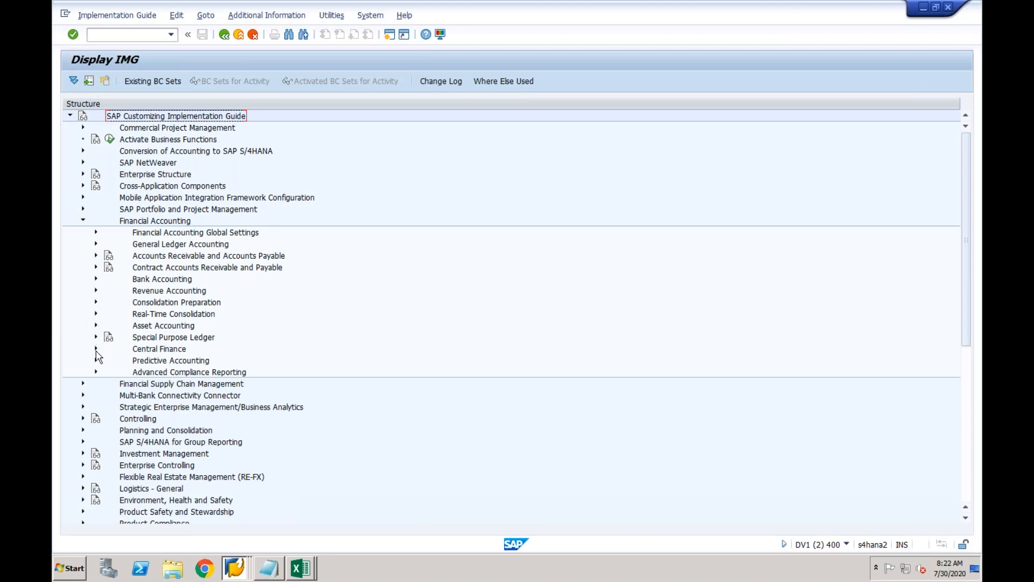
left_click(96, 350)
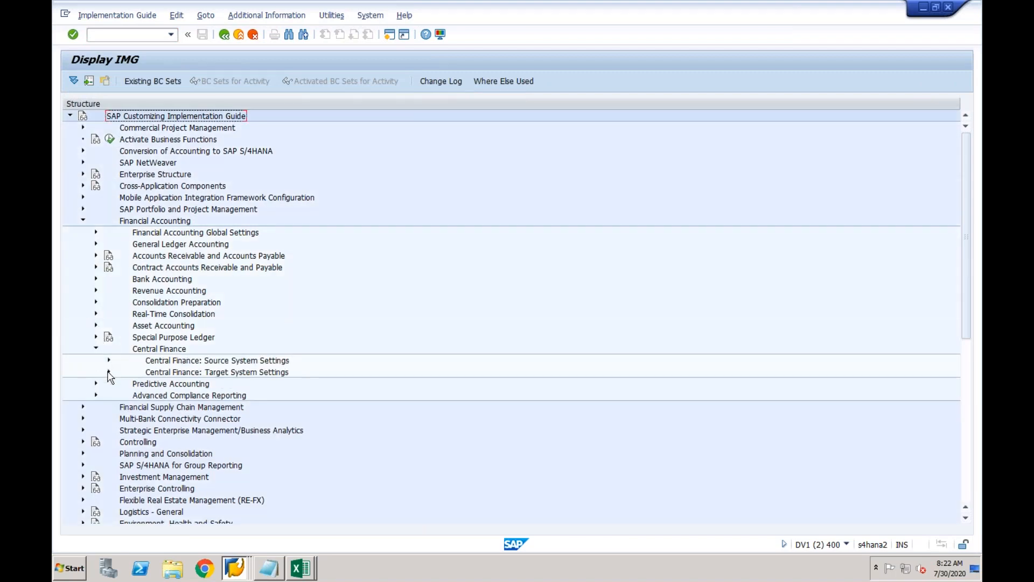
left_click(108, 373)
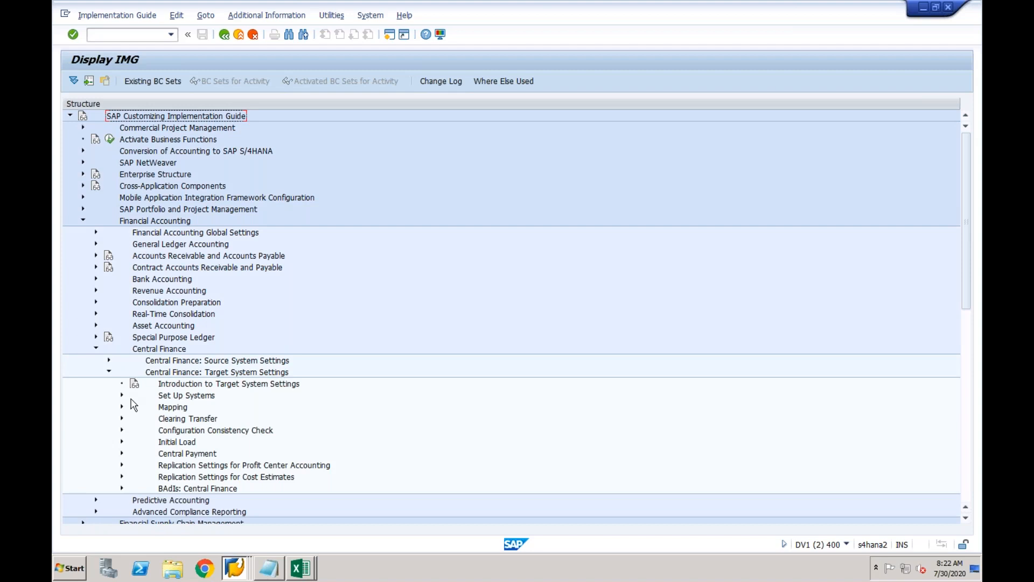
left_click(121, 407)
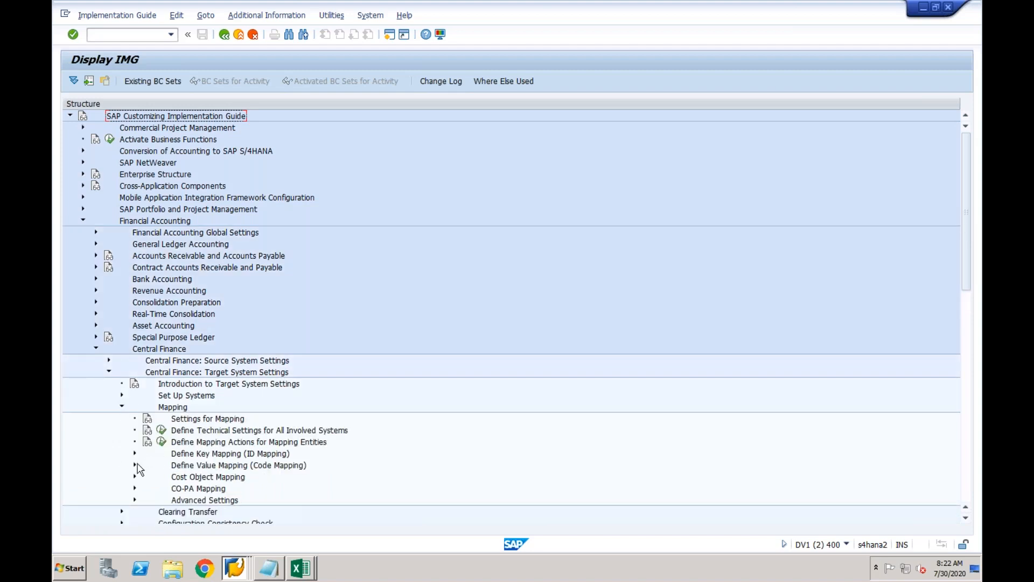
left_click(135, 465)
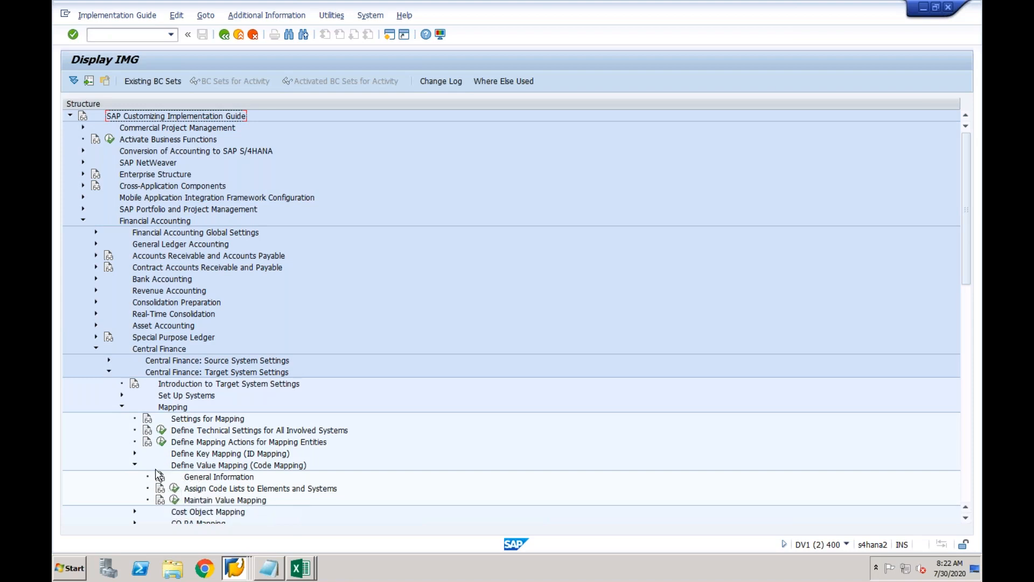
left_click(174, 500)
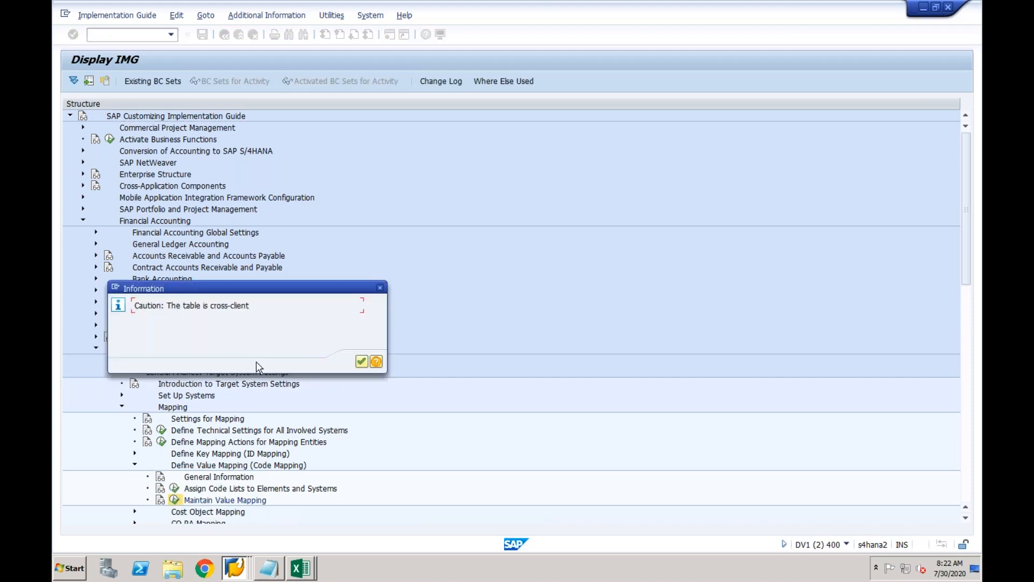
Open the value mappings for BUKRS code list 01.
left_click(361, 362)
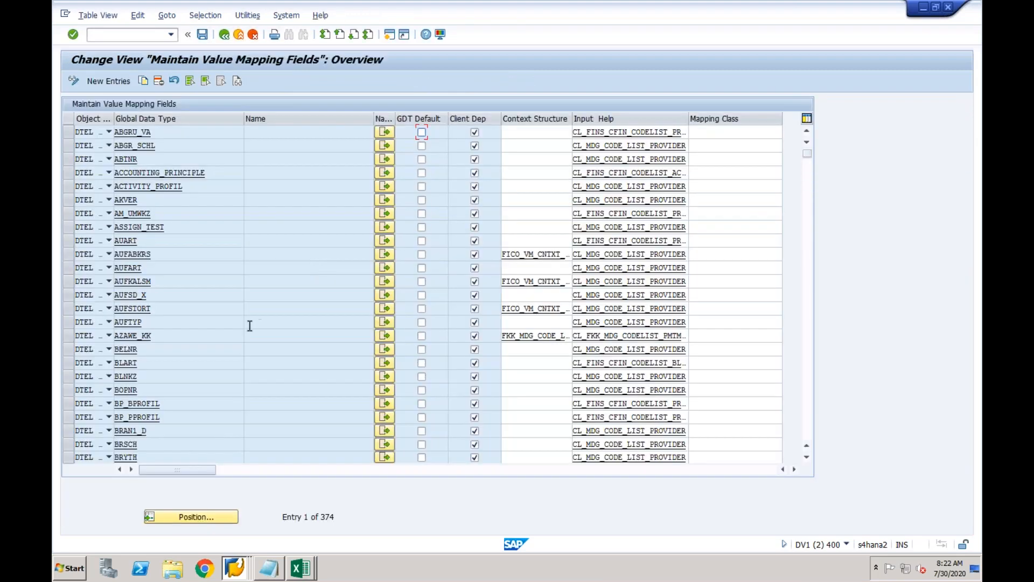
left_click(808, 323)
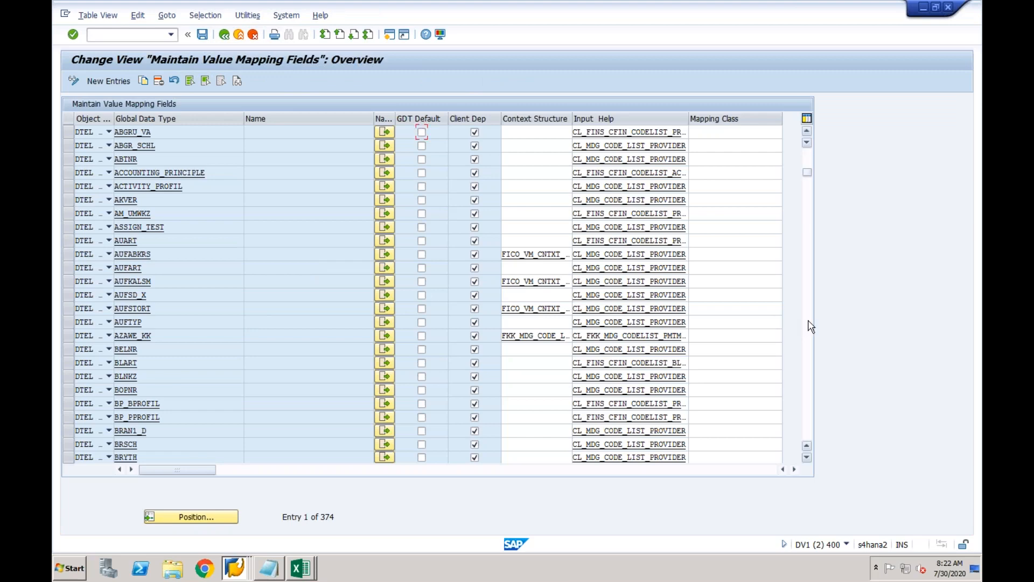
left_click(386, 159)
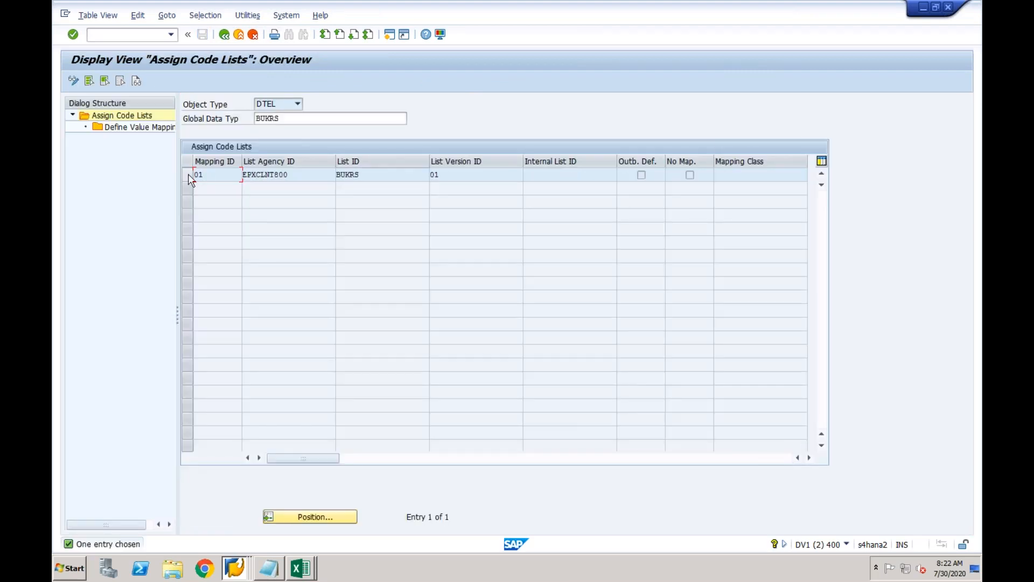
left_click(187, 174)
double_click(152, 128)
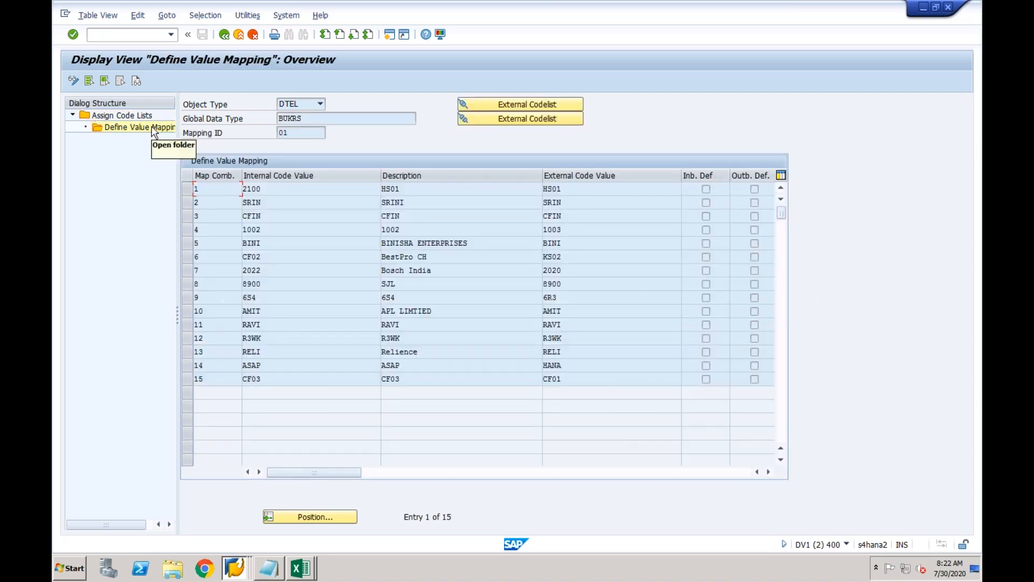
Delete the CF03 mapping row in change mode and save it to the customizing request.
left_click(190, 380)
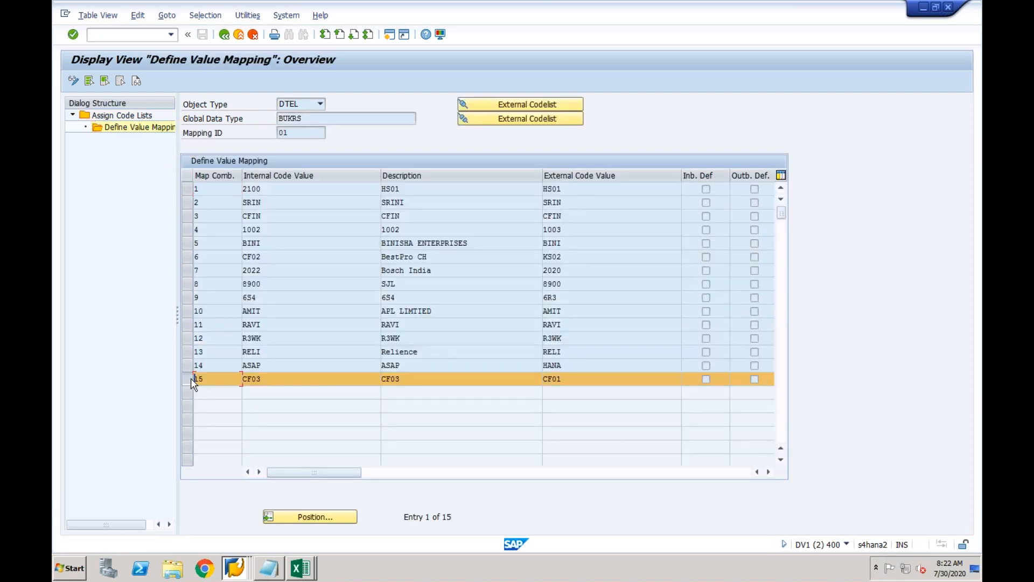
left_click(74, 80)
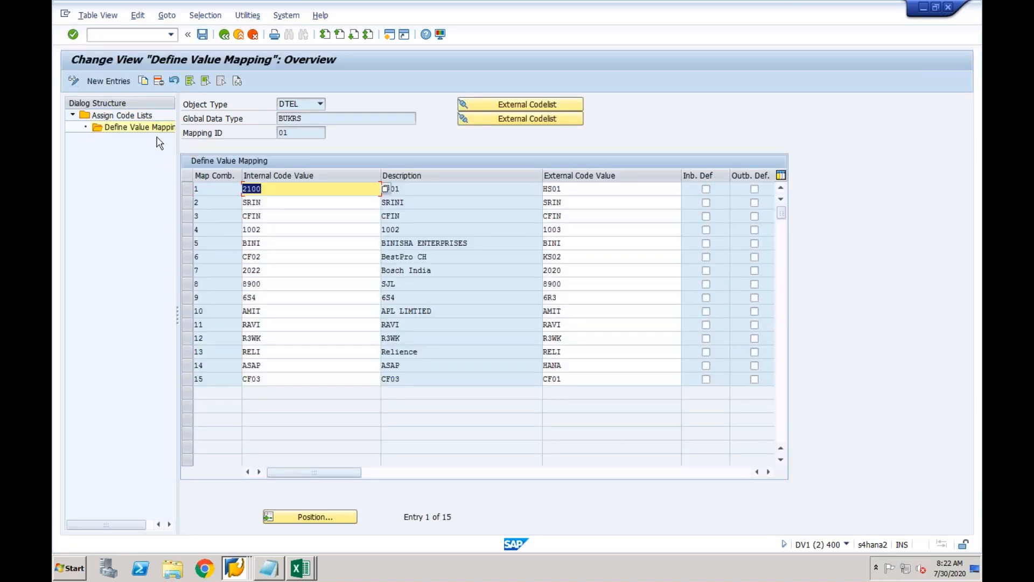
left_click(187, 380)
left_click(158, 81)
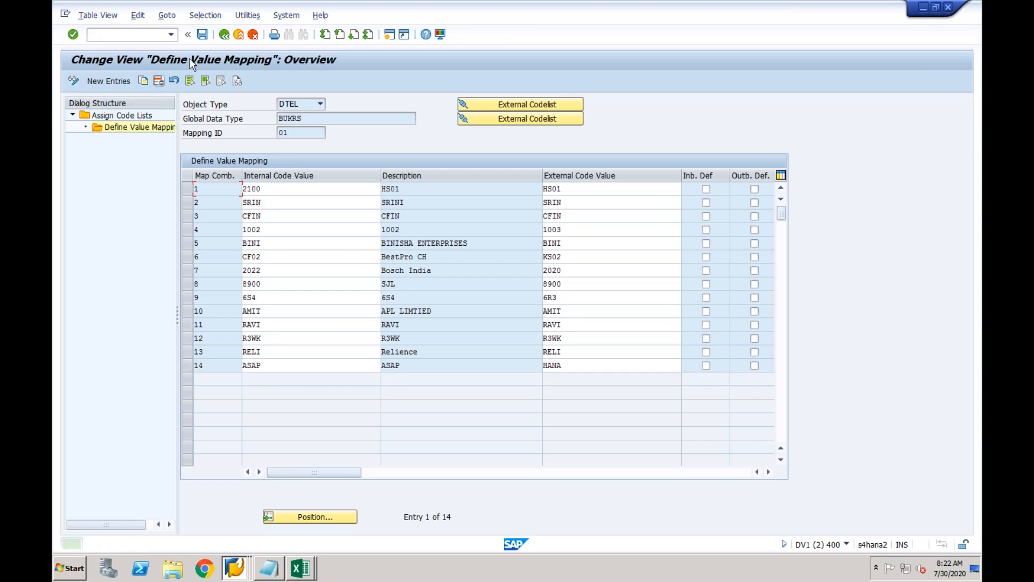
left_click(203, 34)
left_click(243, 219)
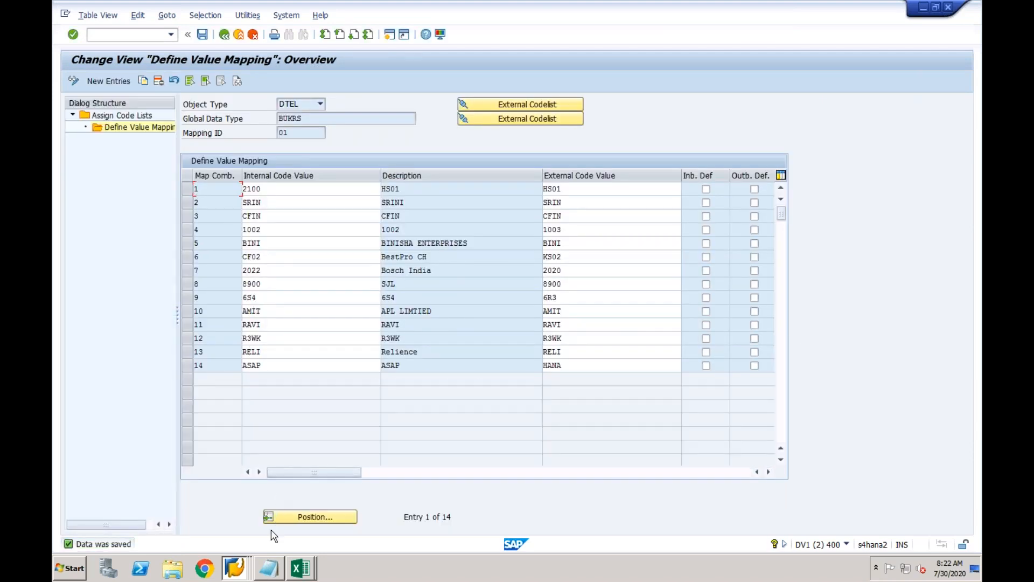
left_click(300, 567)
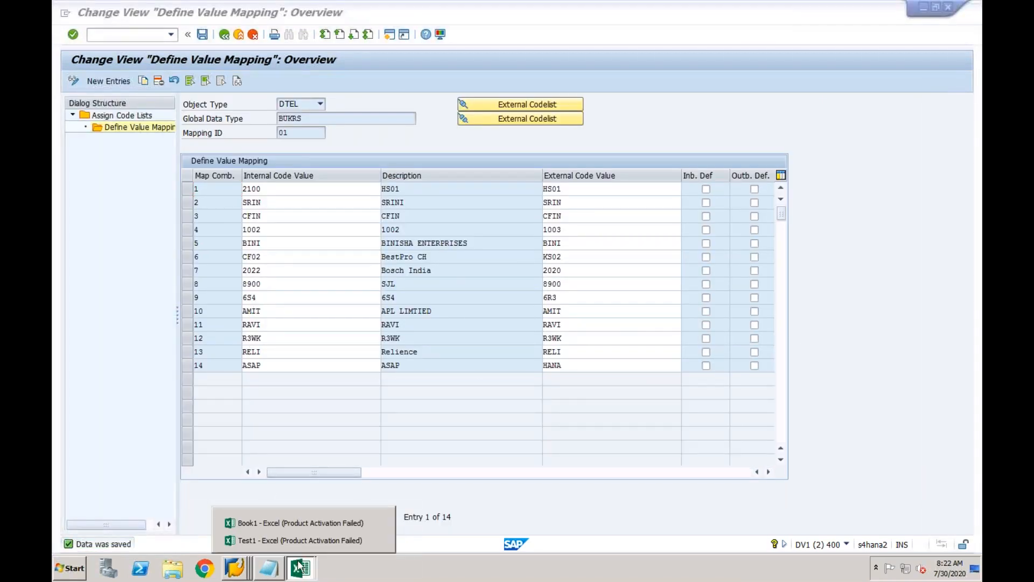
Enter CF01 in cell A2 and CF03 in cell B2 of Test1.
left_click(272, 540)
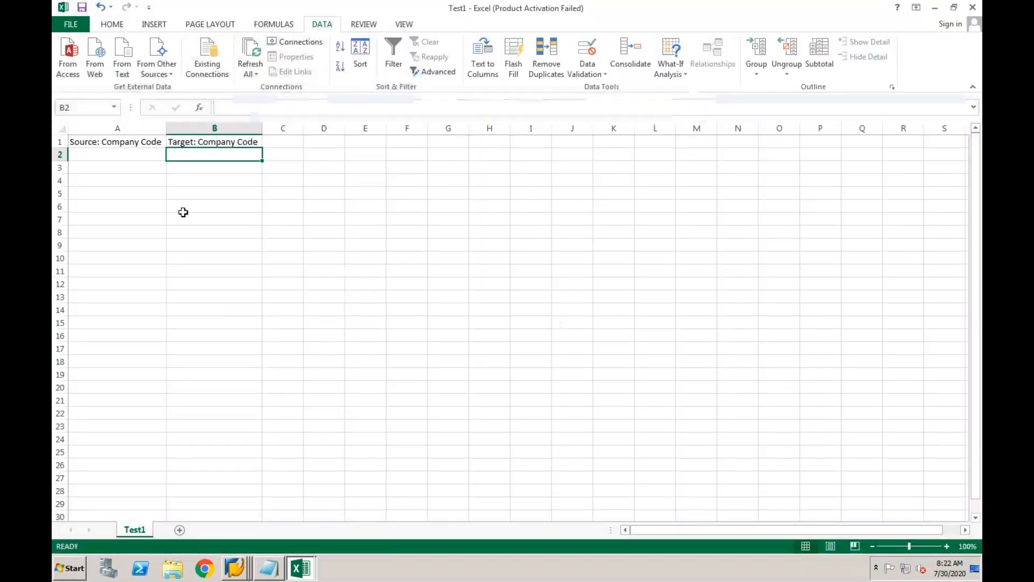
left_click(138, 154)
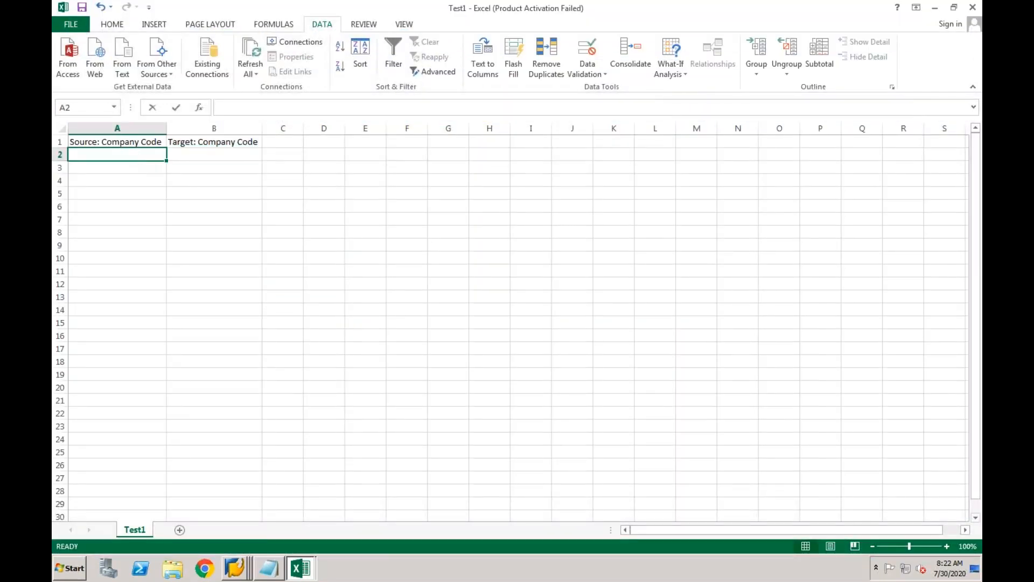
type("CF01")
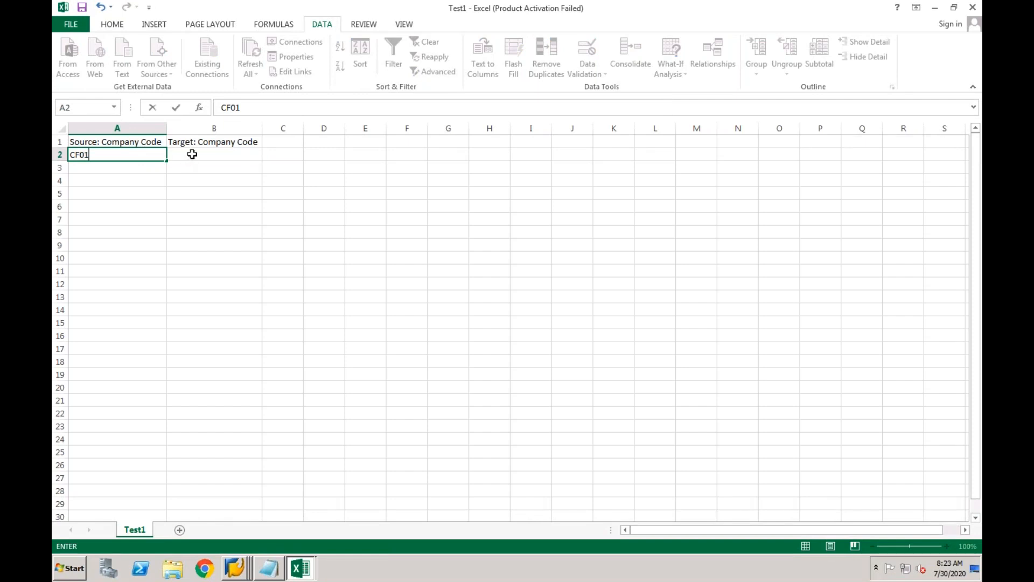
left_click(193, 155)
type("CF0")
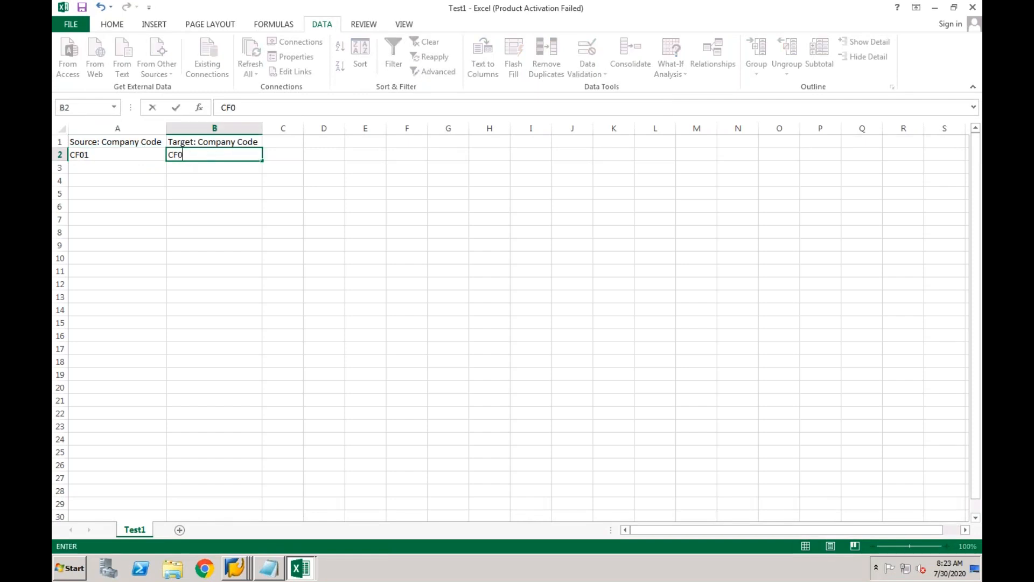
type("3")
key("Return")
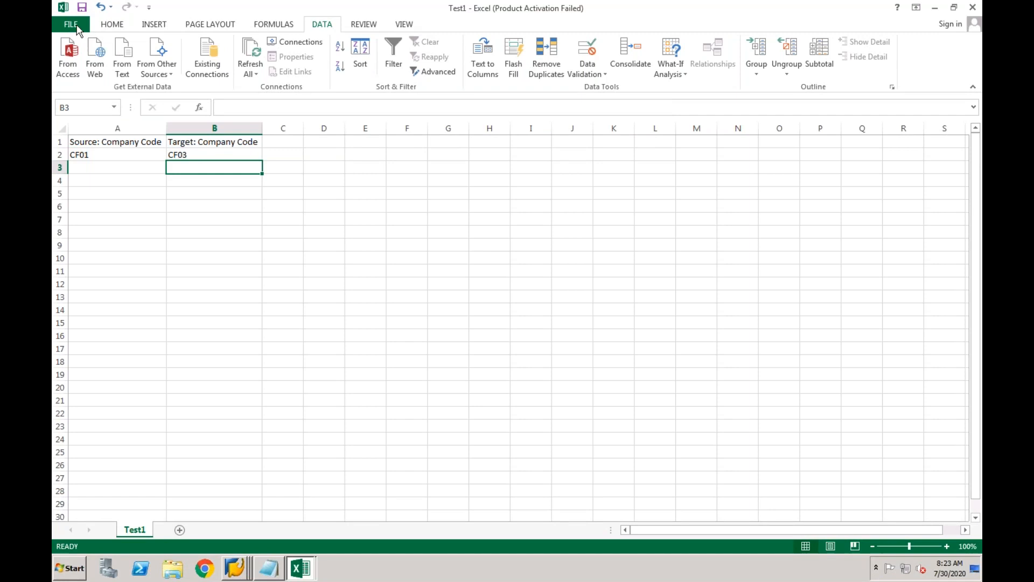
Look at the Save As locations, then close the Test1 workbook.
left_click(76, 25)
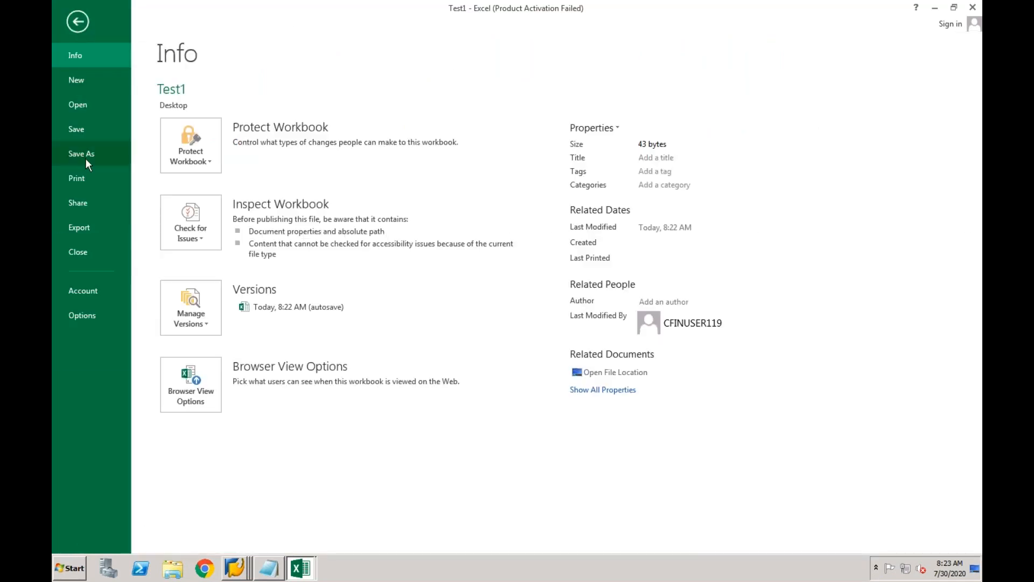
left_click(86, 158)
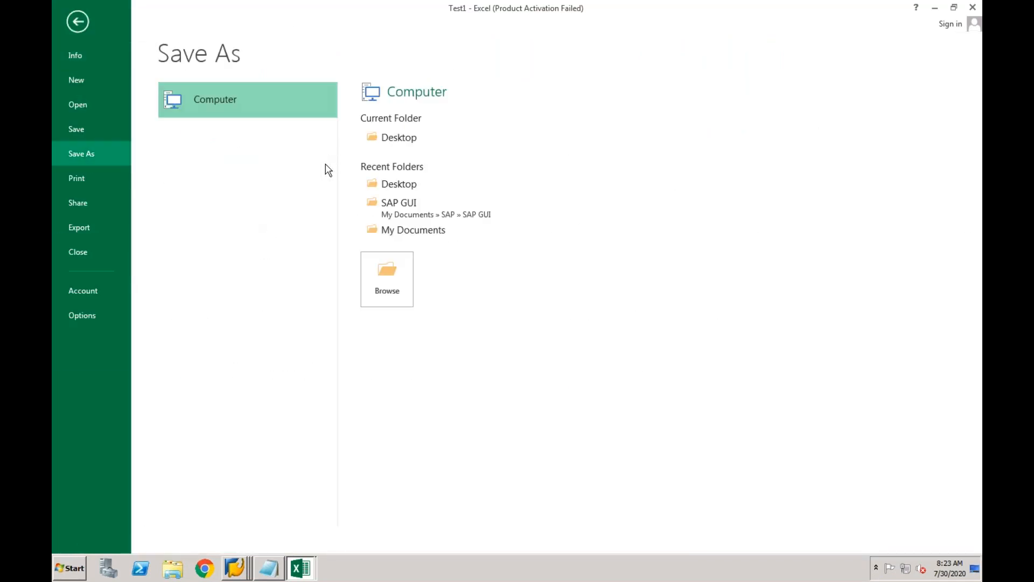
key("Escape")
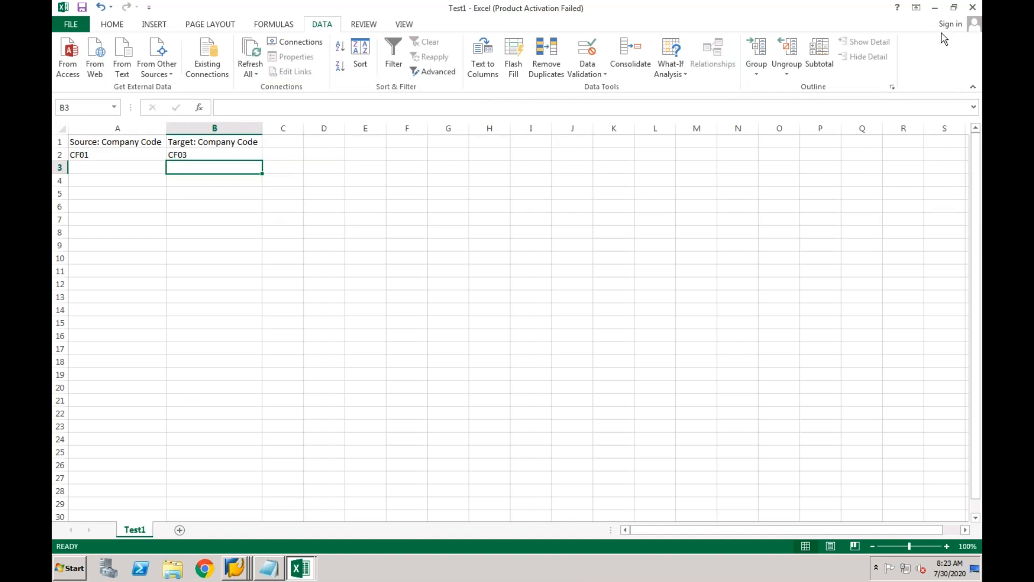
left_click(973, 7)
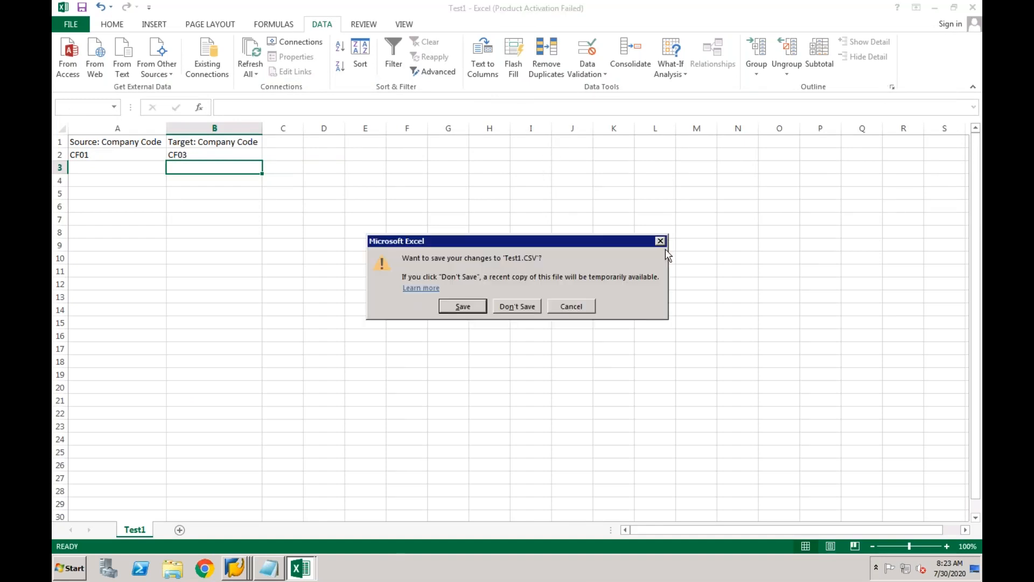
Discard the changes and reopen Test1 from the desktop.
left_click(529, 306)
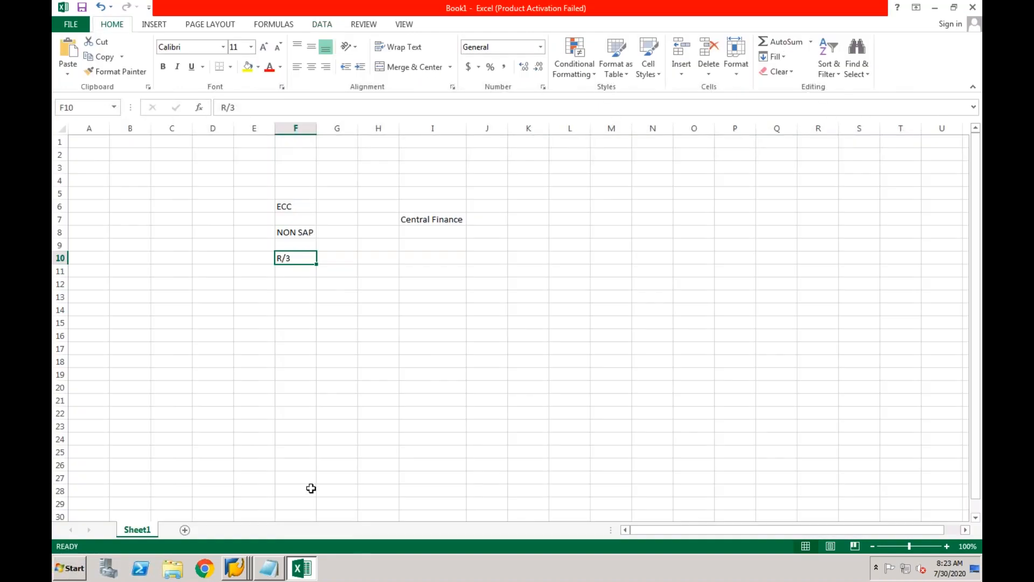
right_click(353, 568)
left_click(372, 508)
double_click(82, 503)
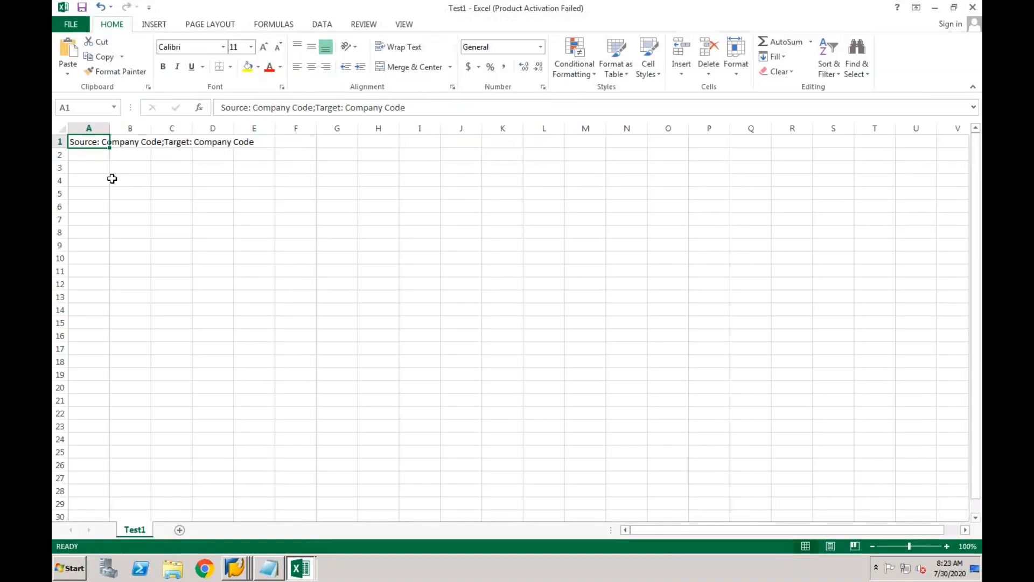
Enter CF01;CF03 in cell A2 and save, keeping the CSV format.
left_click(92, 158)
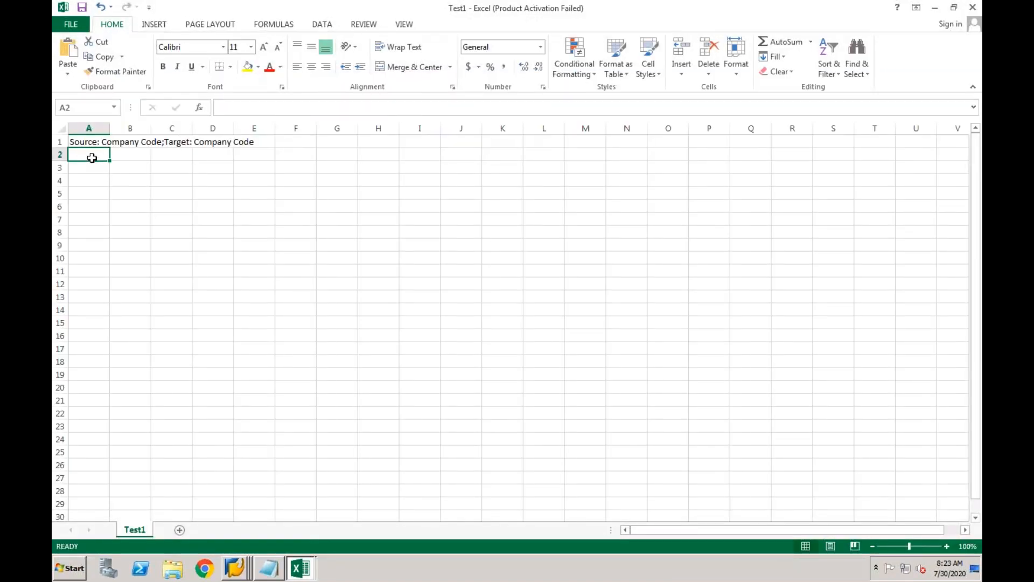
type("CF01;CF0")
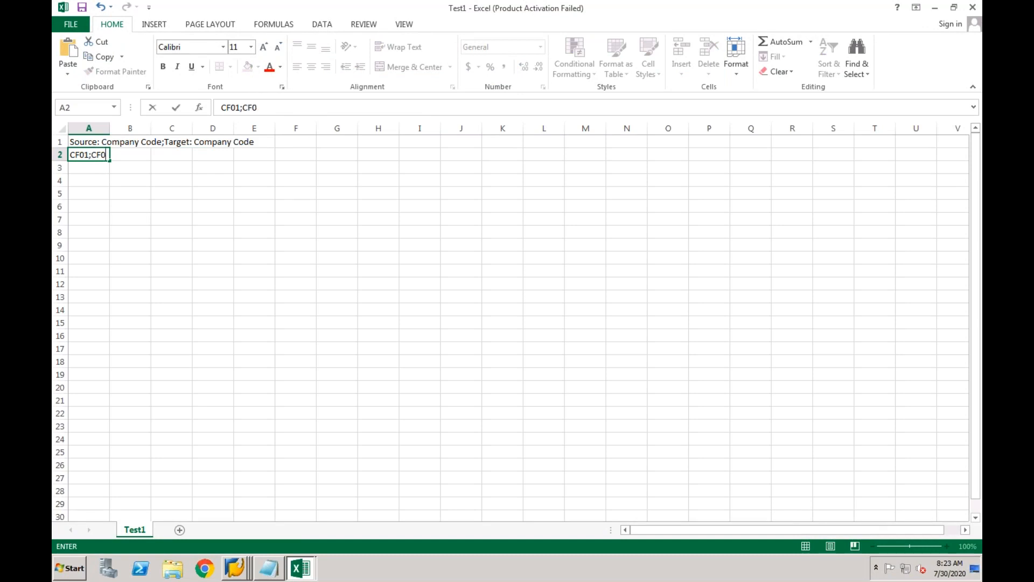
key("Return")
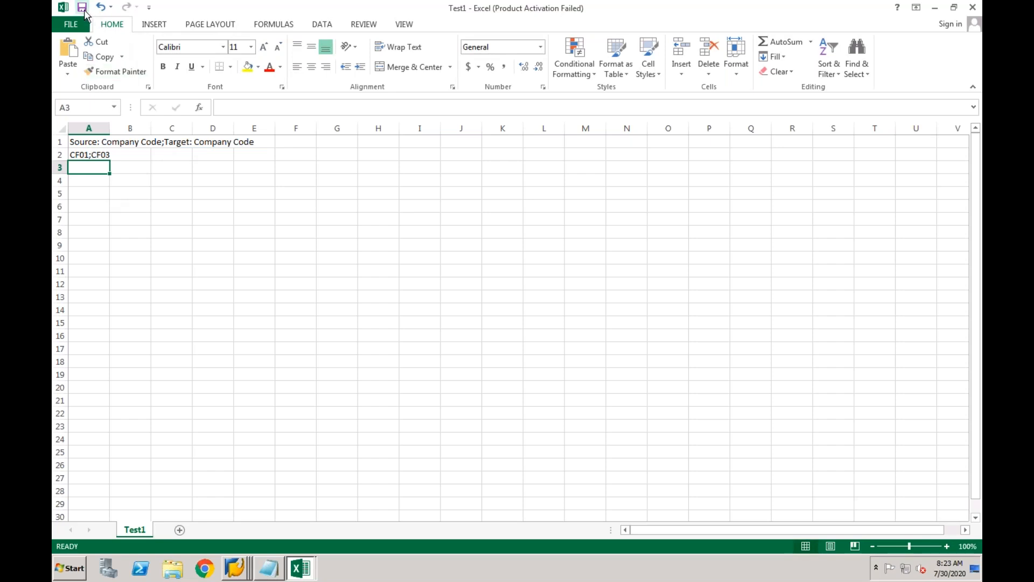
left_click(82, 7)
left_click(465, 315)
Close Test1, saving changes in CSV format.
left_click(973, 7)
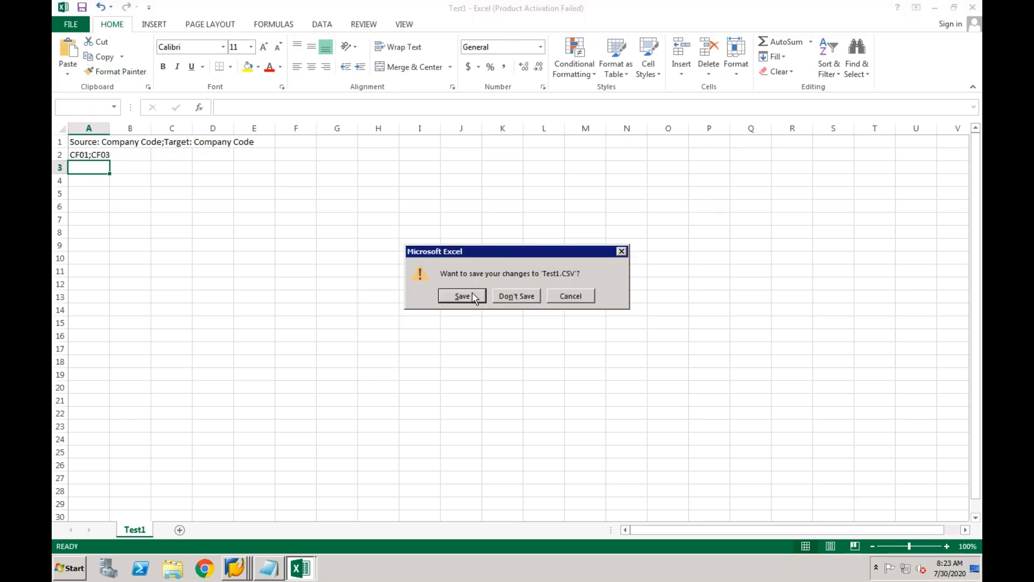
left_click(462, 296)
left_click(465, 317)
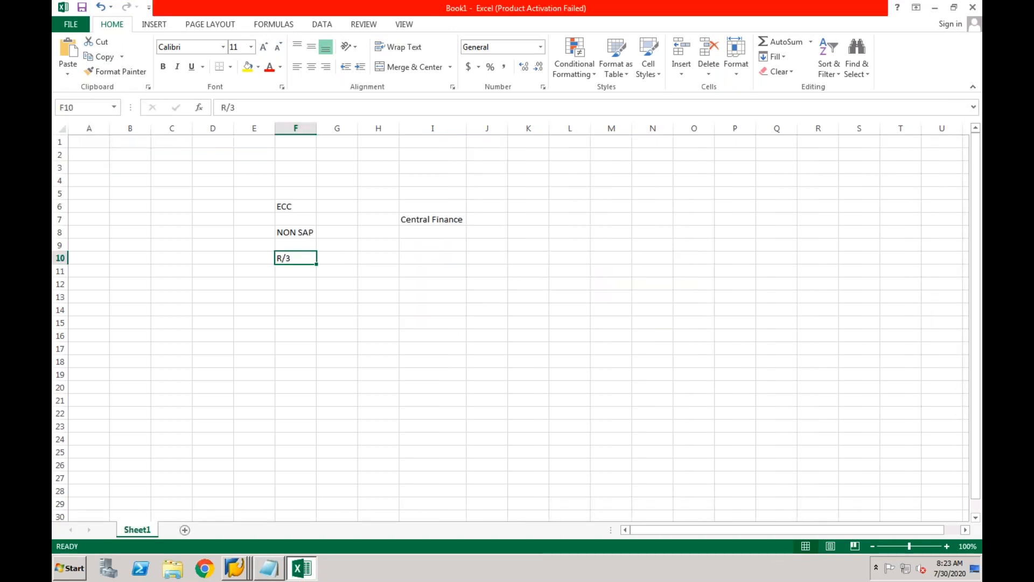
left_click(237, 569)
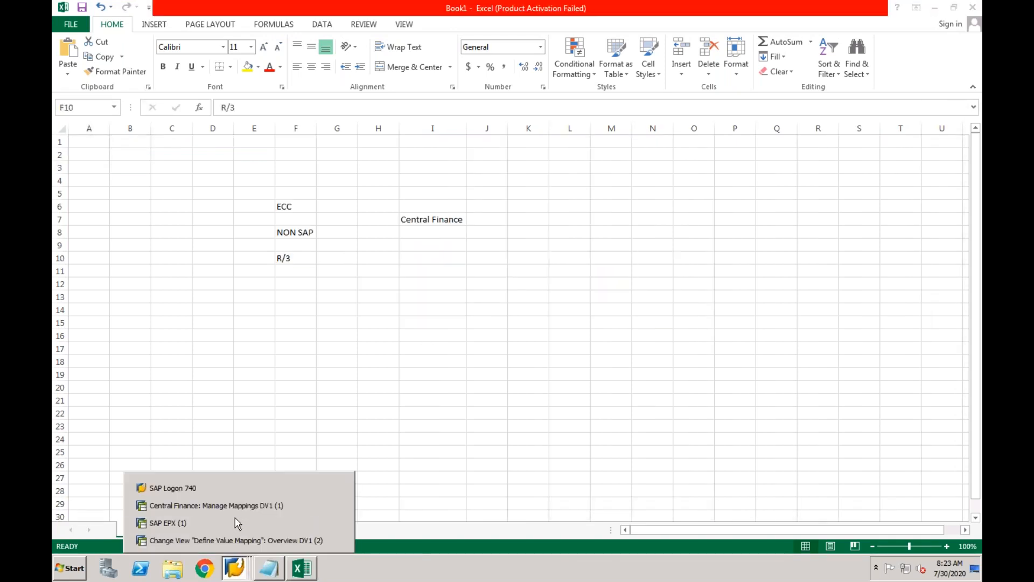
Test-run the Test1.CSV mapping upload, allow file access, then leave the application log.
left_click(234, 506)
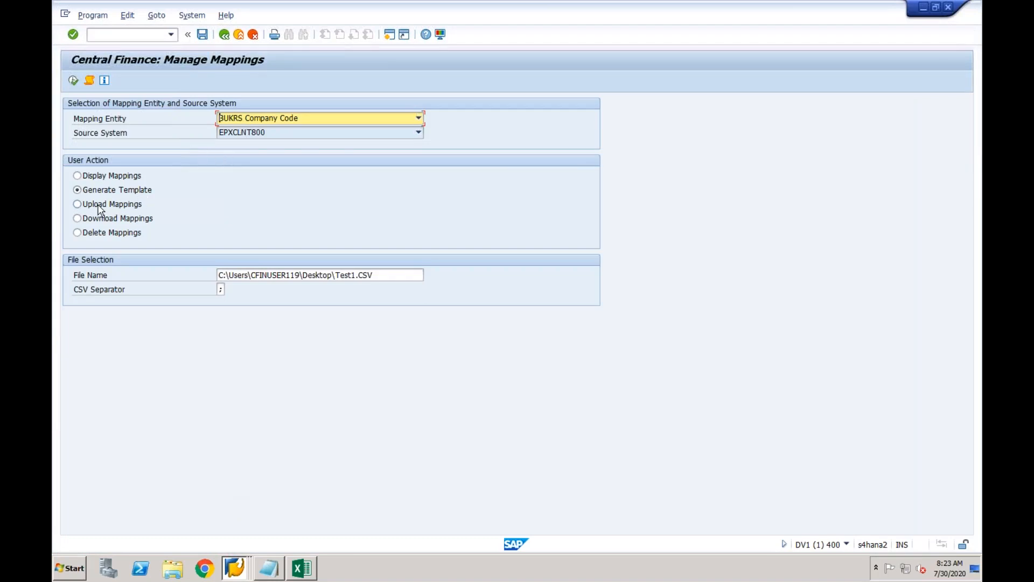
left_click(78, 204)
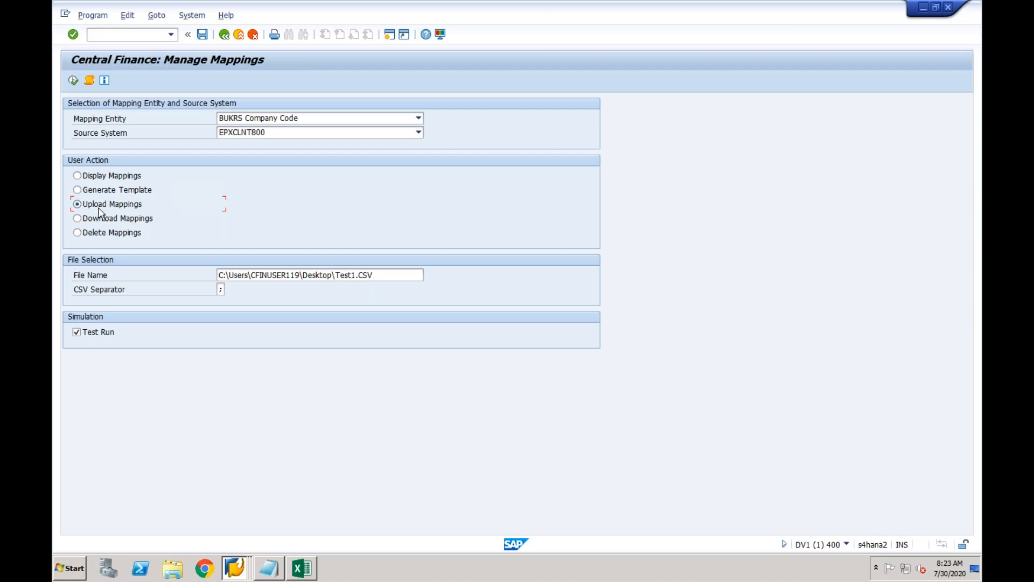
left_click(379, 276)
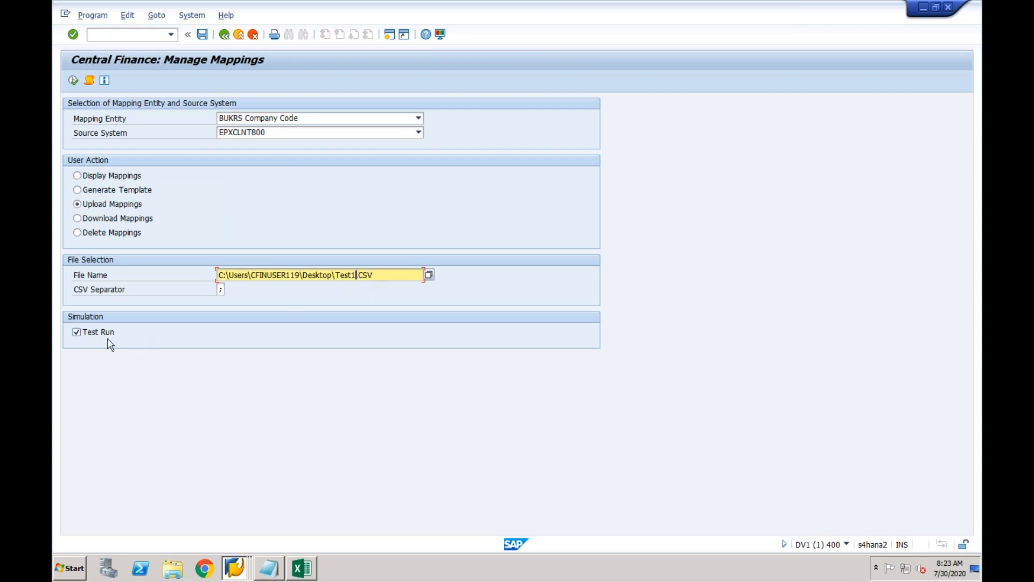
left_click(73, 81)
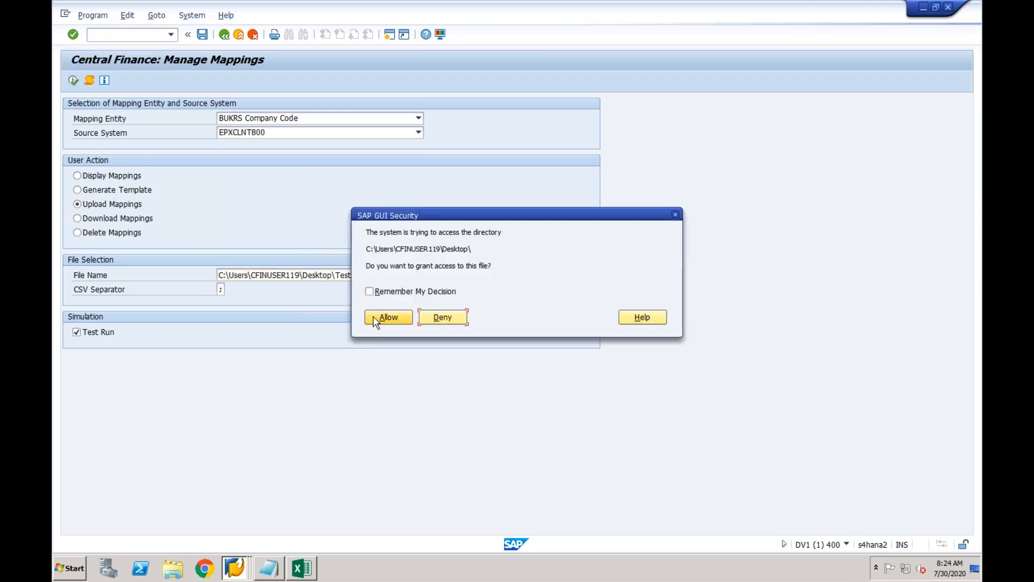
left_click(378, 317)
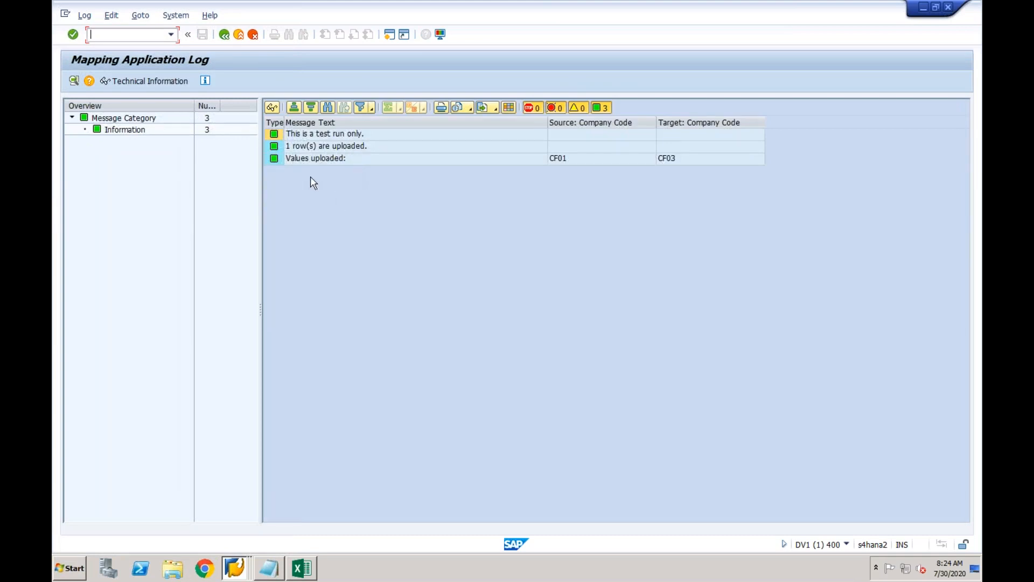
left_click(225, 34)
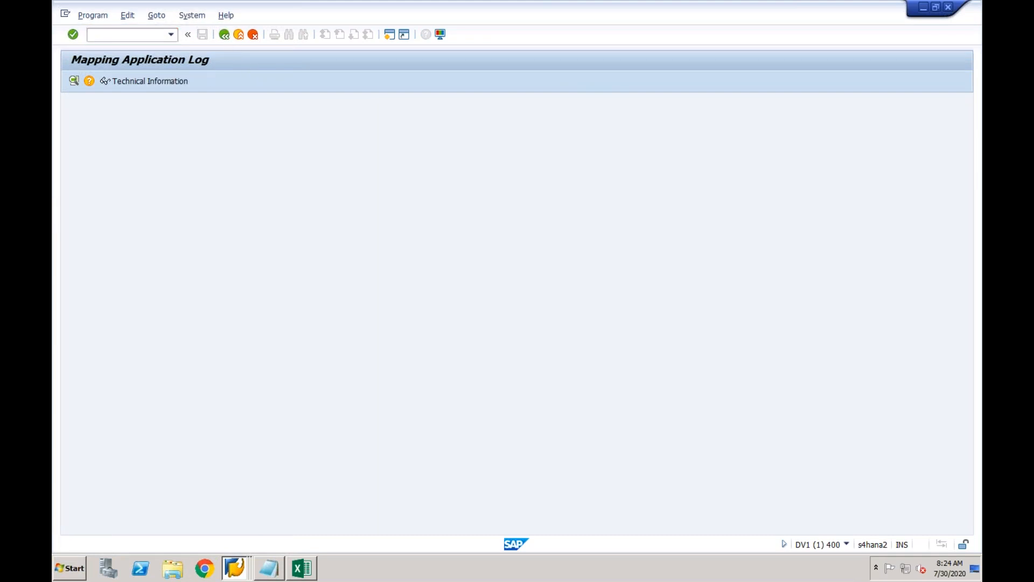
Clear Test Run and execute the real upload, allowing access to the Desktop and Test1.CSV.
left_click(95, 334)
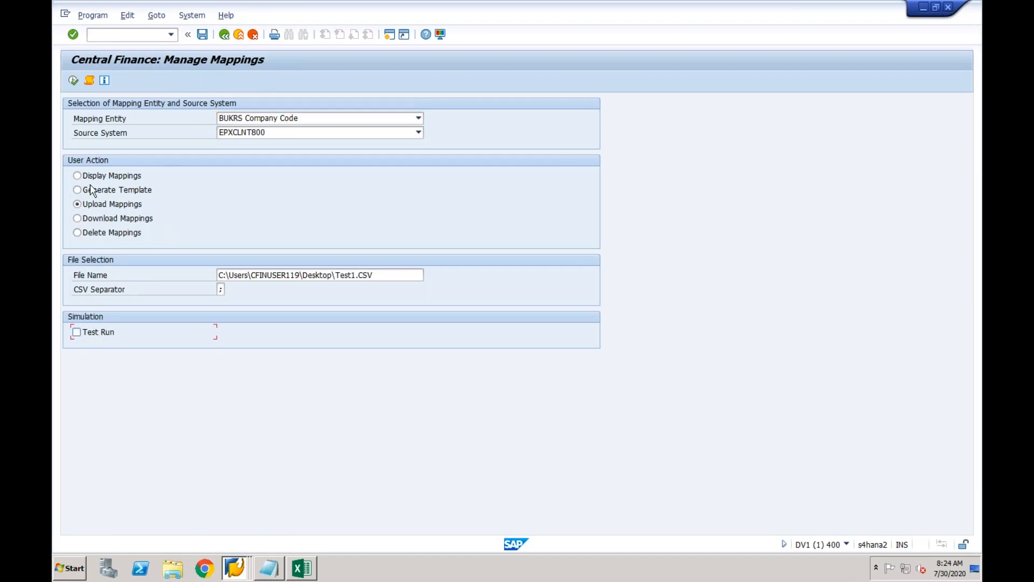
left_click(73, 79)
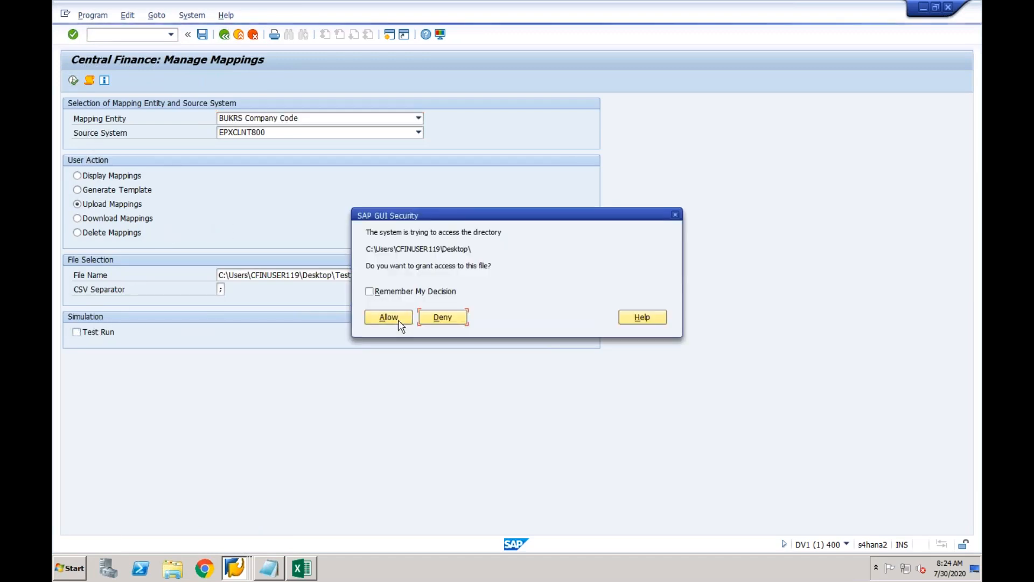
left_click(388, 318)
left_click(385, 319)
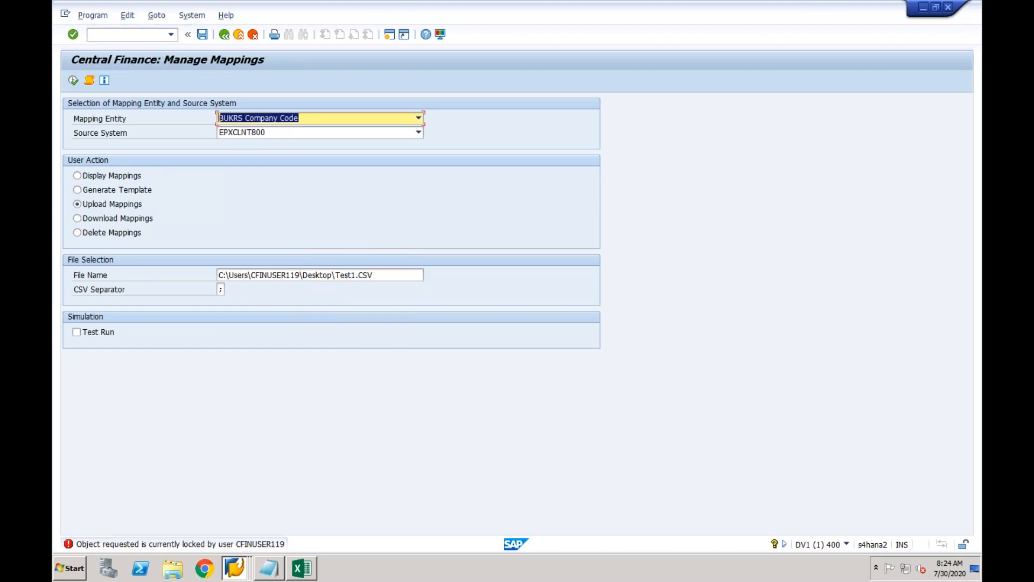
Exit the open Define Value Mapping table to release its lock, then rerun the upload.
left_click(236, 568)
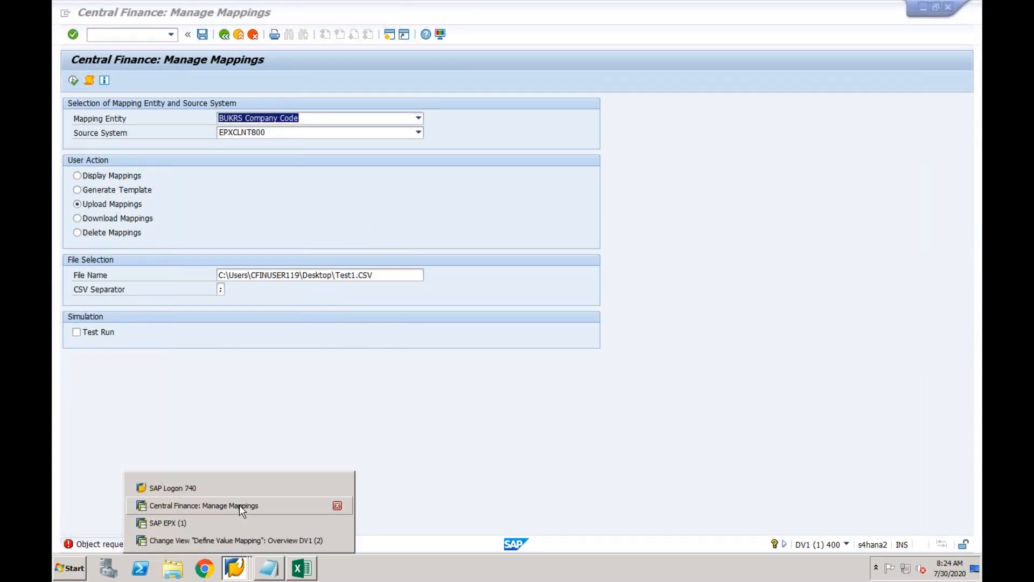
left_click(237, 539)
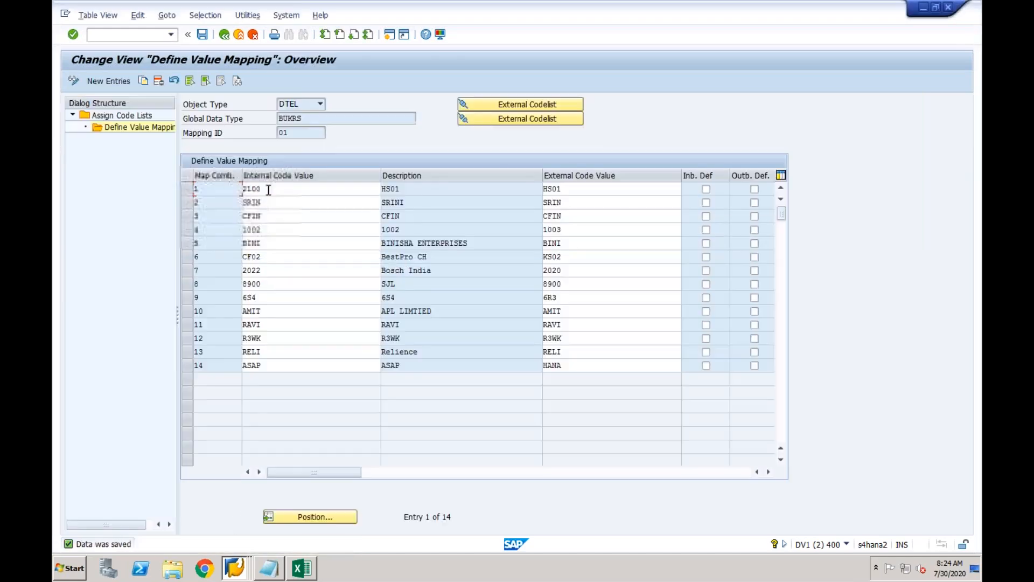
left_click(239, 34)
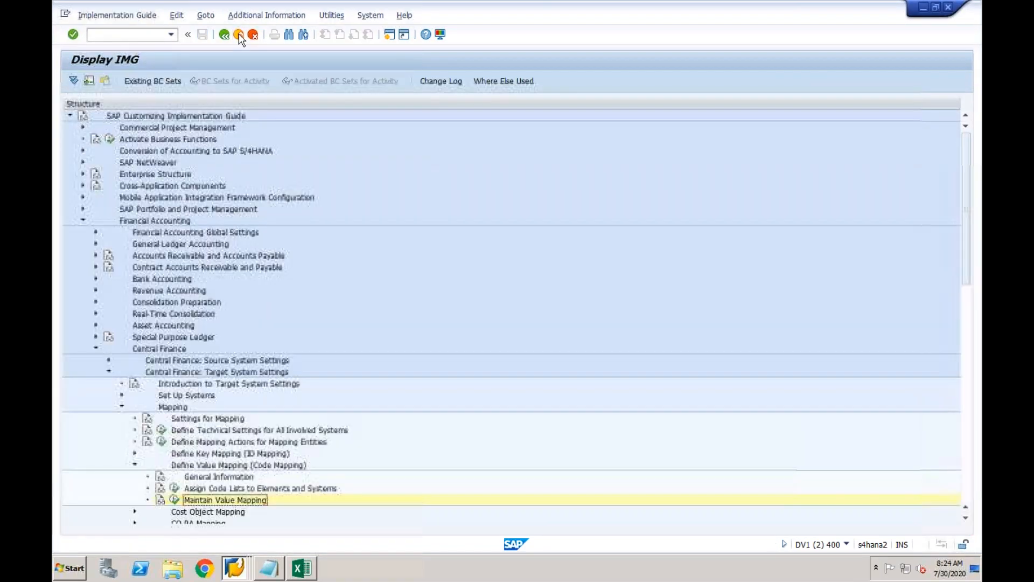
left_click(235, 567)
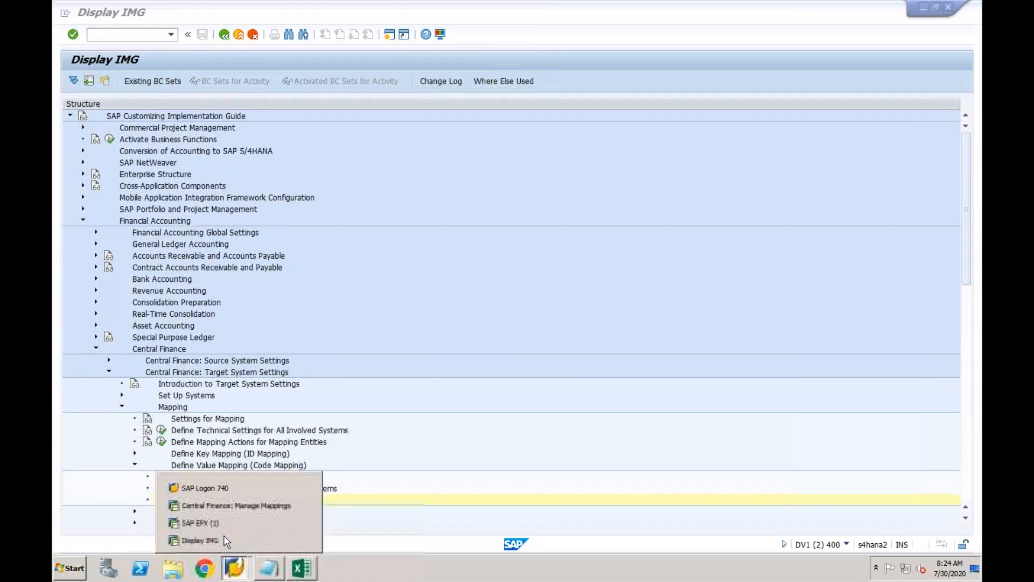
left_click(222, 506)
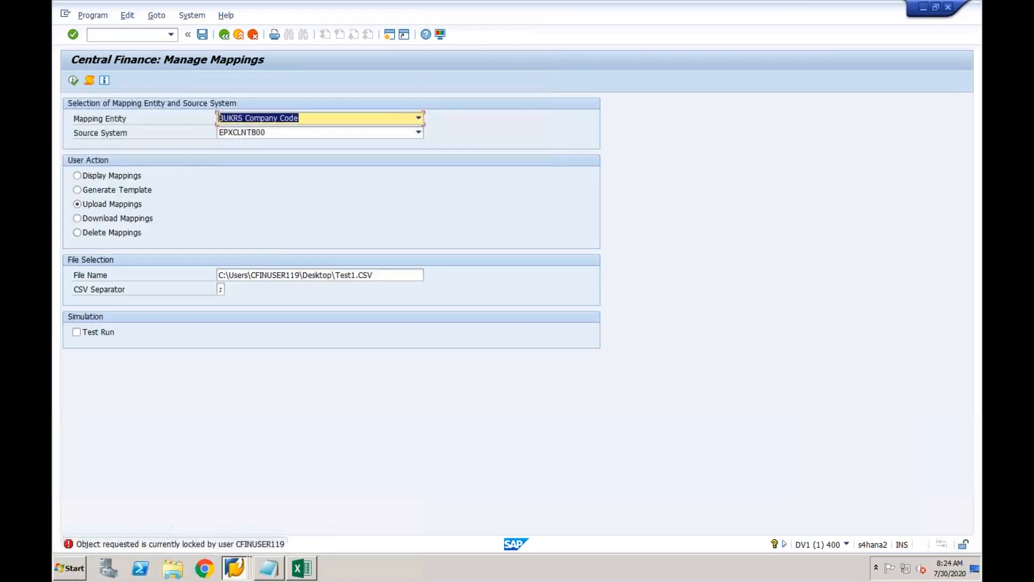
left_click(75, 81)
left_click(384, 317)
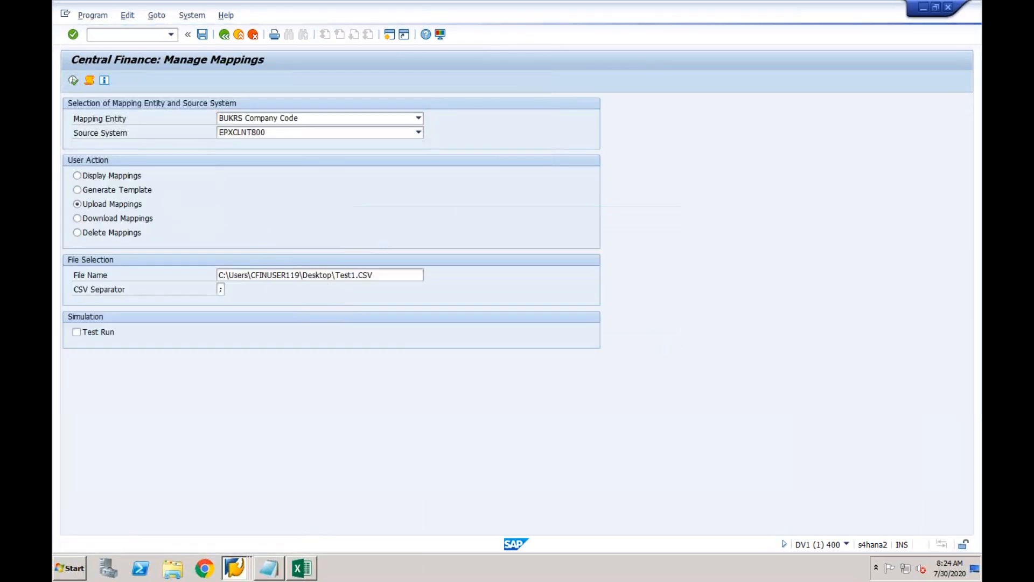
left_click(384, 317)
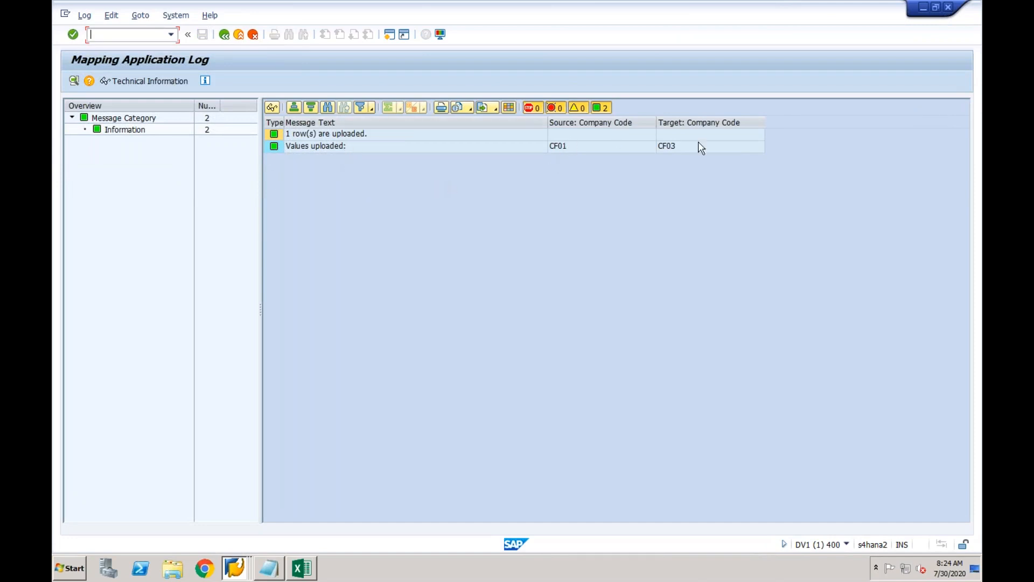
From the IMG, open Maintain Value Mapping and the BUKRS code list value mappings.
left_click(238, 568)
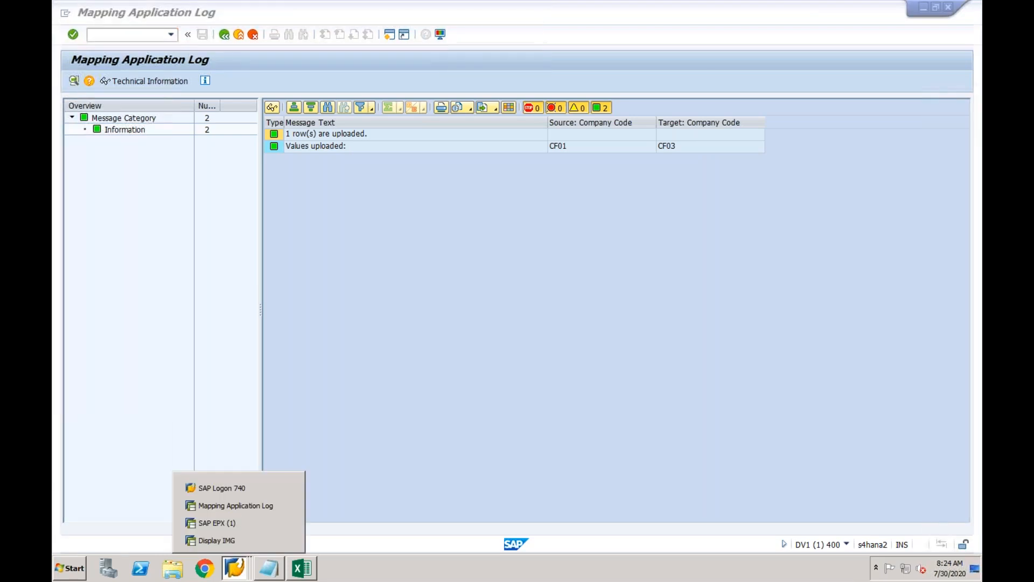
left_click(232, 540)
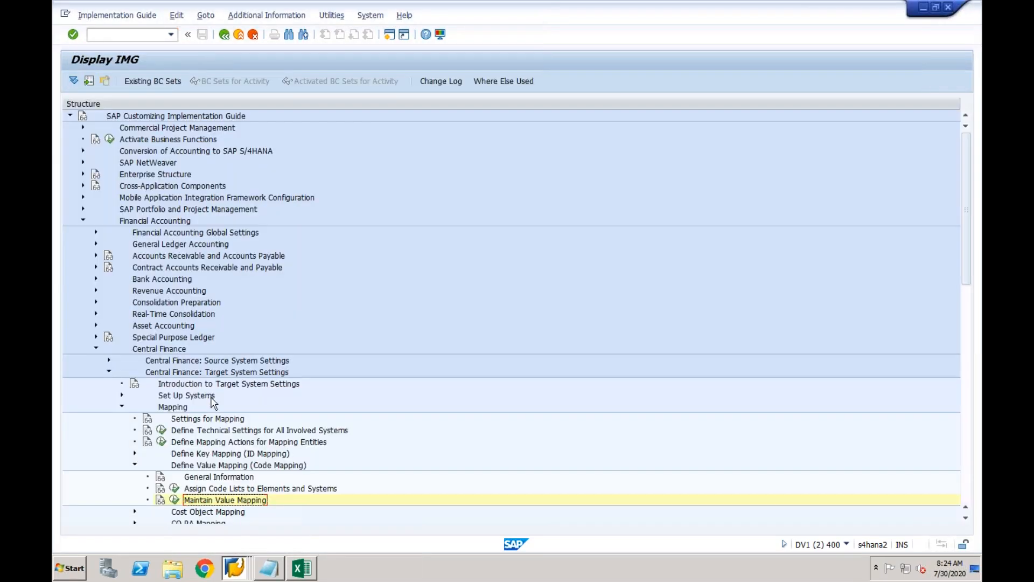
left_click(174, 500)
left_click(362, 362)
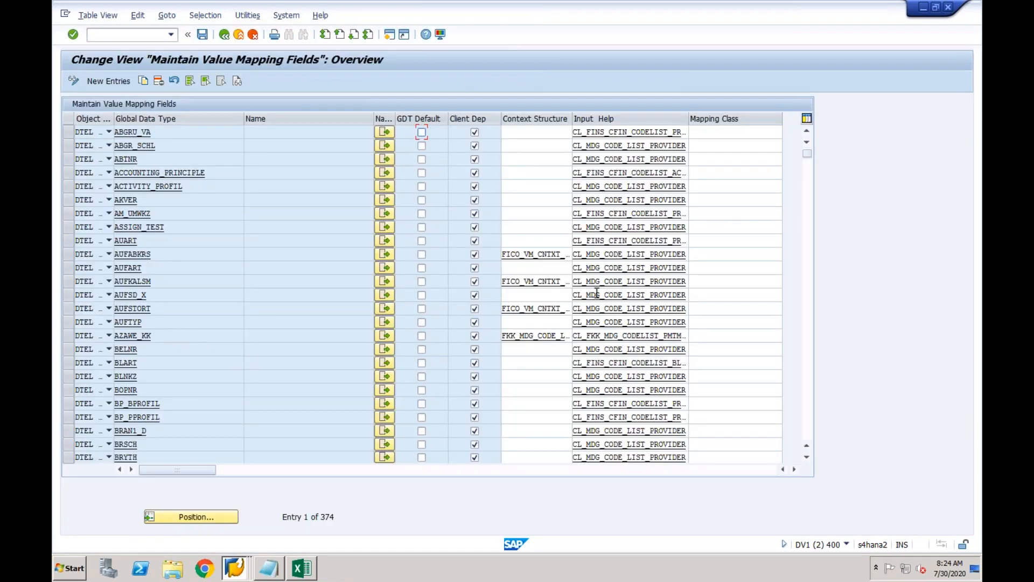
left_click(809, 248)
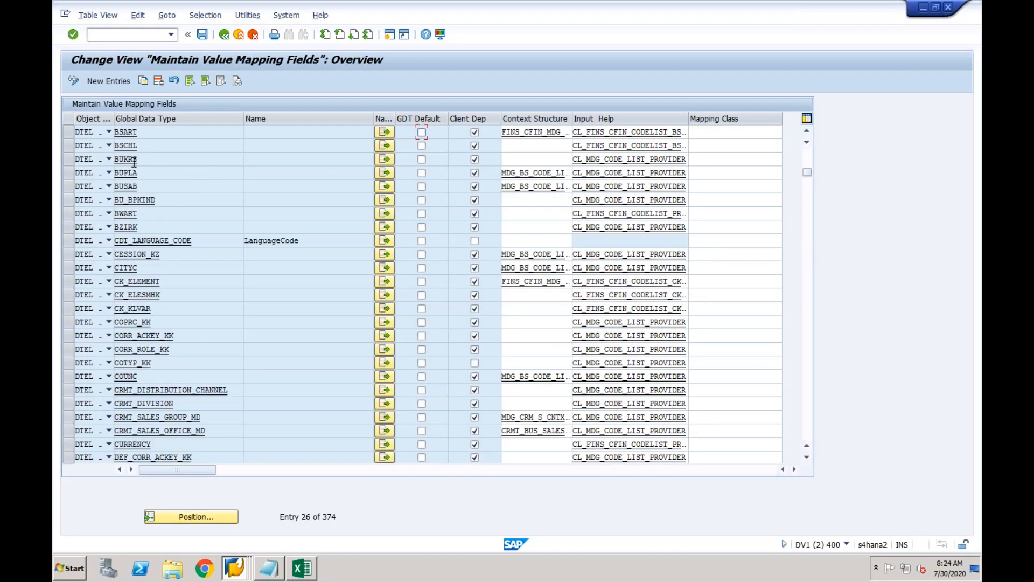
left_click(384, 159)
left_click(187, 174)
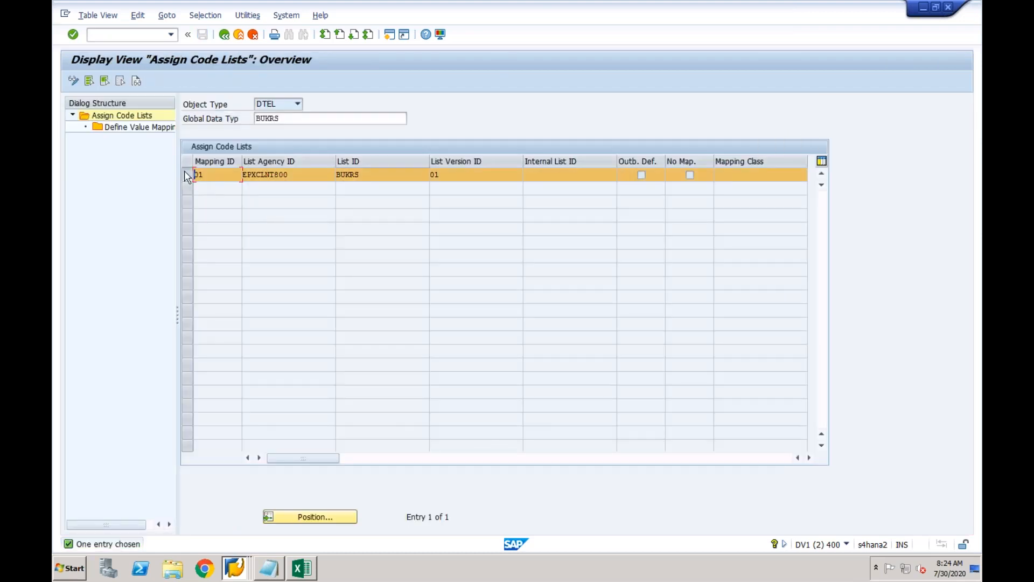
double_click(144, 127)
Check entry 15 pairs internal CF03 with external CF01, then go back to the IMG tree.
left_click(281, 382)
left_click(420, 379)
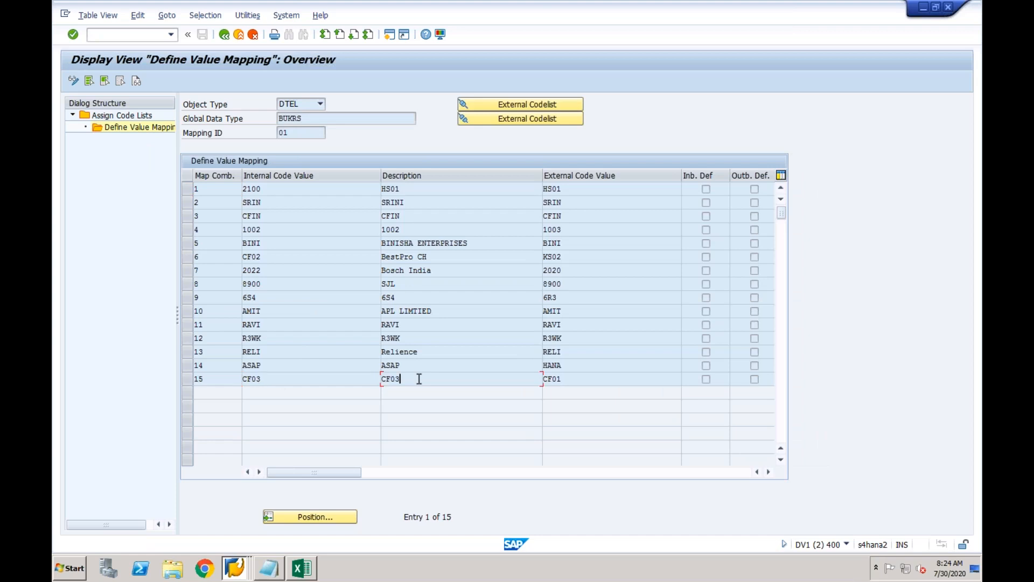
left_click(559, 382)
left_click(225, 35)
left_click(225, 36)
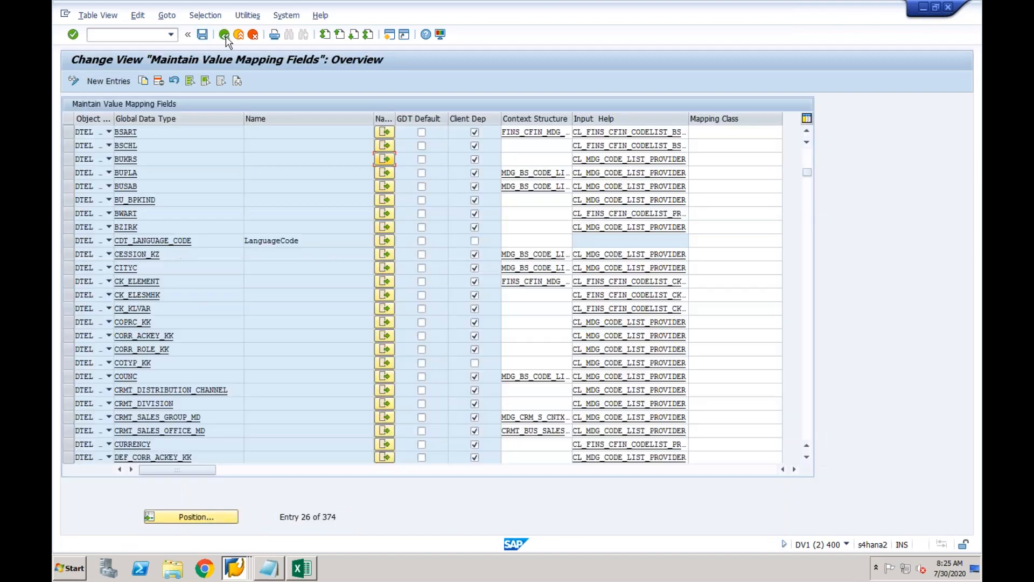
left_click(225, 35)
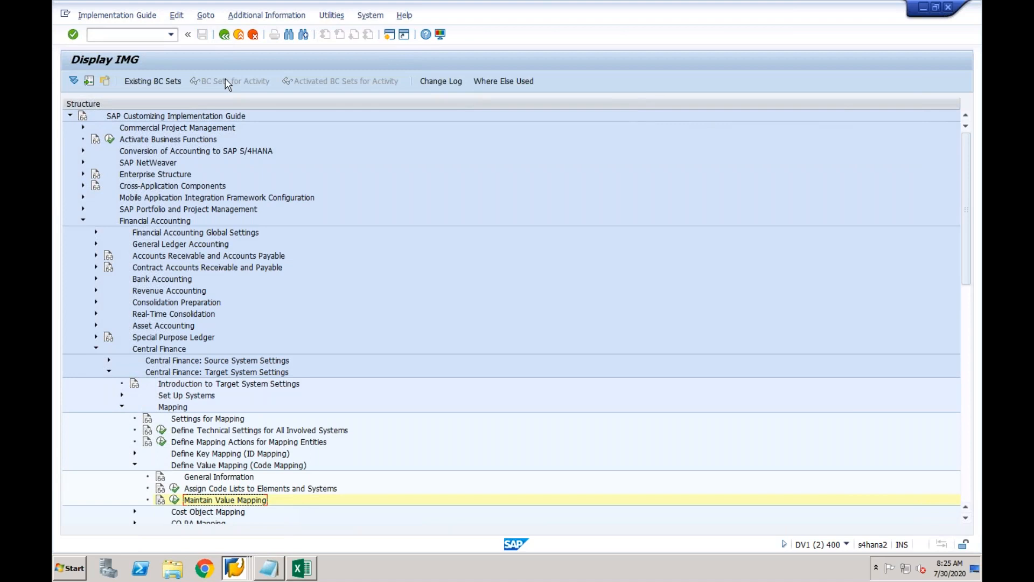
Bring the Mapping Application Log session forward and go back from it to Manage Mappings.
left_click(236, 567)
left_click(241, 505)
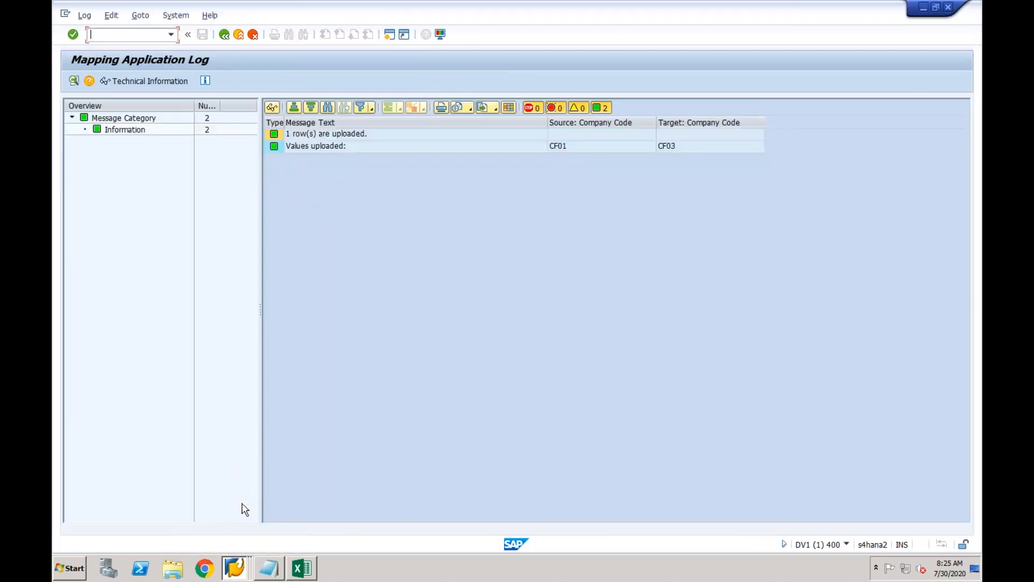
left_click(225, 35)
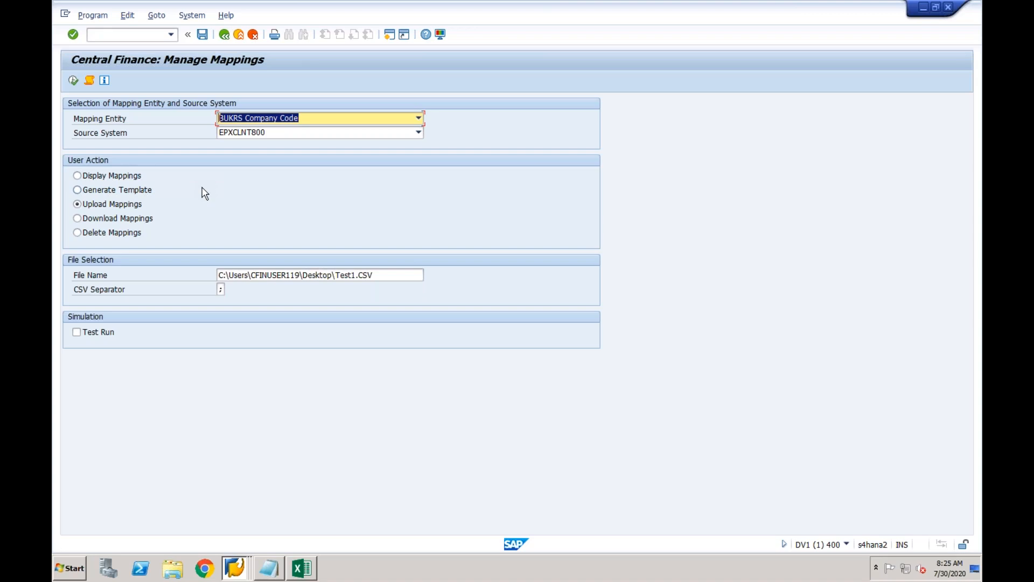
left_click(171, 36)
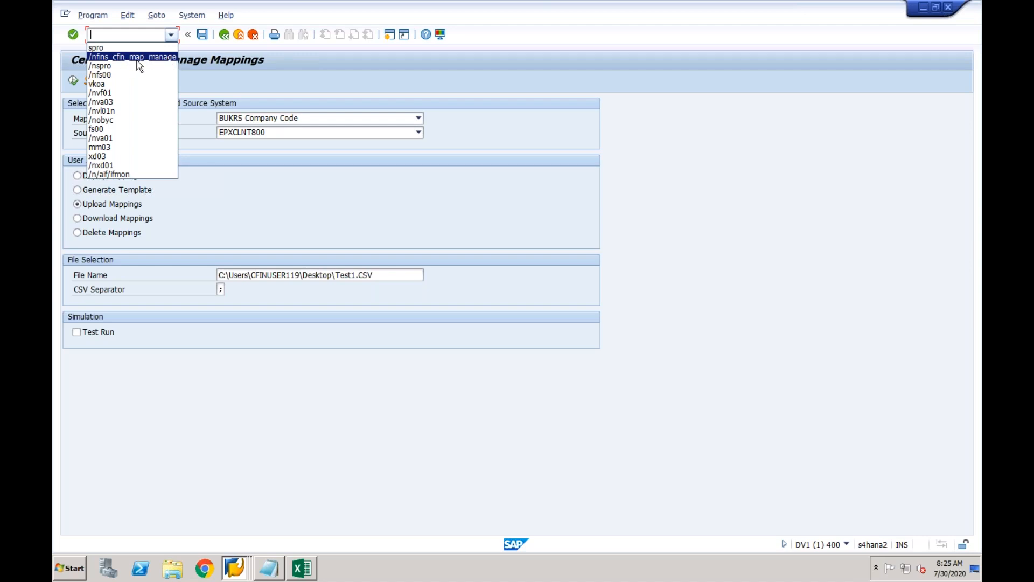
left_click(201, 69)
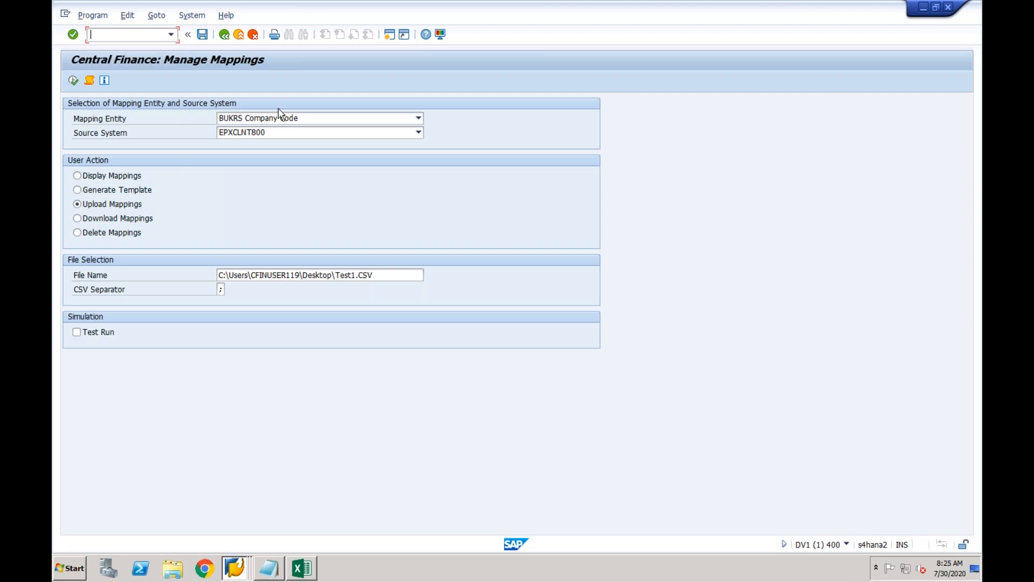
Keep BUKRS Company Code as the mapping entity and EPXCLNT800 as the source system.
left_click(288, 122)
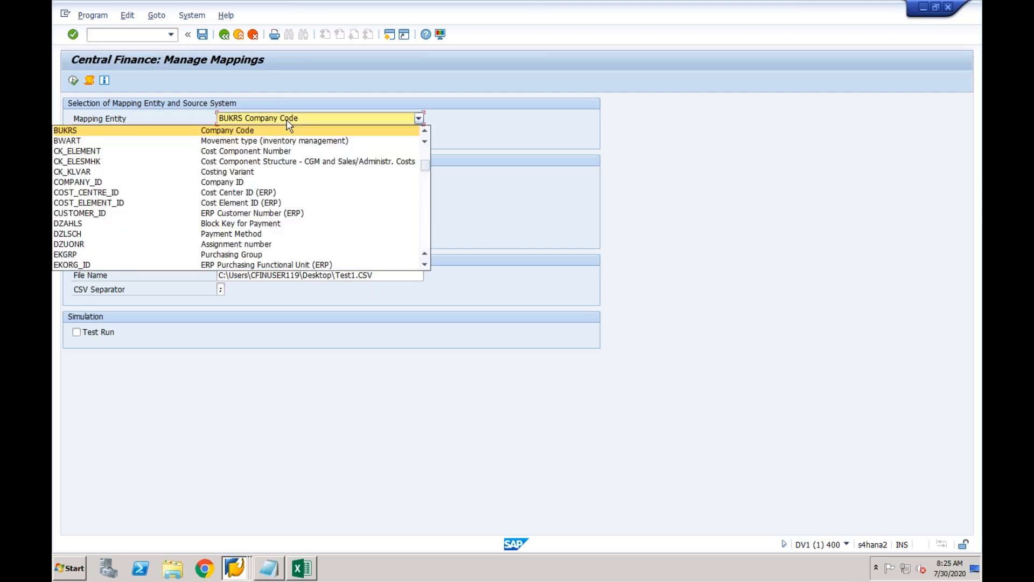
left_click(285, 132)
left_click(284, 136)
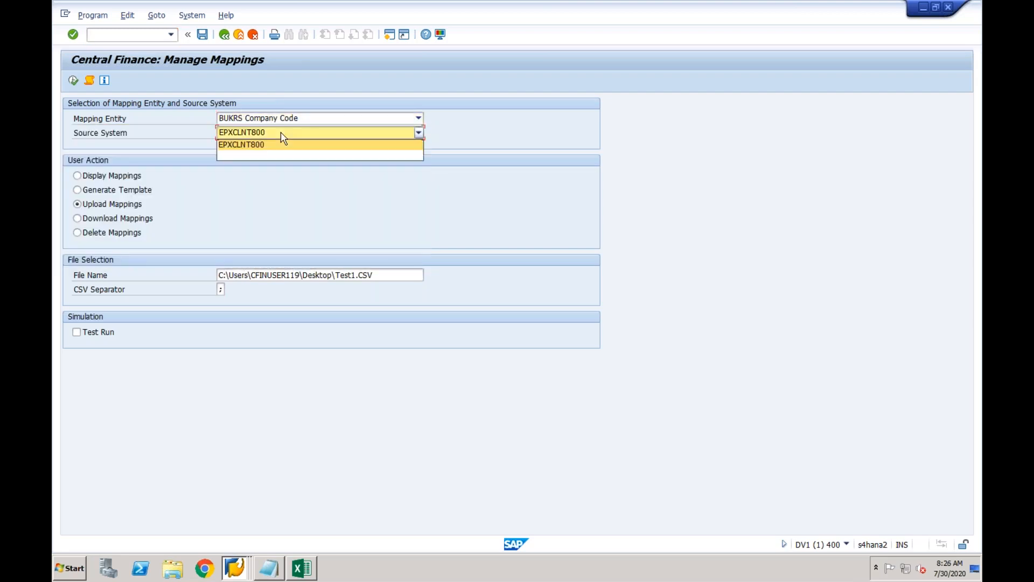
left_click(281, 133)
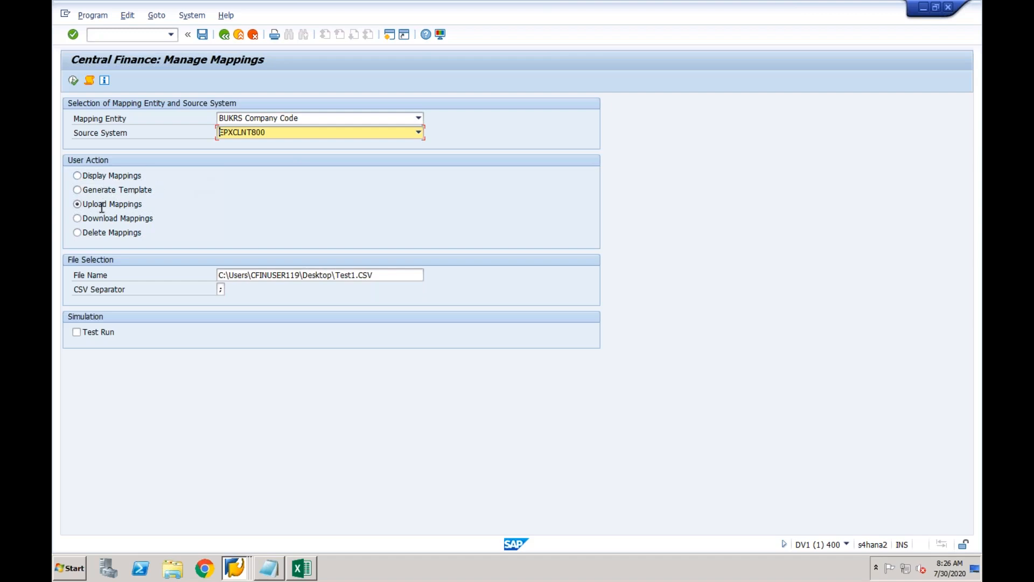
Display the existing BUKRS company code mappings for EPXCLNT800, then go back to the selection screen.
left_click(77, 175)
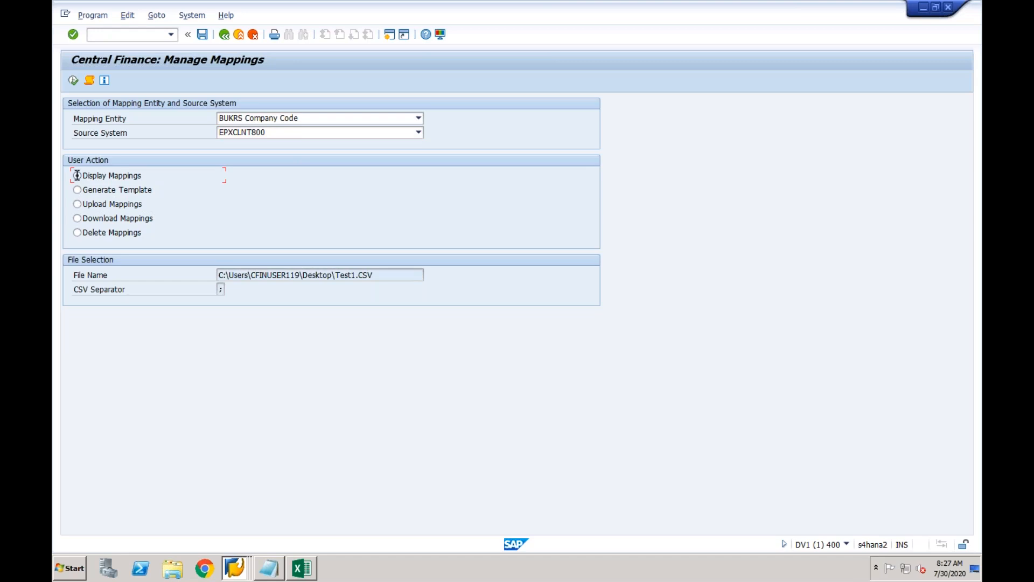
left_click(73, 80)
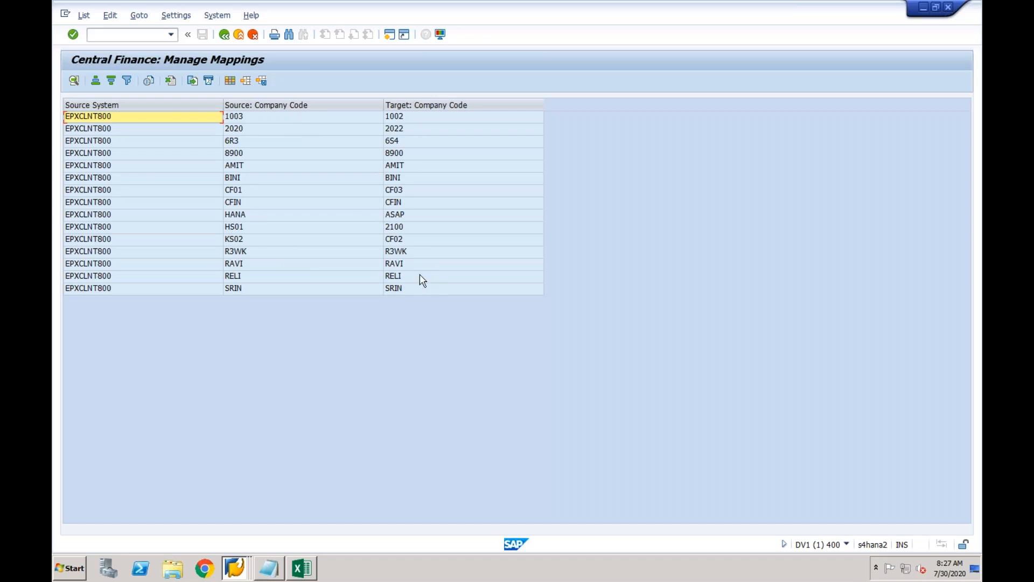
left_click(224, 34)
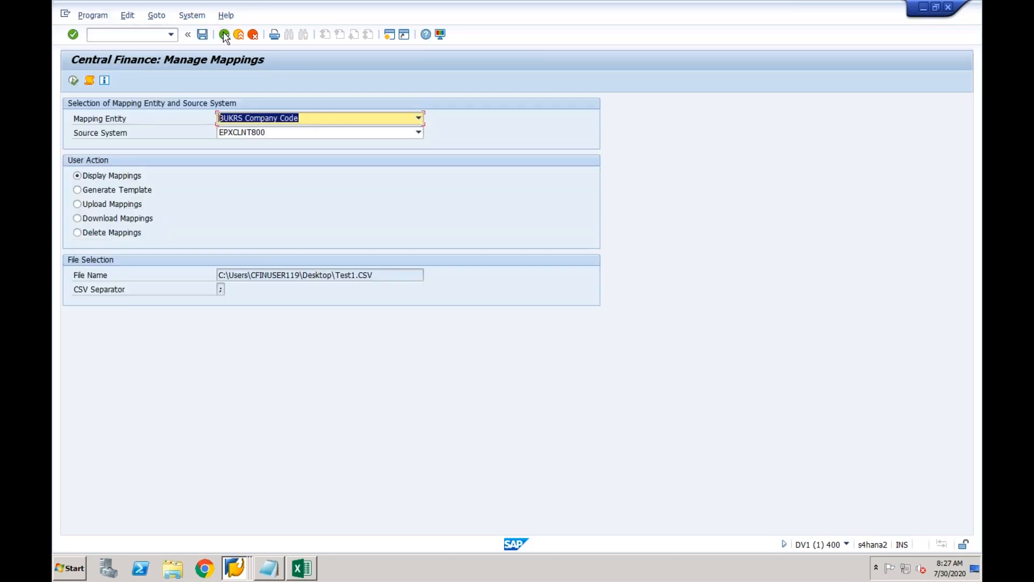
Download the BUKRS mappings to Test1.CSV on the desktop, allowing access and overwriting the existing file.
left_click(98, 219)
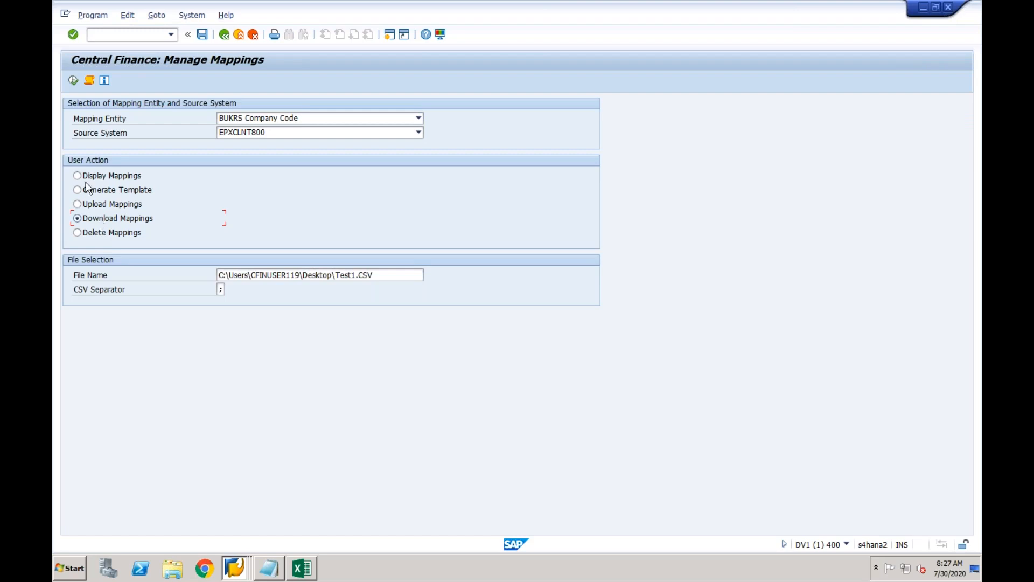
left_click(73, 80)
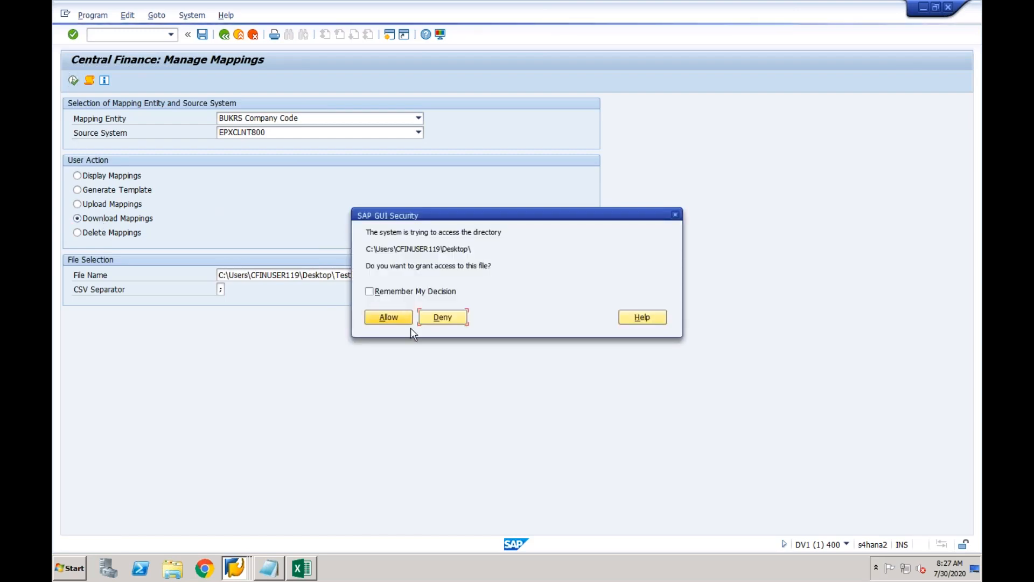
left_click(384, 318)
left_click(381, 318)
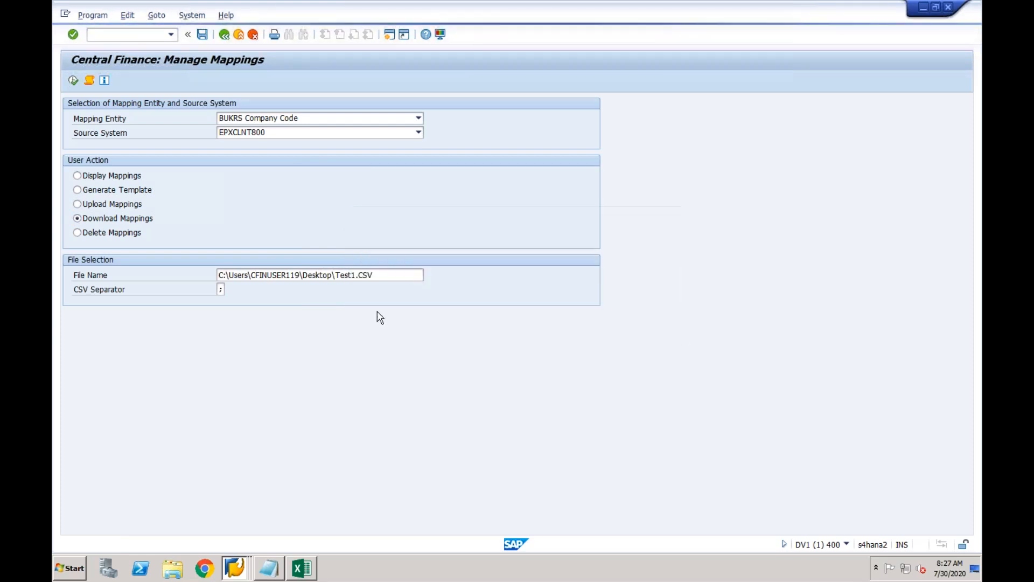
left_click(237, 250)
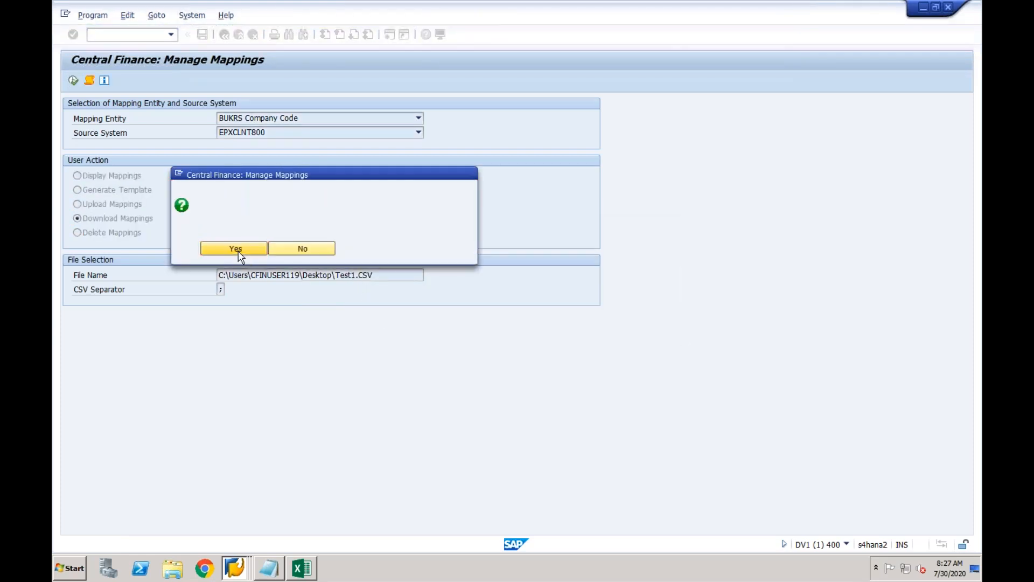
left_click(209, 254)
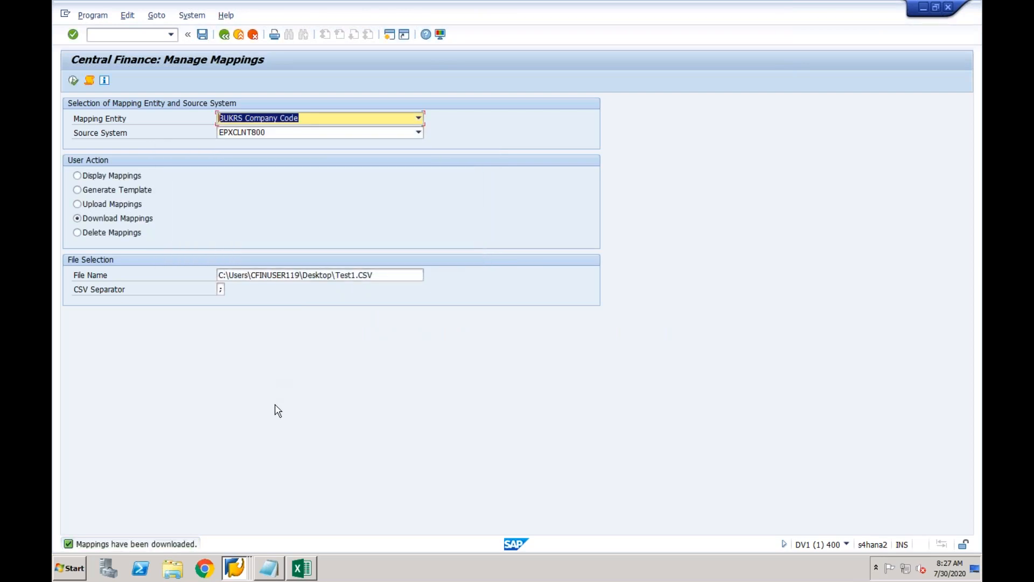
left_click(306, 570)
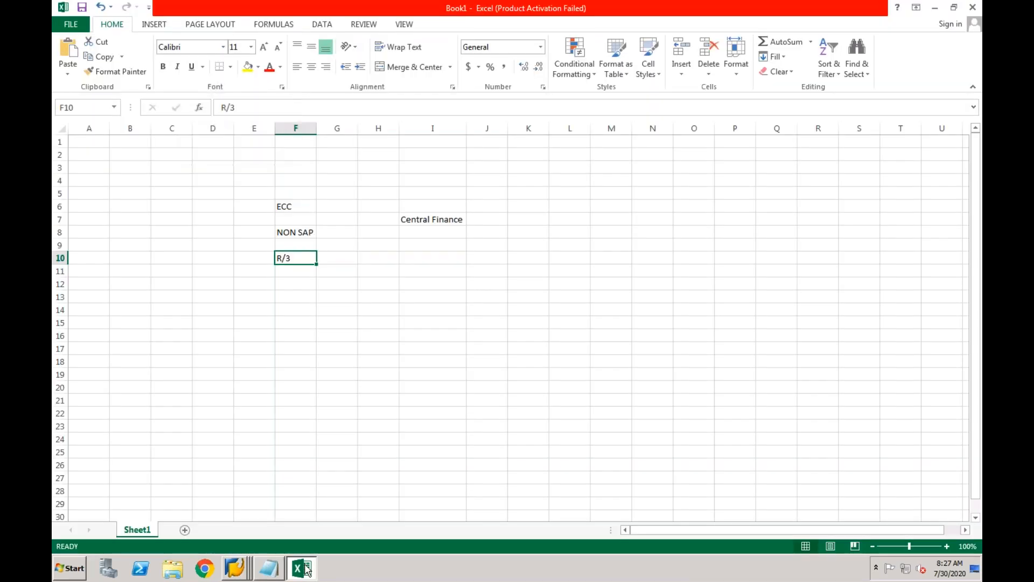
Show the desktop and open the downloaded Test1 file in Excel.
left_click(373, 581)
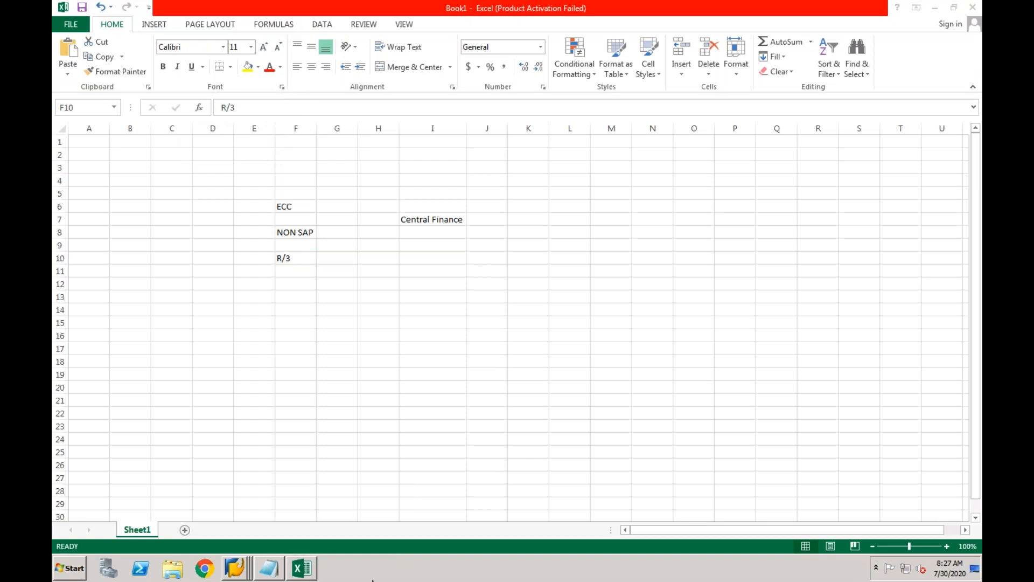
right_click(373, 581)
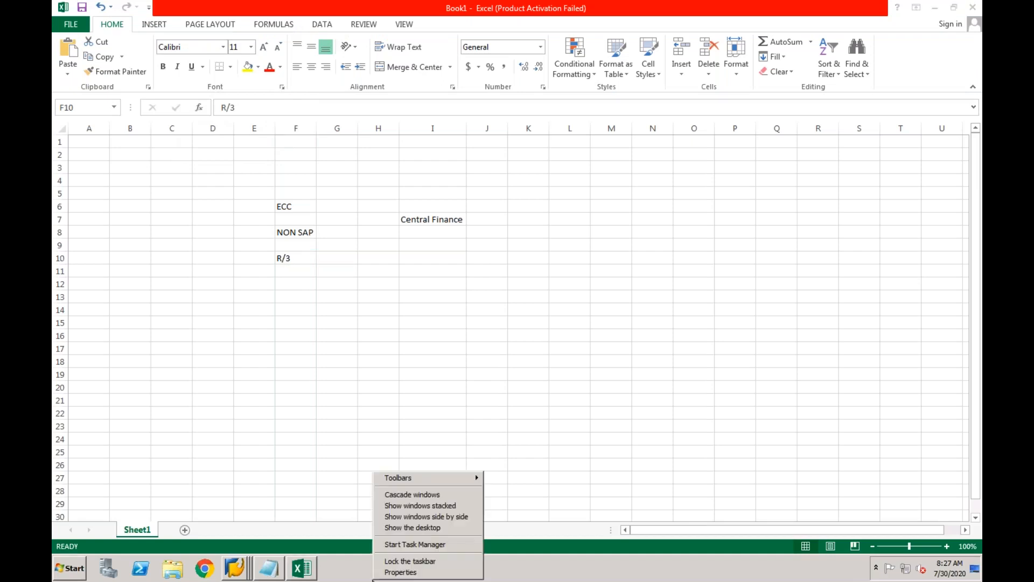
left_click(400, 527)
double_click(82, 493)
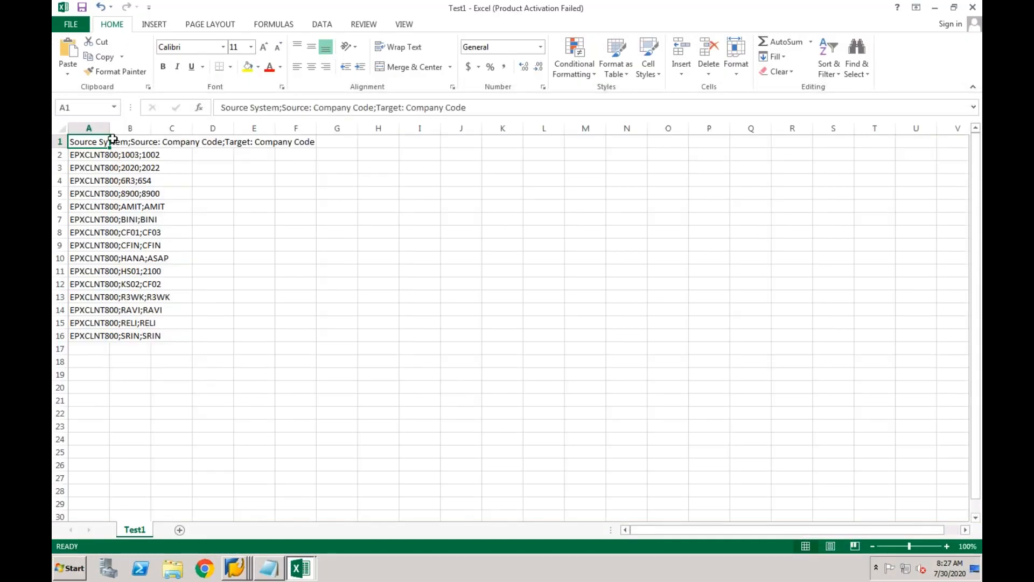
Autofit column A so the full semicolon-separated mapping rows are readable.
double_click(109, 128)
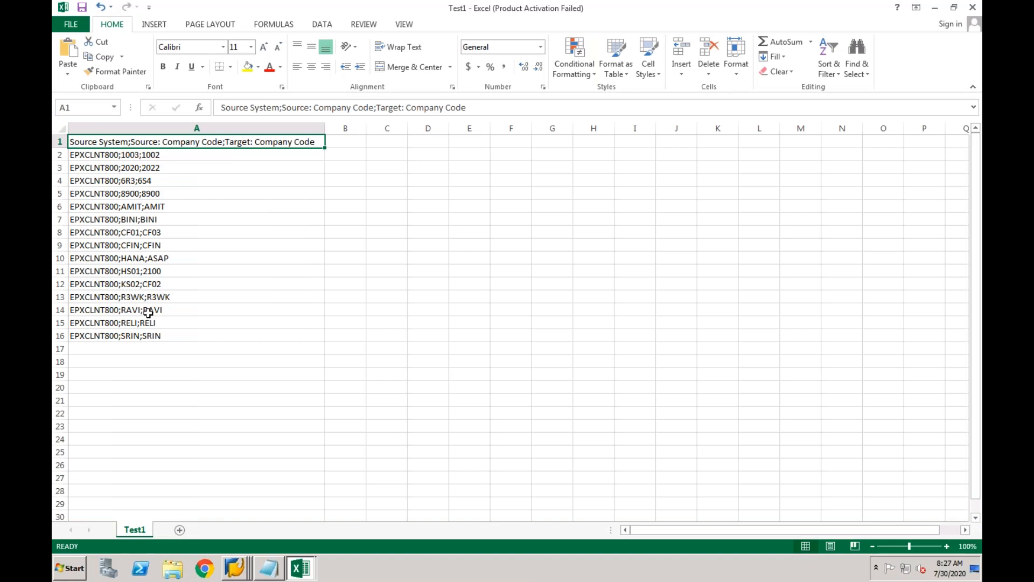
left_click(117, 156)
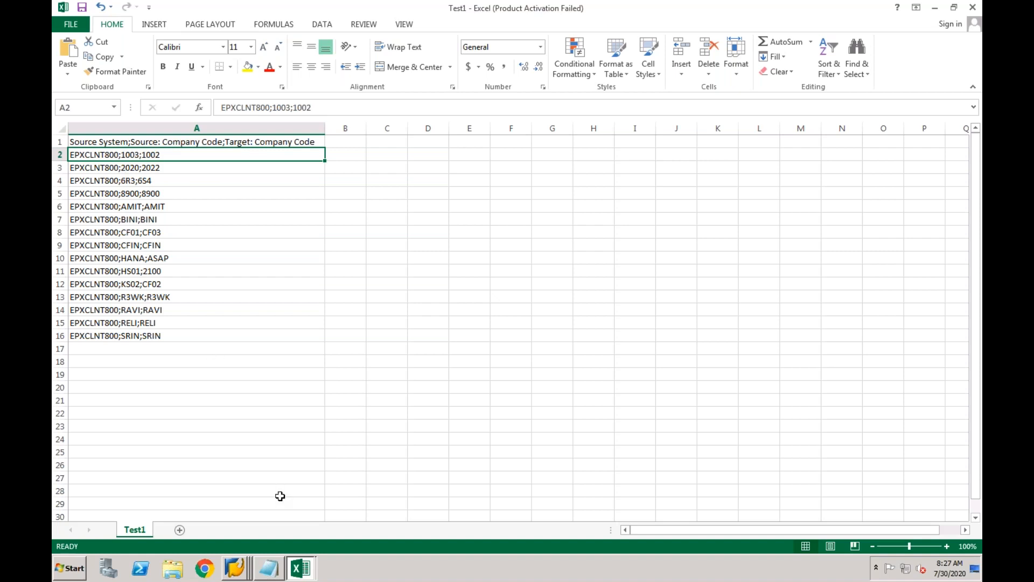
left_click(239, 565)
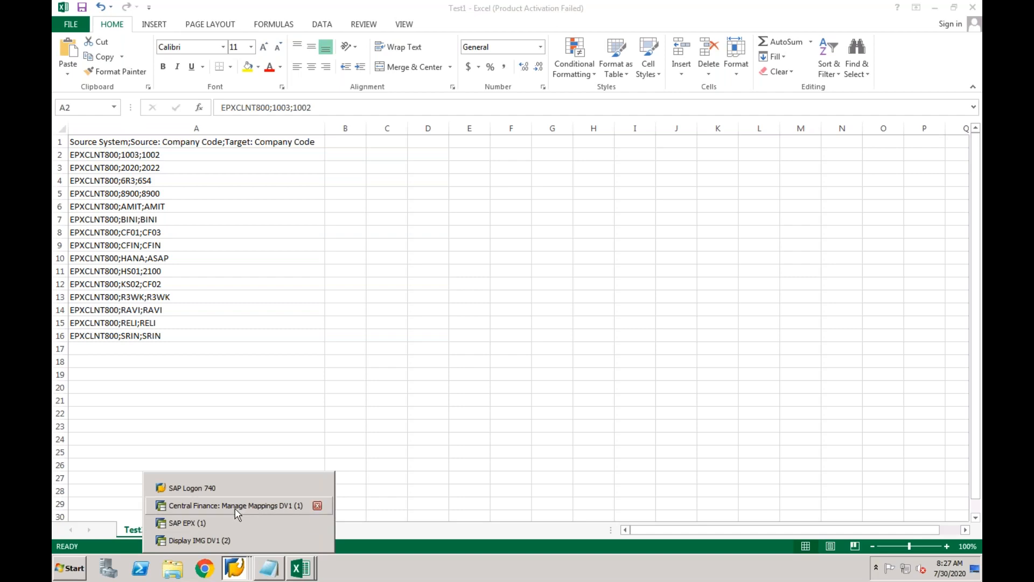
Return to Display IMG and expand Define Key Mapping (ID Mapping) under Central Finance Mapping.
left_click(226, 539)
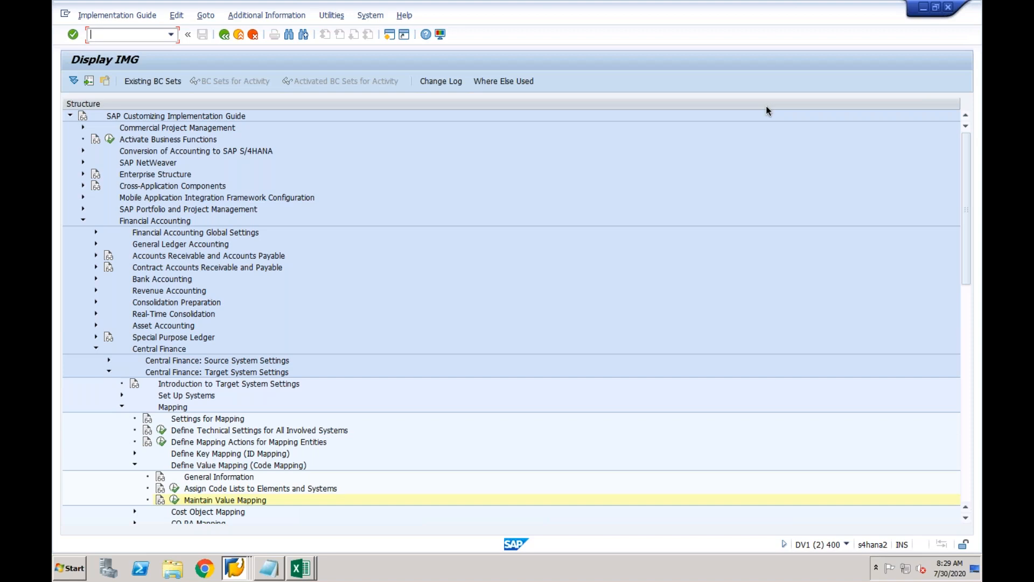
left_click(225, 514)
left_click(134, 456)
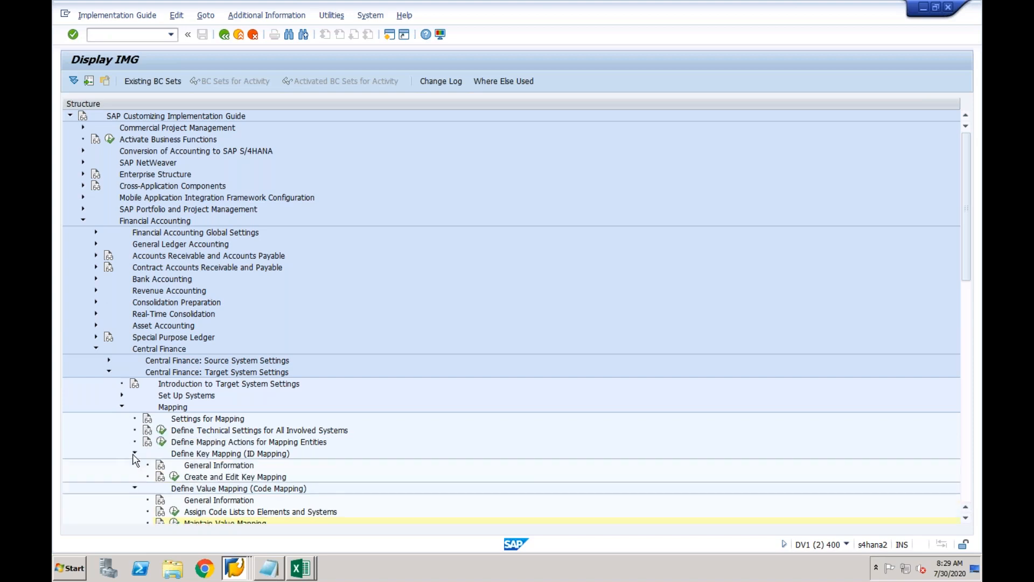
left_click(161, 465)
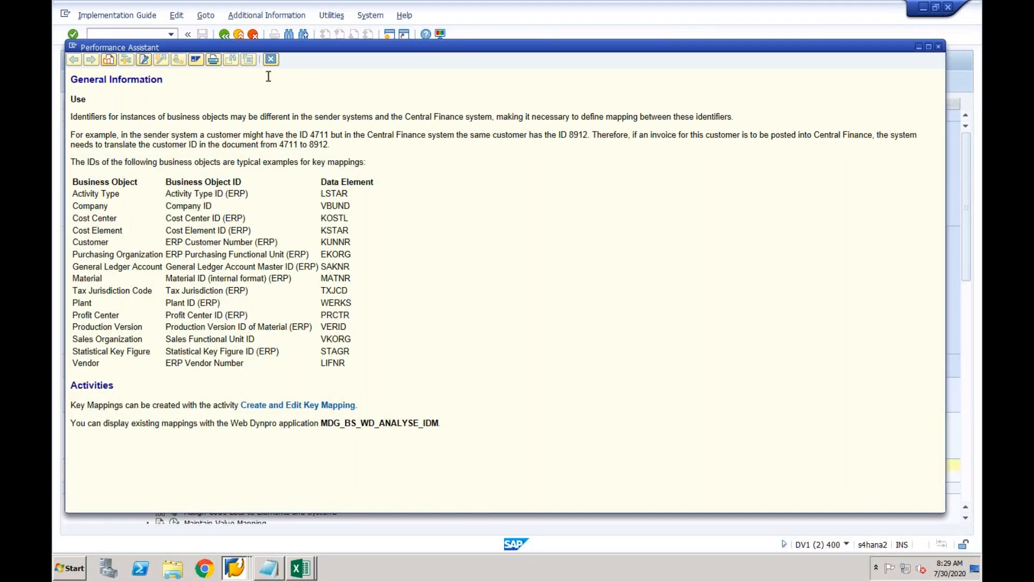
left_click(271, 60)
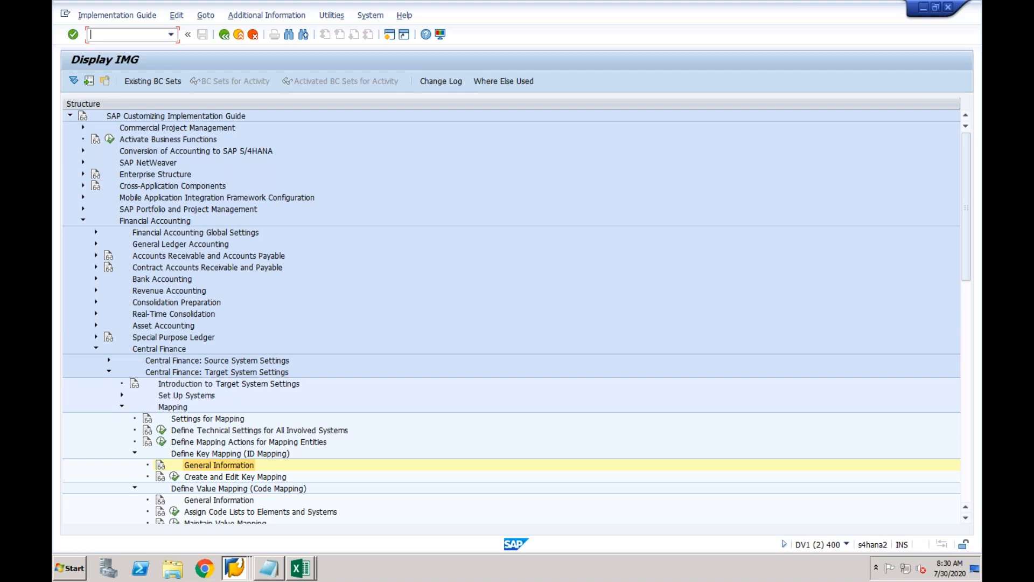
Expand Cost Object Mapping and Define Cost Object Mapping in the IMG tree.
left_click(967, 291)
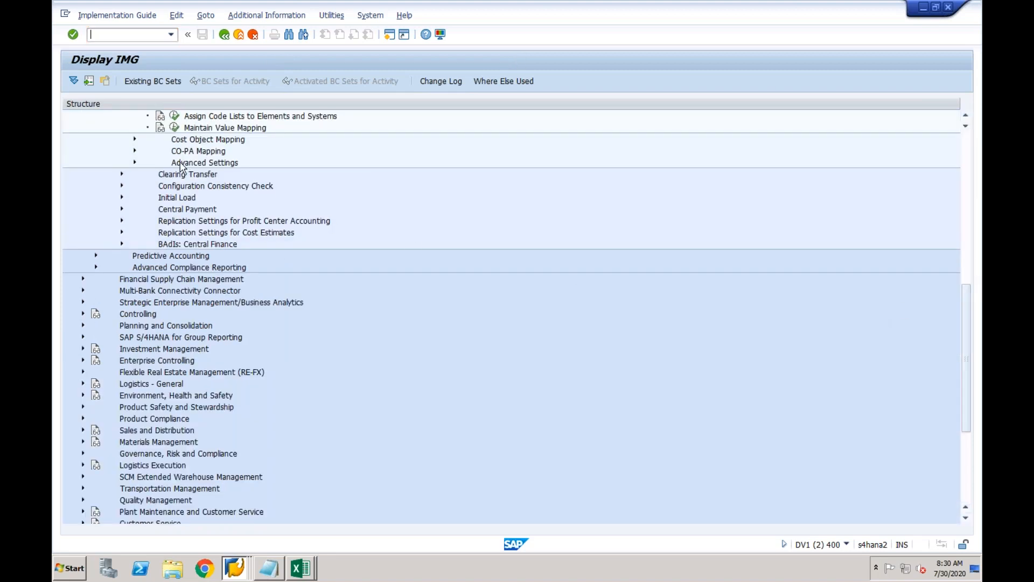
left_click(135, 140)
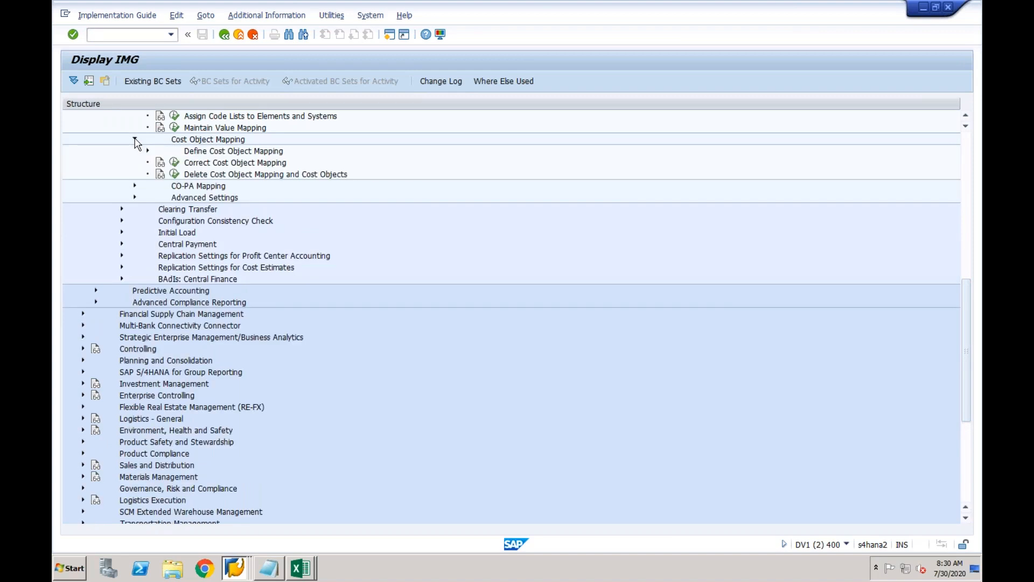
left_click(147, 152)
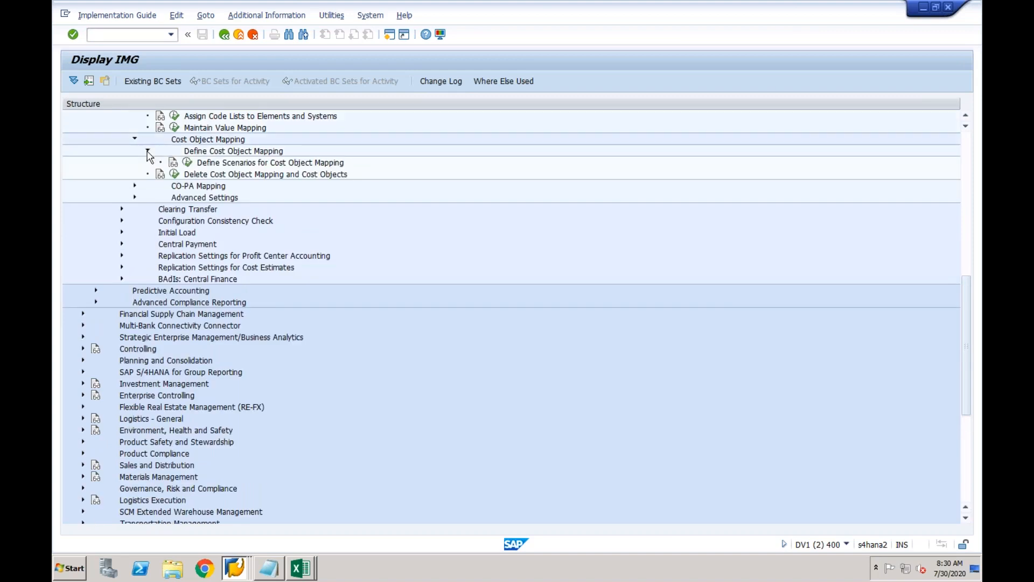
Review the cost object mapping scenarios, checking 9CFIN's source object categories without changing anything.
left_click(188, 163)
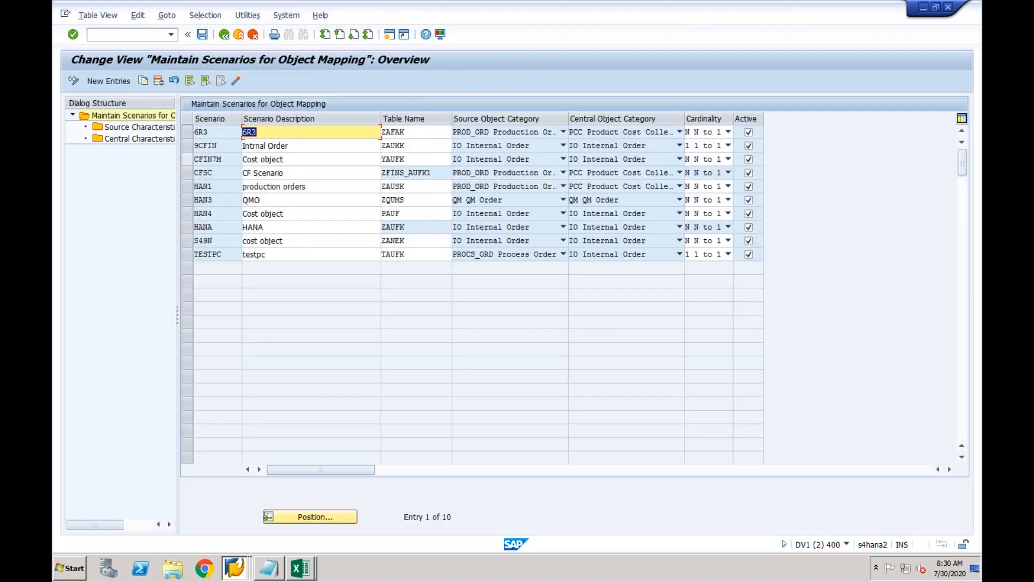
left_click(359, 147)
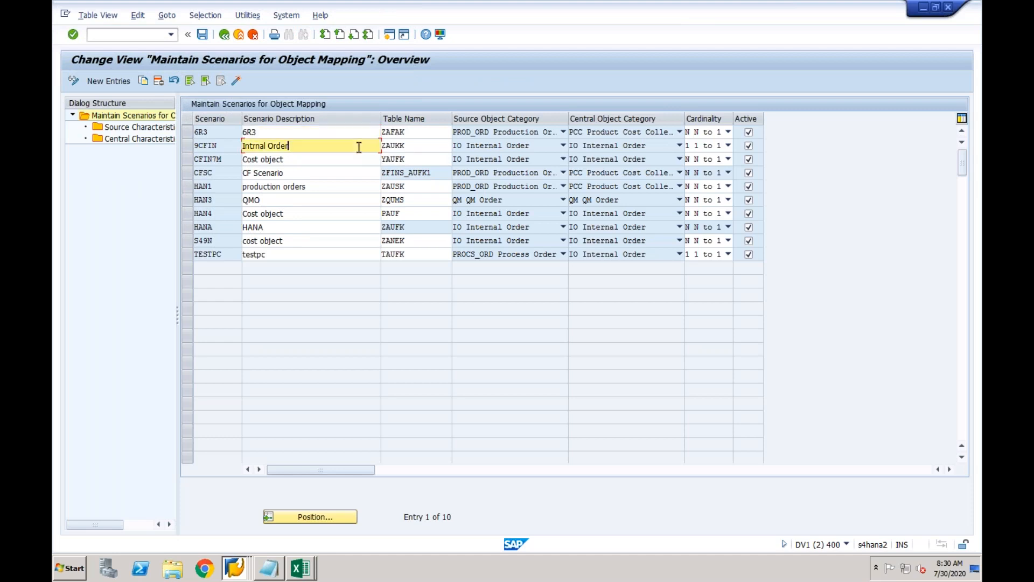
left_click(563, 145)
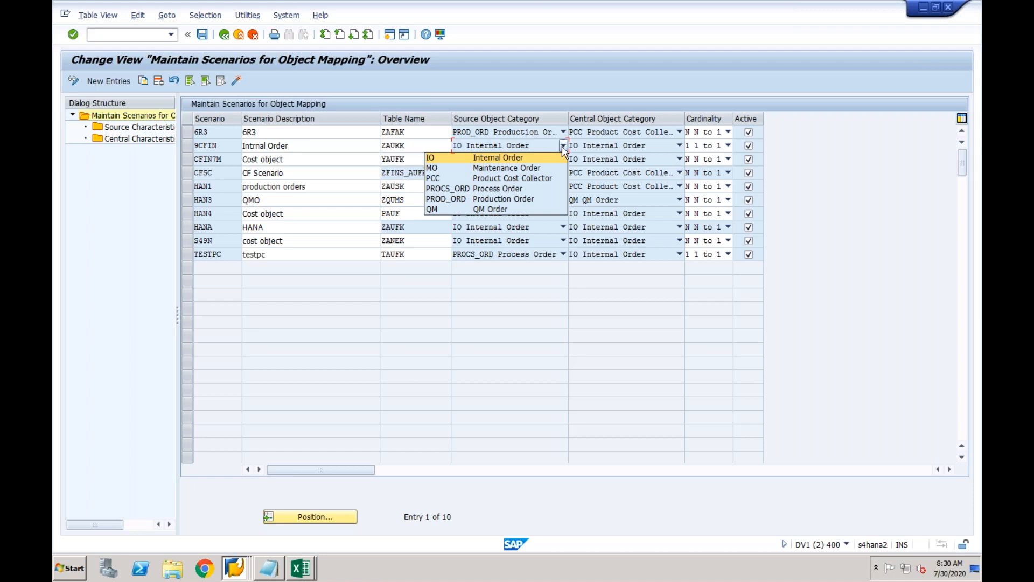
left_click(561, 147)
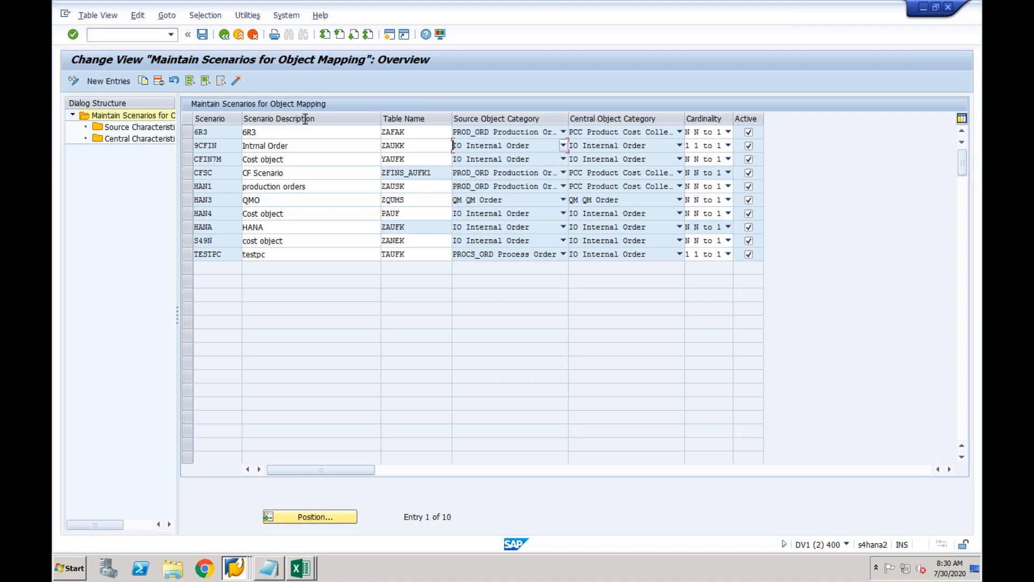
left_click(225, 35)
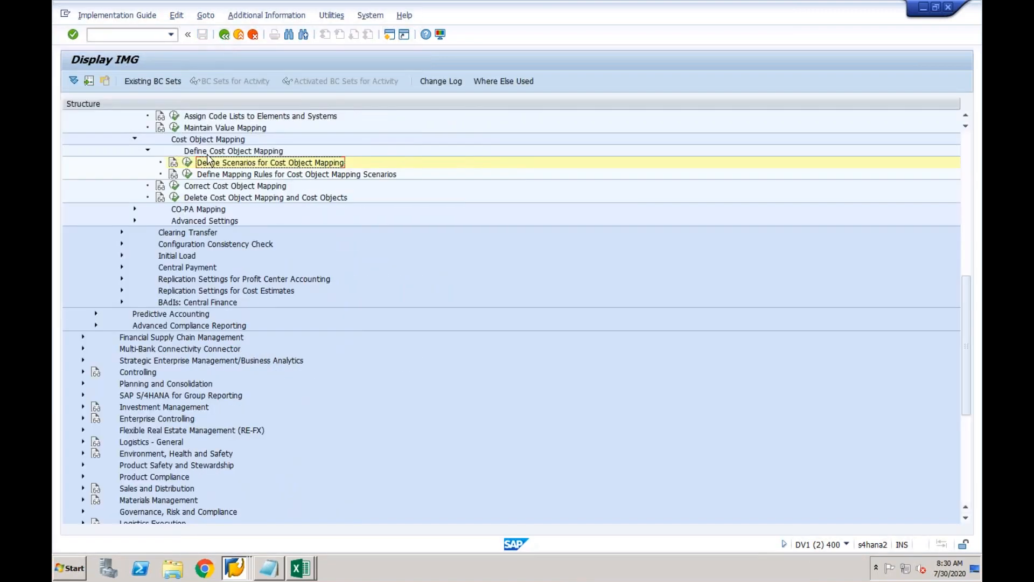
left_click(966, 115)
Launch the Create and Edit Key Mapping activity in Manage Key Mapping.
scroll(967, 117, "up", 5)
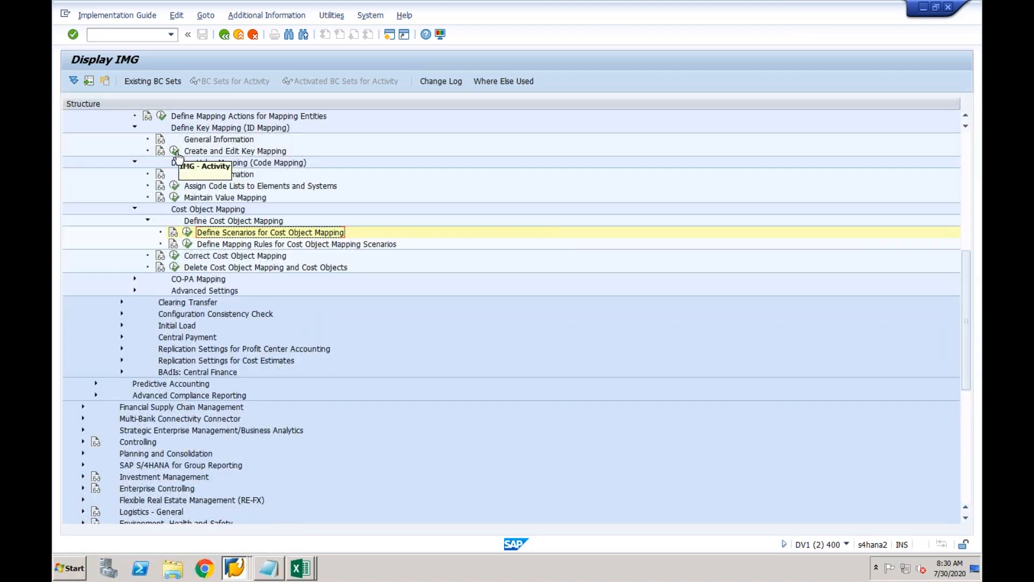
left_click(174, 151)
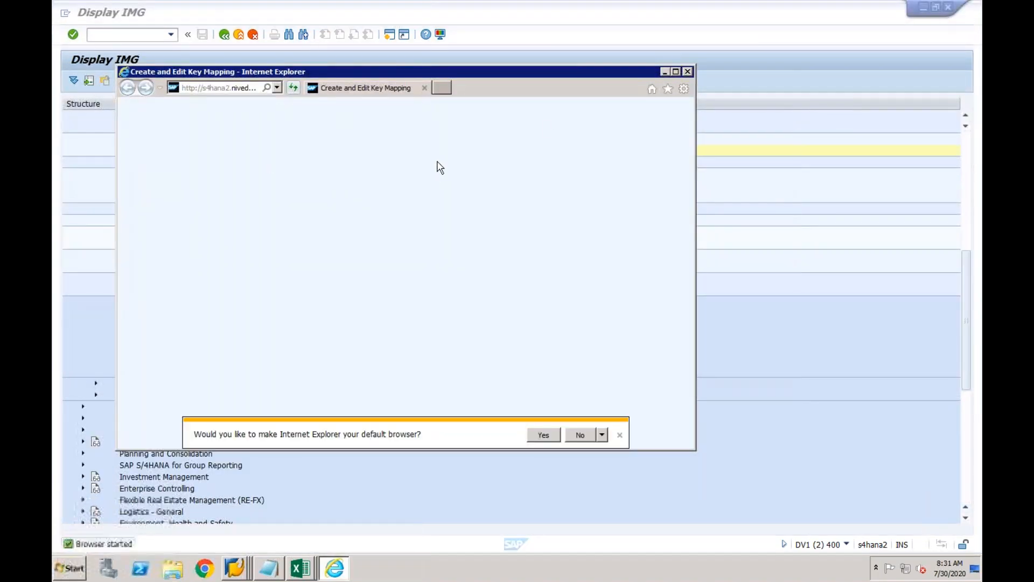
left_click(692, 71)
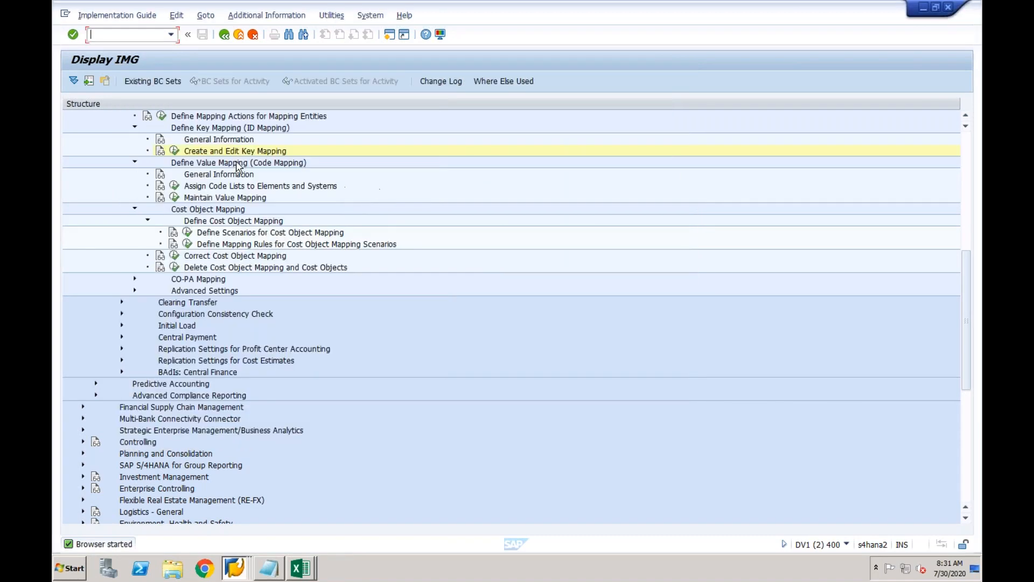
left_click(174, 151)
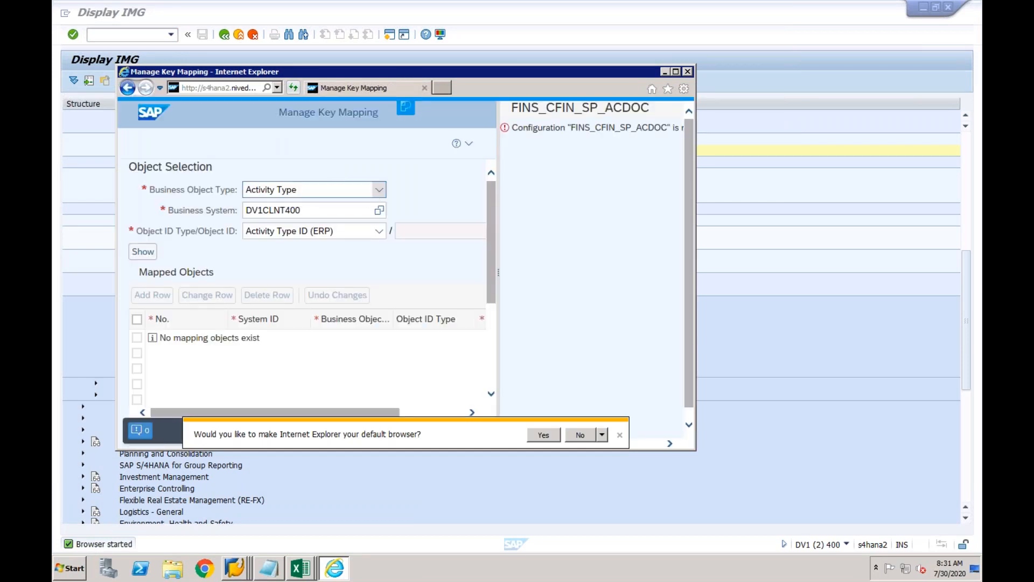
Scroll through the Business Object Type dropdown to its end, then return to the IMG window.
left_click(379, 189)
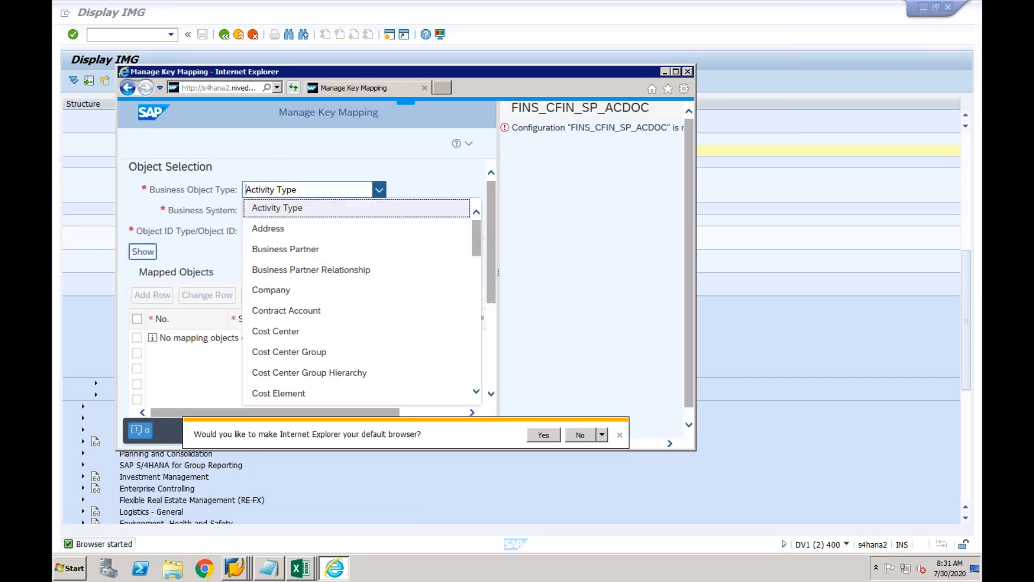
left_click(474, 270)
left_click(478, 311)
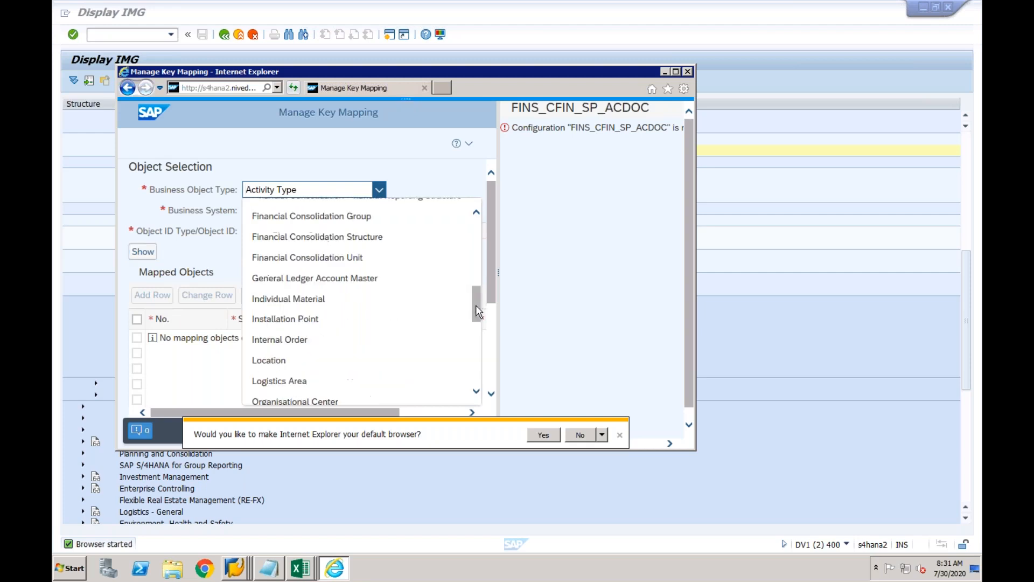
left_click(477, 342)
left_click(476, 364)
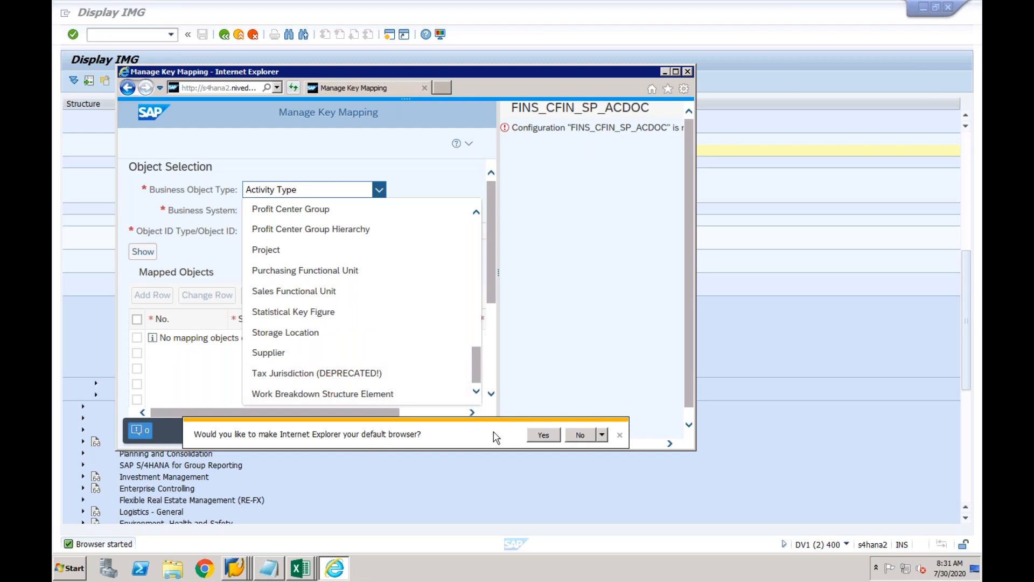
left_click(527, 485)
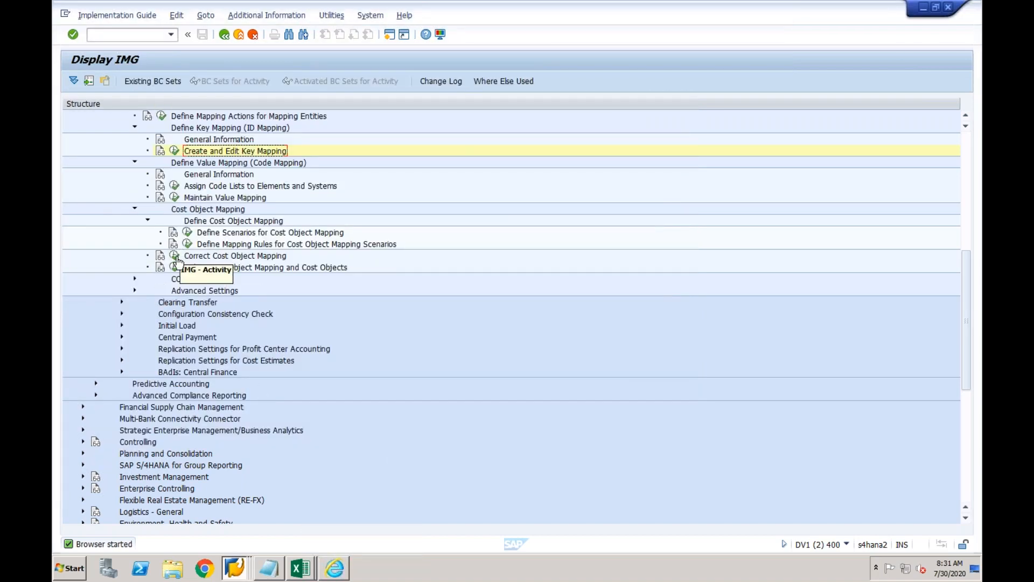
left_click(189, 232)
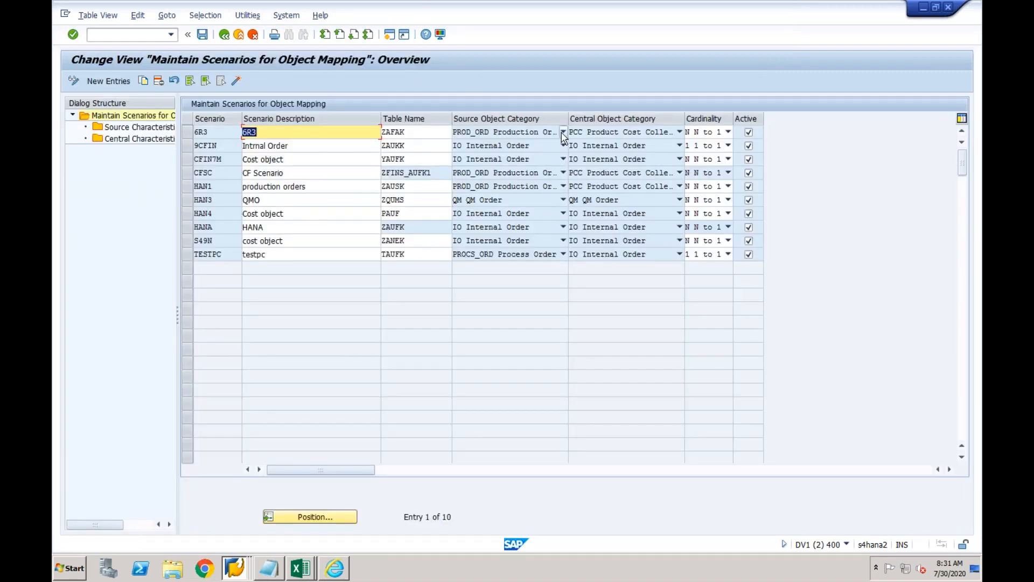
left_click(563, 132)
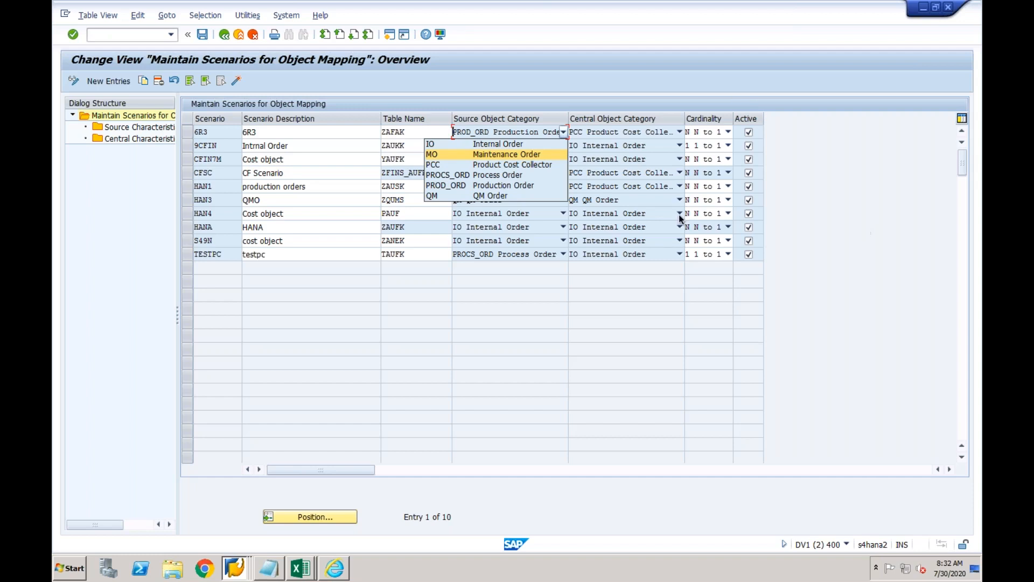
left_click(410, 189)
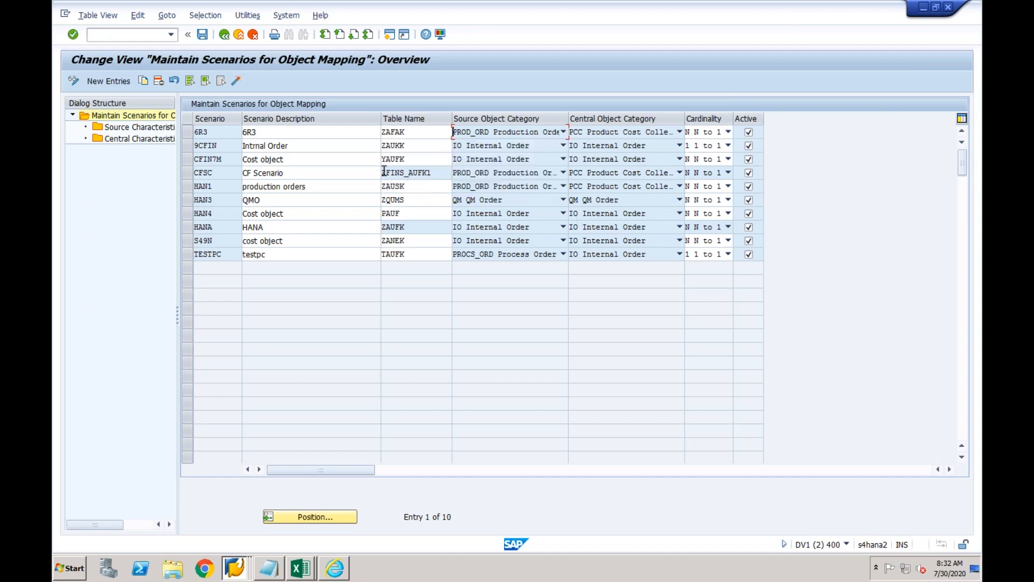
left_click(304, 134)
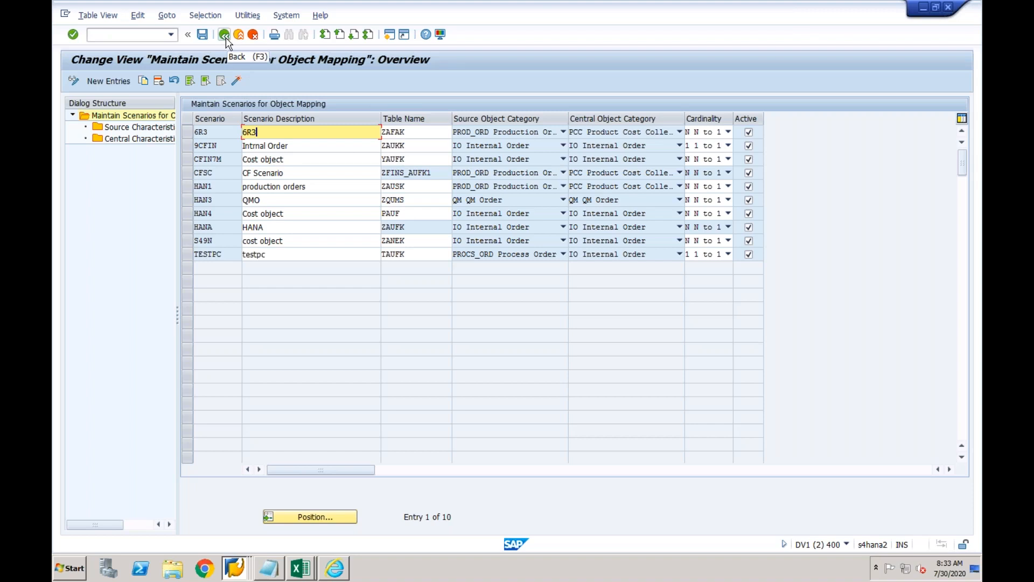
left_click(406, 146)
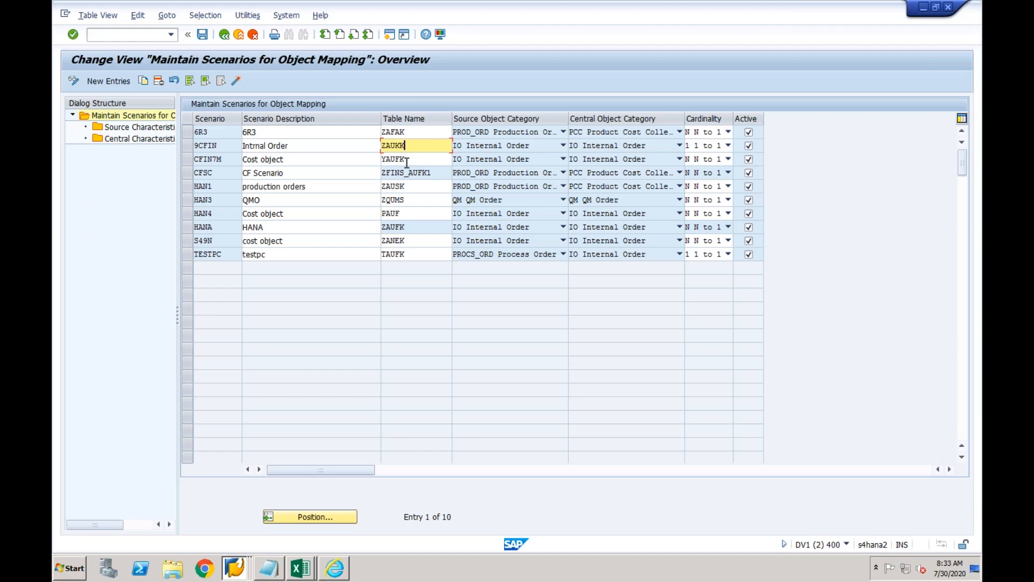
left_click(224, 35)
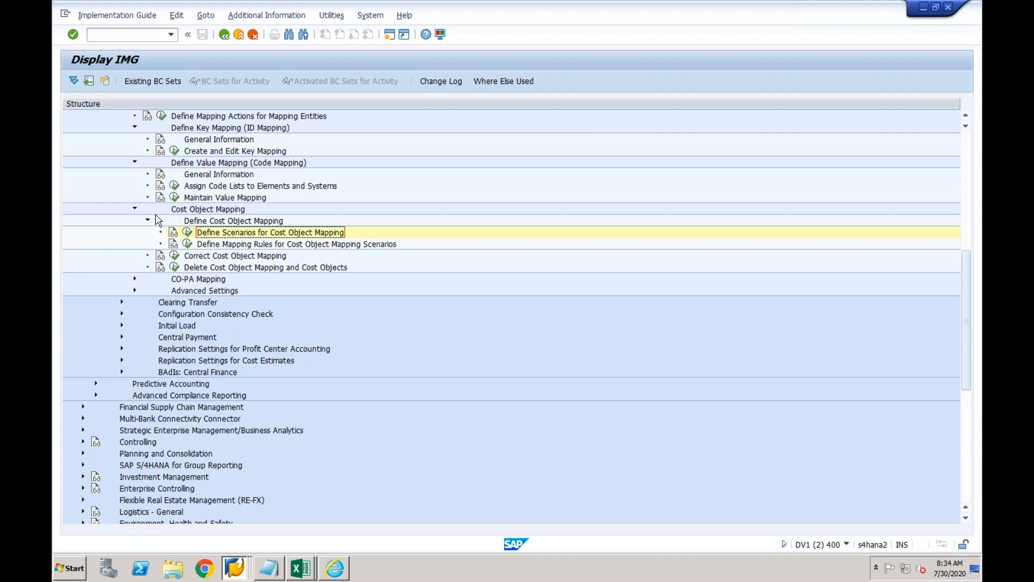
Collapse the Cost Object Mapping, Define Value Mapping and Define Key Mapping branches.
left_click(135, 211)
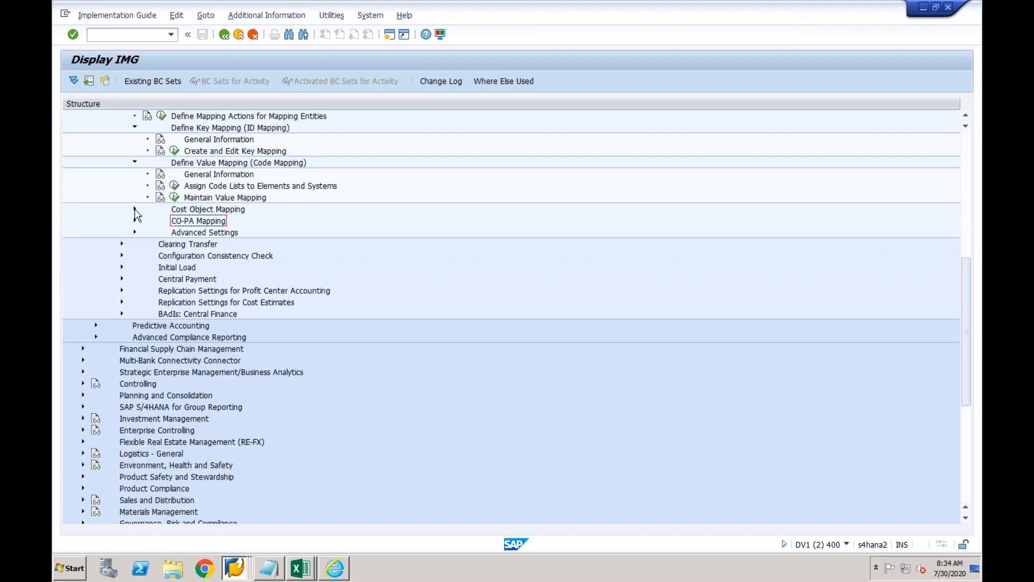
left_click(135, 162)
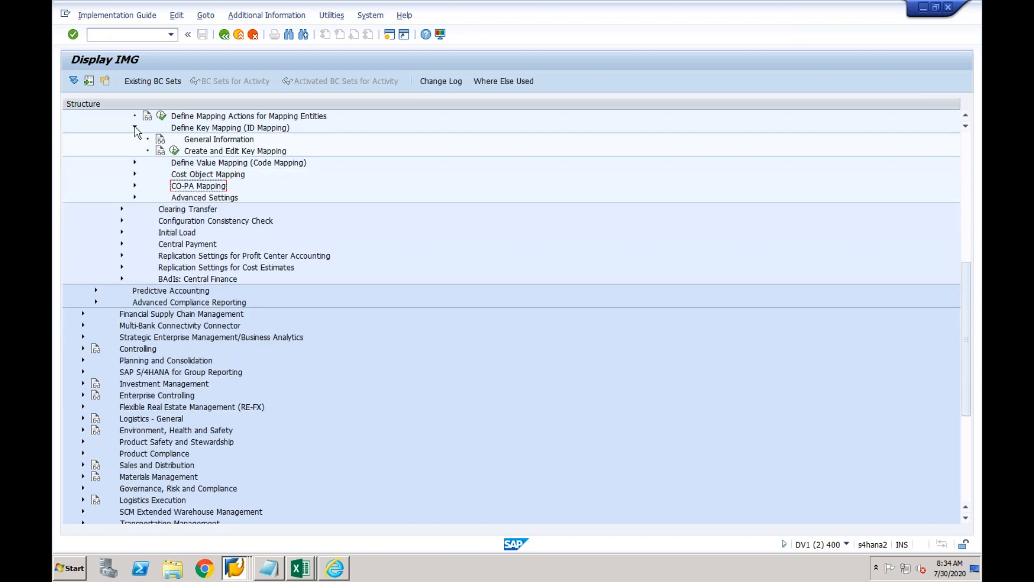
left_click(135, 128)
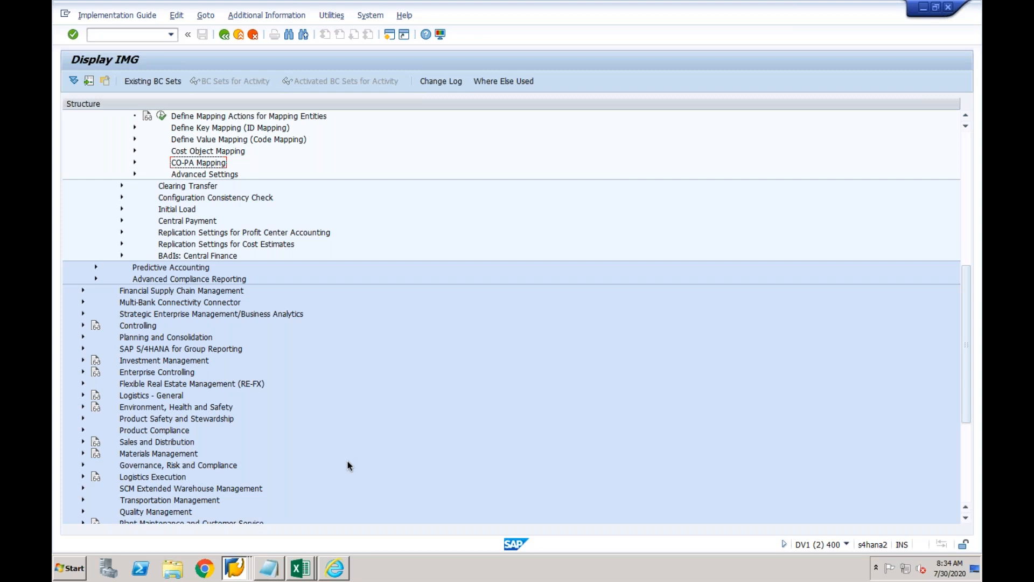
left_click(237, 566)
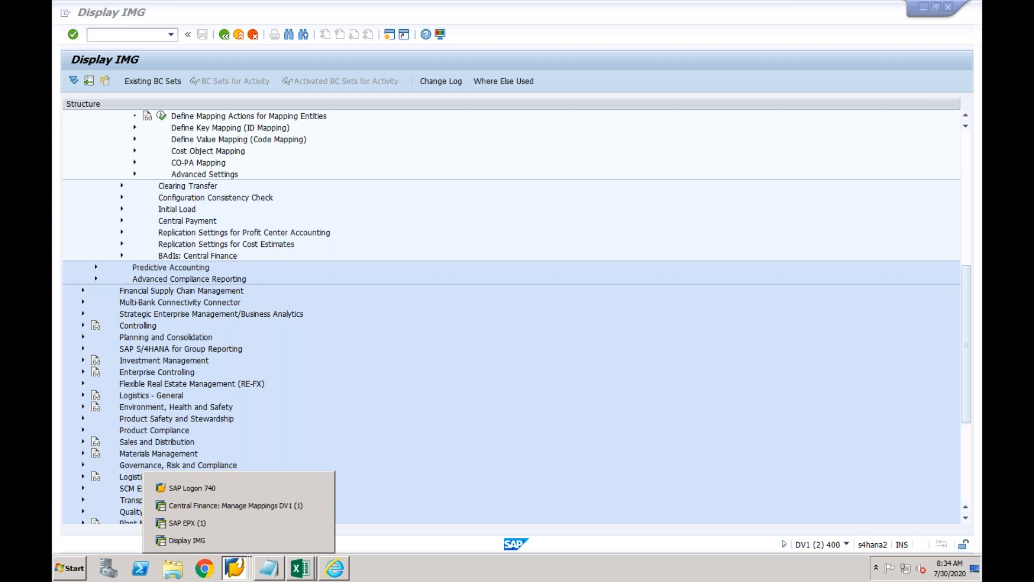
Switch back to Display IMG and expand Define Key Mapping and Define Value Mapping.
left_click(217, 540)
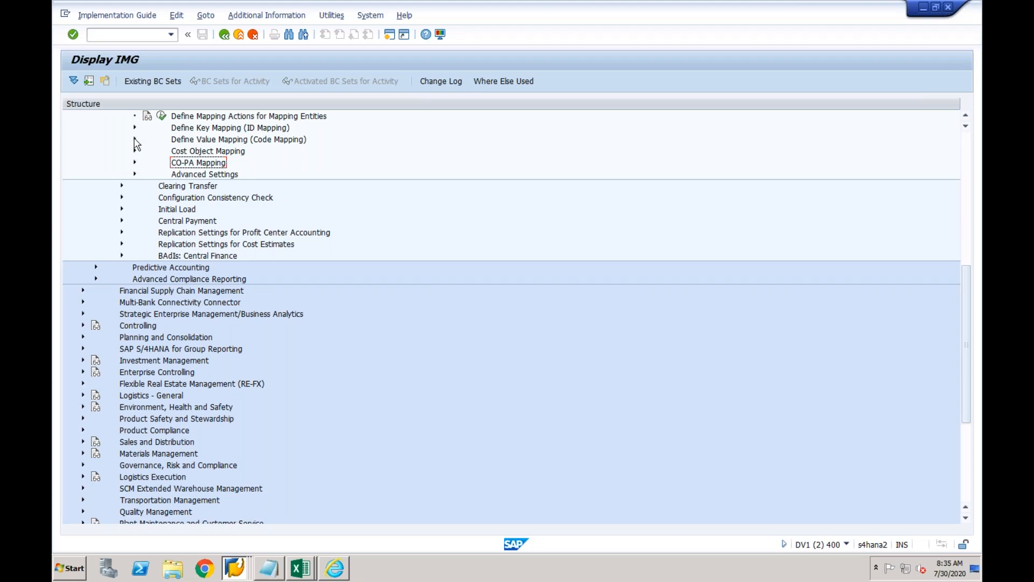
left_click(135, 128)
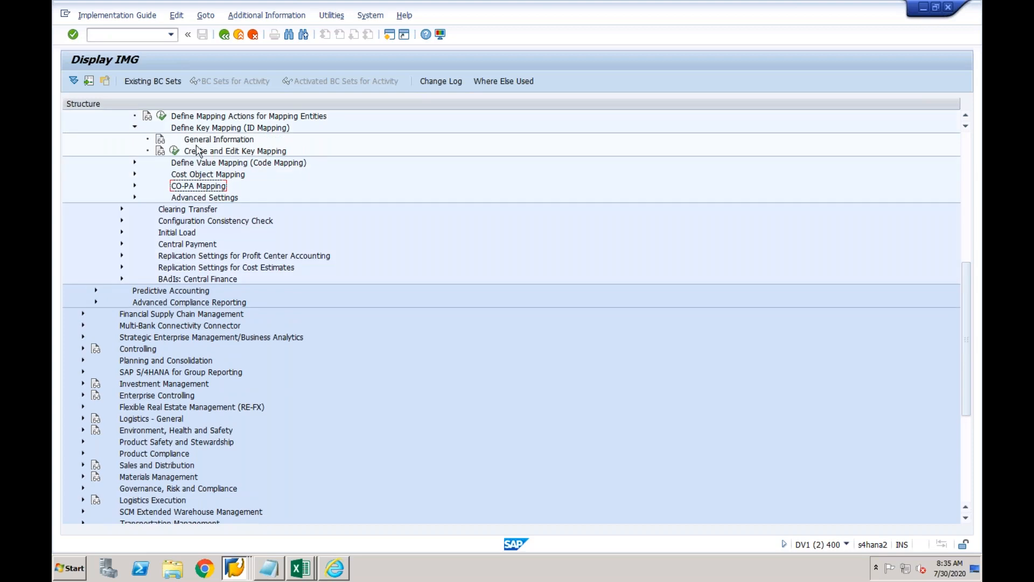
left_click(135, 162)
Open Maintain Value Mapping and navigate to the BUKRS code list 01 value mappings.
left_click(174, 198)
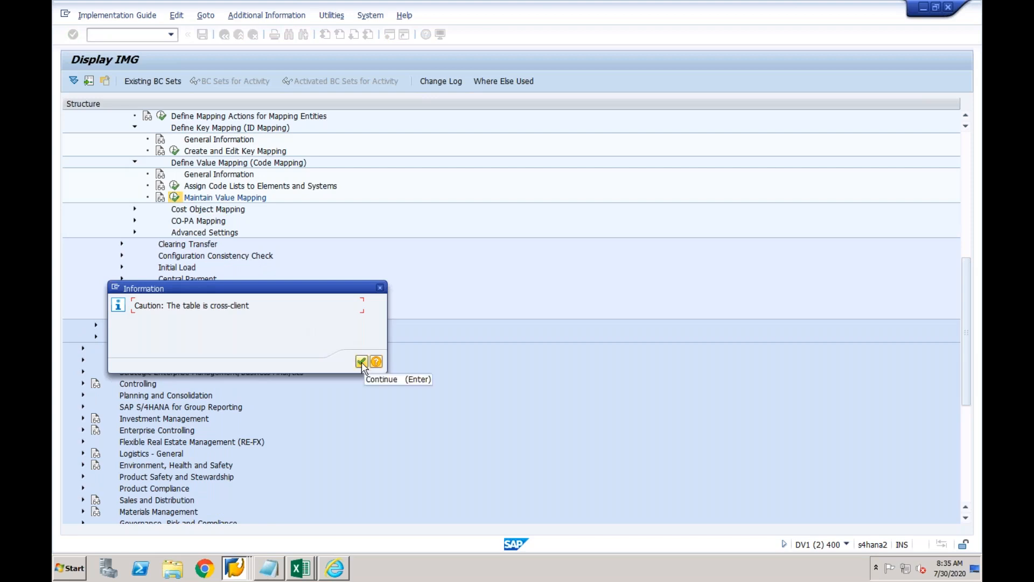
left_click(361, 362)
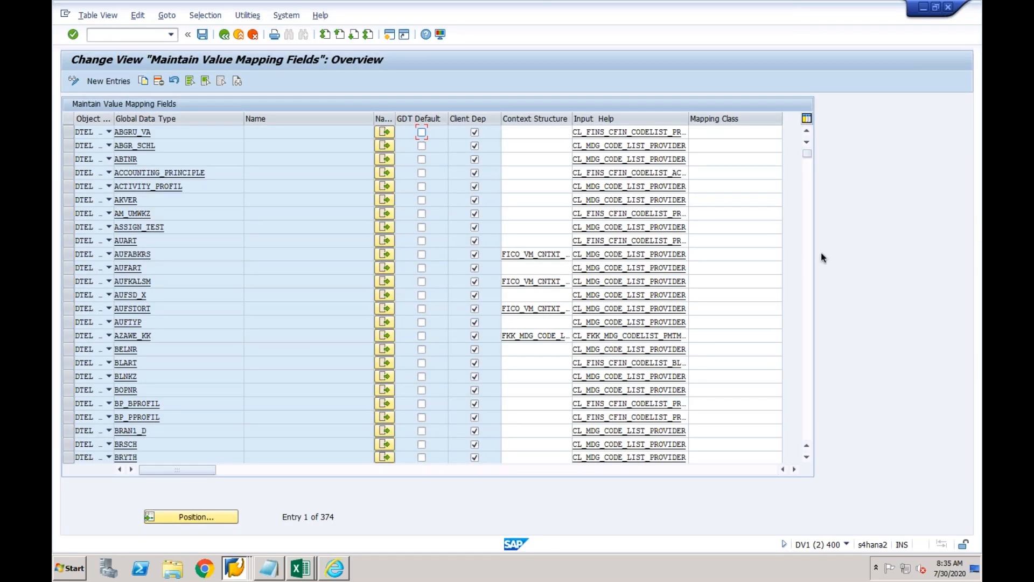
left_click(808, 259)
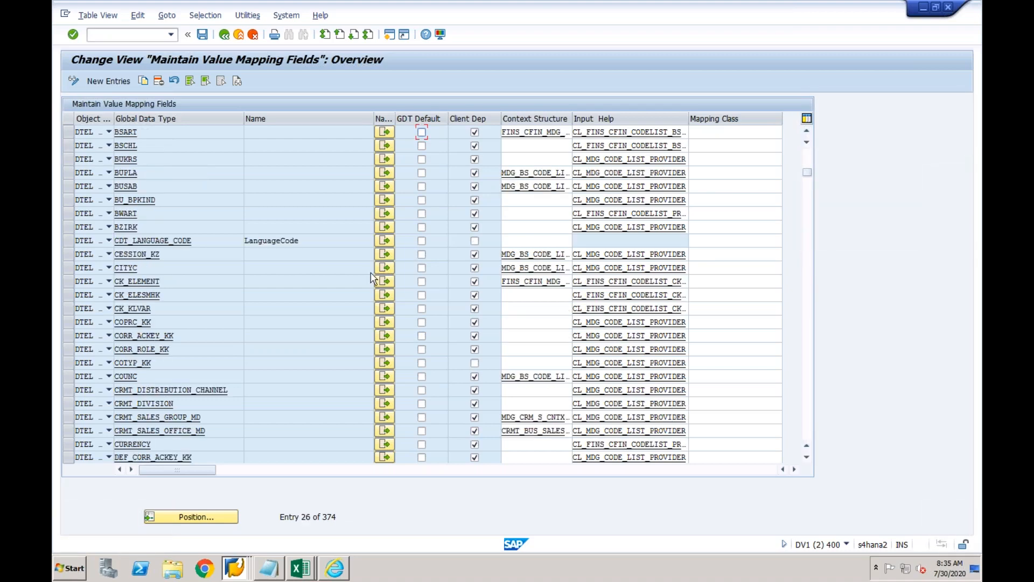
left_click(128, 156)
left_click(385, 160)
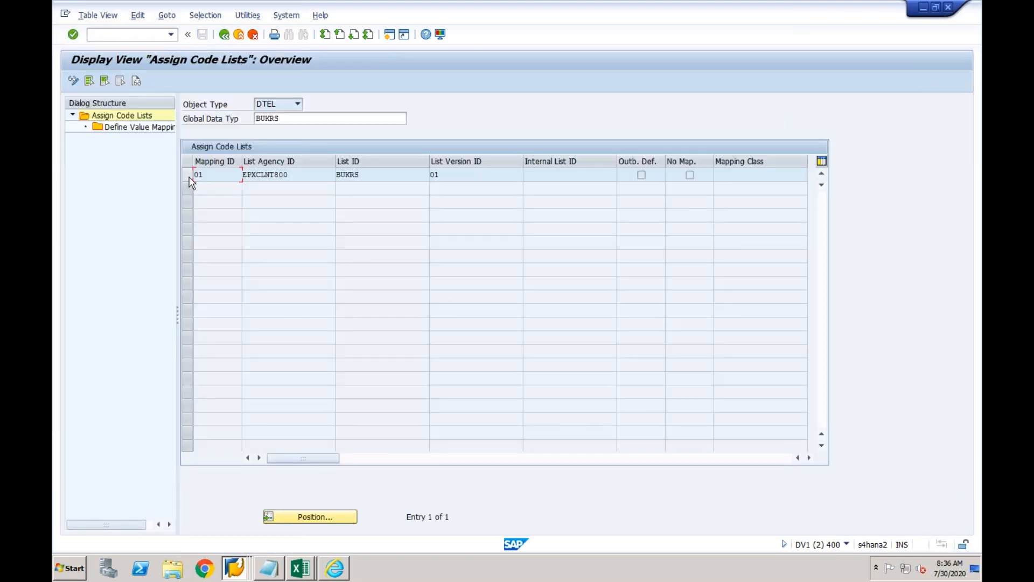
left_click(188, 176)
double_click(157, 127)
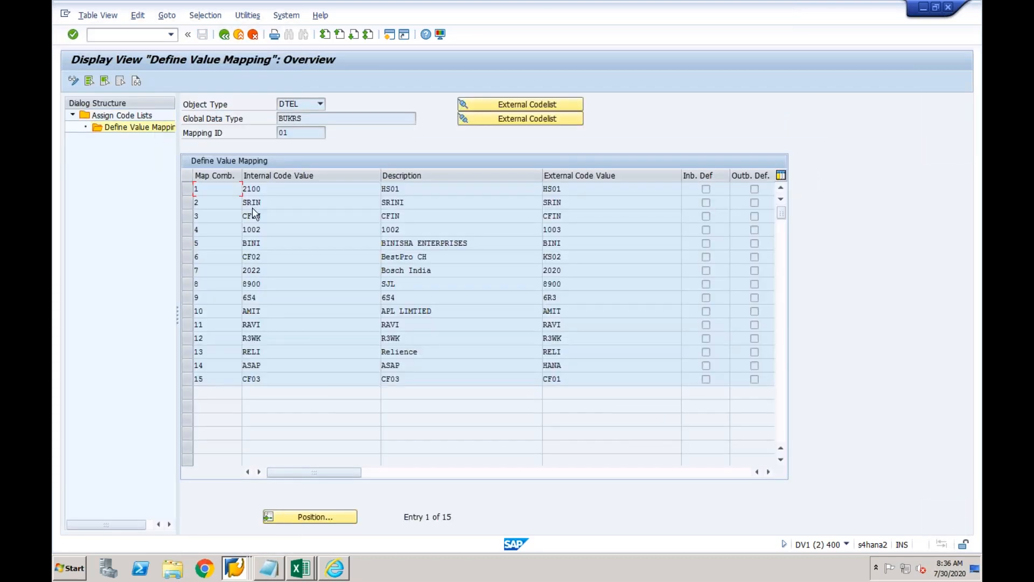
Switch to change mode and replace row 15's internal code CF03 with company code 1000.
left_click(73, 81)
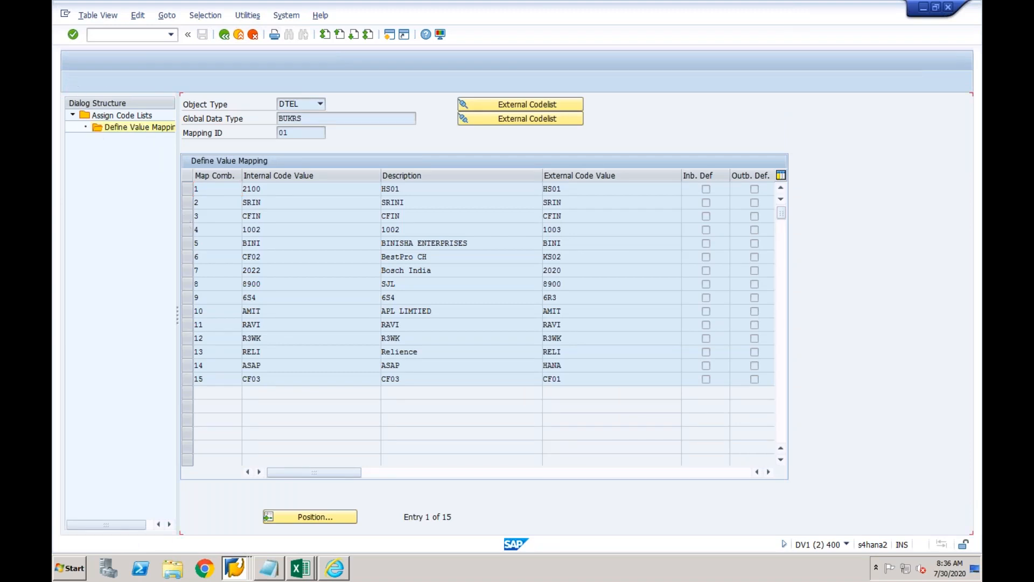
left_click(276, 377)
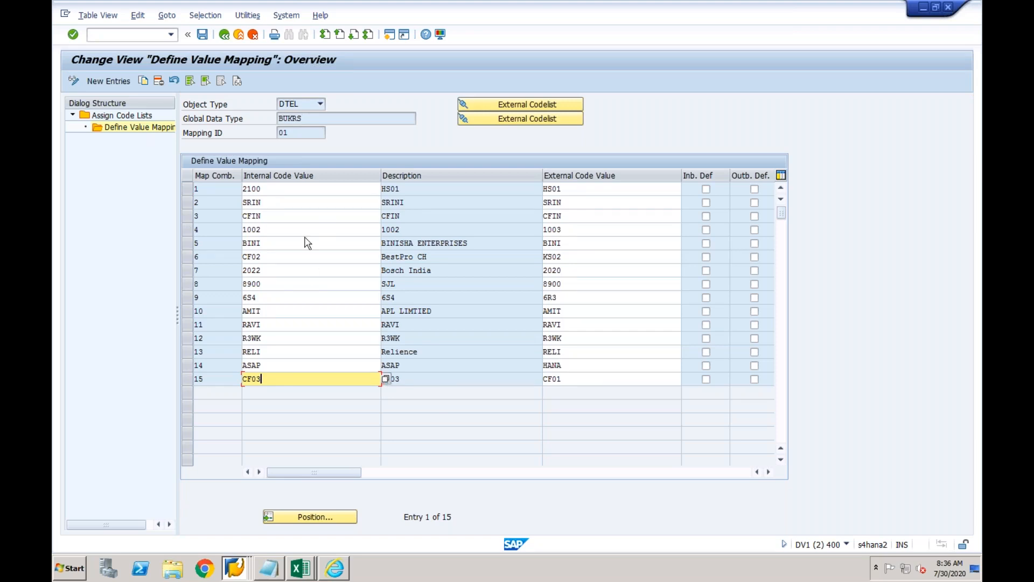
left_click(386, 379)
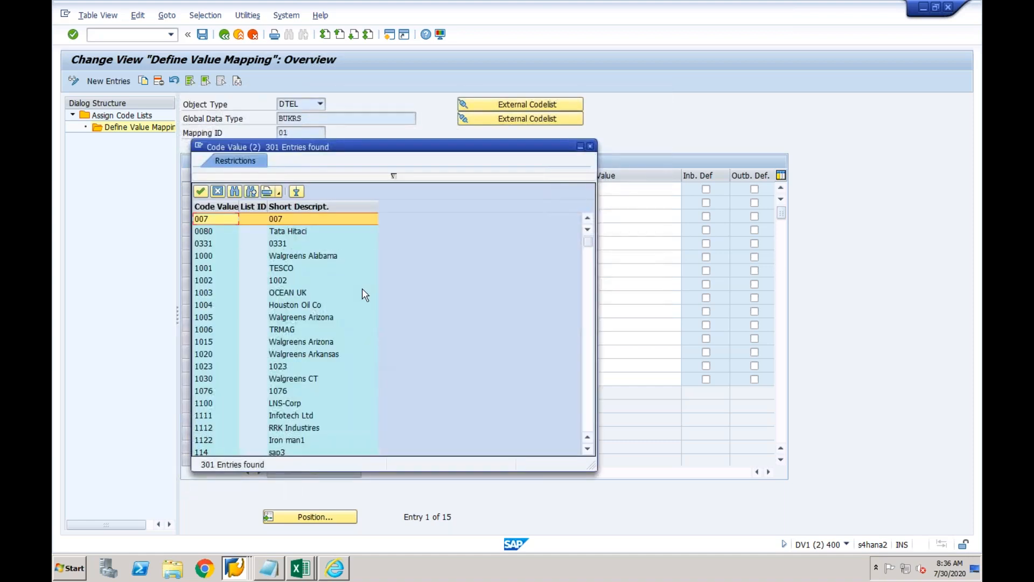
double_click(312, 257)
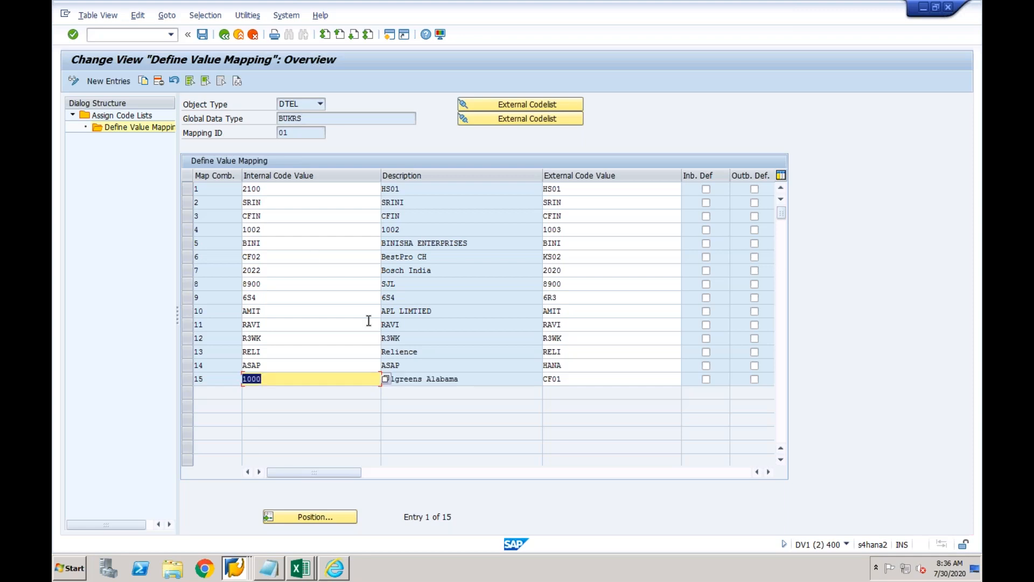
left_click(435, 379)
left_click(266, 379)
left_click_drag(266, 379, 242, 379)
left_click(389, 36)
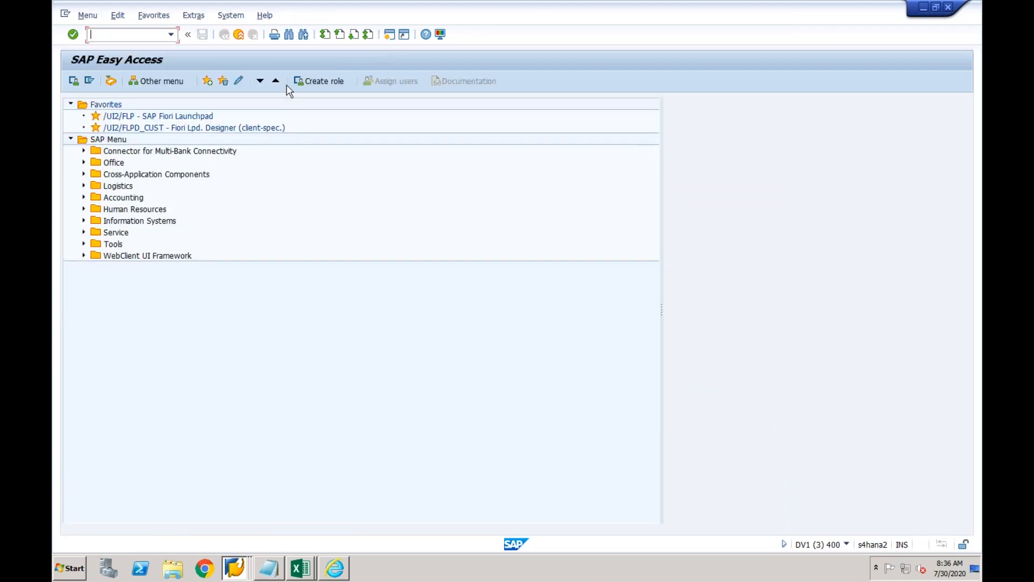
Run SPRO and expand Enterprise Structure > Definition > Financial Accounting in the SAP Reference IMG.
type("spro")
key("Return")
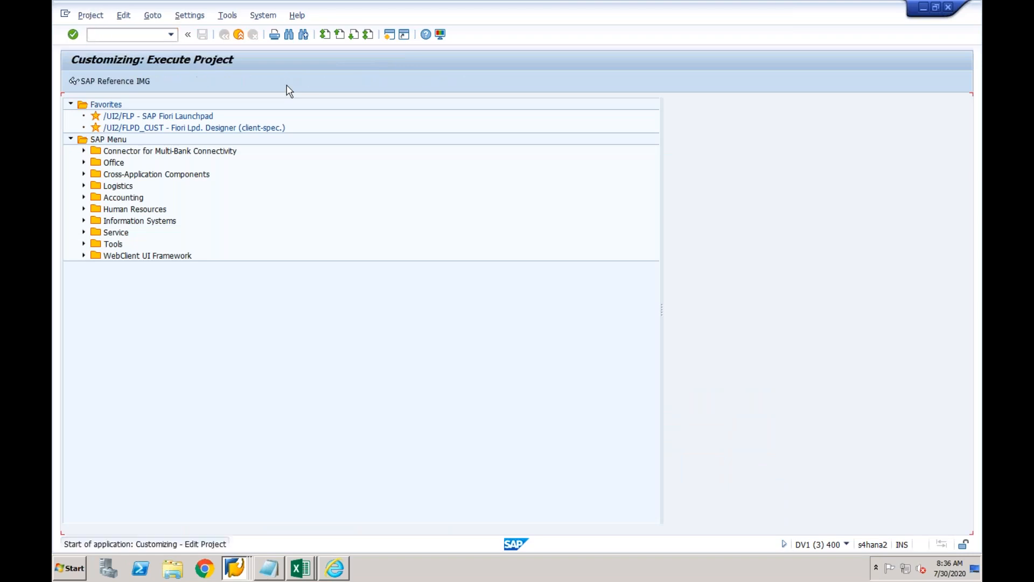
left_click(125, 84)
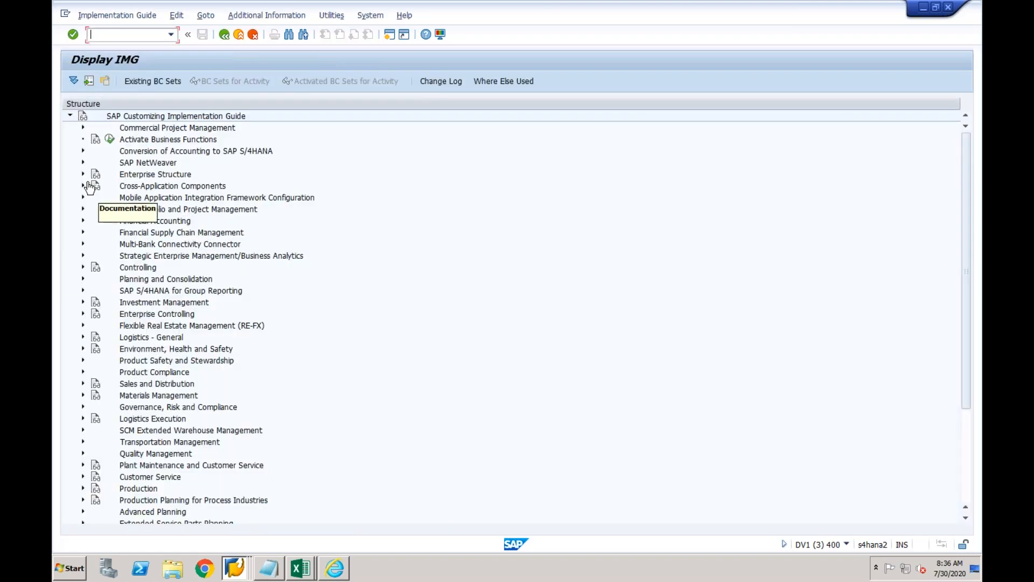
left_click(83, 174)
left_click(96, 197)
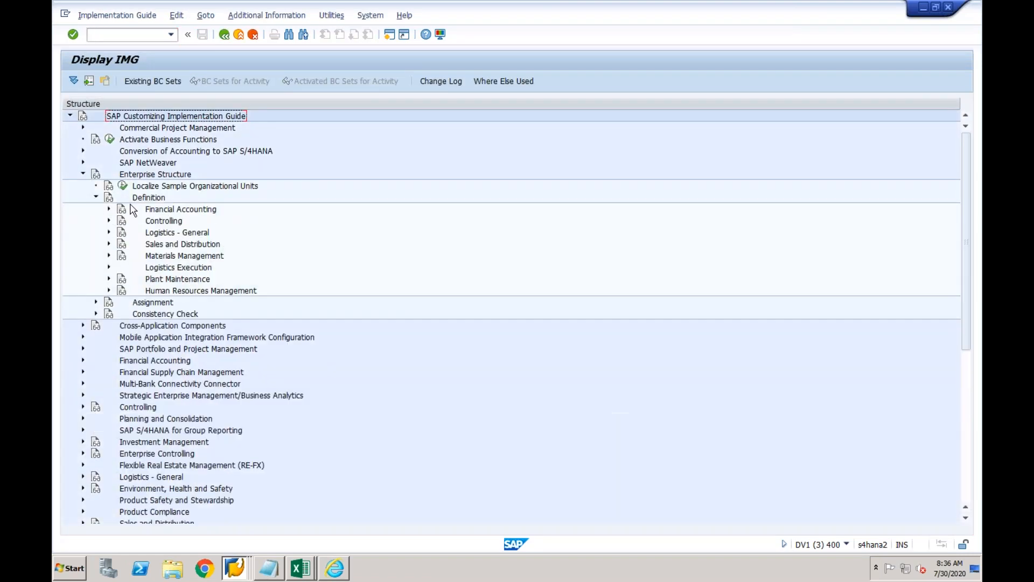
left_click(109, 209)
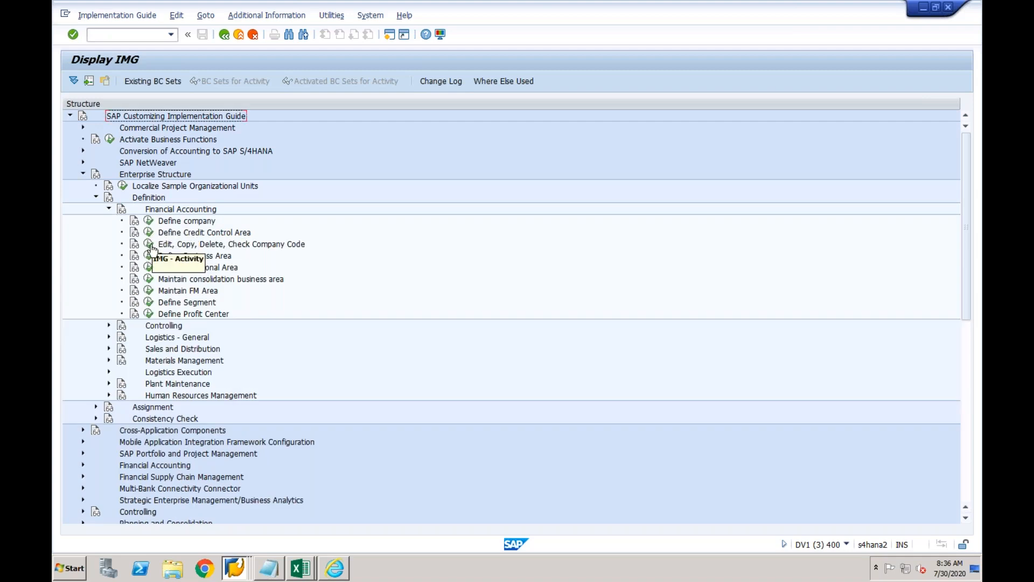
Open the Edit Company Code Data activity and inspect company code 1000's details.
left_click(150, 249)
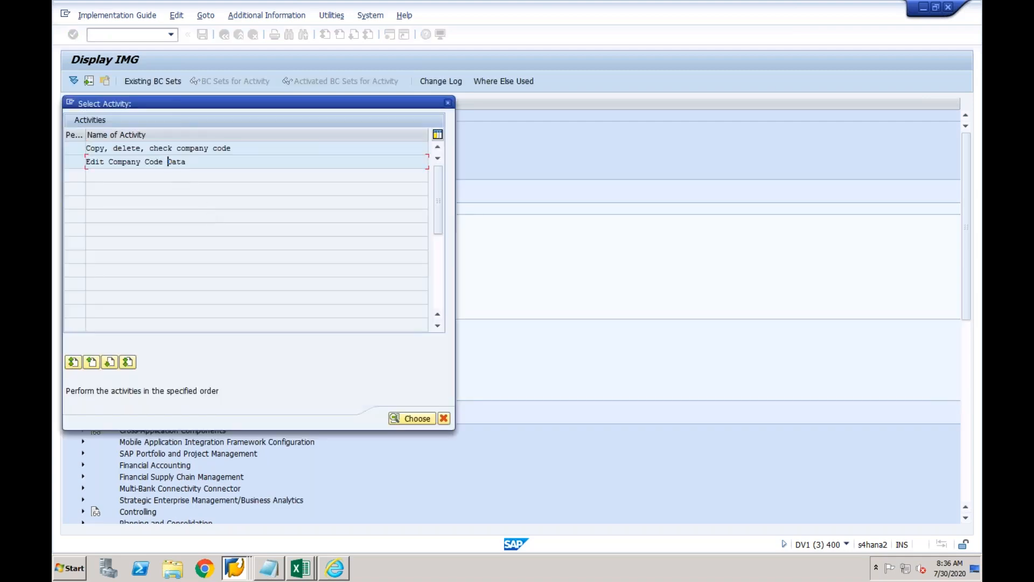
double_click(167, 162)
left_click(145, 159)
double_click(145, 160)
left_click(162, 190)
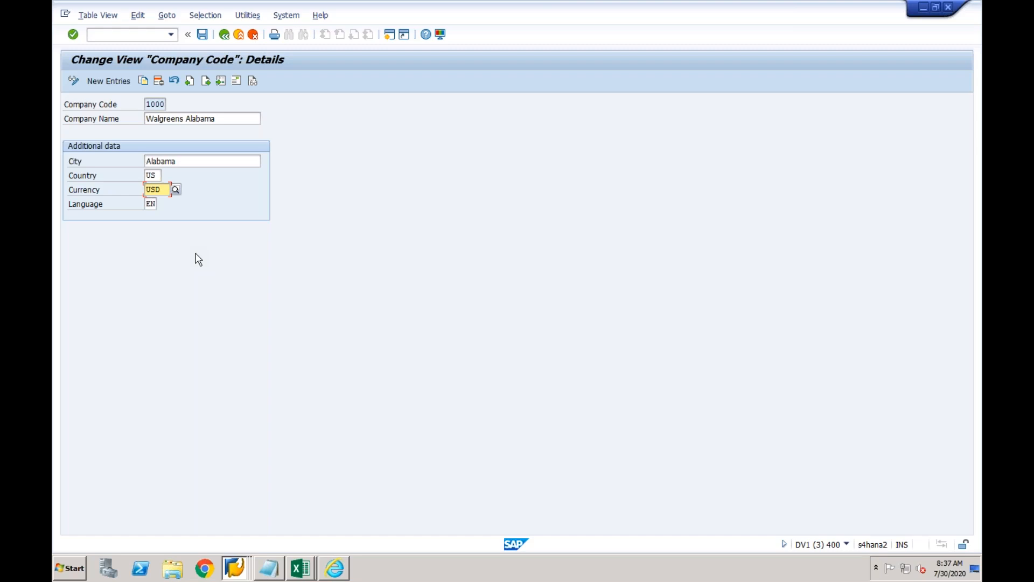
left_click(239, 35)
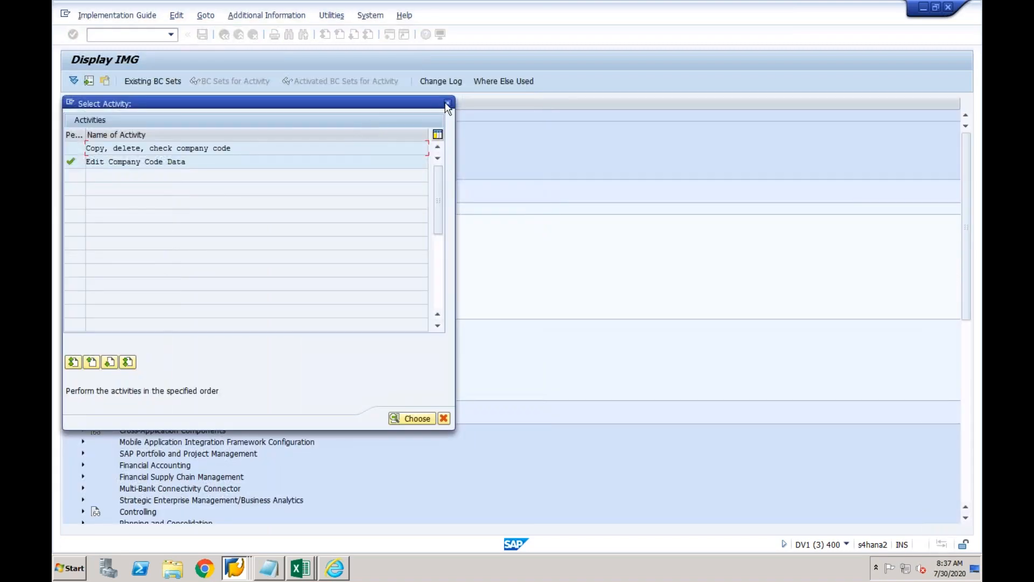
left_click(446, 106)
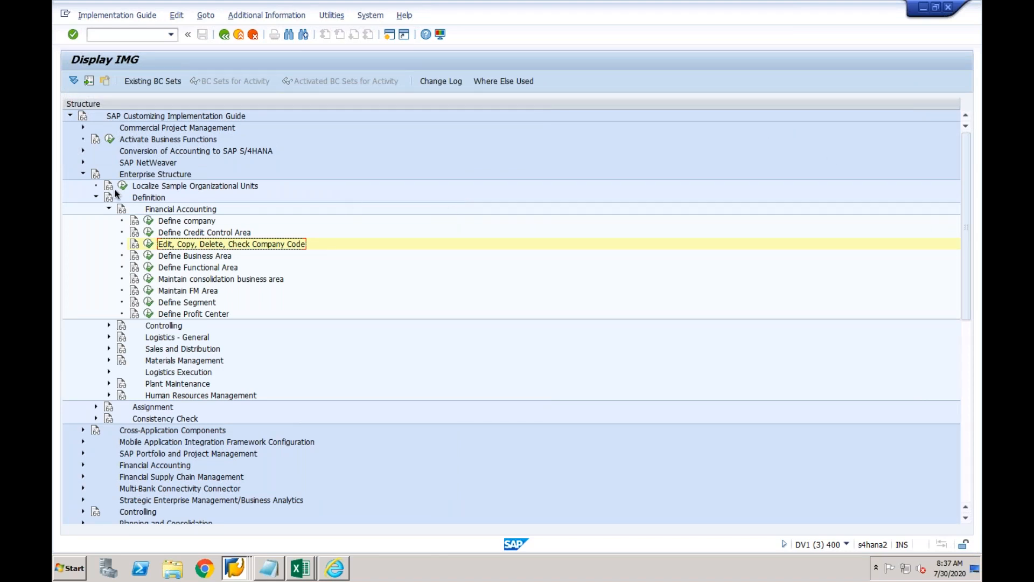
Run Define Business Area and start adding new business area entries.
left_click(96, 197)
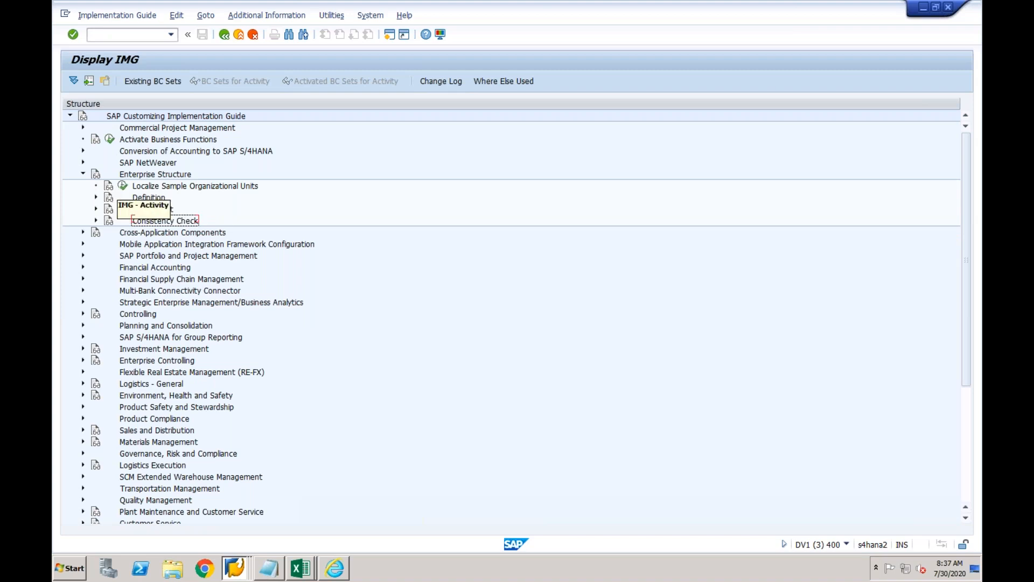
left_click(96, 198)
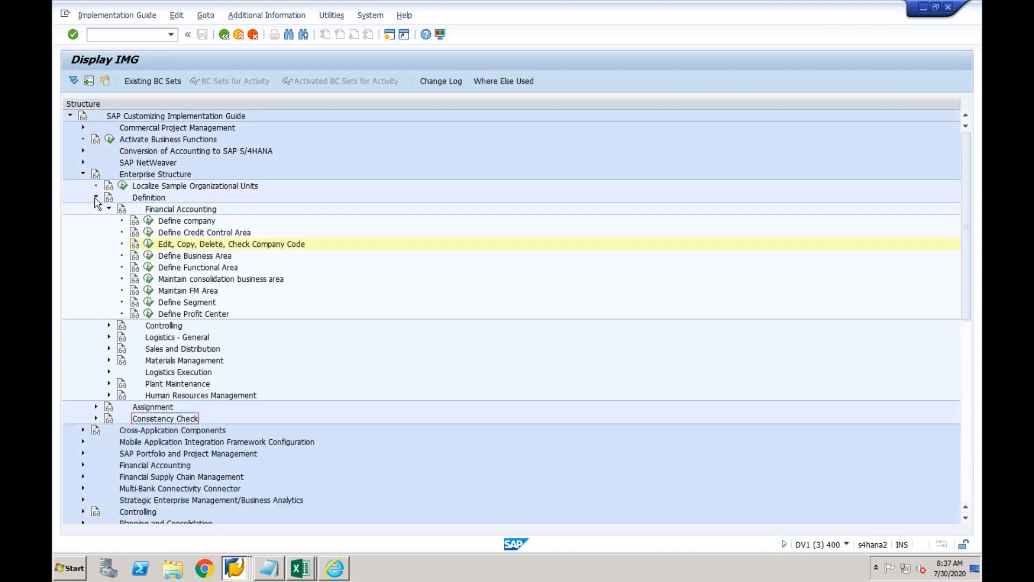
left_click(148, 255)
left_click(120, 81)
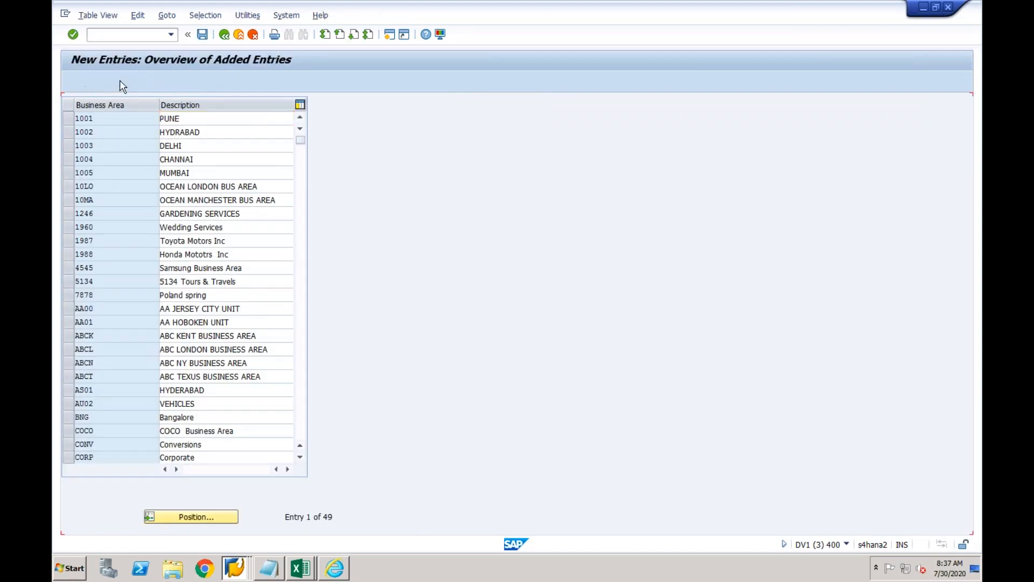
Enter business area NY with description NY, correcting the mistyped NY01.
type("N")
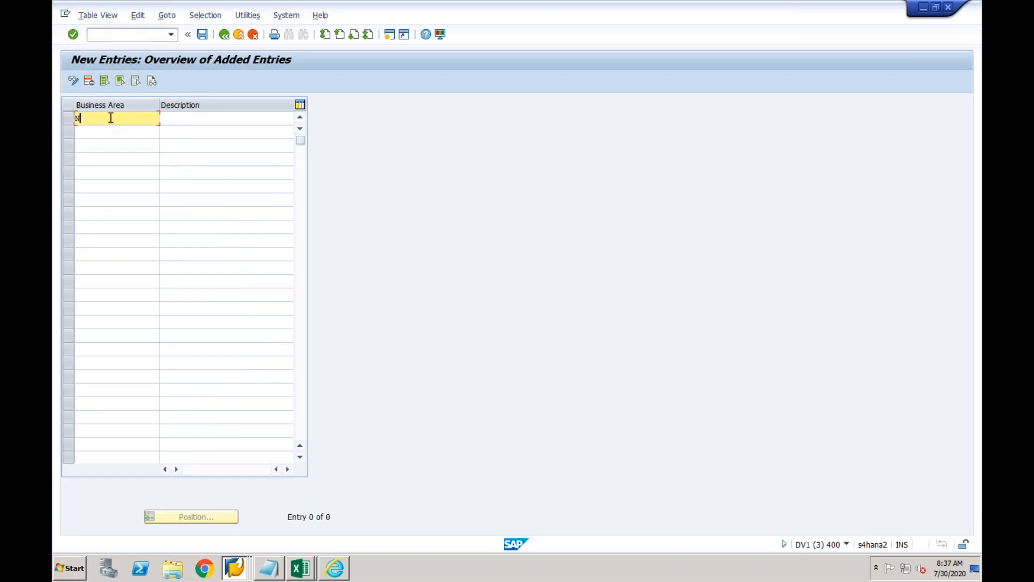
type("Y01")
key("Tab")
type("NY")
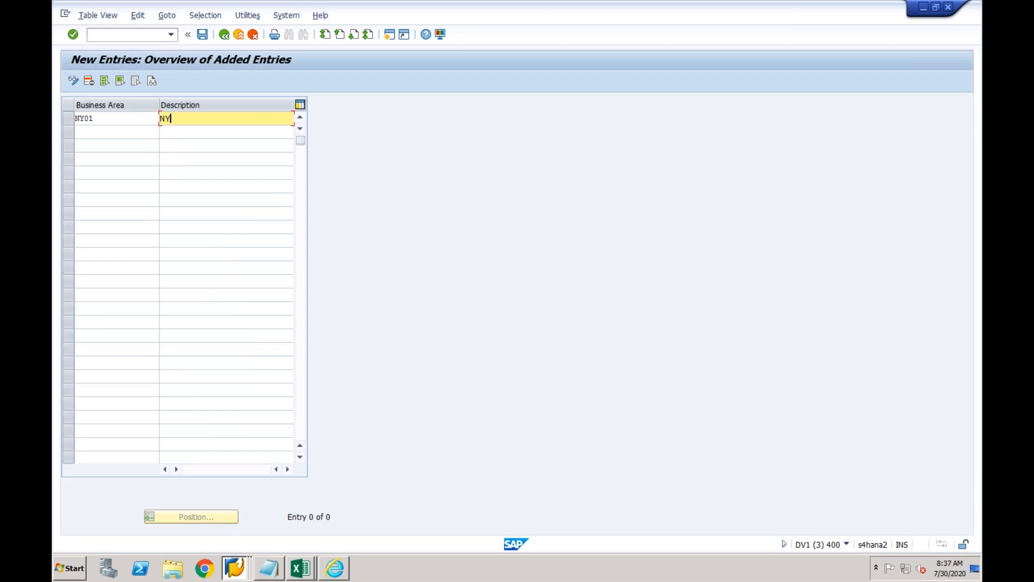
type("01")
left_click(124, 137)
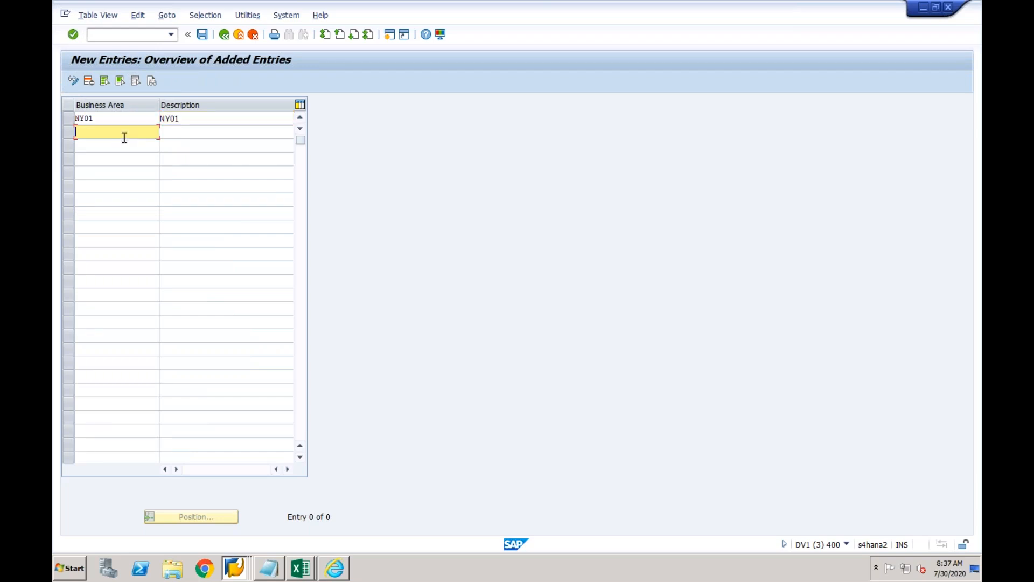
left_click(102, 119)
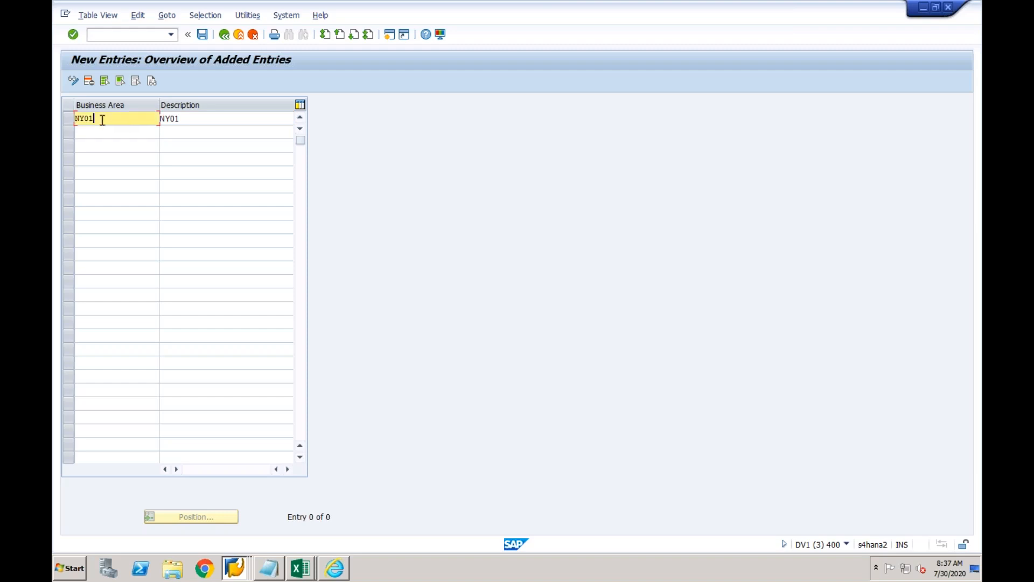
key("BackSpace")
key("BackSpace")
key("Tab")
type("NY")
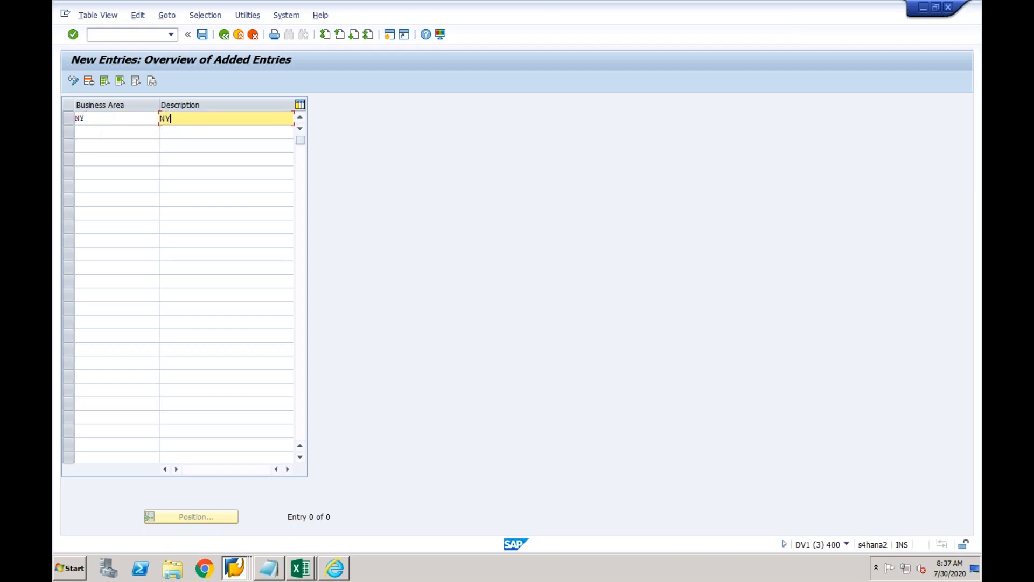
left_click(97, 132)
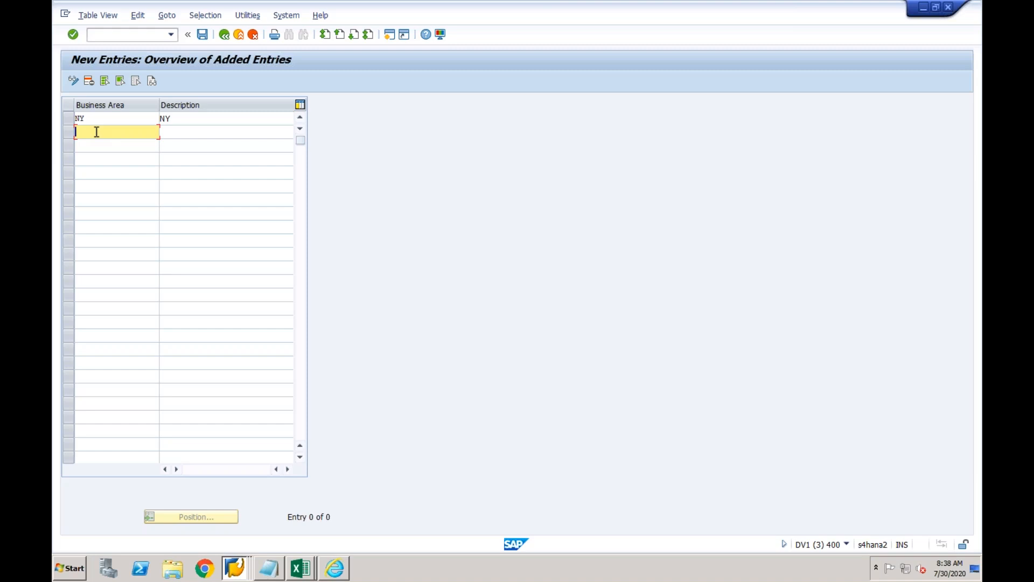
Add business area WA with description WA and save both under a customizing request.
type("WA")
key("Tab")
type("WA")
key("Return")
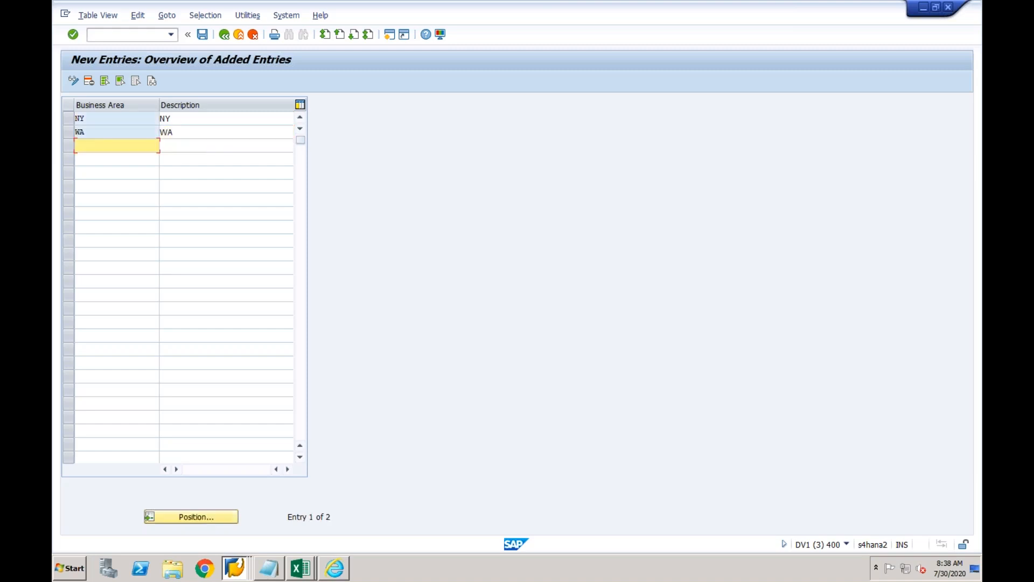
left_click(203, 35)
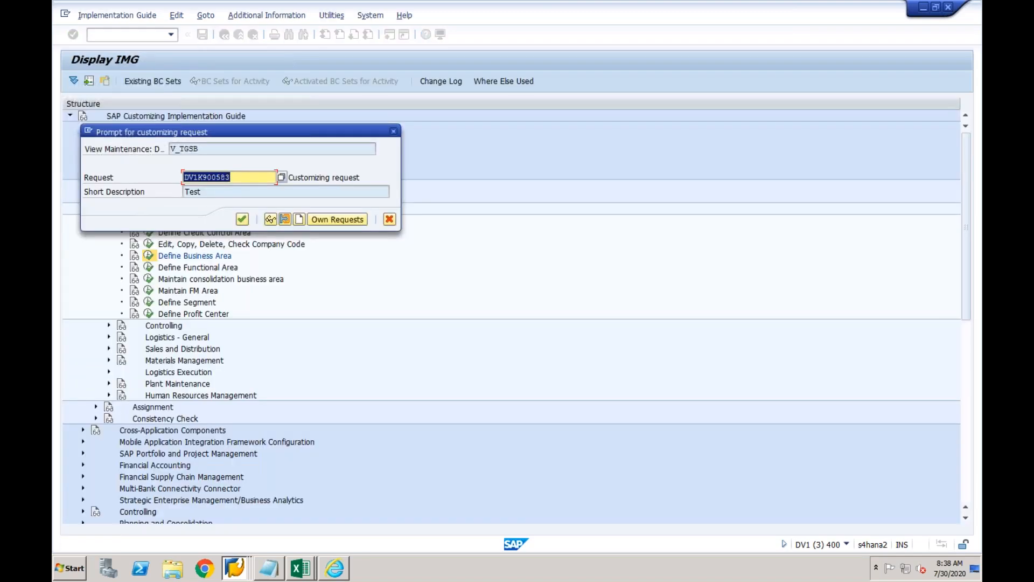
key("Return")
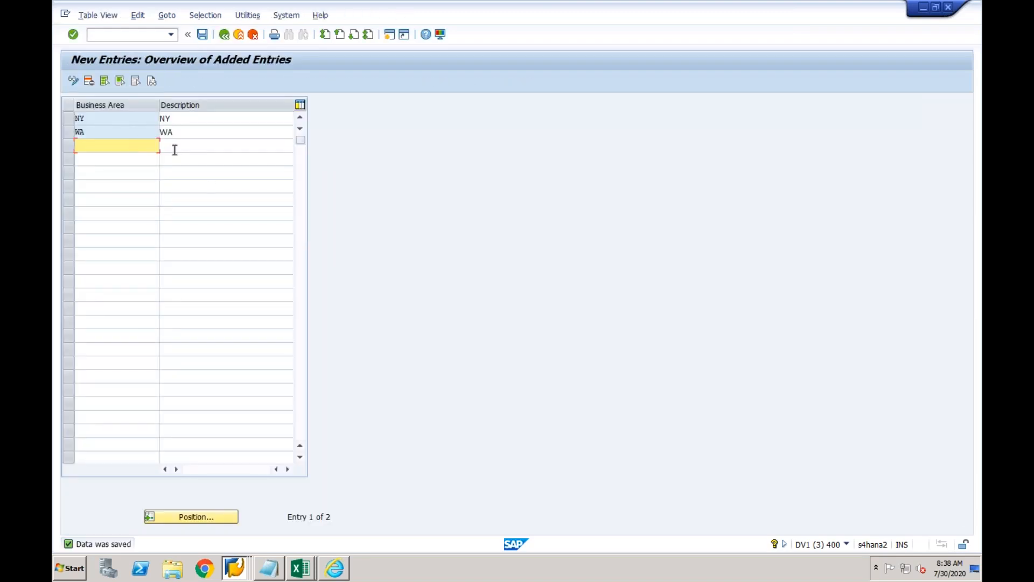
Leave the BUKRS code list assignment without saving, returning to the 374-entry Maintain Value Mapping Fields list.
left_click(235, 569)
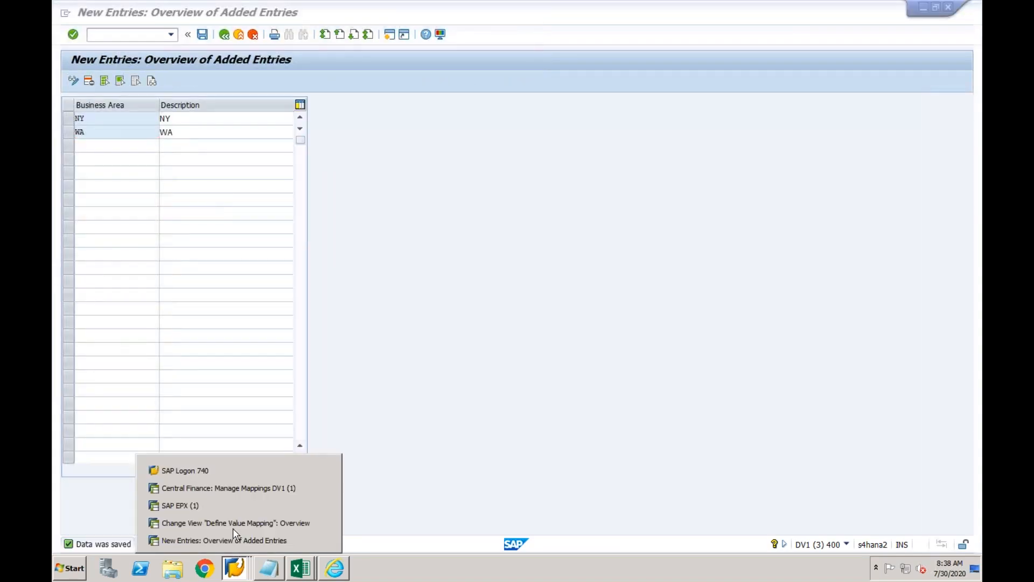
left_click(235, 523)
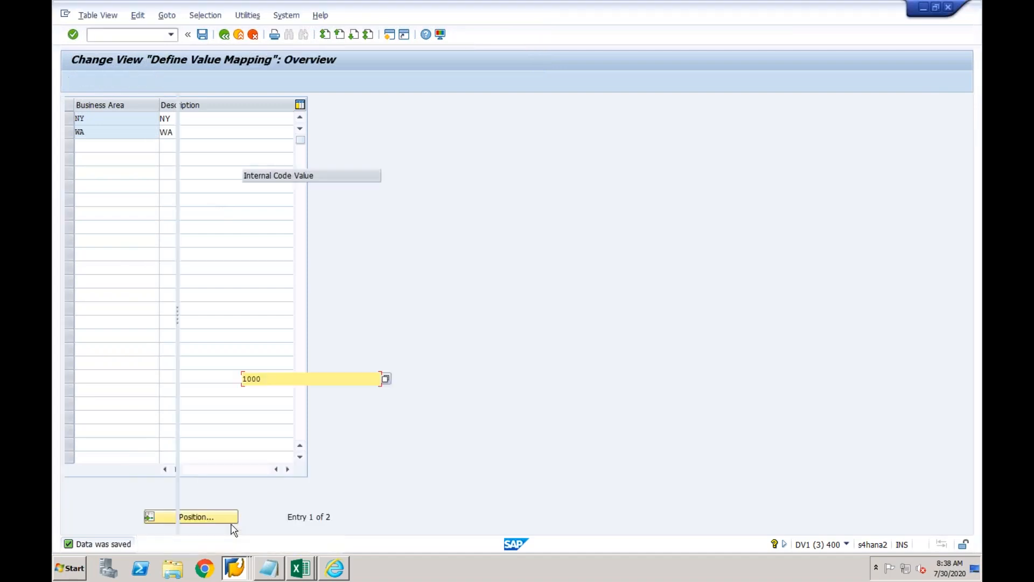
left_click(224, 35)
left_click(224, 35)
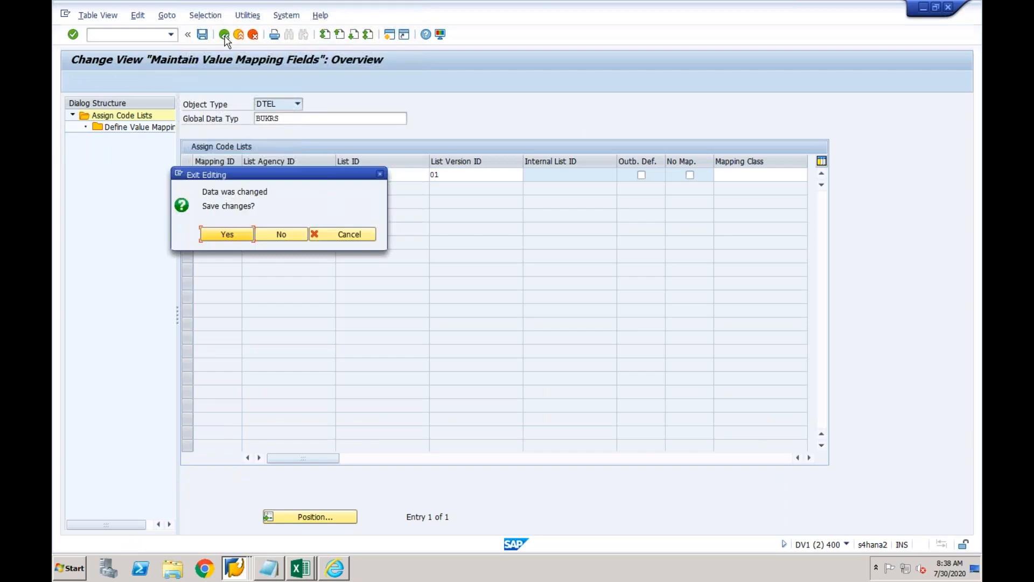
left_click(273, 236)
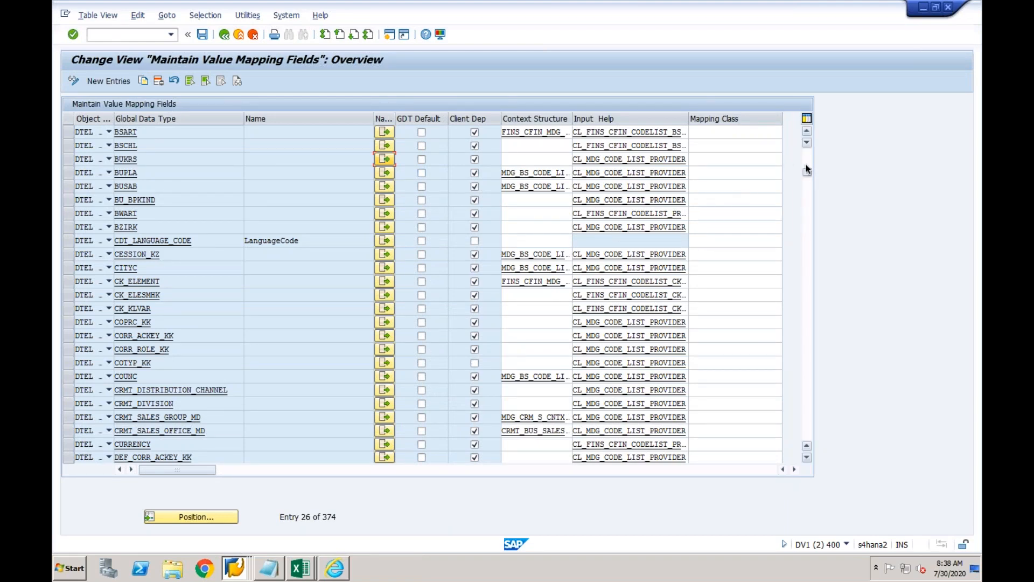
left_click_drag(807, 168, 807, 154)
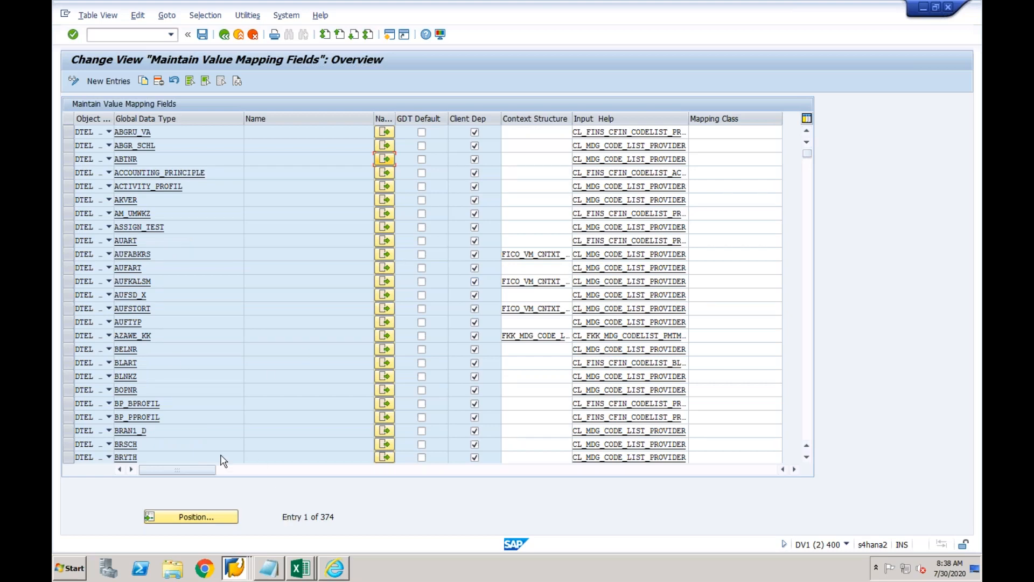
left_click(241, 430)
key("F4")
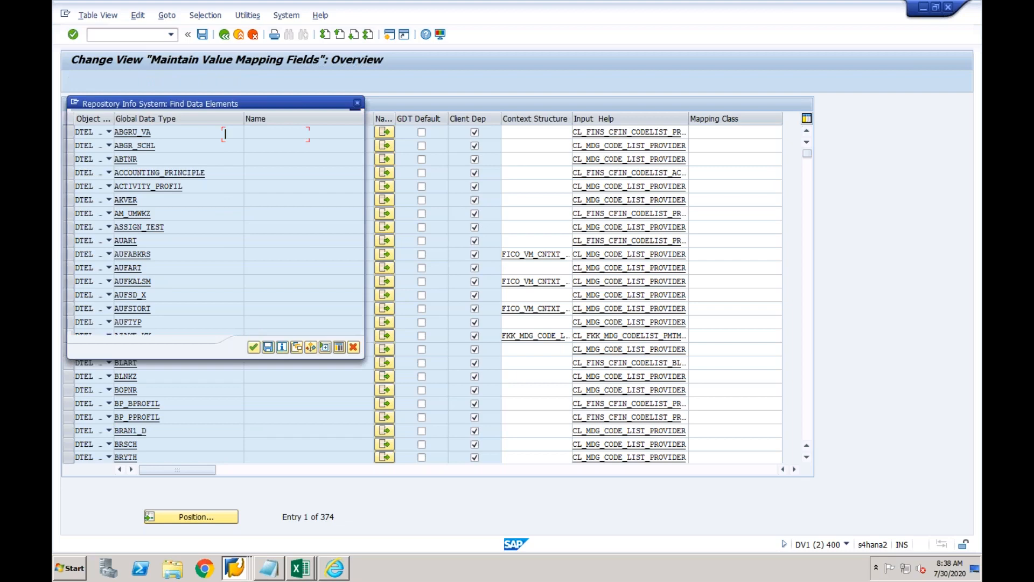
left_click(254, 347)
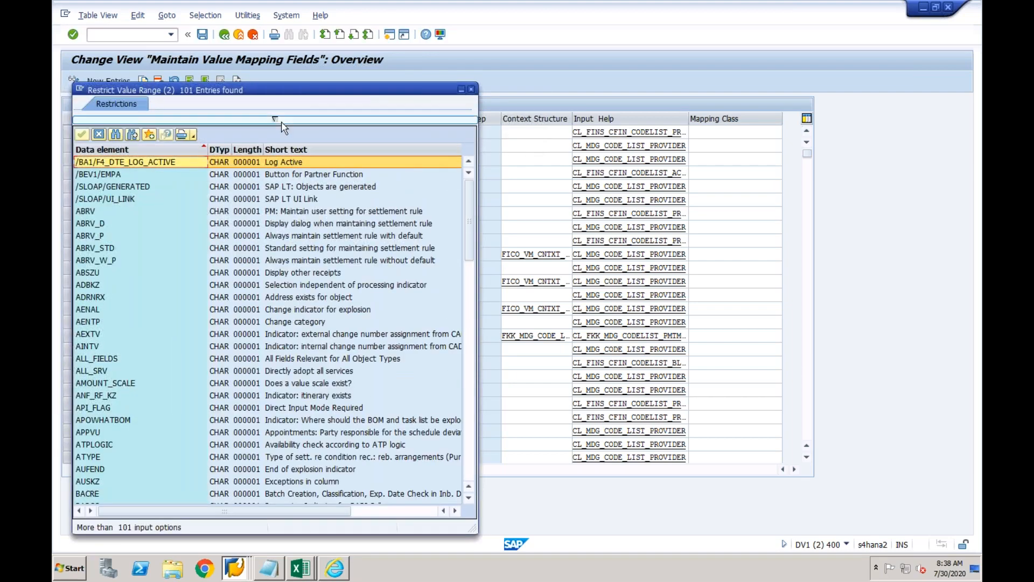
left_click(279, 119)
left_click(230, 145)
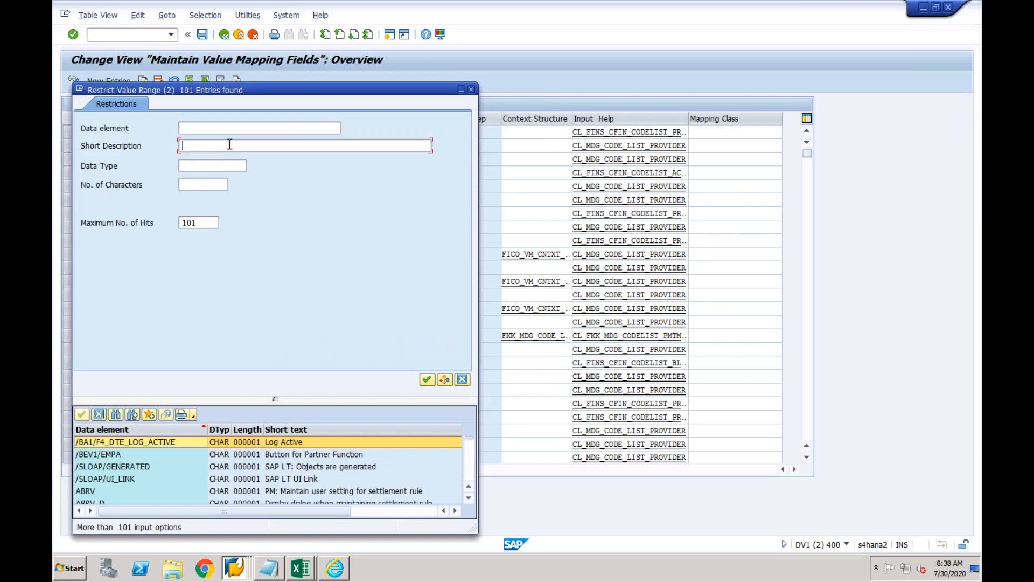
type("business area")
key("Return")
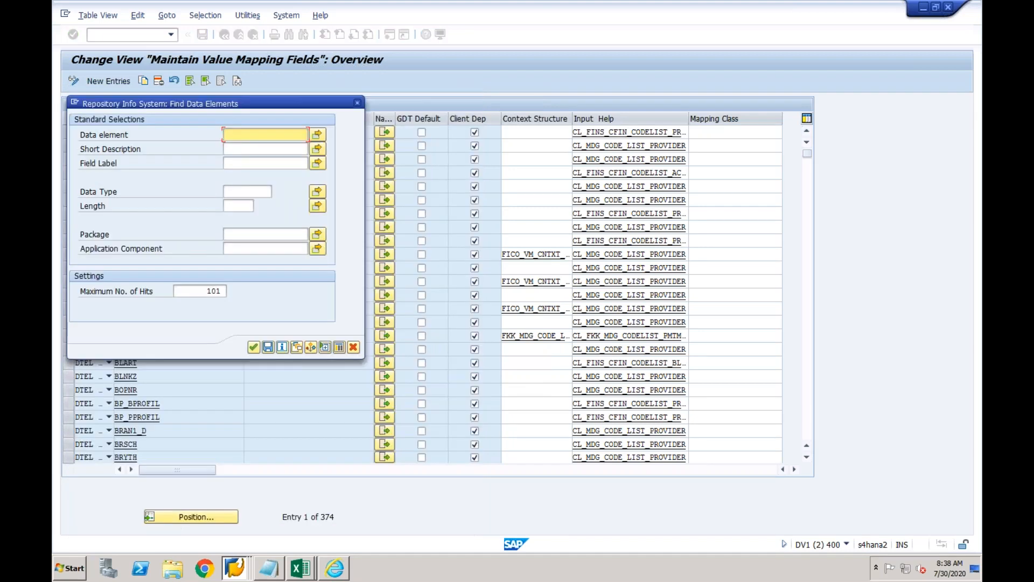
left_click(239, 147)
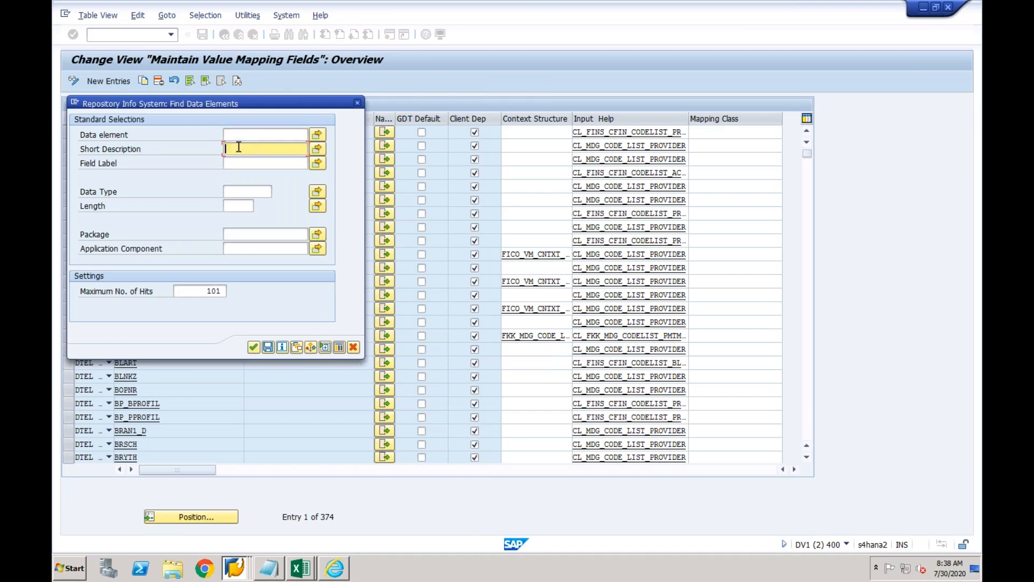
type("*business*")
key("Return")
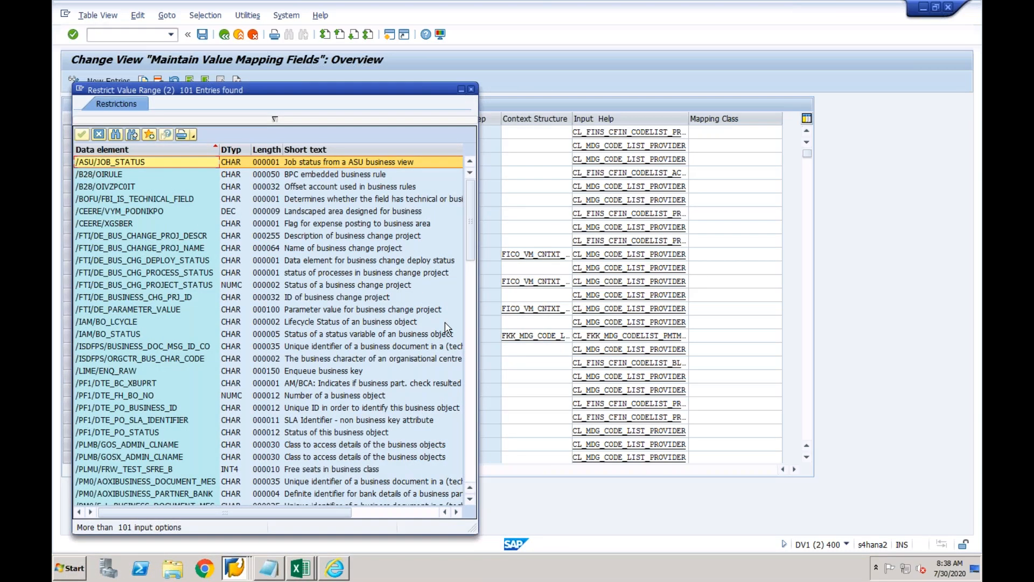
left_click(471, 330)
left_click(471, 372)
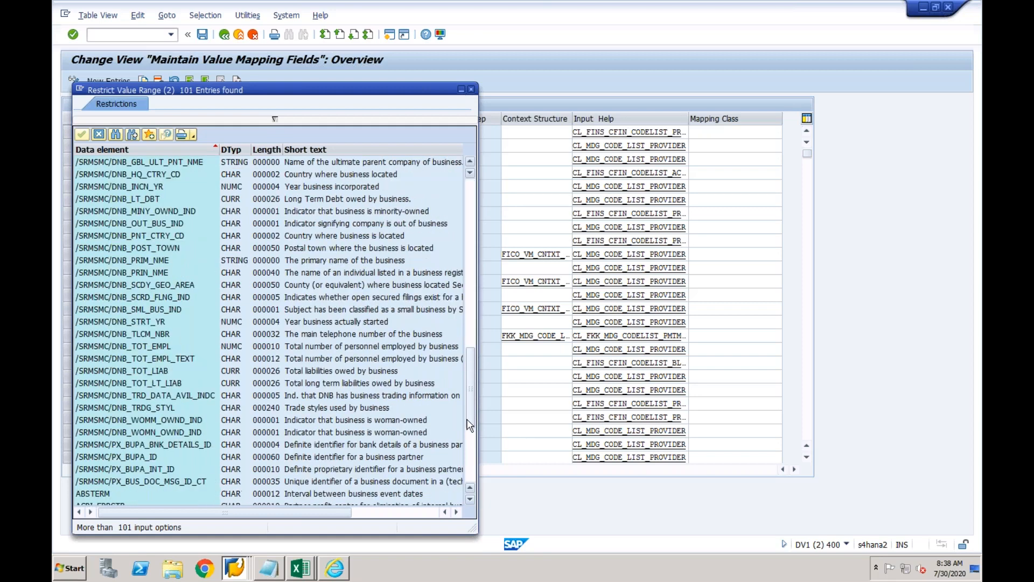
left_click(471, 442)
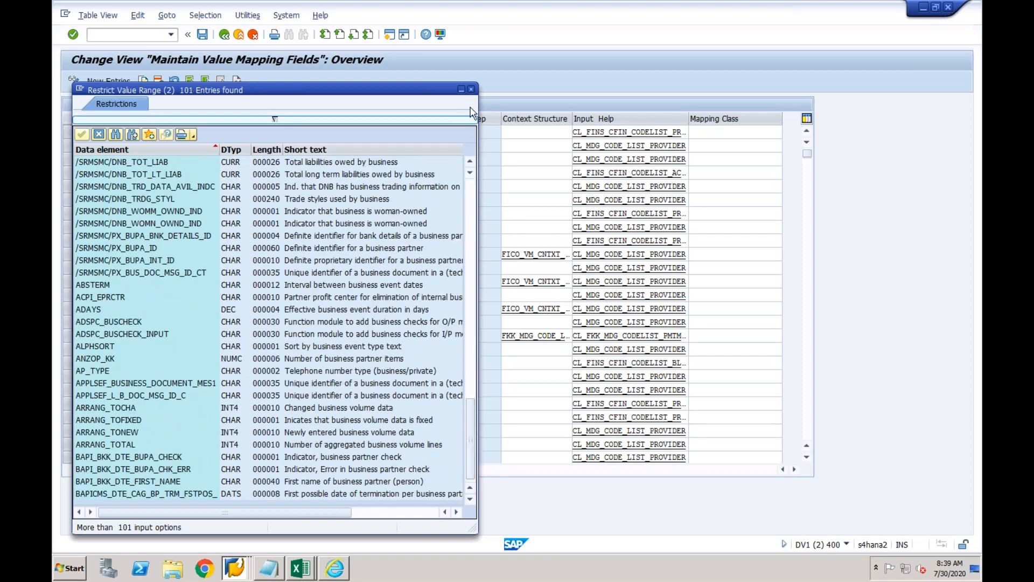
left_click(471, 90)
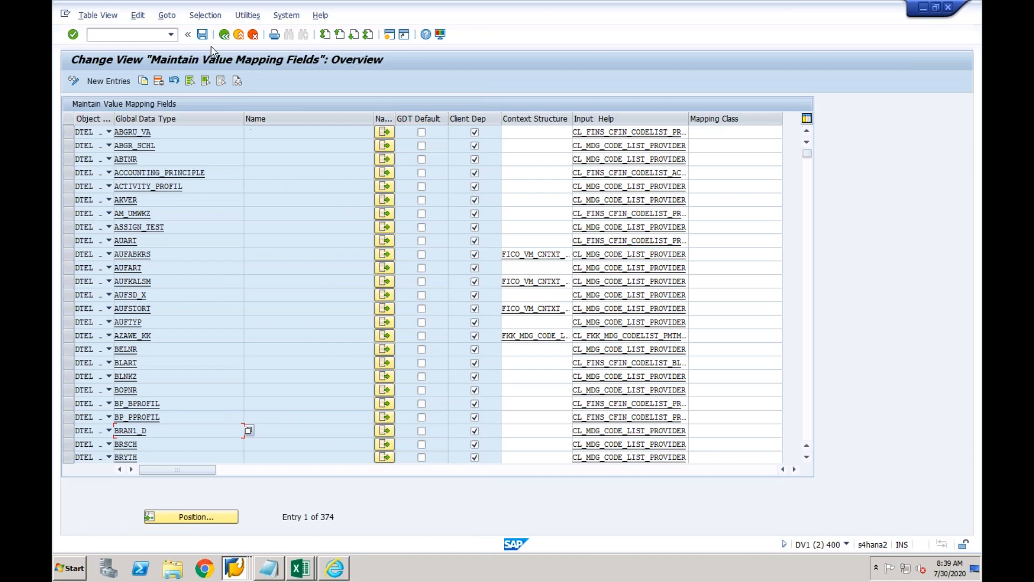
Open Create and Edit Key Mapping and confirm Activity Type in DV1CLNT400 has no mapped objects.
left_click(223, 35)
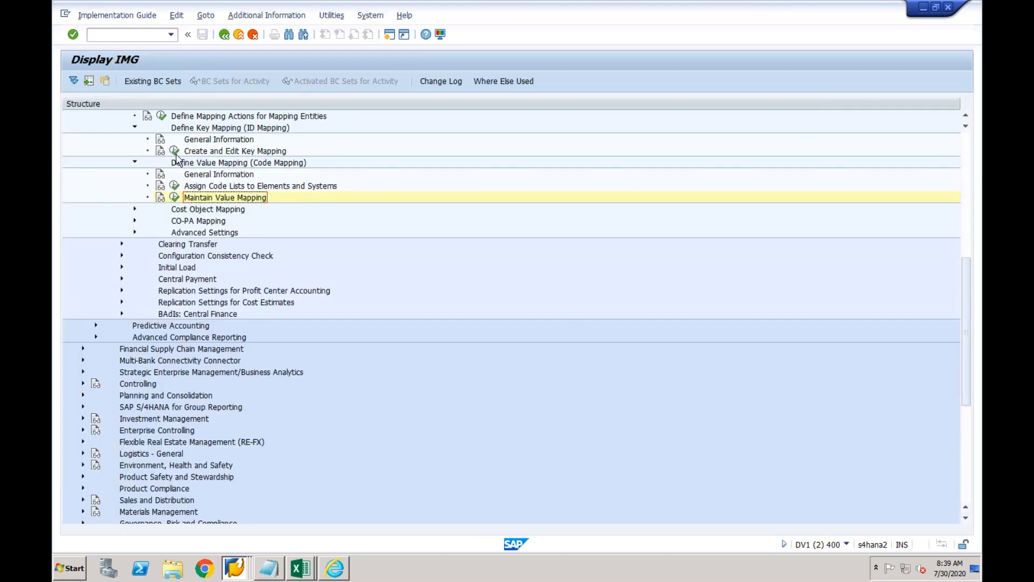
left_click(175, 152)
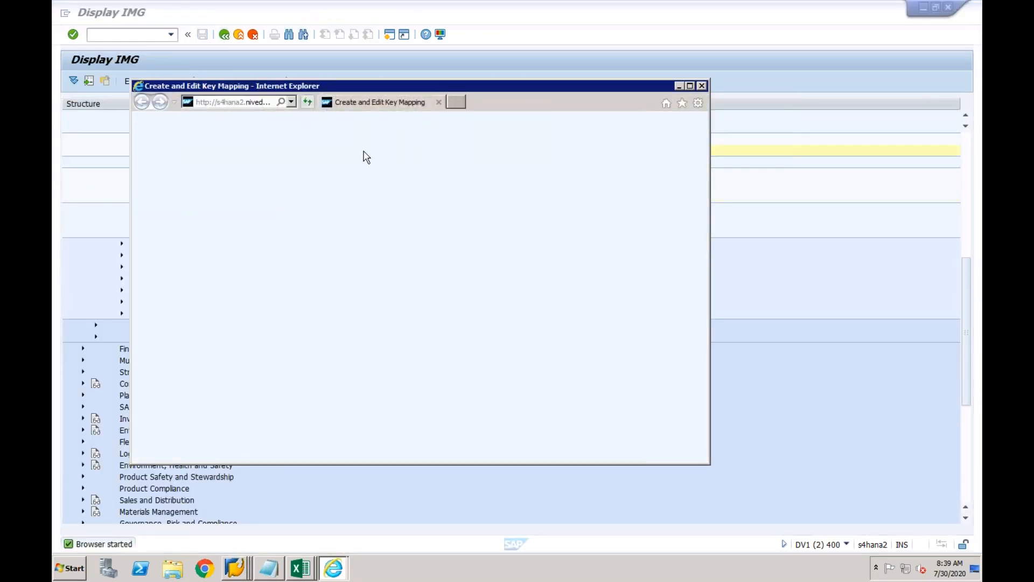
left_click(691, 86)
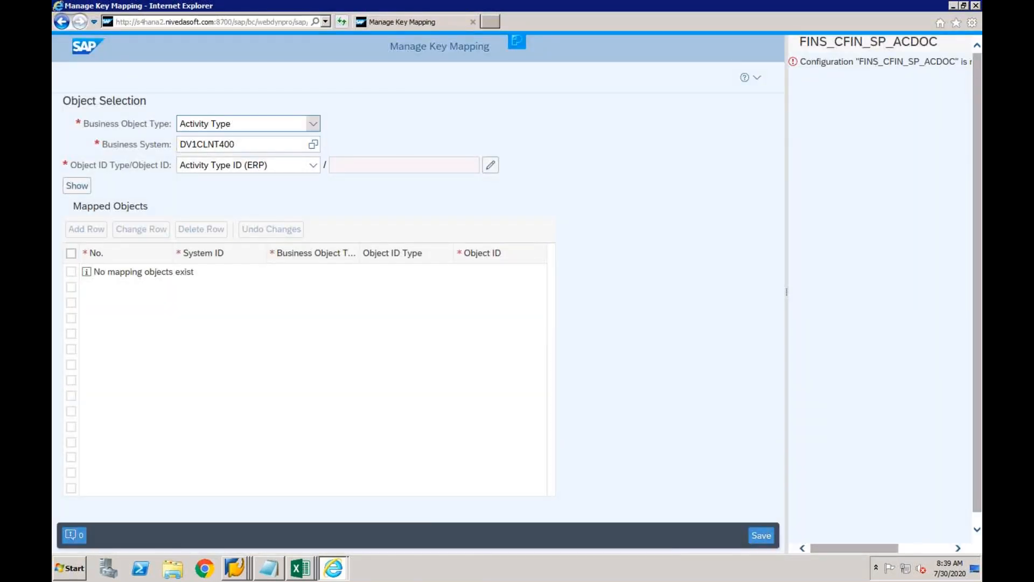
left_click(313, 123)
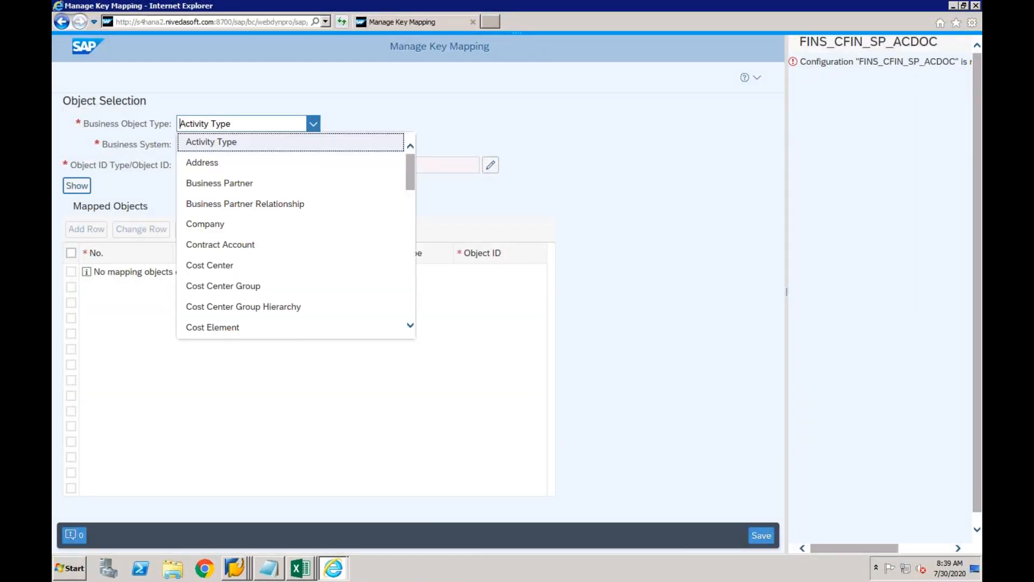
left_click(398, 90)
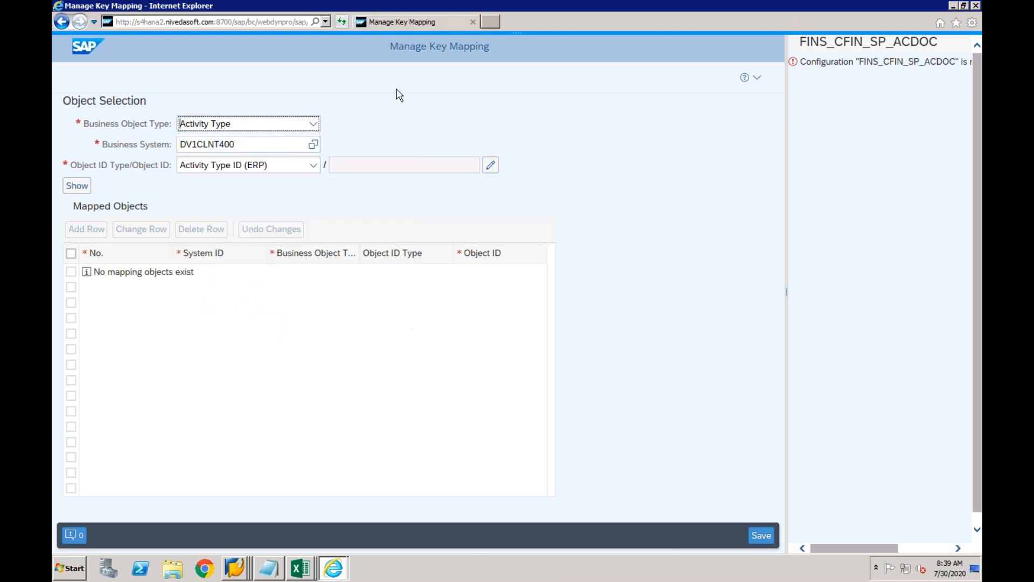
left_click(242, 565)
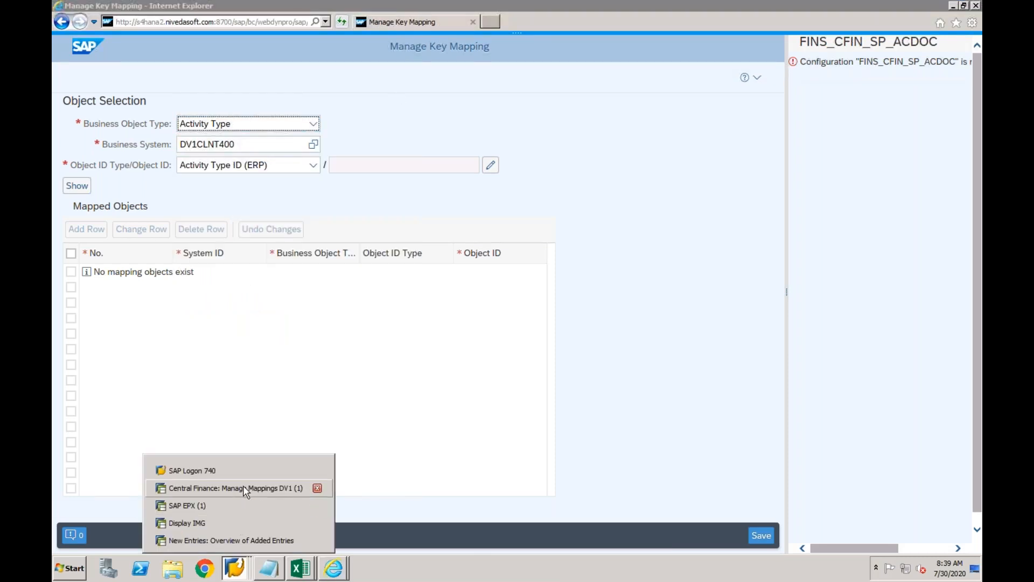
Back out of the business area New Entries to the IMG and collapse Enterprise Structure.
left_click(214, 503)
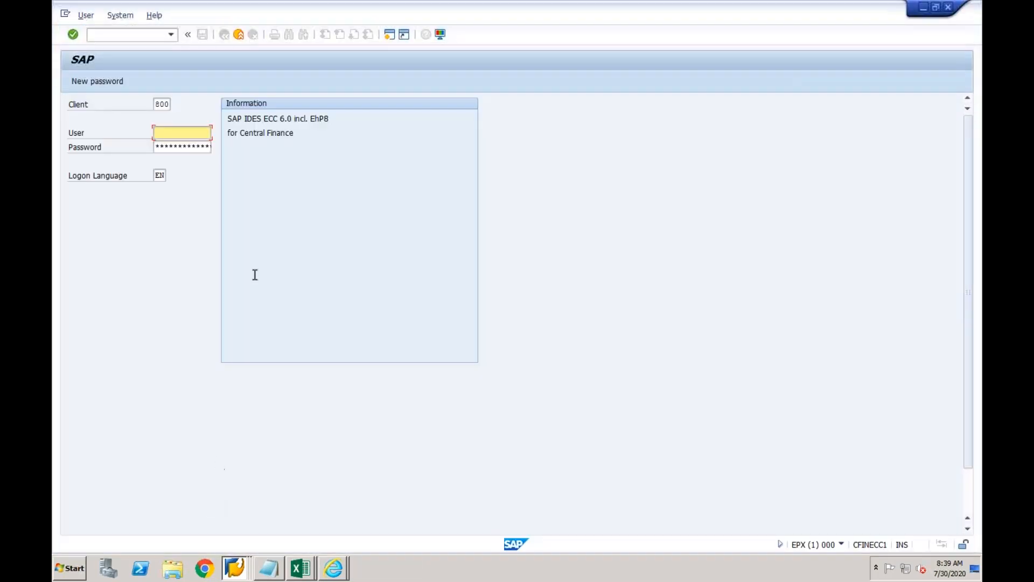
left_click(235, 566)
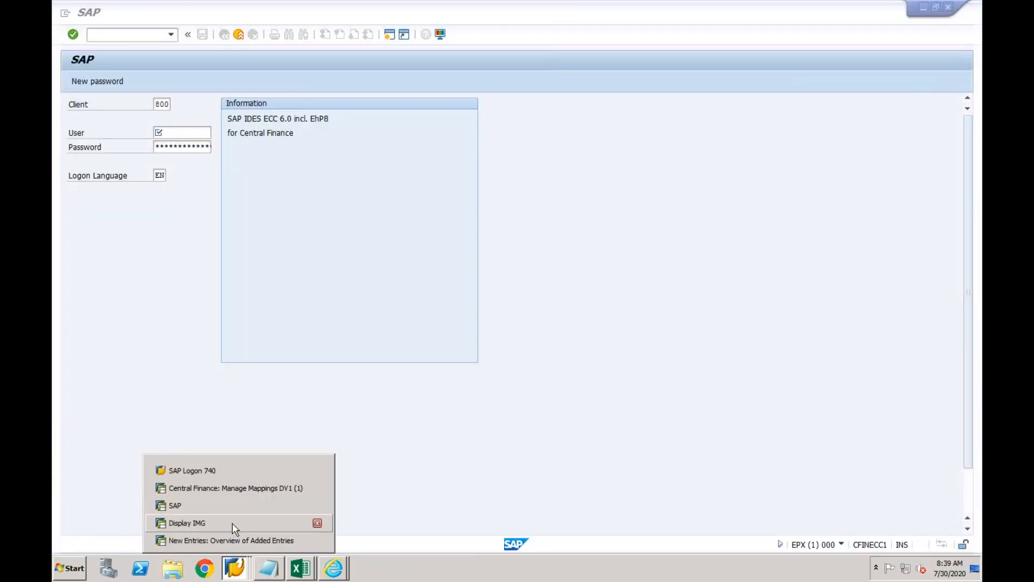
left_click(229, 541)
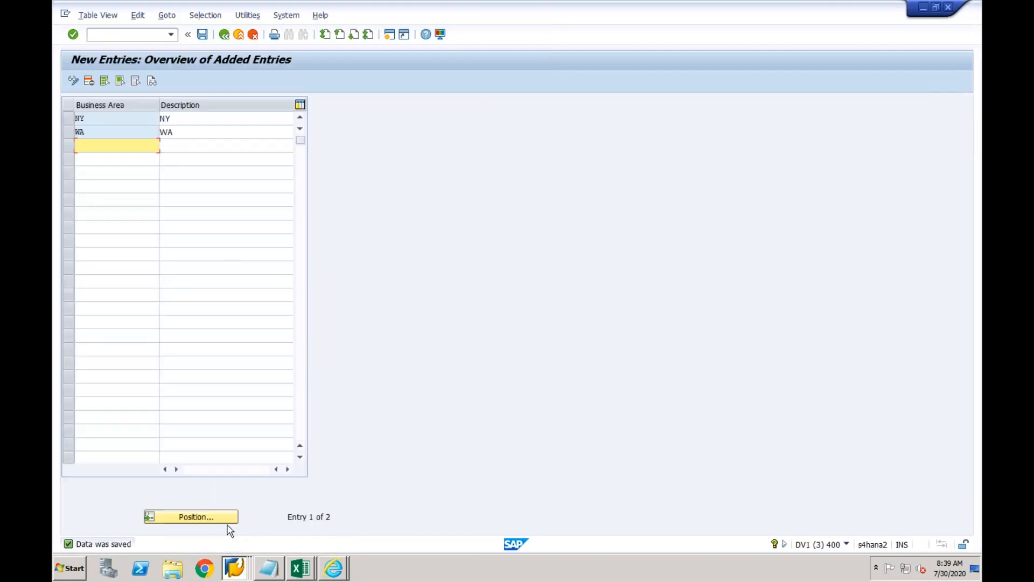
left_click(225, 35)
left_click(225, 36)
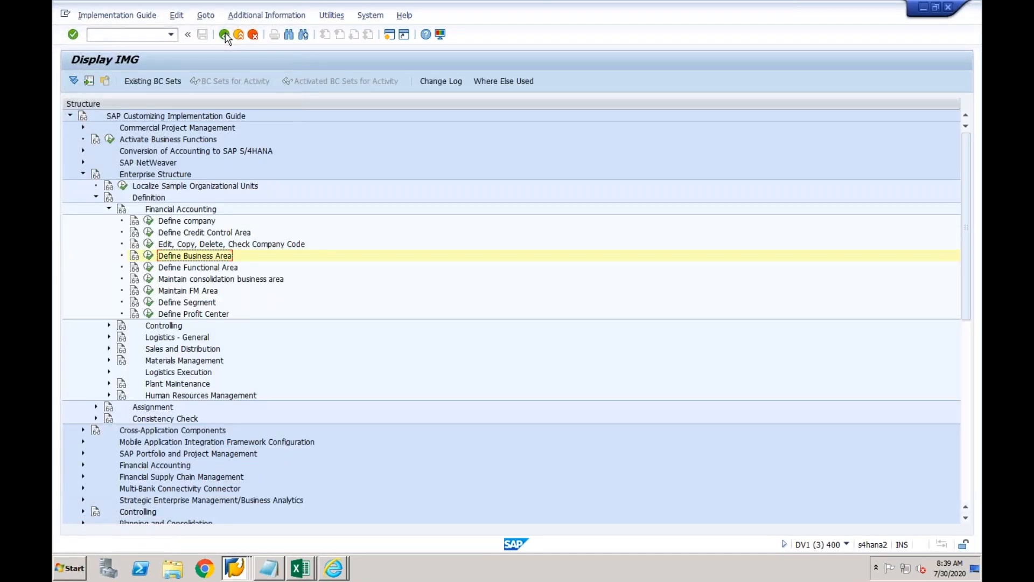
left_click(83, 175)
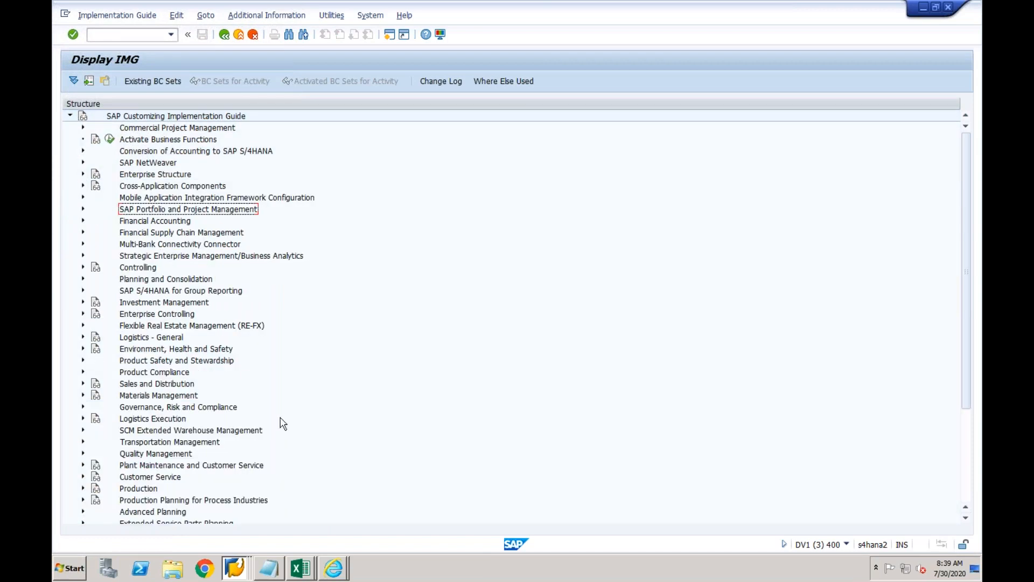
Switch to the Display IMG window listing the Central Finance Key Mapping and Value Mapping activities.
left_click(238, 562)
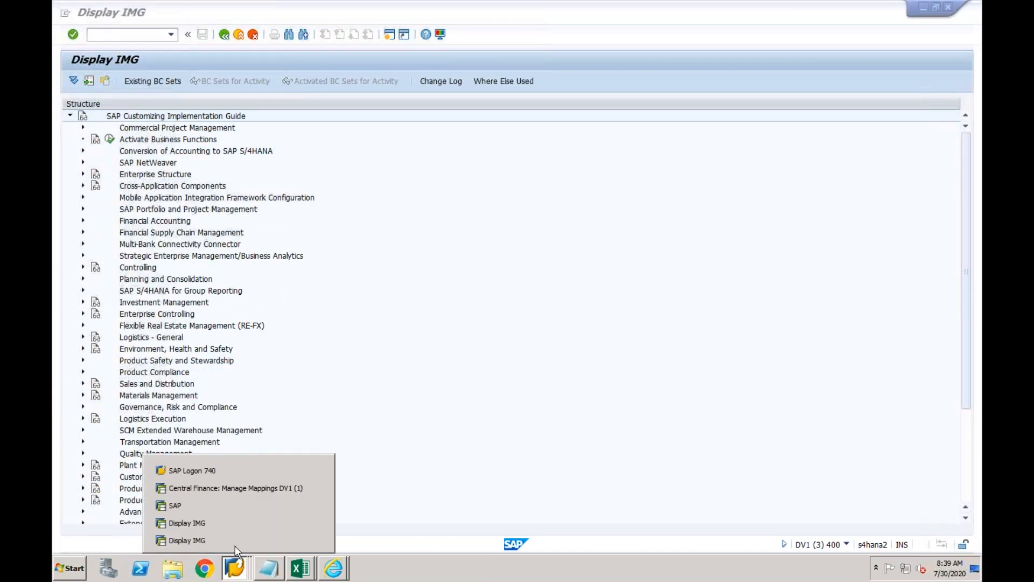
left_click(239, 488)
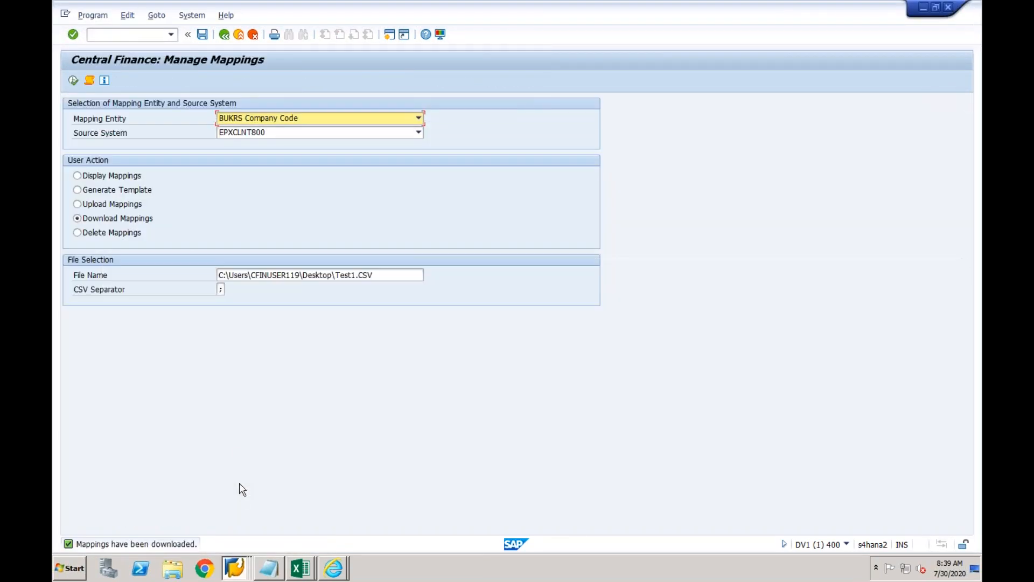
left_click(235, 568)
left_click(225, 522)
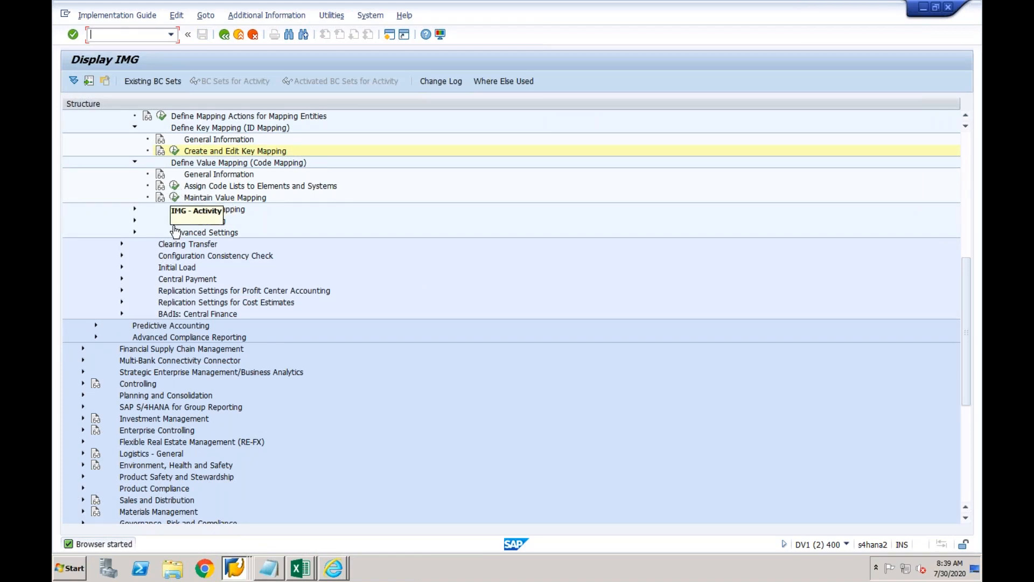
left_click(209, 152)
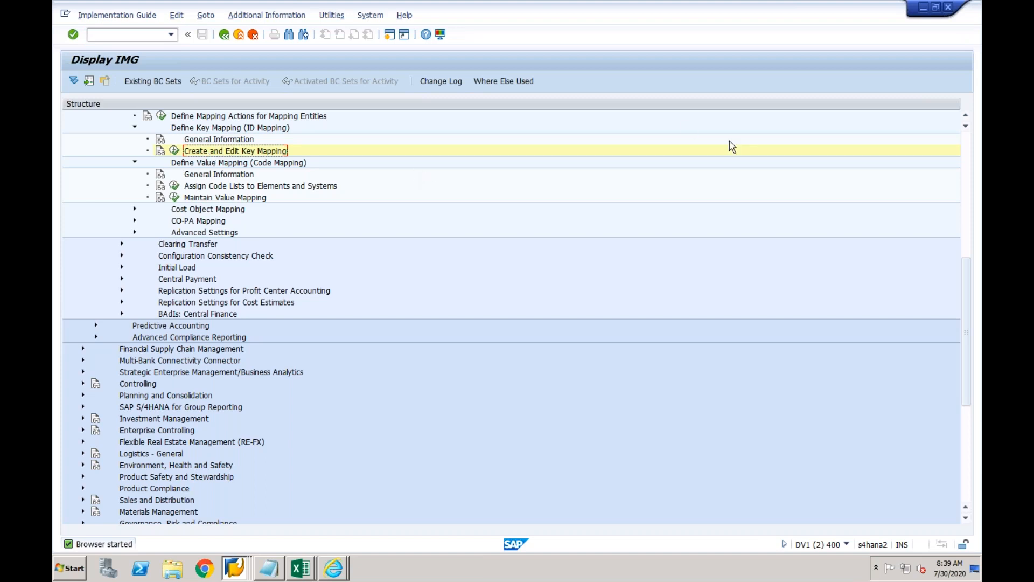
left_click(965, 116)
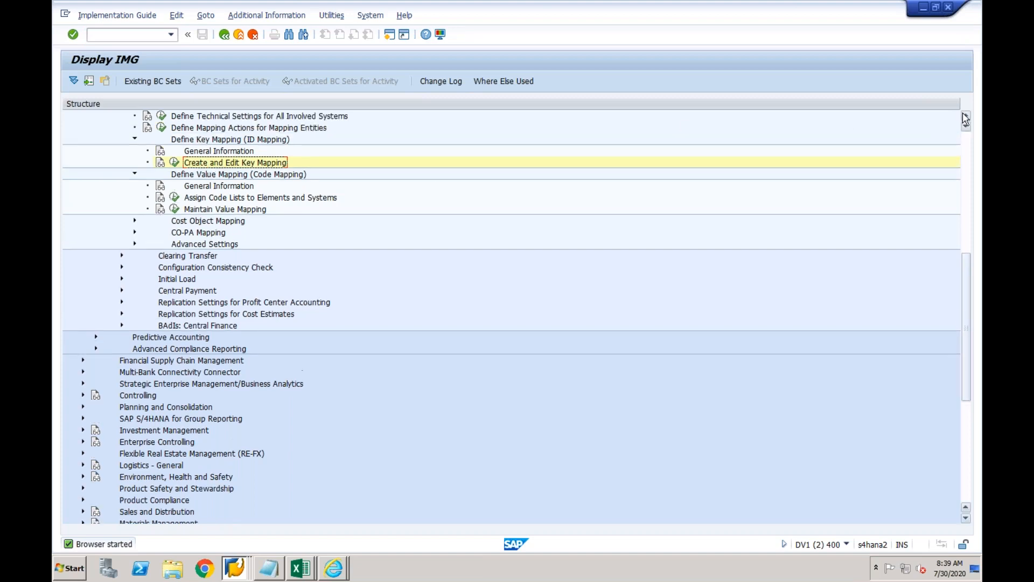
left_click(966, 115)
left_click(966, 116)
left_click(965, 115)
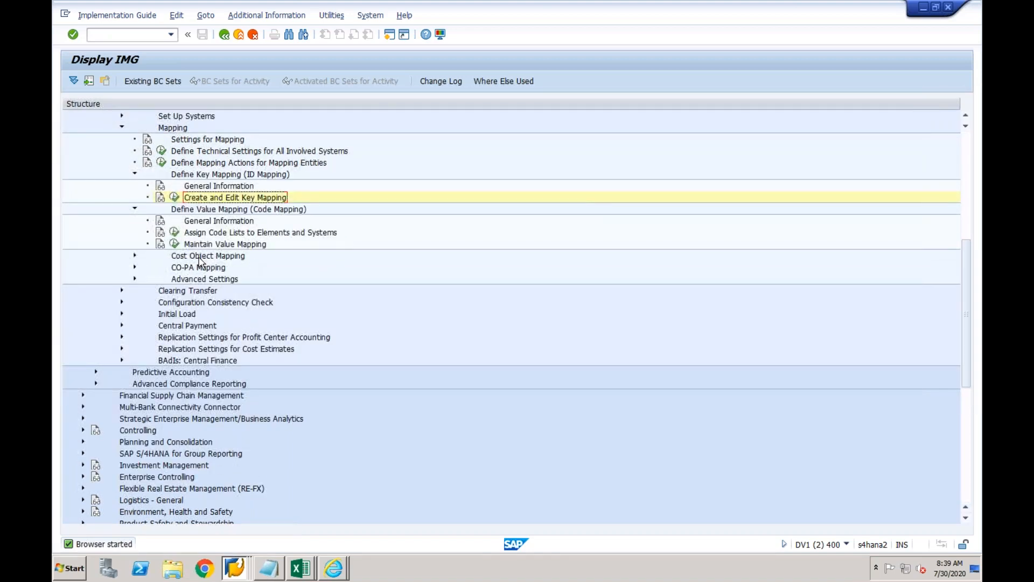
left_click(175, 244)
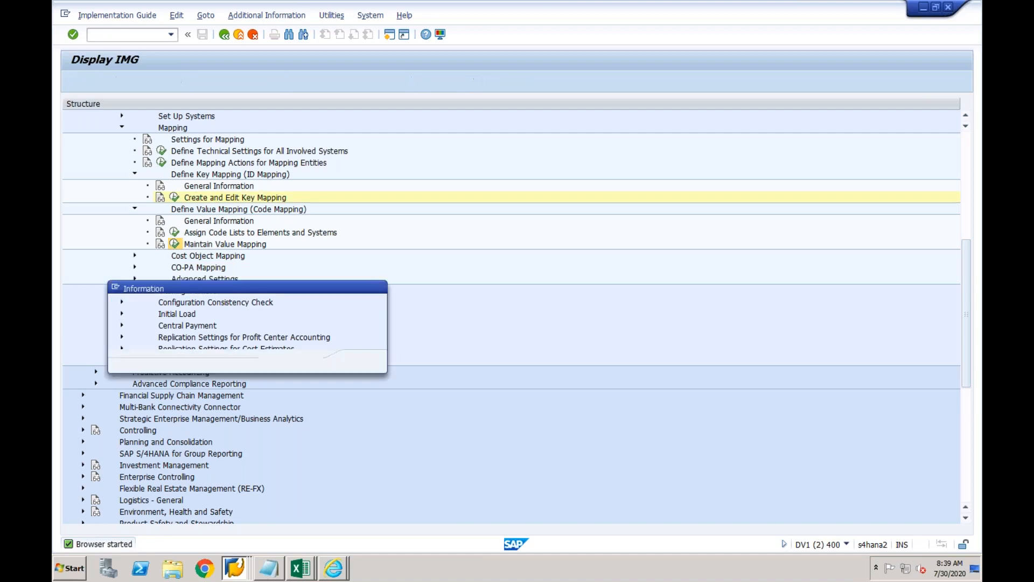
left_click(362, 362)
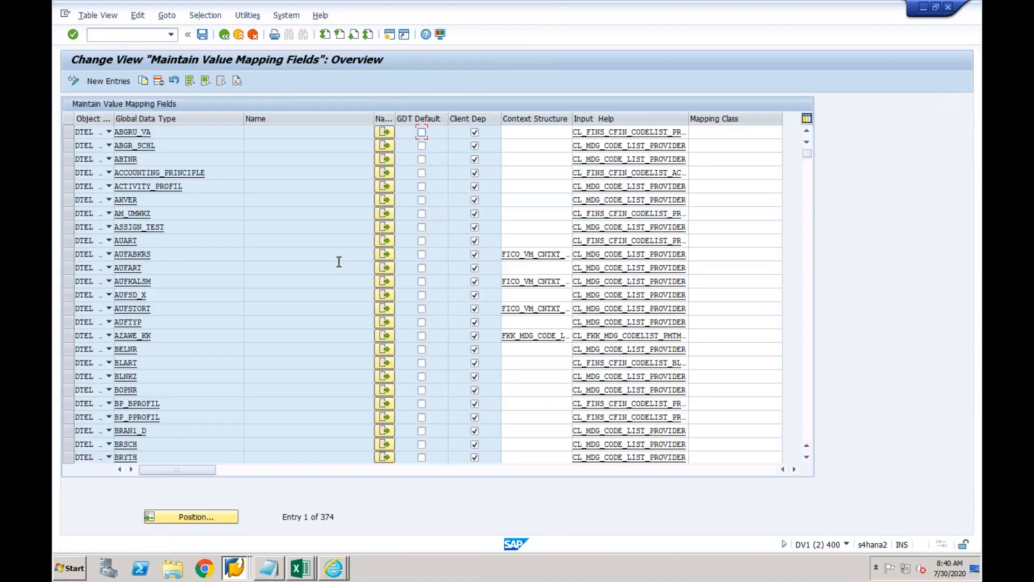
left_click(223, 40)
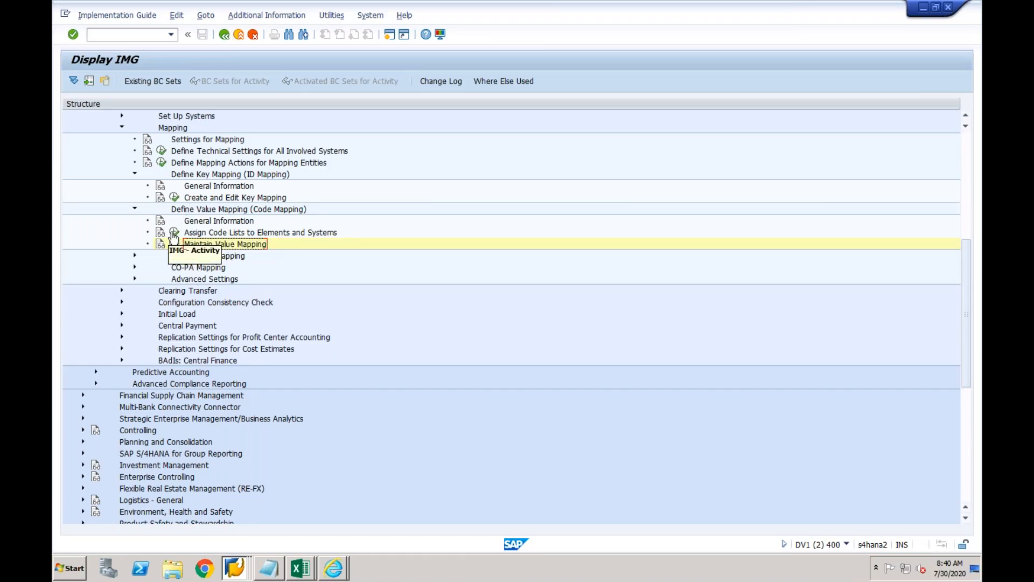
Open Assign Code Lists, go back, and run Define Mapping Actions for Mapping Entities.
left_click(174, 232)
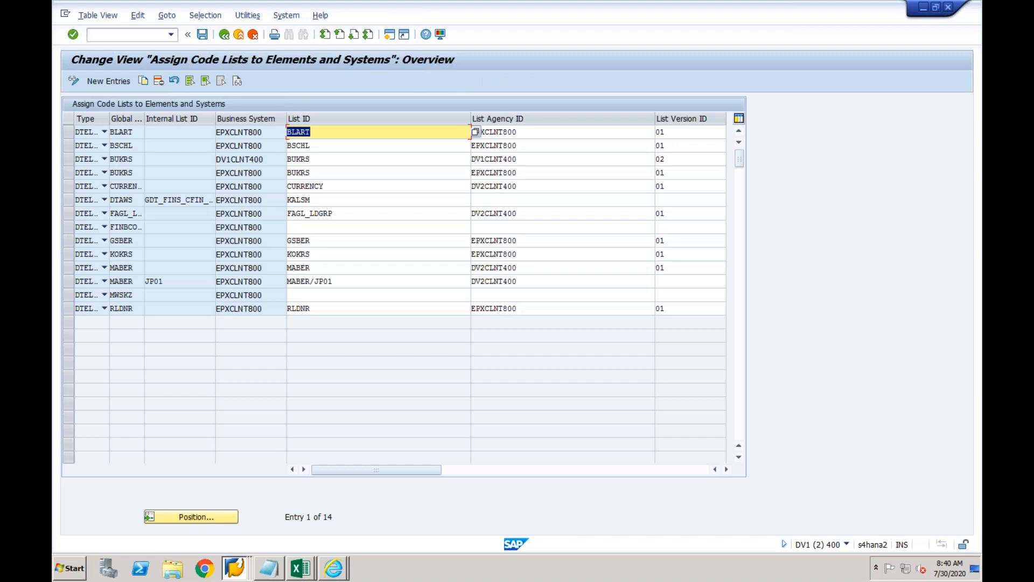
left_click(224, 35)
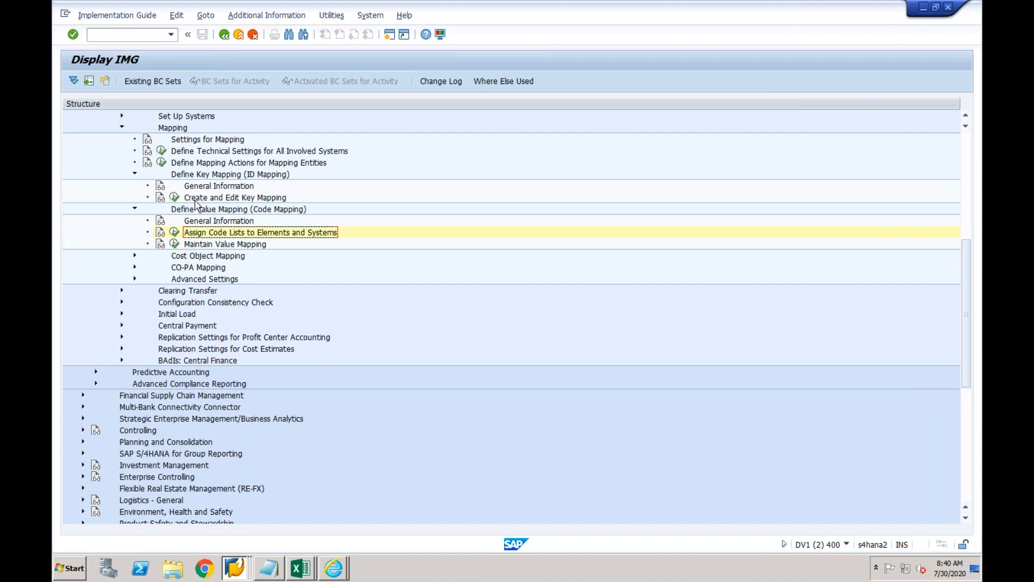
left_click(189, 152)
left_click(184, 164)
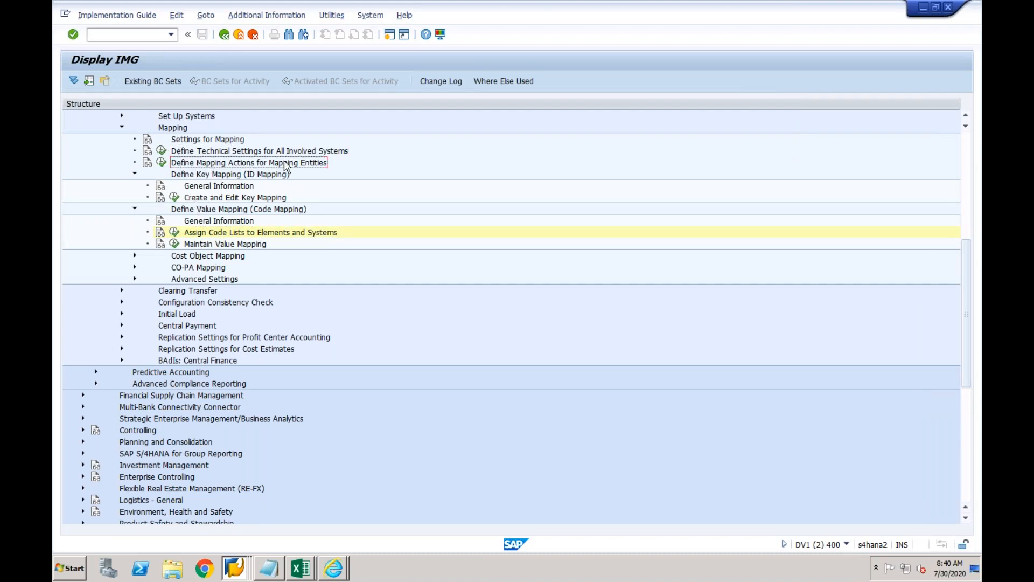
left_click(161, 162)
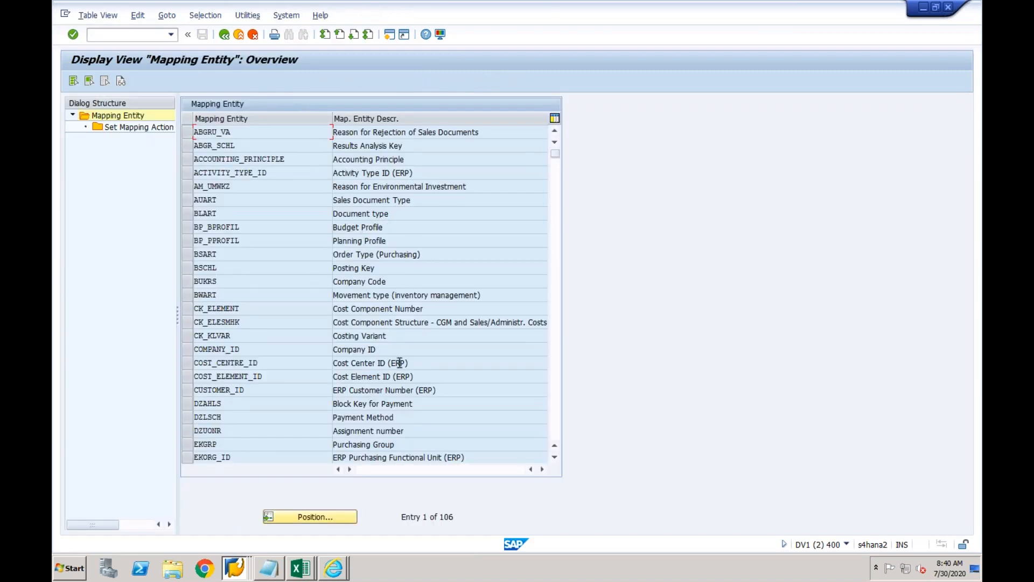
Locate and select the GSBER Business Area row in the mapping entity list.
left_click(329, 517)
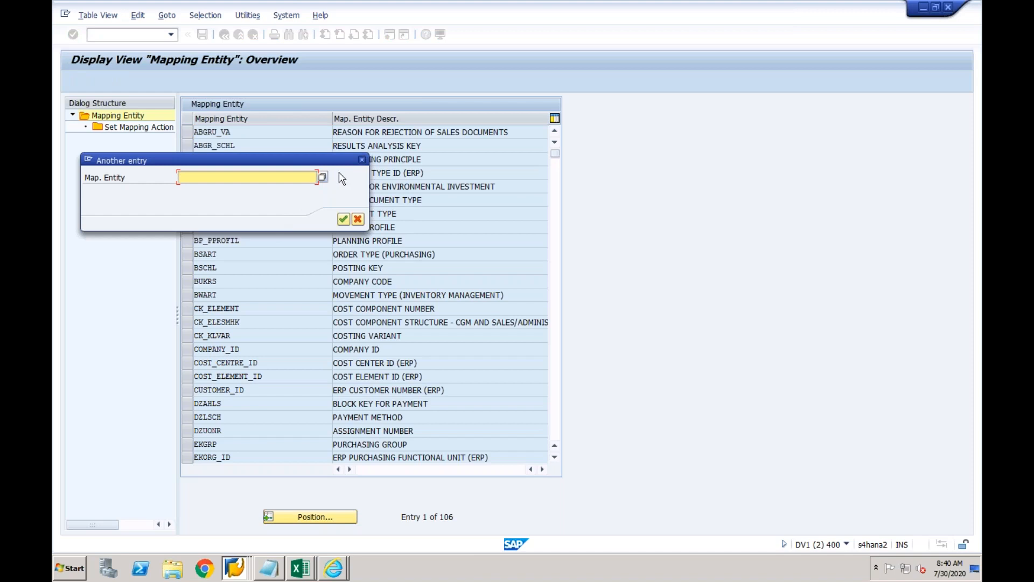
left_click(362, 160)
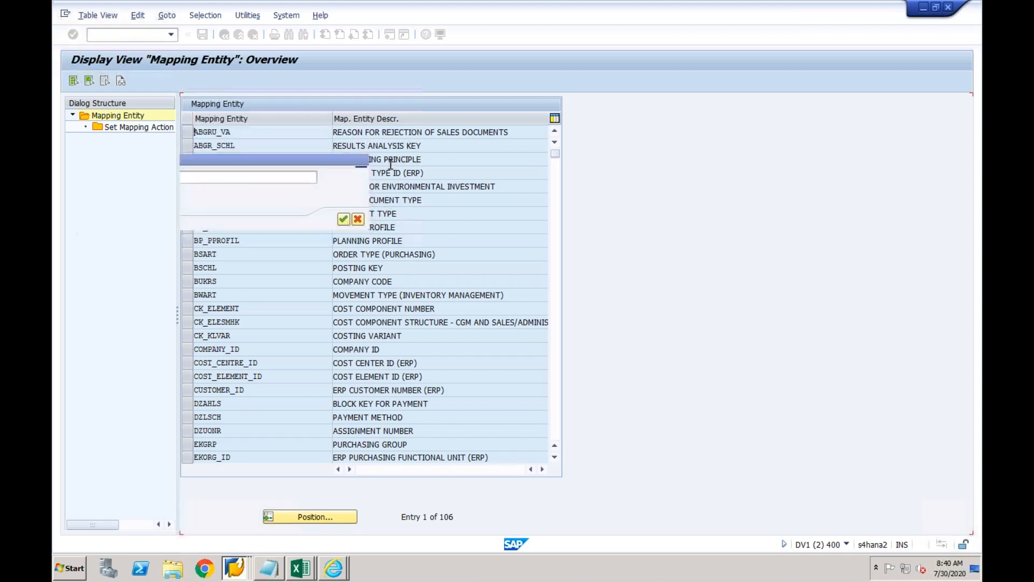
left_click(556, 186)
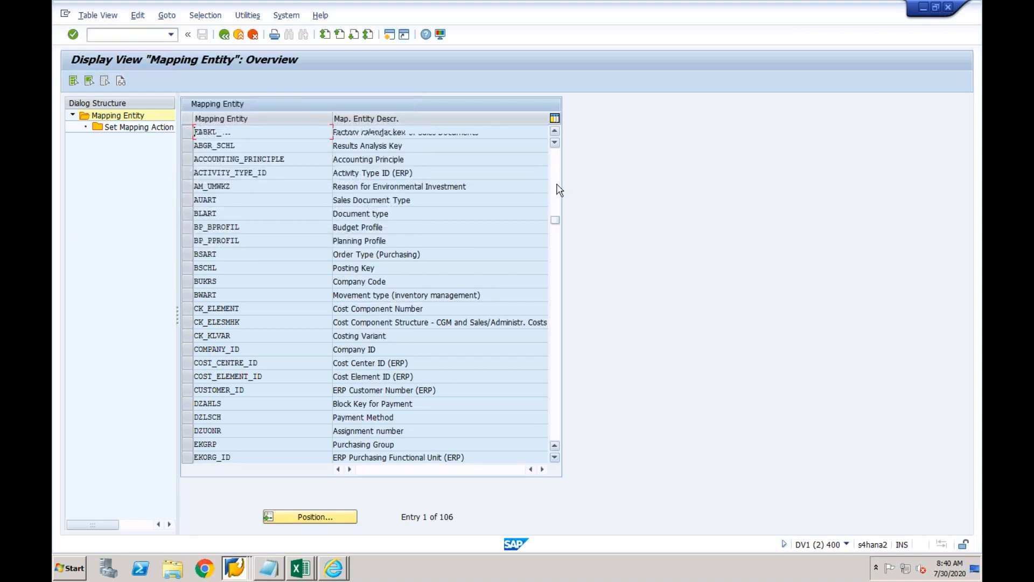
left_click(245, 266)
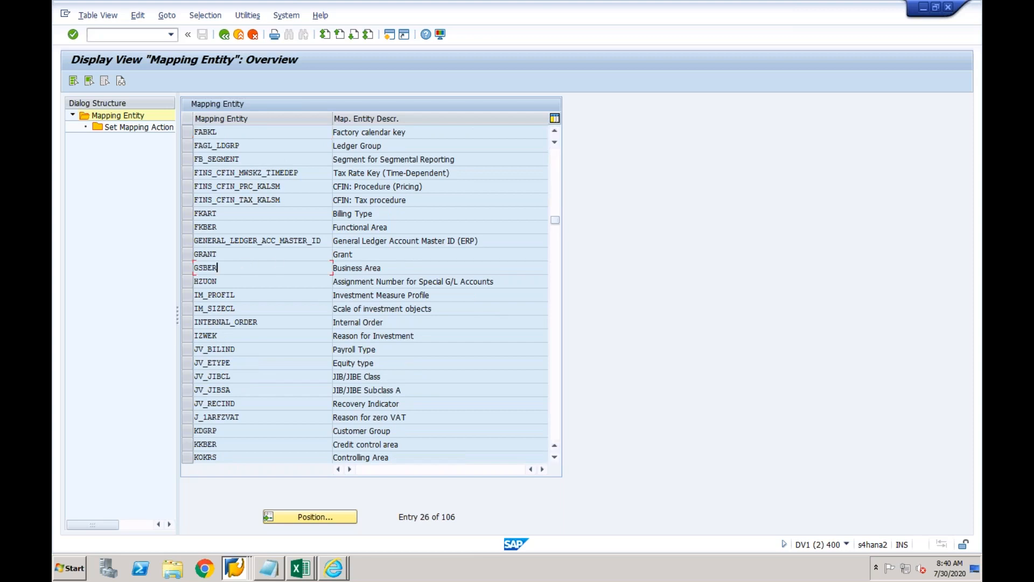
left_click(187, 267)
Set the GSBER mapping action for EPXCLNT800 to Keep Data.
double_click(158, 128)
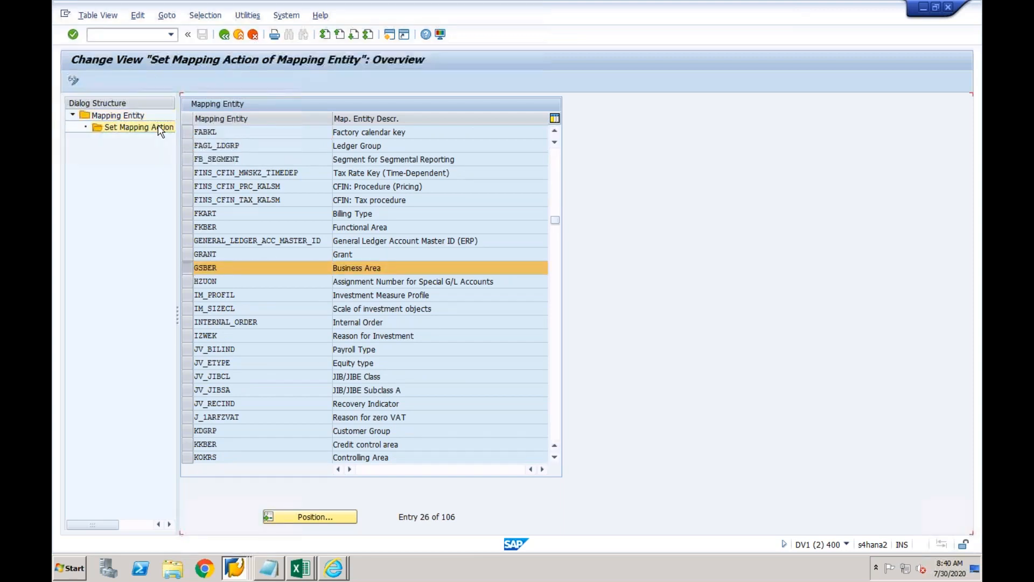
left_click(466, 160)
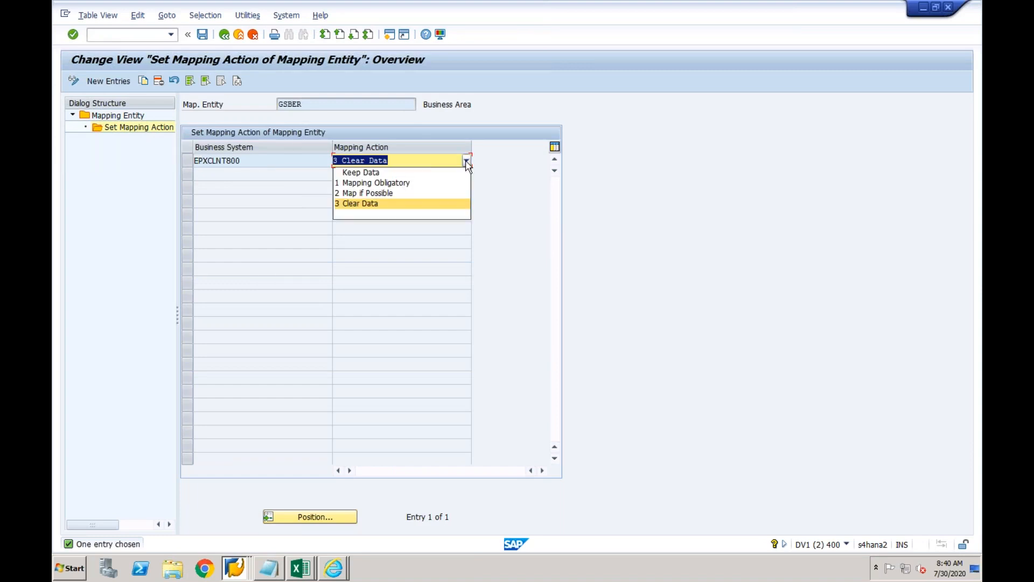
left_click(419, 173)
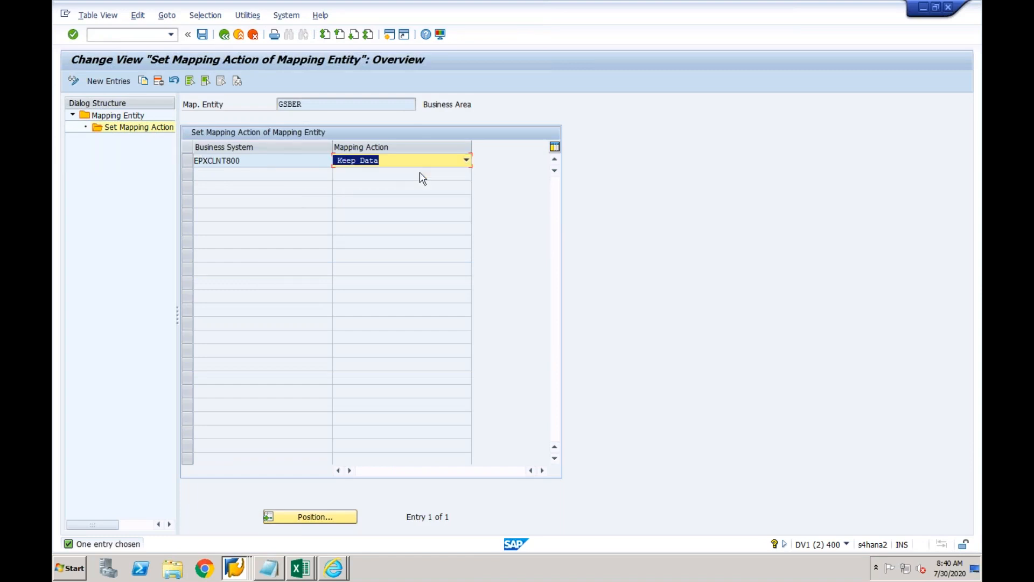
left_click(287, 160)
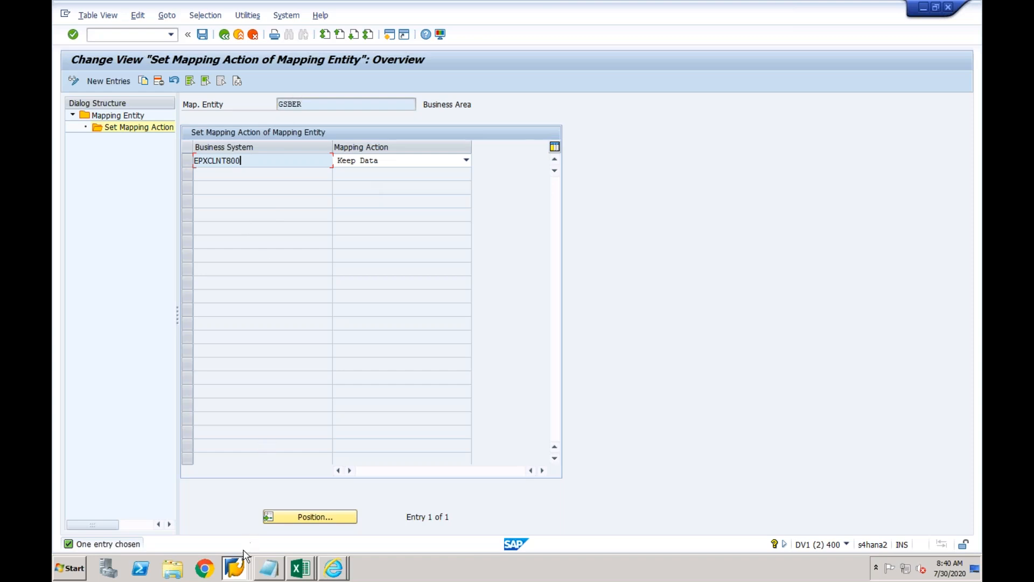
Go back and reopen the GSBER mapping actions to verify Keep Data is set.
left_click(237, 567)
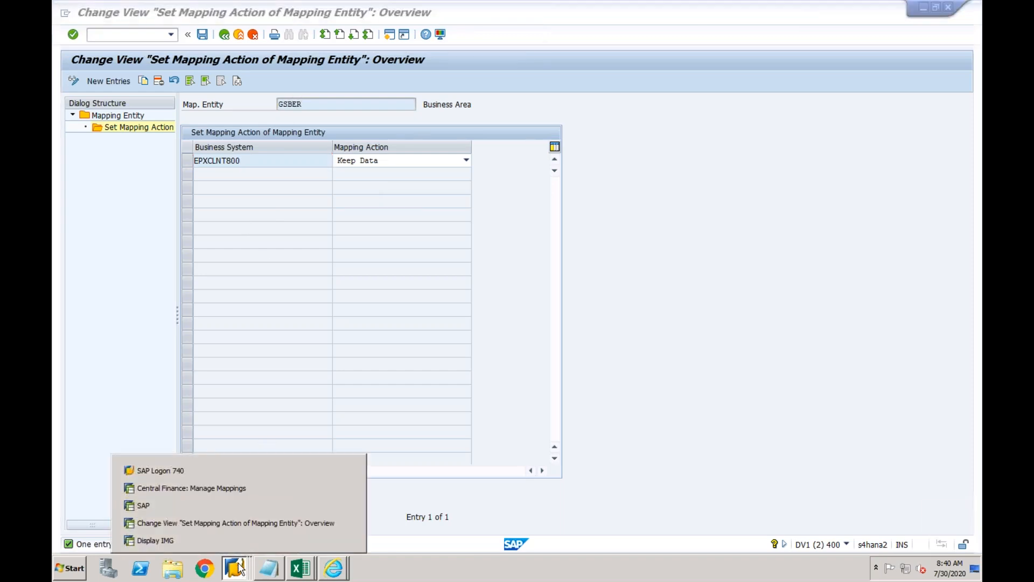
left_click(235, 524)
left_click(226, 35)
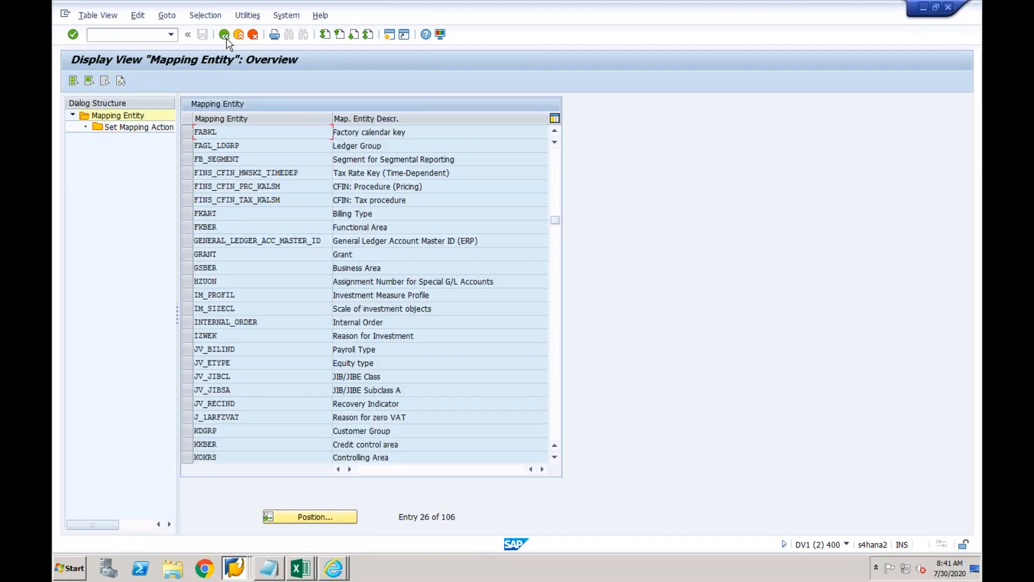
left_click(187, 274)
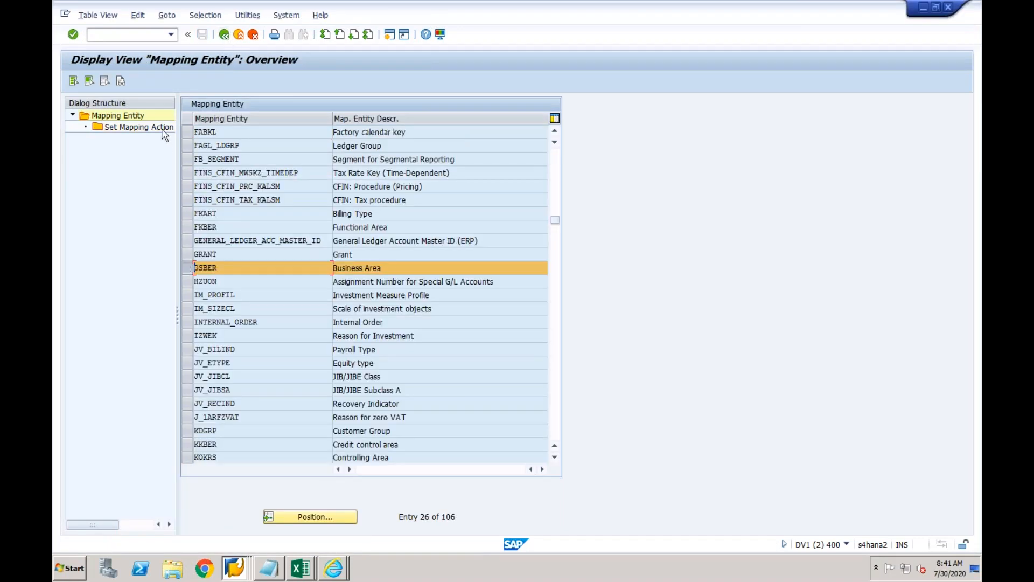
double_click(162, 129)
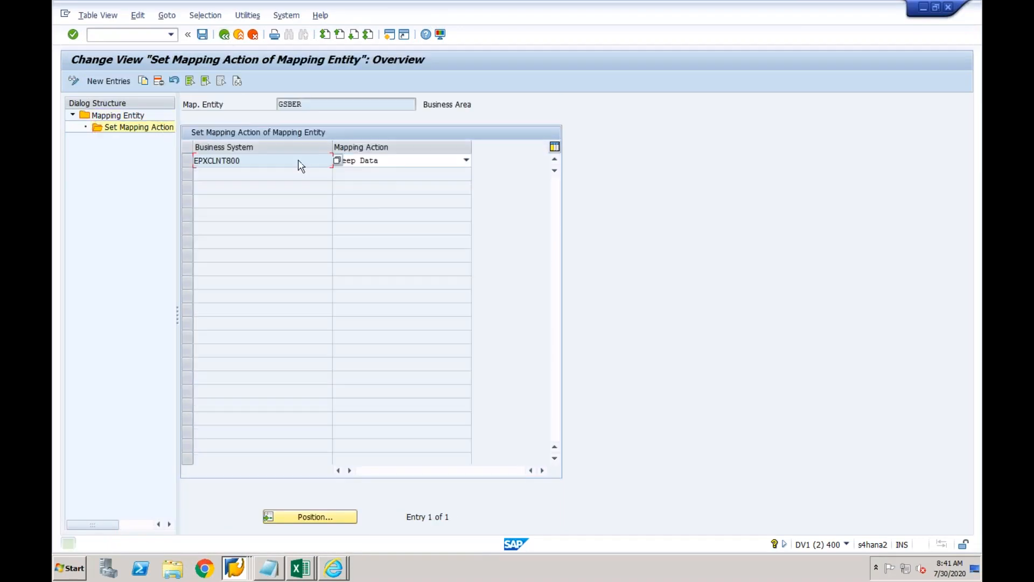
left_click(384, 162)
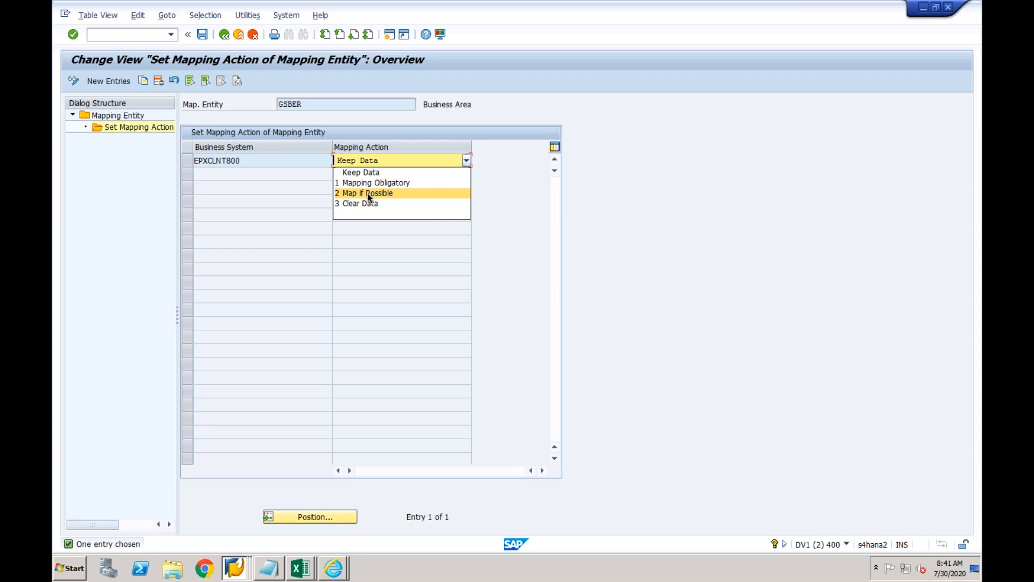
Review the mapping action choices for EPXCLNT800, leaving Keep Data selected.
left_click(293, 165)
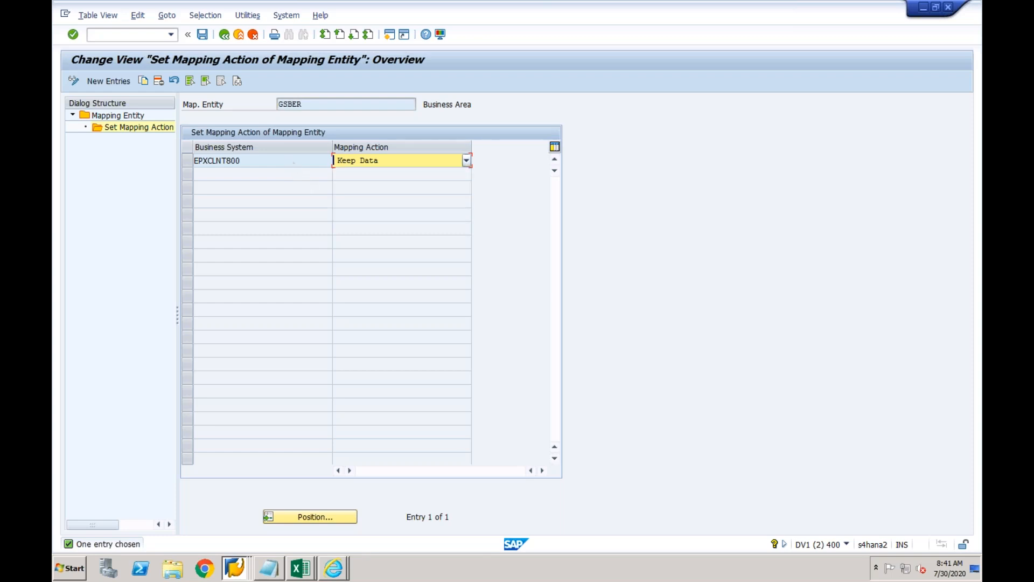
left_click(291, 165)
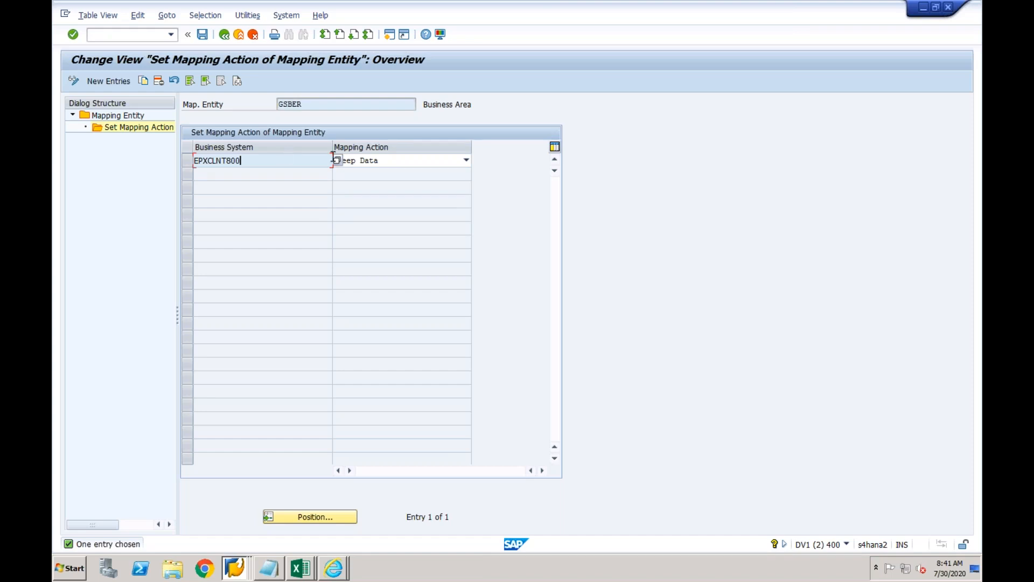
left_click(398, 163)
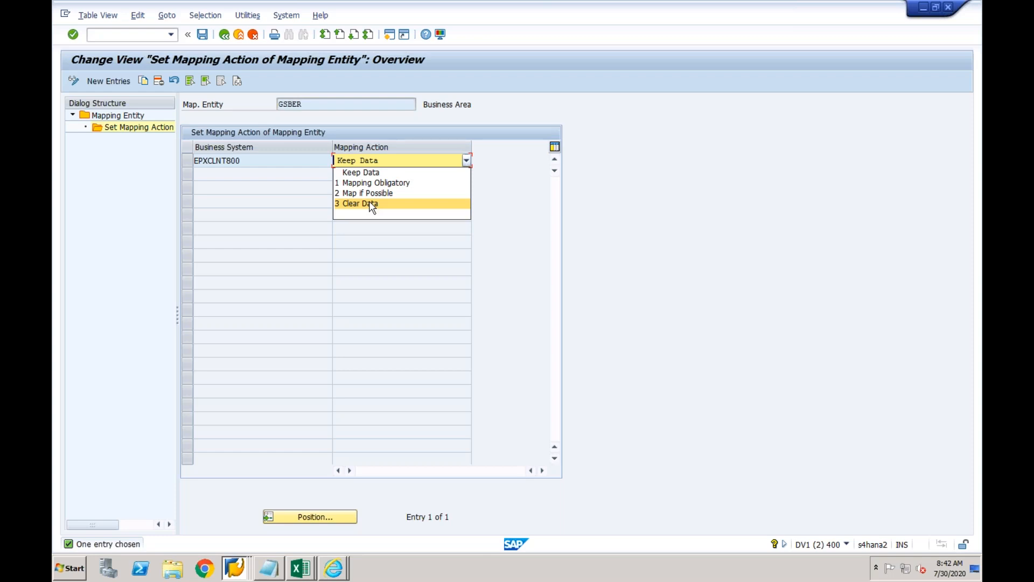
left_click(313, 105)
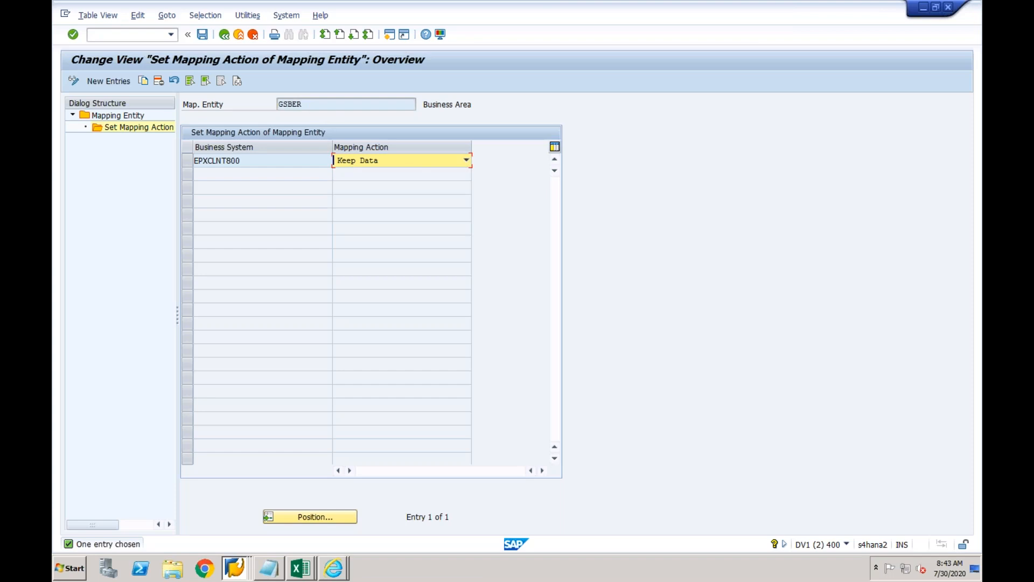
left_click(412, 165)
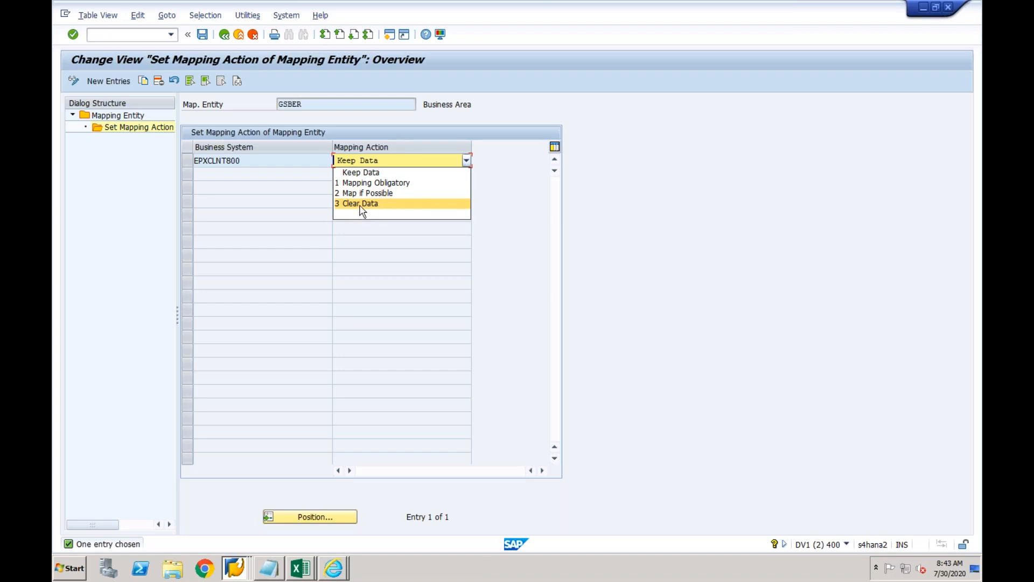
left_click(305, 204)
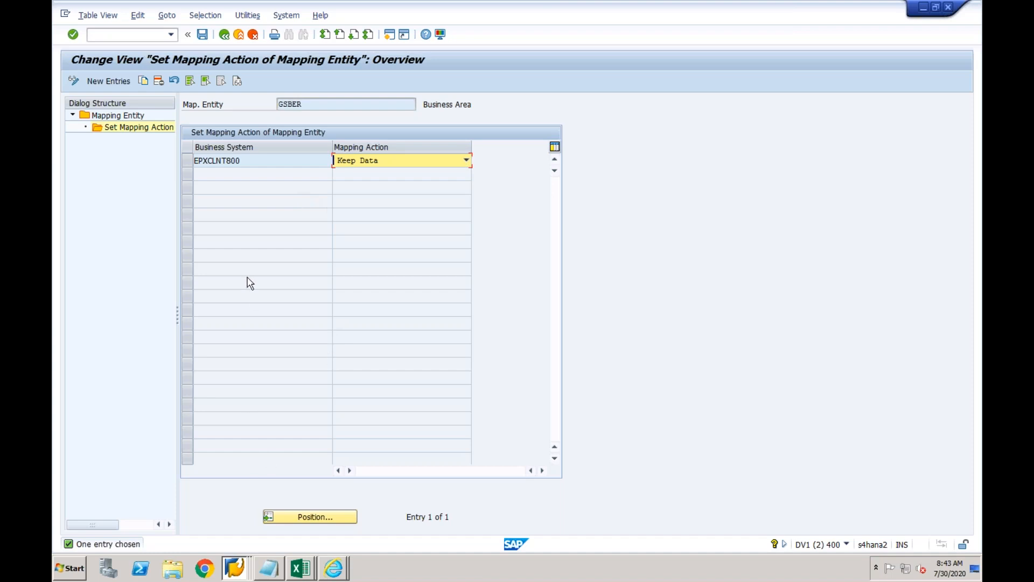
Save the GSBER Keep Data mapping action under a customizing request.
left_click(203, 36)
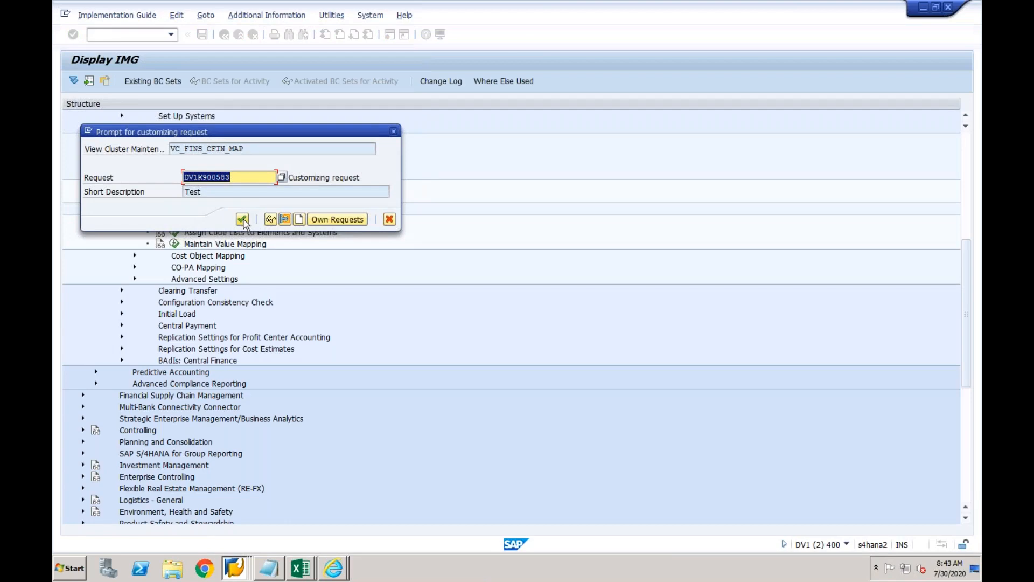
left_click(243, 219)
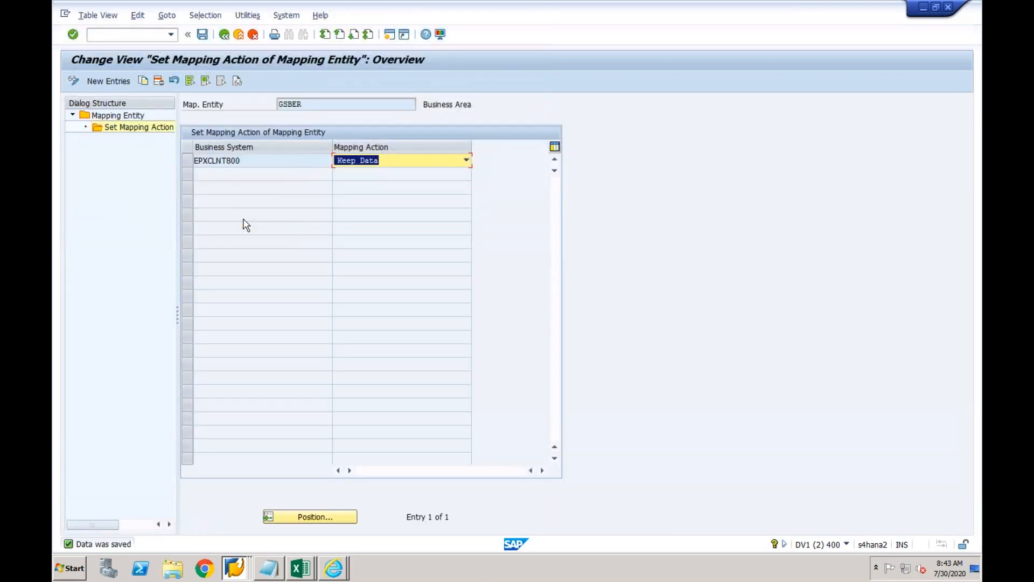
left_click(234, 566)
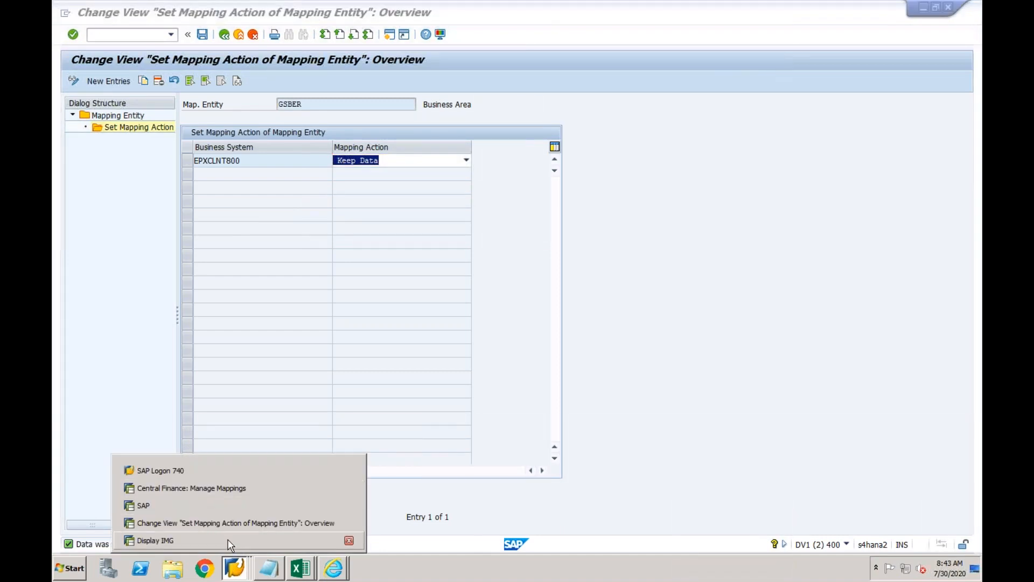
In Display IMG, expand Enterprise Structure to Definition > Financial Accounting, then collapse Definition.
left_click(155, 541)
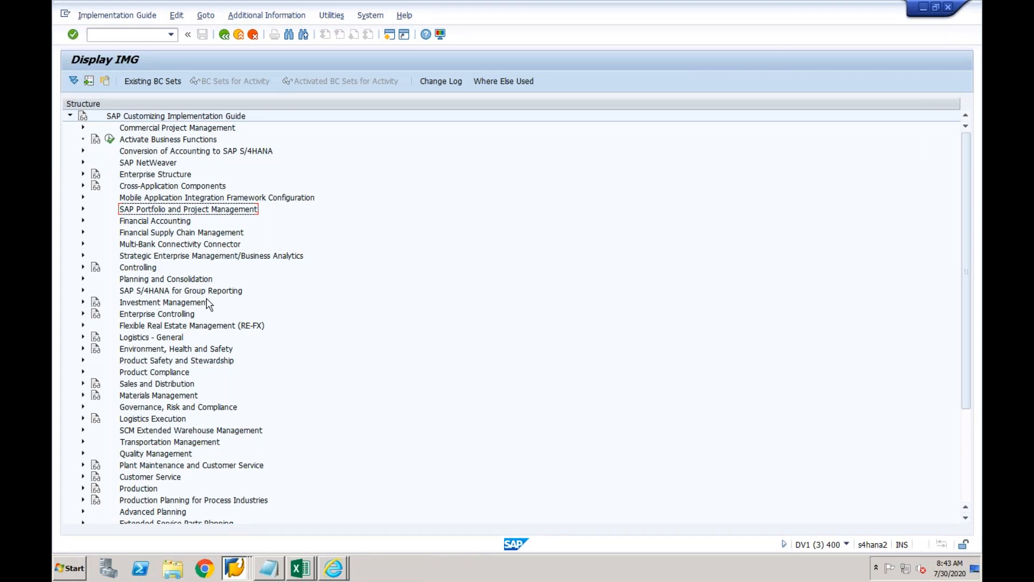
left_click(84, 174)
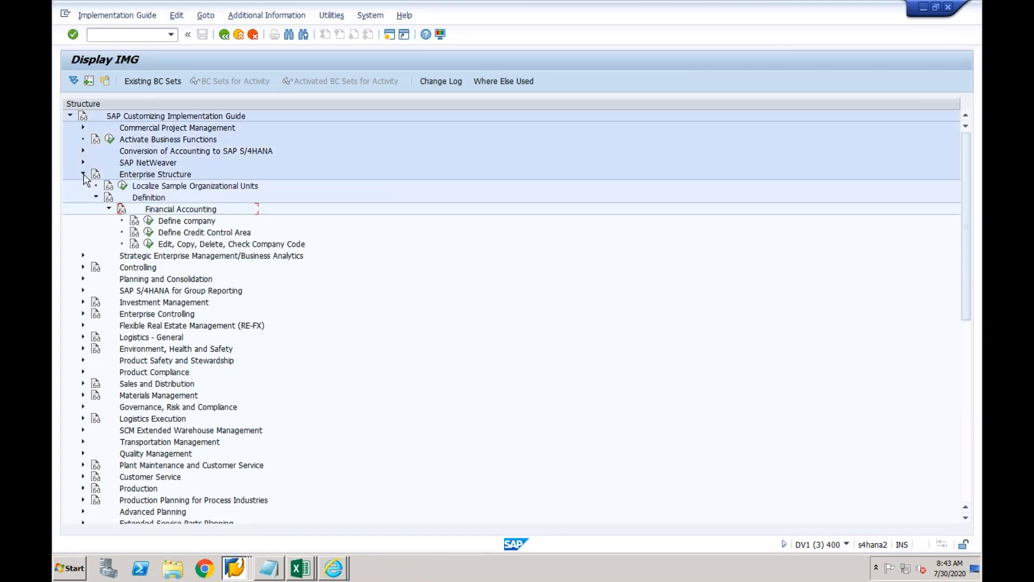
left_click(180, 256)
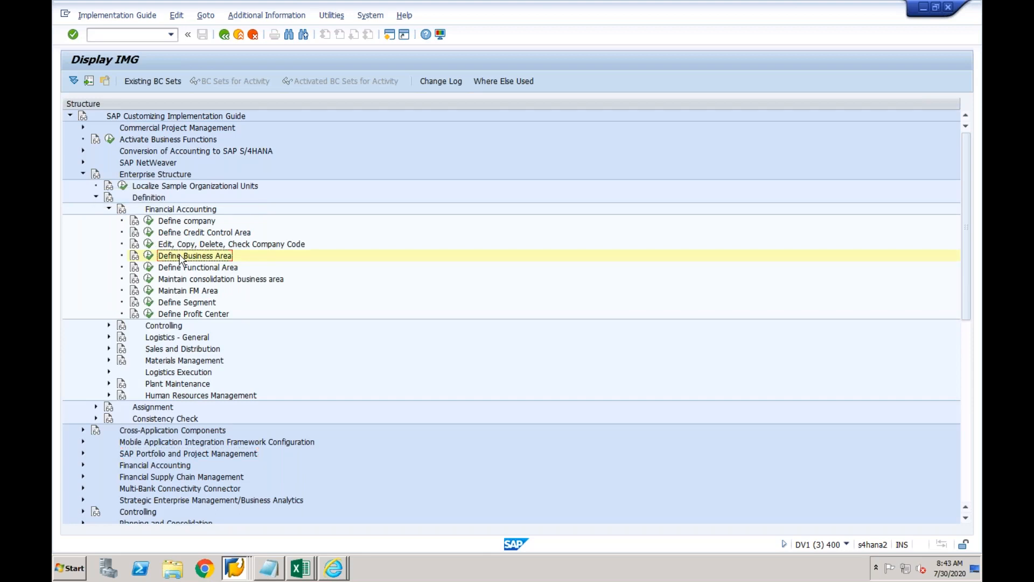
left_click(96, 197)
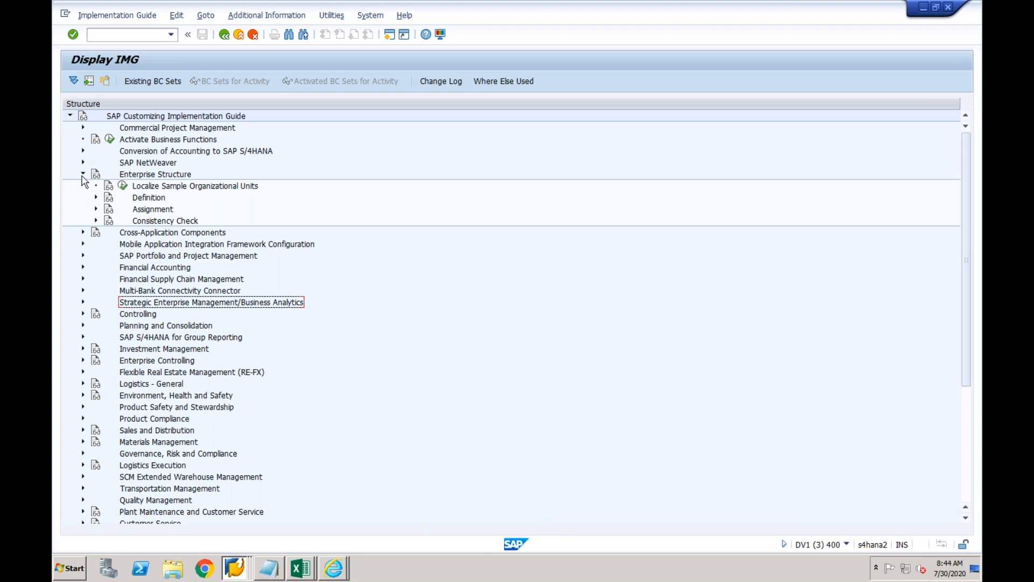
Run OBY6 in a new session and open company code CF03's details.
left_click(390, 35)
type("oby6")
key("Return")
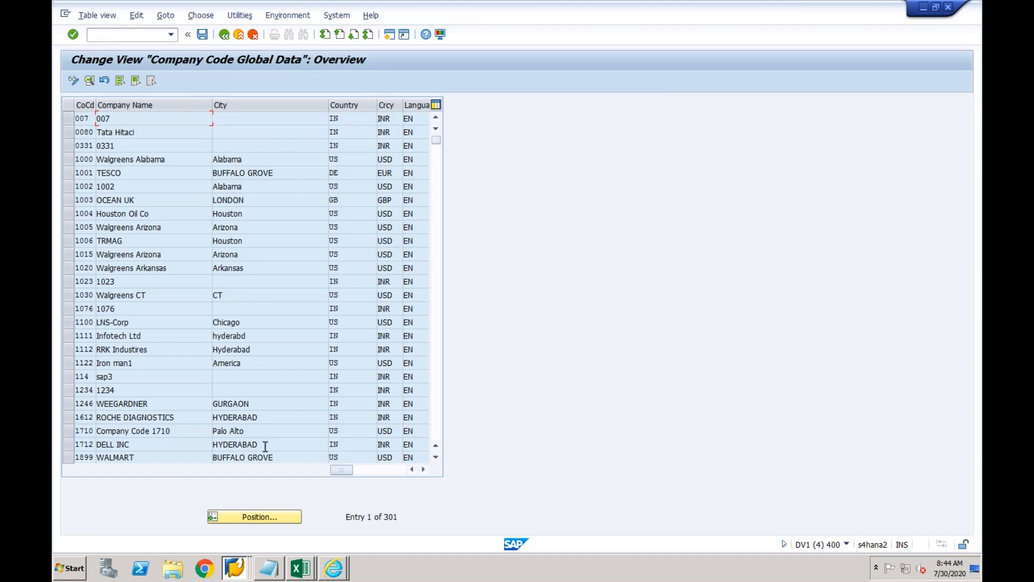
left_click(253, 517)
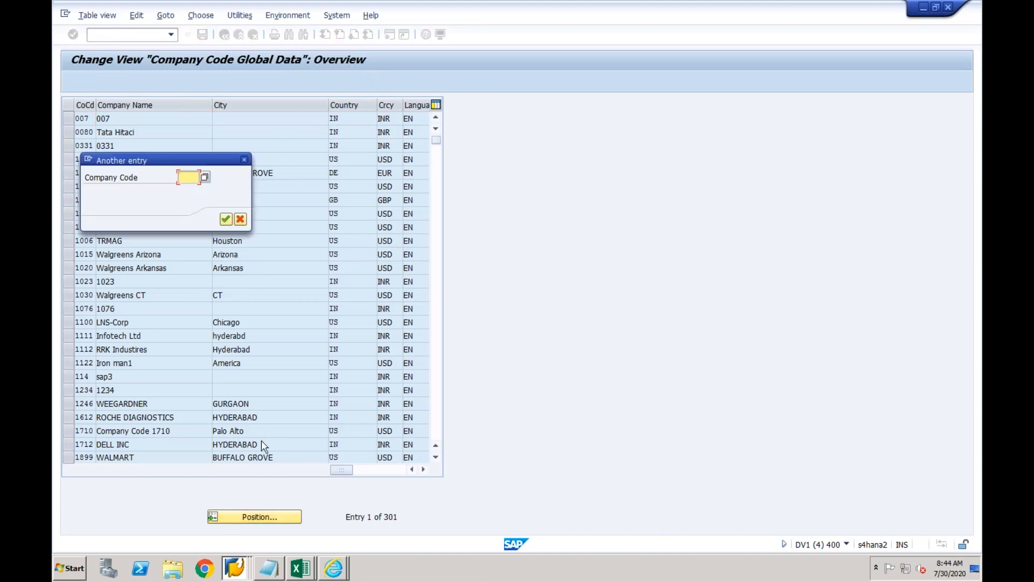
type("cf03")
key("Return")
double_click(243, 118)
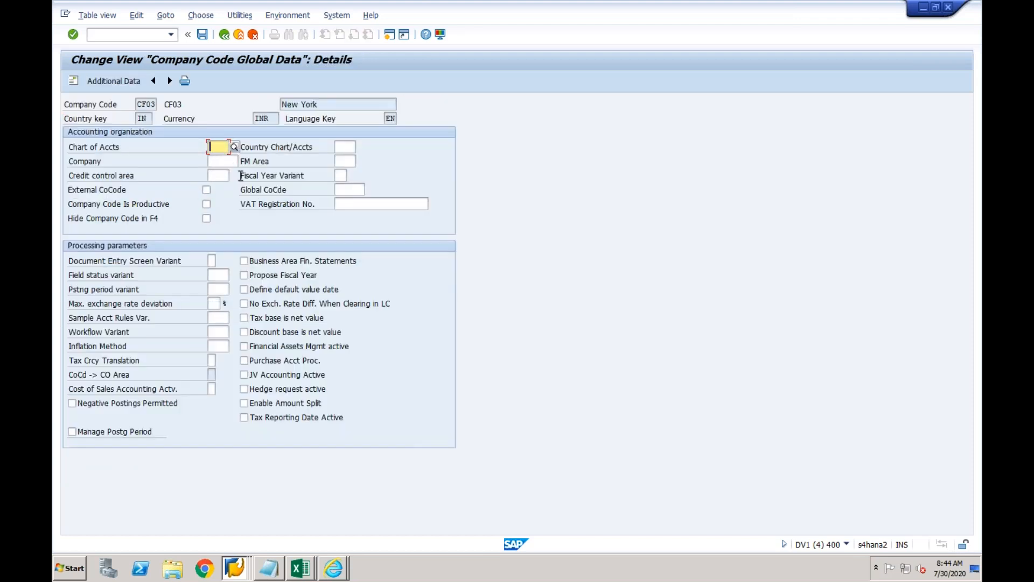
Set fiscal year variant K4 and field status variant 0001 for CF03.
left_click(340, 177)
type("K4")
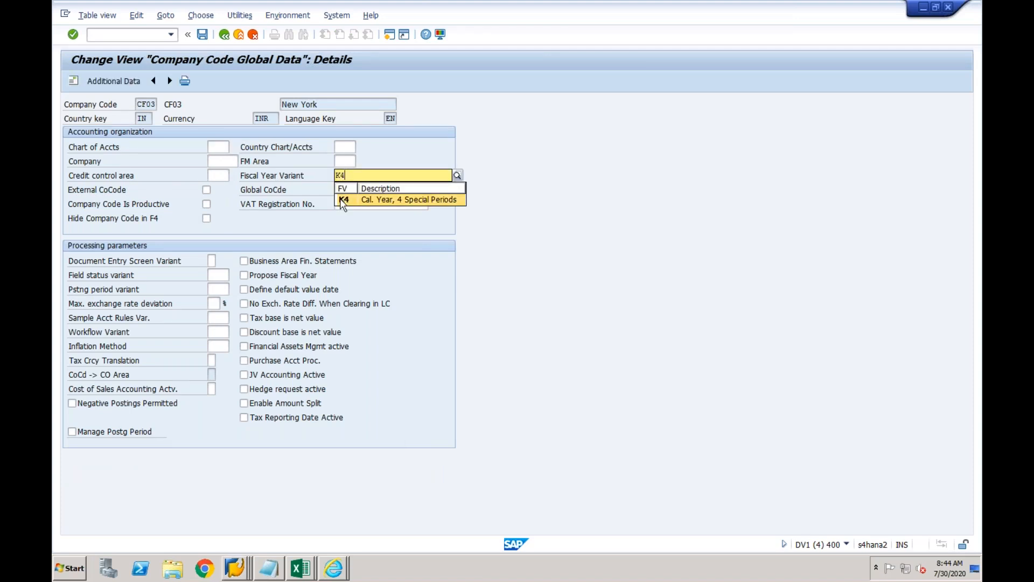
key("Down")
key("Return")
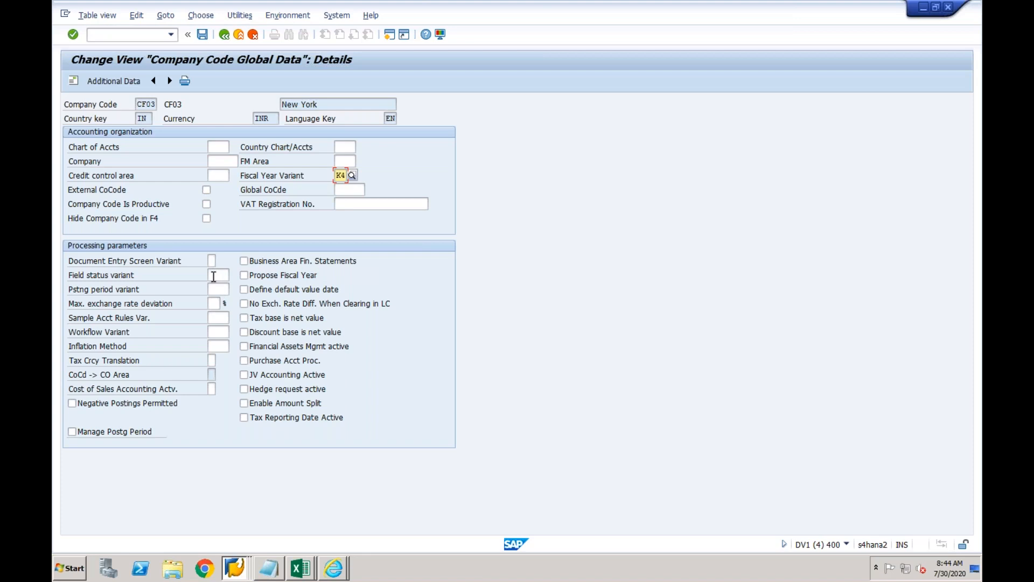
left_click(214, 276)
type("0001")
key("Tab")
Try posting period variant 0001, then clear the invalid value and revalidate.
left_click(221, 289)
type("0001")
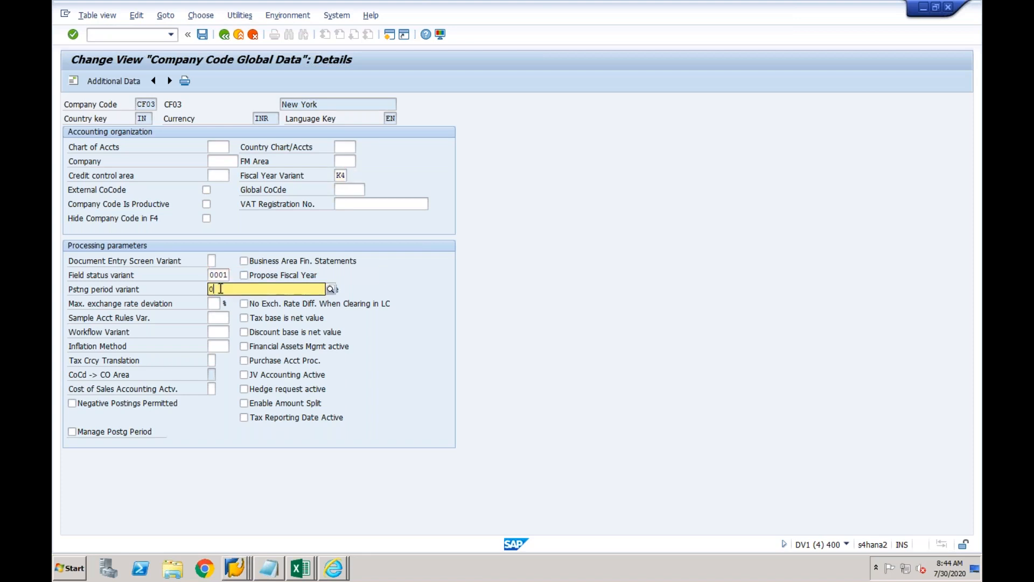
key("Return")
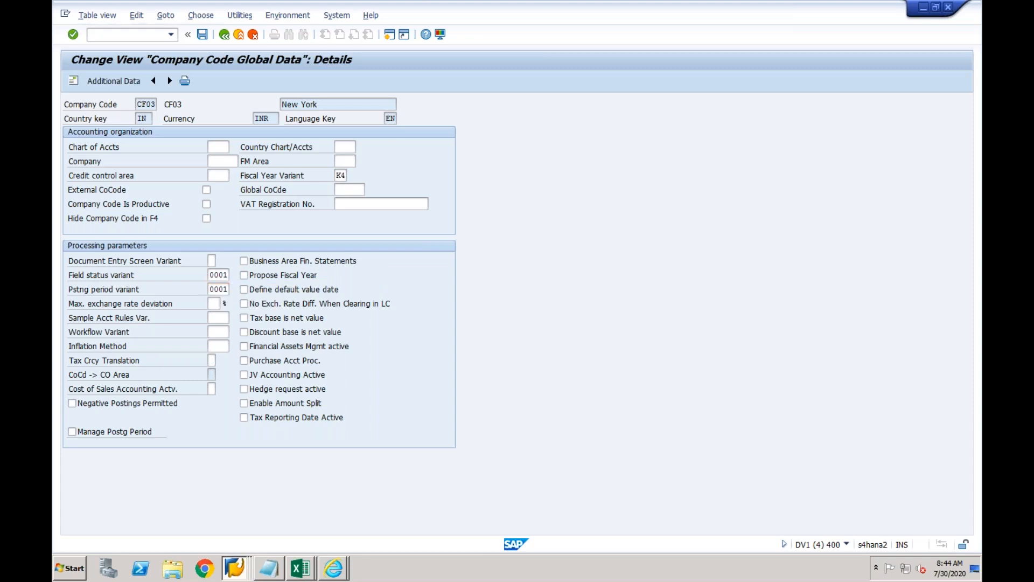
left_click(227, 289)
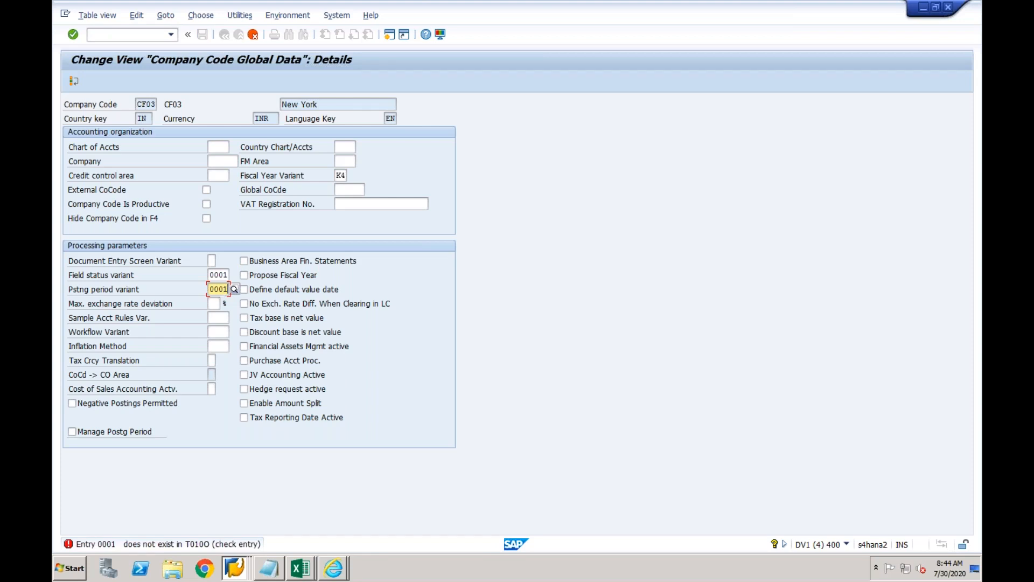
key("BackSpace")
key("BackSpace")
key("BackSpace")
key("BackSpace")
left_click(191, 266)
key("Return")
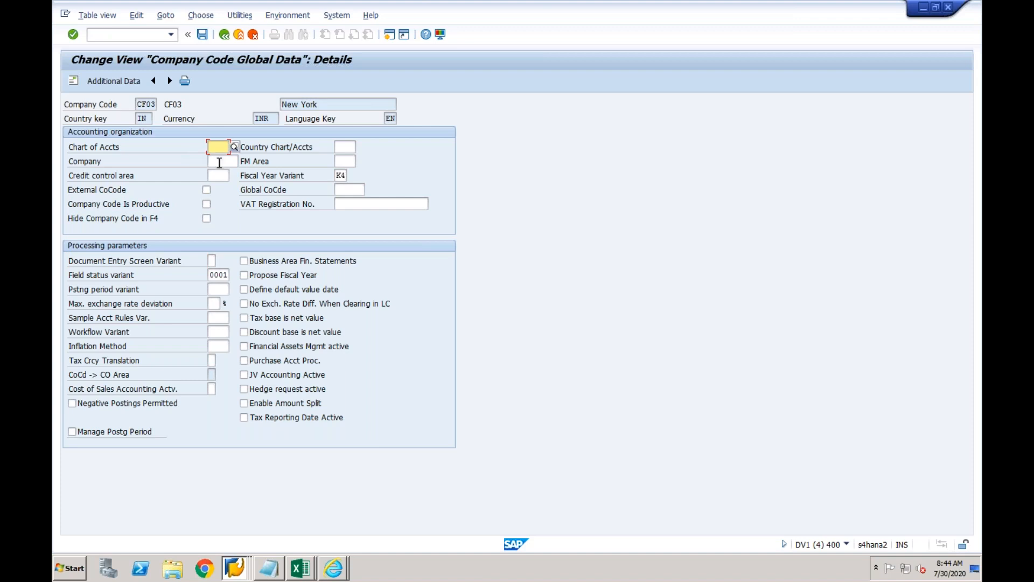
left_click(218, 288)
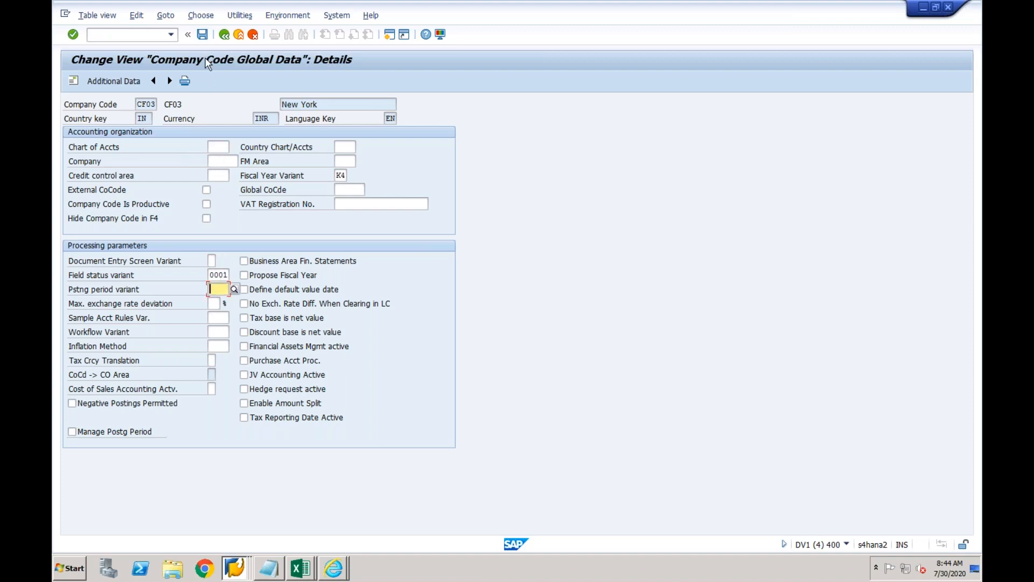
Save CF03's global data under a customizing request, then enter /n to exit.
left_click(203, 35)
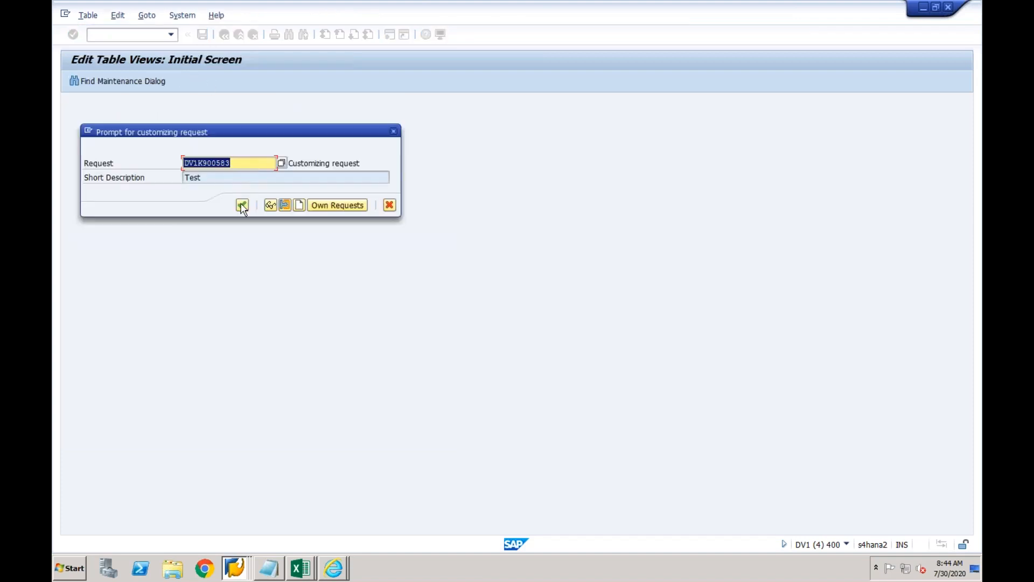
left_click(242, 206)
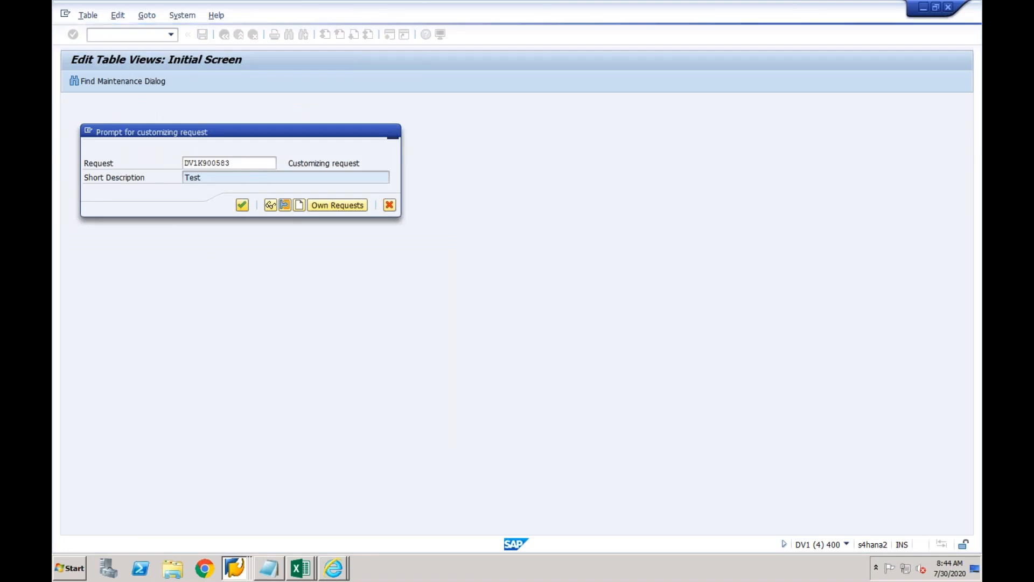
key("Return")
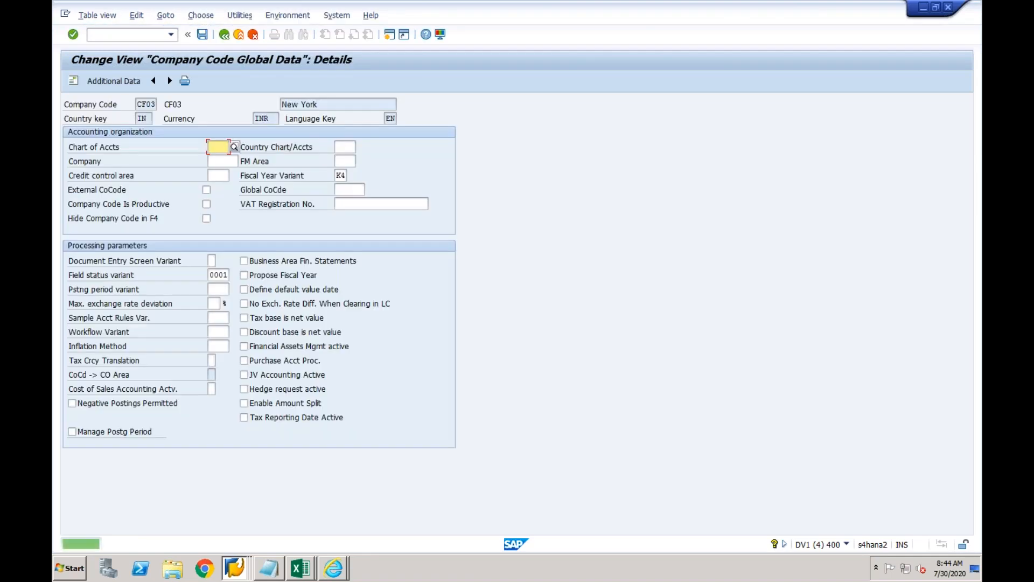
type("/n")
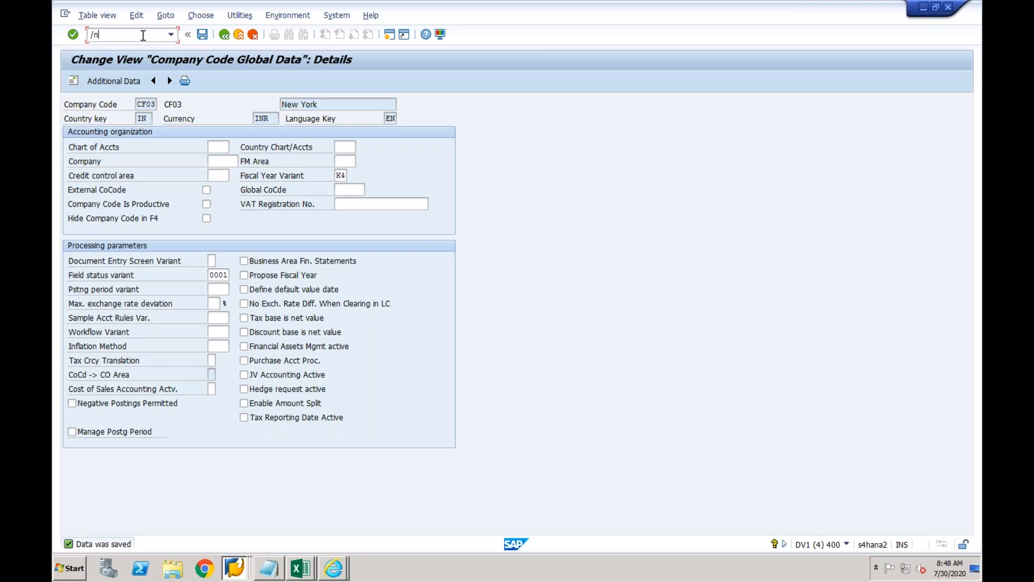
Run transaction /nspro to open the Customizing project screen.
type("spro")
key("Return")
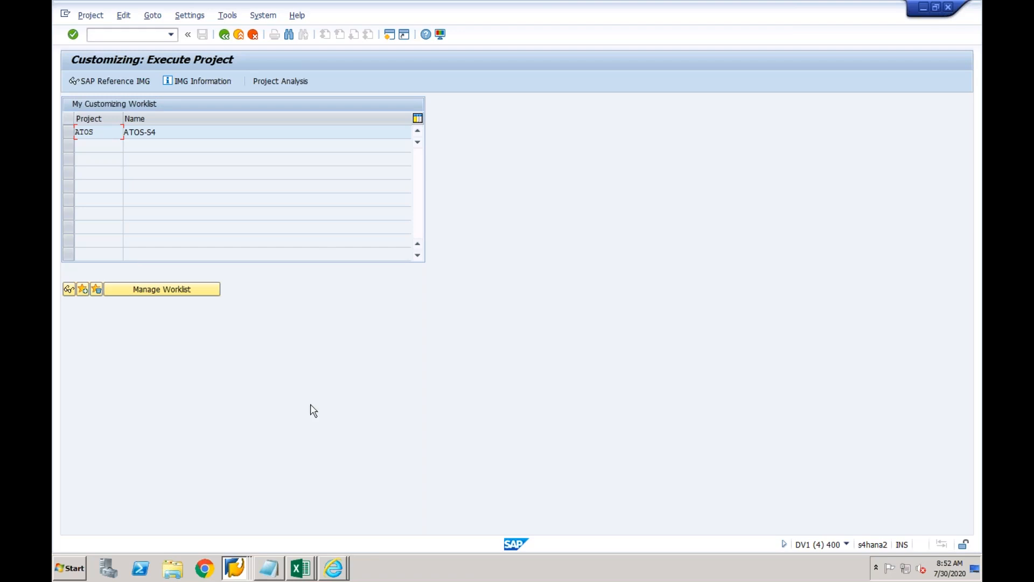
Select the ATOS-S4 project and open the SAP Reference IMG.
key("super")
key("super")
left_click(270, 134)
left_click(118, 82)
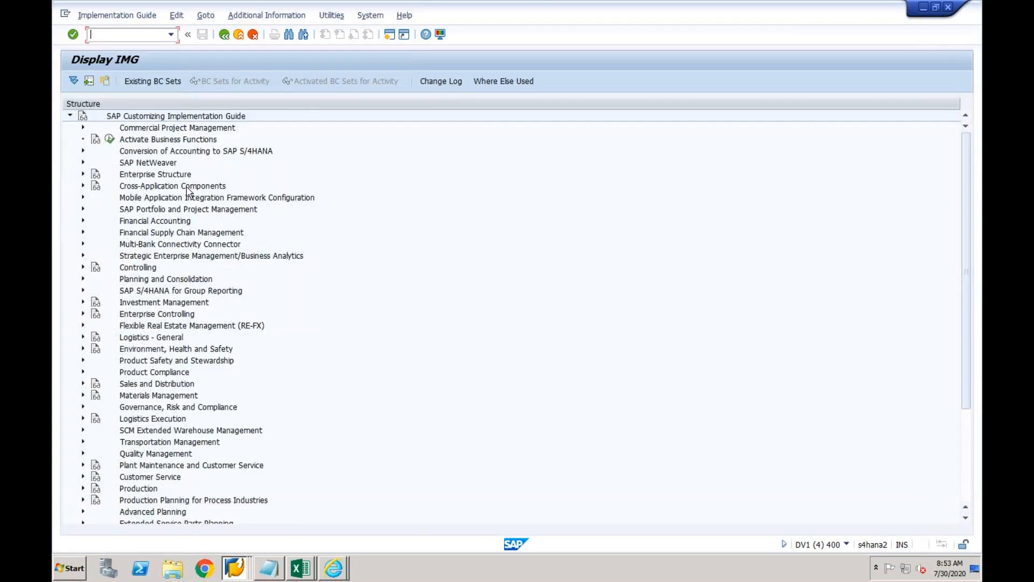
Drill down to G/L Accounts > Preparations and run Edit Chart of Accounts List.
left_click(83, 222)
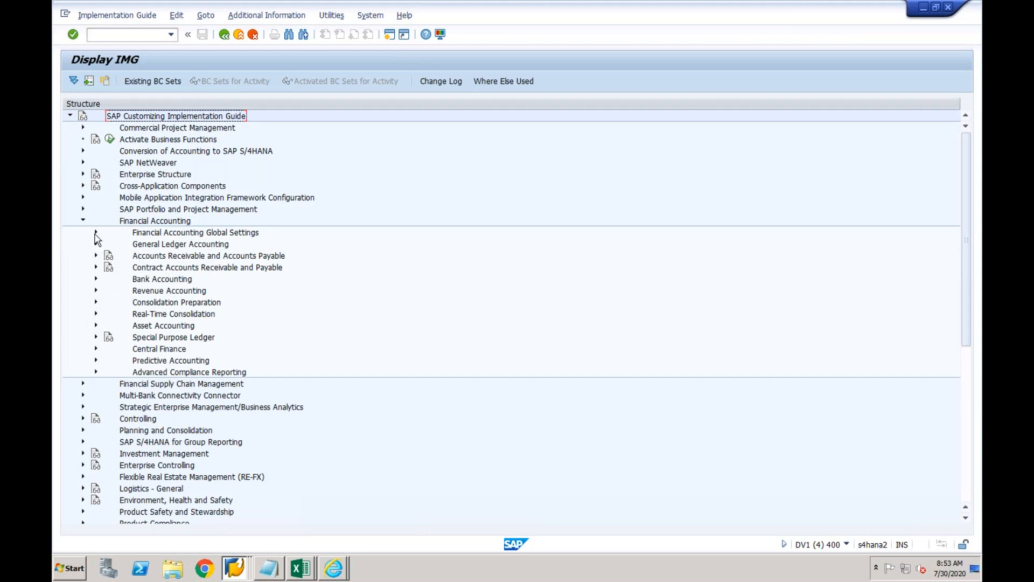
left_click(96, 245)
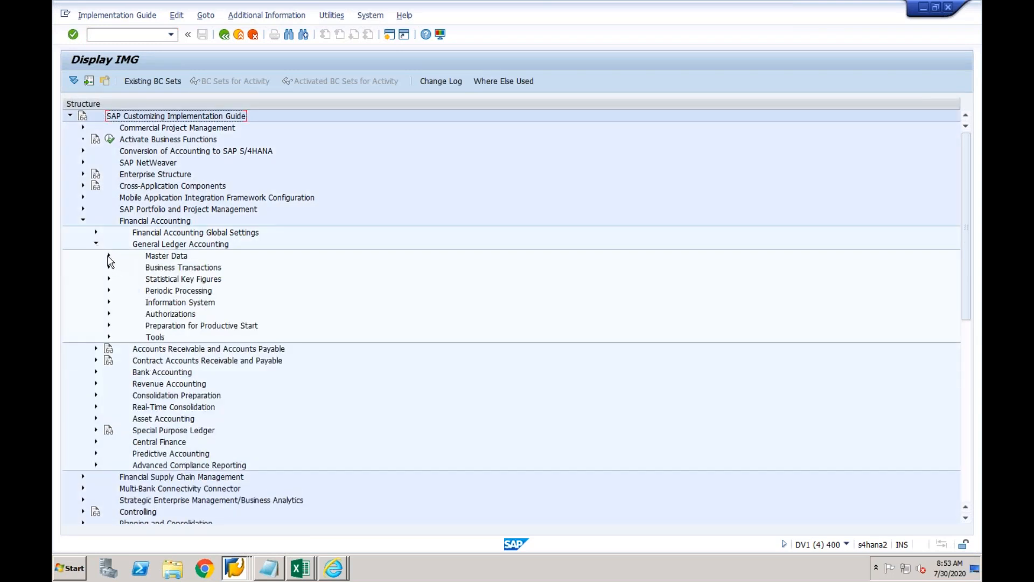
left_click(109, 256)
left_click(121, 267)
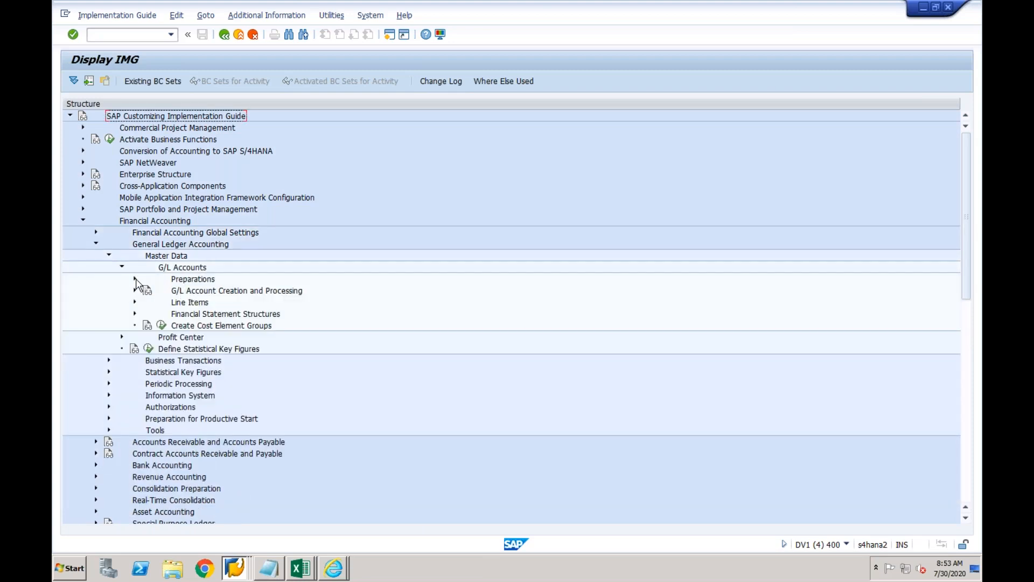
left_click(135, 280)
left_click(175, 303)
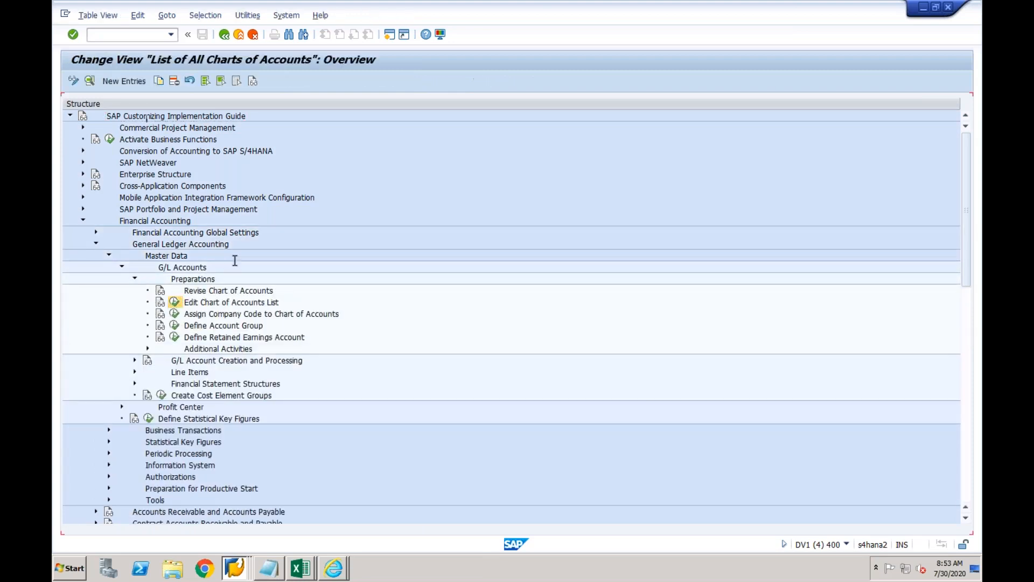
Add chart of accounts CF03, description CF03, language English, G/L account length 6.
left_click(123, 81)
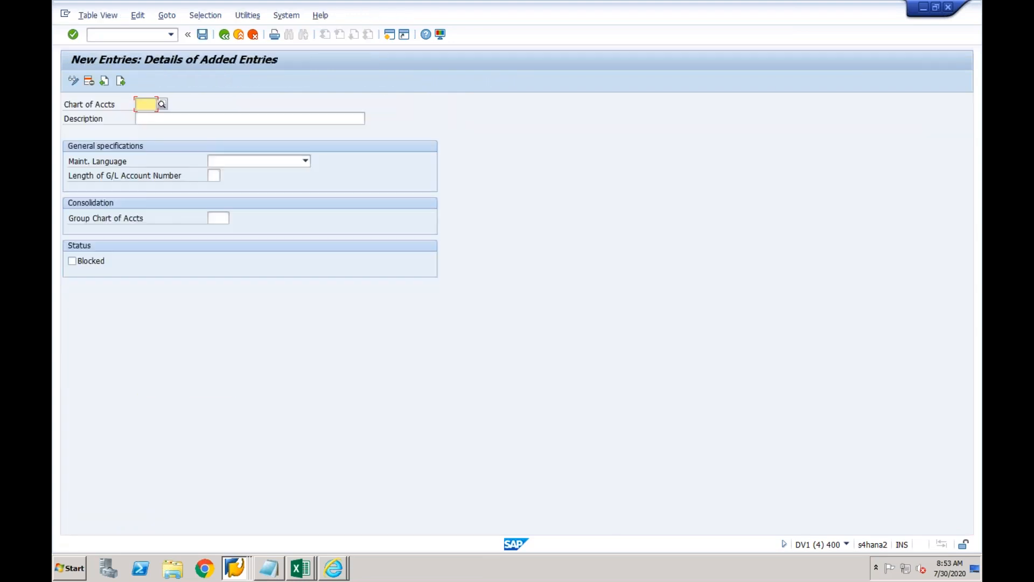
type("CF03")
key("Tab")
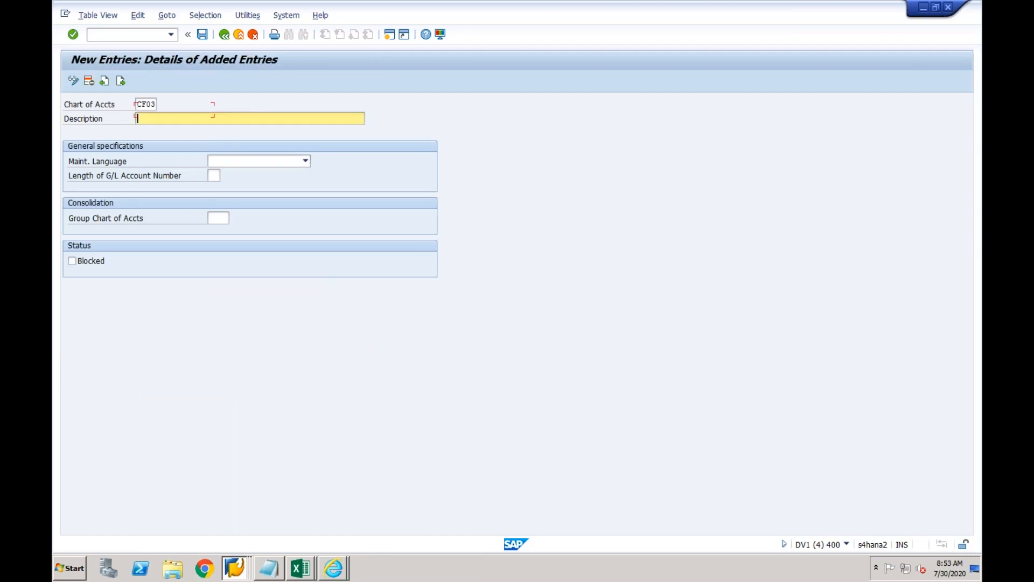
type("CF03")
key("Tab")
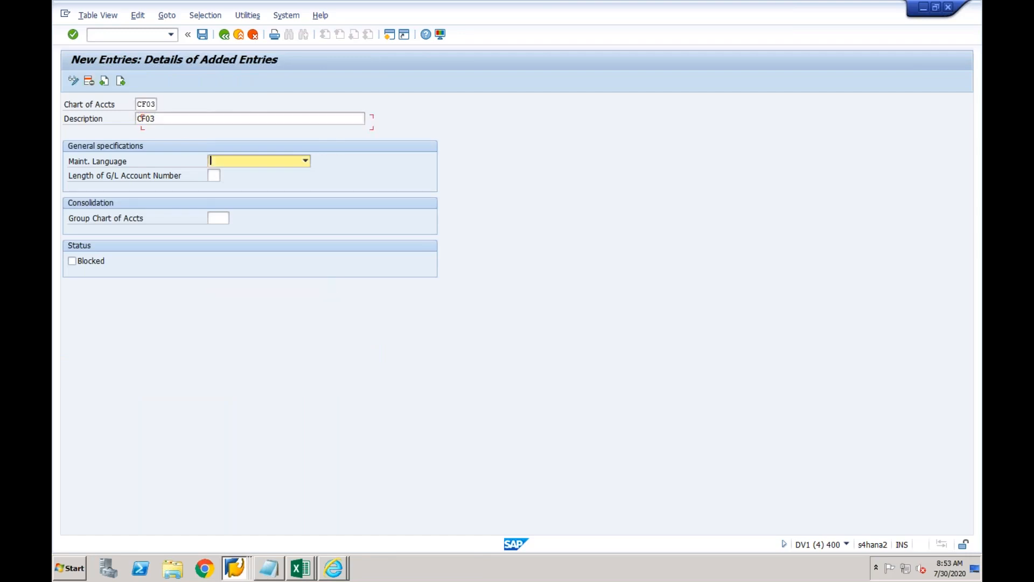
left_click(268, 164)
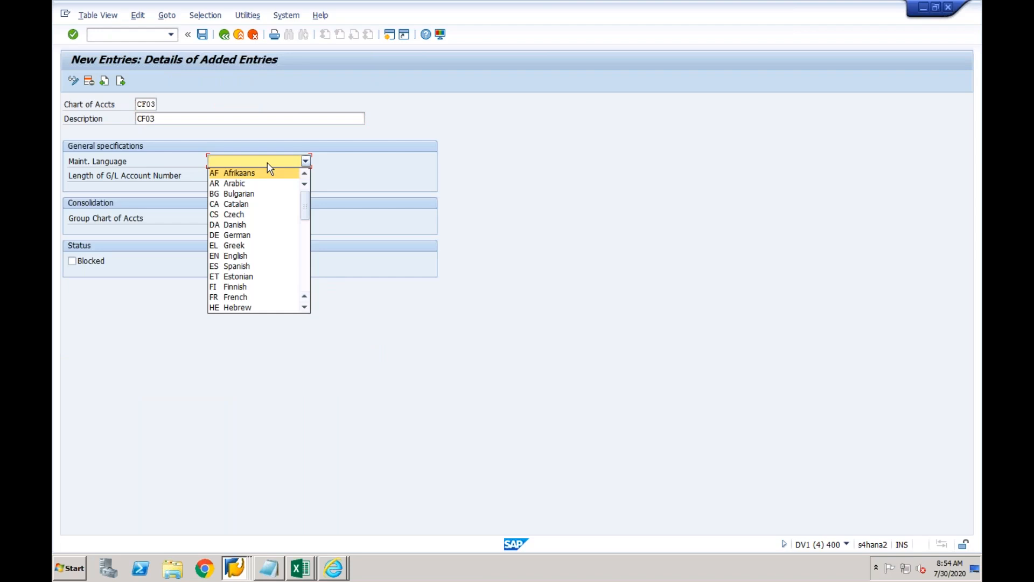
left_click(242, 254)
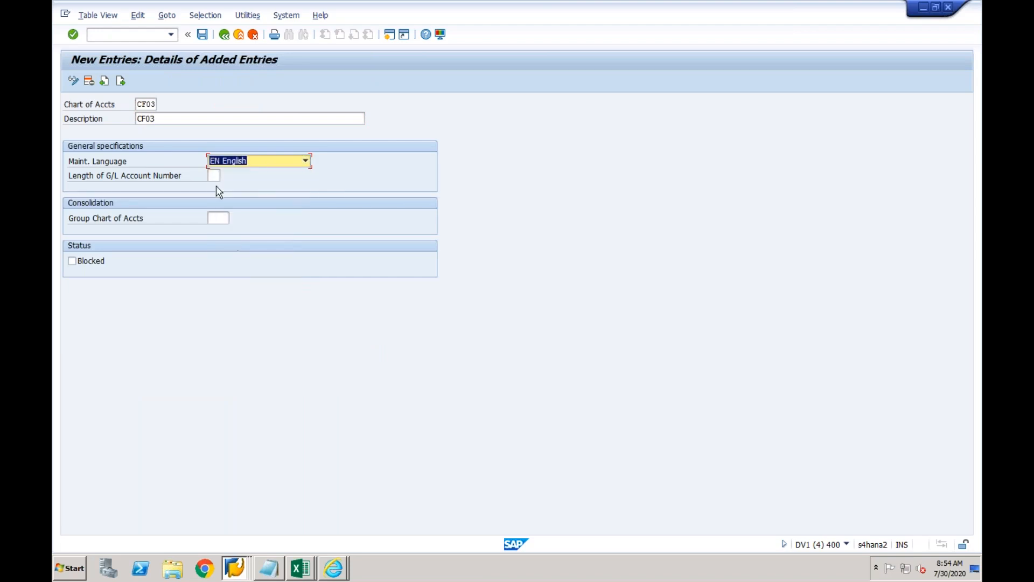
left_click(212, 176)
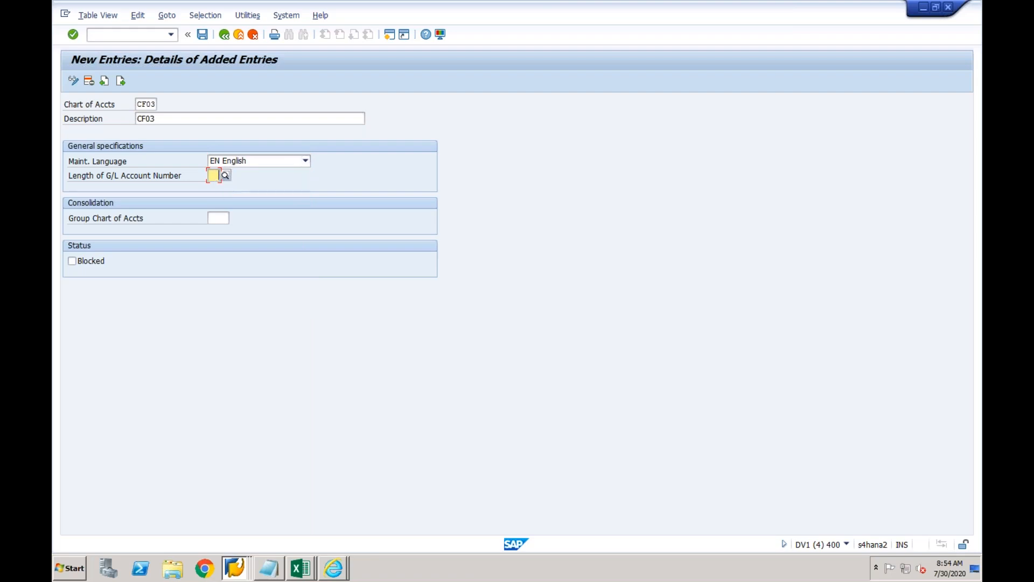
type("6")
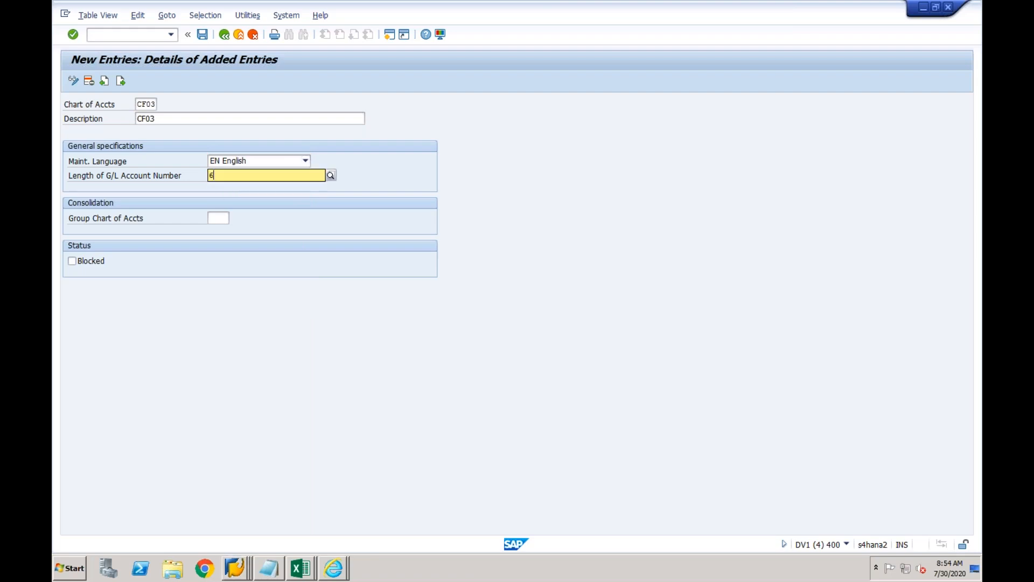
key("Return")
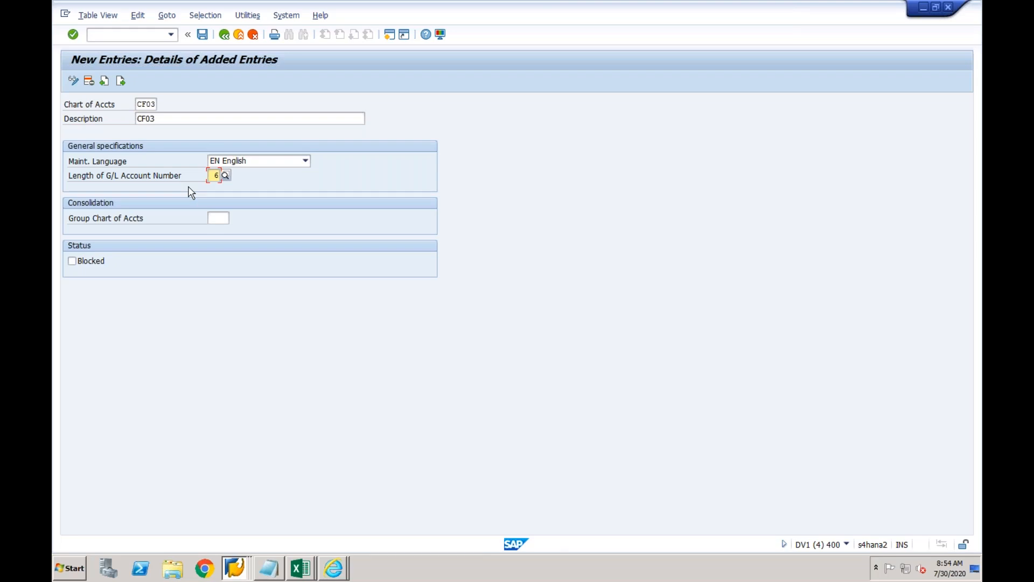
Save chart of accounts CF03 under a customizing request and return to the overview.
left_click(202, 35)
left_click(242, 220)
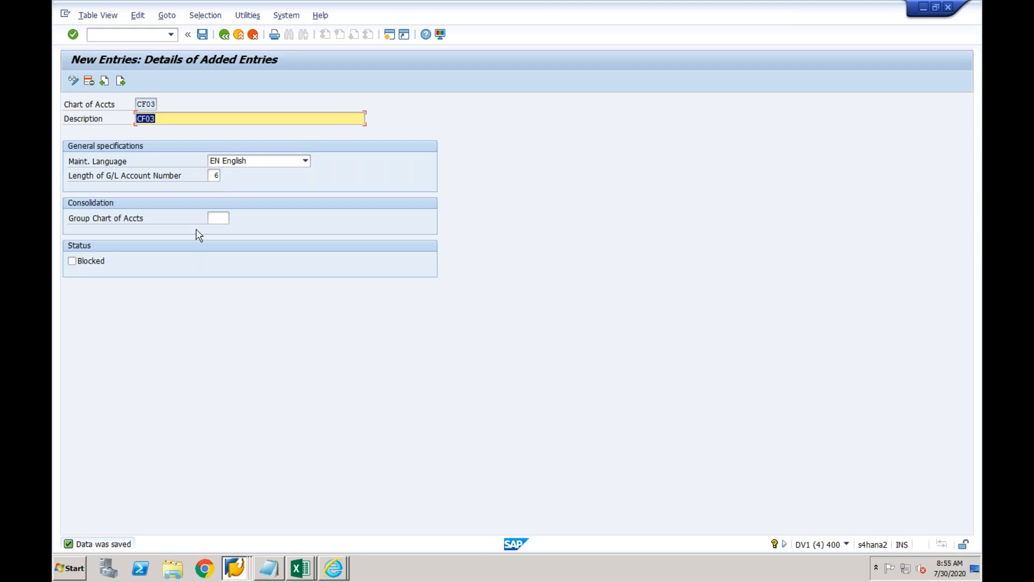
left_click(183, 119)
left_click(224, 35)
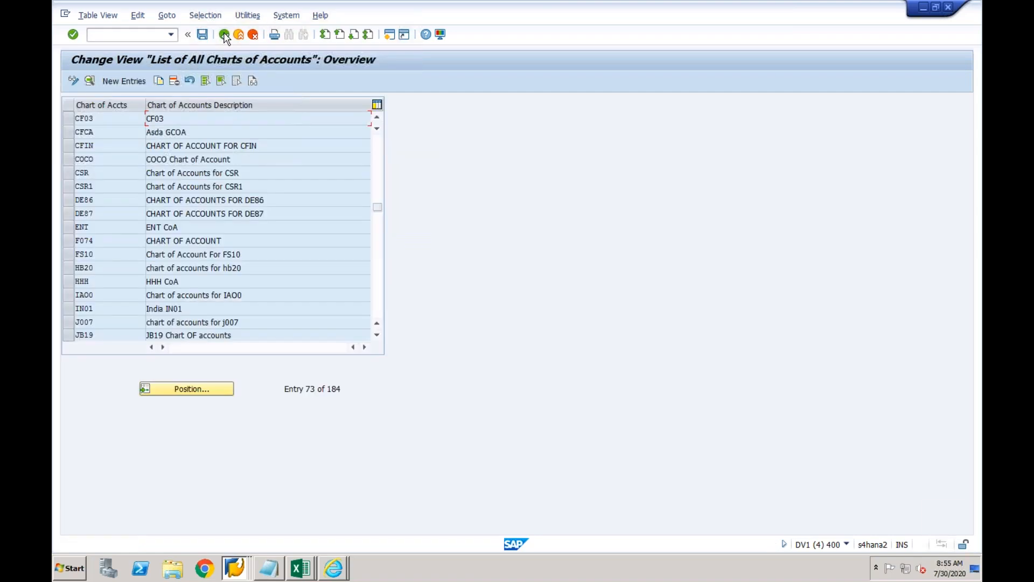
Open Assign Company Code to Chart of Accounts and position the table on CF03.
left_click(224, 35)
left_click(175, 314)
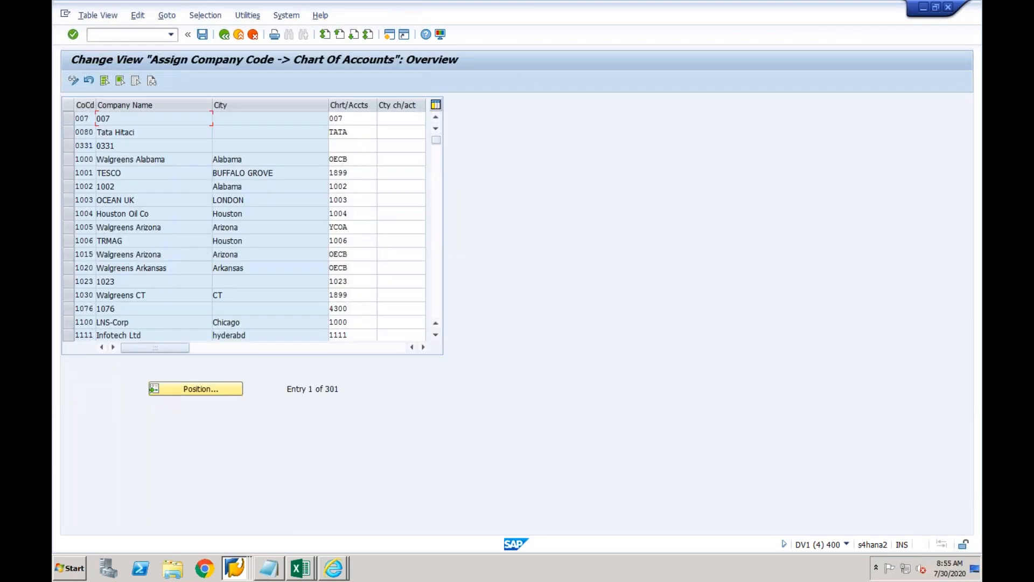
left_click(198, 389)
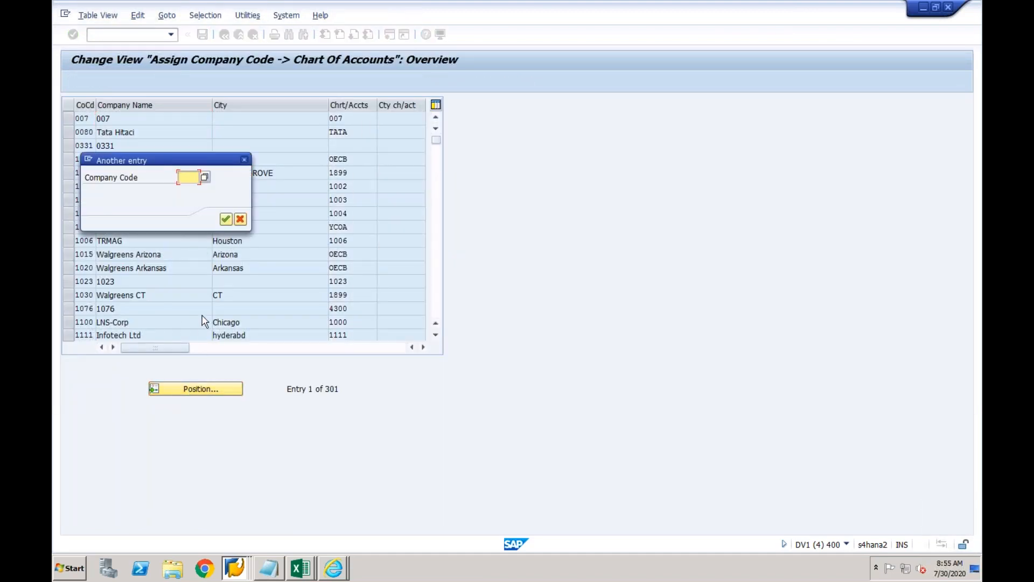
type("CF03")
key("Return")
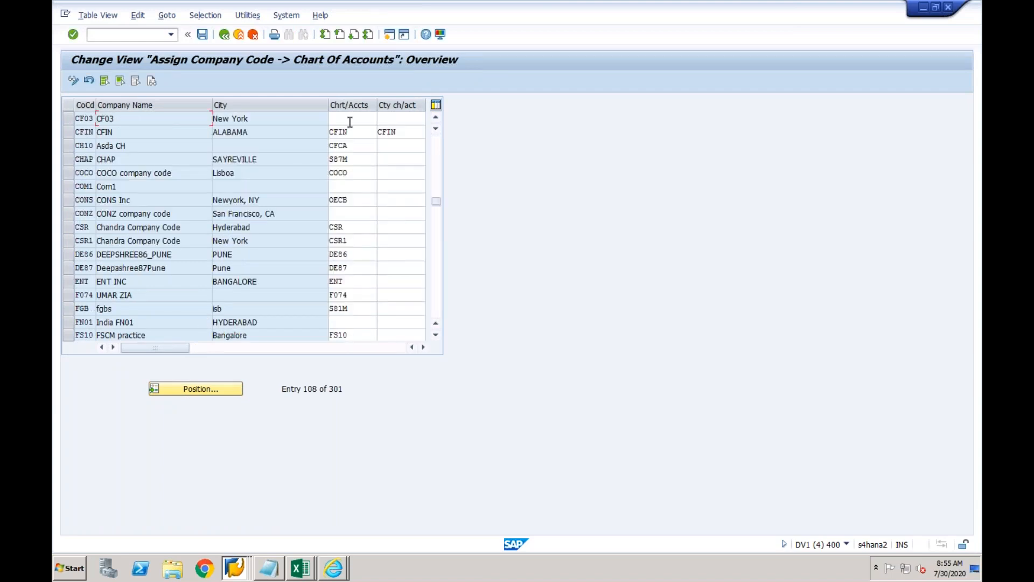
Enter CF03 as company code CF03's chart of accounts and save to the request.
left_click(349, 121)
type("CF03")
key("Return")
left_click(202, 35)
left_click(241, 218)
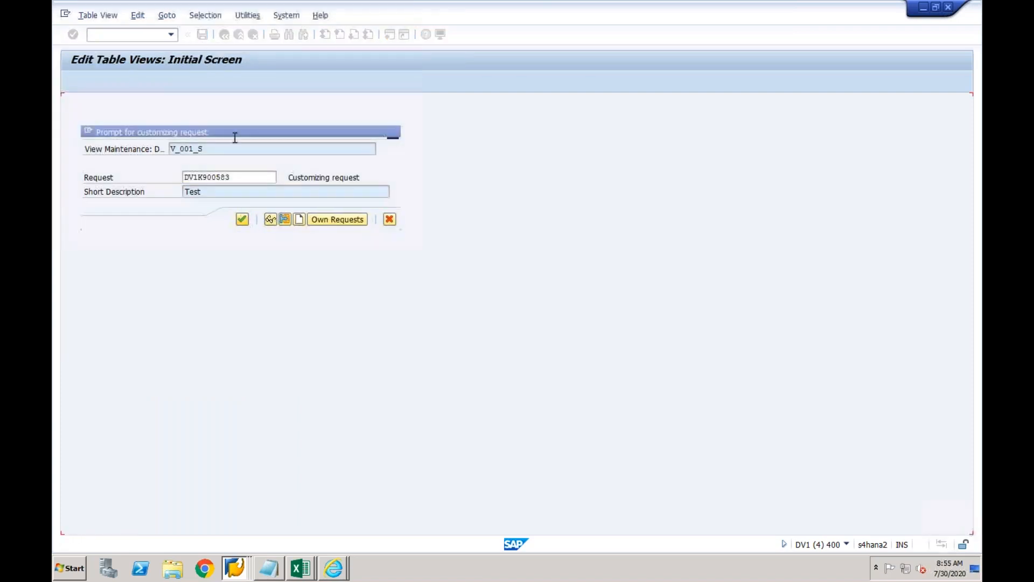
Return to the IMG tree and open Define Account Group.
left_click(224, 35)
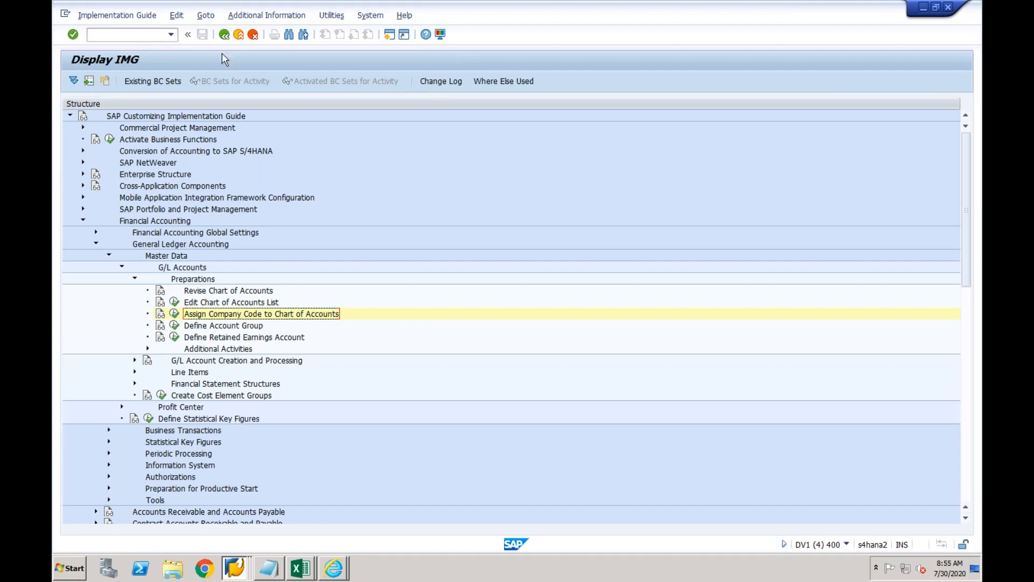
left_click(210, 329)
left_click(212, 337)
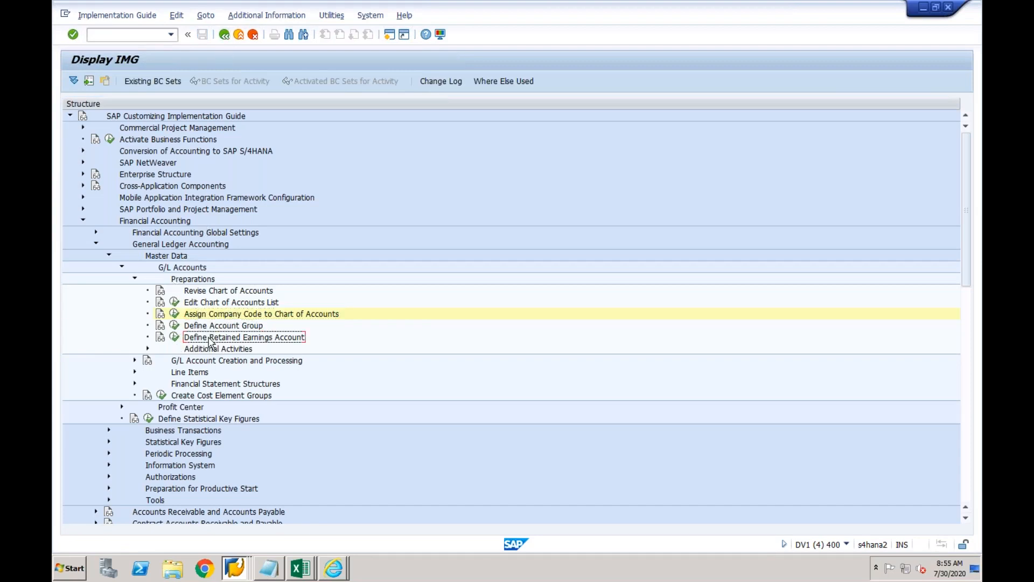
left_click(176, 326)
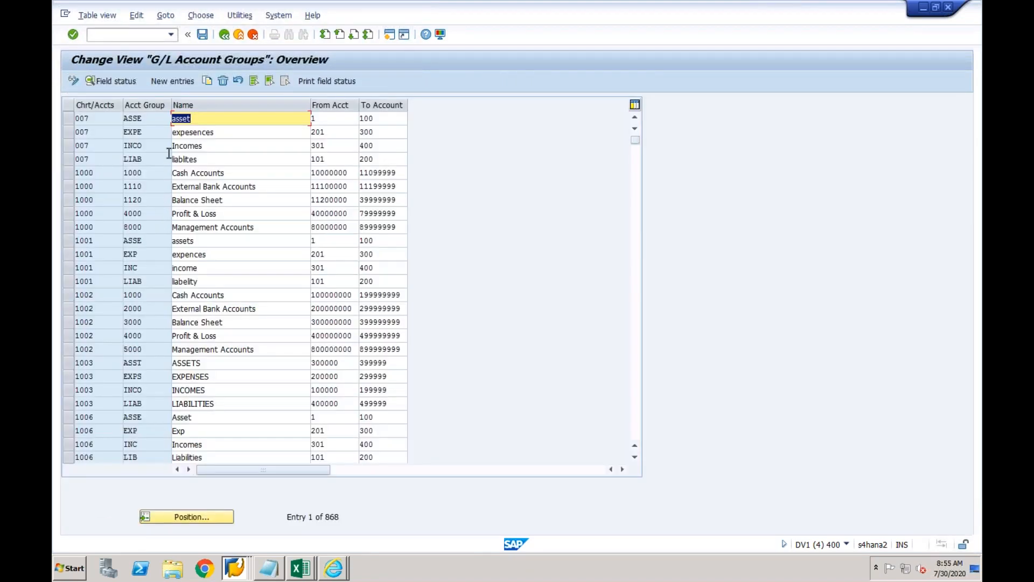
Add CF03 account groups BS 'Balance Sheet' and PL 'Profit & Loss'.
left_click(180, 84)
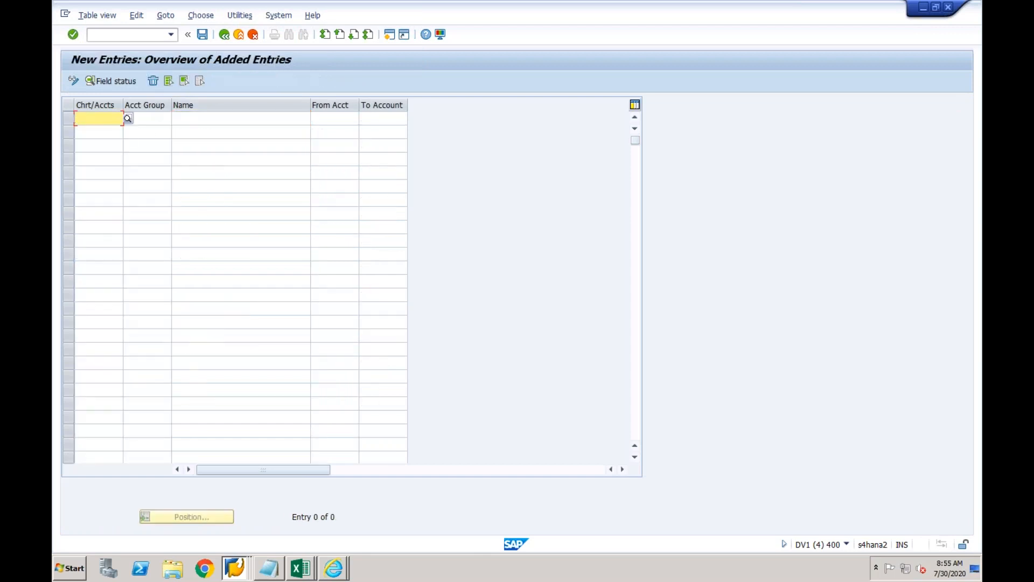
type("CF03")
key("Tab")
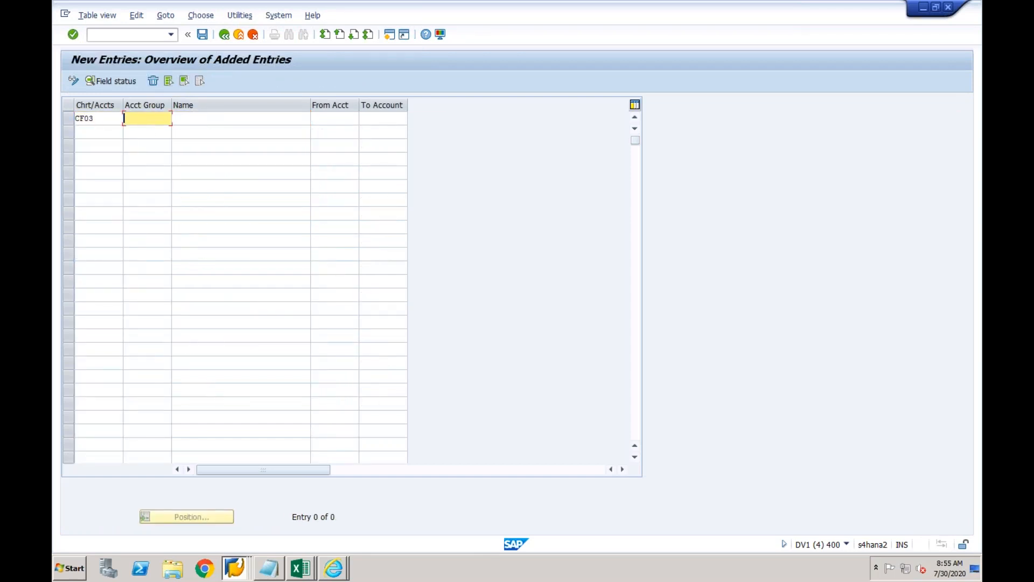
left_click(103, 131)
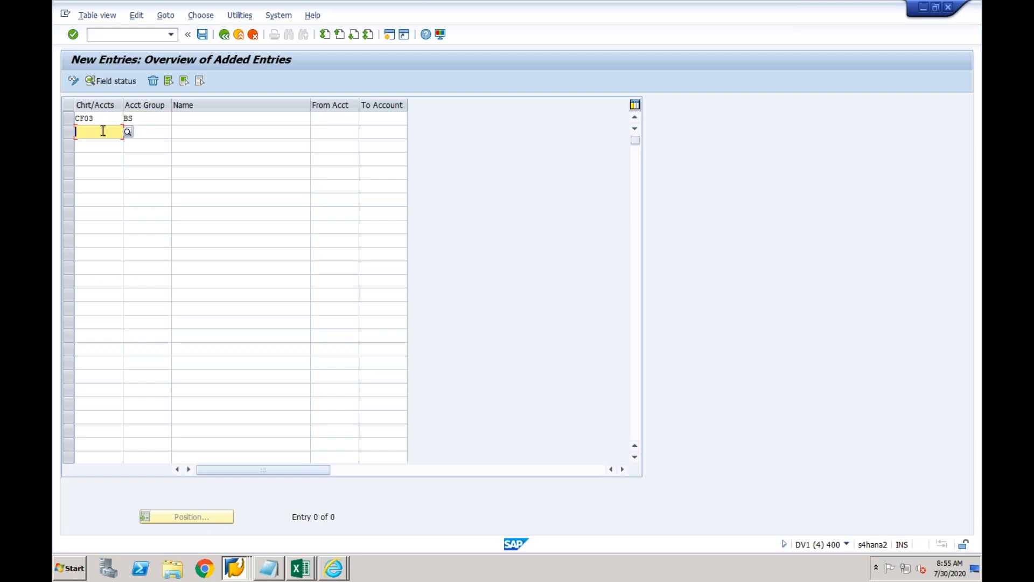
type("CF03")
key("Tab")
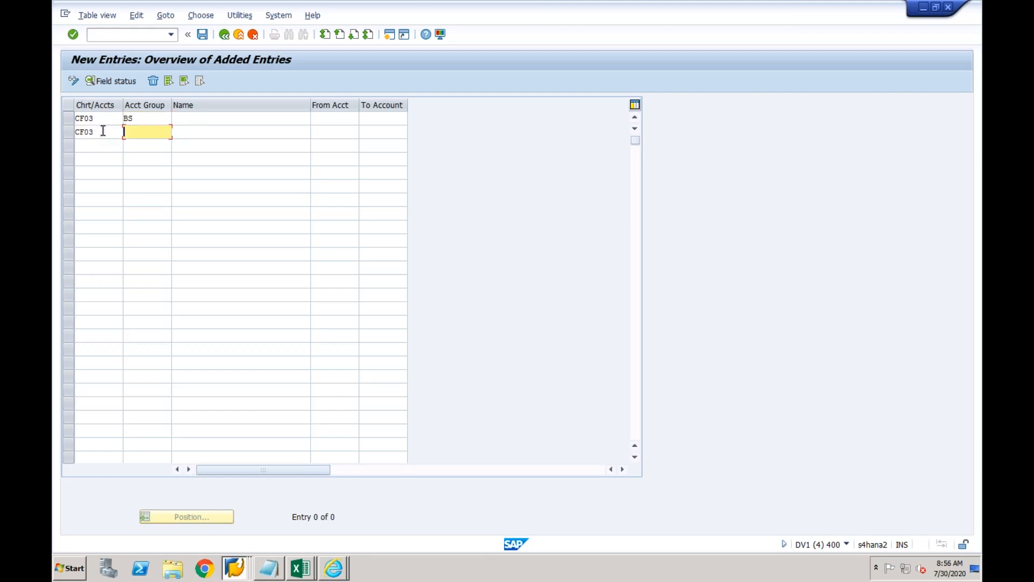
type("PL")
left_click(194, 122)
type("Balance ")
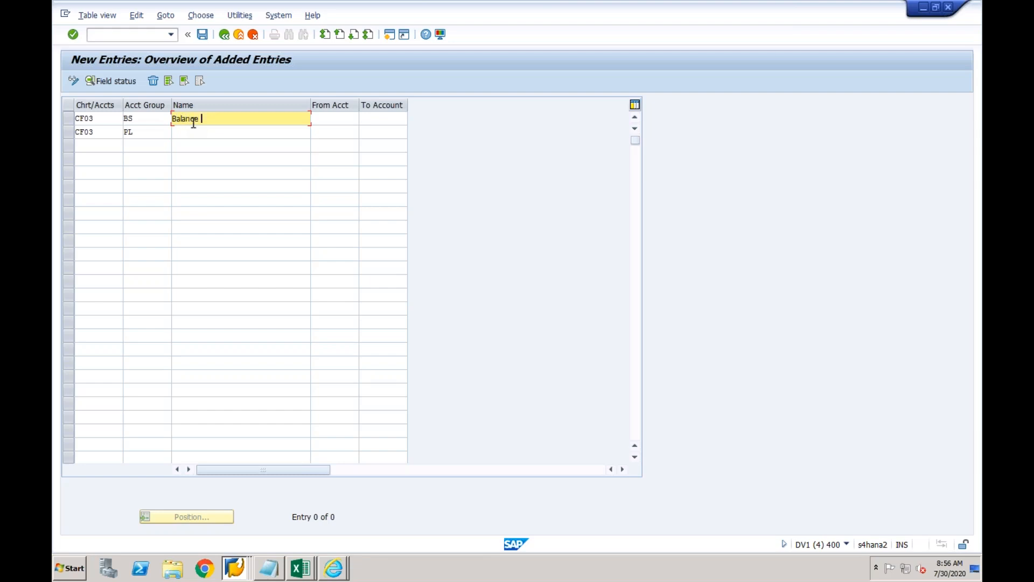
type("Sheet")
left_click(202, 133)
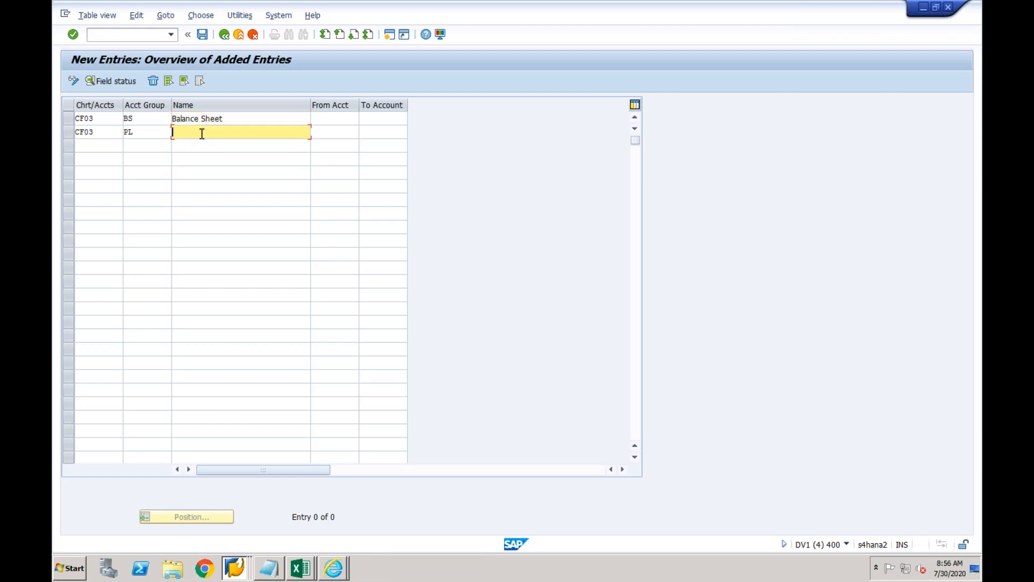
type("Profit & Loss")
key("Tab")
Give BS the range 100000–299999 and PL the range 300000–499999.
key("Up")
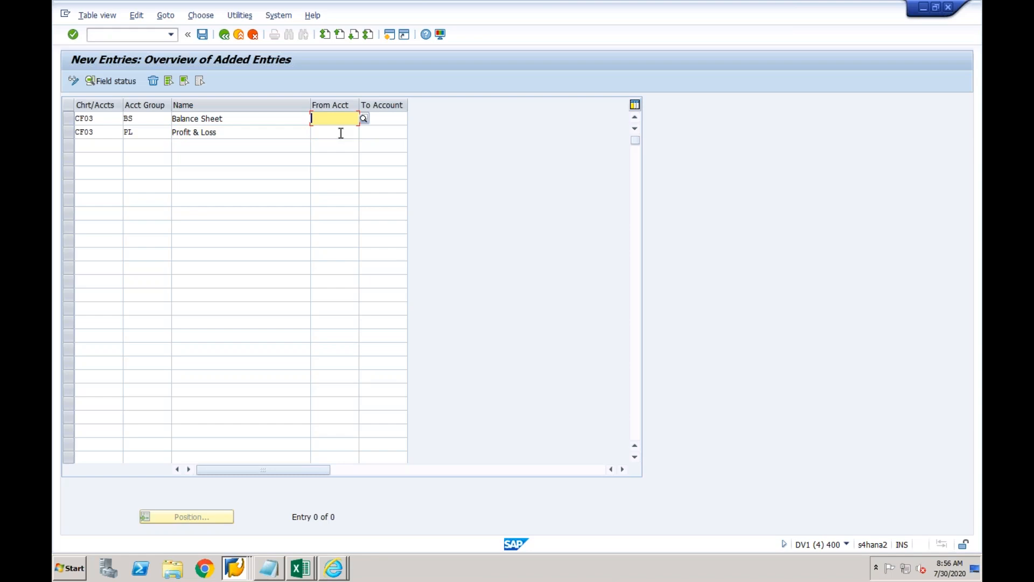
type("100000")
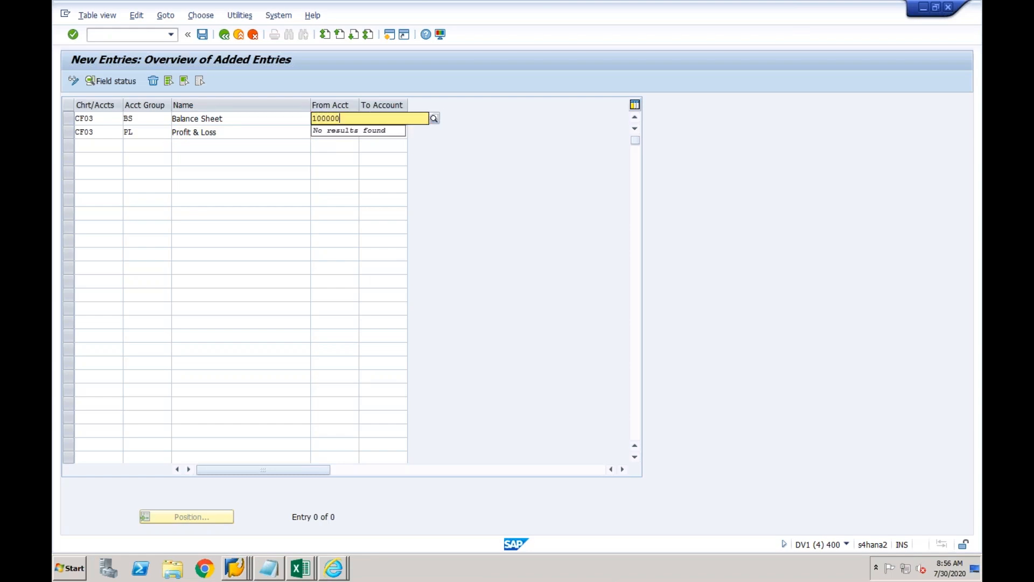
key("Tab")
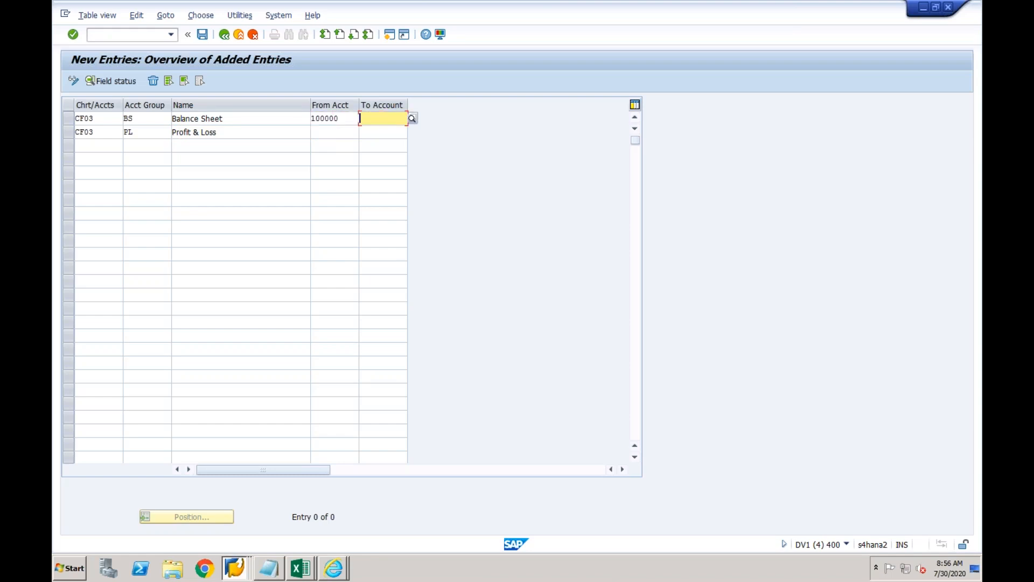
type("299999")
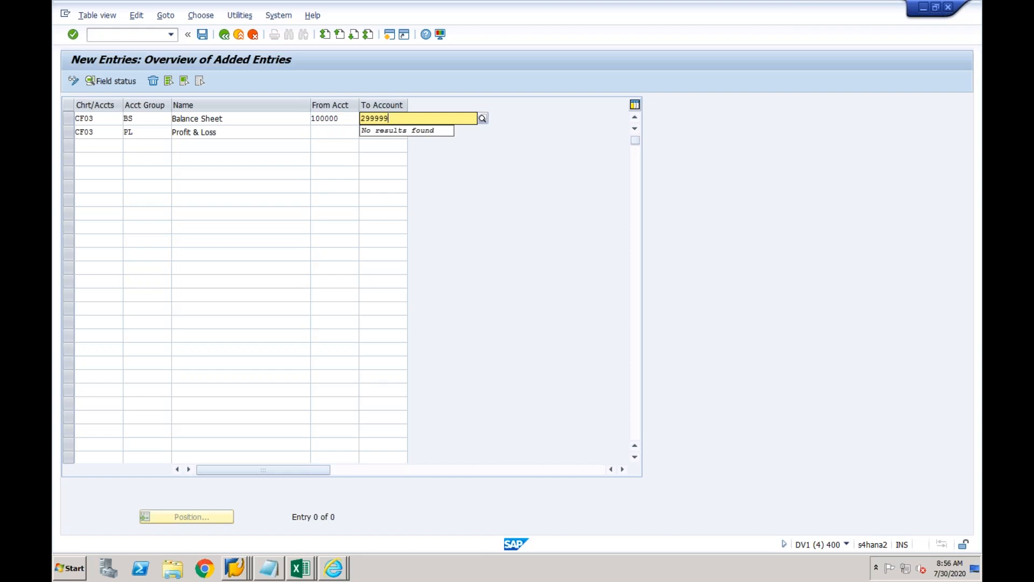
left_click(332, 132)
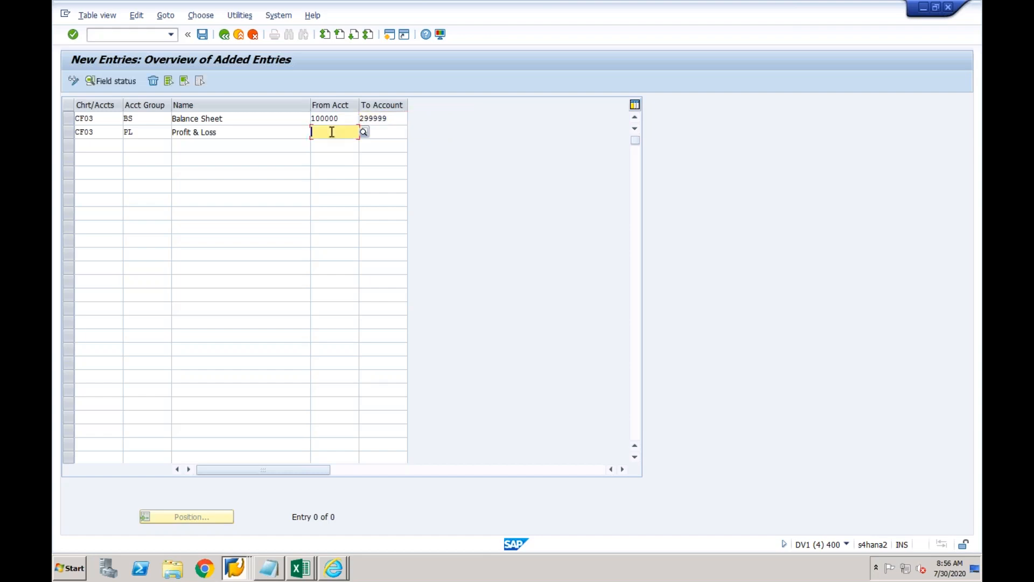
type("300000")
key("Tab")
type("499999")
key("Return")
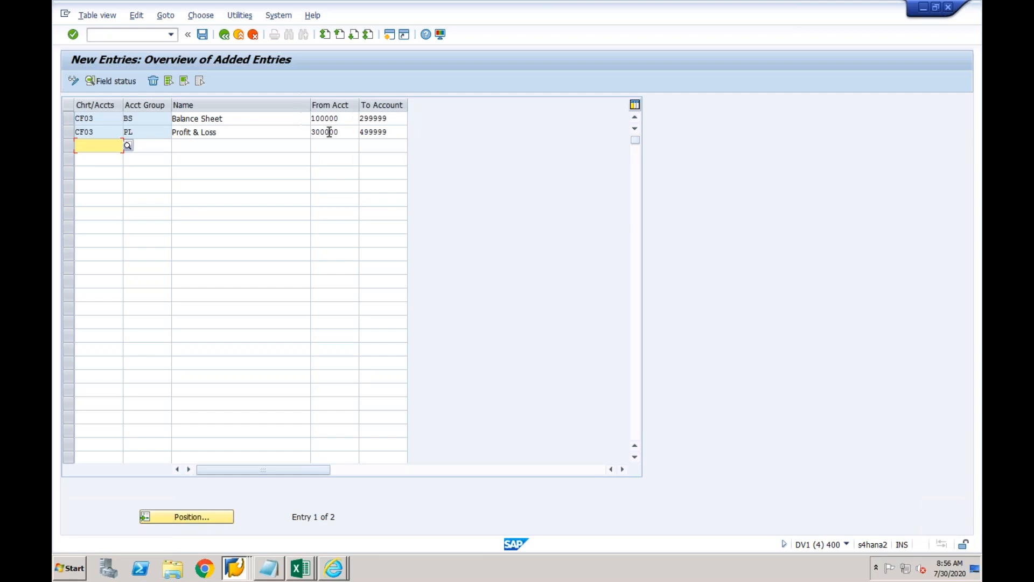
Save the account groups under a customizing request and go back to the IMG tree.
left_click(202, 34)
left_click(239, 223)
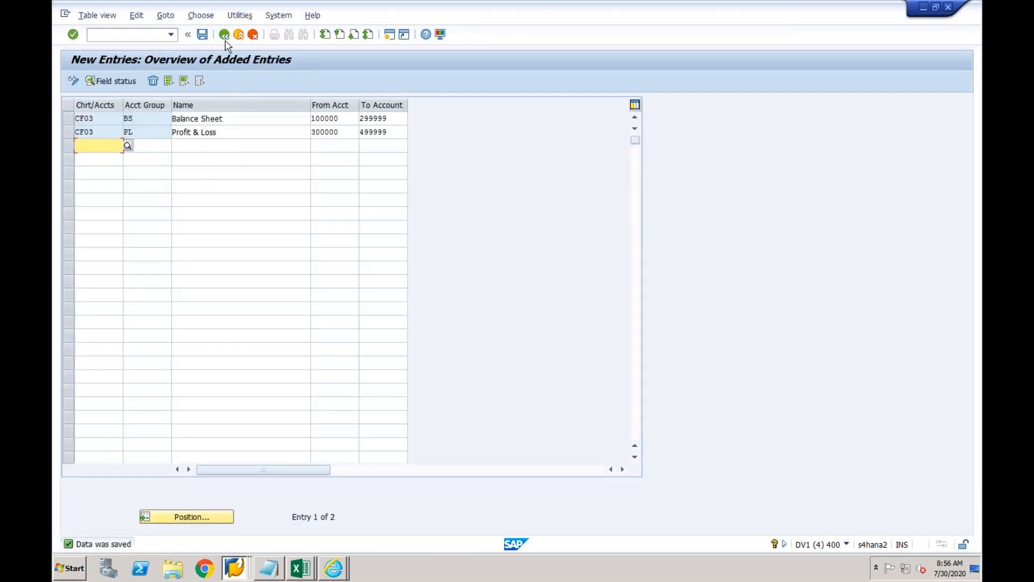
left_click(225, 38)
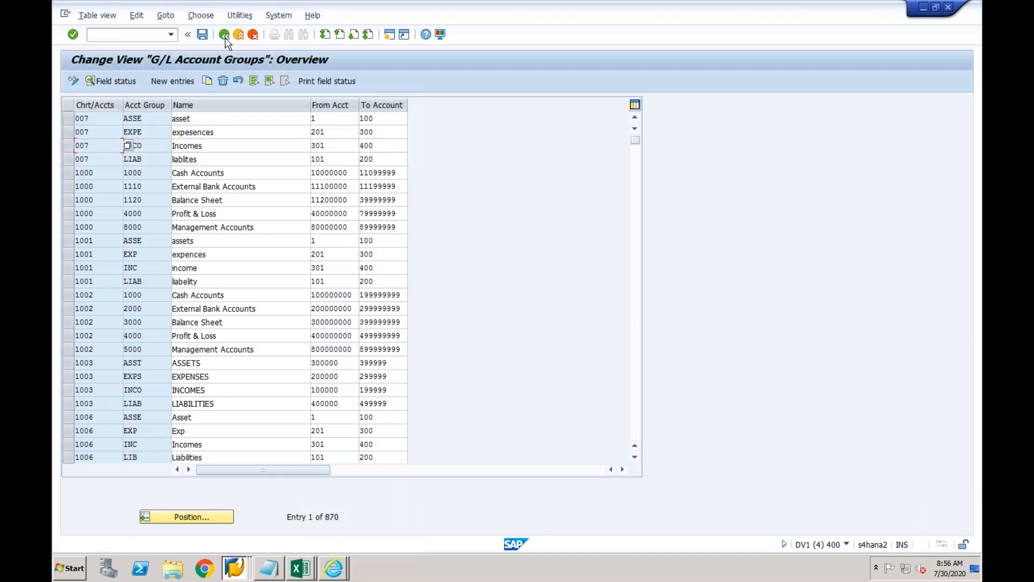
left_click(225, 37)
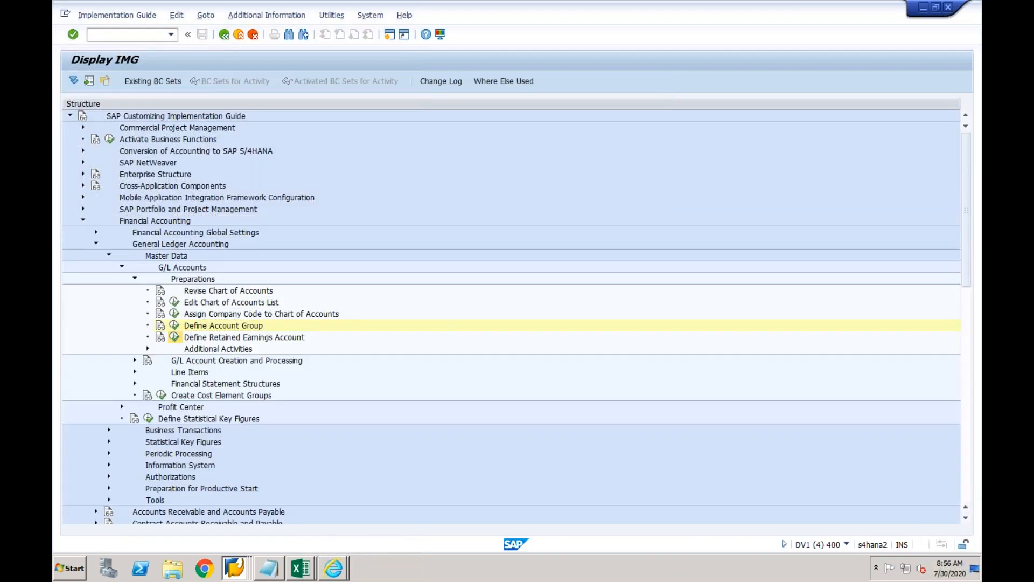
In Define Retained Earnings Account, give chart CF03 P&L statement type X and save it.
left_click(175, 337)
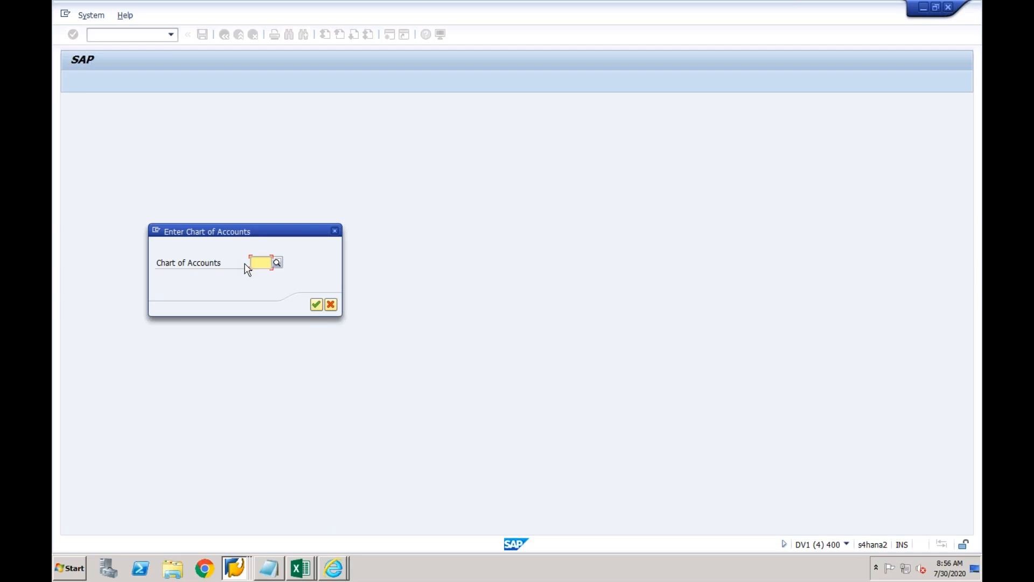
type("cf03")
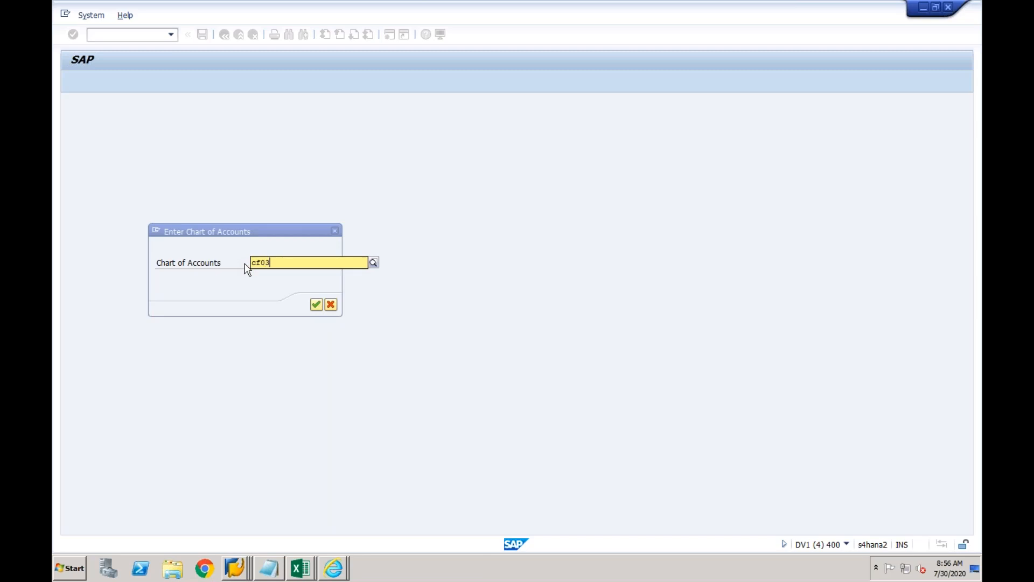
key("Return")
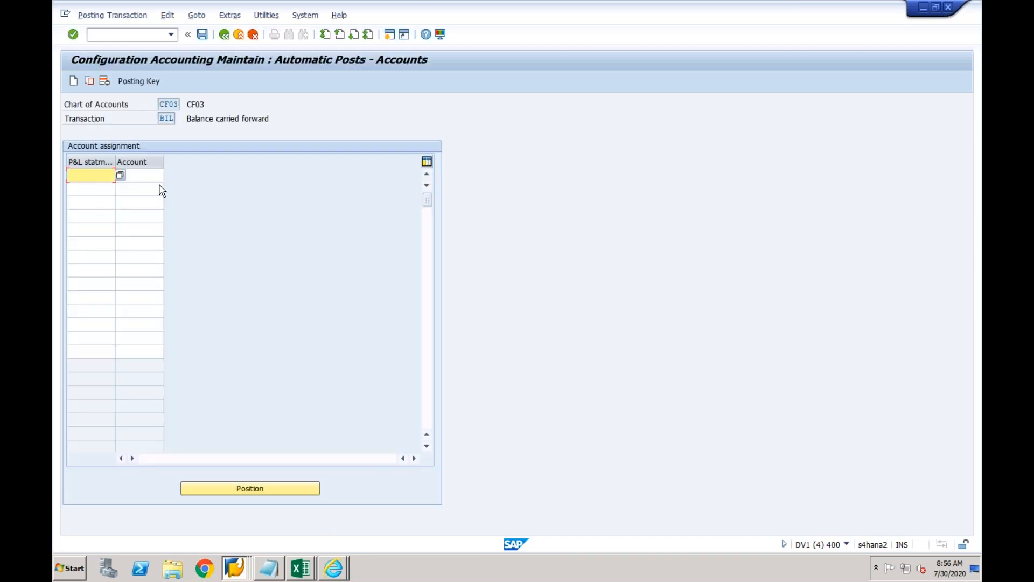
type("X")
left_click(202, 34)
key("Return")
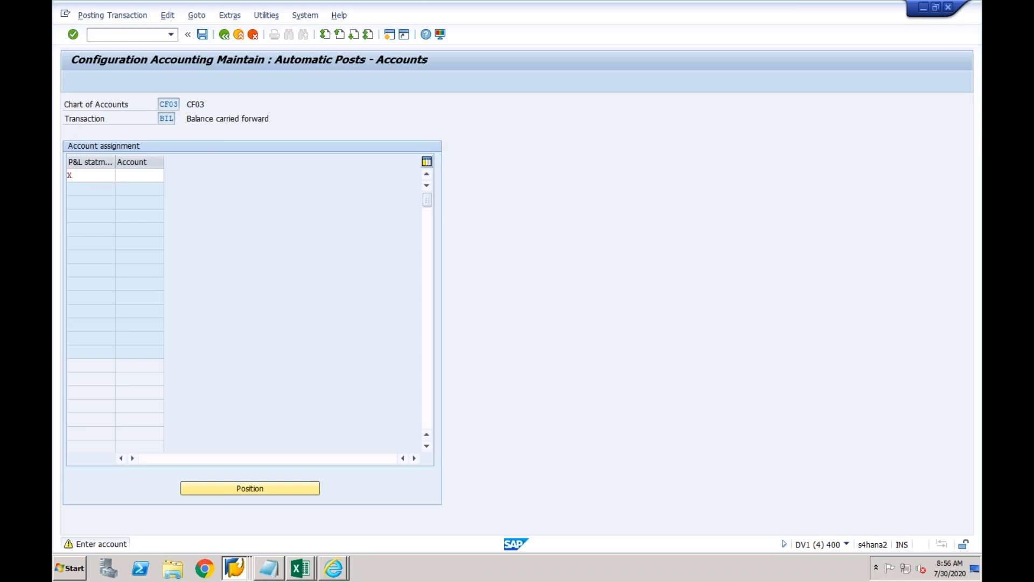
left_click(242, 220)
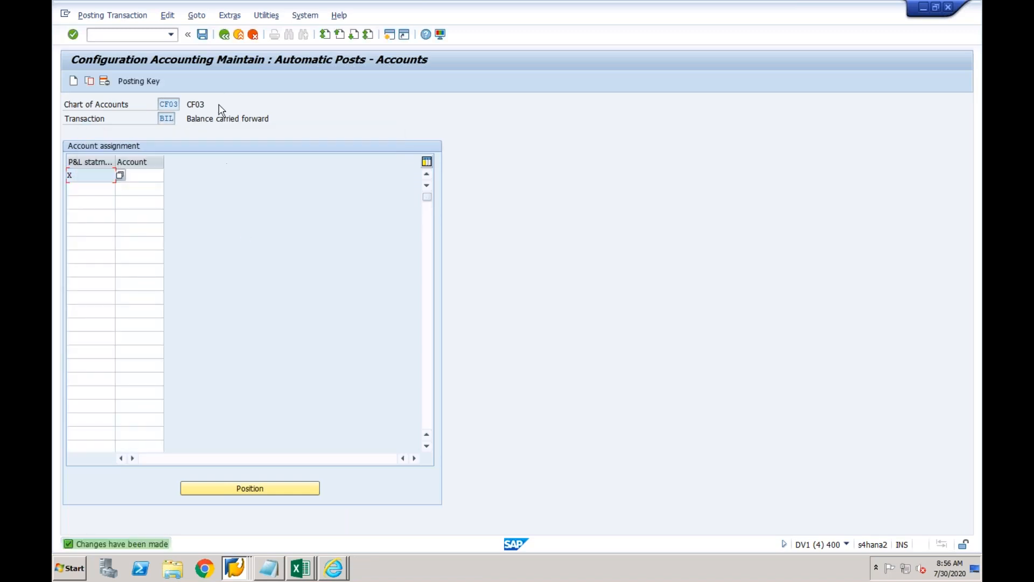
left_click(224, 36)
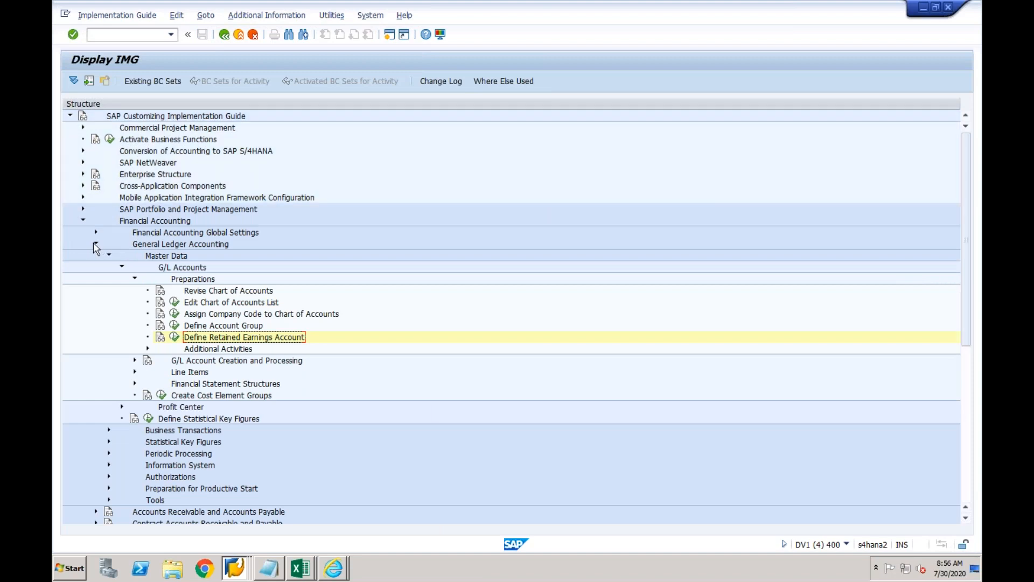
Drill down Global Settings > Ledgers > Fiscal Year and Posting Periods and run Define Variants for Open Posting Periods.
left_click(95, 244)
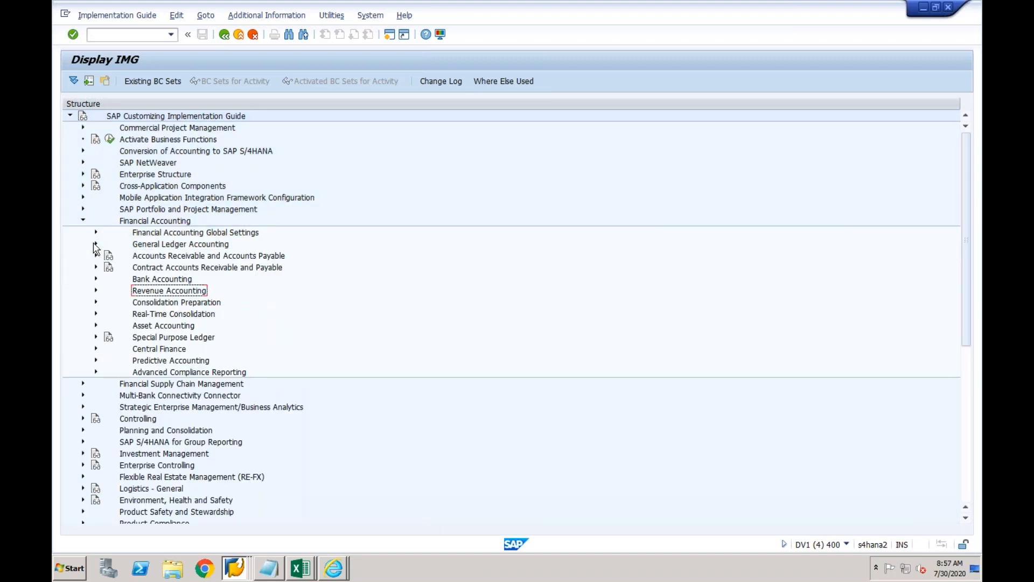
left_click(95, 232)
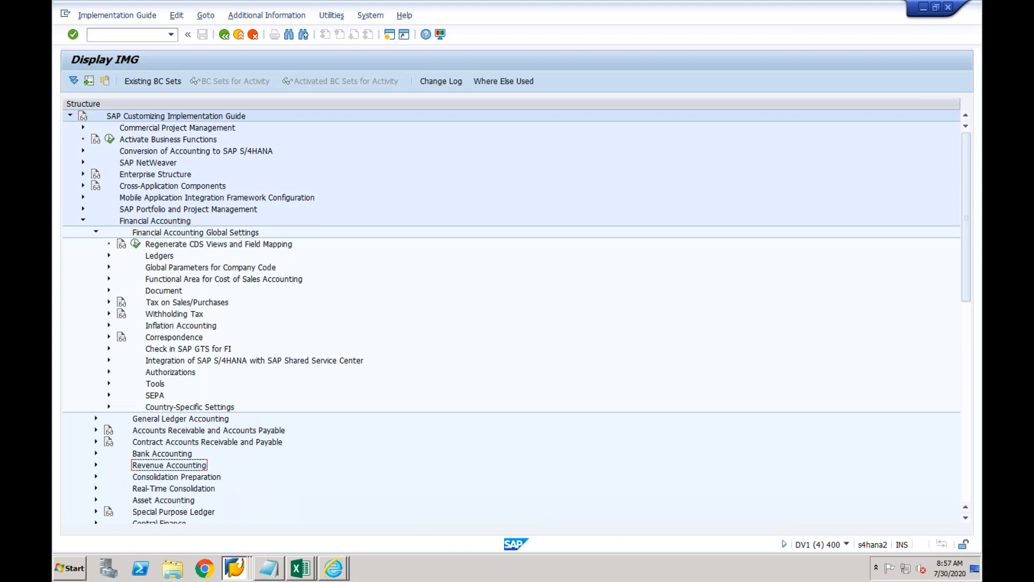
left_click(109, 256)
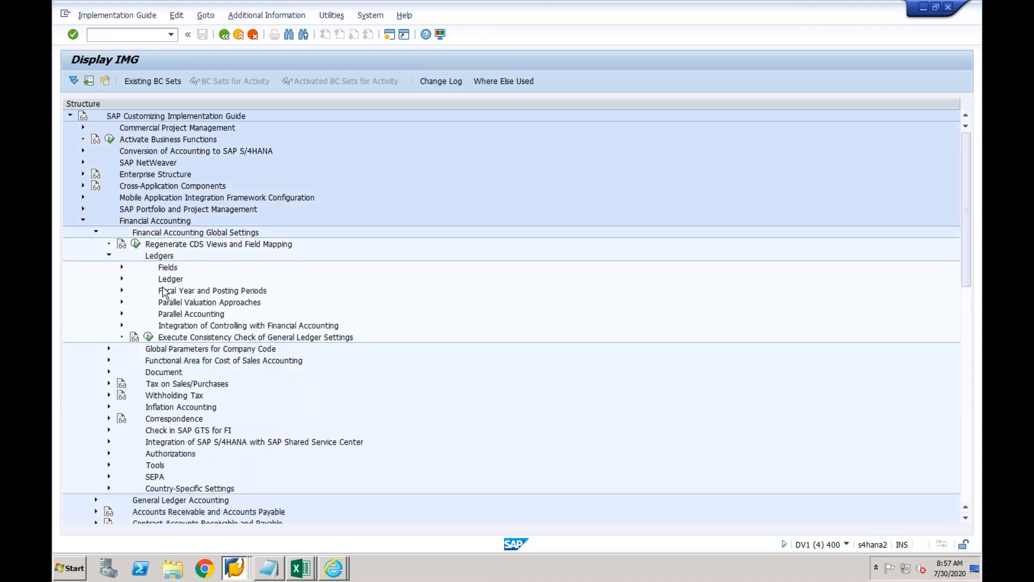
left_click(162, 294)
left_click(121, 291)
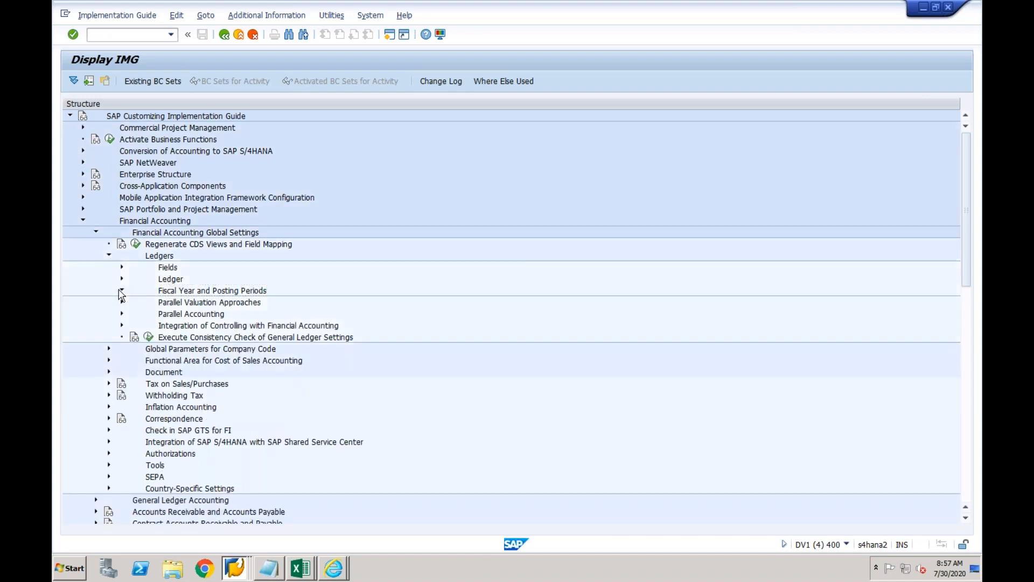
left_click(191, 337)
left_click(135, 337)
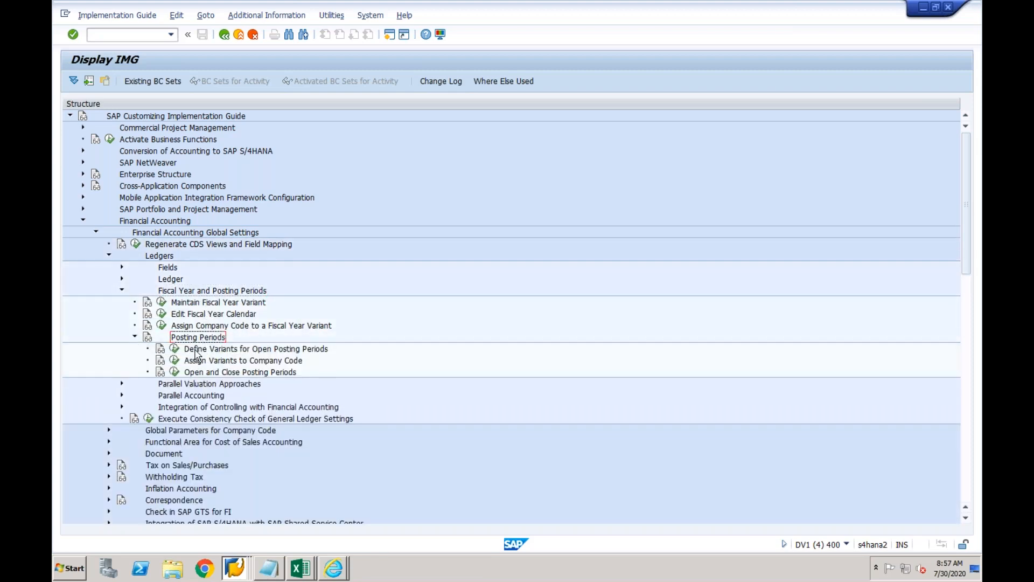
left_click(175, 351)
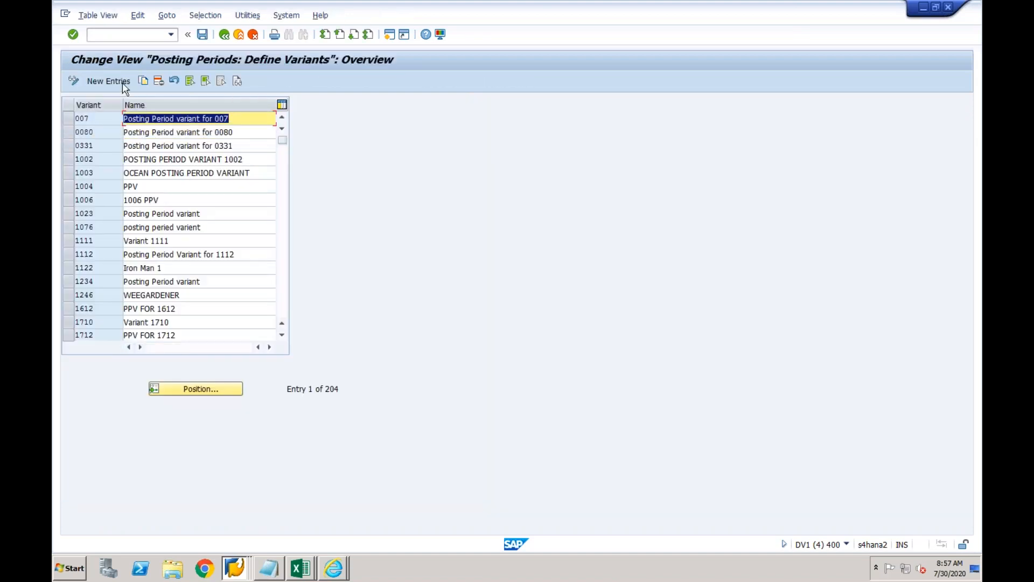
Add variant CF03 named CF03, save it under a customizing request, and go back.
left_click(123, 83)
type("CF03")
key("Tab")
type("CF03")
key("Return")
left_click(203, 34)
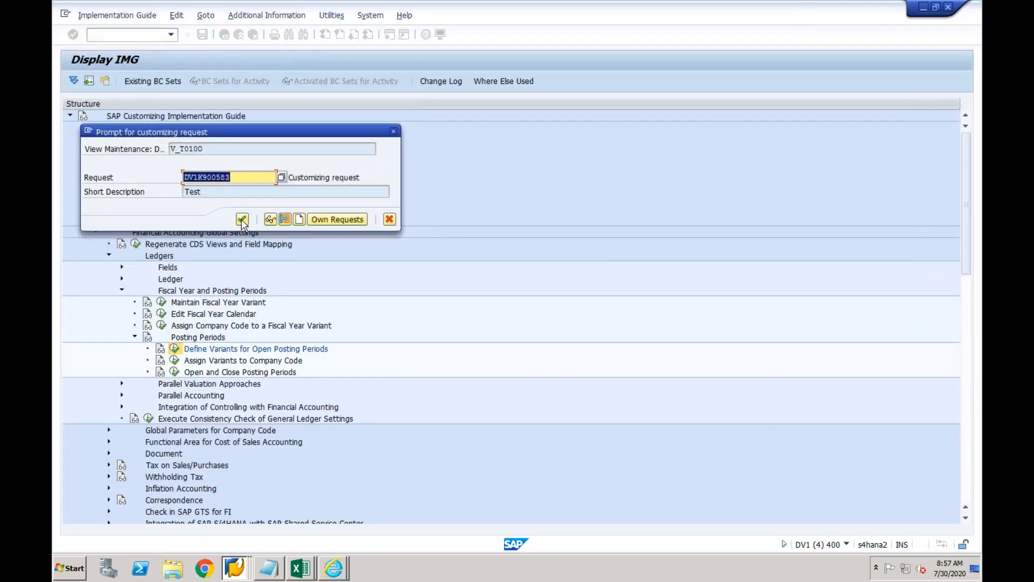
left_click(243, 220)
left_click(224, 35)
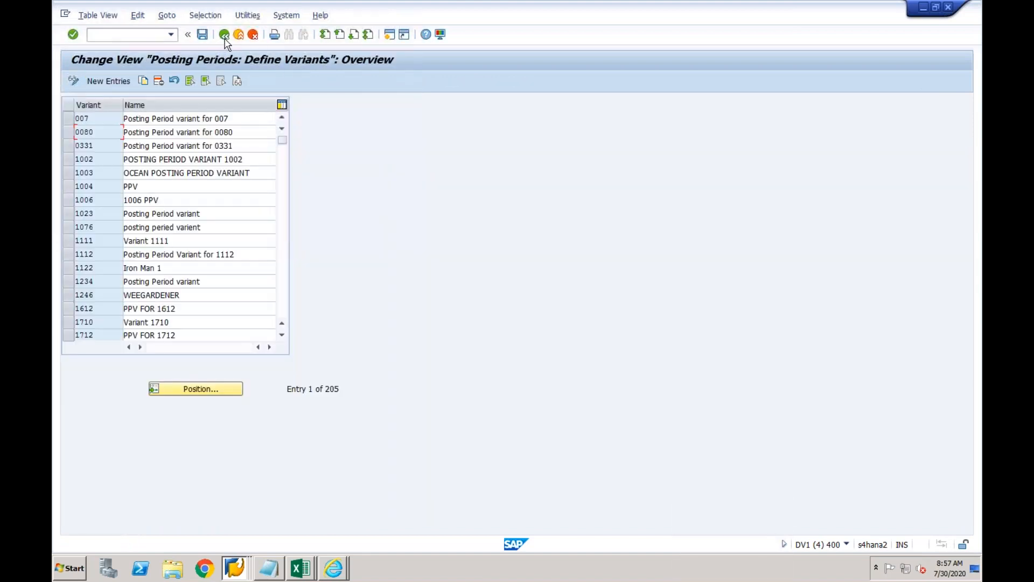
left_click(225, 35)
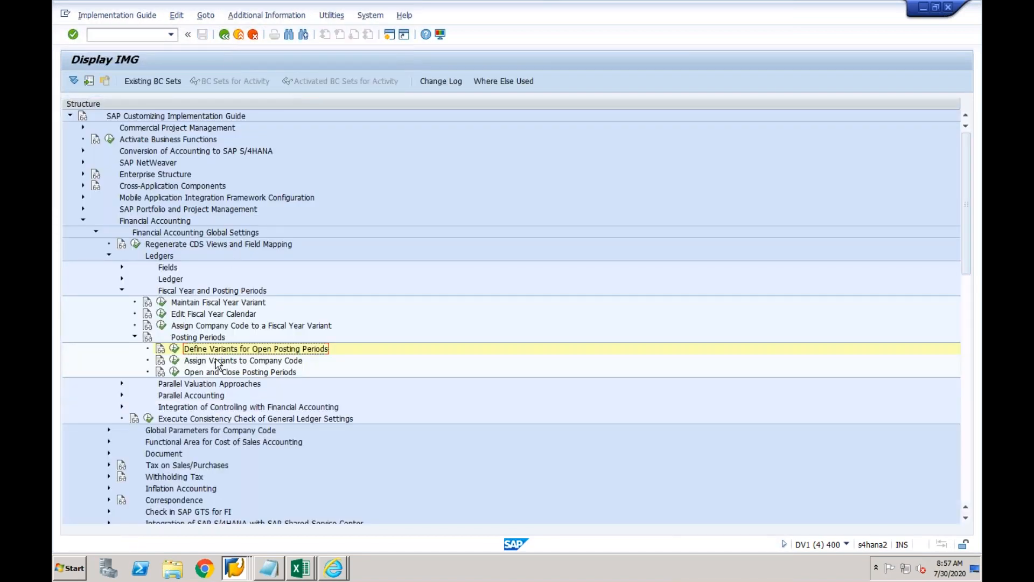
In Assign Variants to Company Code, enter variant CF03 for company CF03 and save.
left_click(174, 362)
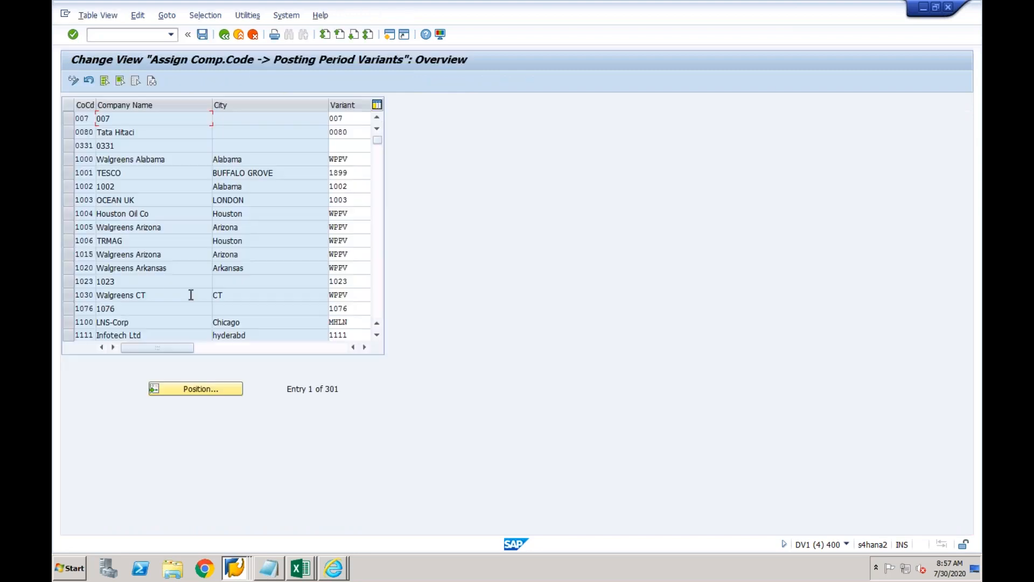
left_click(181, 389)
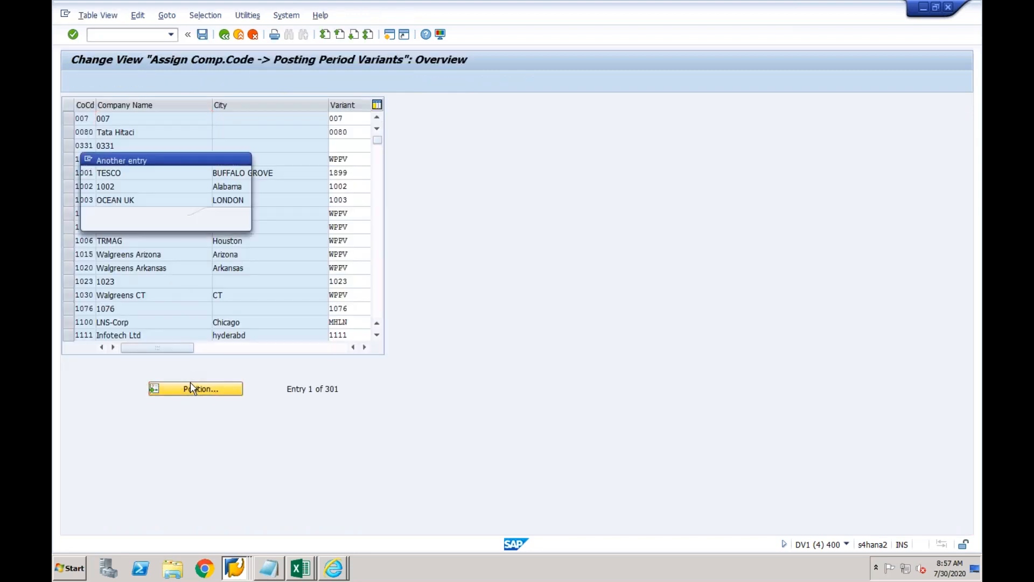
type("CF03")
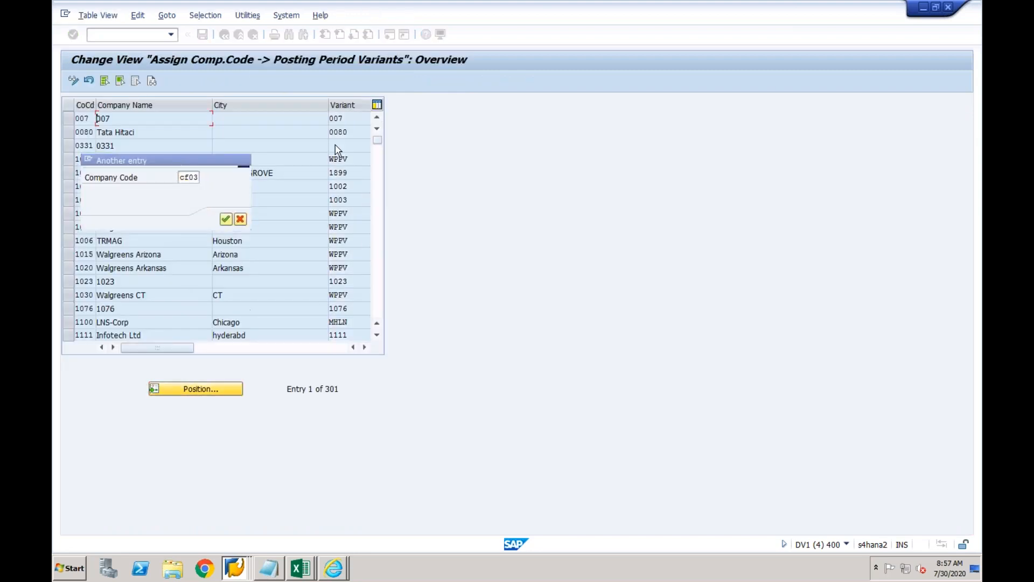
key("Return")
left_click(347, 118)
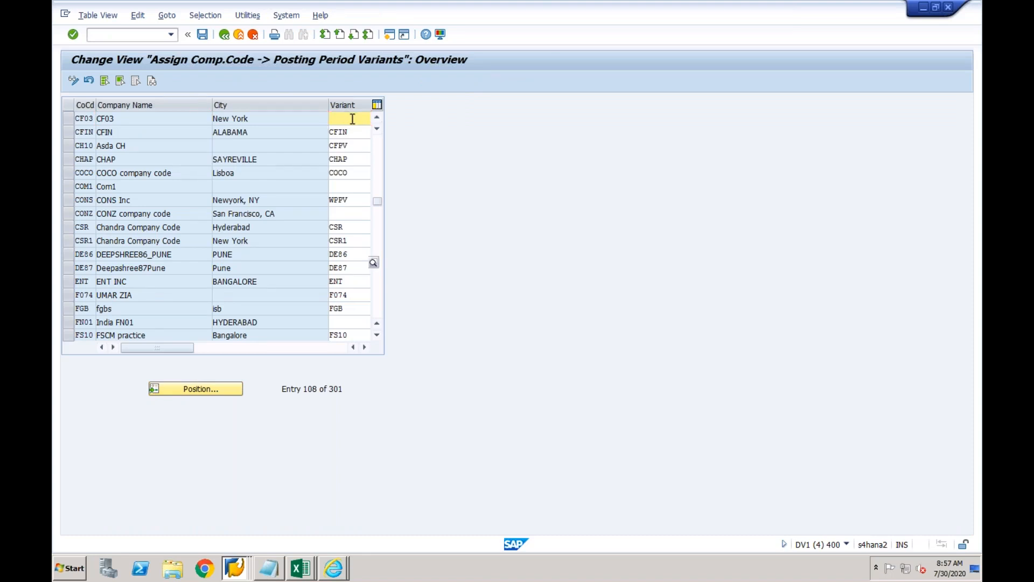
type("cf03")
key("Return")
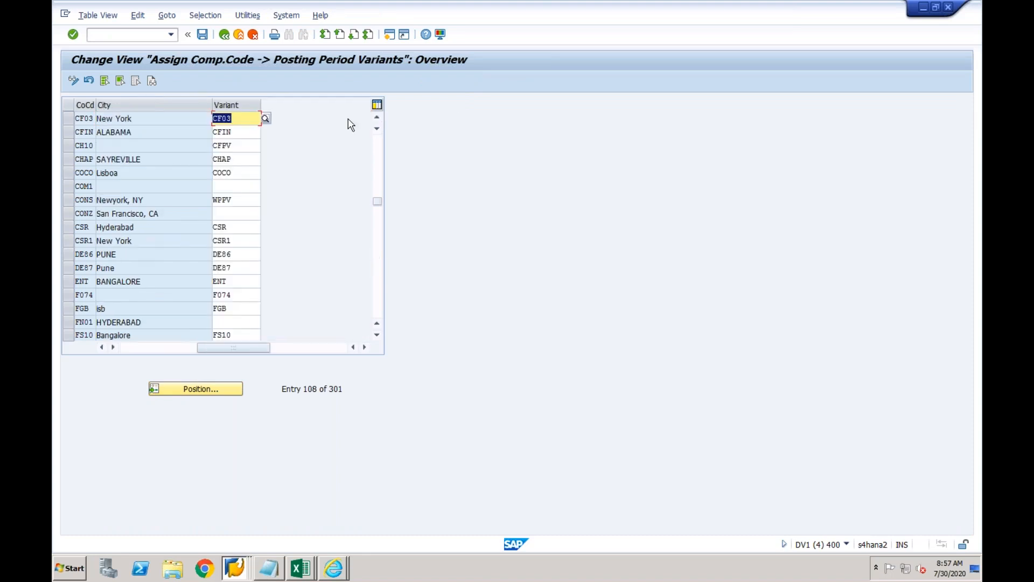
left_click(203, 35)
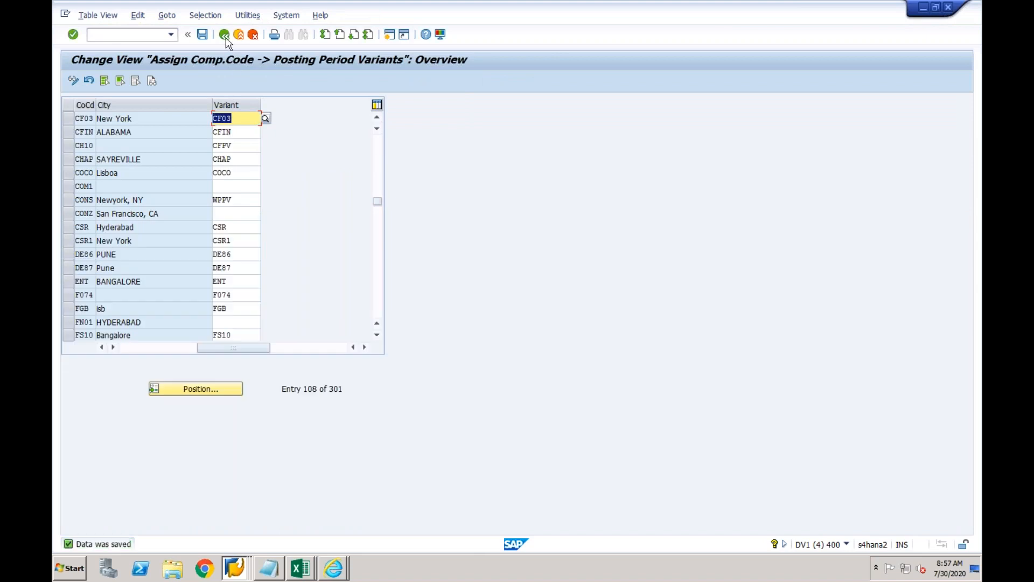
left_click(225, 36)
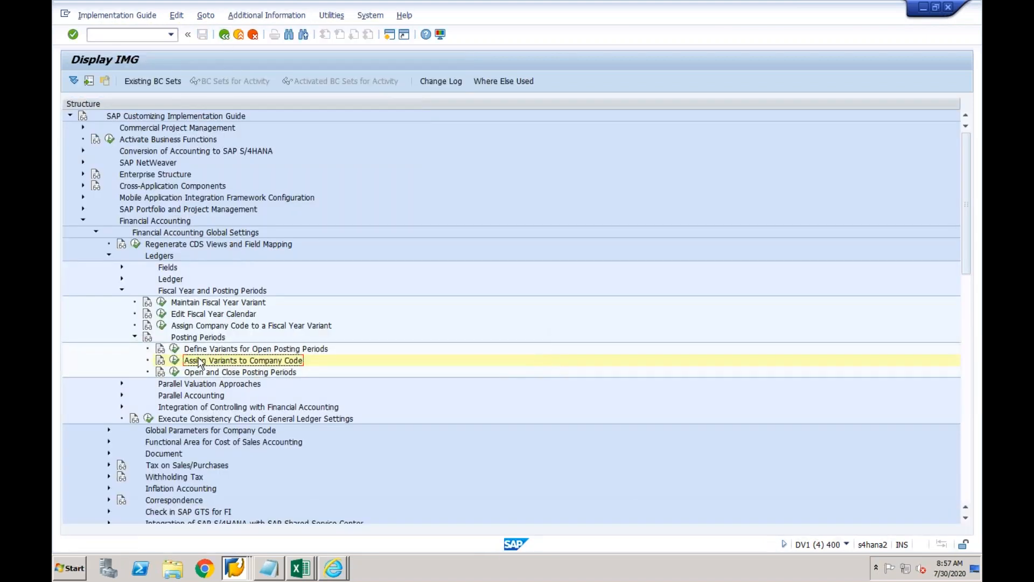
left_click(174, 372)
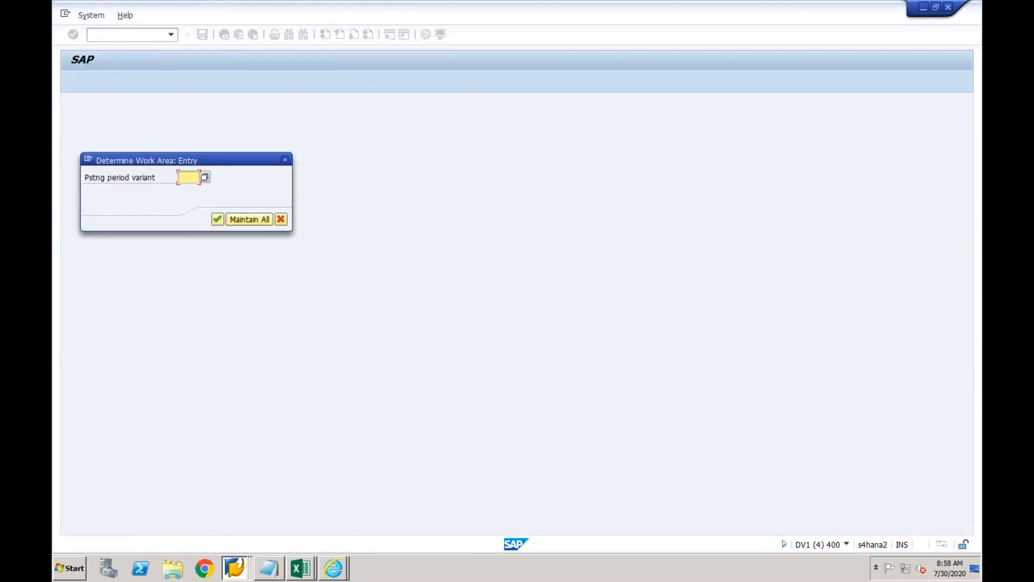
type("CF03")
key("Return")
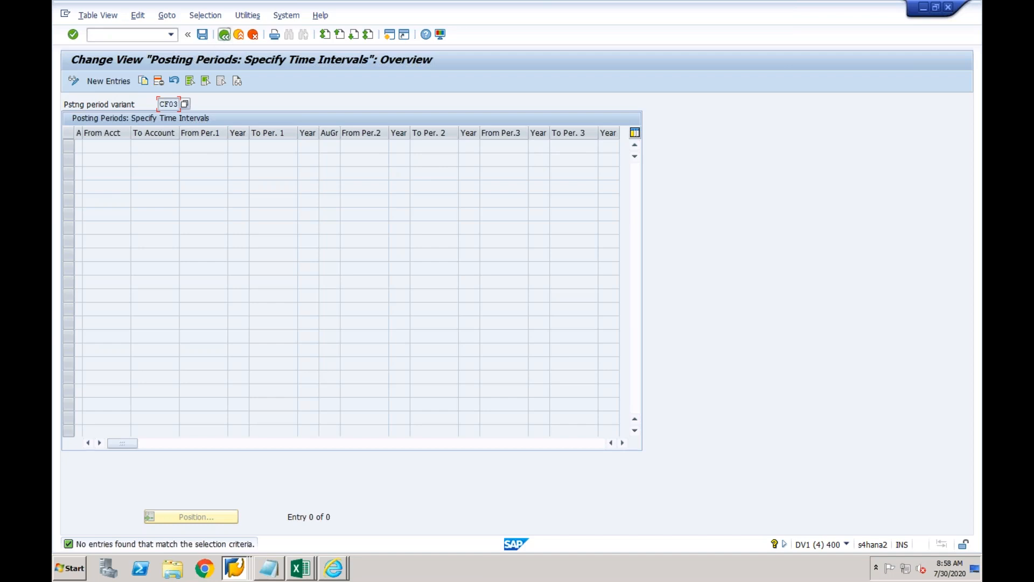
left_click(224, 35)
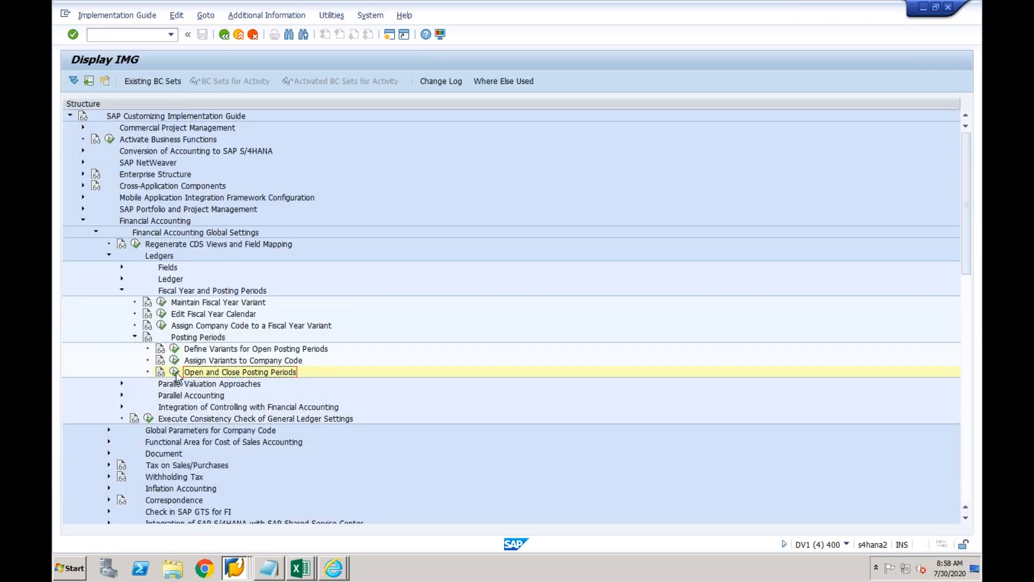
Show posting periods for all variants and copy the six variant 1002 rows as new entries.
left_click(175, 372)
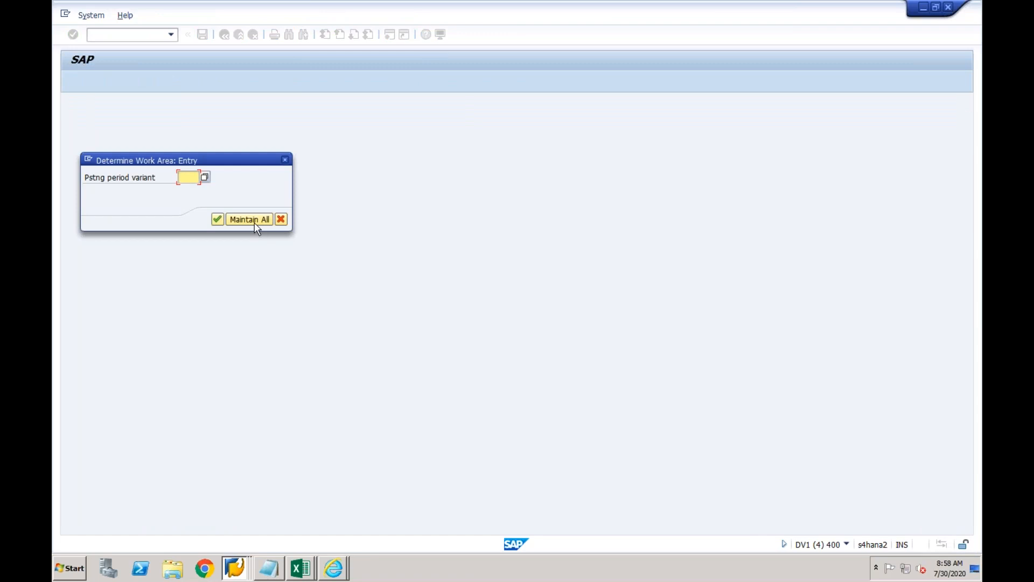
left_click(257, 221)
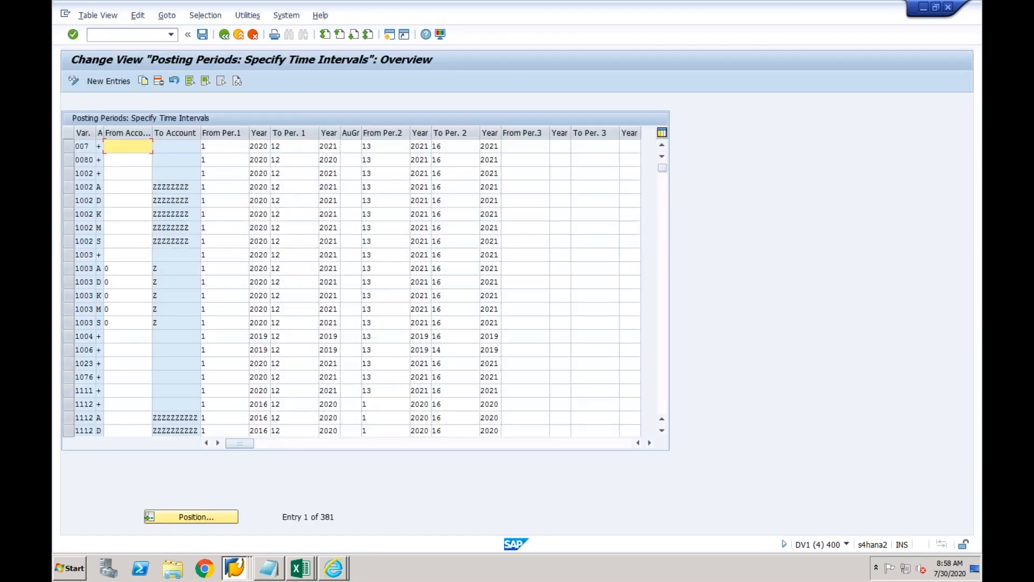
left_click(66, 174)
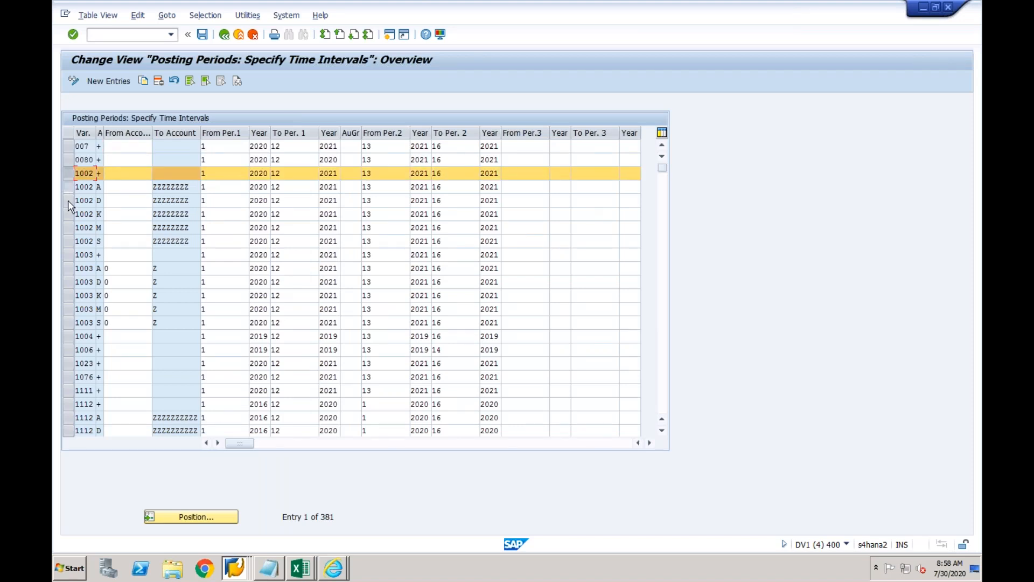
left_click(68, 201, "shift")
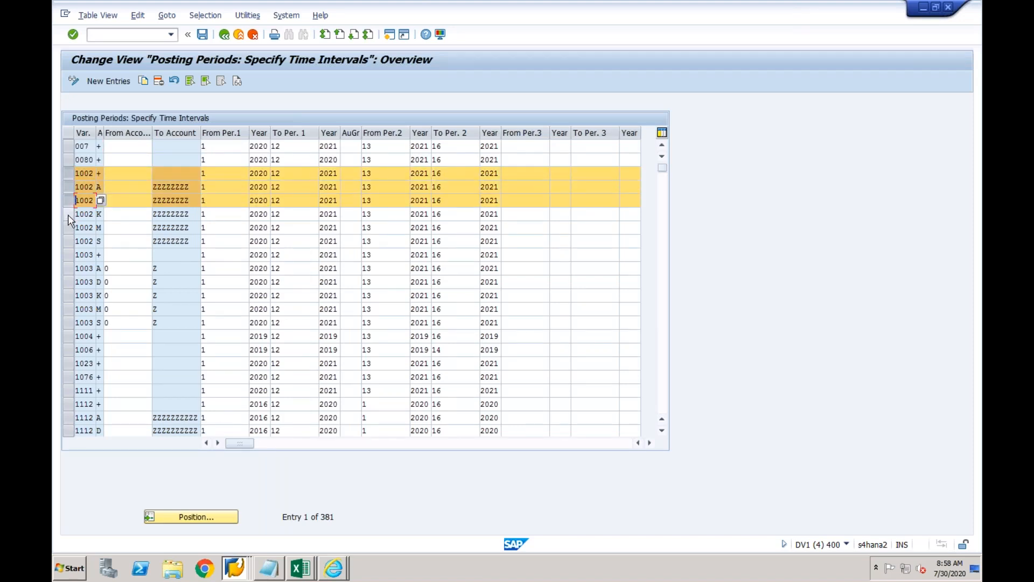
key("shift+Down")
key("shift+Down")
key("shift+Down")
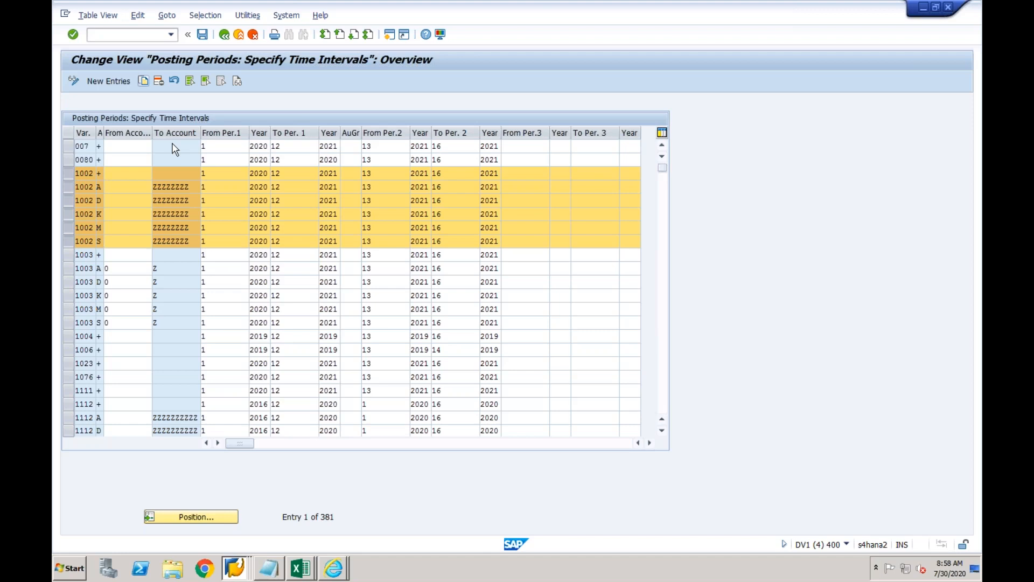
key("F6")
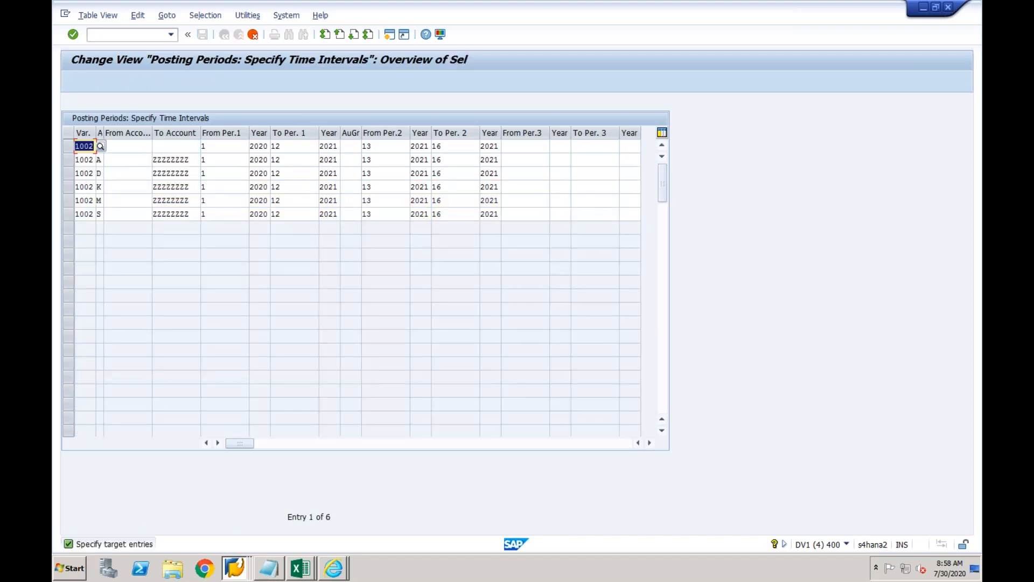
Change the variant of the first three copied rows from 1002 to CF03.
type("CF03")
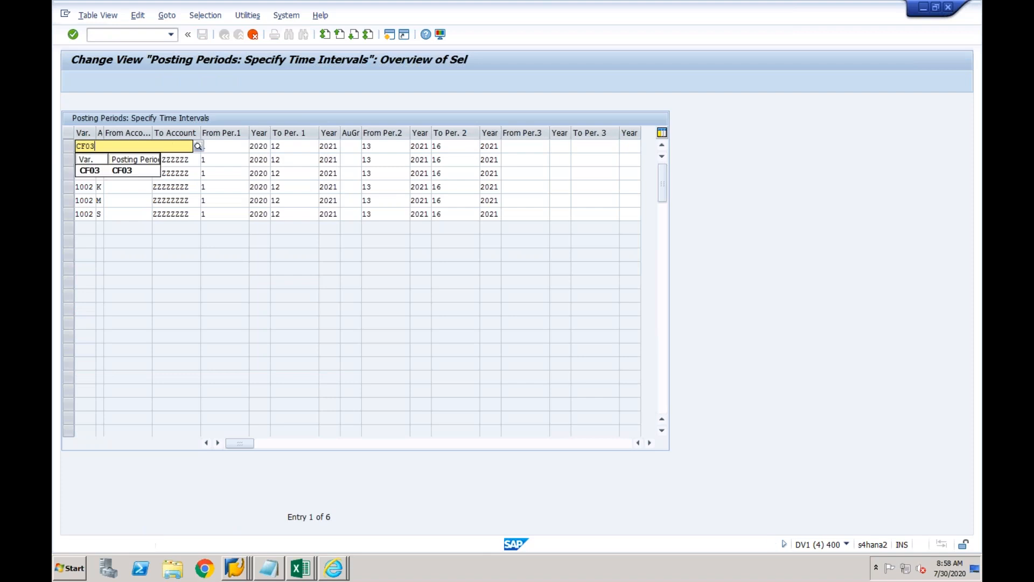
left_click(91, 170)
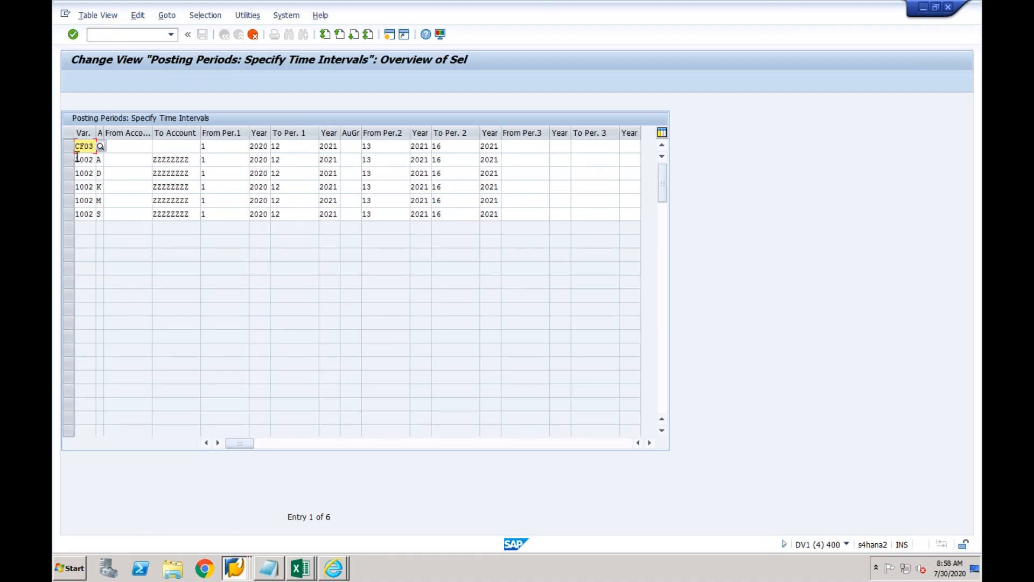
left_click_drag(77, 157, 93, 161)
type("CF03")
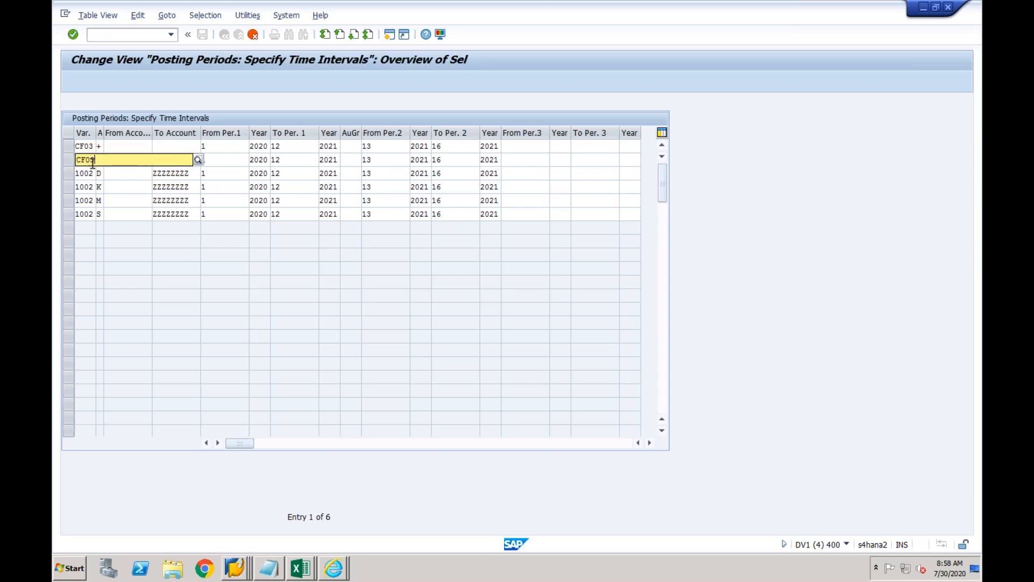
left_click(93, 161)
left_click(77, 173)
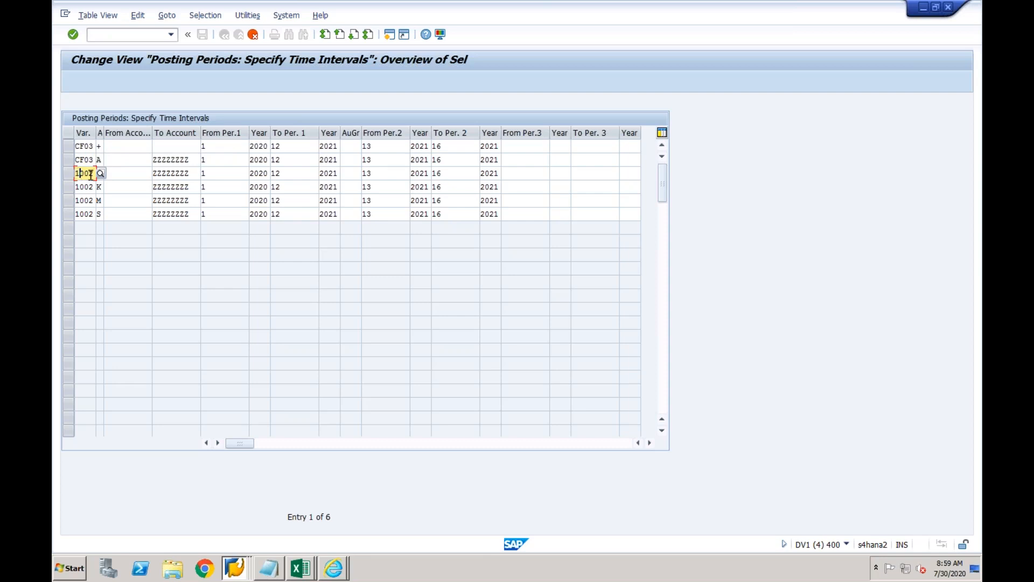
key("shift+Left")
key("shift+Left")
key("shift+Left")
key("shift+Left")
type("CF")
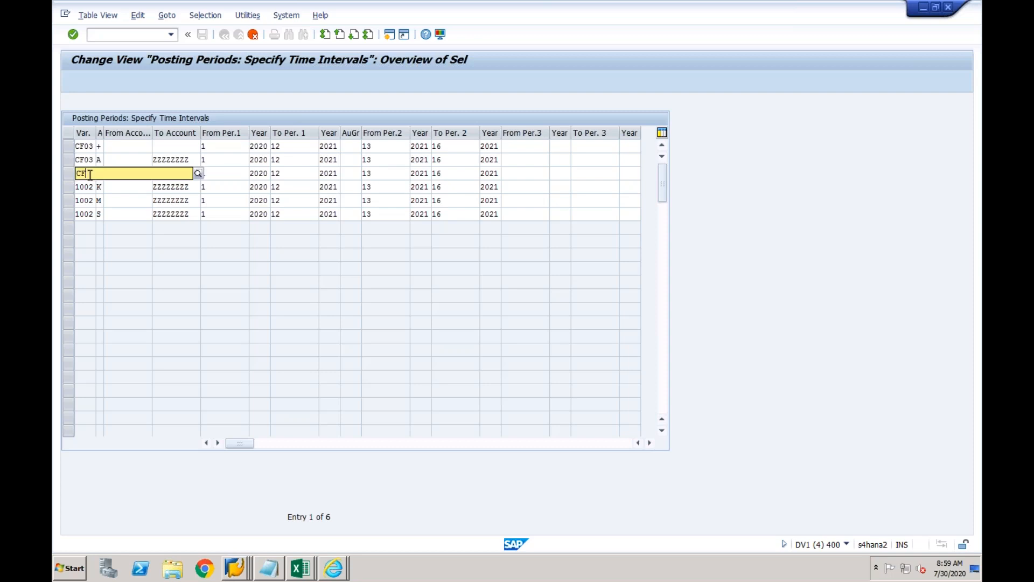
type("03")
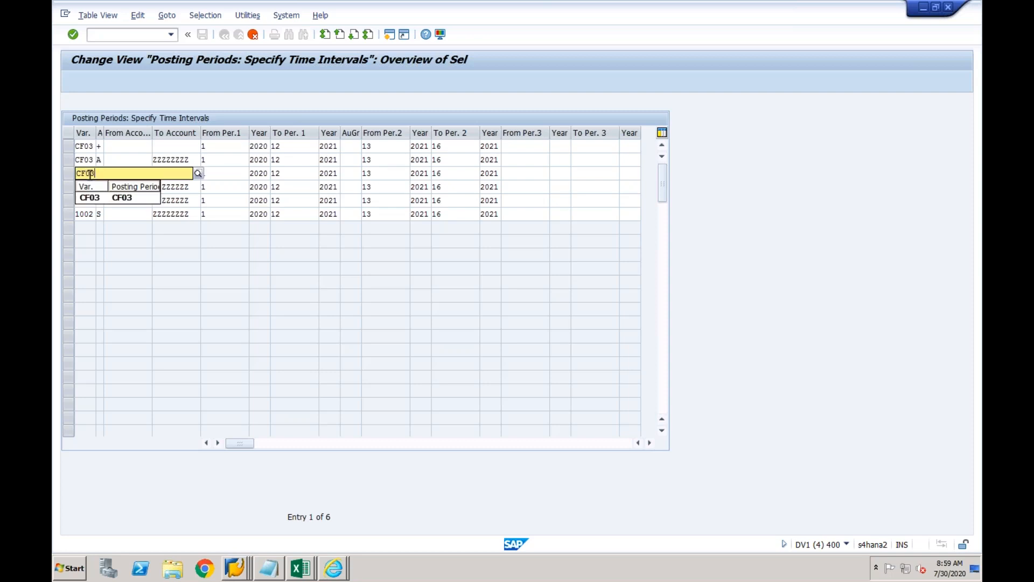
left_click(88, 199)
Set rows four to six to variant CF03 and create the six copied entries.
left_click(87, 187)
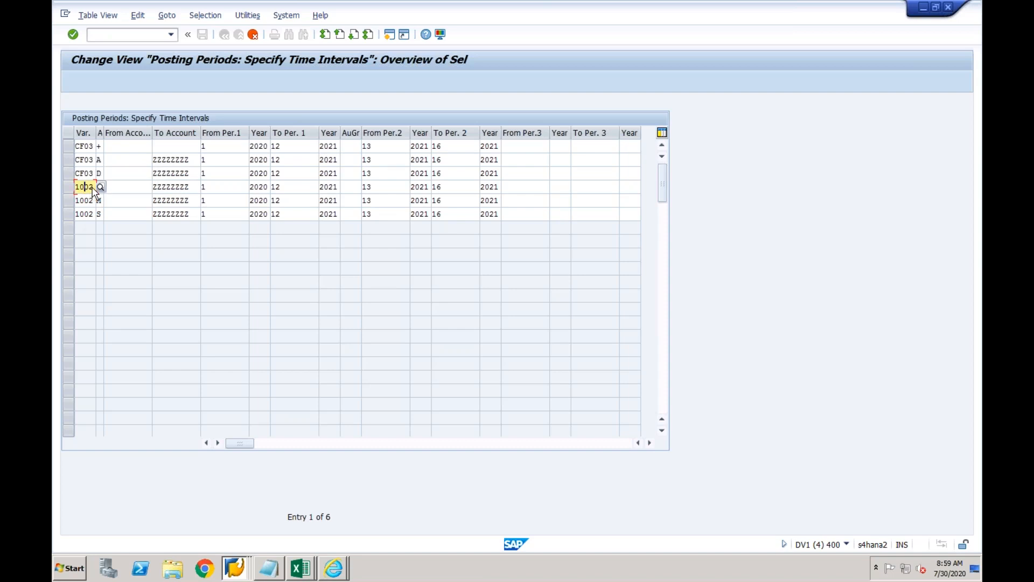
key("BackSpace")
key("BackSpace")
key("BackSpace")
key("BackSpace")
type("CF03")
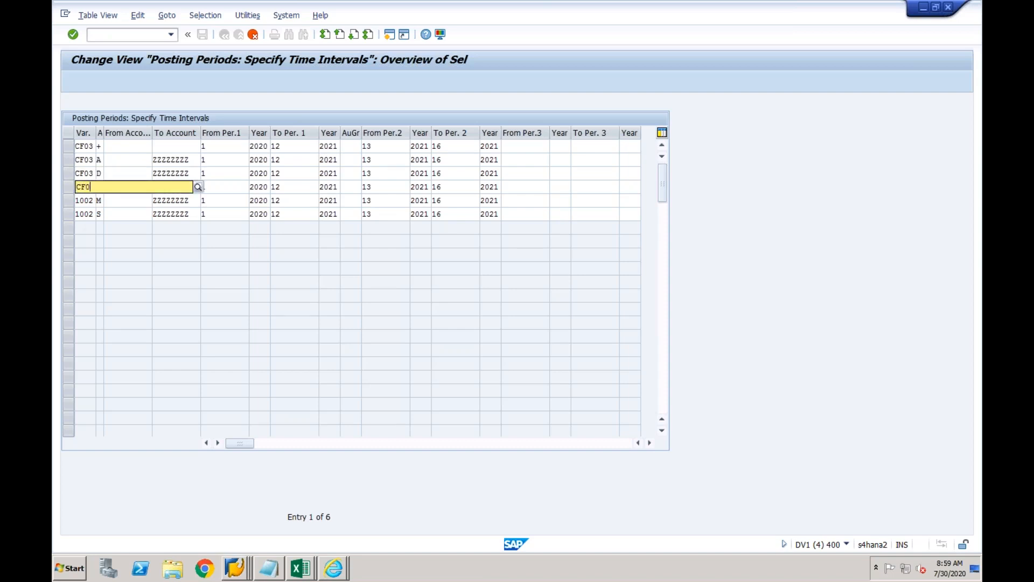
left_click(90, 212)
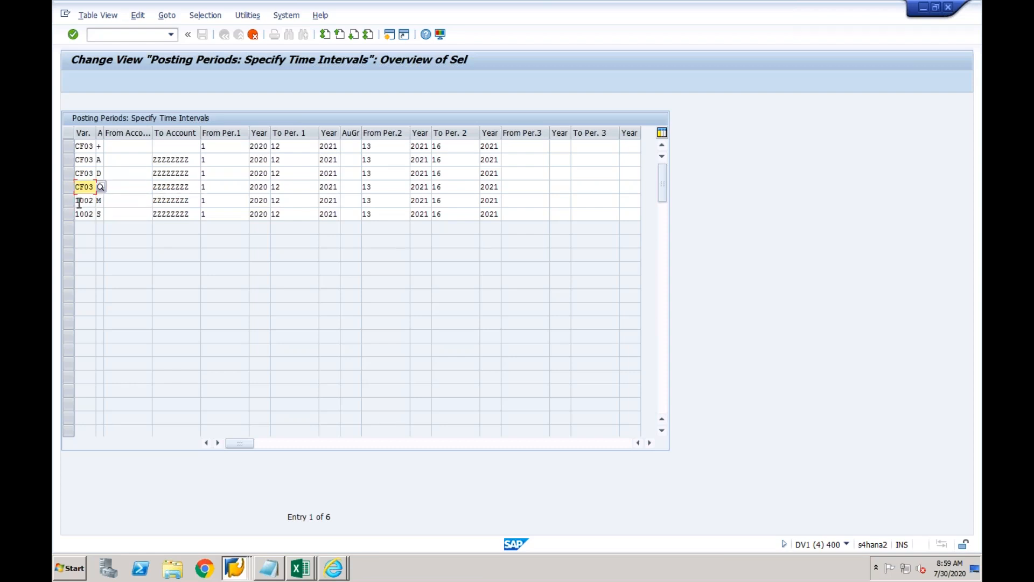
left_click(79, 200)
key("shift+Right")
key("shift+Right")
key("shift+Right")
key("shift+Right")
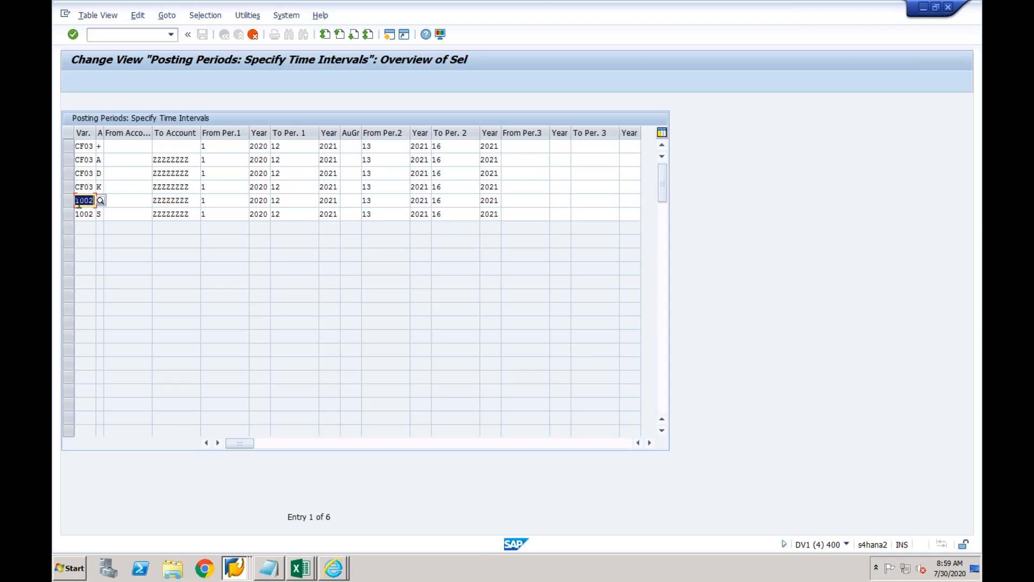
type("CF03")
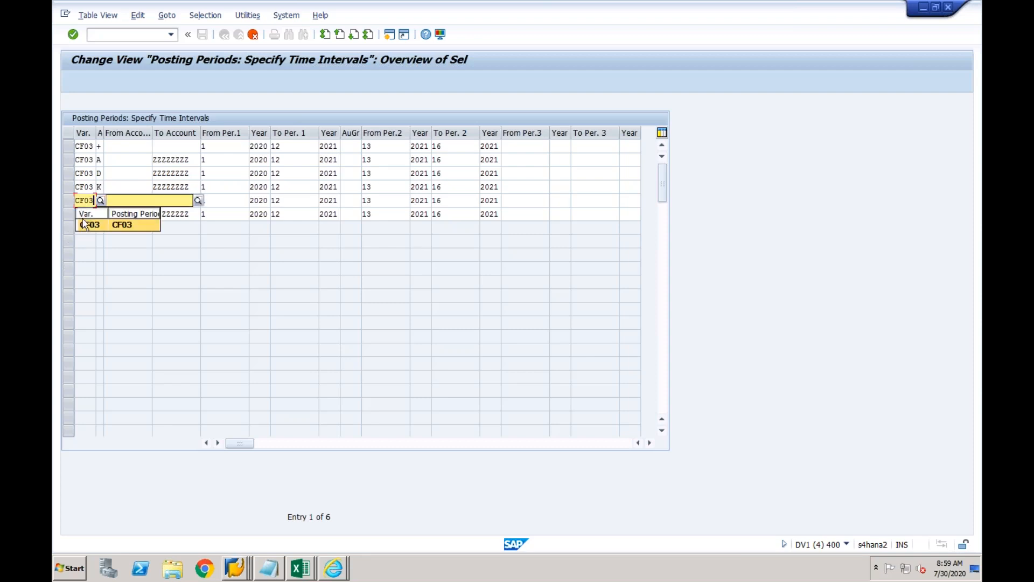
left_click(86, 225)
left_click(78, 214)
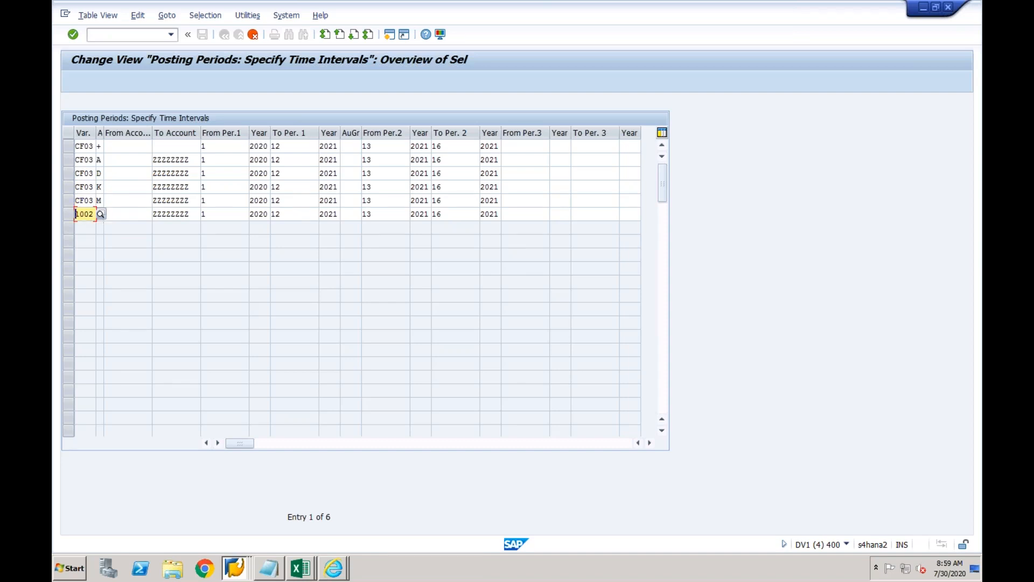
left_click_drag(76, 214, 94, 214)
type("CF03")
key("Return")
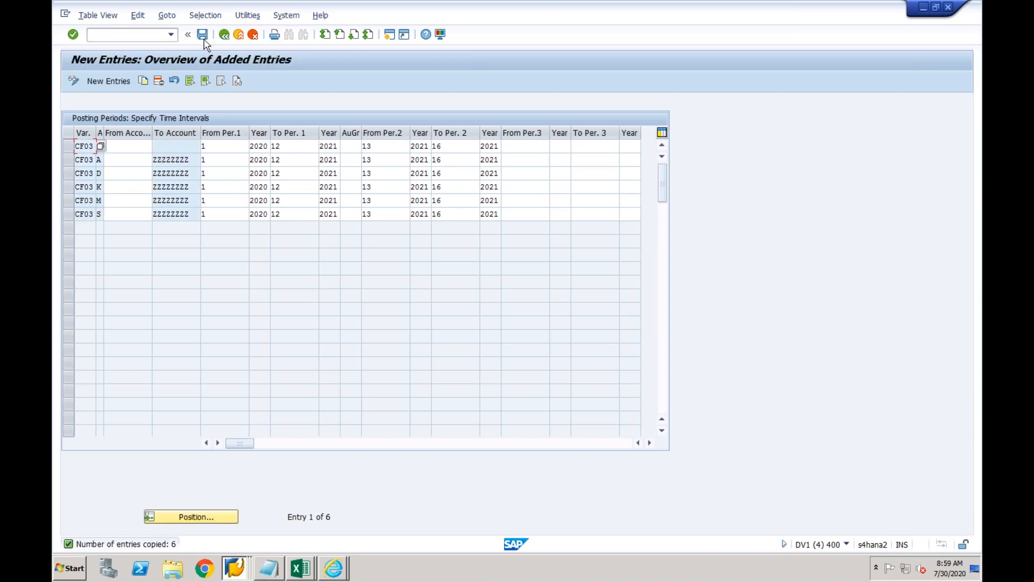
Save the CF03 posting period rows to a customizing request and return to the IMG tree.
left_click(204, 40)
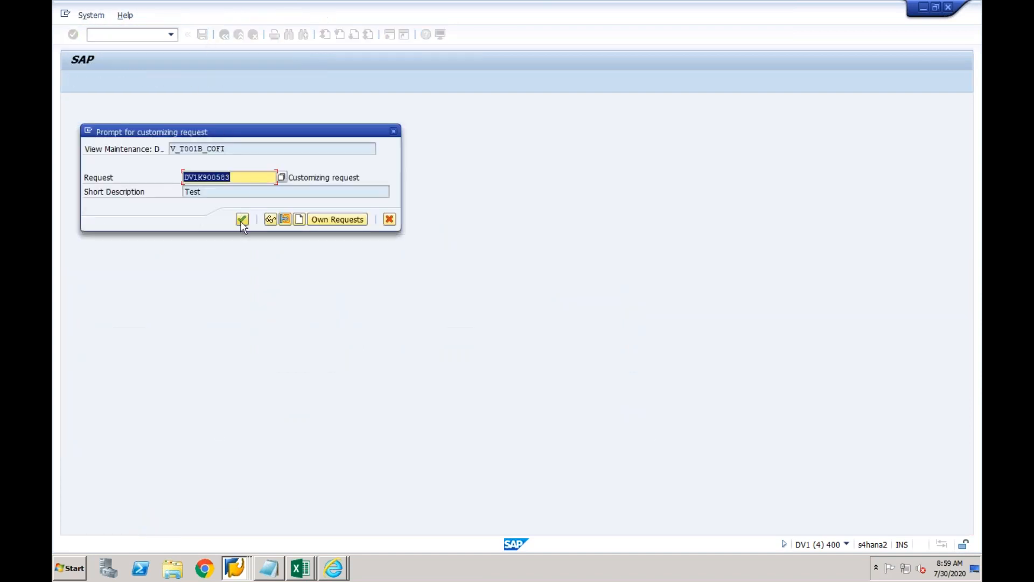
left_click(242, 221)
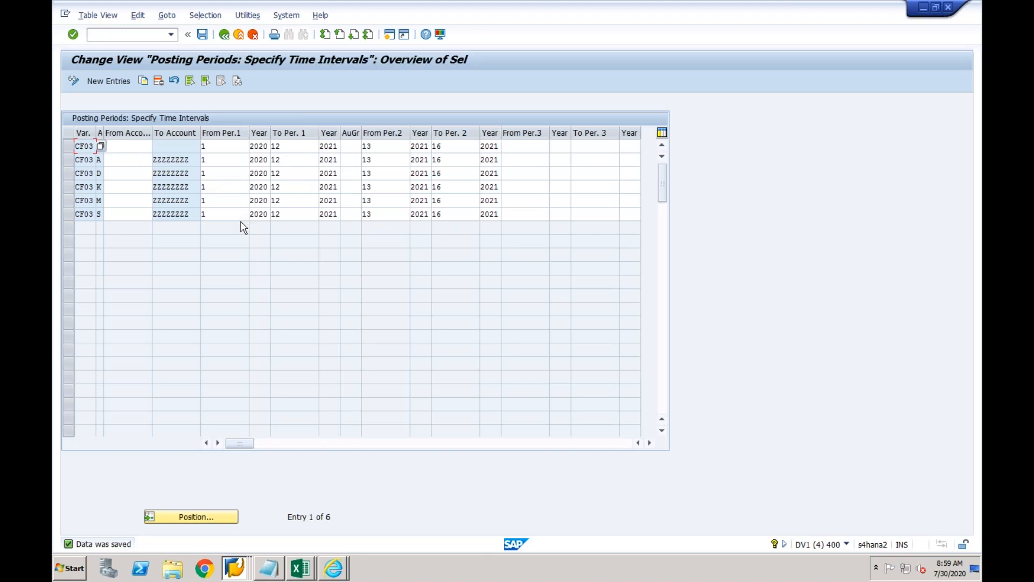
left_click(226, 36)
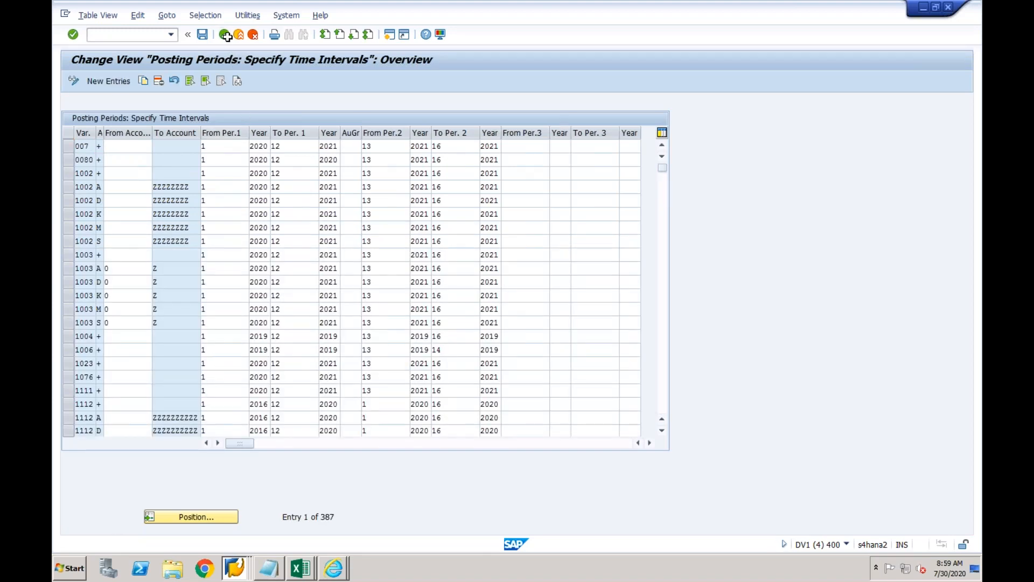
left_click(226, 36)
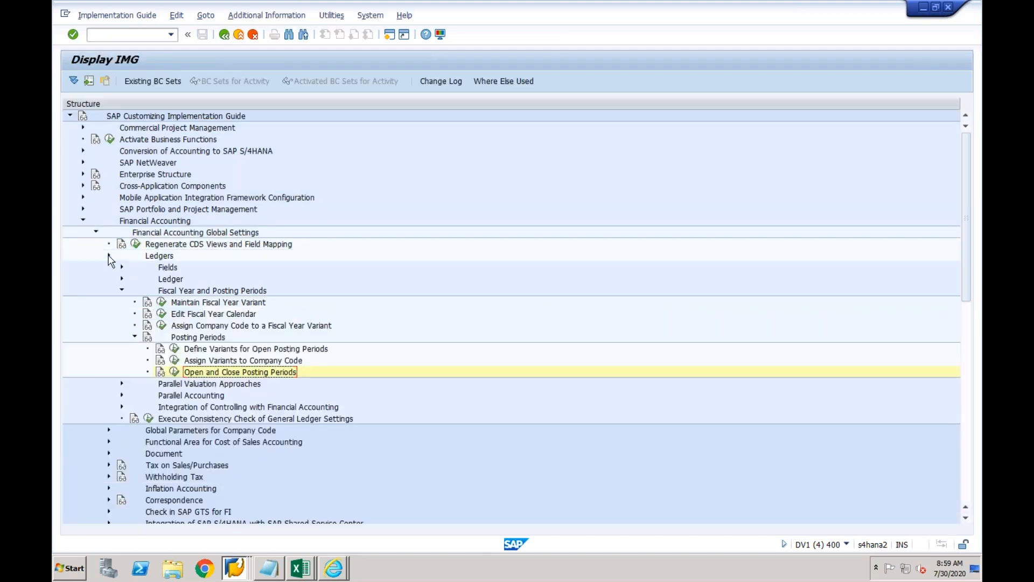
left_click(109, 257)
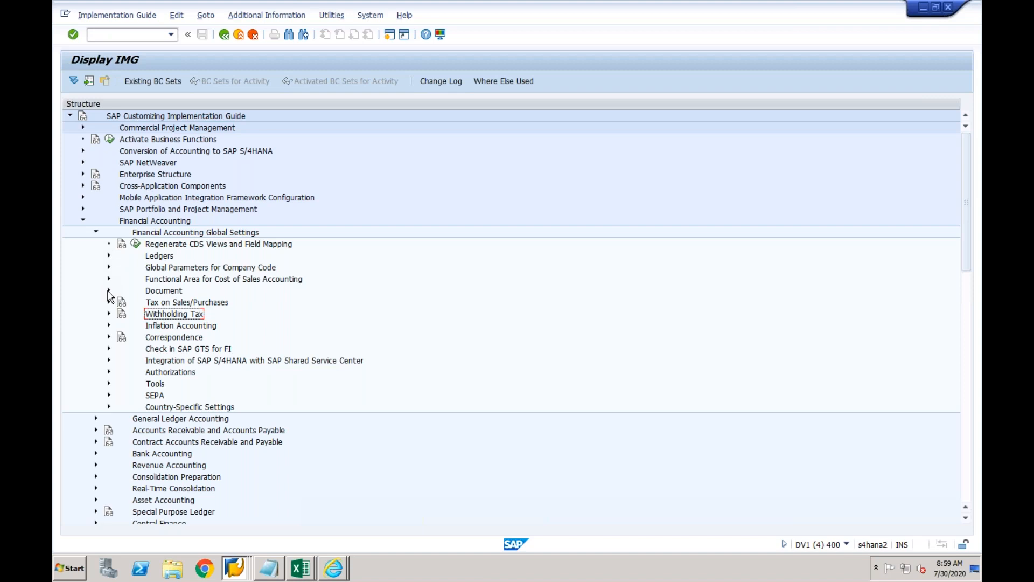
Copy company code 1710's document number ranges to CF03 via Define Document Number Ranges.
left_click(109, 291)
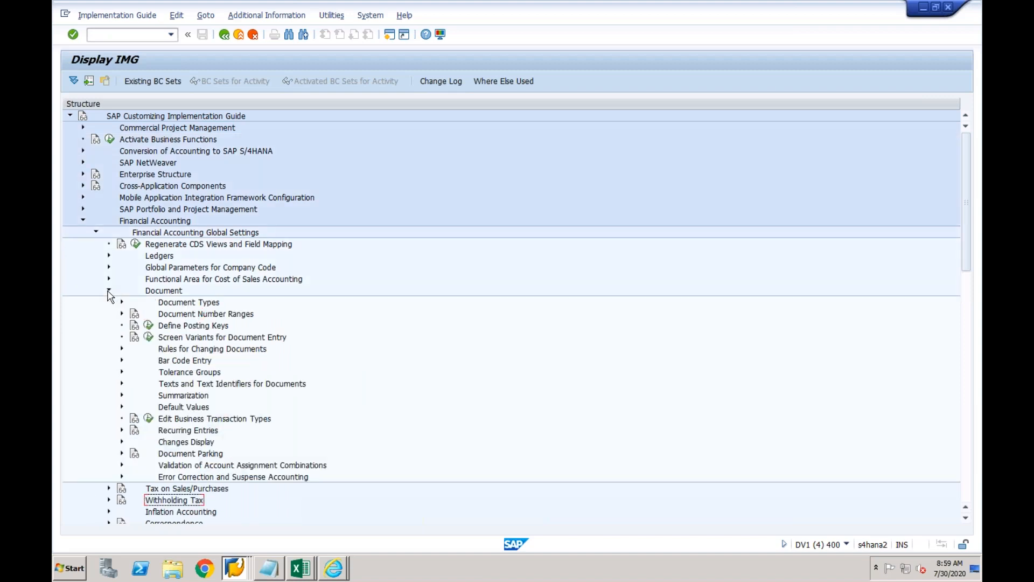
left_click(183, 317)
left_click(121, 315)
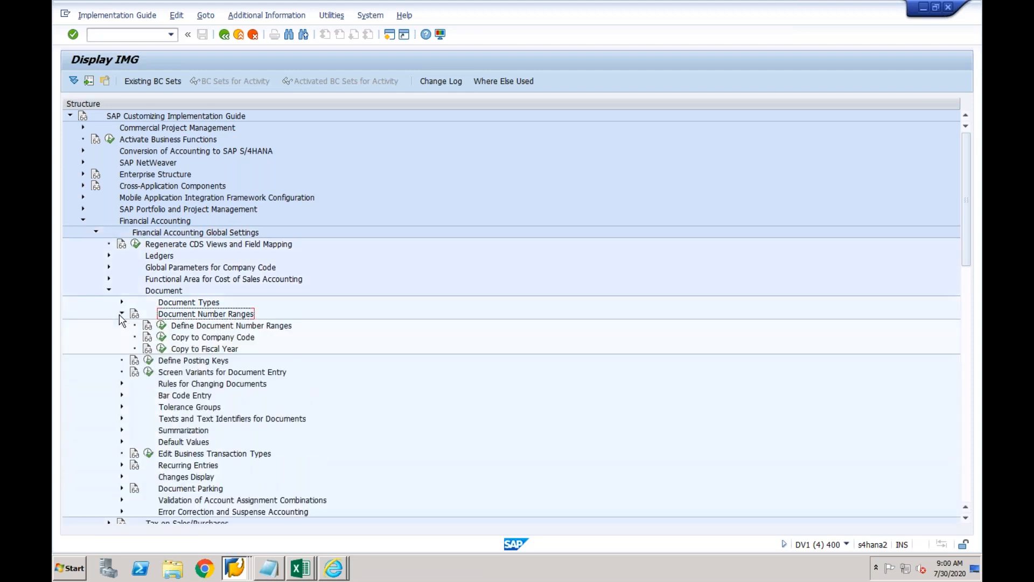
left_click(162, 325)
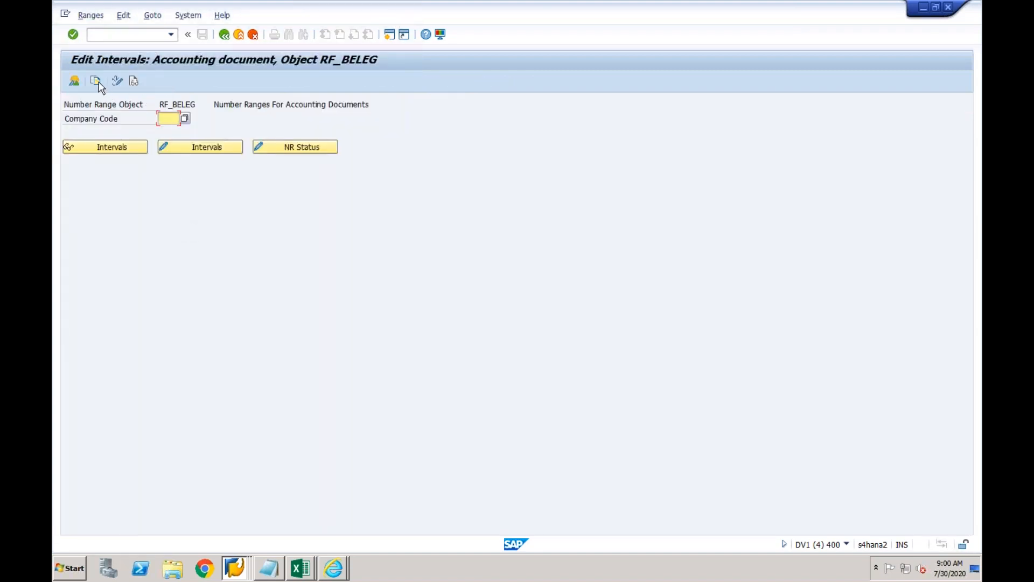
left_click(99, 82)
type("1")
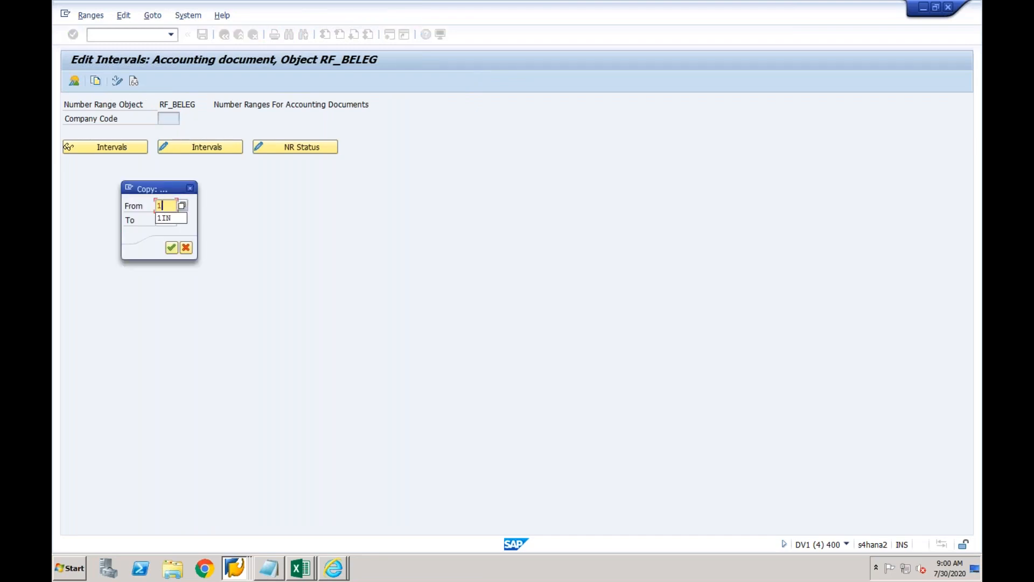
type("71")
type("0")
key("Tab")
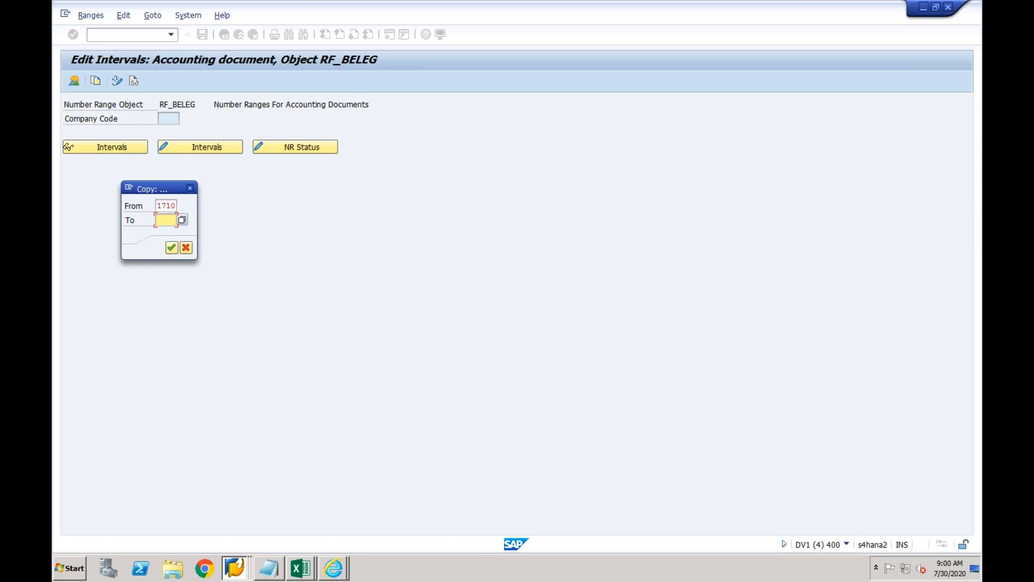
type("cf03")
left_click(171, 247)
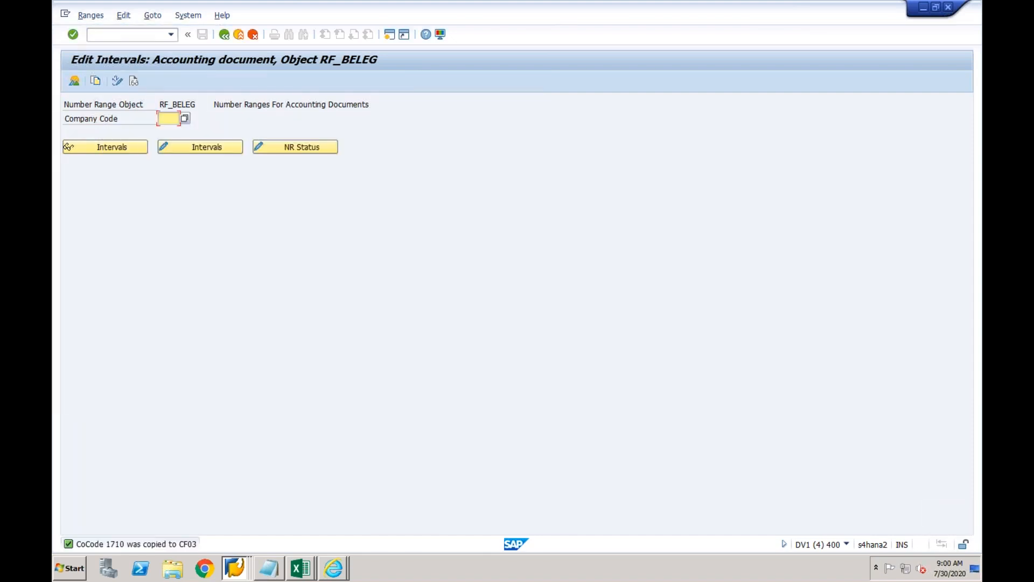
left_click(224, 36)
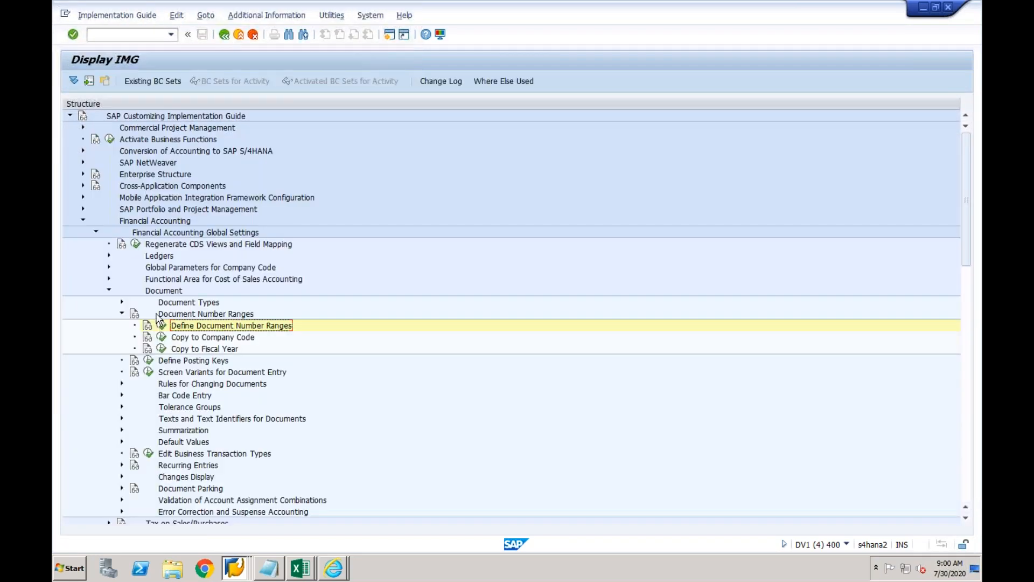
Copy the company code 1000 employee tolerance group entry as a new CF03 entry.
left_click(122, 315)
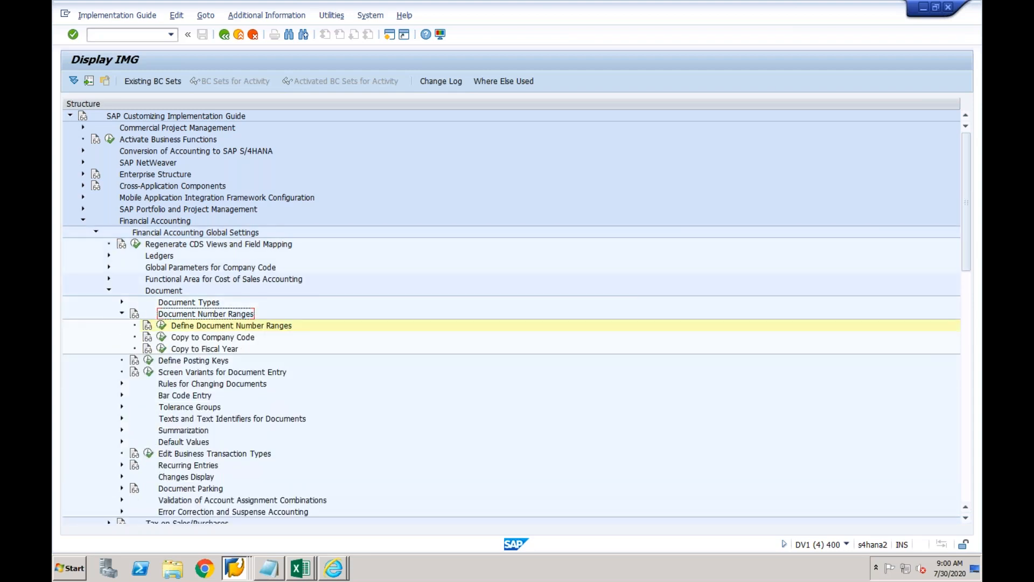
left_click(122, 314)
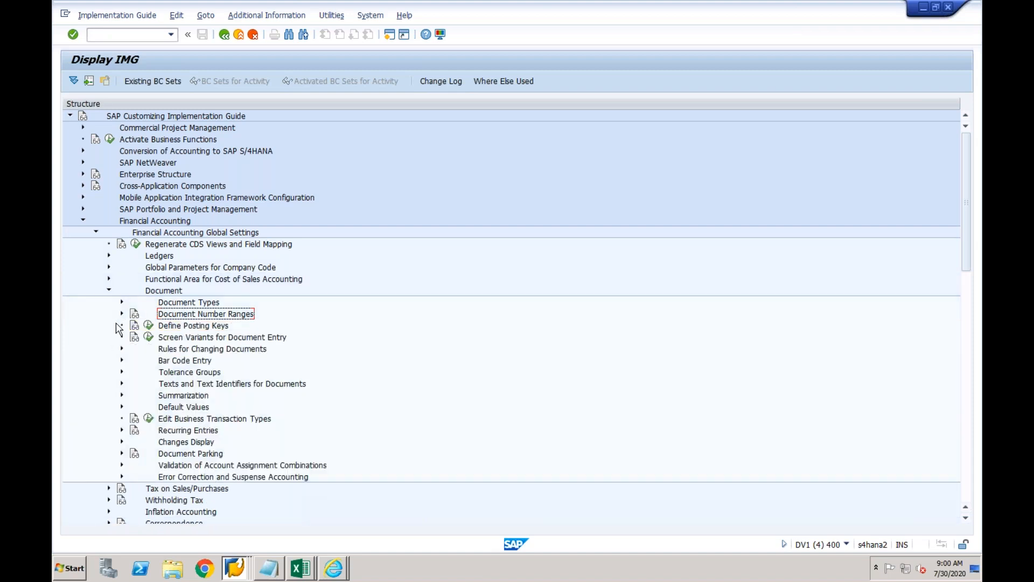
left_click(122, 373)
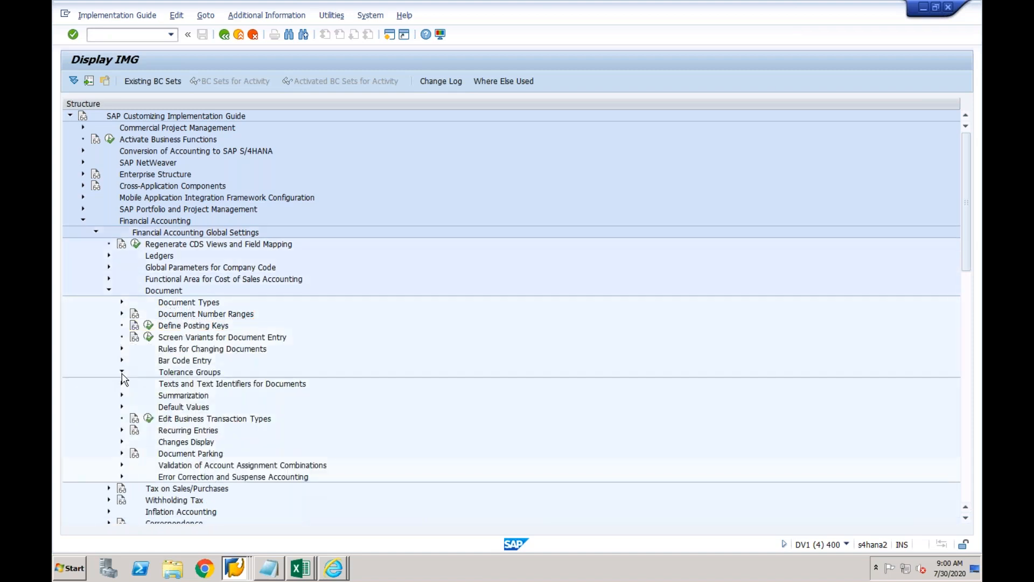
left_click(163, 384)
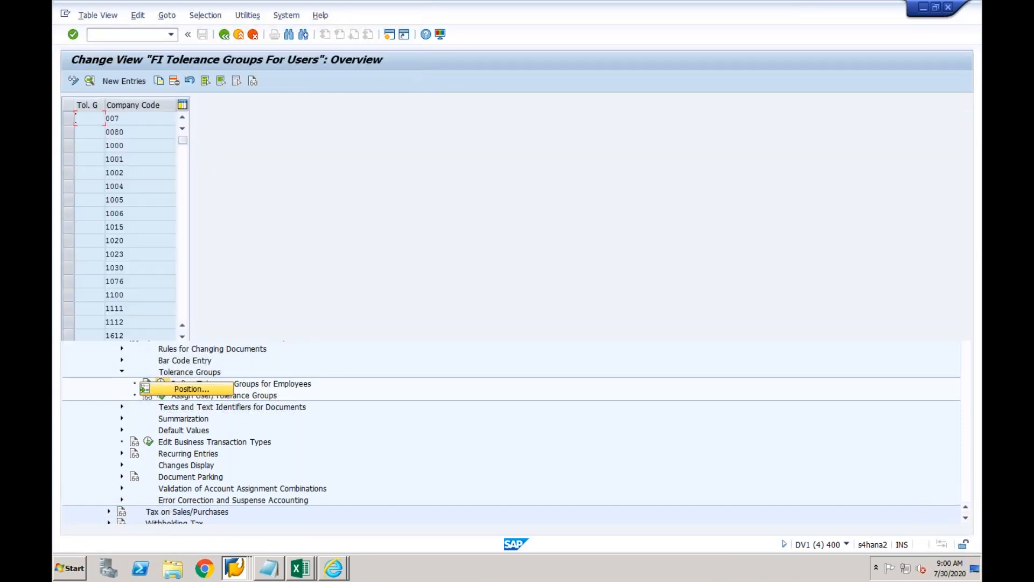
left_click(68, 145)
left_click(159, 82)
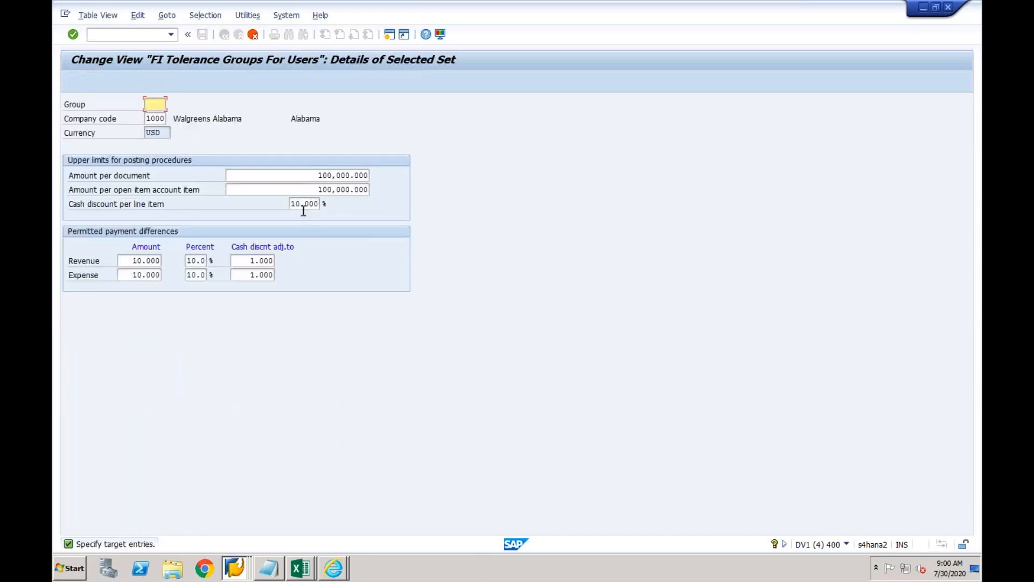
left_click(149, 119)
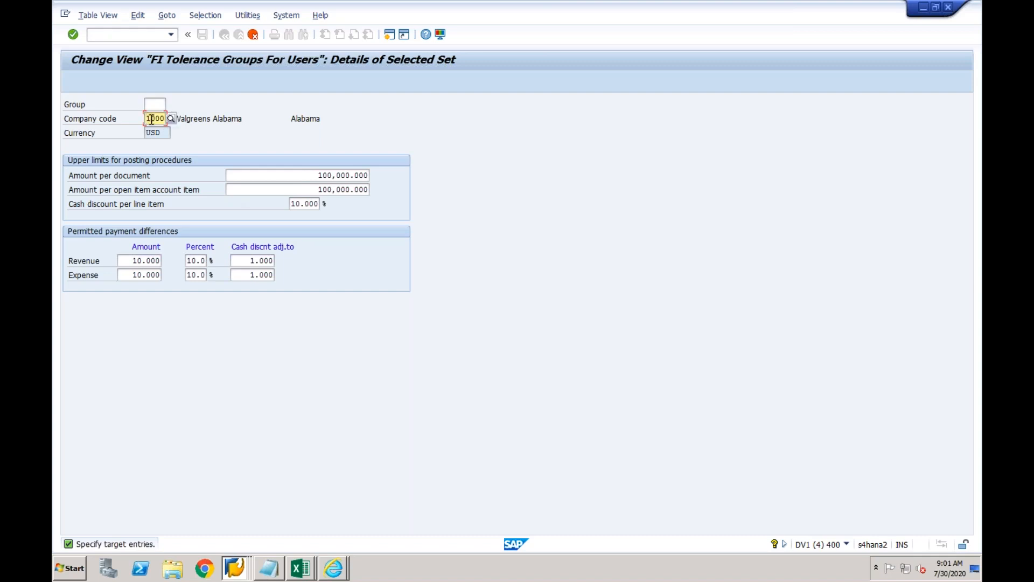
key("shift+Right")
key("shift+Right")
key("shift+Right")
key("shift+Right")
type("CF03")
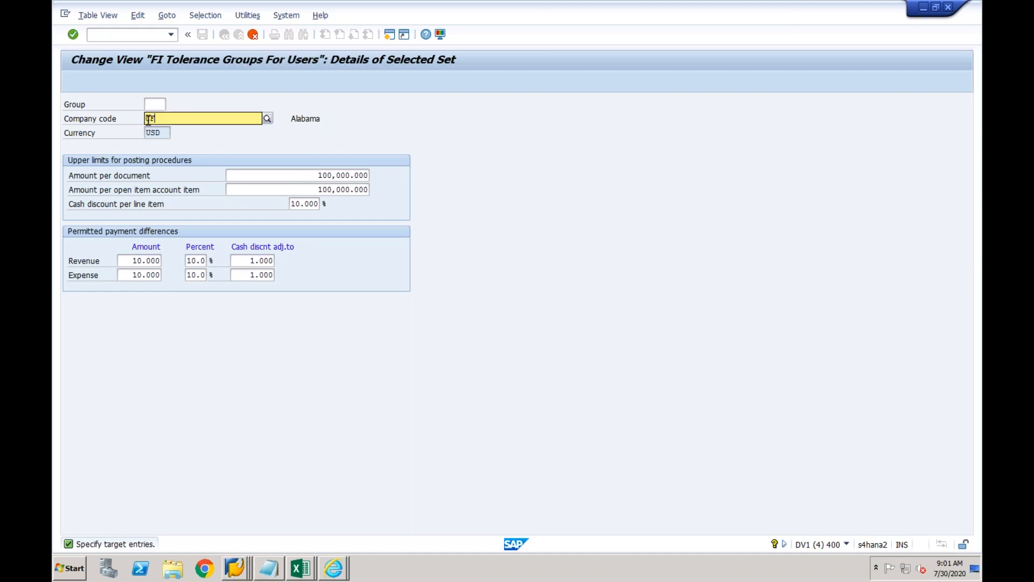
key("Return")
key("Return")
Save the CF03 tolerance group to a customizing request and return to the IMG tree.
left_click(204, 35)
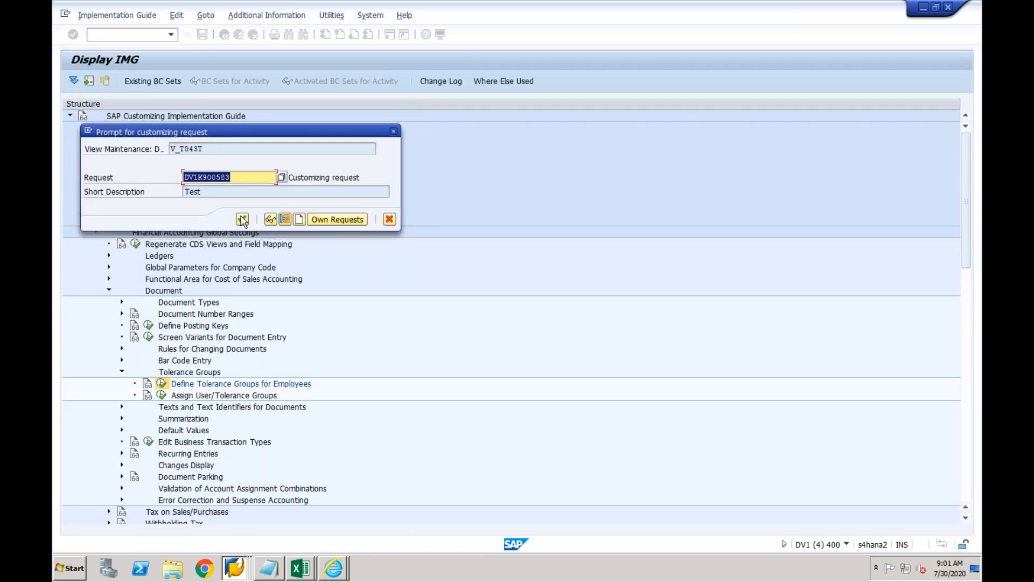
left_click(242, 219)
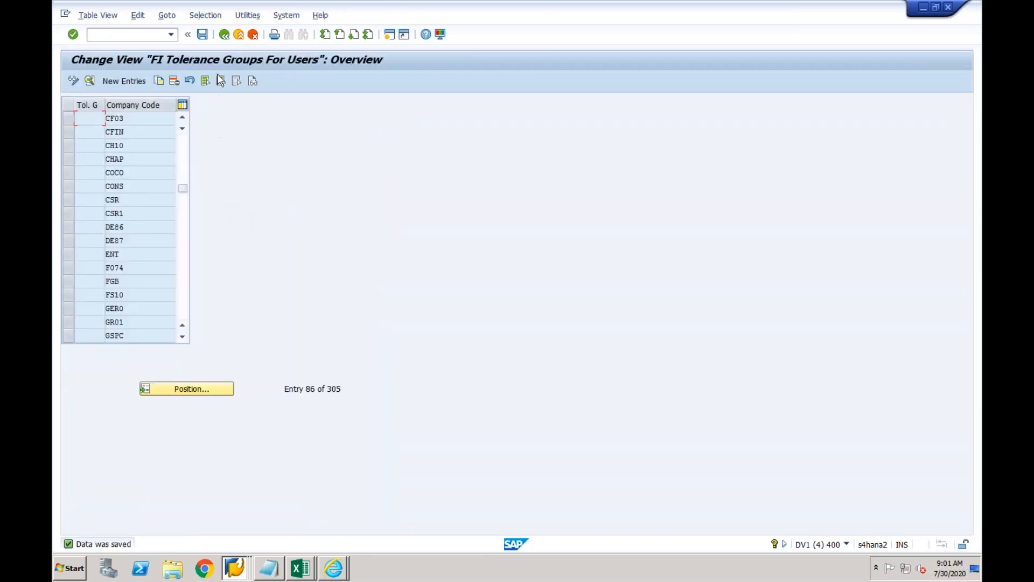
left_click(224, 34)
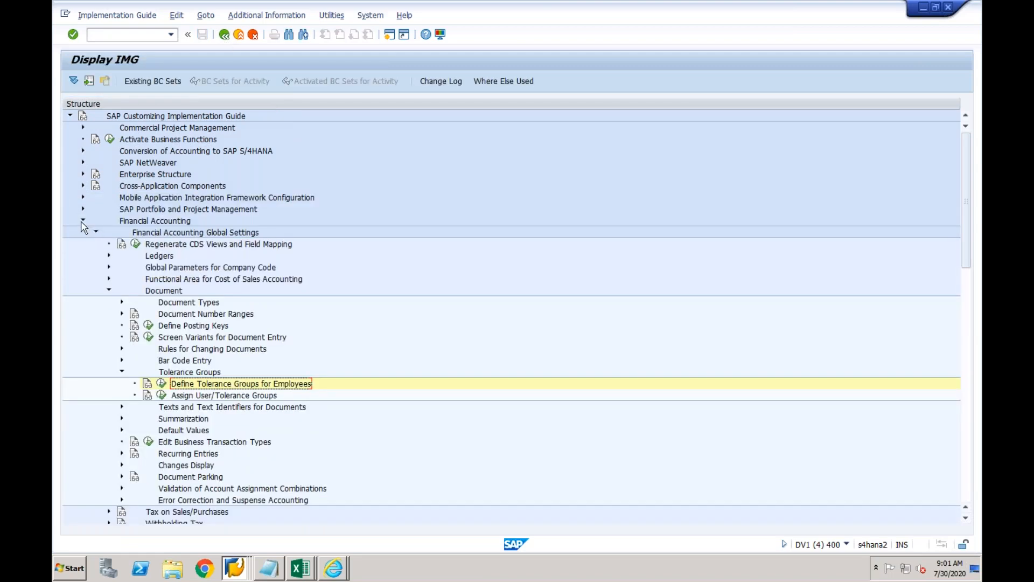
Run Define Settings for Ledgers and Currency Types under Ledgers > Ledger, accepting display-only access.
left_click(109, 292)
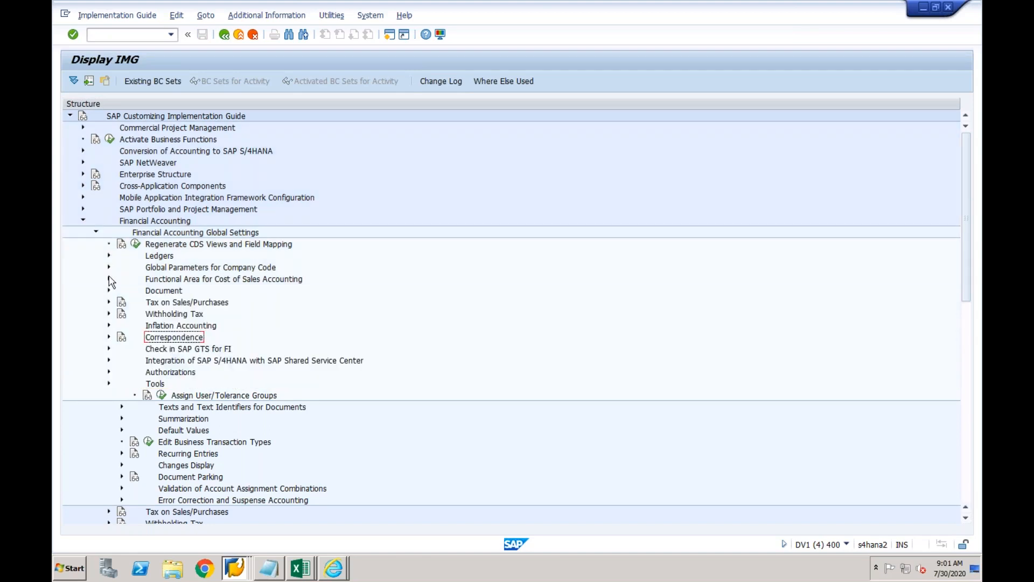
left_click(108, 256)
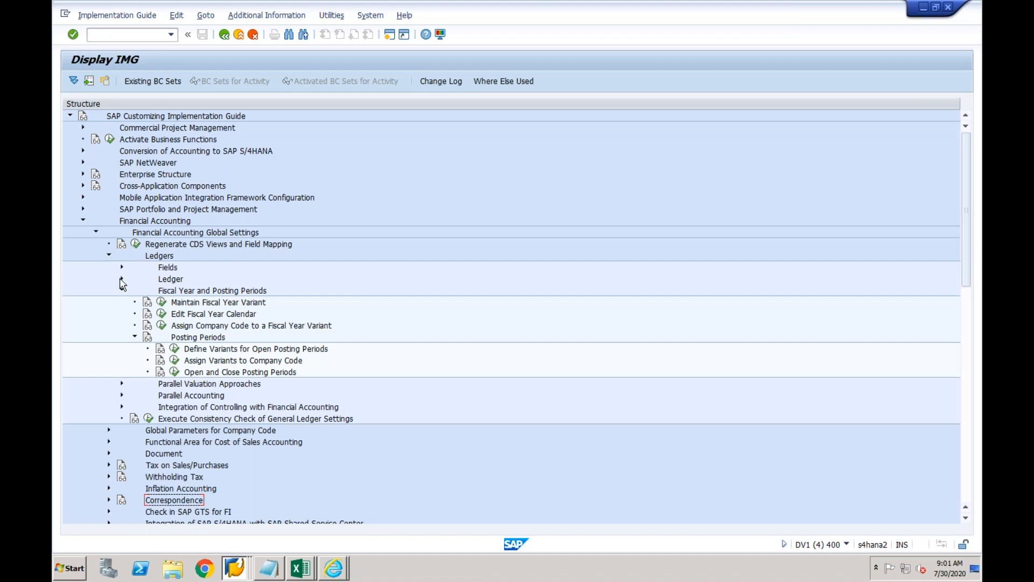
left_click(121, 279)
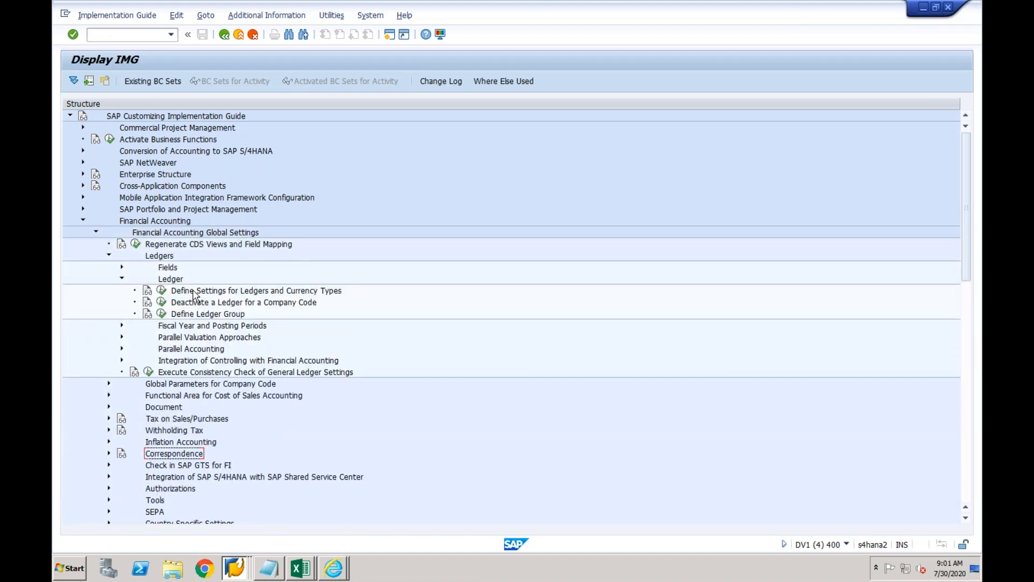
left_click(199, 294)
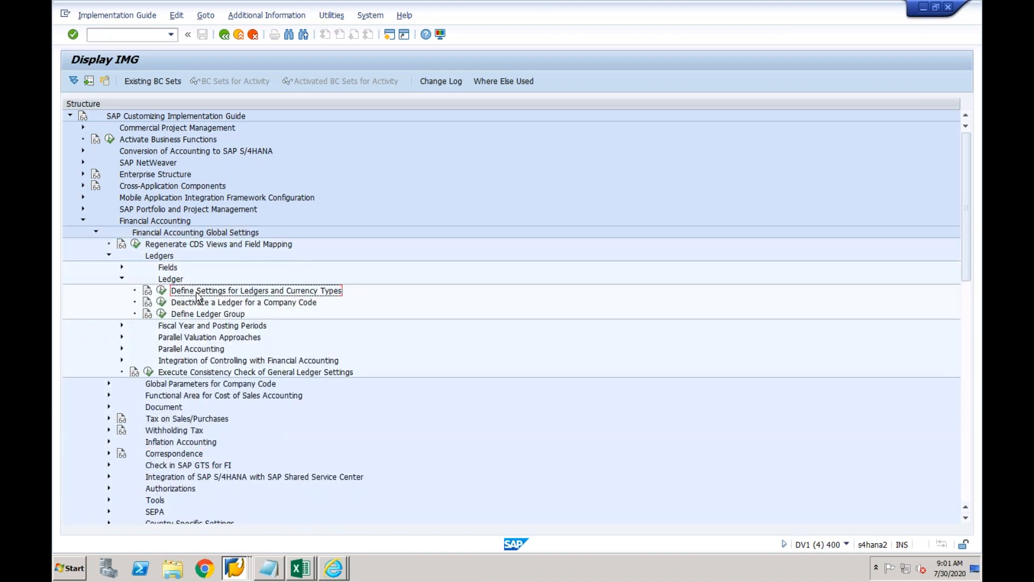
left_click(161, 291)
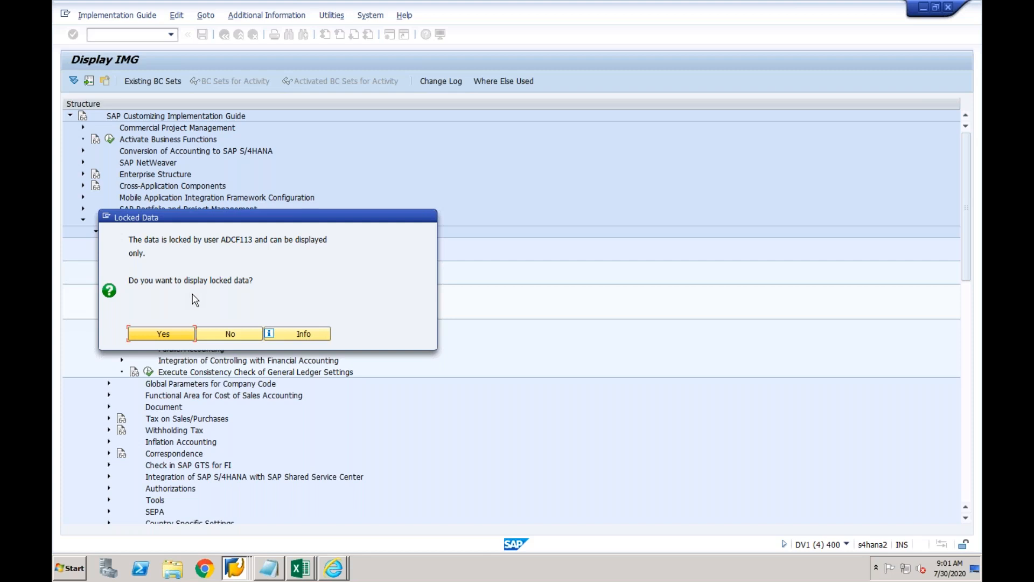
key("Return")
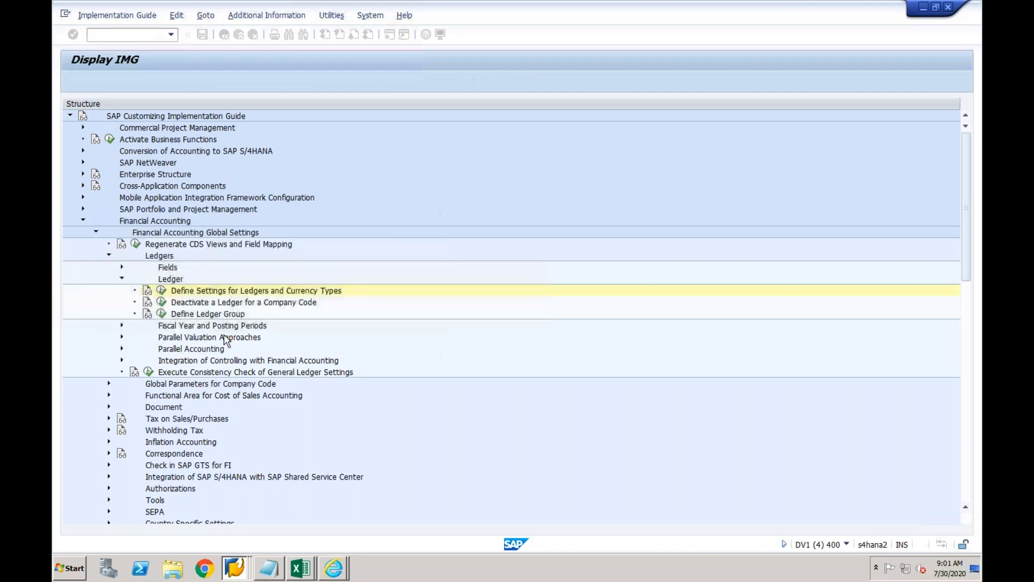
Start SM12 in a new session and rerun the ledger settings in the IMG window.
left_click(389, 34)
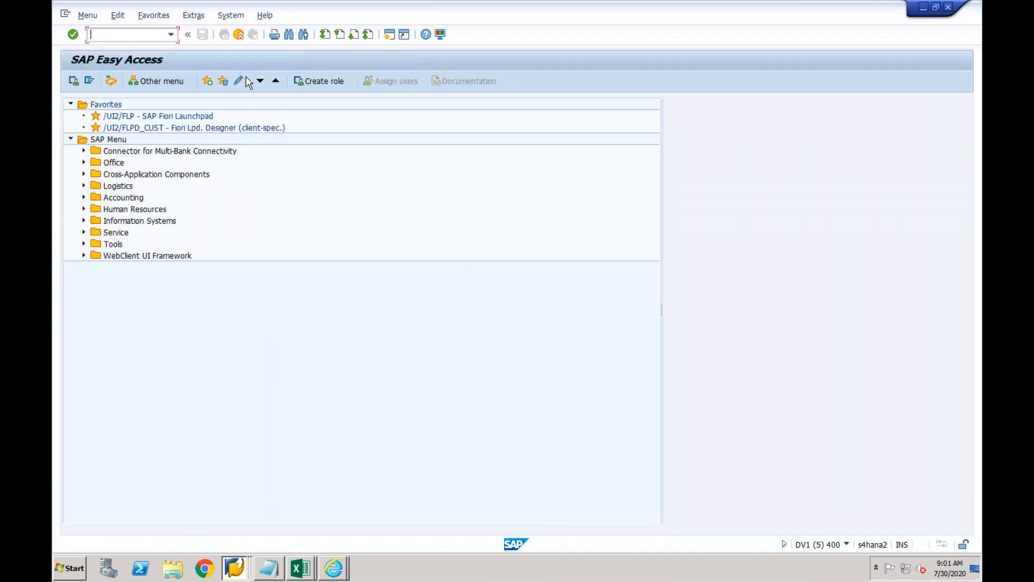
type("sm12")
key("Return")
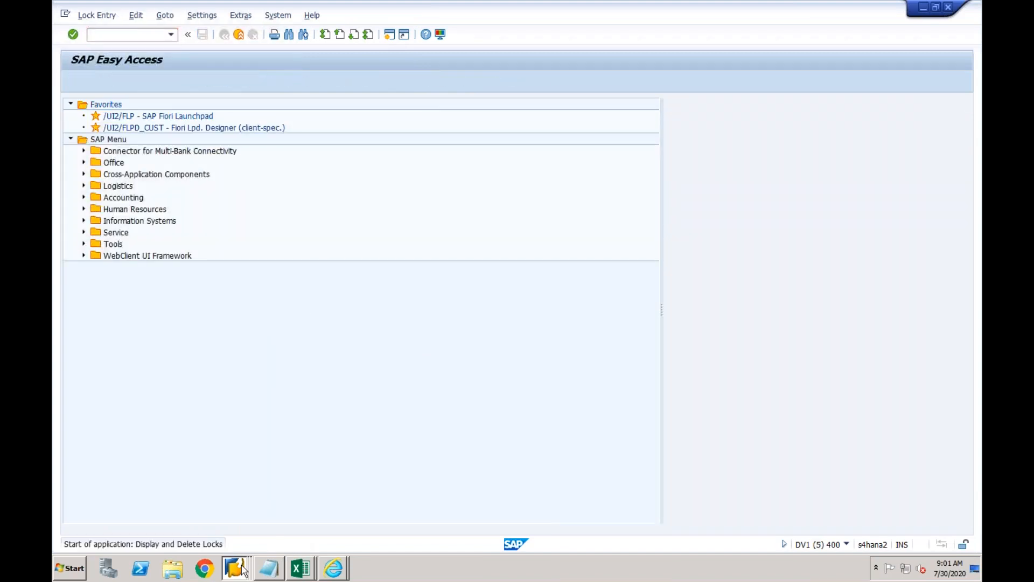
left_click(234, 568)
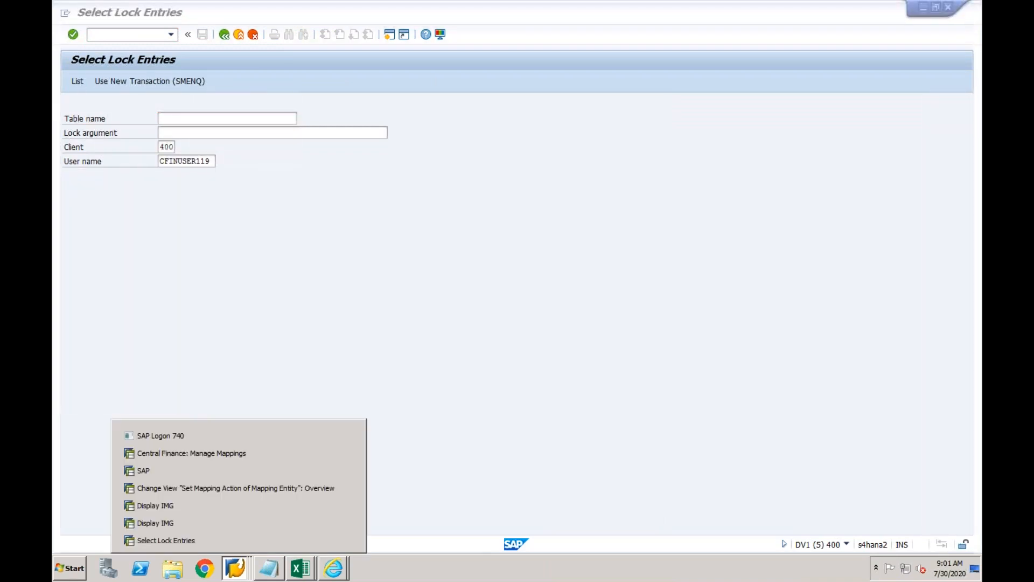
left_click(201, 518)
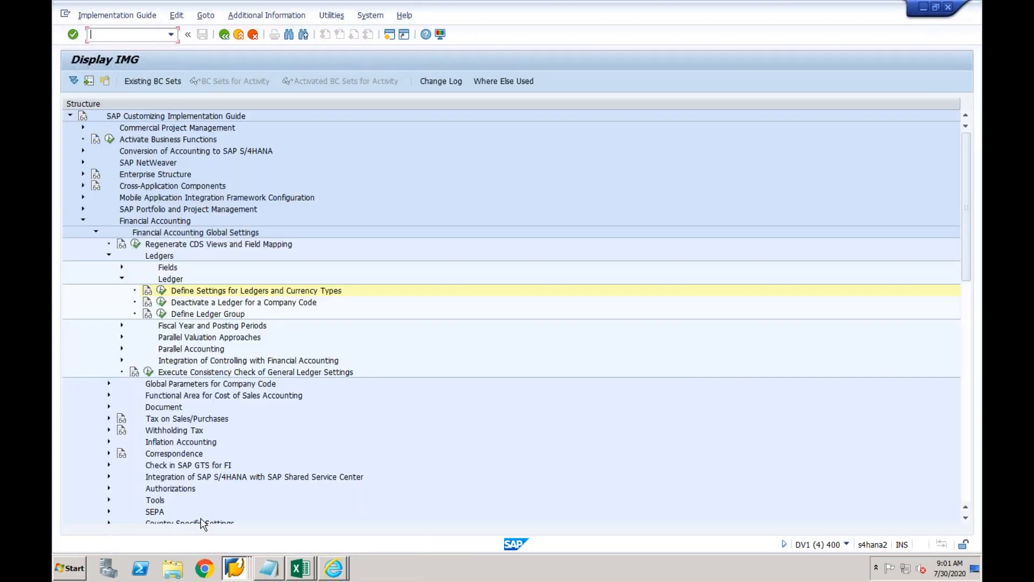
left_click(161, 290)
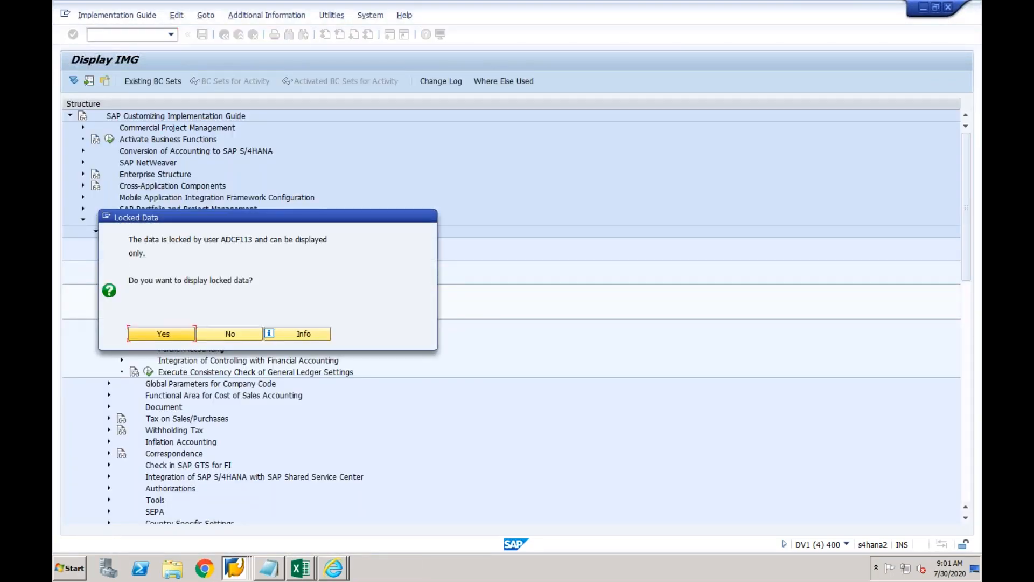
In Select Lock Entries, replace the User name filter with the locking user's ID.
left_click(245, 568)
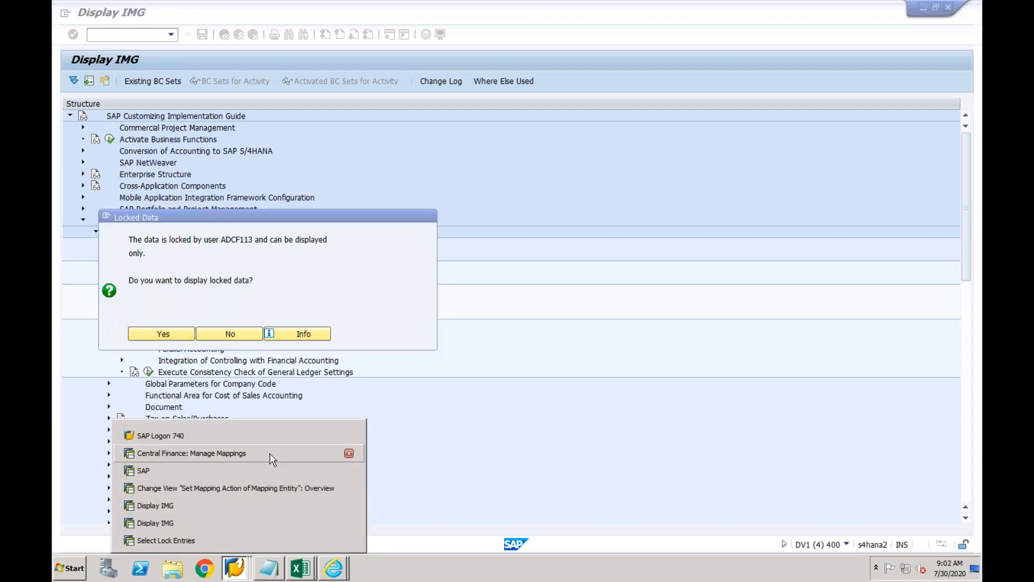
left_click(272, 540)
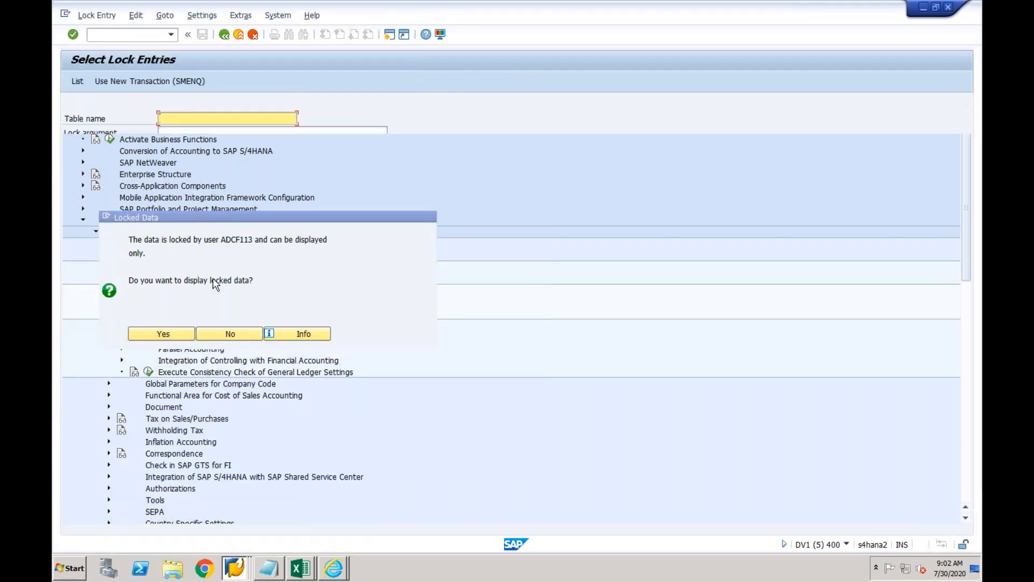
left_click_drag(211, 161, 157, 160)
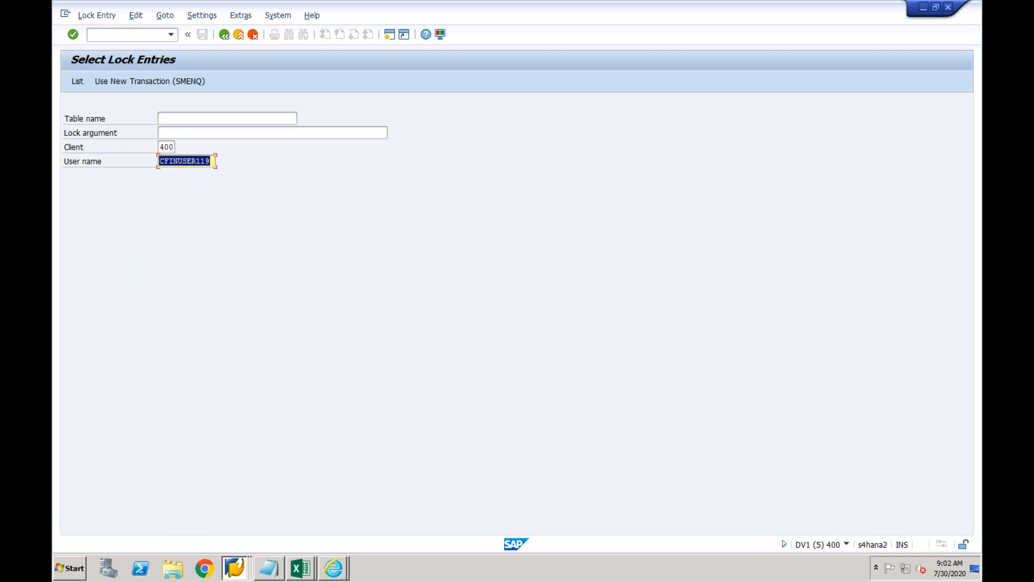
type("adcf113")
List the locks, delete all nine FINSC ledger lock entries, and go back.
key("Return")
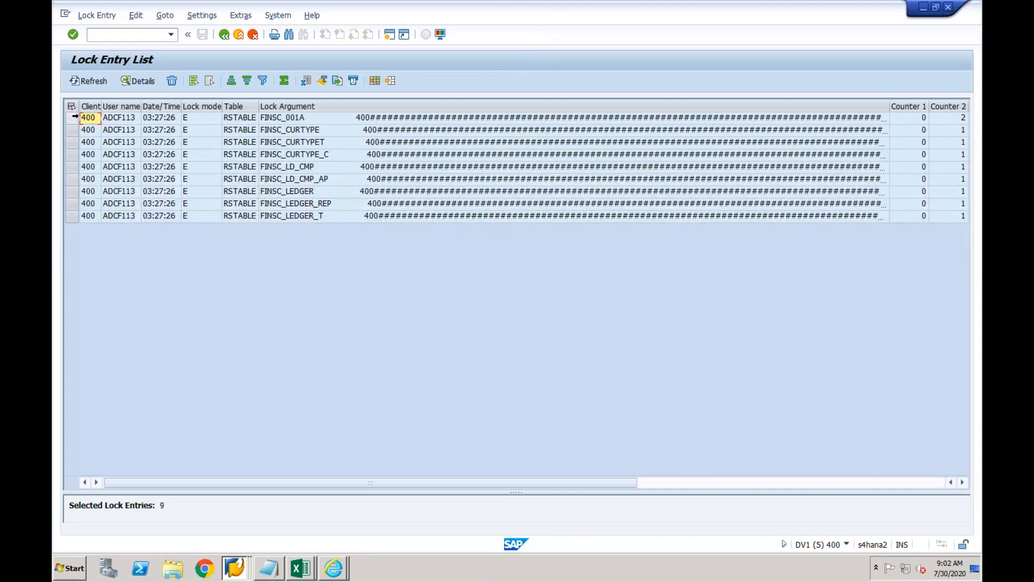
left_click_drag(75, 117, 81, 216)
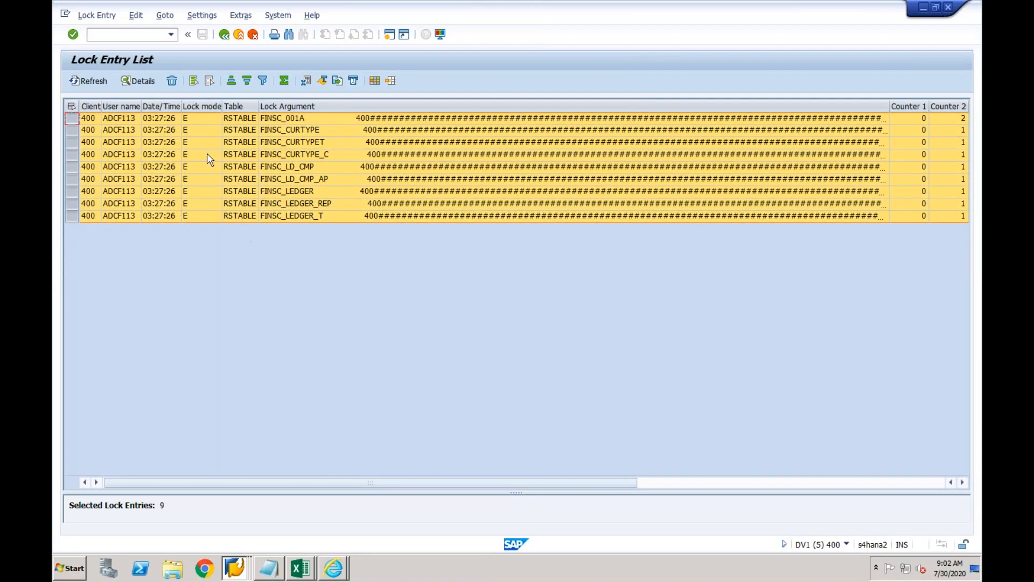
left_click(173, 81)
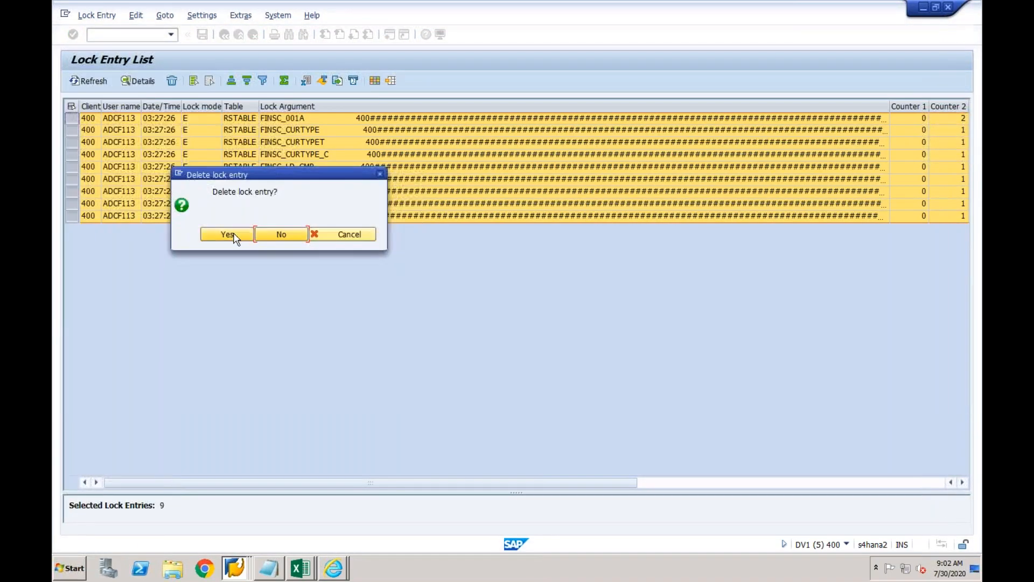
left_click(227, 234)
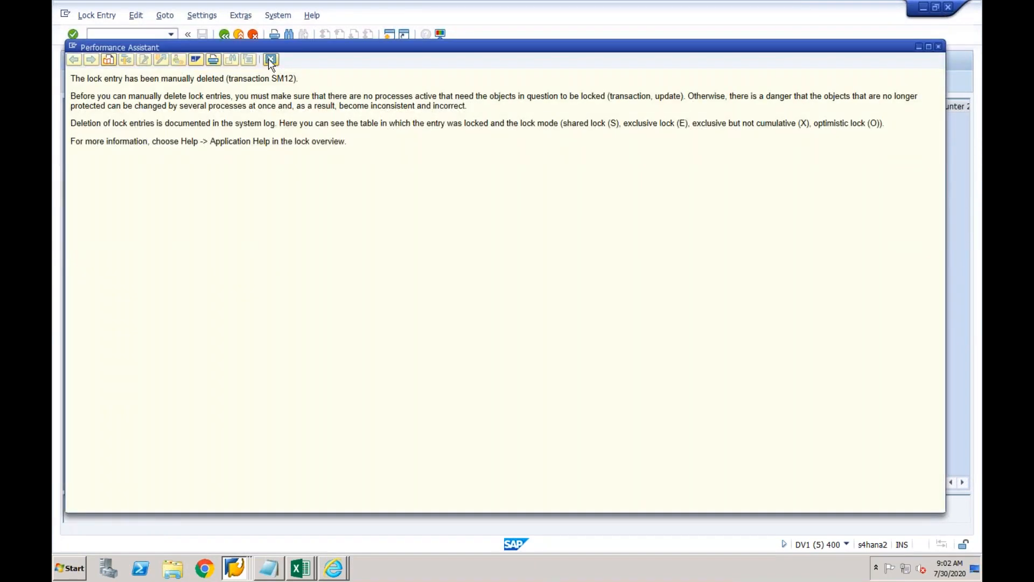
left_click(270, 59)
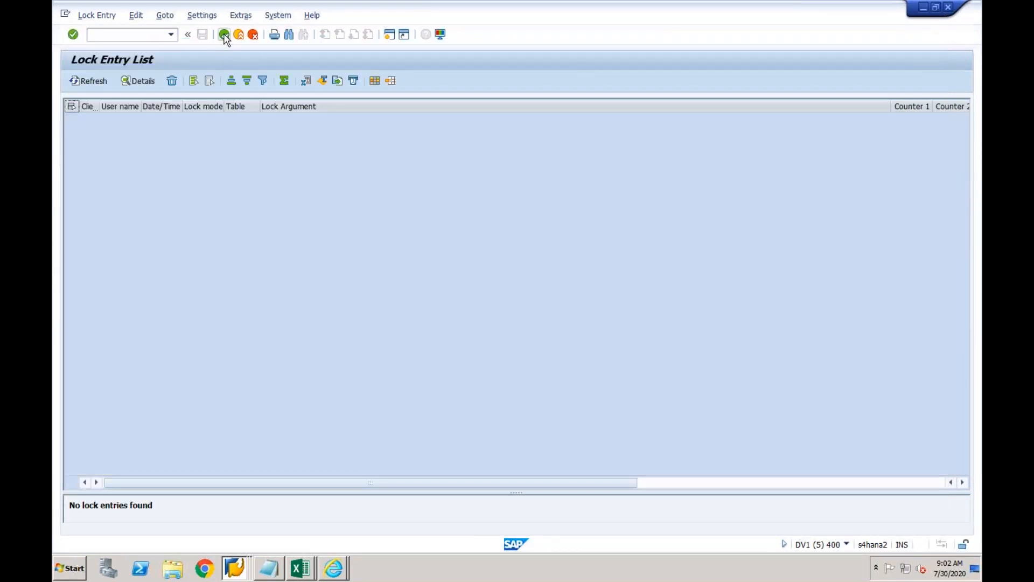
left_click(224, 35)
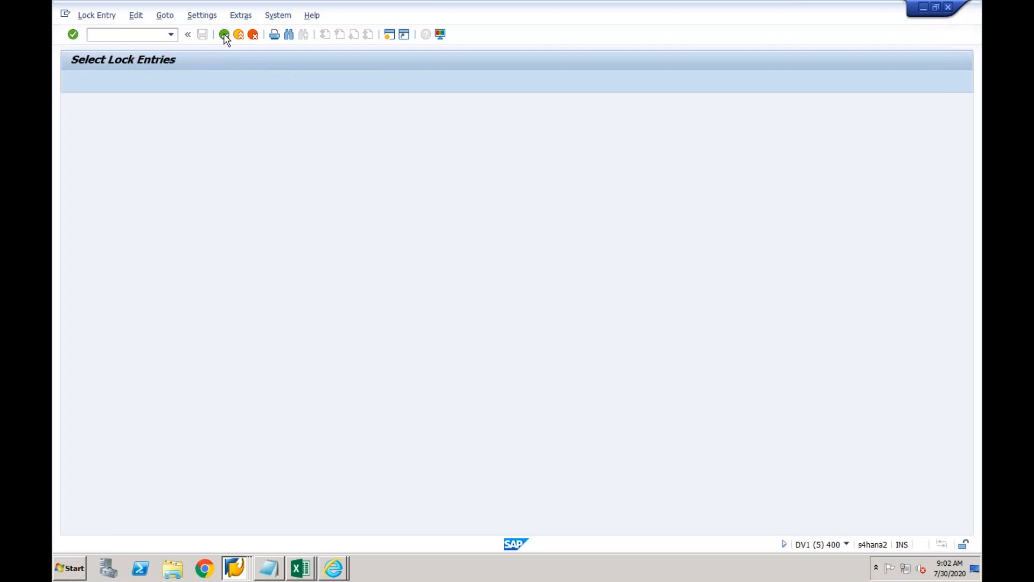
Return to SAP Easy Access, switch to the second Display IMG window, and dismiss the Locked Data notice.
left_click(224, 36)
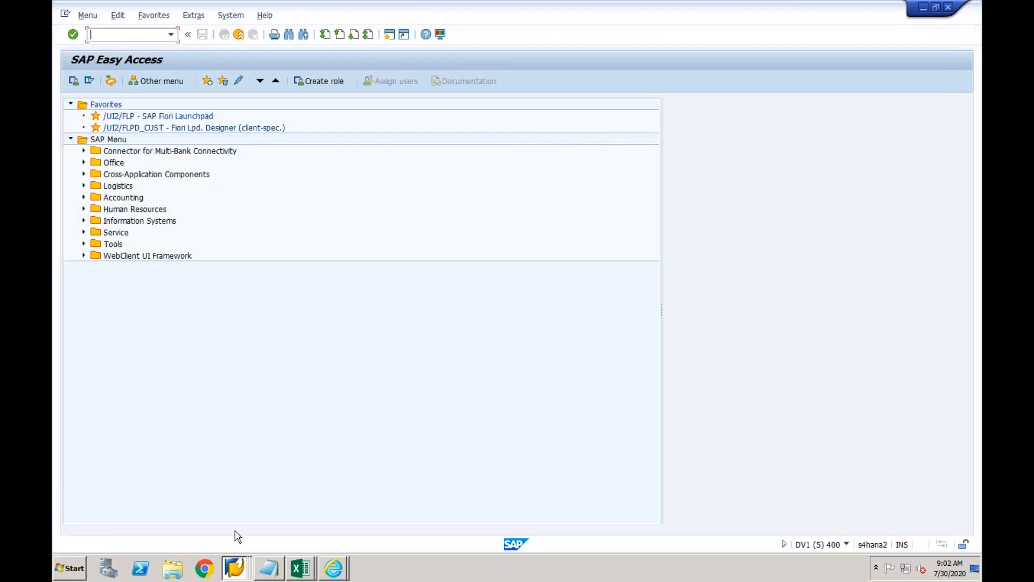
left_click(235, 566)
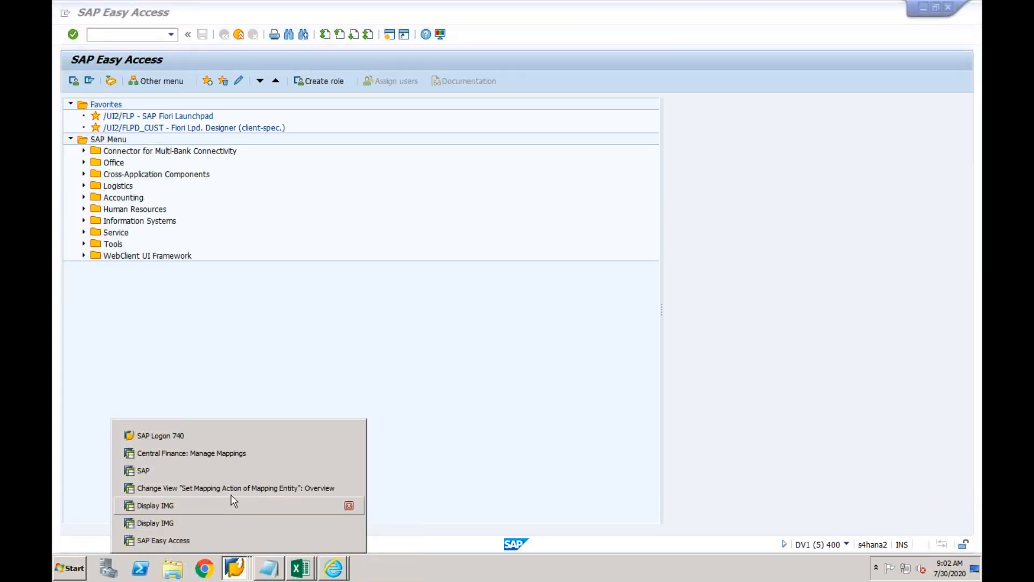
left_click(228, 505)
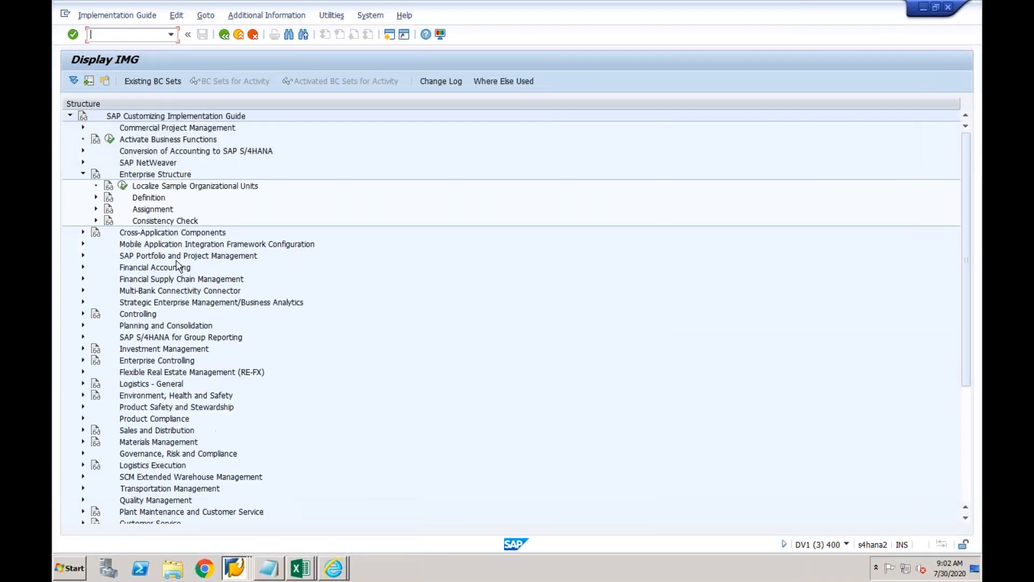
left_click(231, 560)
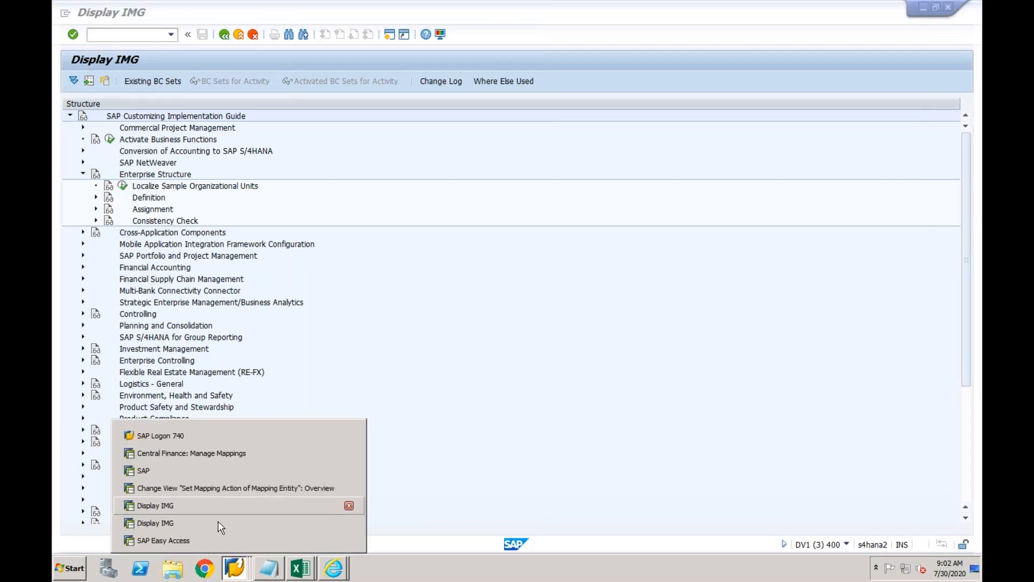
left_click(221, 524)
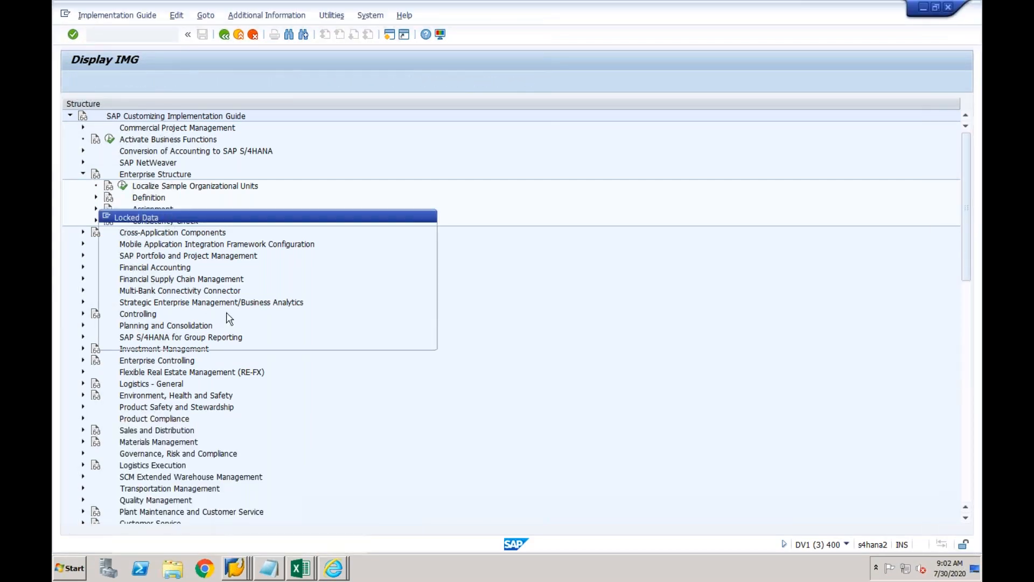
left_click(222, 335)
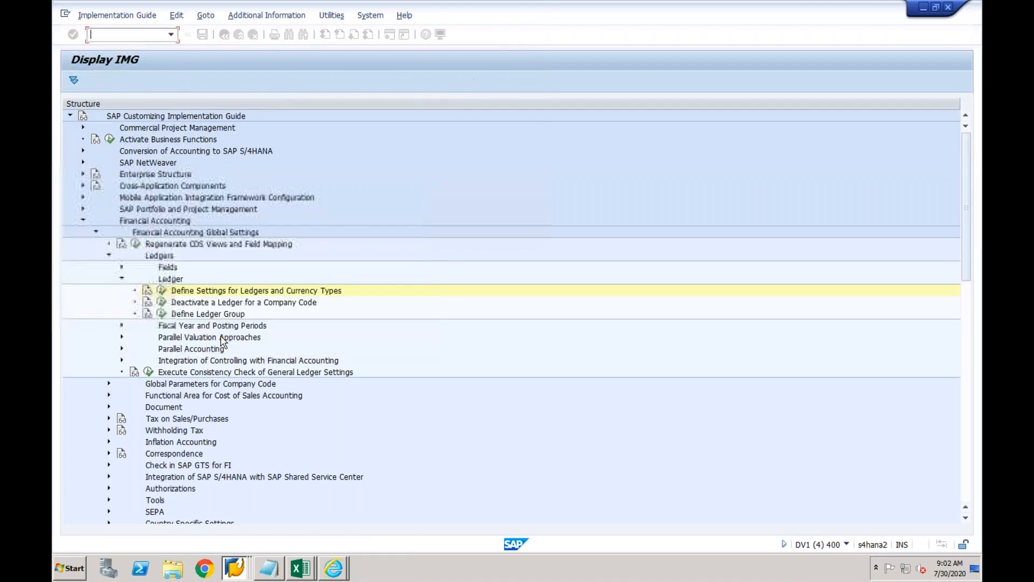
Execute Define Settings for Ledgers and Currency Types from the IMG tree.
left_click(163, 291)
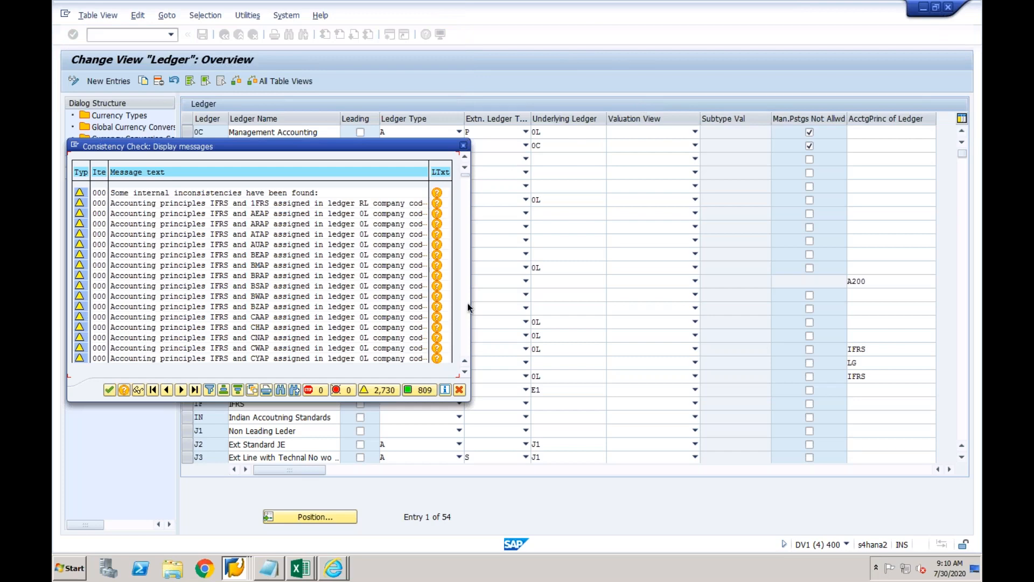
Switch from SAP GUI to the YouTube home page in Google Chrome.
key("super+Tab")
key("super+Tab")
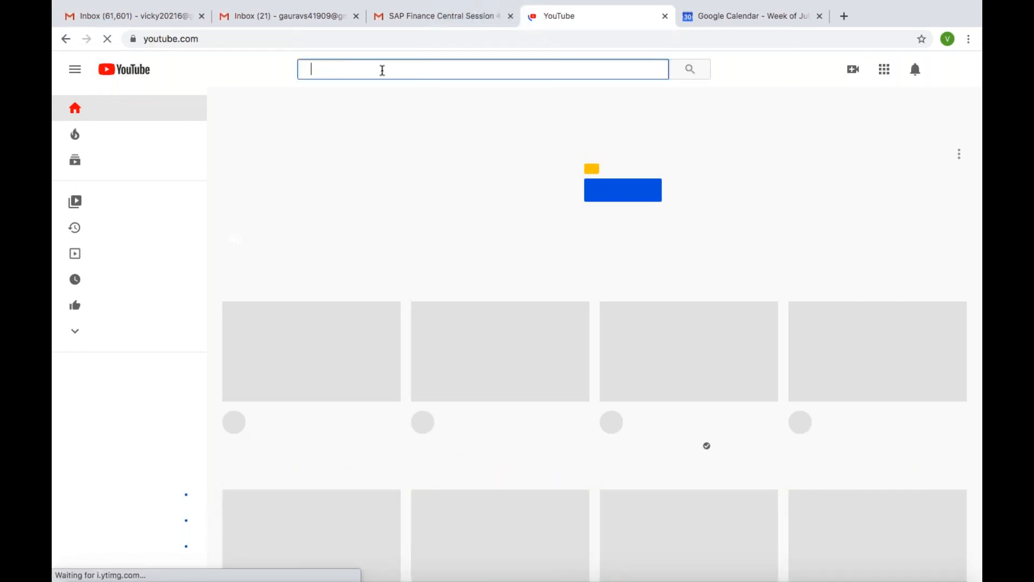
Search YouTube for the trainer's channel name, correcting the mistyped query first.
type("k")
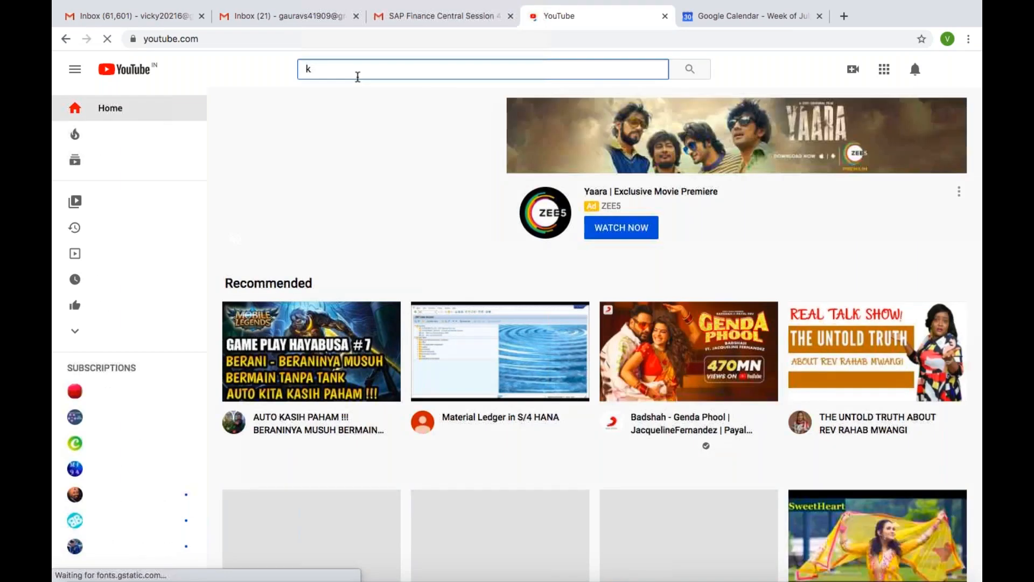
type("vikram")
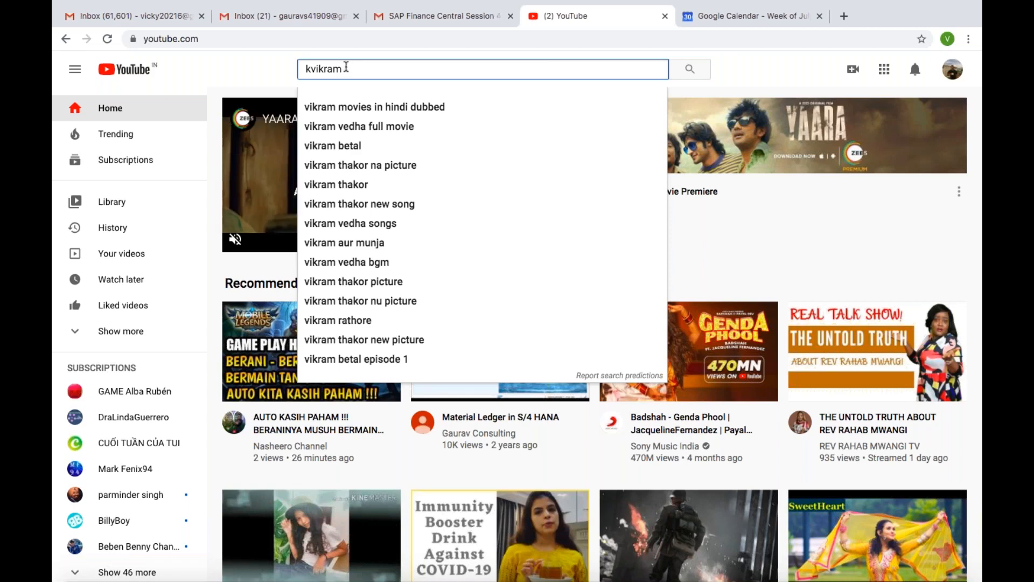
double_click(320, 70)
key("BackSpace")
type("vikram fotani")
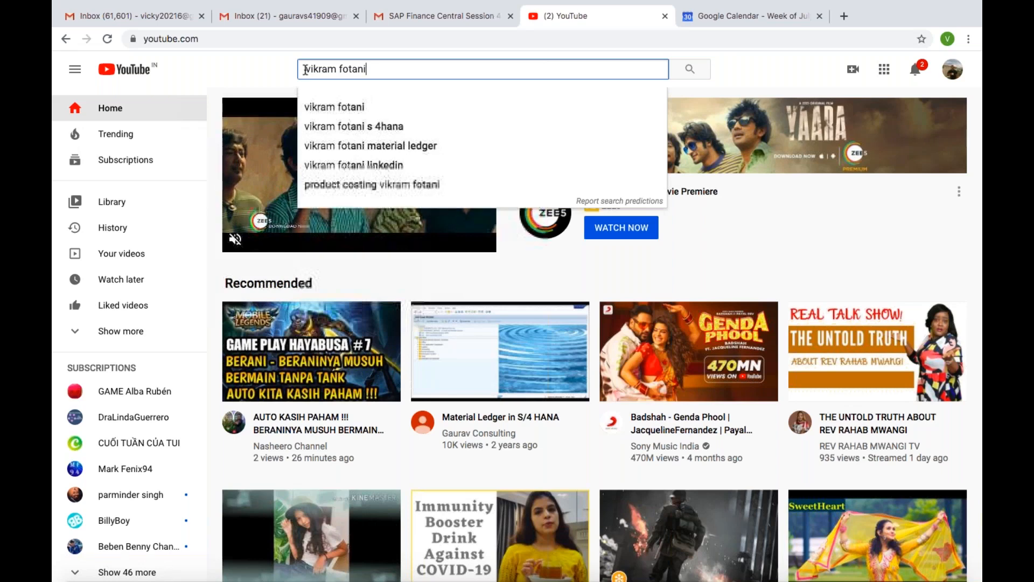
key("Return")
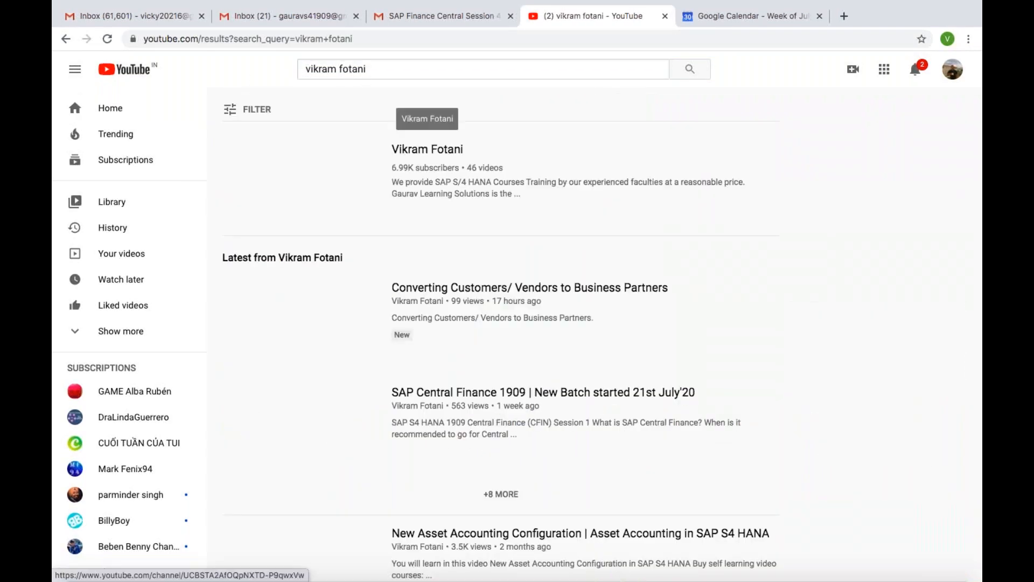
Refine the channel search with the 'material ledger' suggestion.
left_click(305, 69)
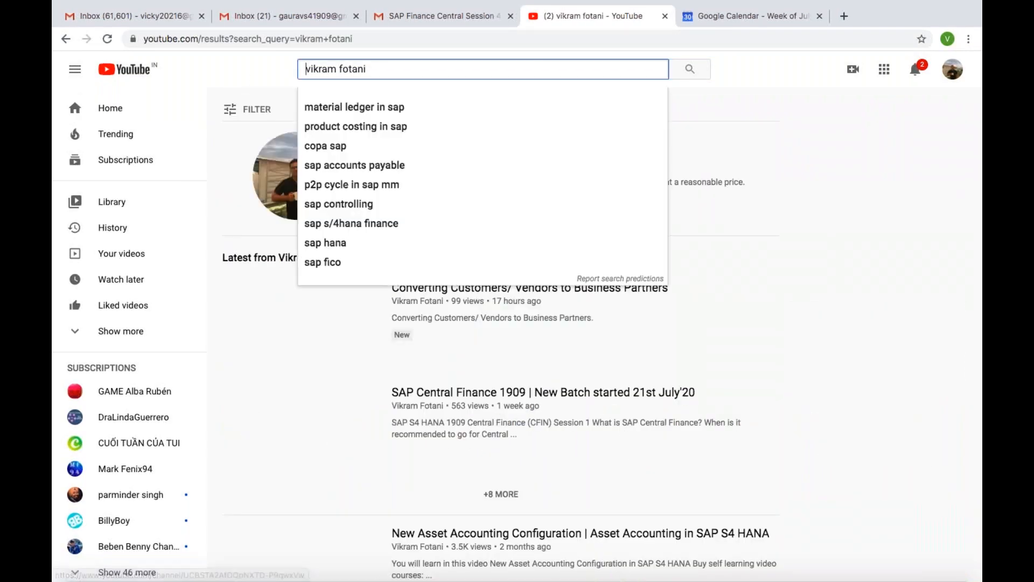
left_click(211, 243)
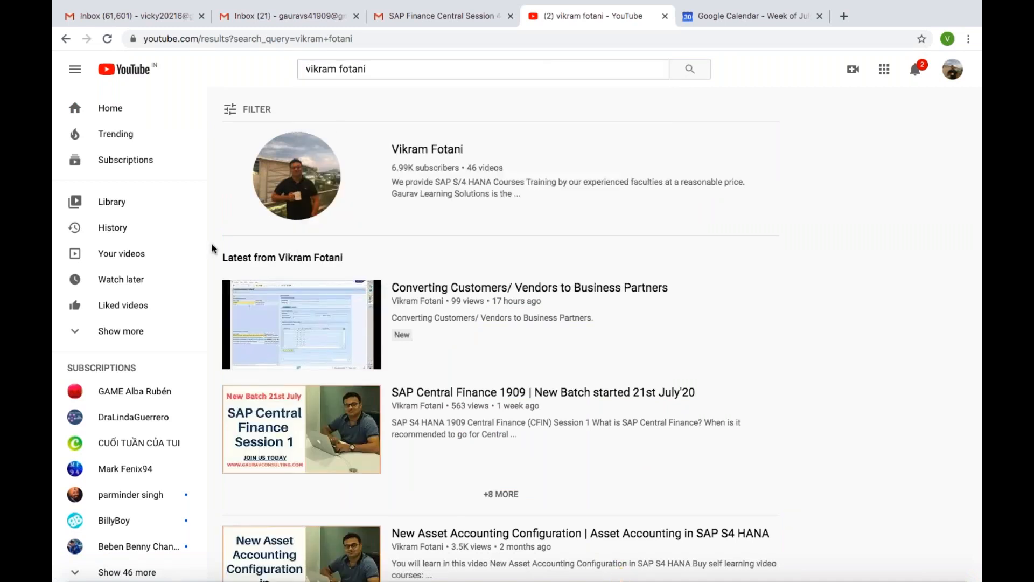
left_click(393, 70)
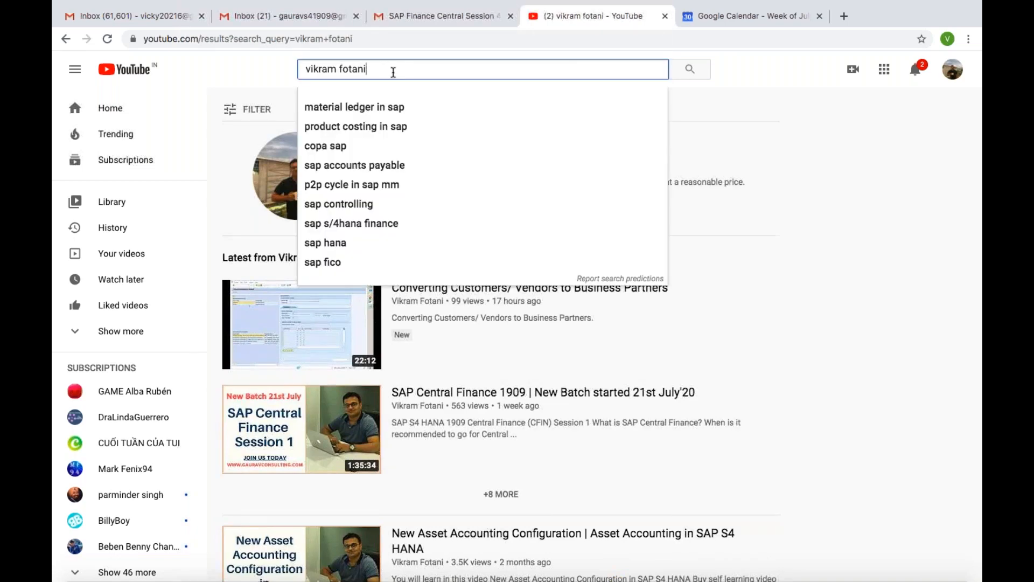
type("mater")
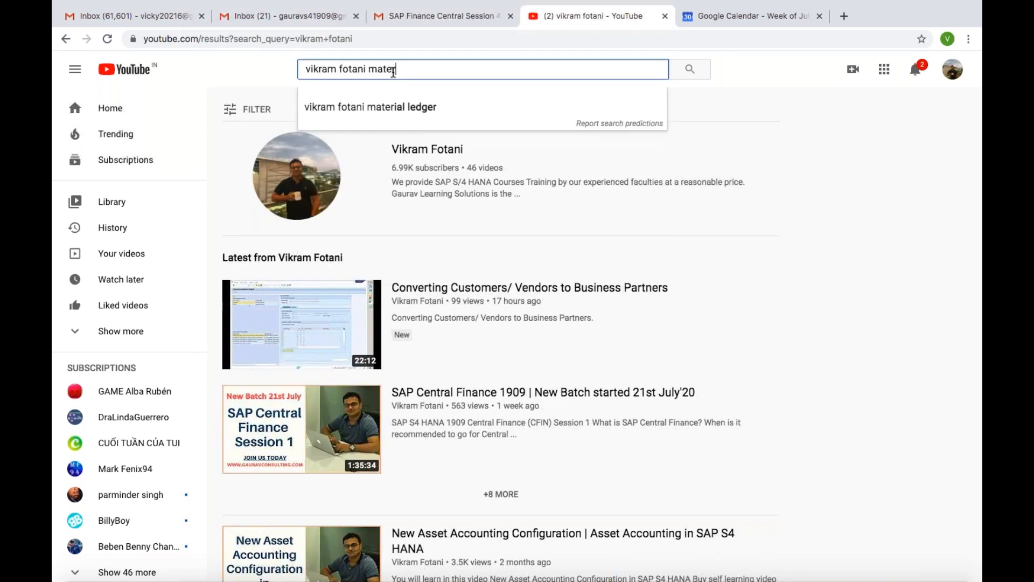
left_click(396, 107)
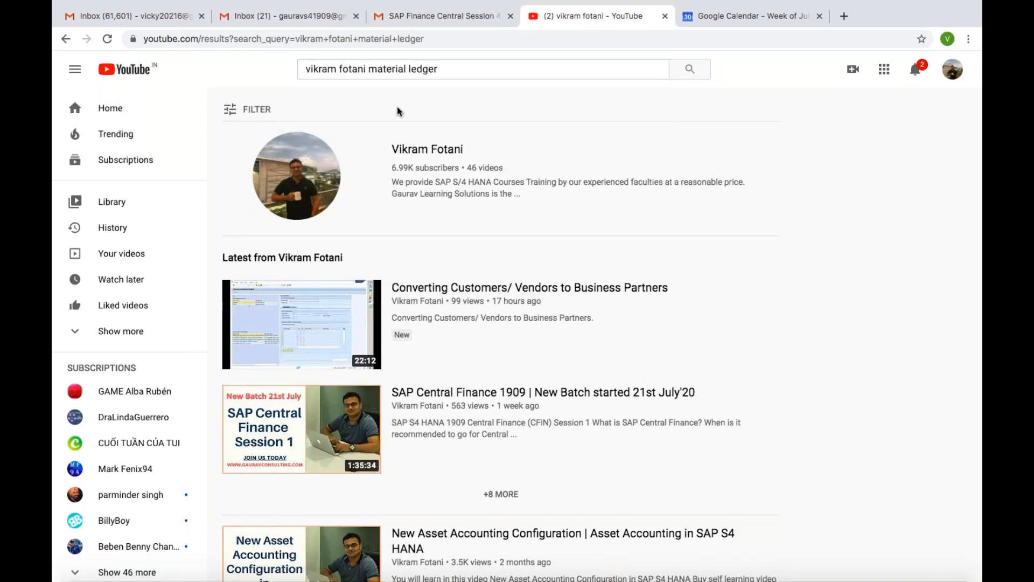